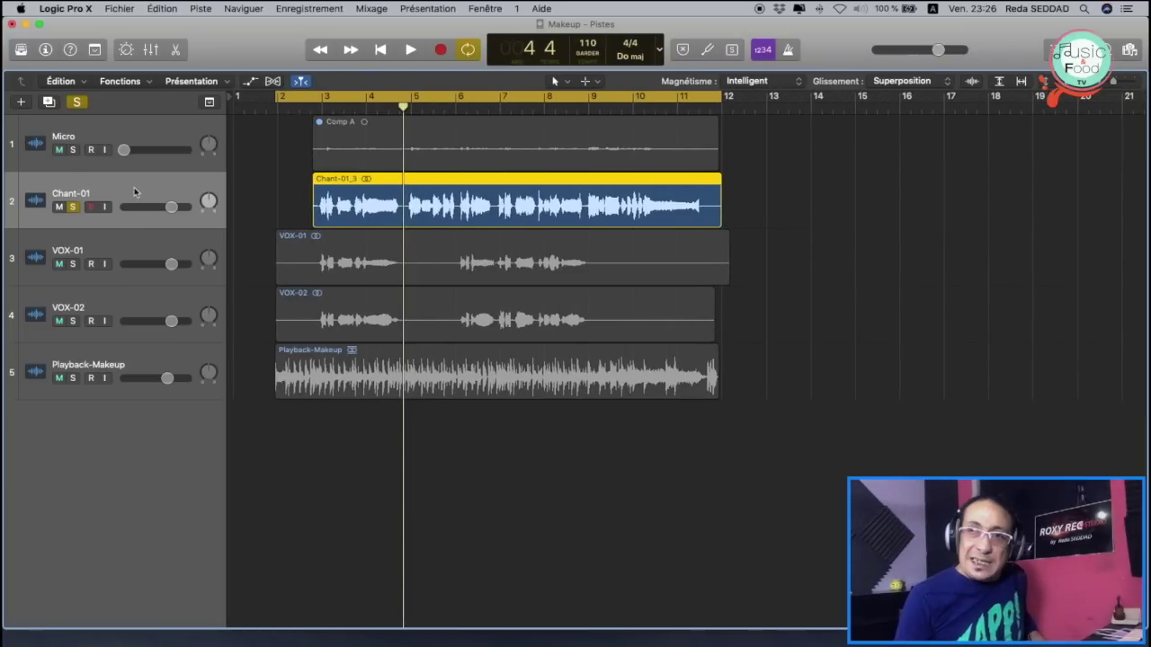
Step: Show the mixer and enlarge it so the complete channel strips, from inserts to faders, are in view
{"action": "key", "text": "x"}
{"action": "left_click", "coordinate": [366, 471]}
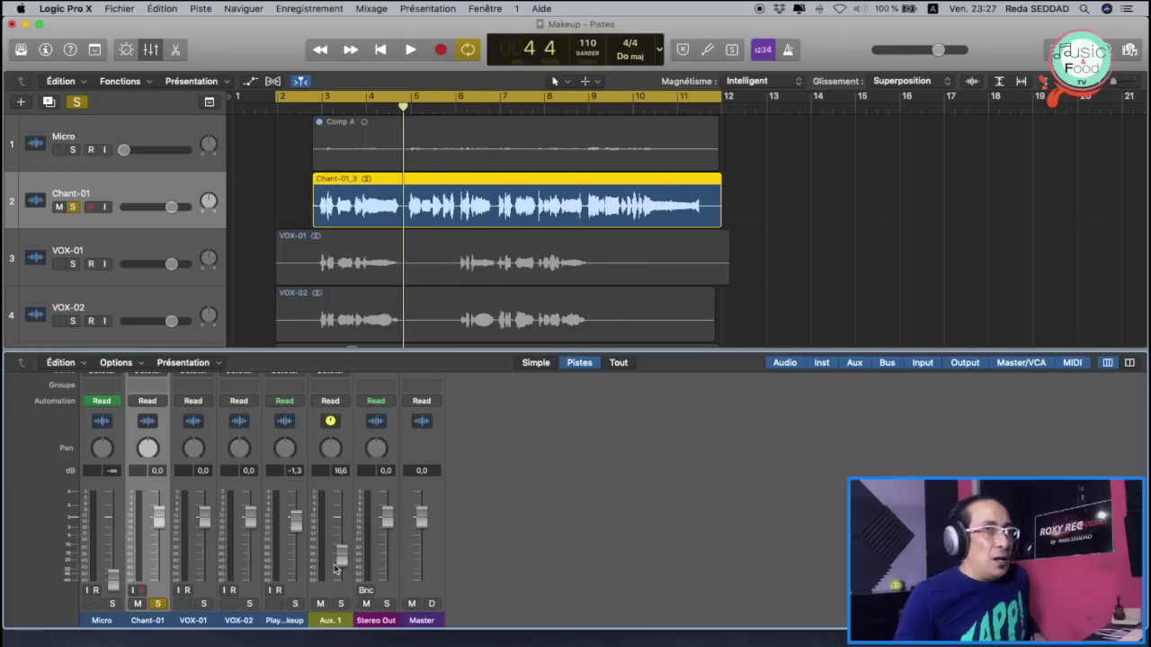
{"action": "scroll", "coordinate": [346, 505], "scroll_direction": "up", "scroll_amount": 5}
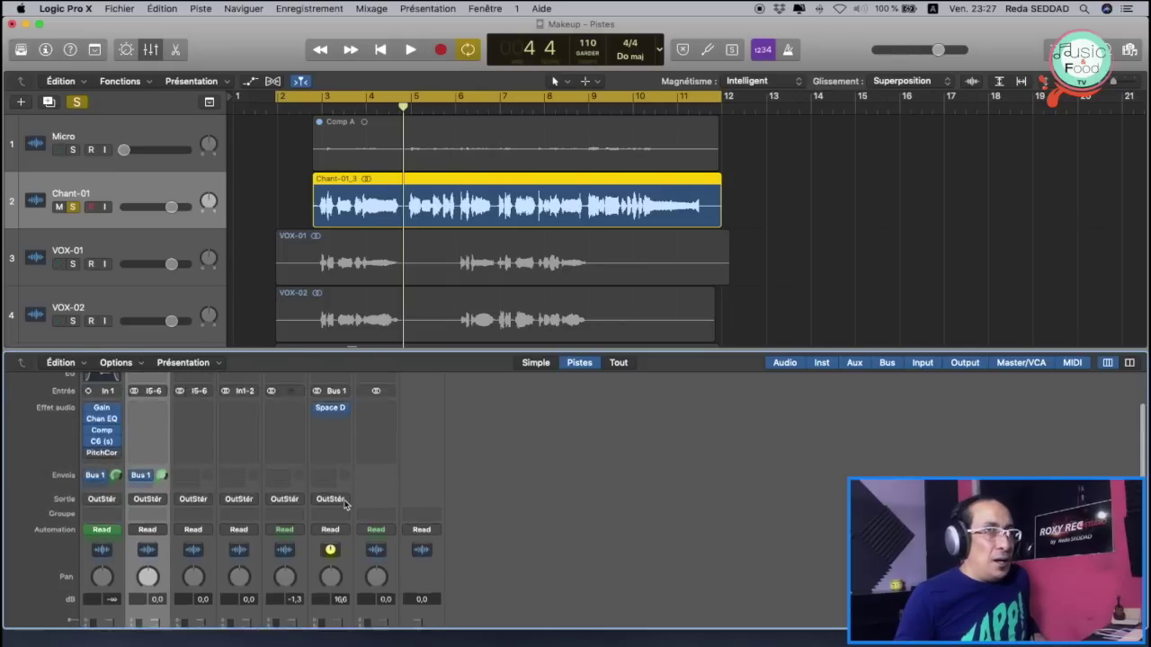
{"action": "scroll", "coordinate": [347, 506], "scroll_direction": "down", "scroll_amount": 5}
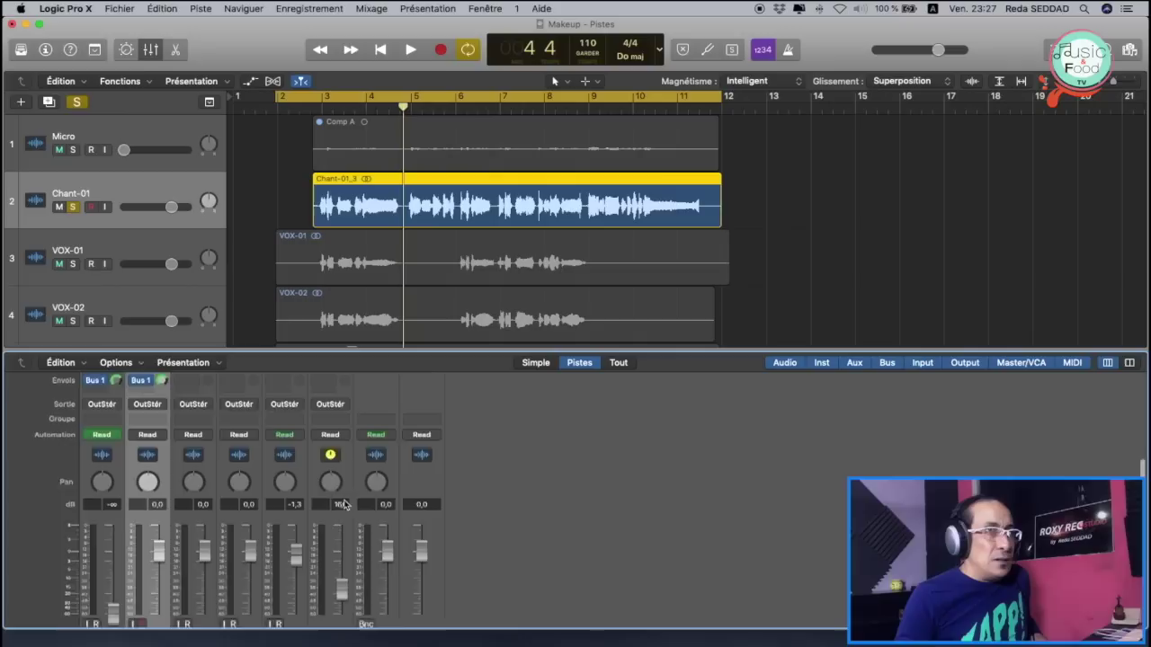
{"action": "scroll", "coordinate": [261, 473], "scroll_direction": "up", "scroll_amount": 5}
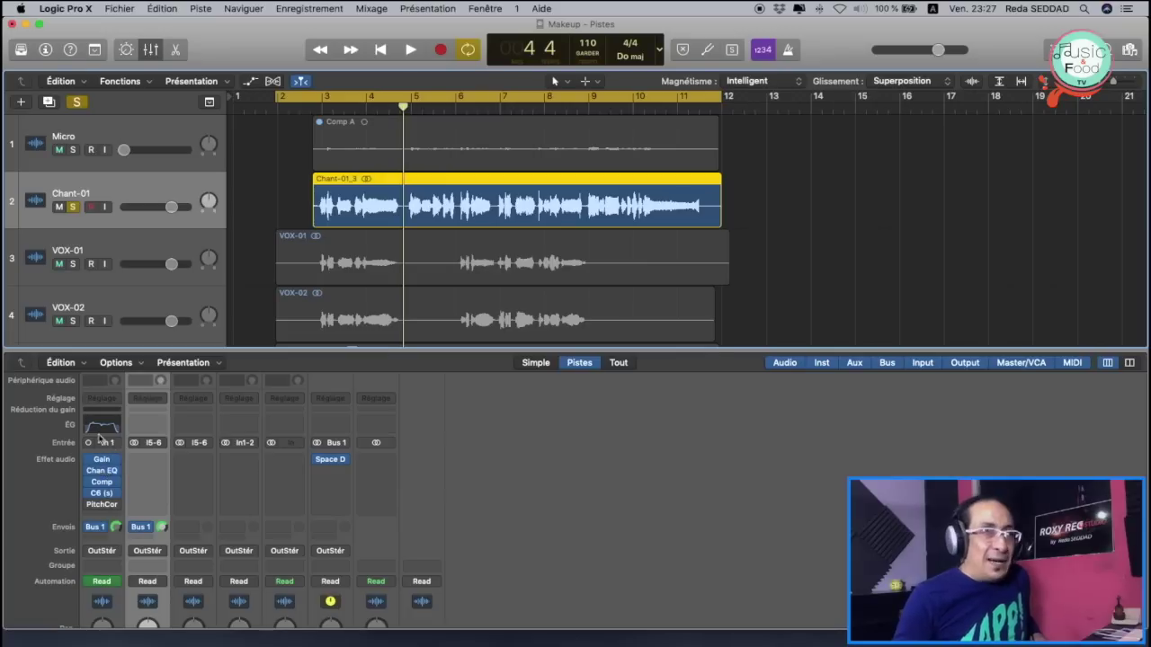
{"action": "mouse_move", "coordinate": [105, 497]}
{"action": "left_click_drag", "start_coordinate": [143, 351], "coordinate": [151, 288]}
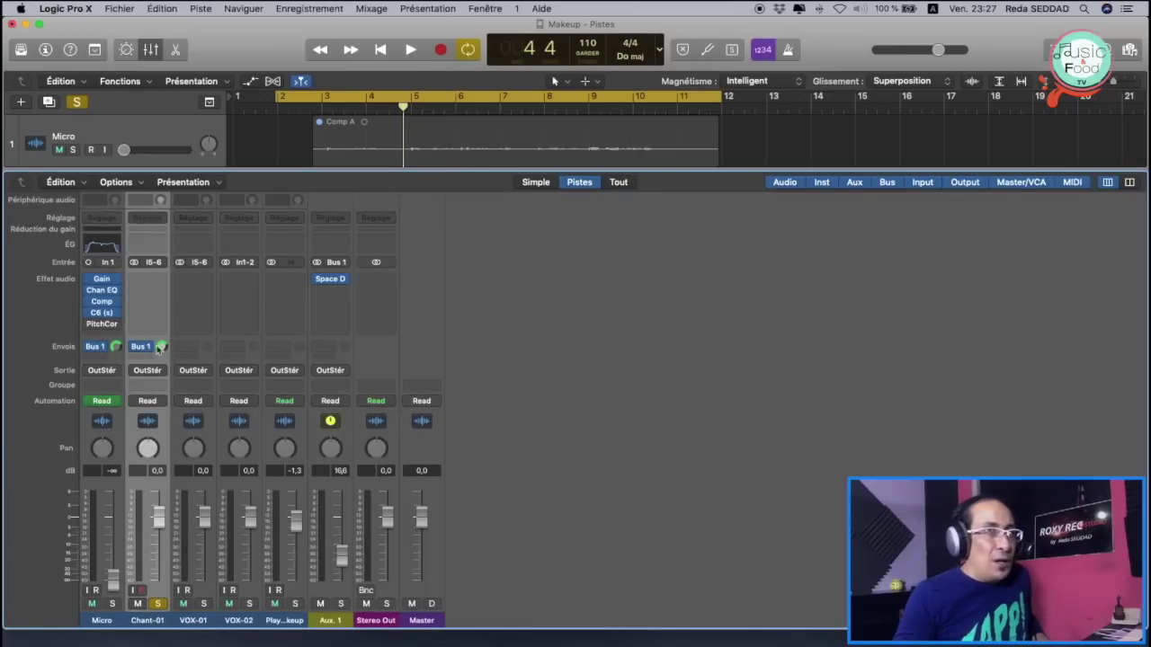
Step: Remove the Bus 1 send from the Chant-01 channel and the Space Designer reverb from Aux. 1
{"action": "mouse_move", "coordinate": [144, 349]}
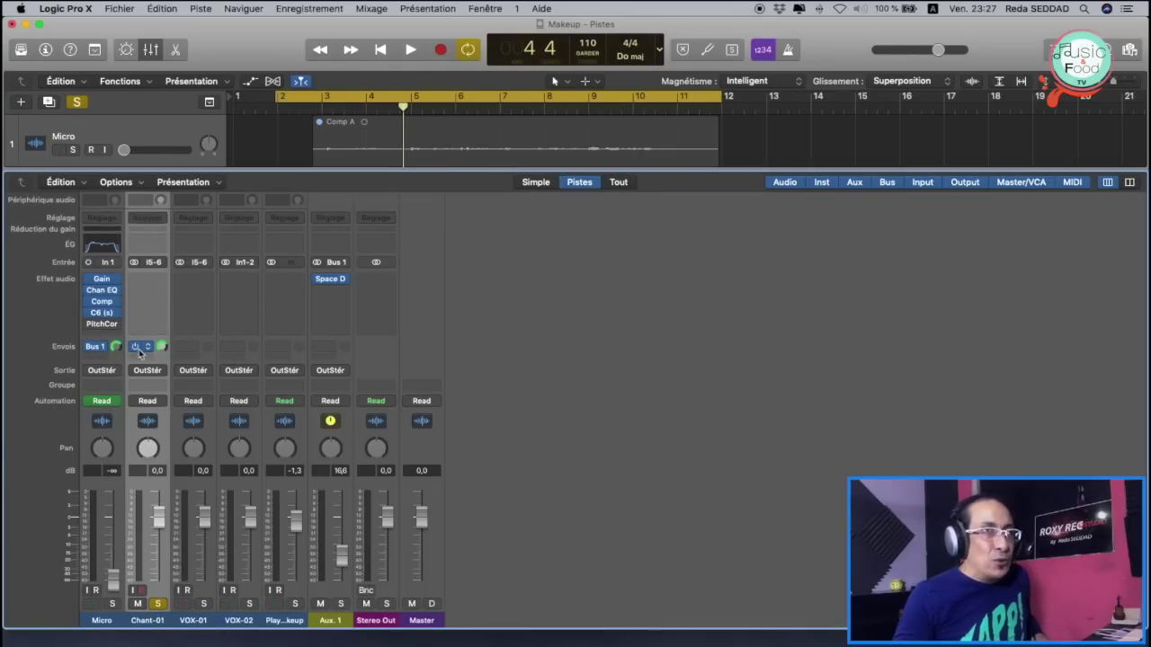
{"action": "left_click", "coordinate": [142, 349]}
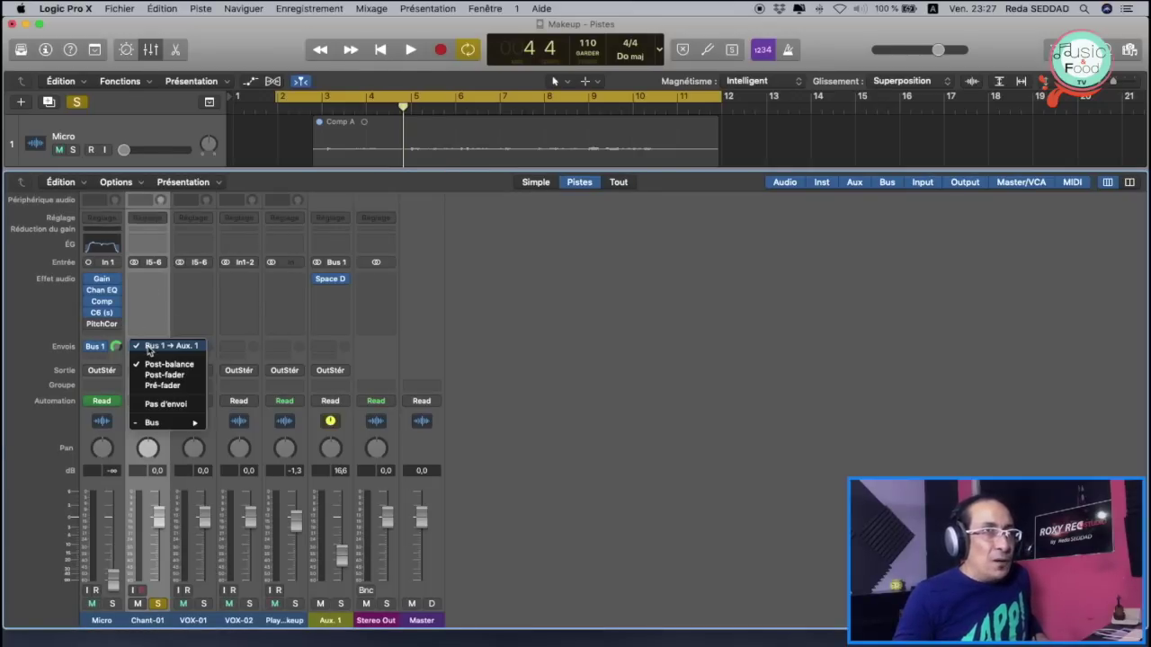
{"action": "left_click", "coordinate": [156, 404]}
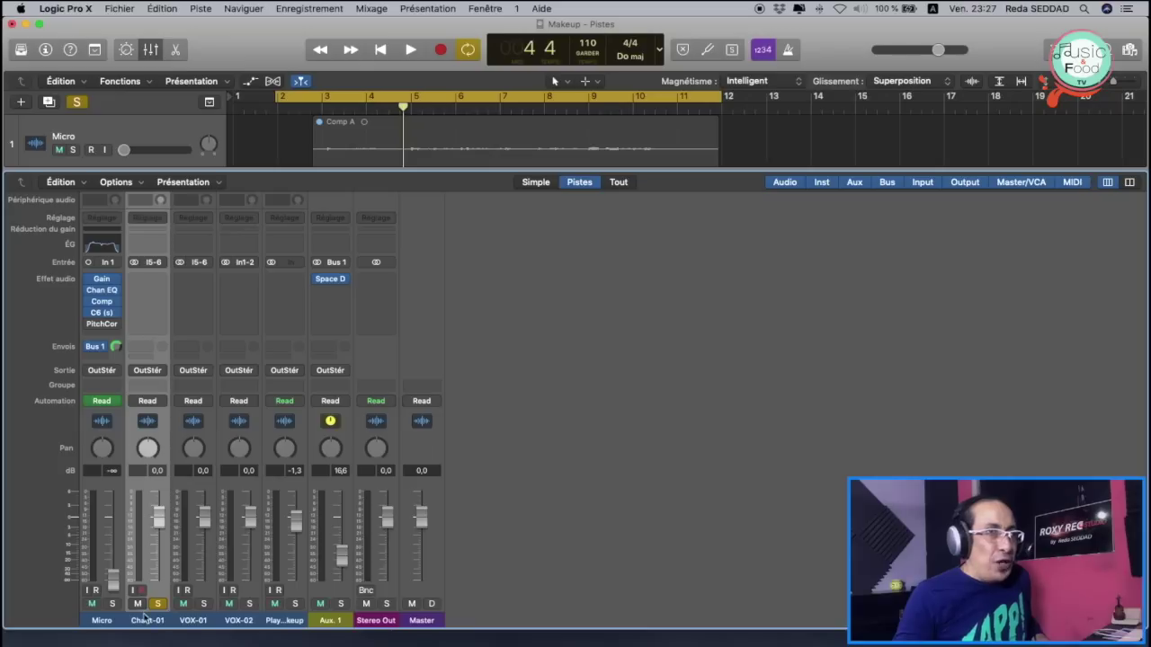
{"action": "left_click", "coordinate": [346, 283]}
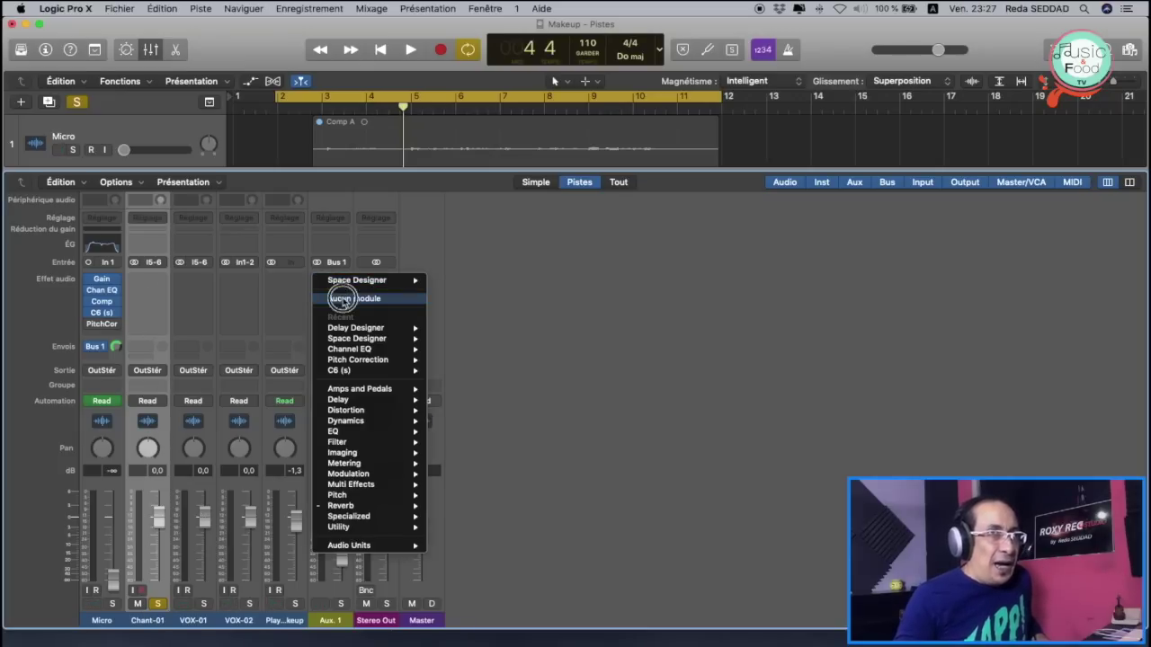
{"action": "left_click", "coordinate": [341, 302]}
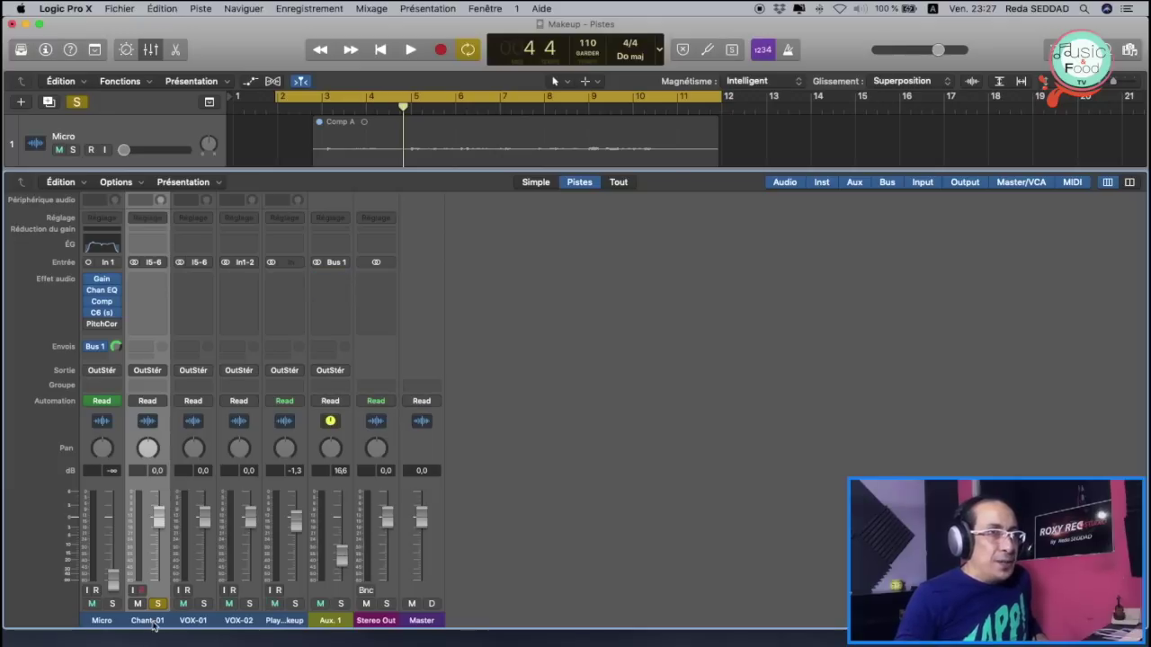
Step: Start a bounce from the Stereo Out channel with PCM as destination and MP3 disabled, and accept the settings
{"action": "left_click", "coordinate": [367, 623]}
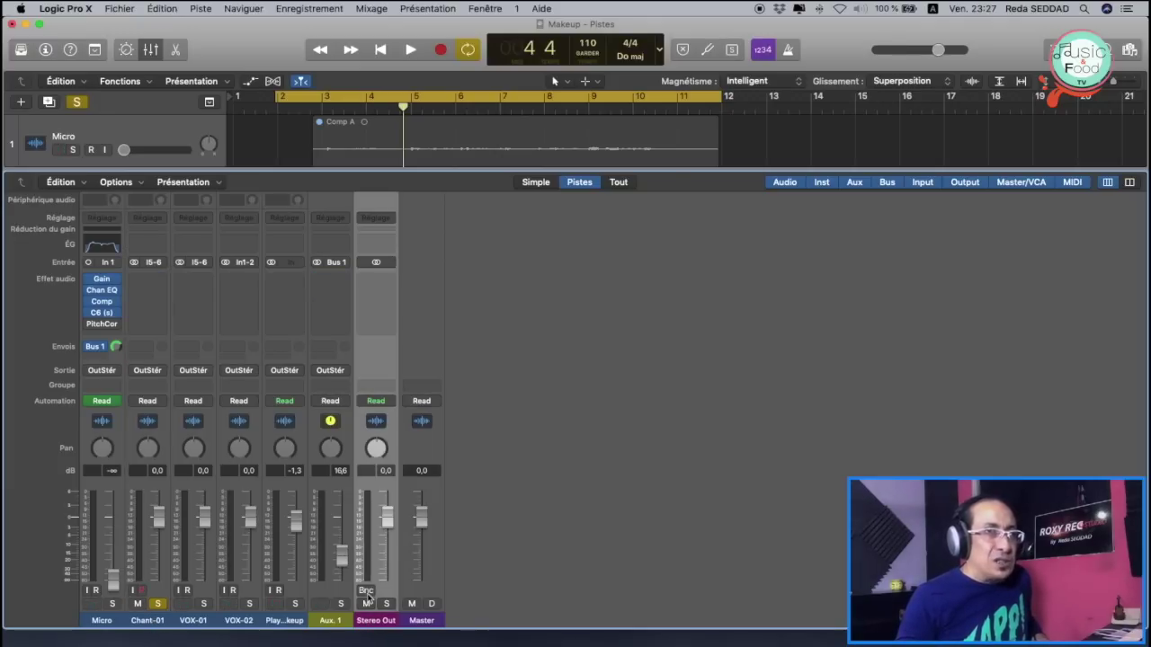
{"action": "left_click", "coordinate": [365, 592]}
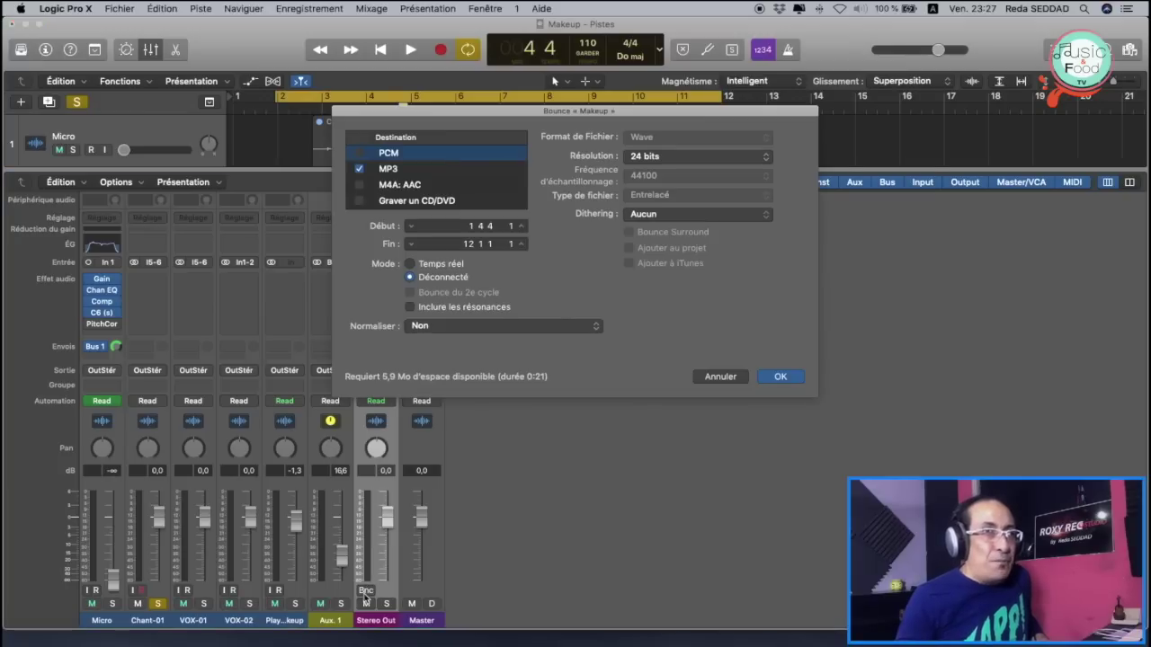
{"action": "left_click", "coordinate": [359, 153]}
{"action": "left_click", "coordinate": [360, 170]}
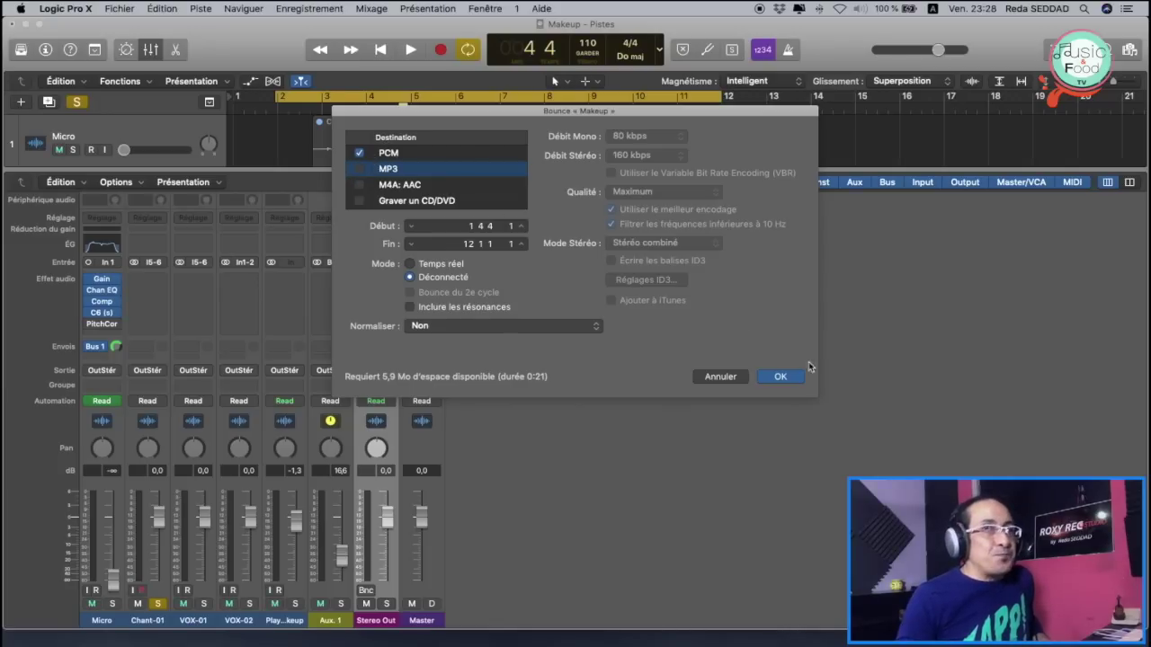
{"action": "left_click", "coordinate": [782, 377]}
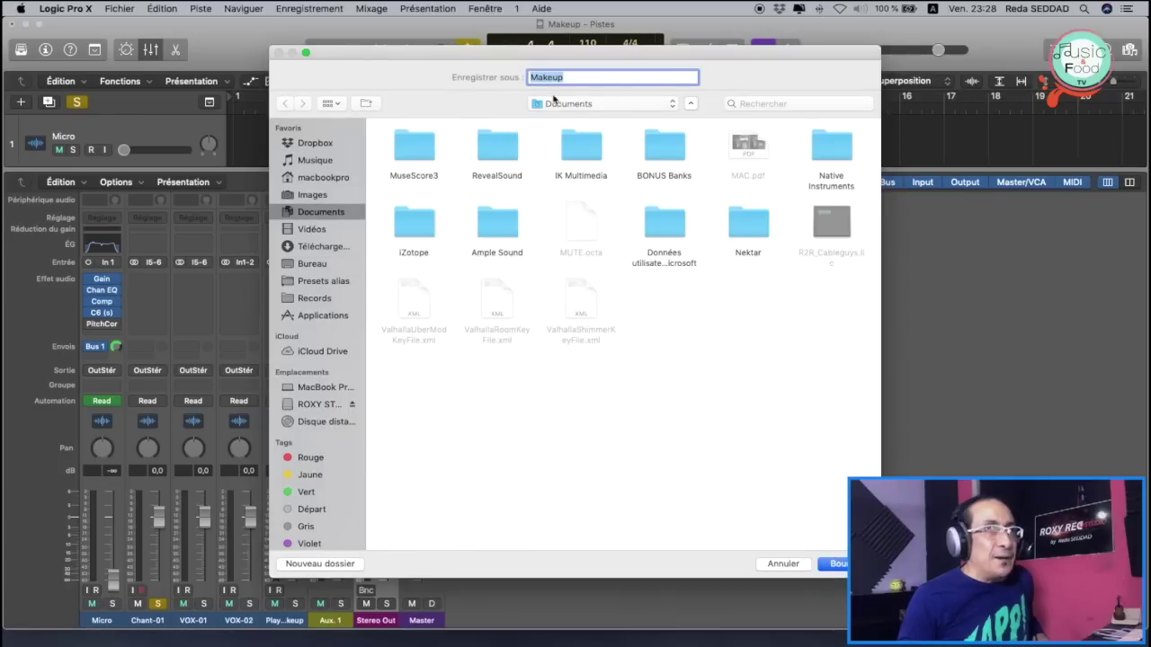
Step: Name the bounce Chant and save it in the MAKEUP-LAND 2 folder inside Mixage-Mastering
{"action": "type", "text": "Chant"}
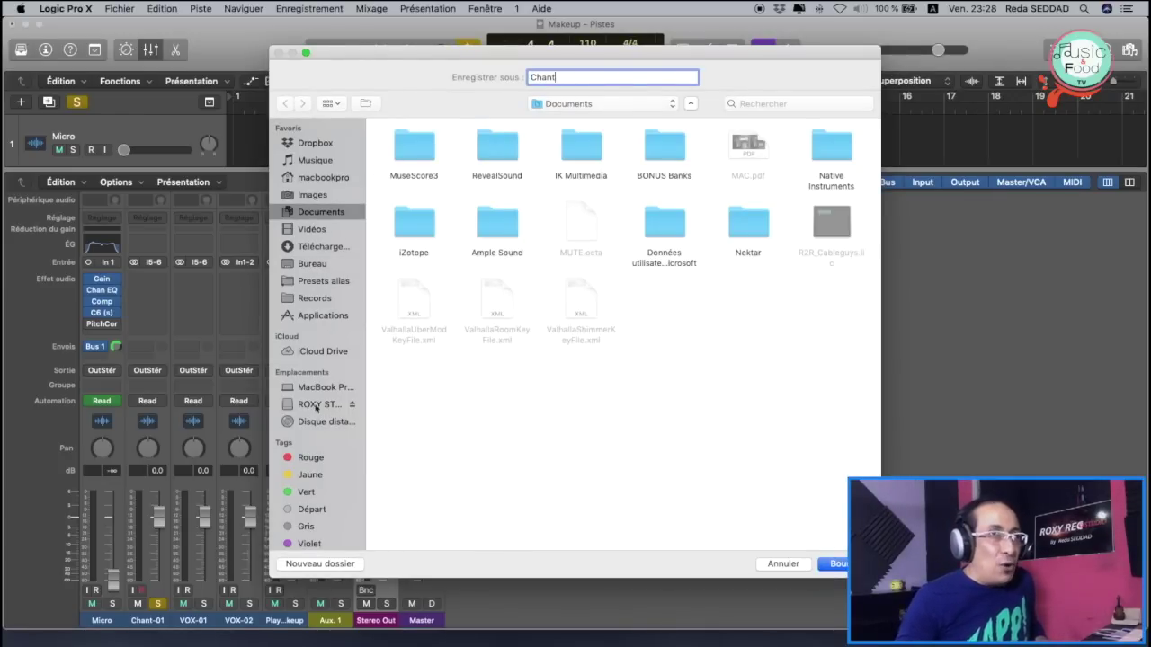
{"action": "double_click", "coordinate": [413, 155]}
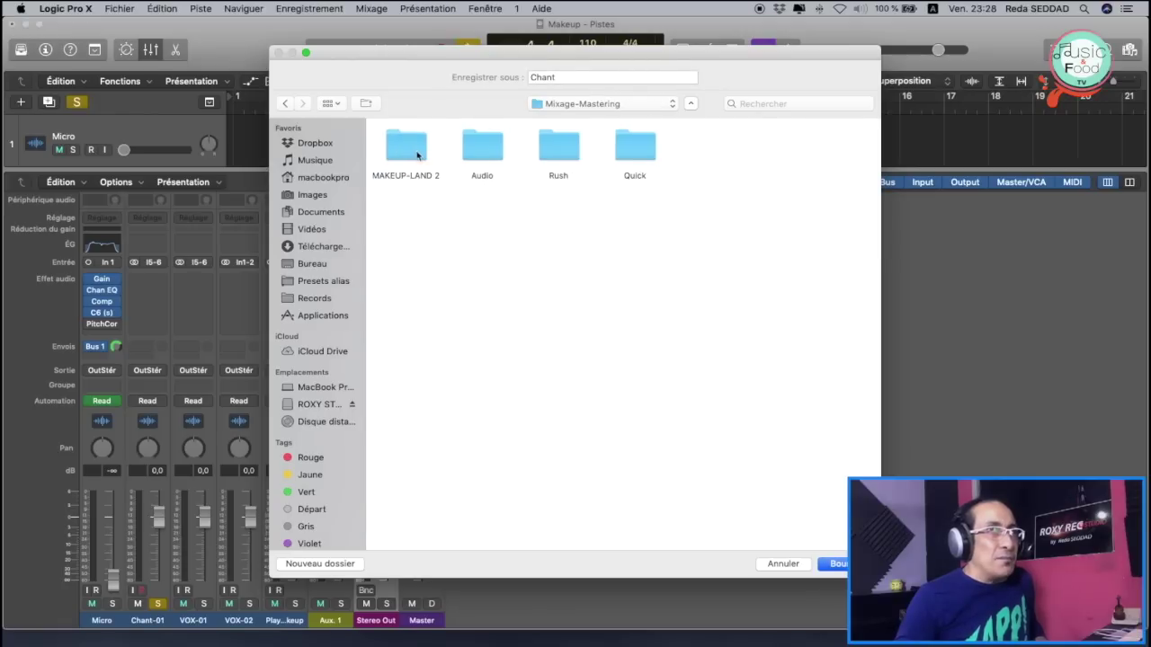
{"action": "double_click", "coordinate": [402, 153]}
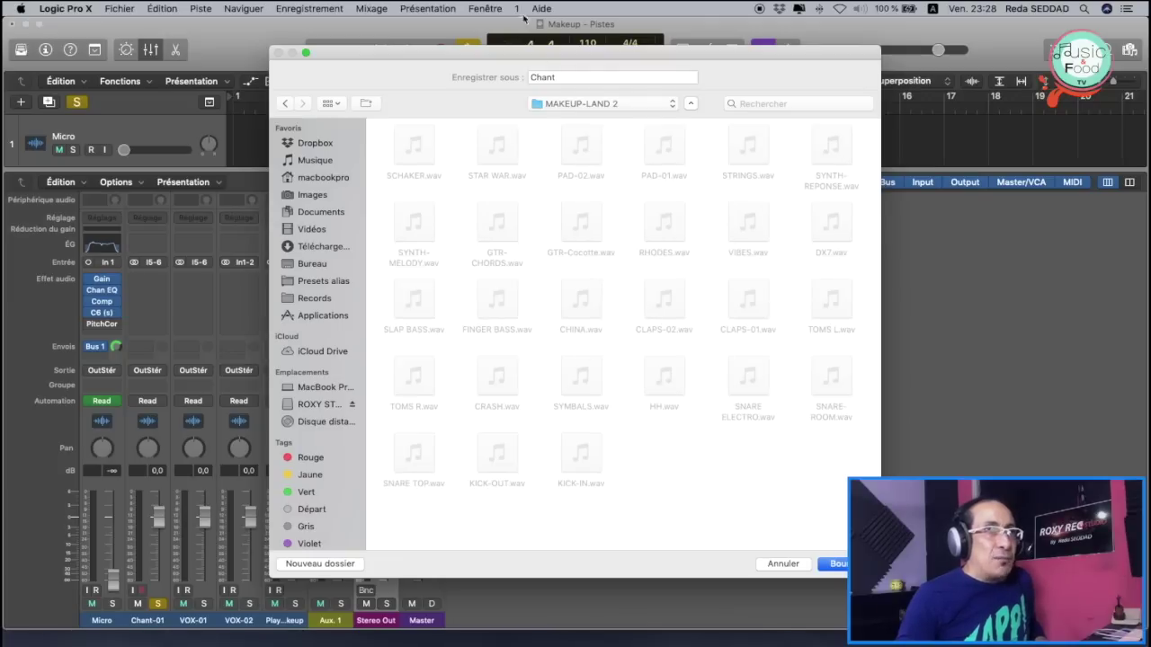
{"action": "left_click", "coordinate": [841, 565]}
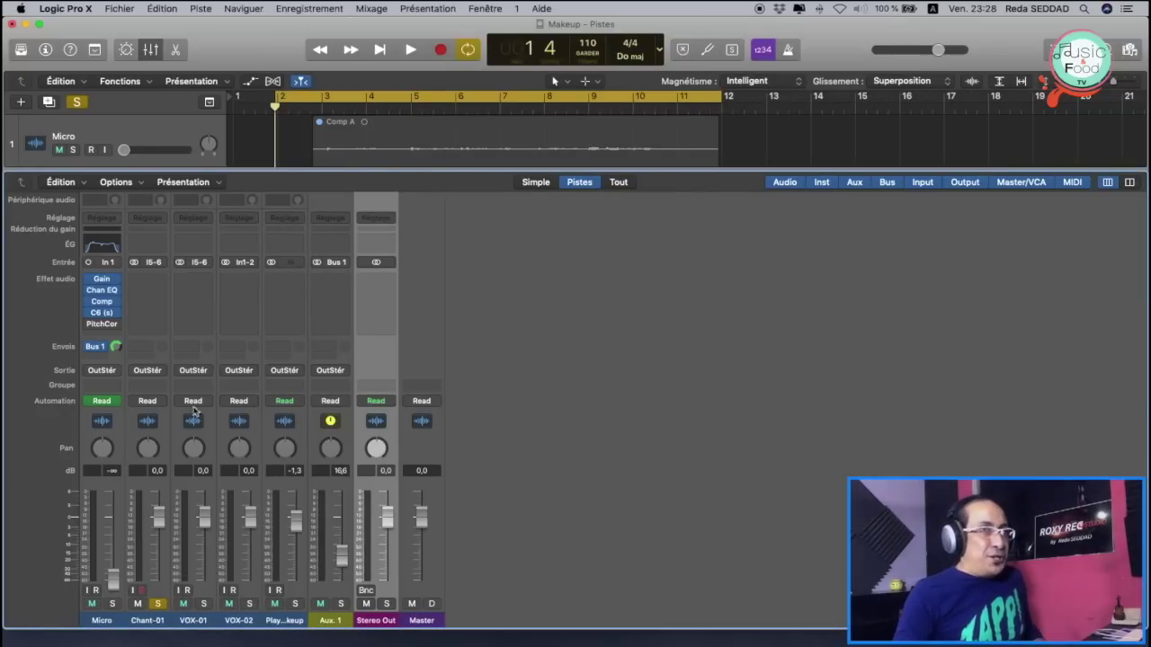
Step: Return to the track list, solo the VOX-01 track and mute Chant-01
{"action": "key", "text": "x"}
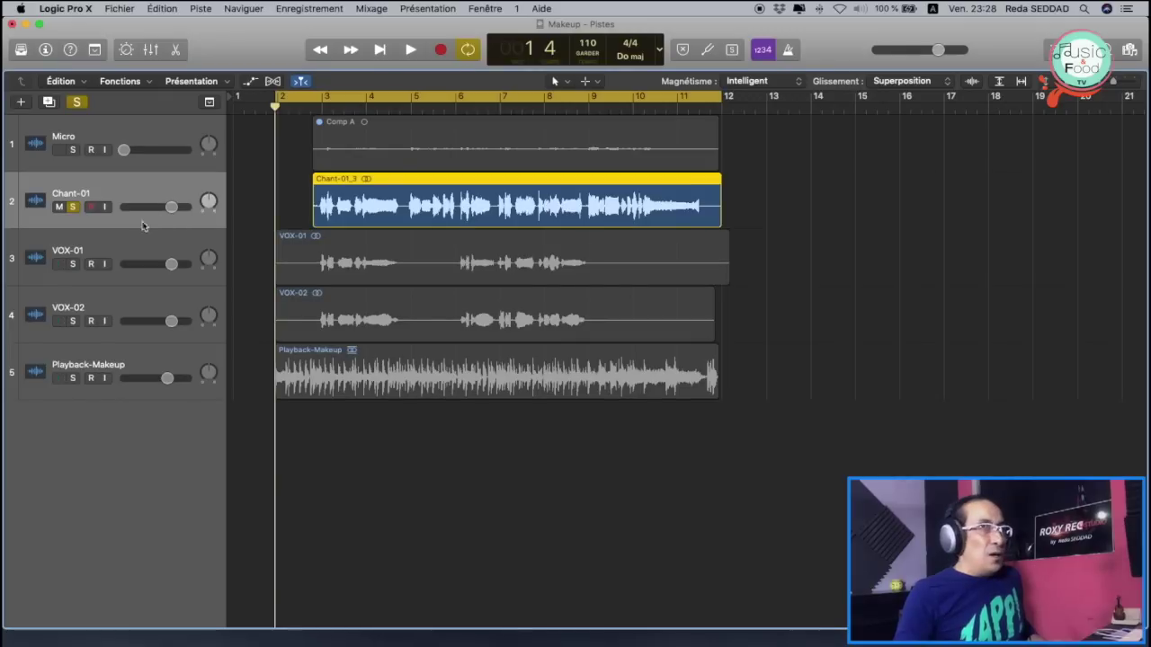
{"action": "left_click", "coordinate": [142, 270]}
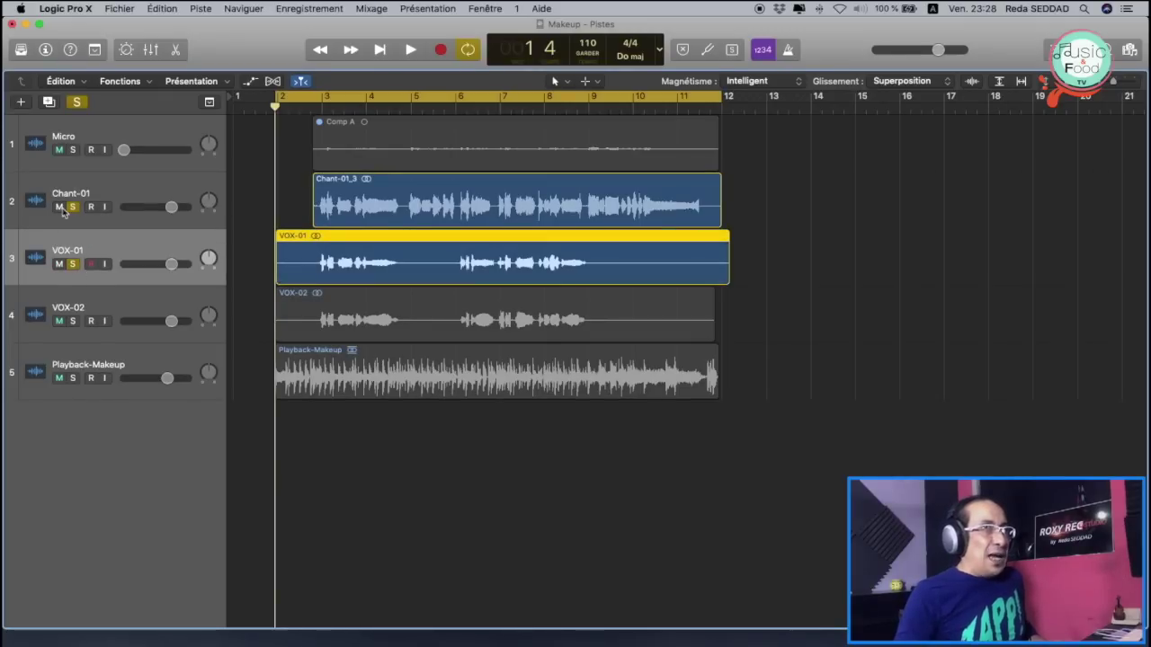
{"action": "left_click", "coordinate": [59, 206]}
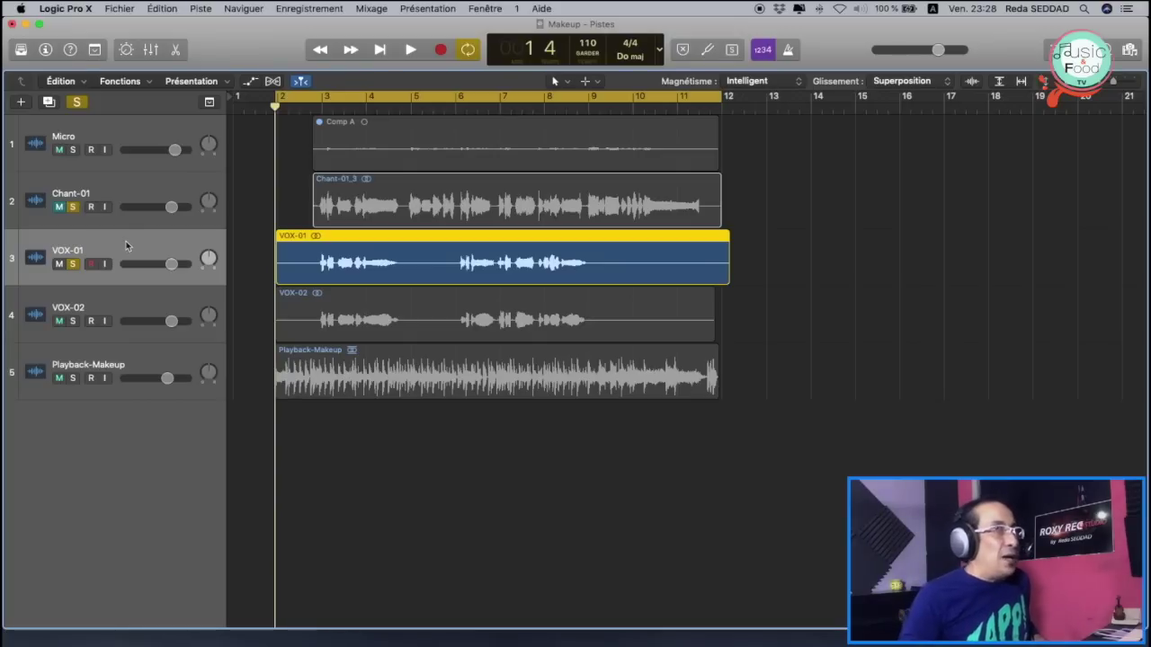
Step: Bounce the soloed backing vocal from Stereo Out as a PCM file named VOX-01 in MAKEUP-LAND 2
{"action": "key", "text": "x"}
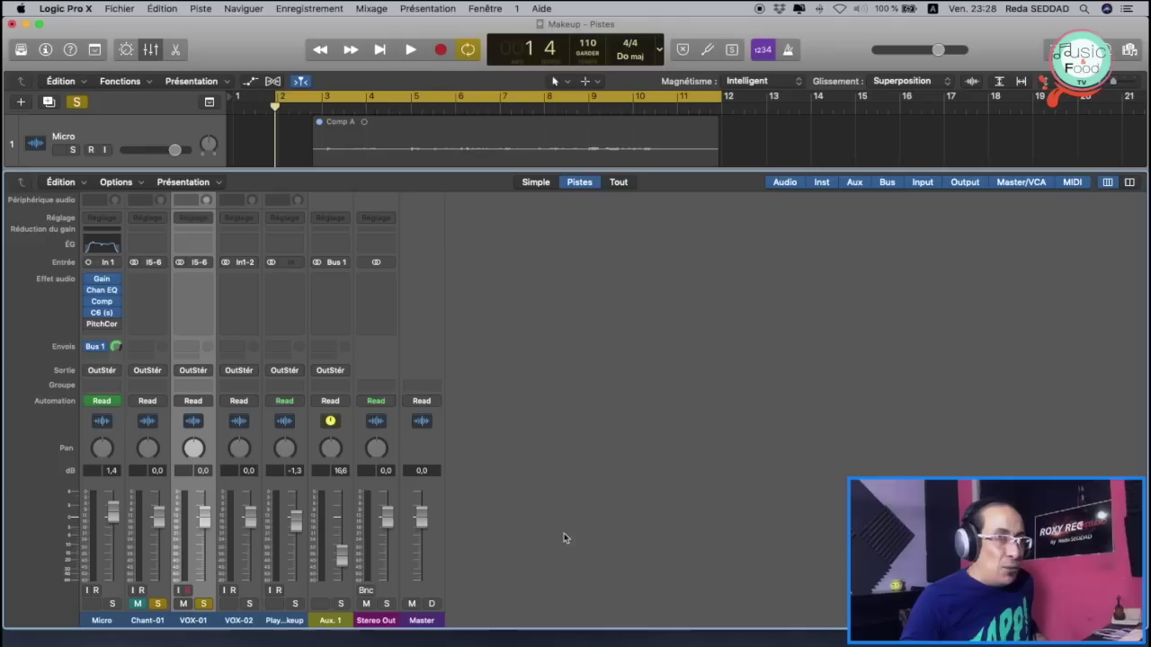
{"action": "left_click", "coordinate": [365, 591]}
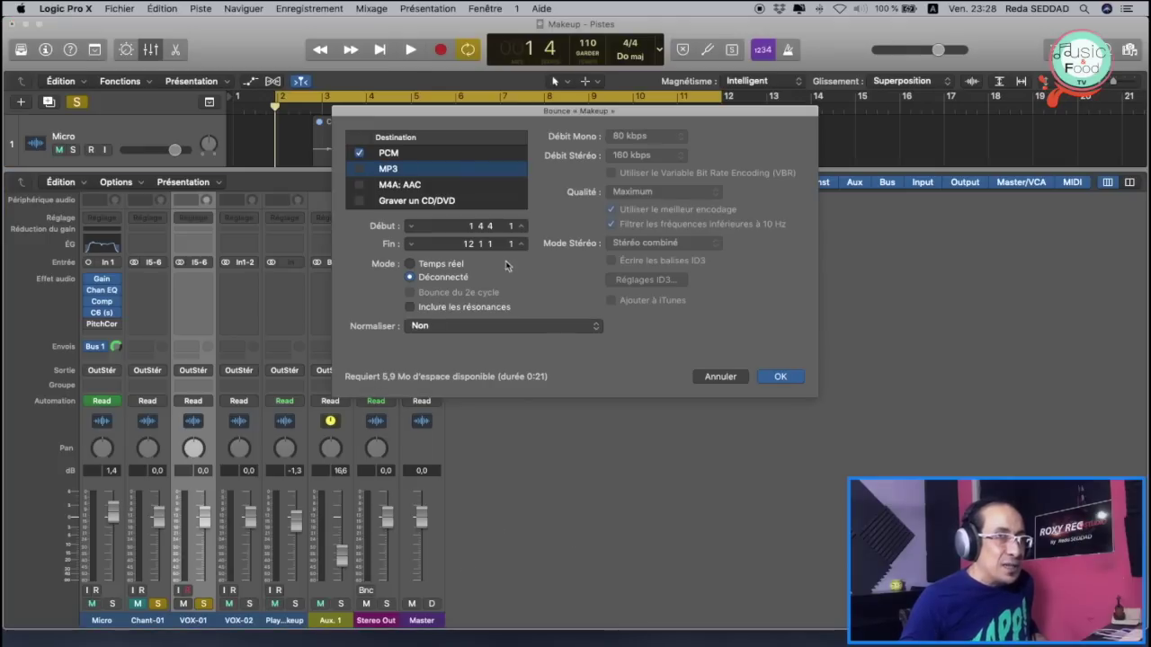
{"action": "left_click", "coordinate": [786, 377]}
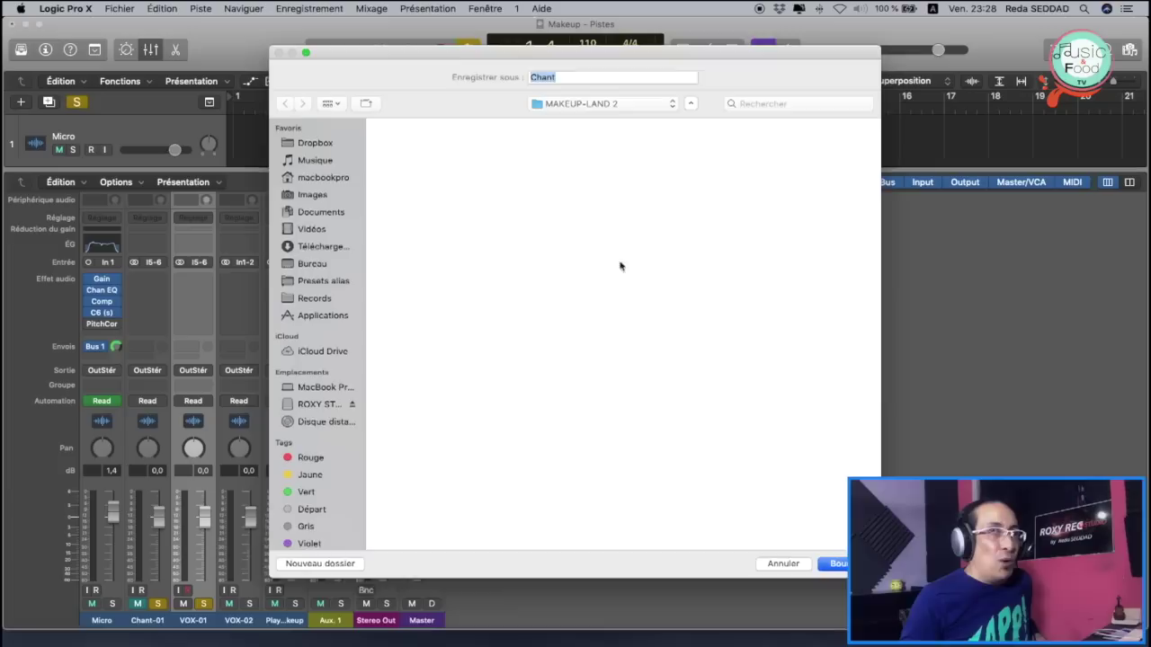
{"action": "type", "text": "VOX-01"}
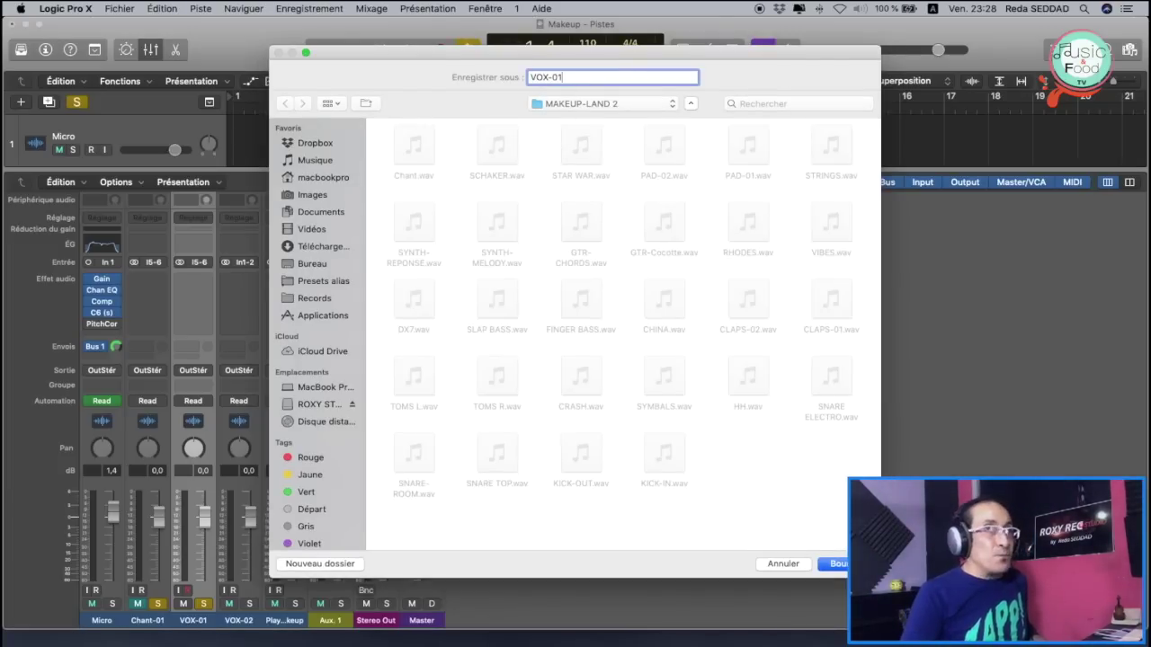
{"action": "key", "text": "Return"}
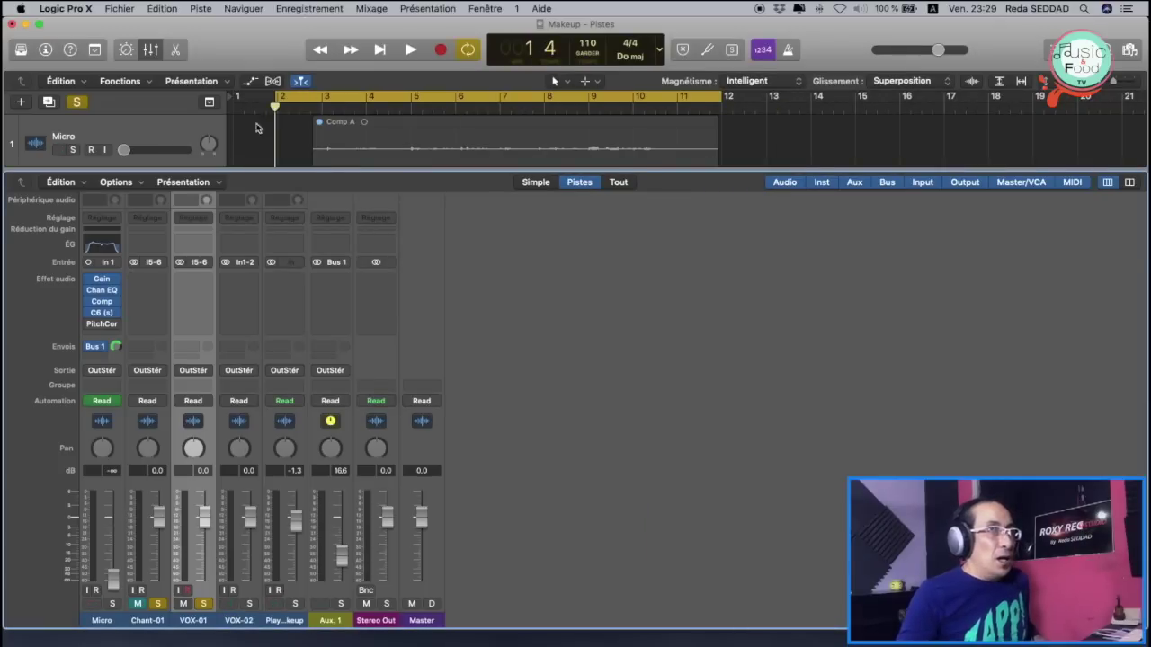
Step: Solo VOX-02 with VOX-01 muted, and bounce it as a PCM file named VOX-02 in MAKEUP-LAND 2
{"action": "left_click", "coordinate": [234, 620]}
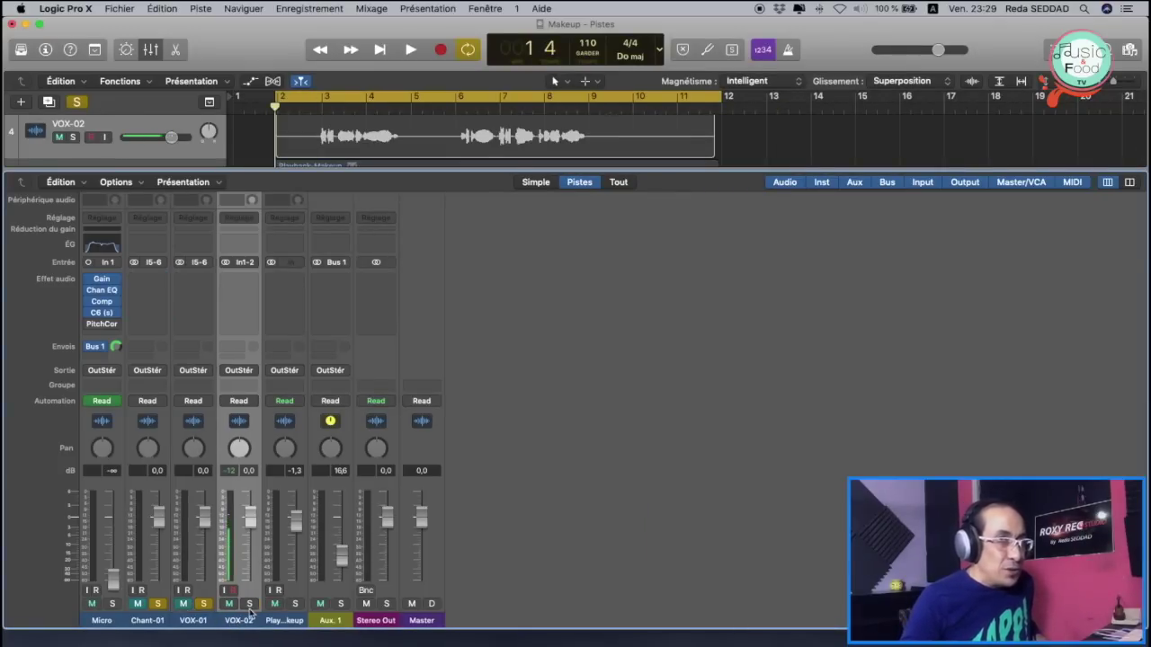
{"action": "left_click", "coordinate": [249, 605]}
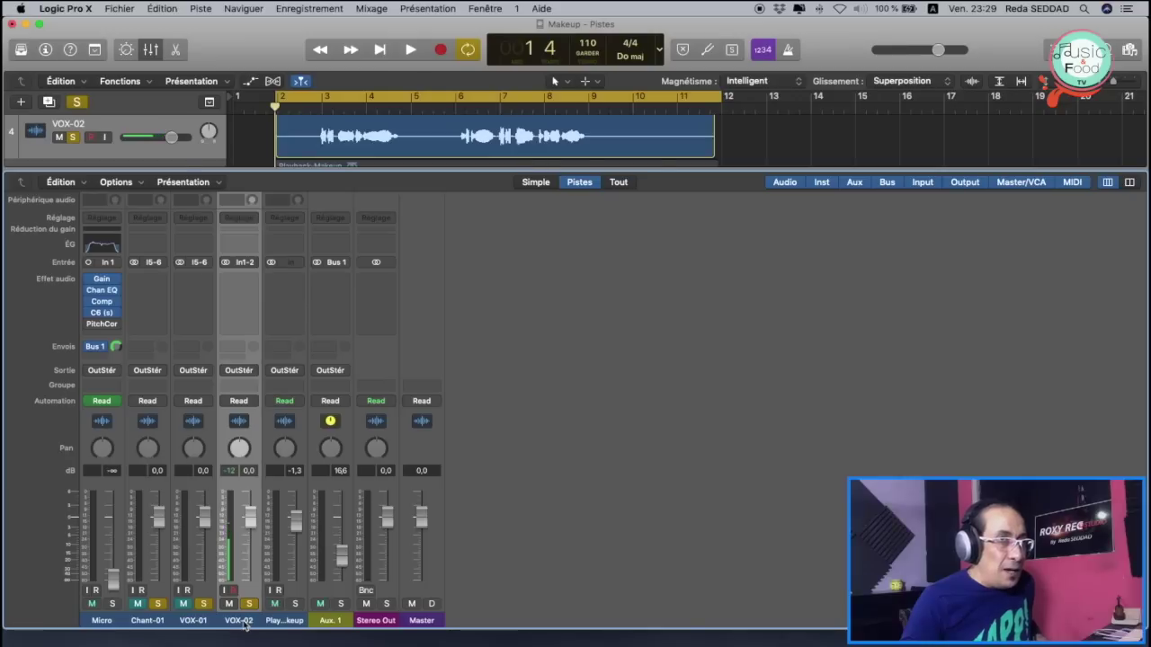
{"action": "left_click", "coordinate": [369, 591]}
{"action": "left_click", "coordinate": [781, 376]}
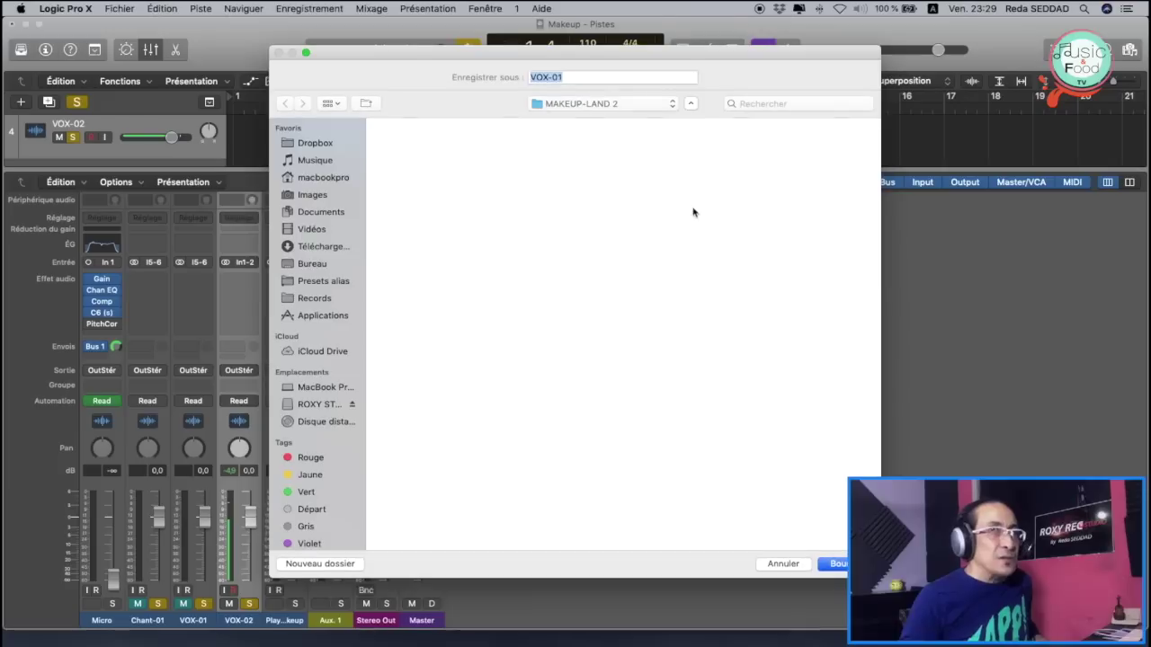
{"action": "left_click", "coordinate": [585, 79]}
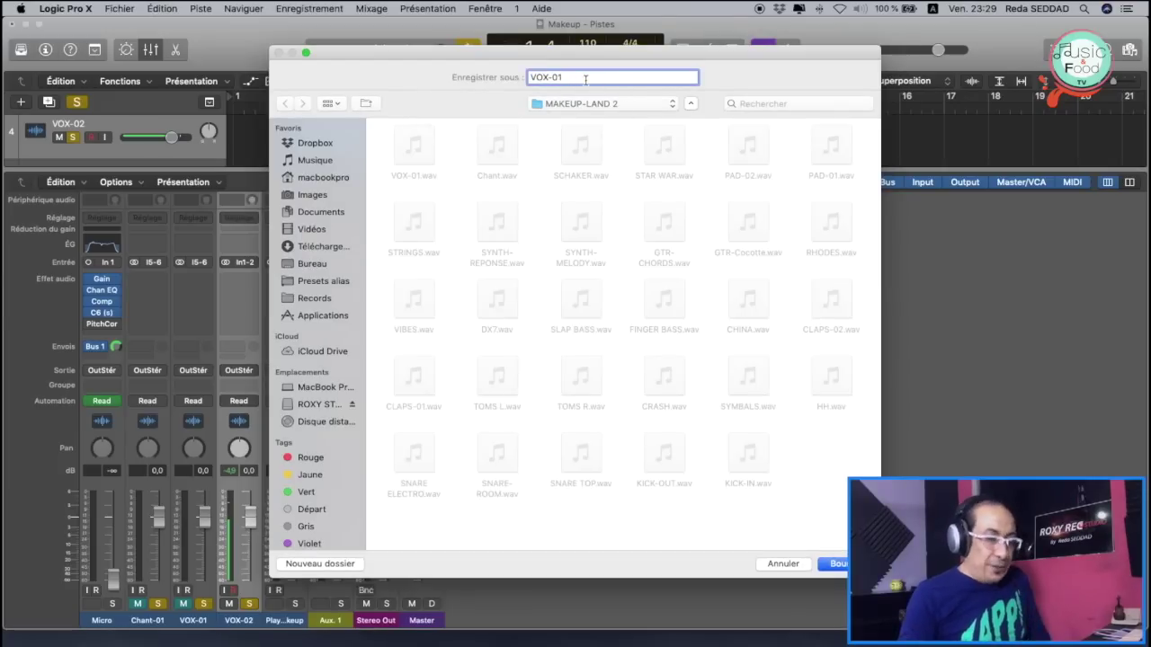
{"action": "type", "text": "2"}
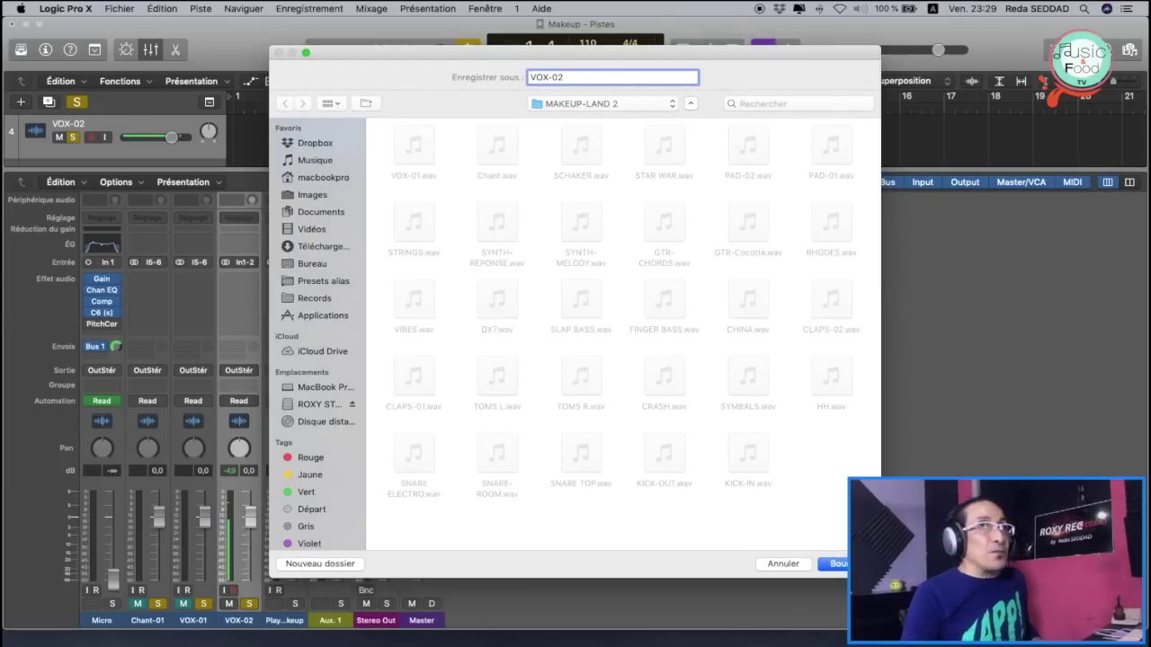
{"action": "key", "text": "Return"}
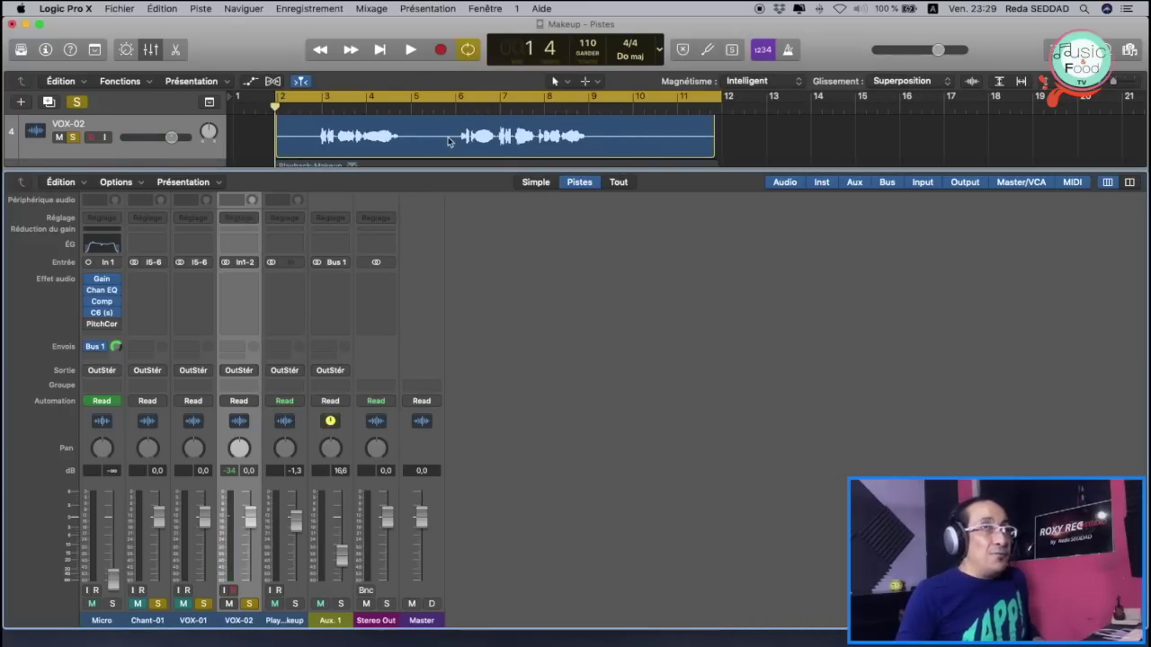
Step: Hide the mixer, then create a new empty project and close the Makeup project
{"action": "key", "text": "x"}
{"action": "key", "text": "x"}
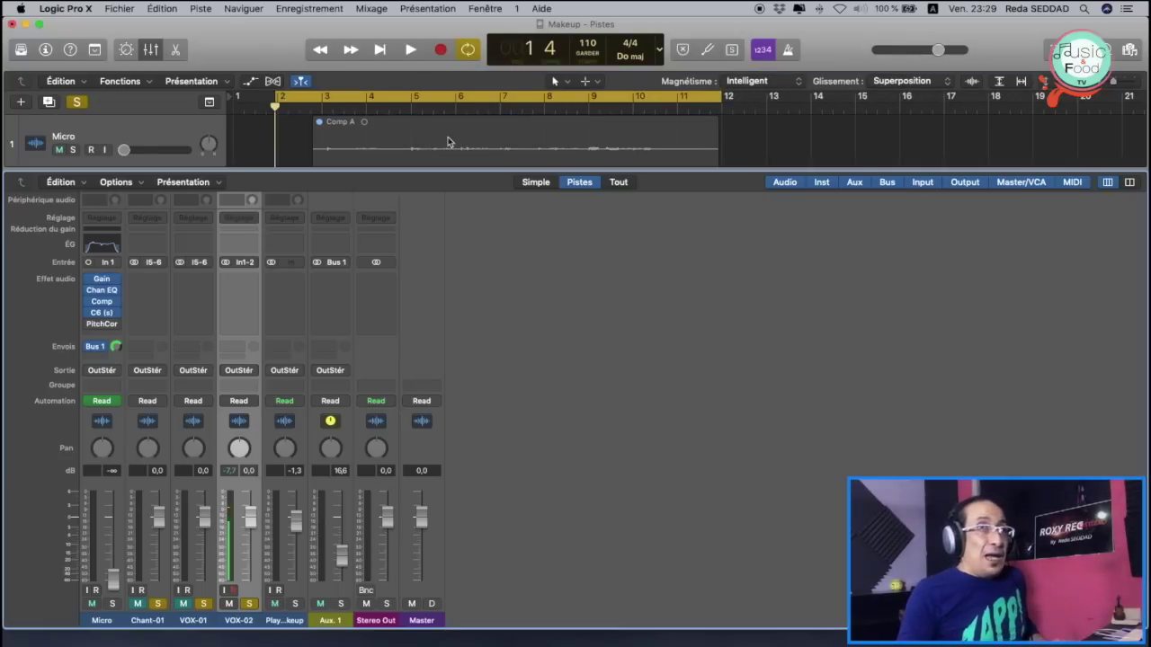
{"action": "key", "text": "x"}
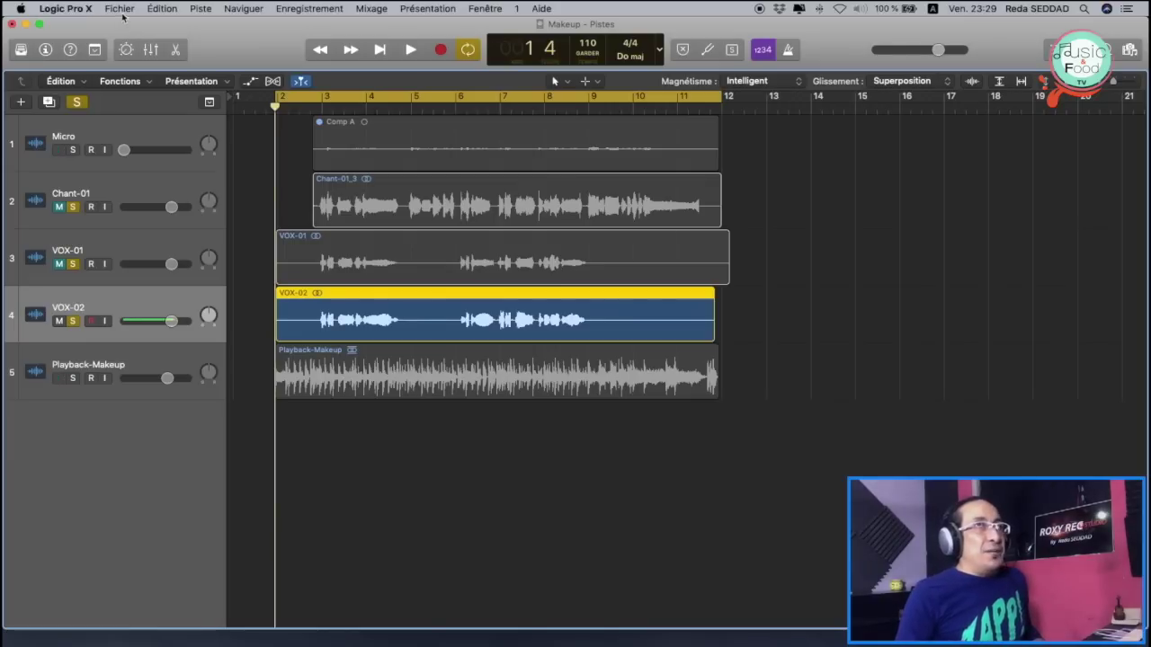
{"action": "left_click", "coordinate": [120, 9]}
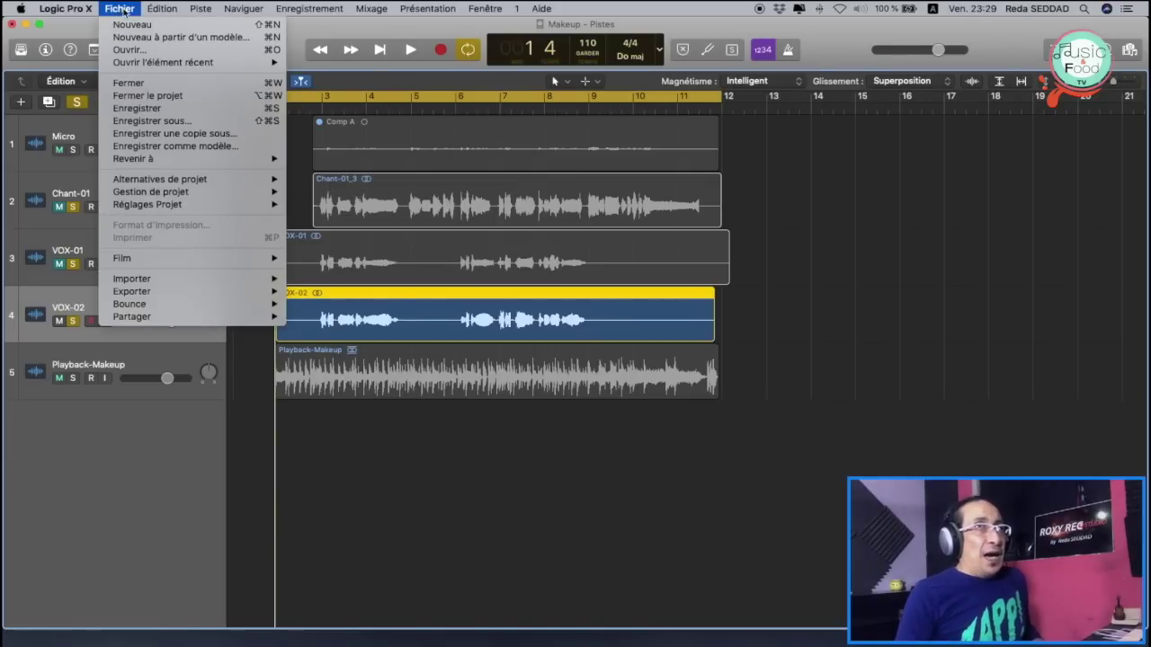
{"action": "left_click", "coordinate": [129, 25]}
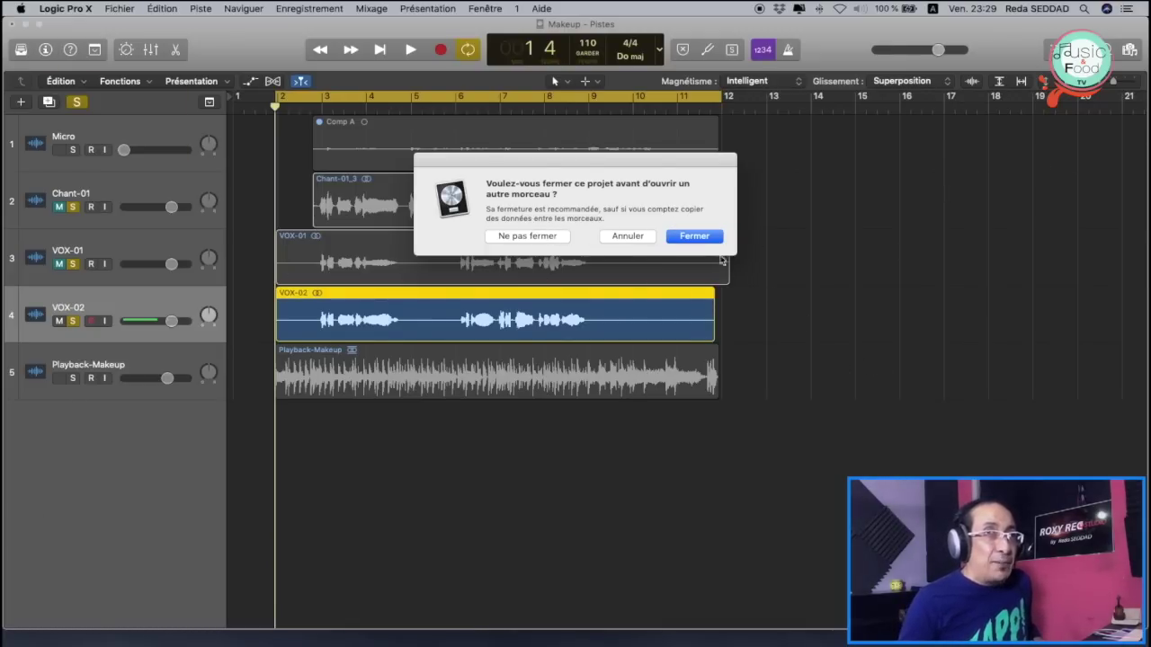
{"action": "left_click", "coordinate": [695, 236]}
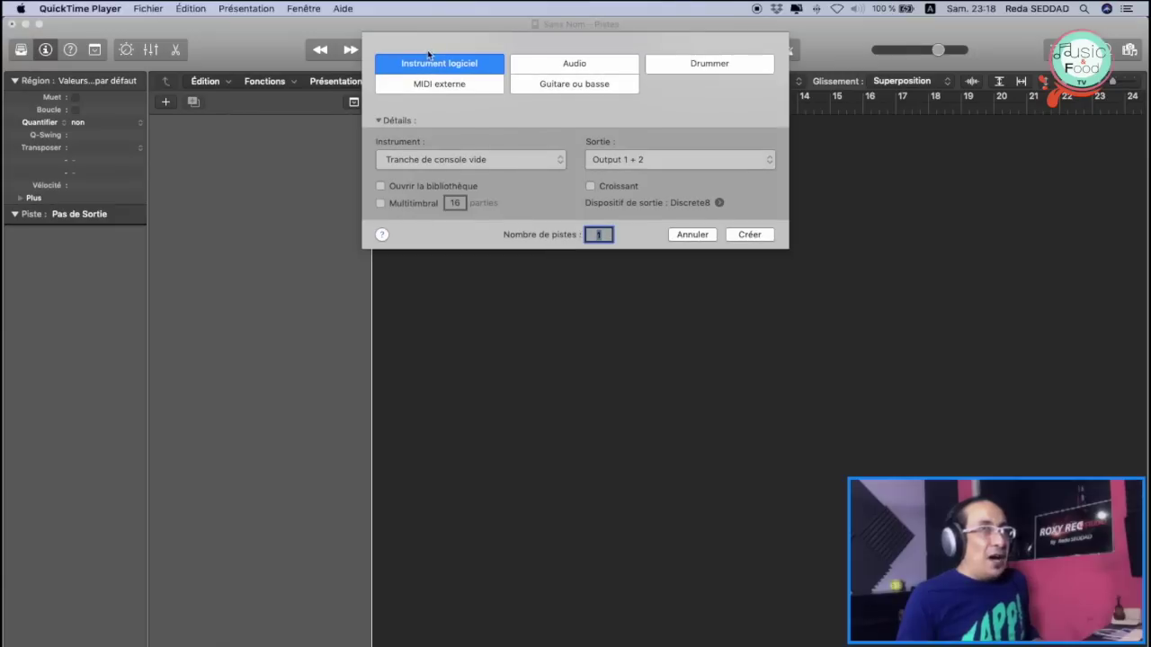
Step: Create one audio track with its input set to Pas d'entrée
{"action": "left_click", "coordinate": [574, 67]}
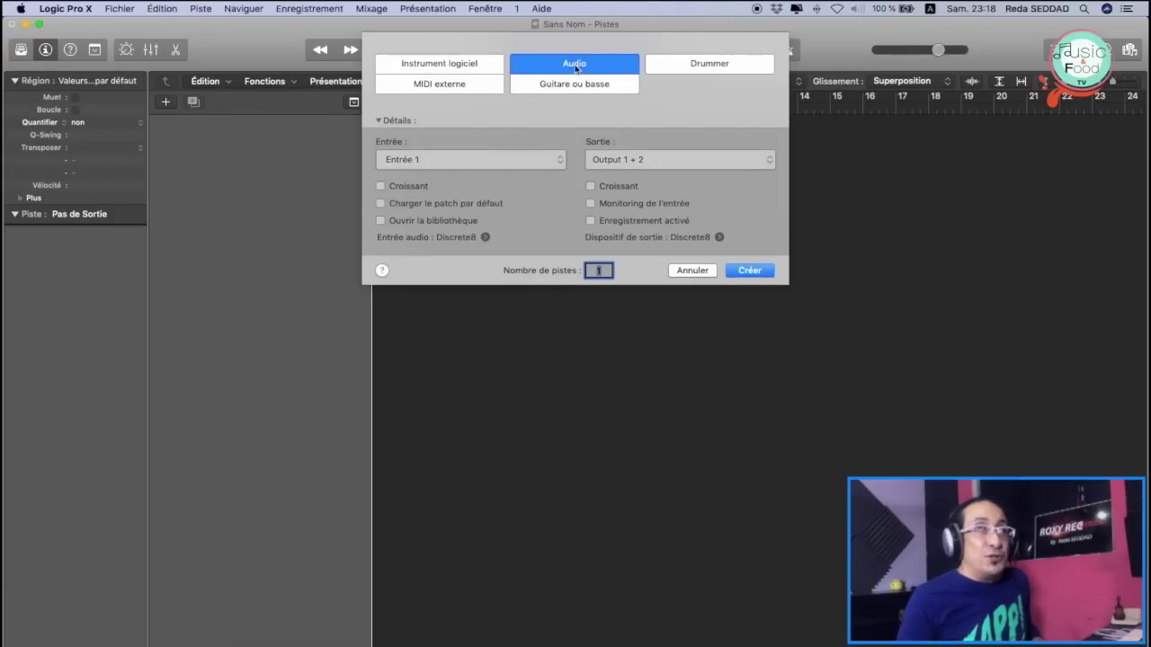
{"action": "left_click", "coordinate": [559, 162]}
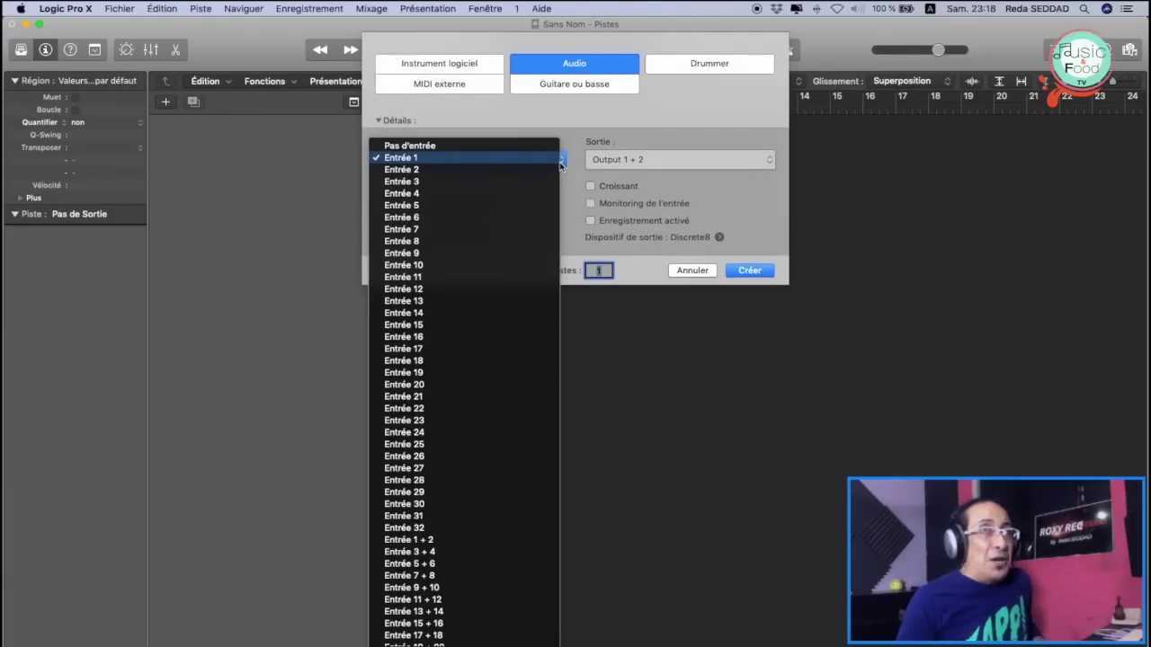
{"action": "left_click", "coordinate": [507, 150]}
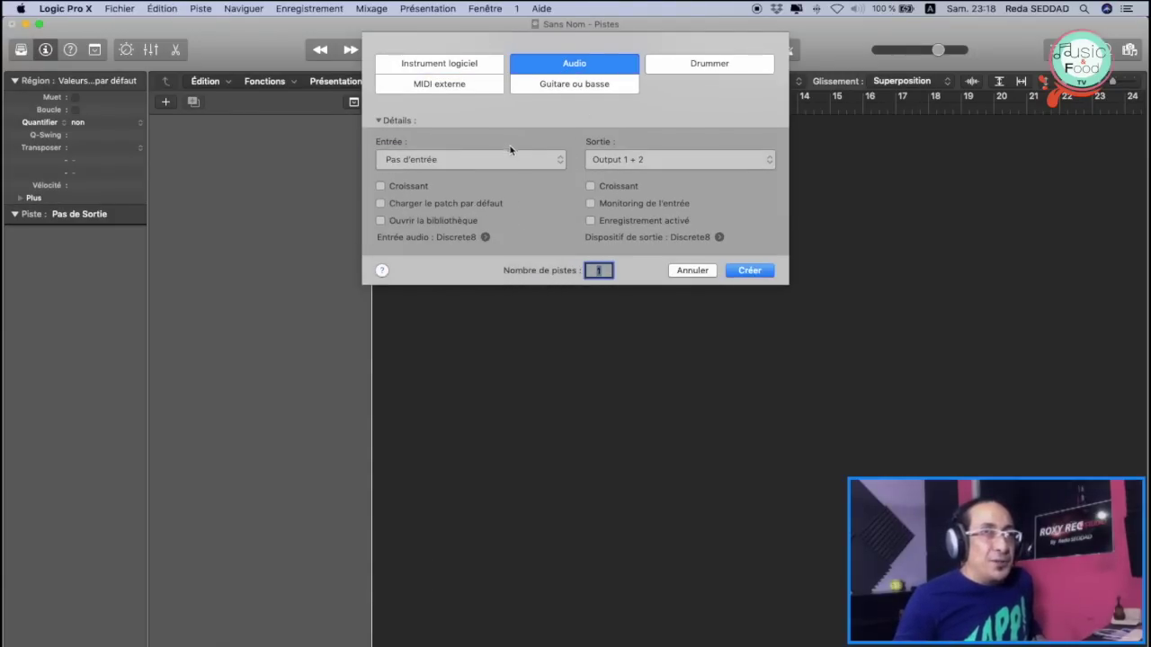
{"action": "left_click", "coordinate": [738, 270]}
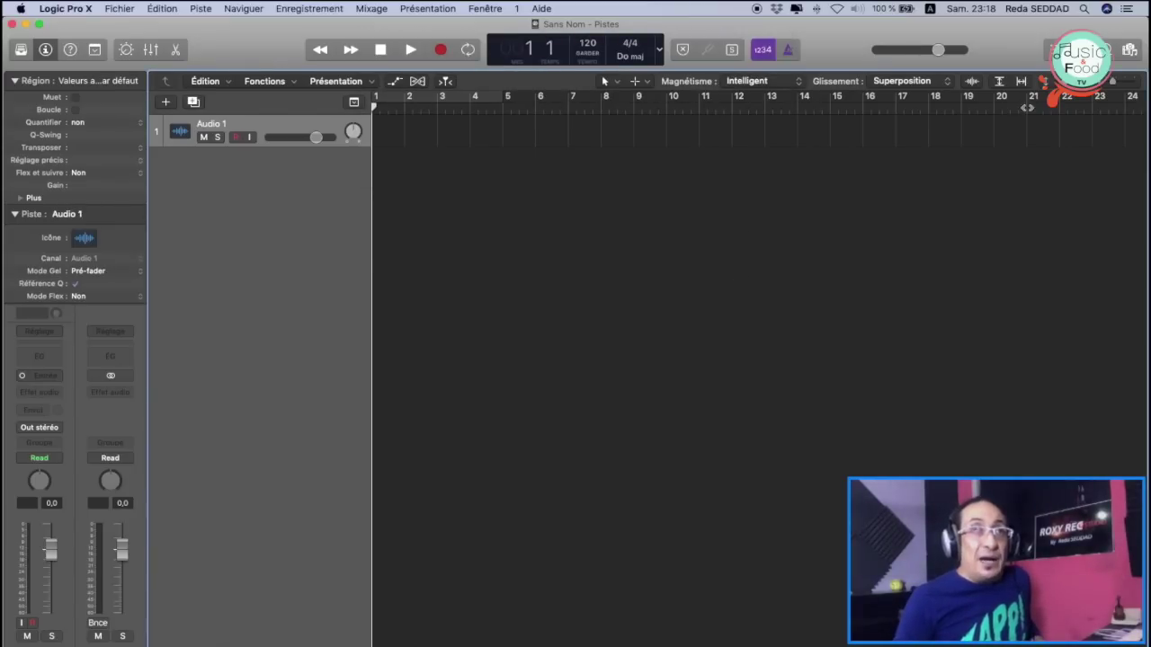
Step: Add all the audio files from the MAKEUP-LAND 2 folder to the project's audio file list
{"action": "left_click", "coordinate": [1130, 50]}
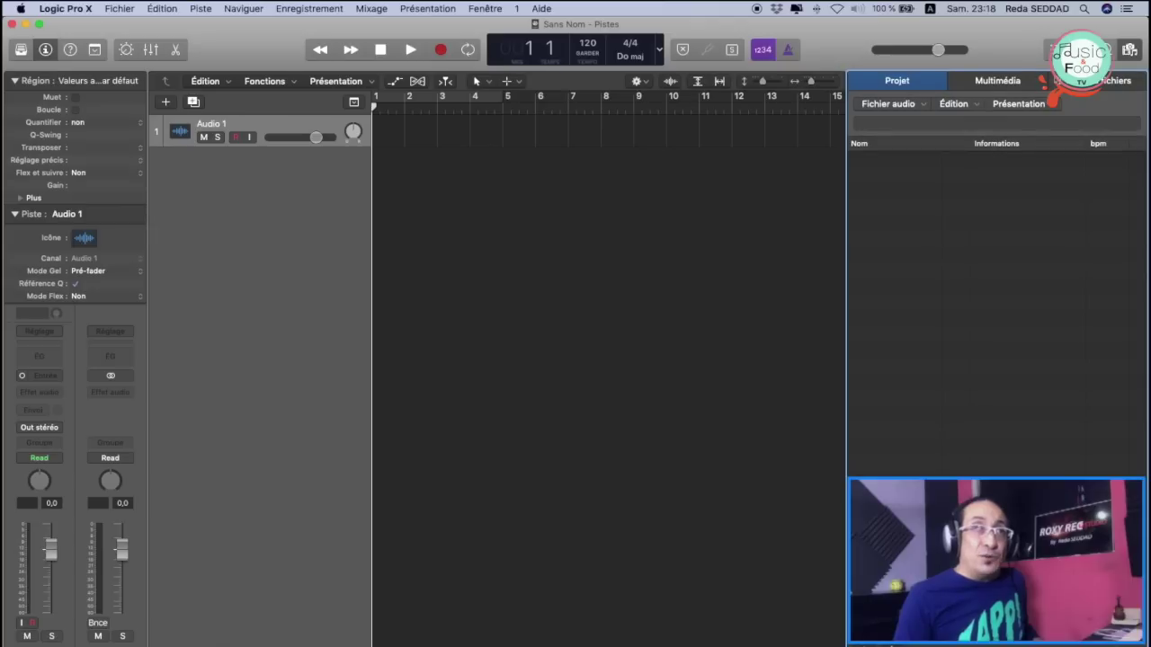
{"action": "left_click", "coordinate": [901, 106]}
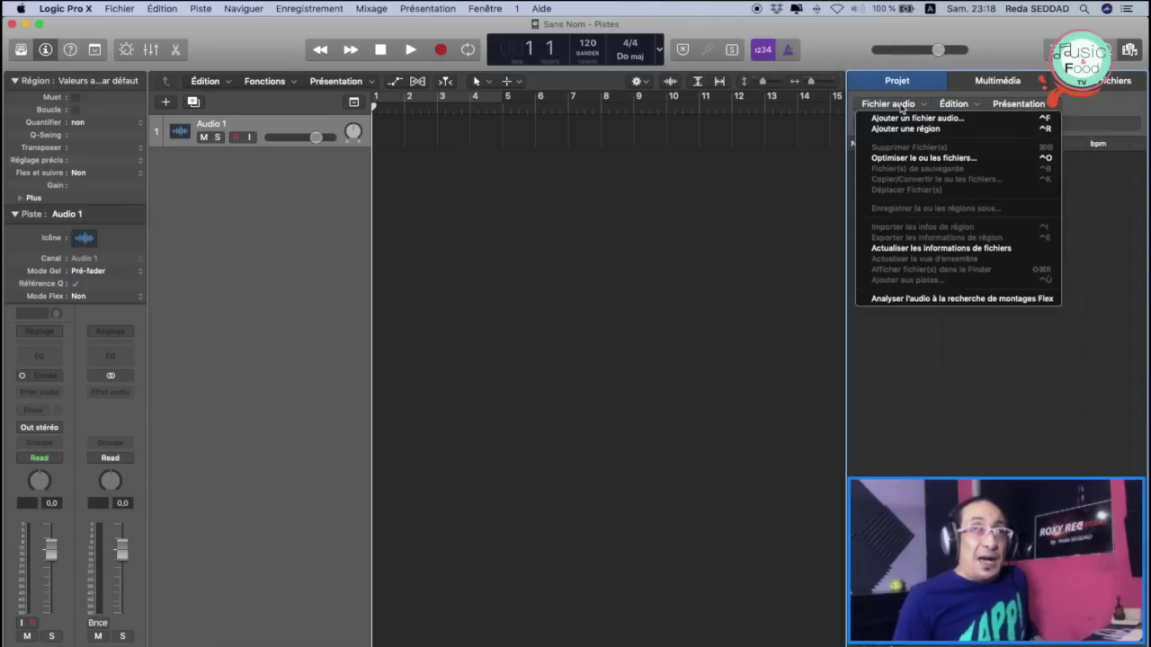
{"action": "left_click", "coordinate": [907, 118]}
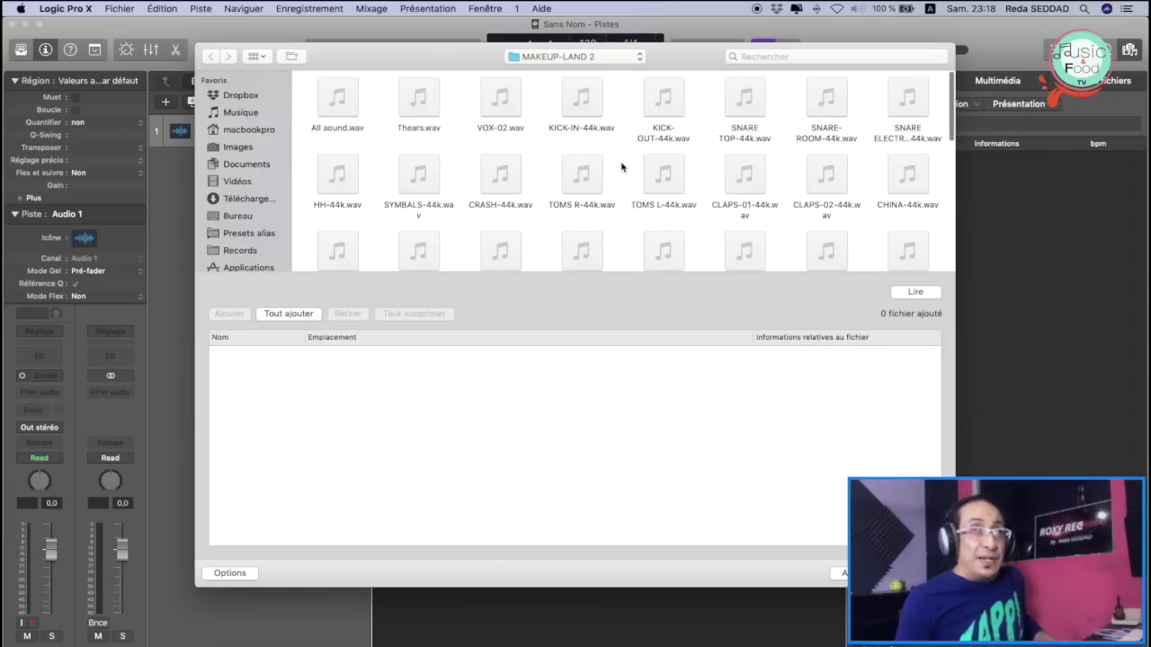
{"action": "key", "text": "super+a"}
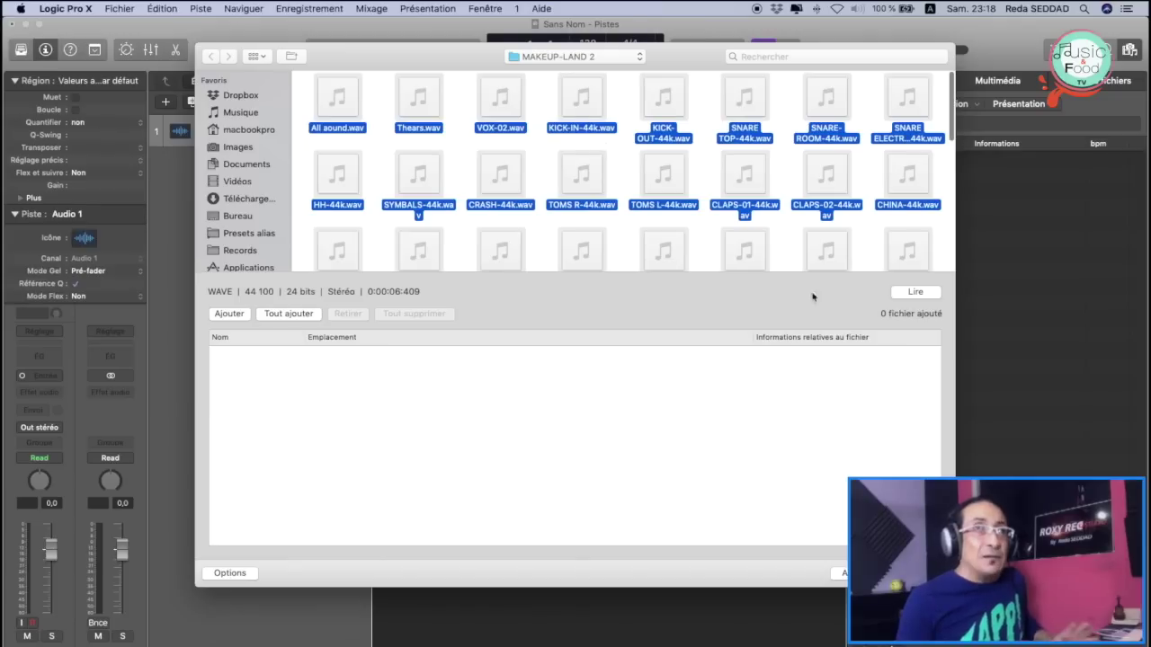
{"action": "key", "text": "Return"}
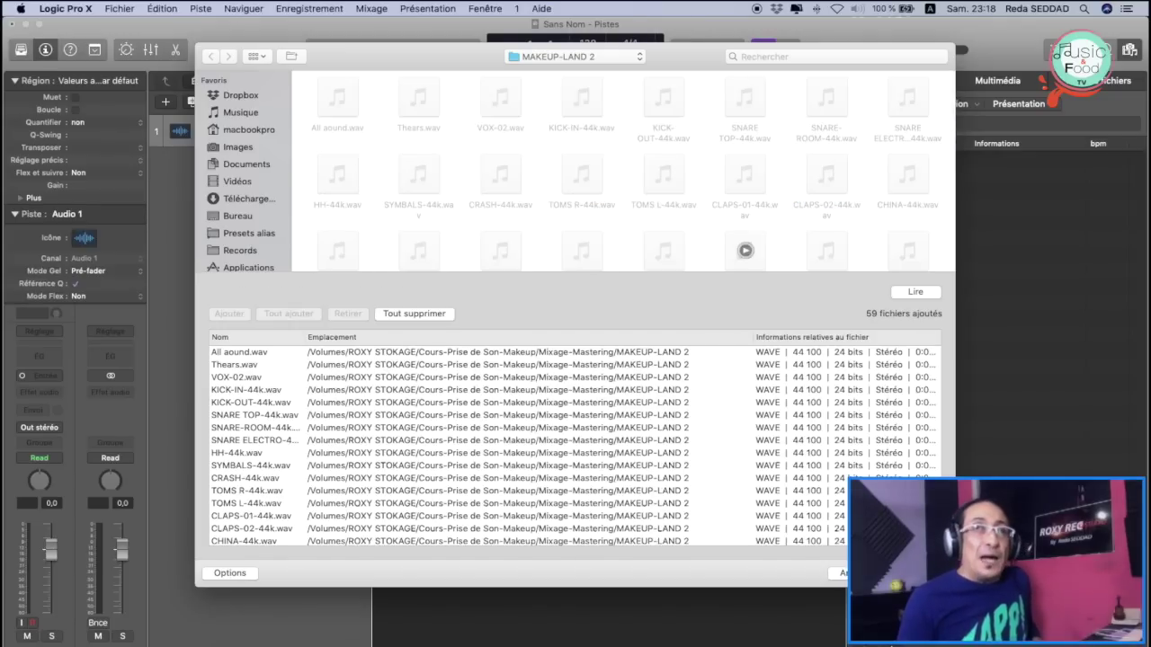
{"action": "left_click", "coordinate": [870, 573]}
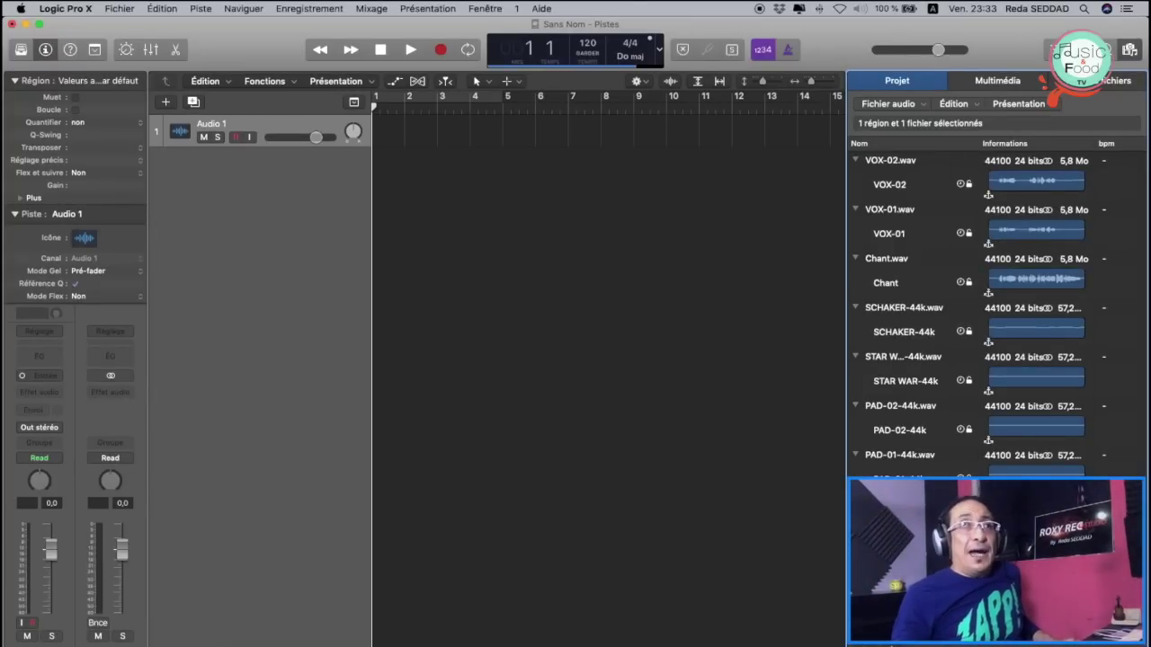
Step: Place all the listed audio files at bar 1 on newly created tracks, importing their tempo information
{"action": "left_click", "coordinate": [898, 163]}
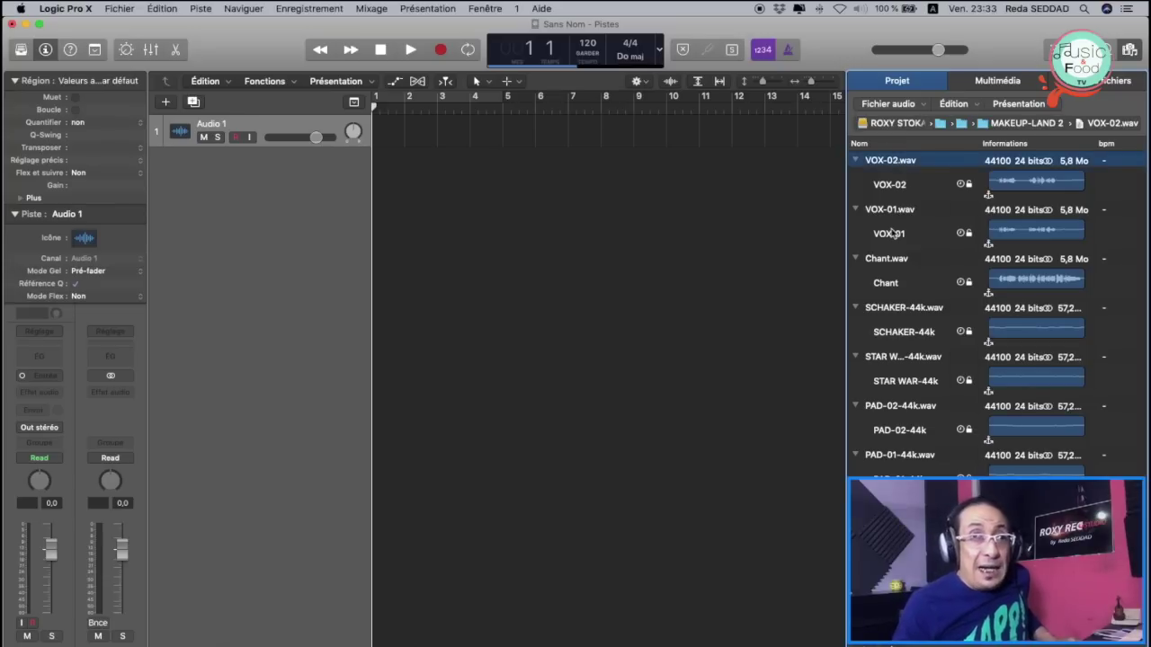
{"action": "scroll", "coordinate": [904, 218], "scroll_direction": "up", "scroll_amount": 1}
{"action": "scroll", "coordinate": [916, 208], "scroll_direction": "down", "scroll_amount": 6}
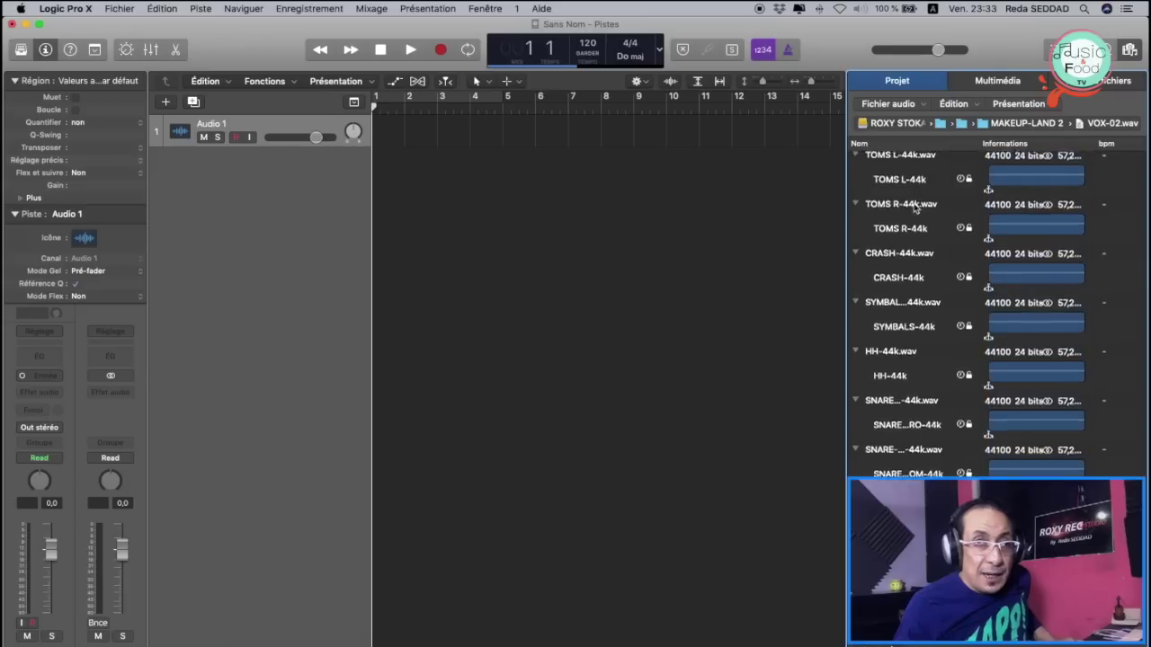
{"action": "key", "text": "super+a"}
{"action": "scroll", "coordinate": [886, 189], "scroll_direction": "up", "scroll_amount": 10}
{"action": "left_click_drag", "start_coordinate": [887, 189], "coordinate": [378, 142]}
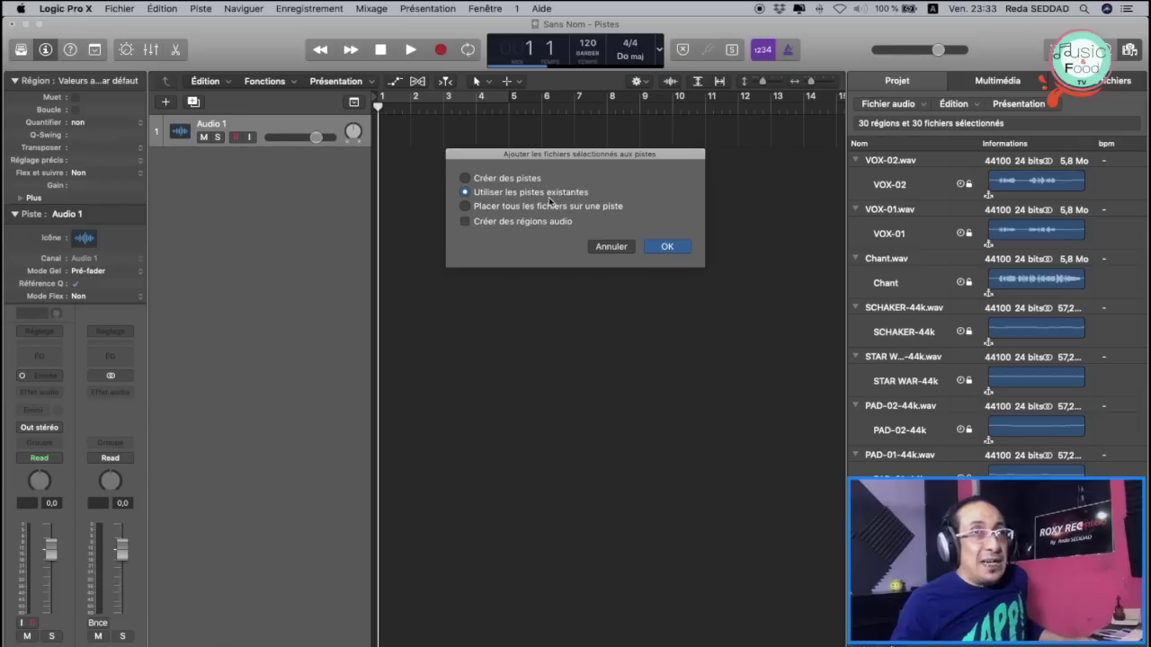
{"action": "left_click", "coordinate": [465, 179]}
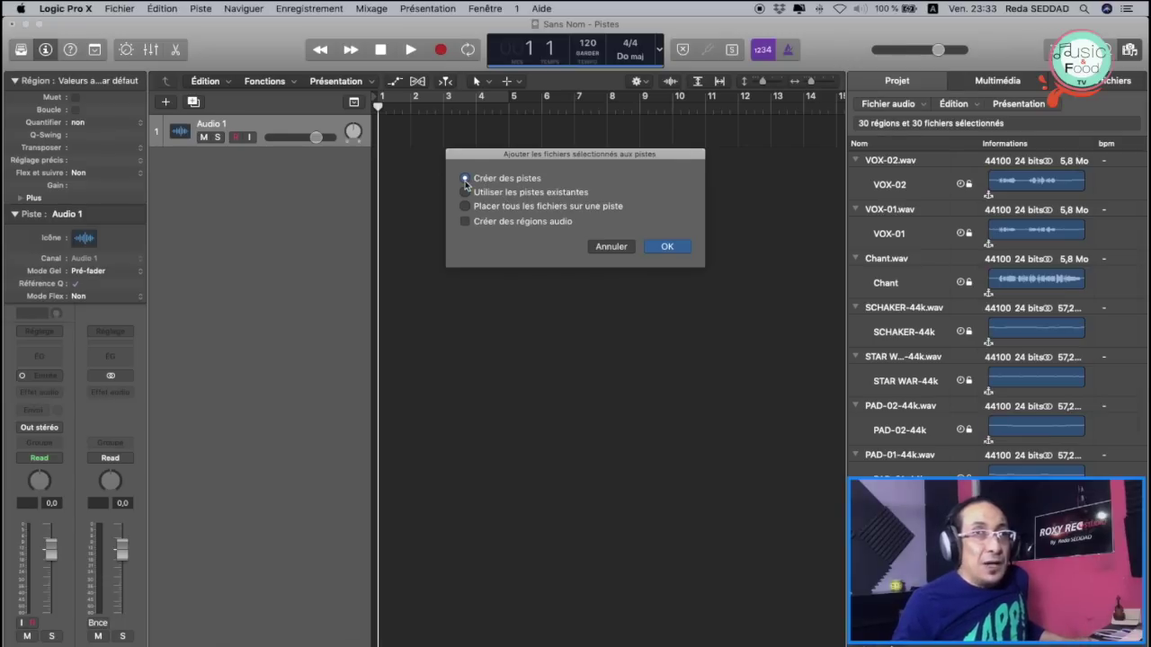
{"action": "left_click", "coordinate": [664, 248]}
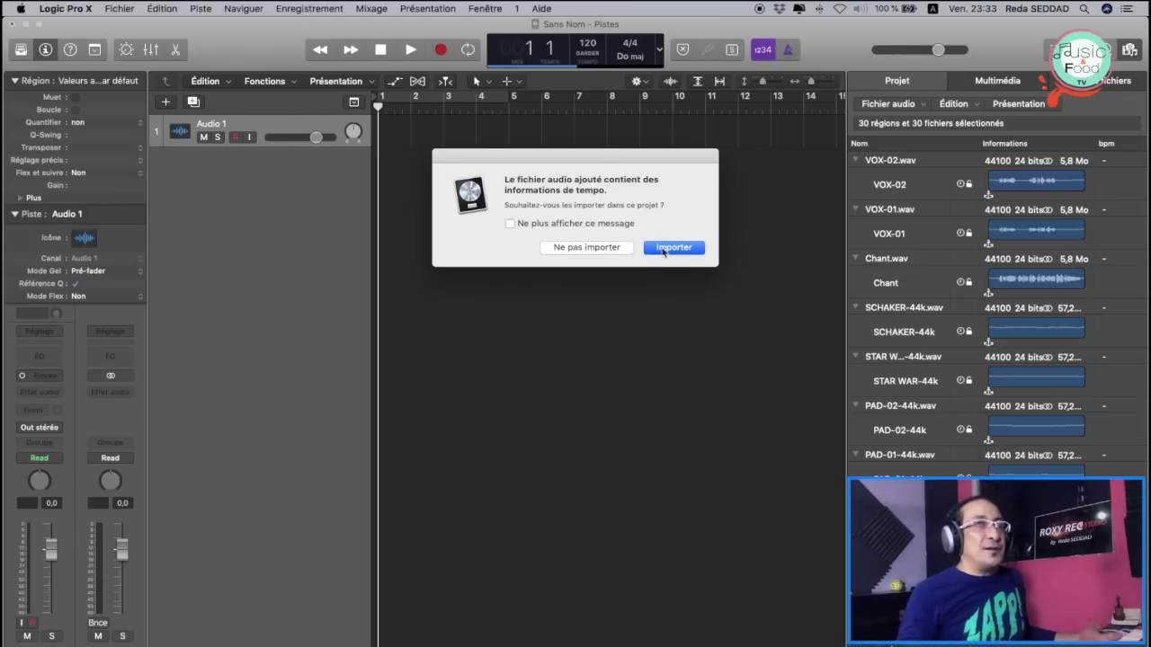
{"action": "left_click", "coordinate": [664, 251]}
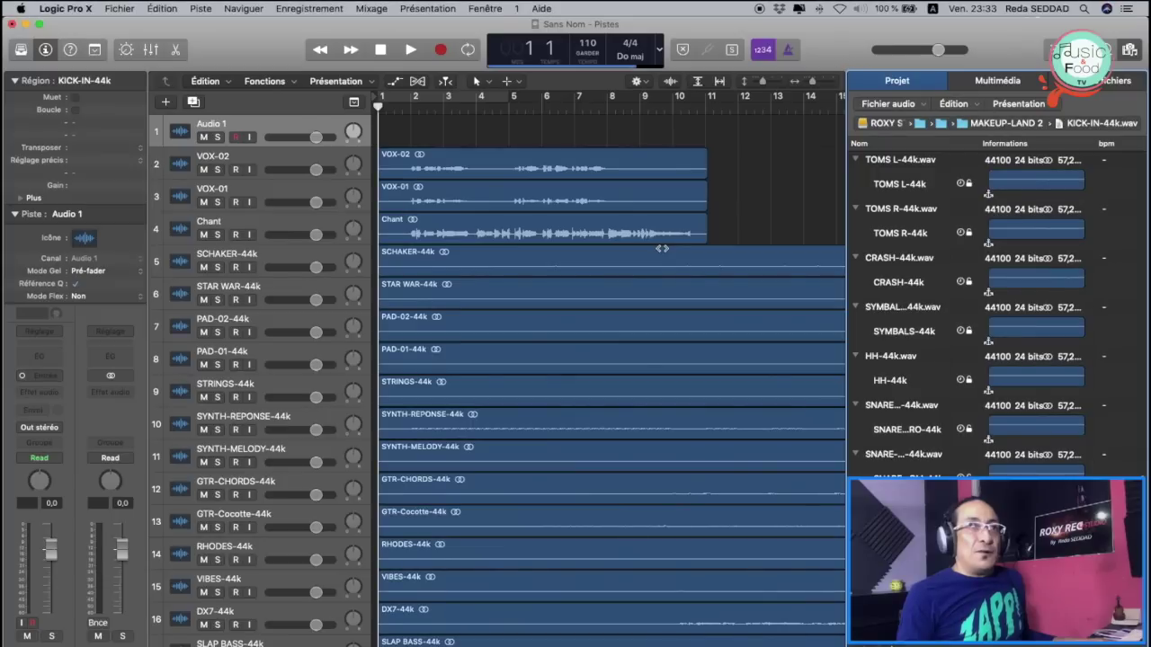
Step: Close the project file browser and delete the empty Audio 1 track
{"action": "left_click", "coordinate": [1130, 52]}
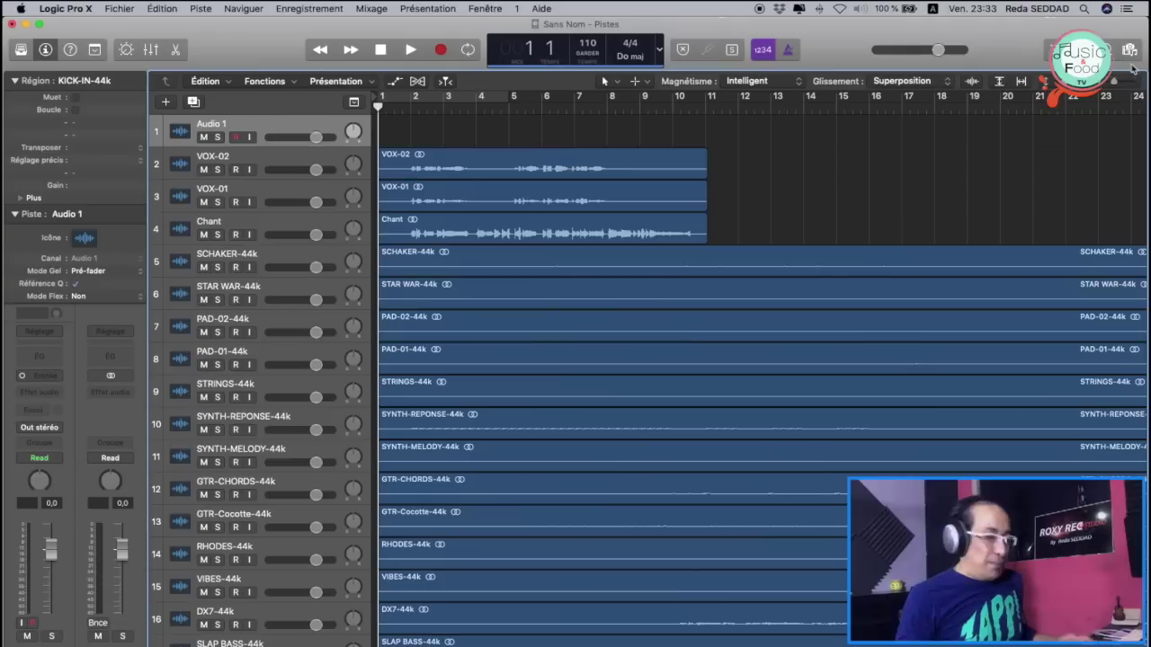
{"action": "left_click", "coordinate": [749, 196]}
{"action": "key", "text": "super+Up"}
{"action": "key", "text": "super+Up"}
{"action": "key", "text": "super+Up"}
{"action": "key", "text": "super+Up"}
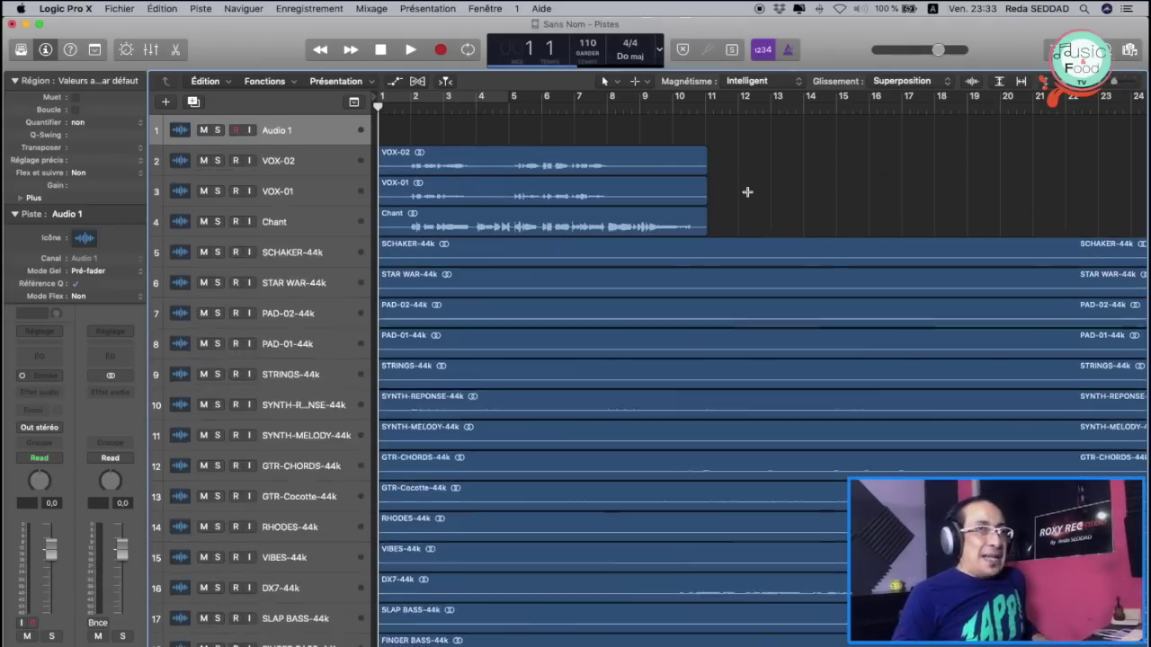
{"action": "key", "text": "super+Up"}
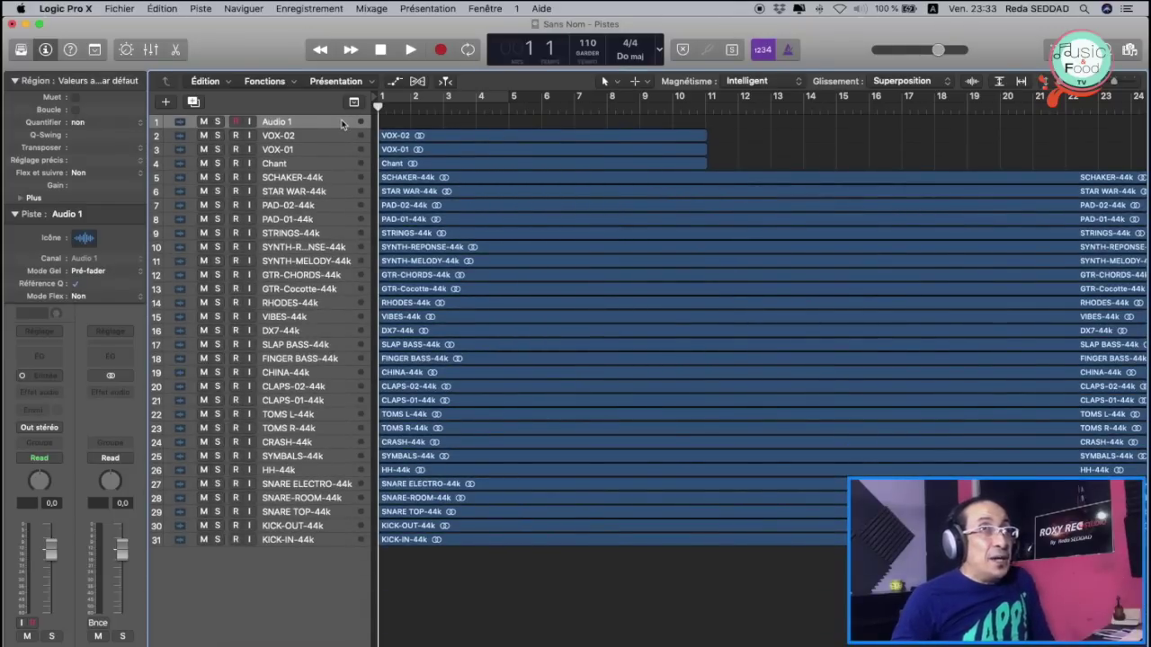
{"action": "key", "text": "super+BackSpace"}
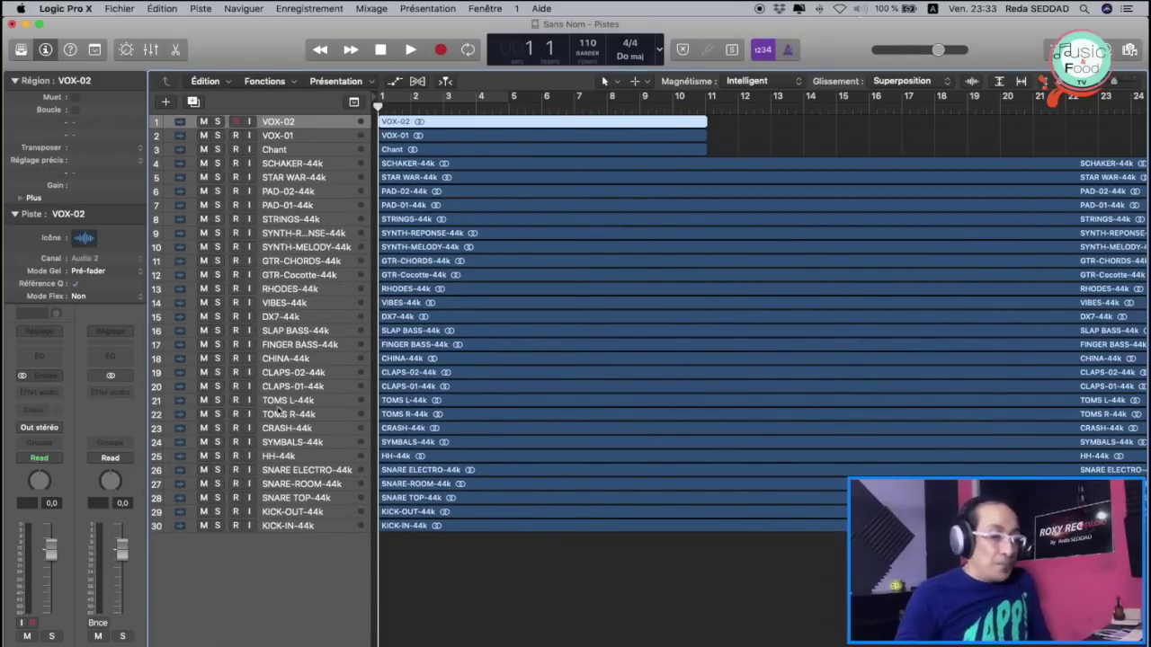
{"action": "left_click", "coordinate": [509, 584]}
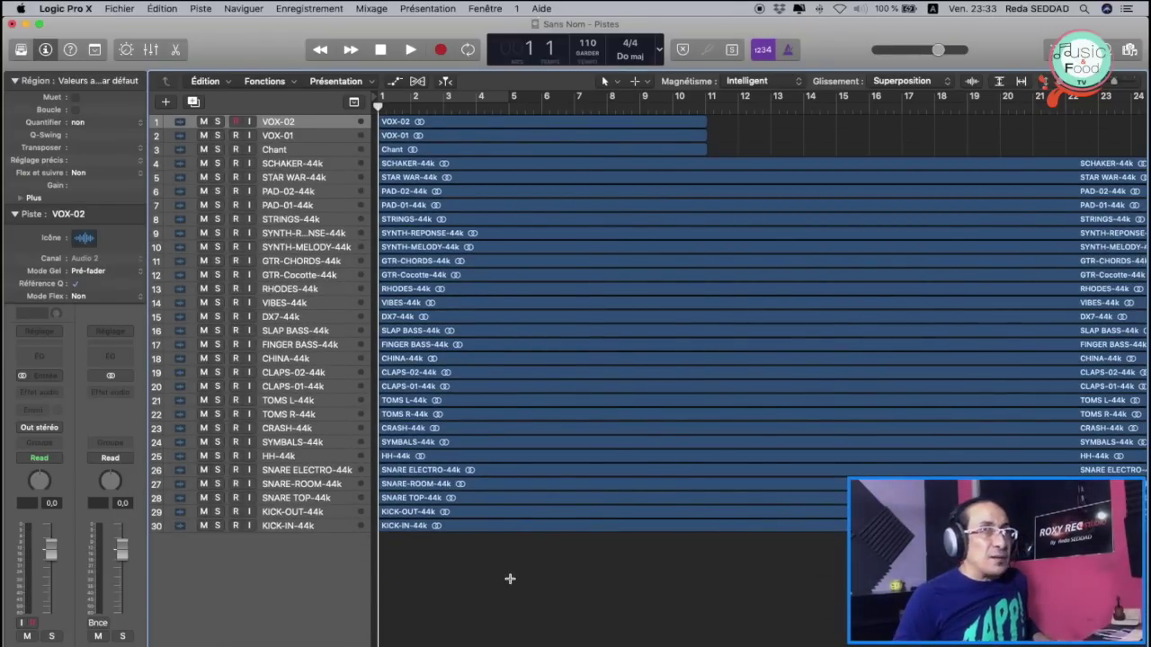
{"action": "key", "text": "z"}
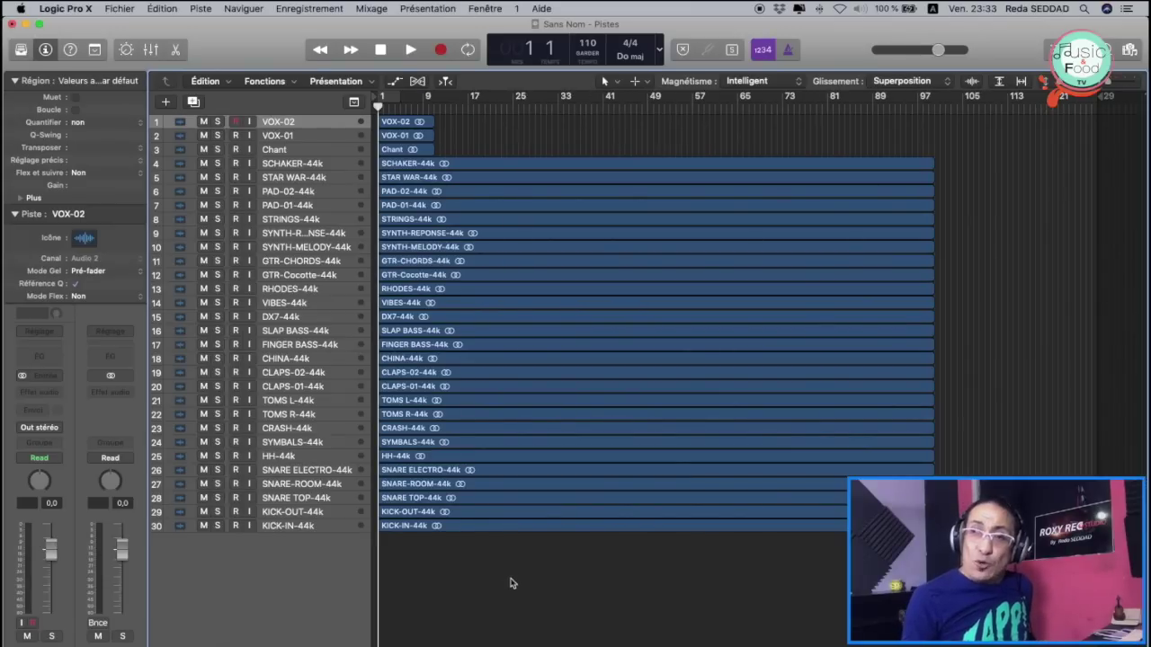
{"action": "left_click", "coordinate": [509, 526]}
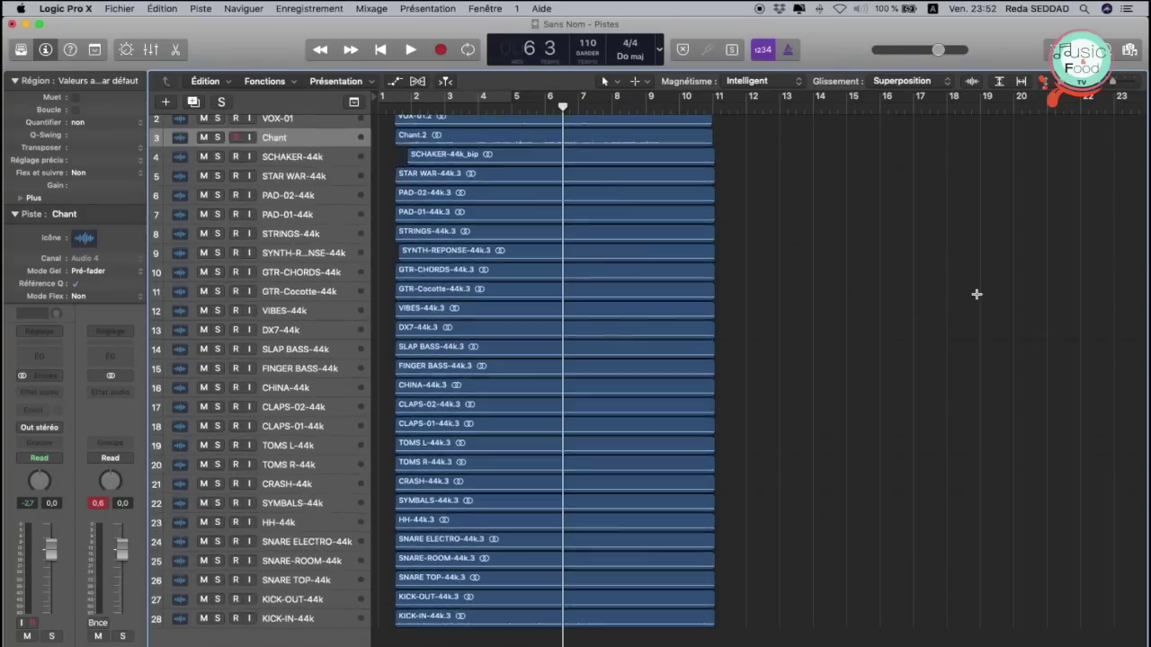
Step: Move the kick, snare, toms, crash, symbals and HH tracks to the start of the track list, with KICK-OUT-44k and KICK-IN-44k first
{"action": "key", "text": "super+Up"}
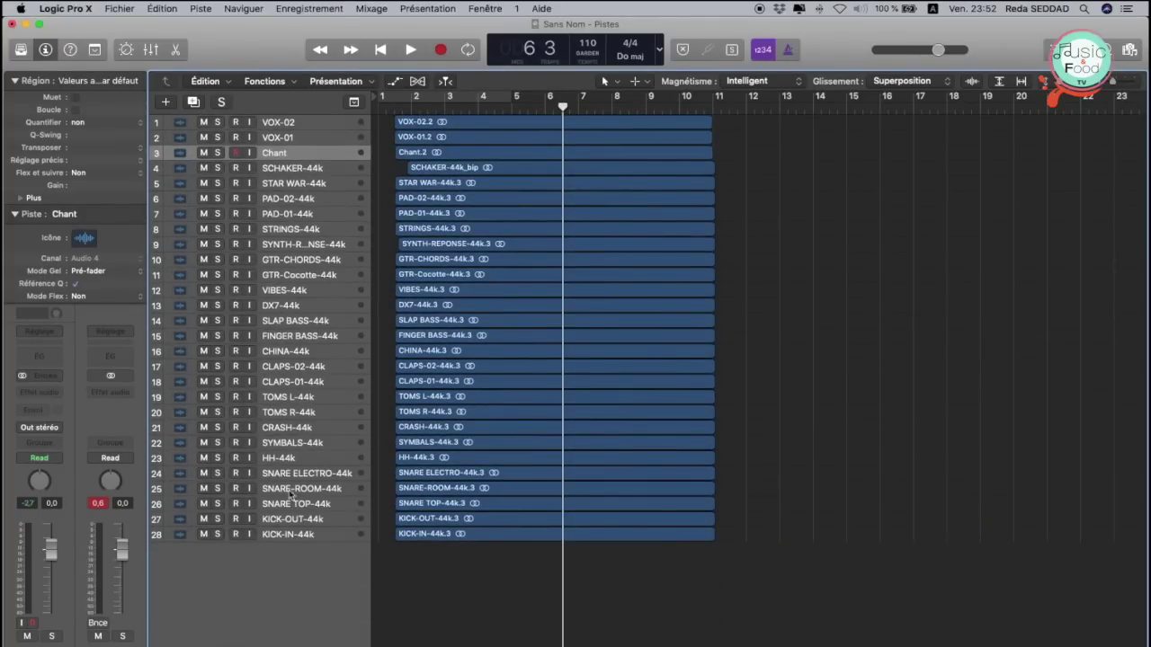
{"action": "left_click", "coordinate": [305, 520]}
{"action": "left_click_drag", "start_coordinate": [289, 534], "coordinate": [284, 473]}
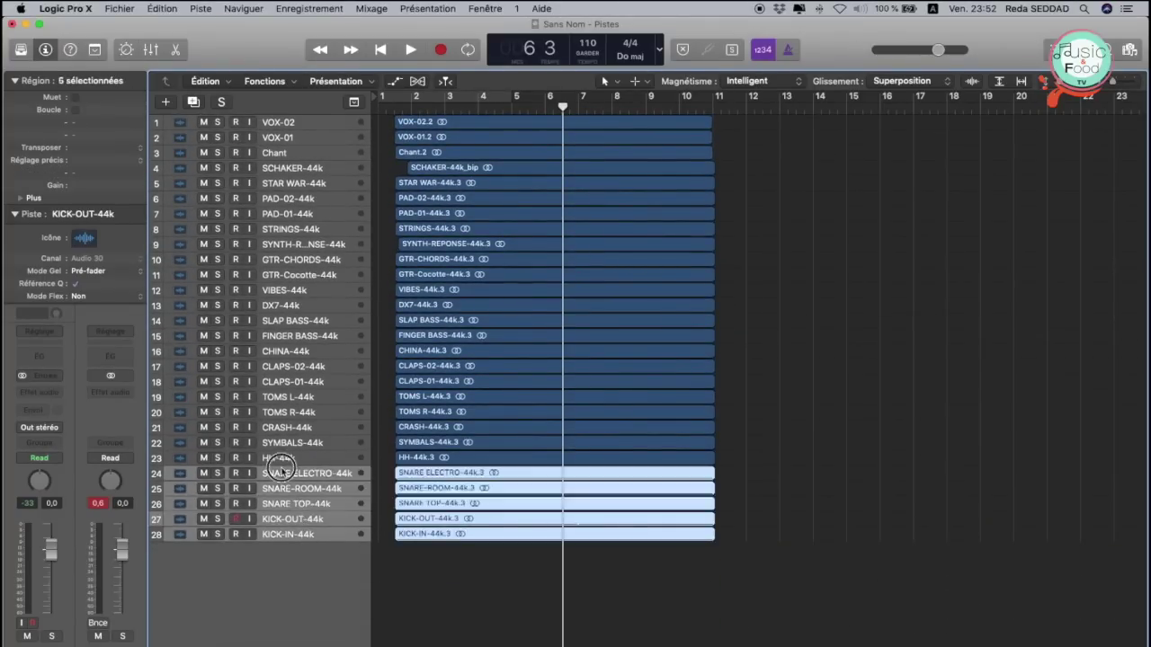
{"action": "left_click", "coordinate": [278, 396], "text": "shift"}
{"action": "left_click_drag", "start_coordinate": [278, 396], "coordinate": [278, 122]}
{"action": "left_click", "coordinate": [296, 247]}
{"action": "left_click", "coordinate": [288, 259], "text": "shift"}
{"action": "left_click_drag", "start_coordinate": [288, 259], "coordinate": [279, 123]}
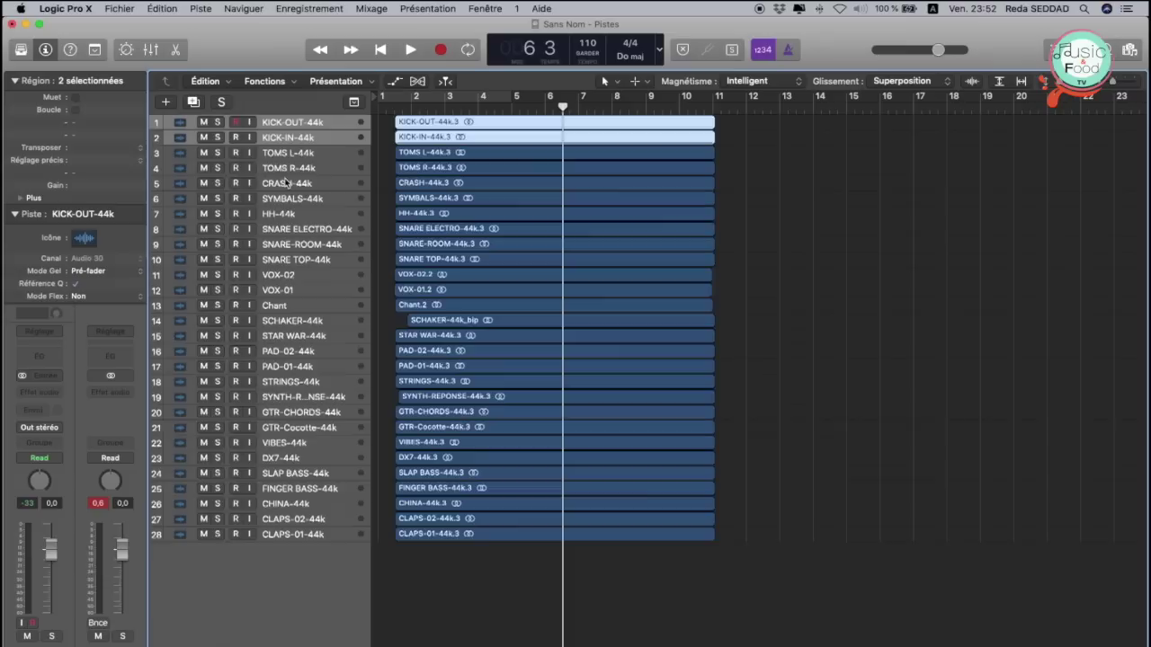
Step: Move the three snare tracks directly below the kicks, followed by HH-44k
{"action": "left_click", "coordinate": [283, 232]}
{"action": "left_click", "coordinate": [283, 245], "text": "shift"}
{"action": "left_click", "coordinate": [286, 261], "text": "shift"}
{"action": "left_click_drag", "start_coordinate": [286, 261], "coordinate": [286, 149]}
{"action": "left_click", "coordinate": [288, 260]}
{"action": "left_click_drag", "start_coordinate": [287, 260], "coordinate": [287, 201]}
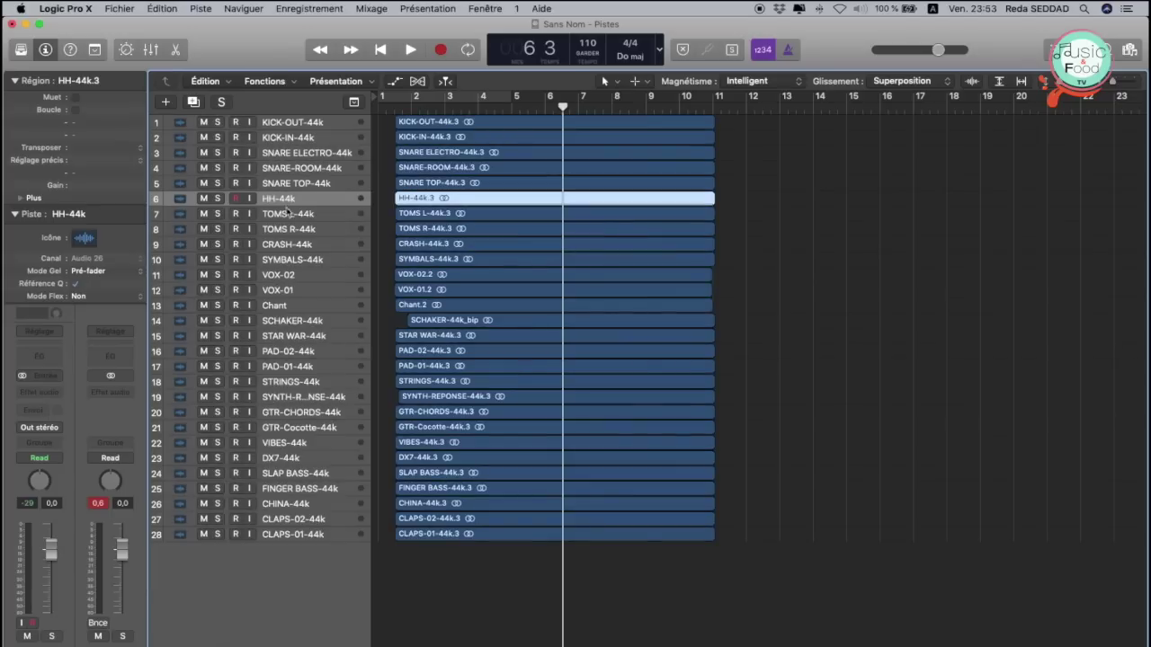
Step: Move the bass, CHINA and CLAPS tracks above SCHAKER-44k, and move Chant to the end of the track list
{"action": "left_click", "coordinate": [286, 506]}
{"action": "left_click", "coordinate": [286, 534], "text": "shift"}
{"action": "left_click_drag", "start_coordinate": [286, 534], "coordinate": [288, 310]}
{"action": "left_click", "coordinate": [286, 519]}
{"action": "left_click", "coordinate": [286, 535], "text": "shift"}
{"action": "mouse_move", "coordinate": [286, 535]}
{"action": "left_mouse_down"}
{"action": "mouse_move", "coordinate": [296, 301]}
{"action": "mouse_move", "coordinate": [274, 336]}
{"action": "mouse_move", "coordinate": [274, 538]}
{"action": "left_mouse_up"}
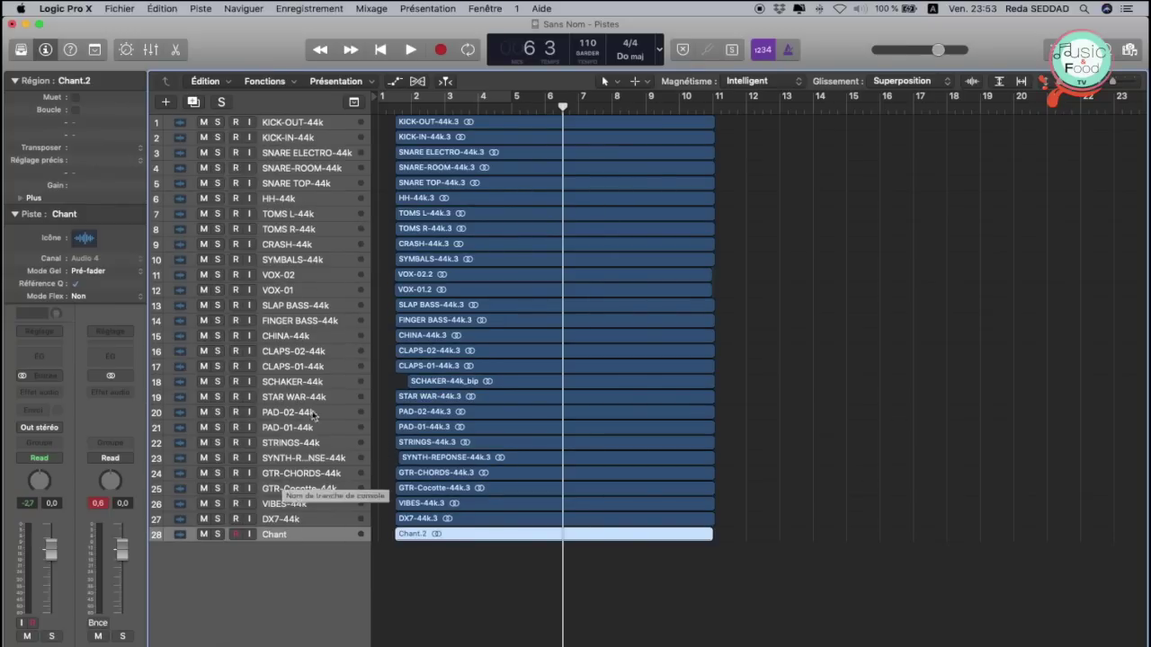
Step: Move the VOX-02 and VOX-01 tracks below Chant at the end of the track list
{"action": "left_click", "coordinate": [278, 274]}
{"action": "left_click", "coordinate": [278, 289], "text": "shift"}
{"action": "left_click_drag", "start_coordinate": [278, 290], "coordinate": [277, 538]}
Step: Rename the Chant track as CHANT
{"action": "left_click", "coordinate": [288, 504]}
{"action": "double_click", "coordinate": [288, 504]}
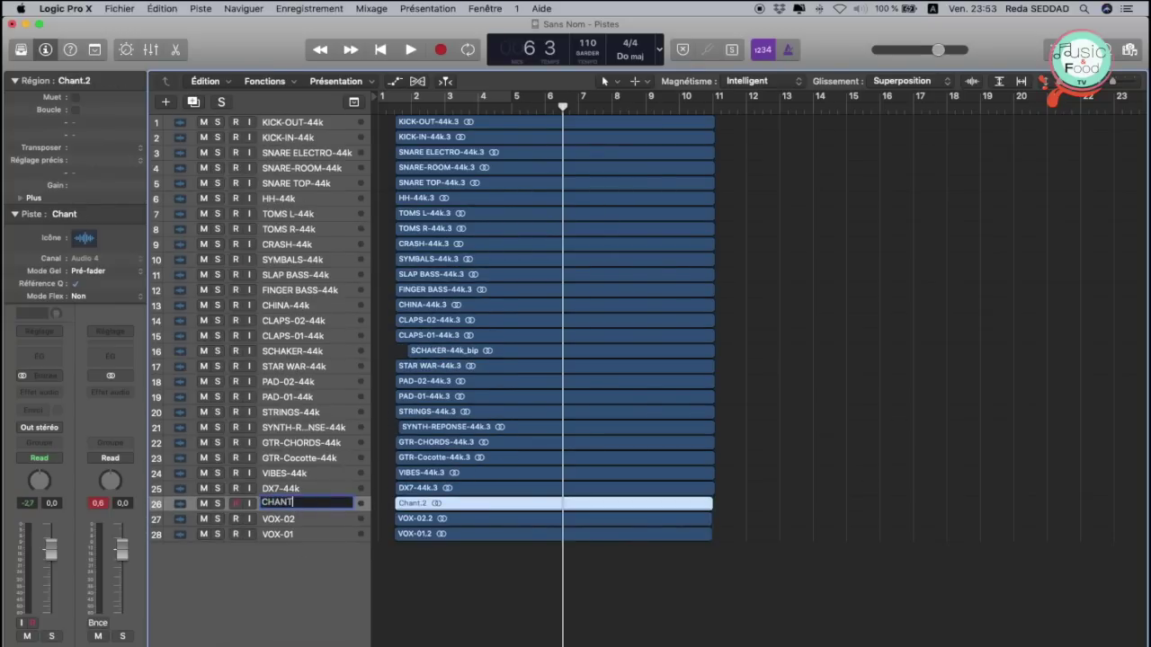
{"action": "type", "text": "CHANT"}
{"action": "key", "text": "Return"}
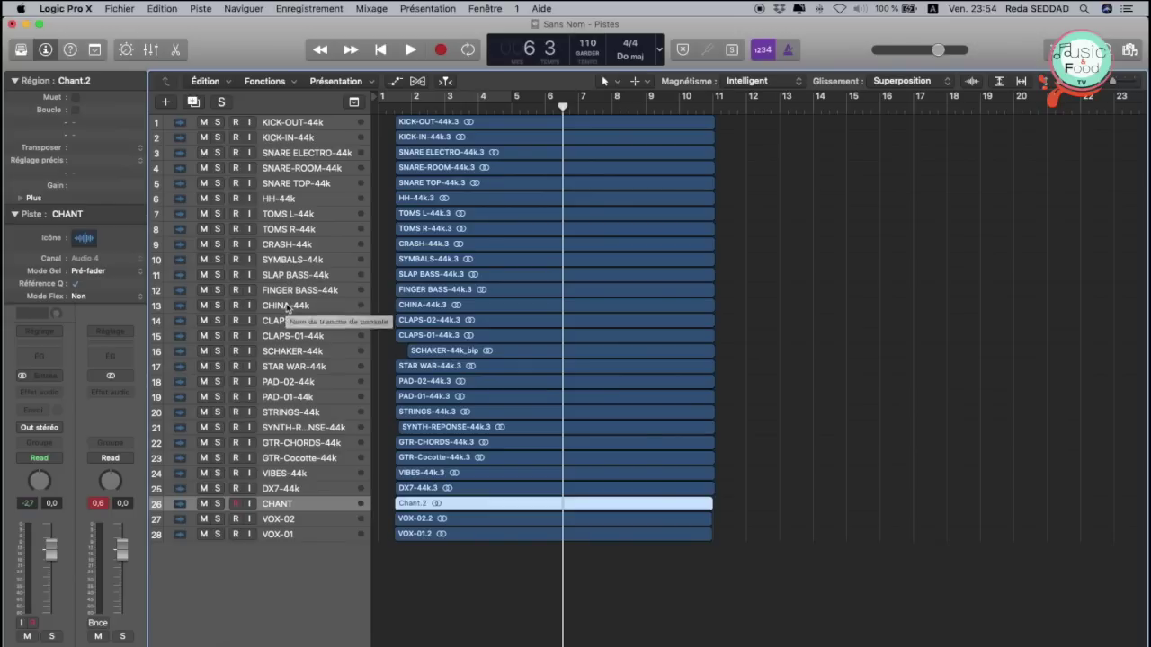
Step: Move the GTR-CHORDS-44k and GTR-Cocotte-44k tracks directly below STAR WAR-44k, above the pads
{"action": "left_click", "coordinate": [288, 443]}
{"action": "left_click", "coordinate": [290, 458], "text": "shift"}
{"action": "left_click_drag", "start_coordinate": [289, 450], "coordinate": [300, 399]}
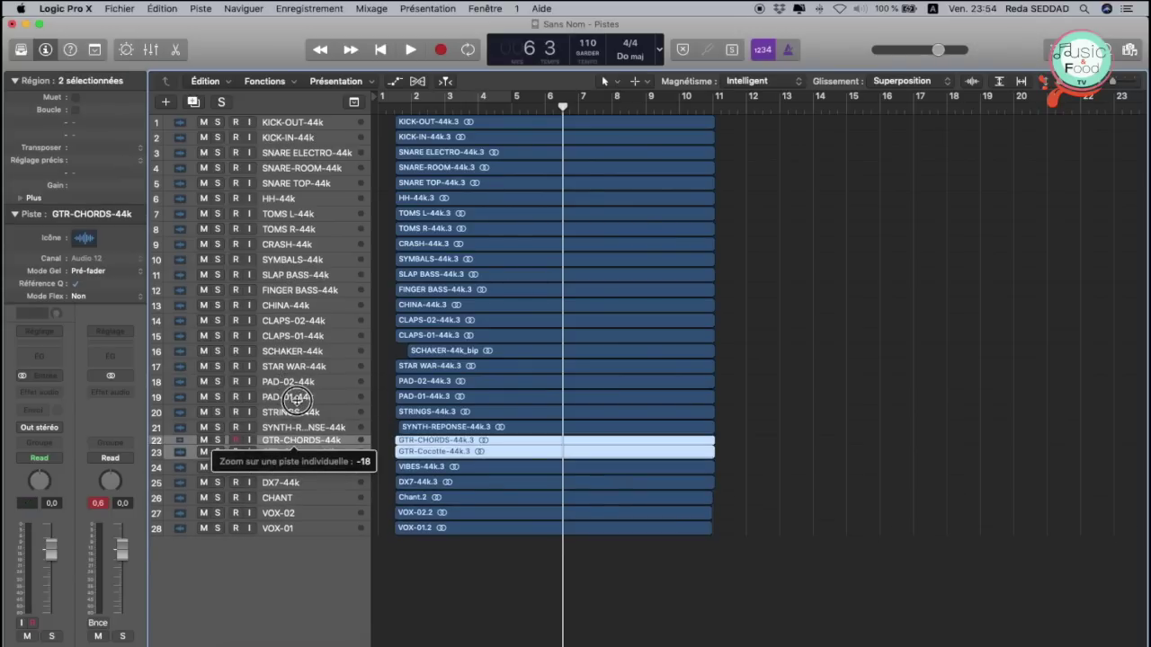
{"action": "left_click_drag", "start_coordinate": [301, 442], "coordinate": [297, 378]}
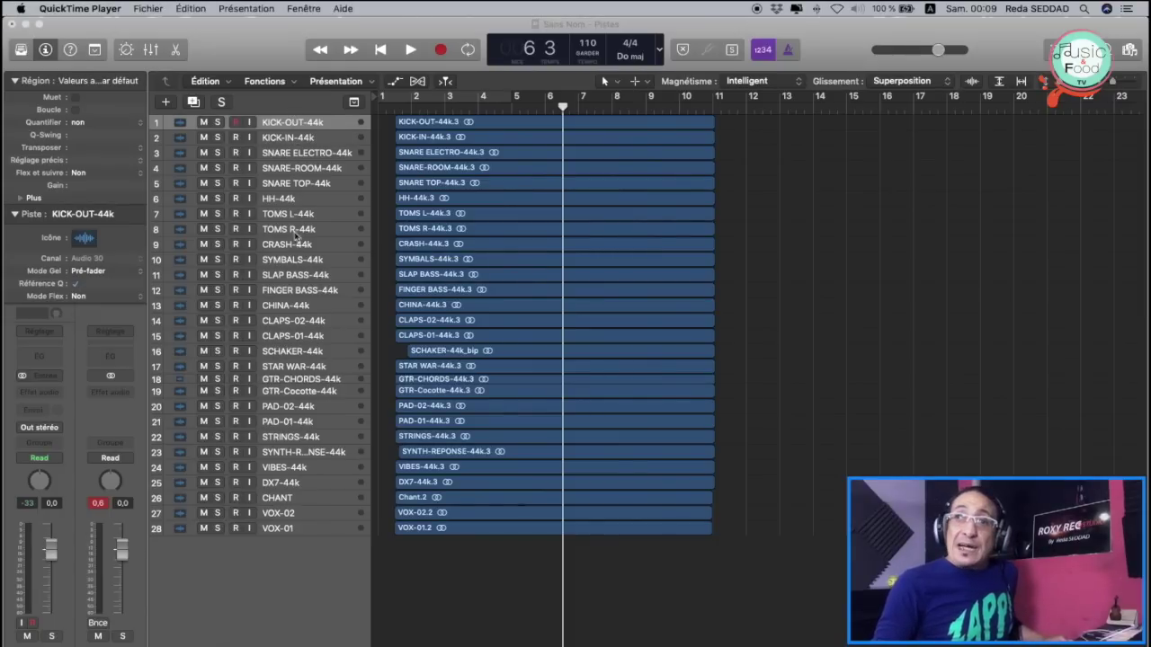
Step: Review the track order group by group, from the drums through bass, percussion, guitars, pads and keys to the vocals
{"action": "left_click", "coordinate": [286, 123]}
{"action": "left_click", "coordinate": [292, 261], "text": "shift"}
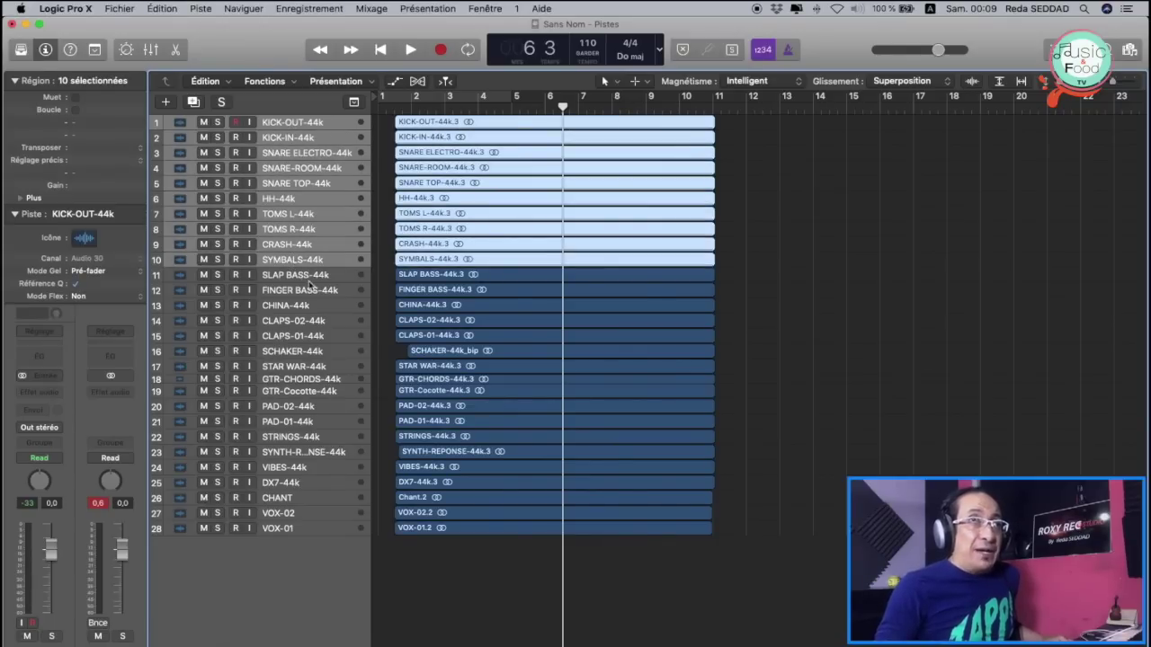
{"action": "left_click", "coordinate": [296, 278]}
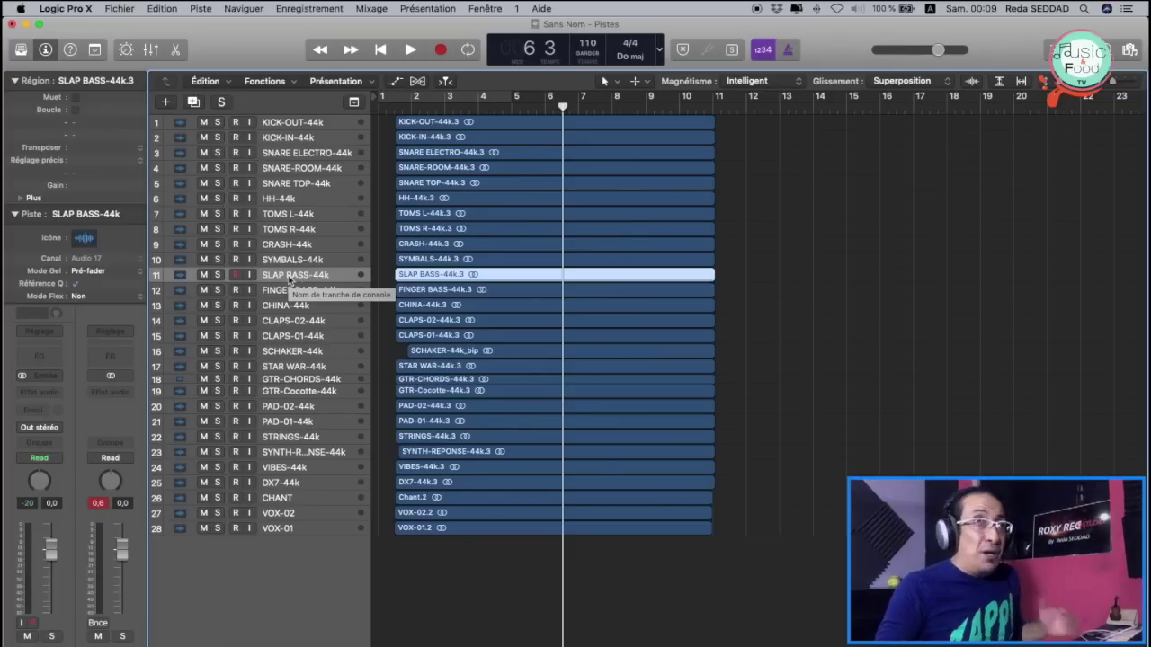
{"action": "left_click", "coordinate": [316, 292]}
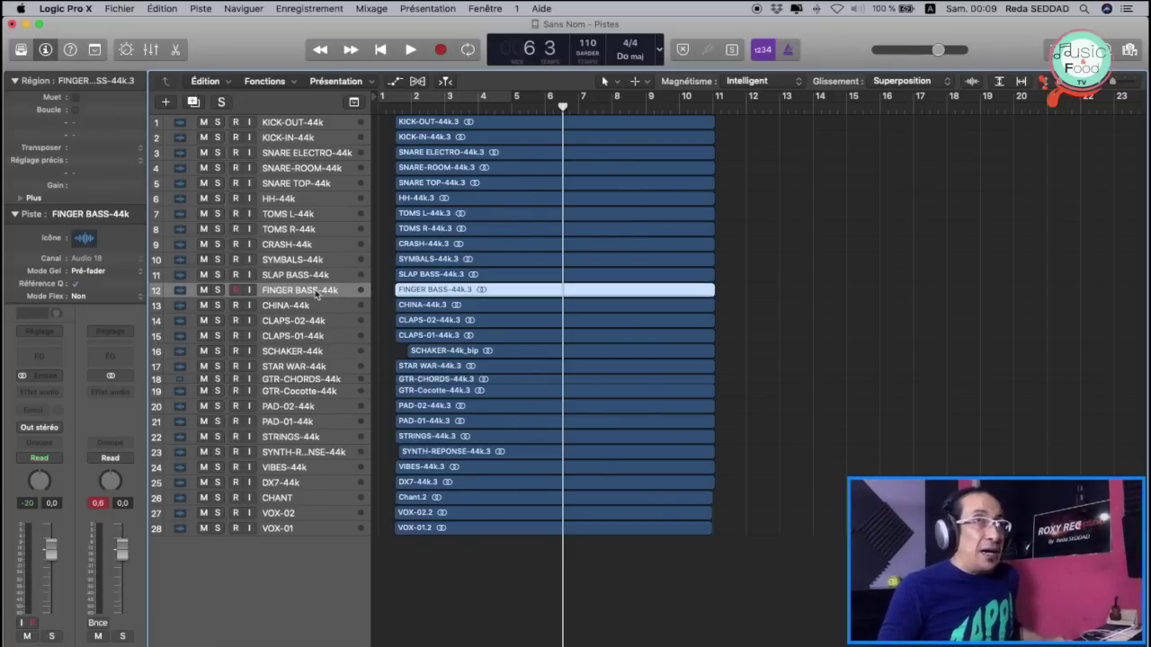
{"action": "left_click", "coordinate": [309, 307]}
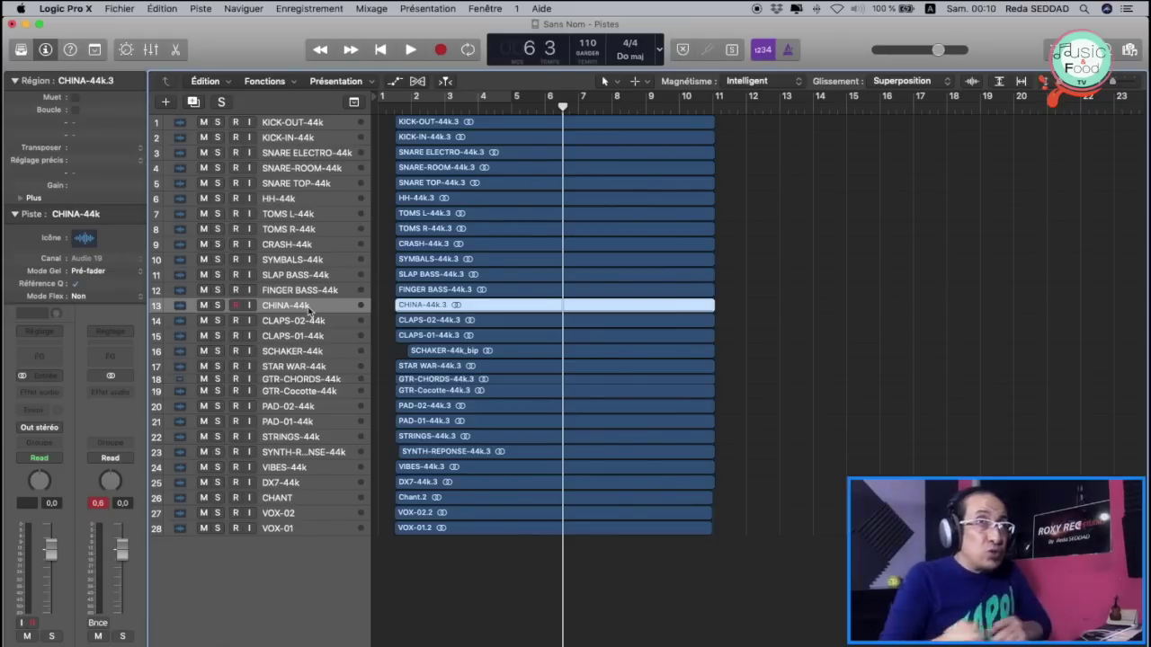
{"action": "left_click", "coordinate": [314, 323]}
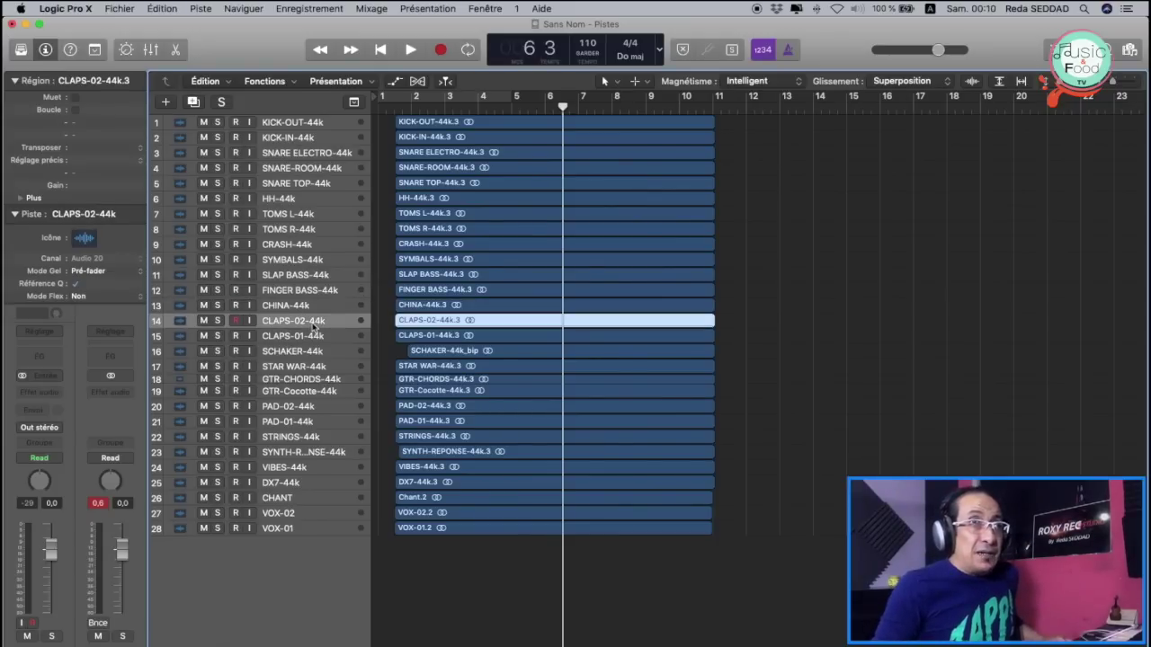
{"action": "left_click", "coordinate": [303, 338]}
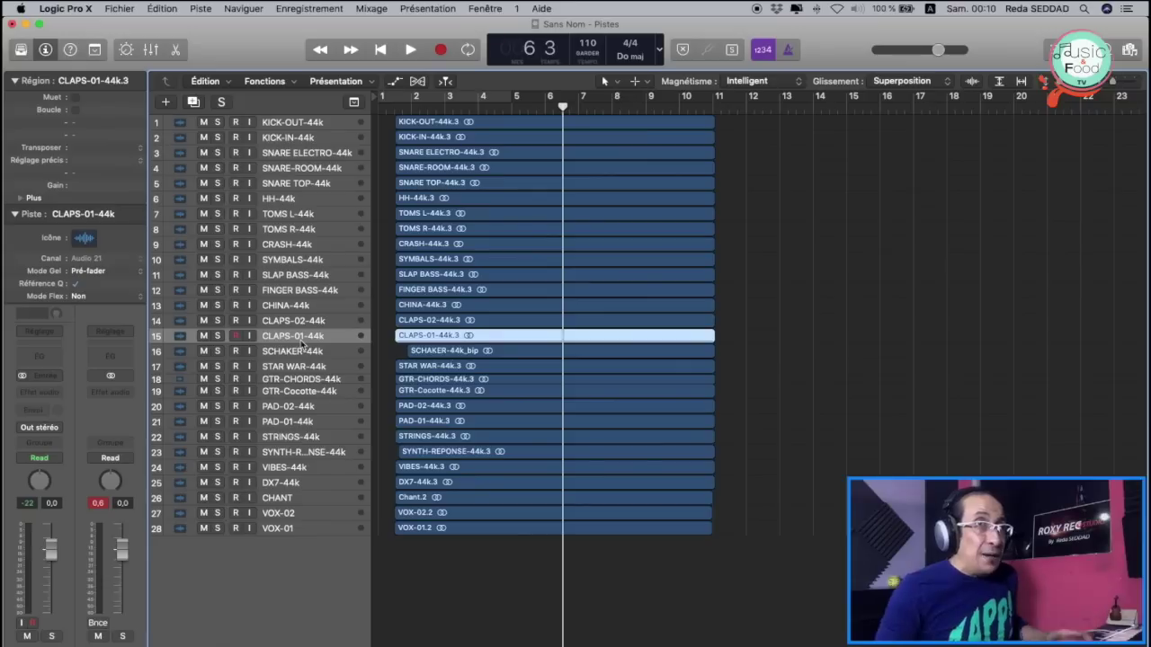
{"action": "left_click", "coordinate": [302, 354]}
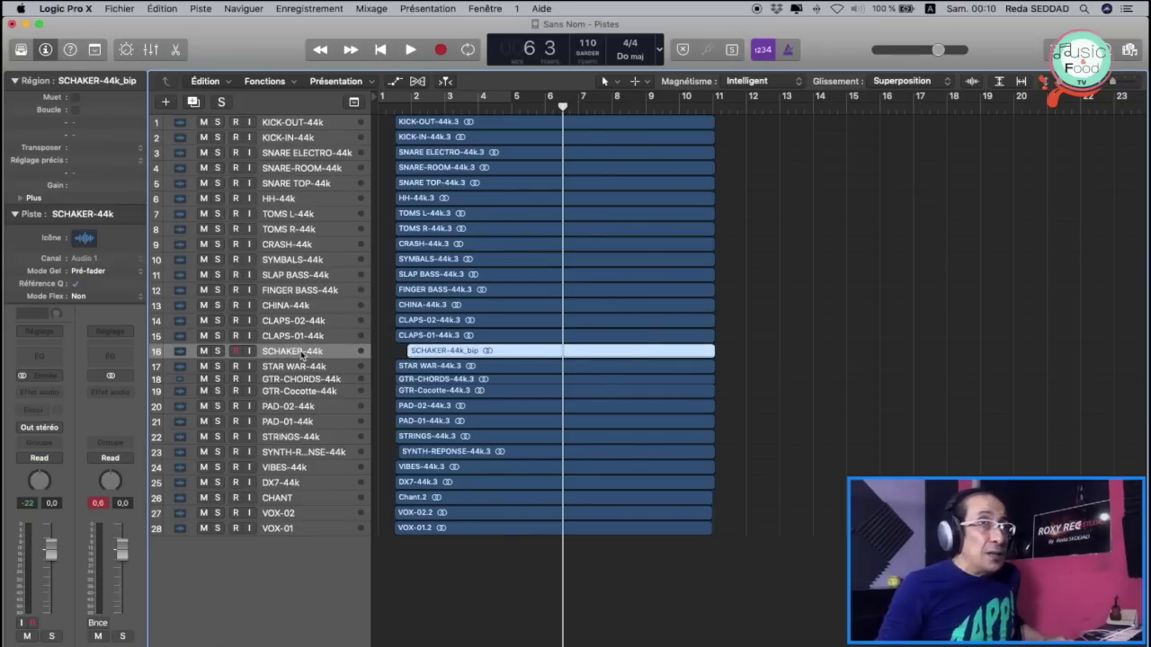
{"action": "left_click", "coordinate": [293, 366]}
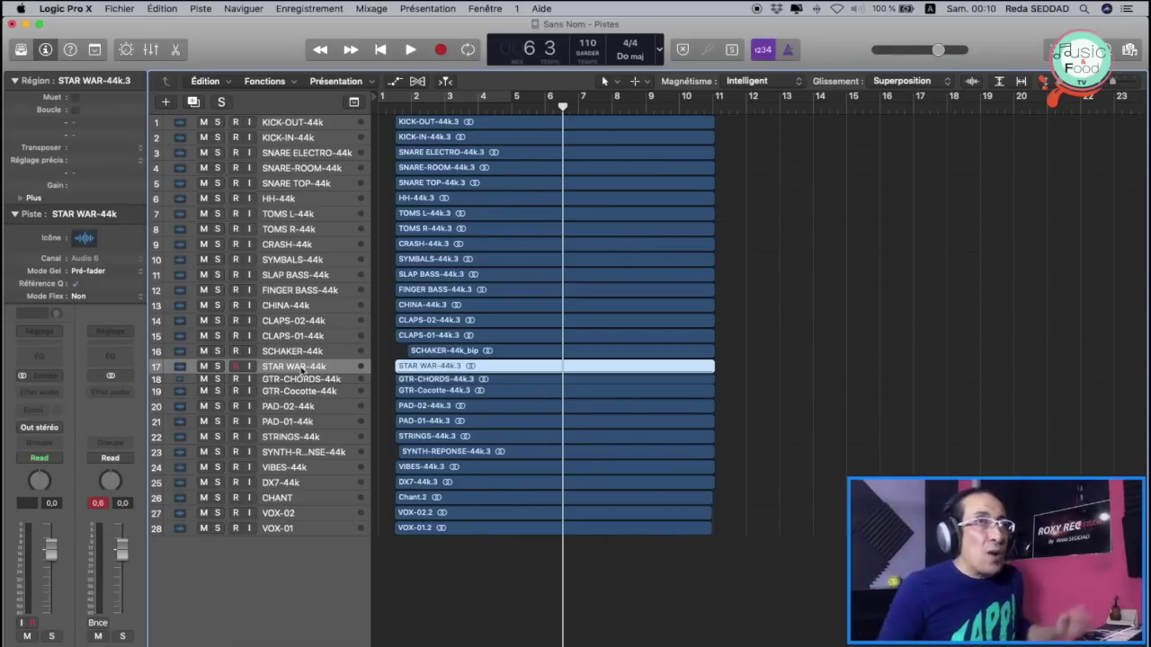
{"action": "left_click", "coordinate": [309, 382]}
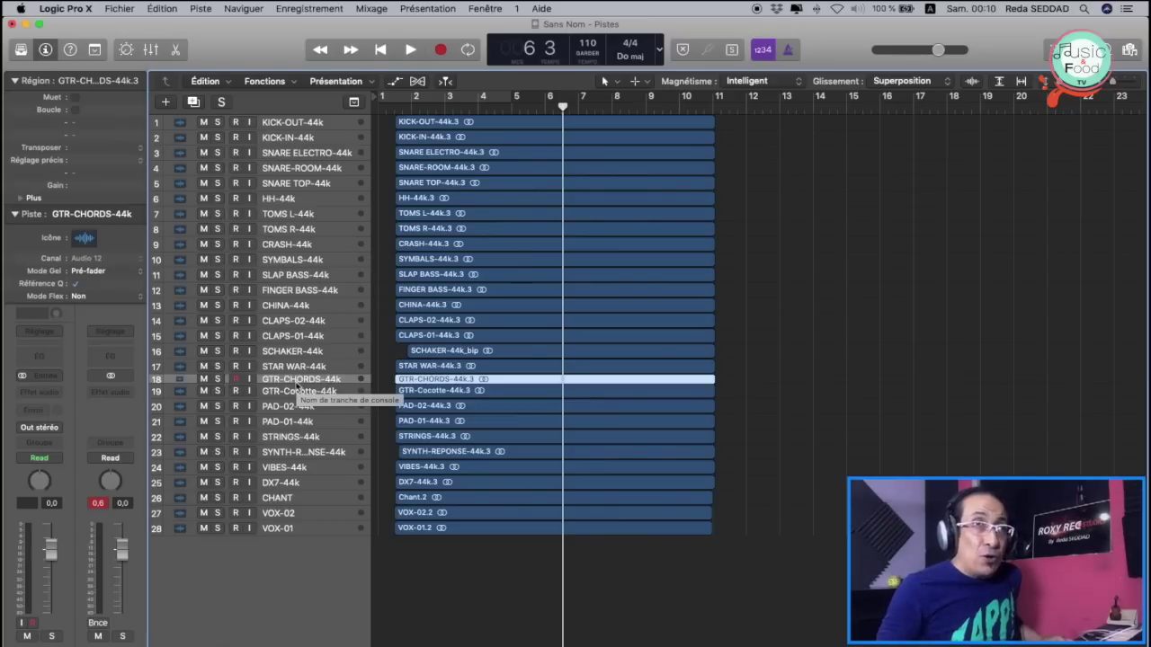
{"action": "left_click", "coordinate": [302, 394]}
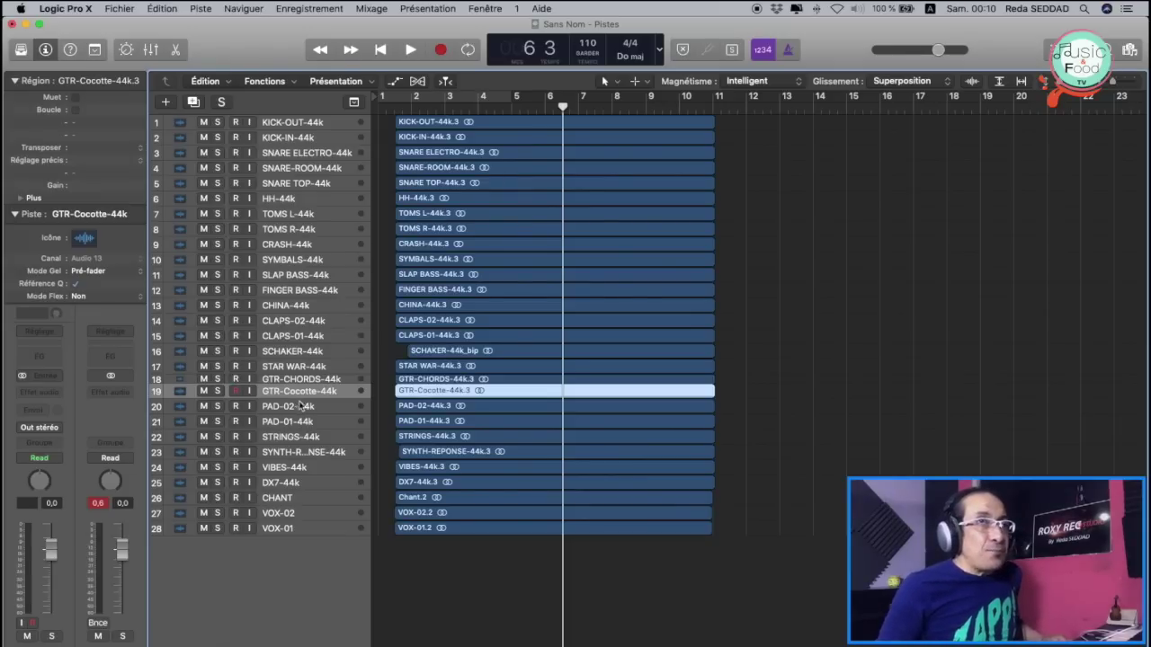
{"action": "left_click", "coordinate": [300, 406]}
{"action": "left_click", "coordinate": [305, 424]}
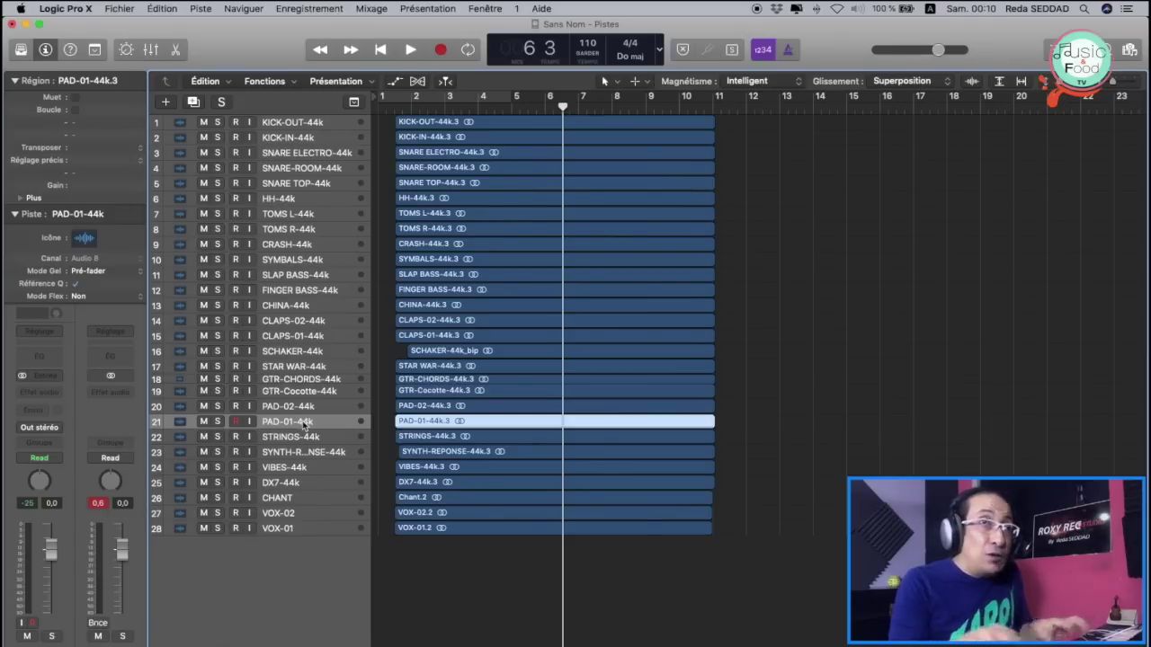
{"action": "left_click", "coordinate": [308, 438]}
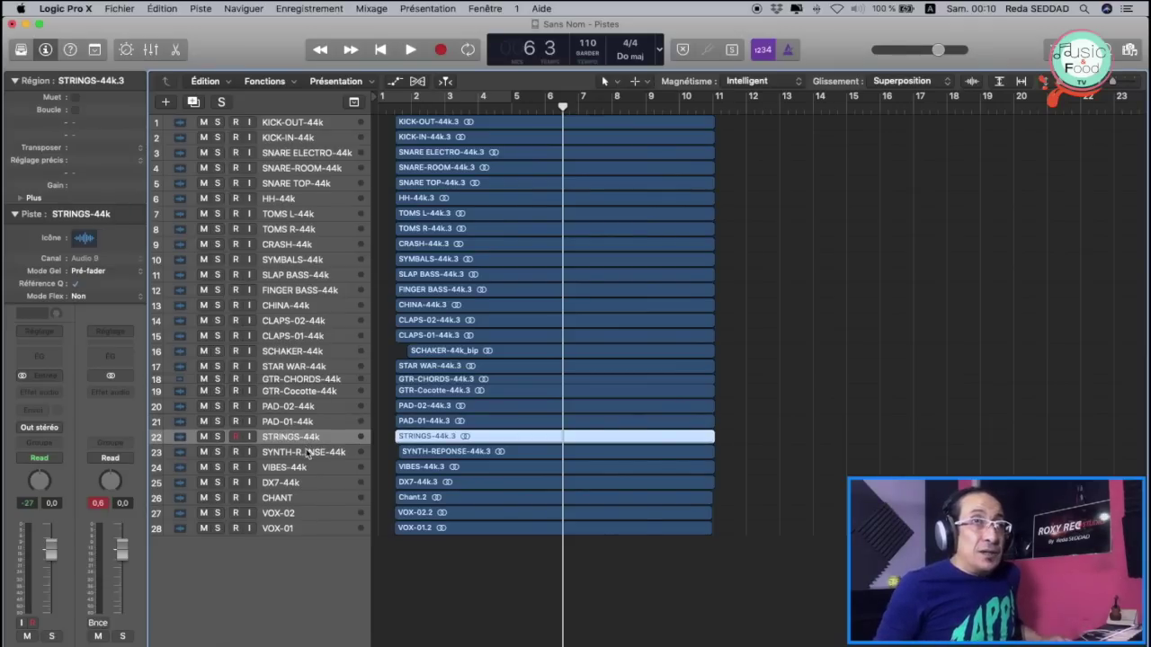
{"action": "left_click", "coordinate": [289, 457]}
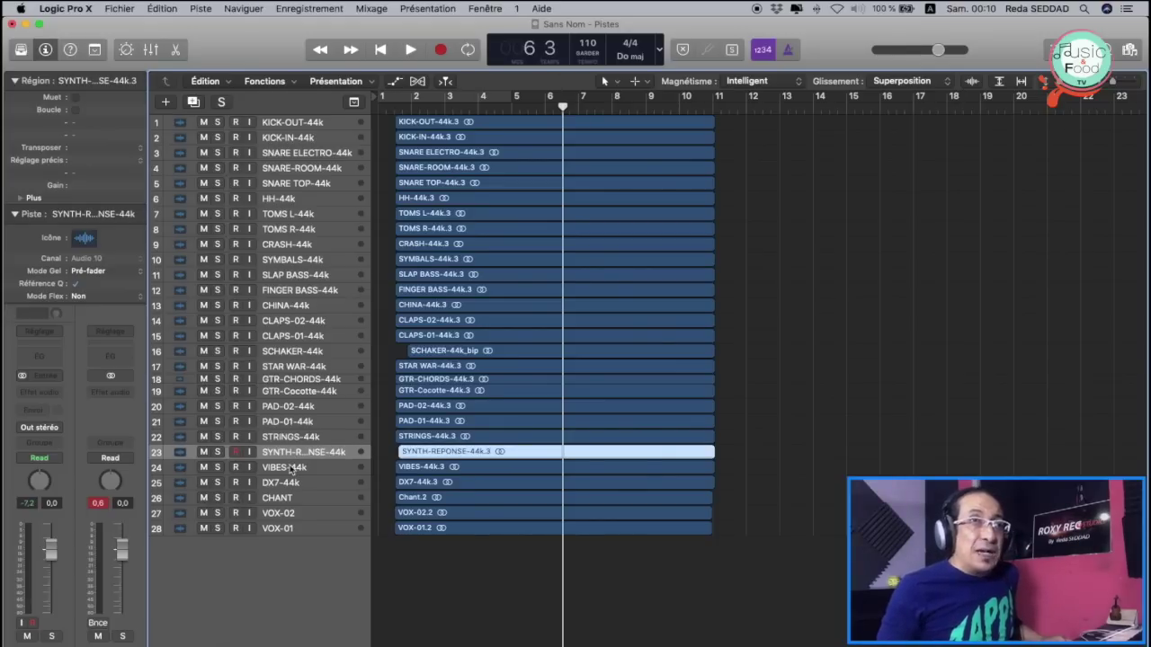
{"action": "left_click", "coordinate": [292, 469]}
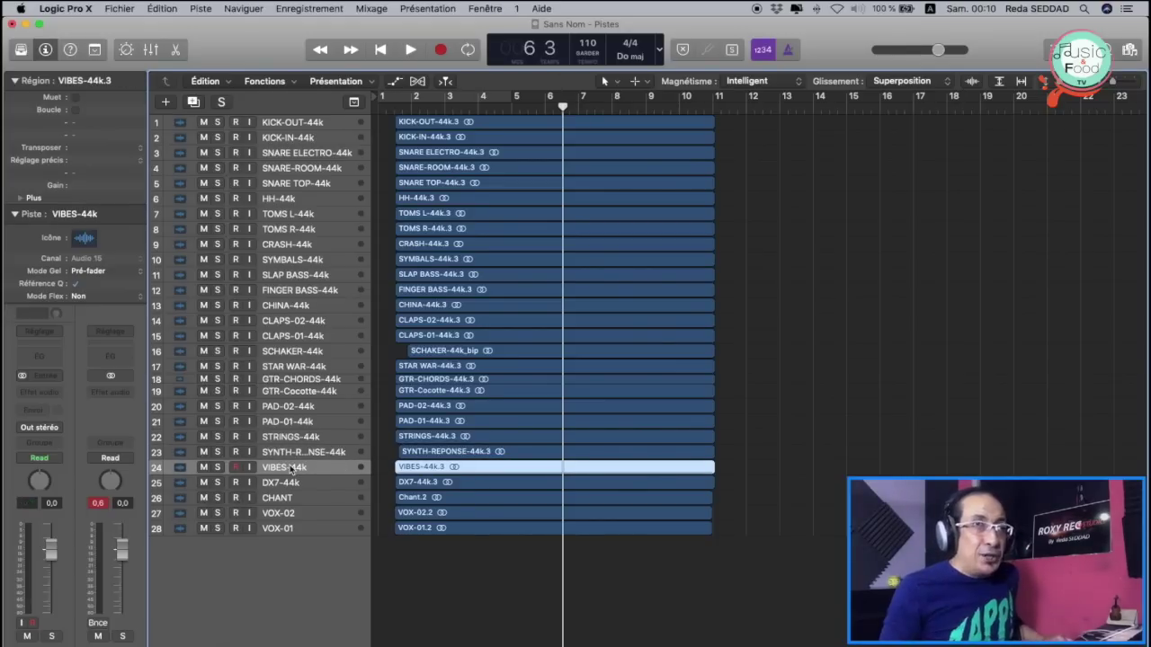
{"action": "left_click", "coordinate": [296, 484]}
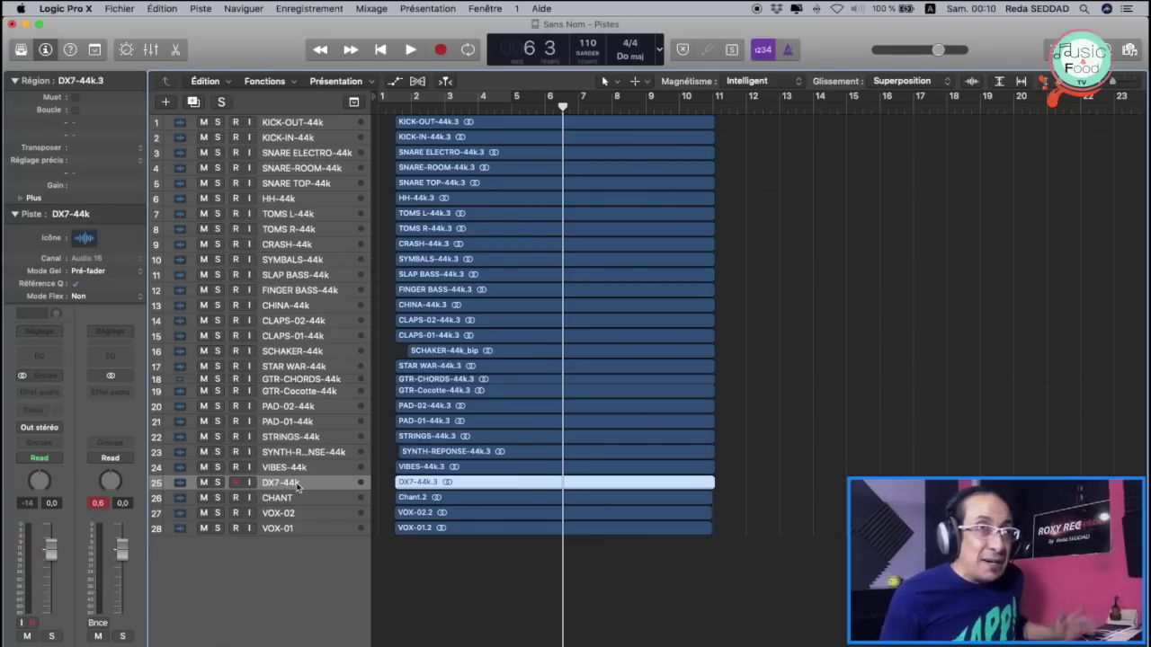
{"action": "left_click", "coordinate": [303, 499]}
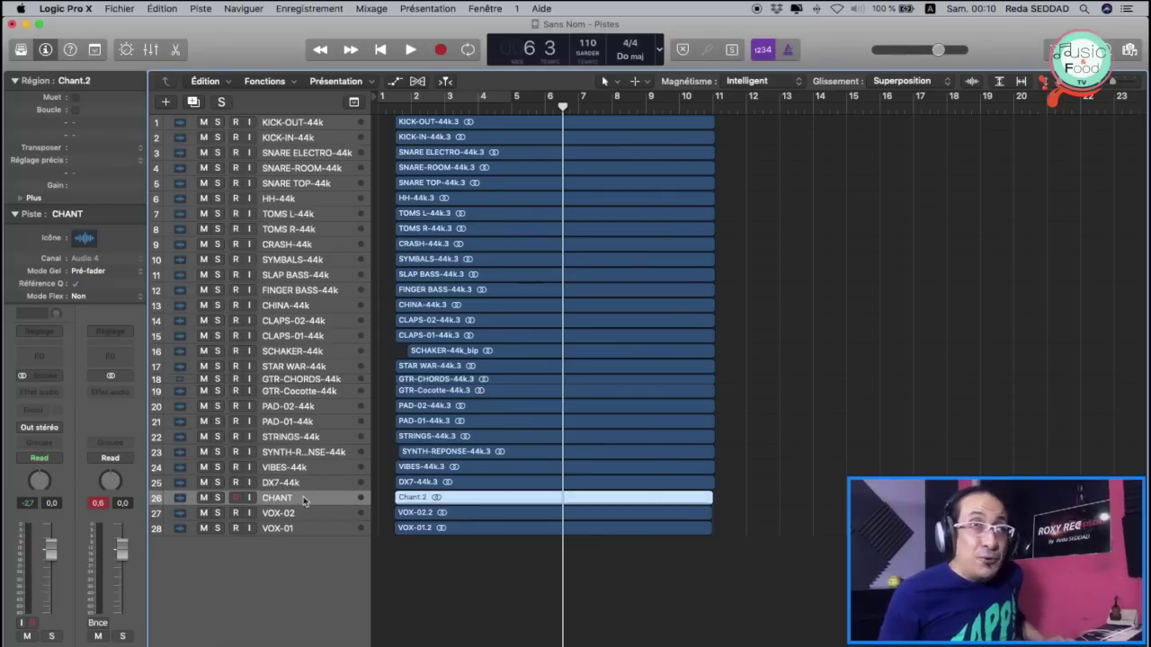
{"action": "left_click", "coordinate": [288, 529], "text": "shift"}
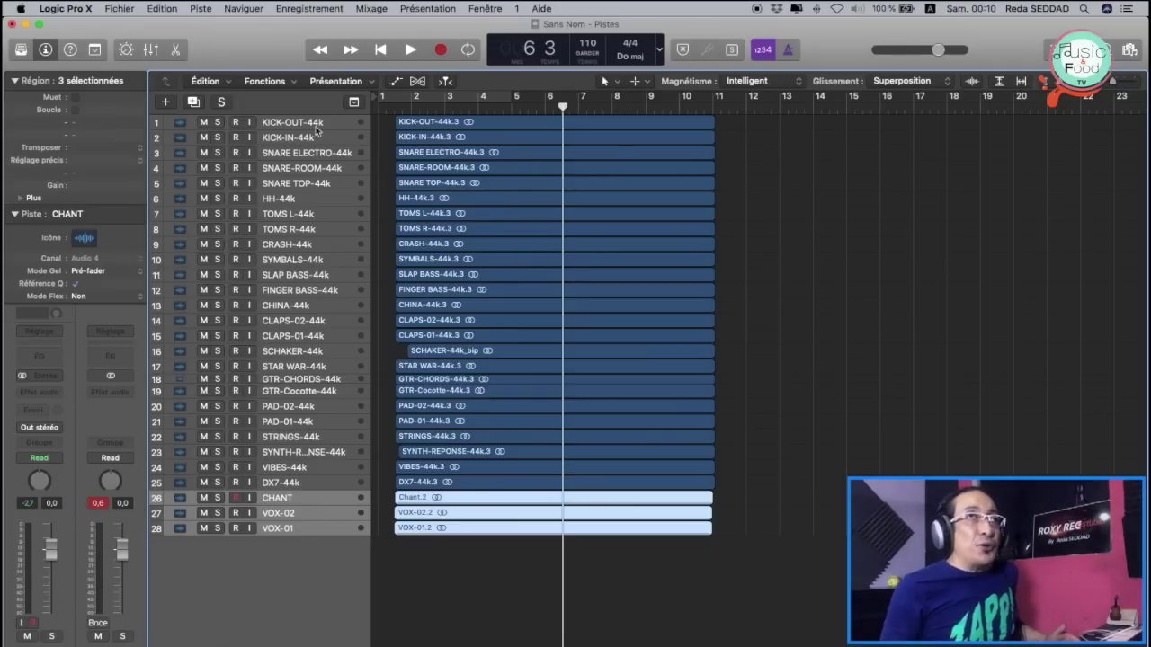
Step: Assign a bright red track colour to the ten drum tracks from KICK-OUT-44k to SYMBALS-44k
{"action": "left_click", "coordinate": [280, 126]}
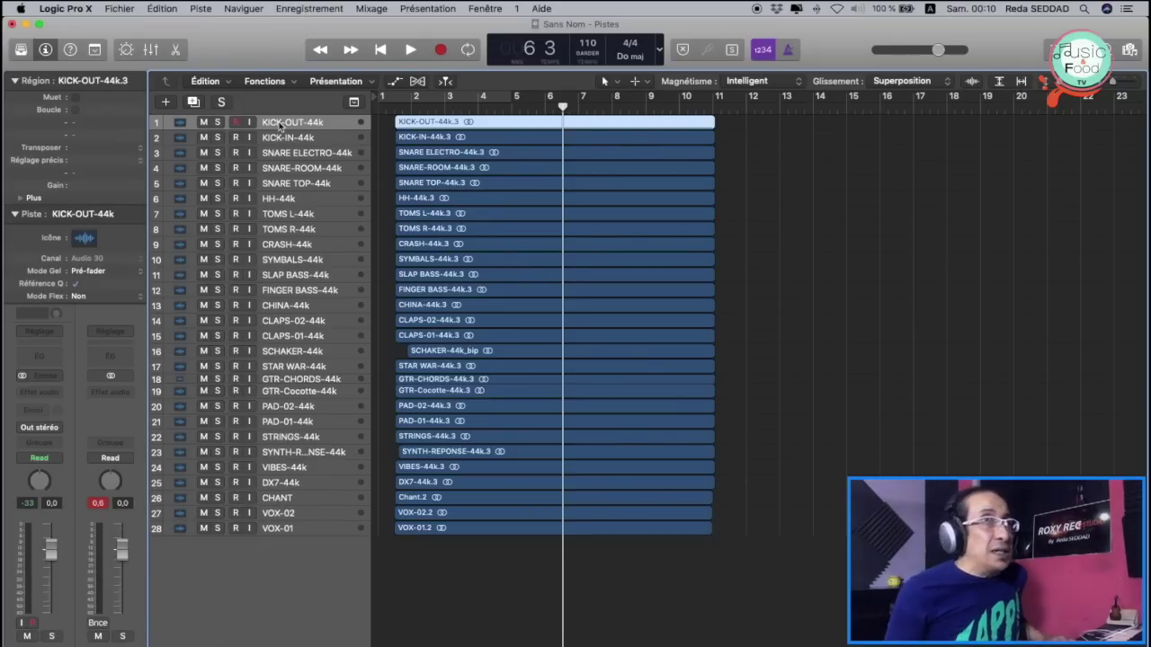
{"action": "left_click", "coordinate": [286, 258], "text": "shift"}
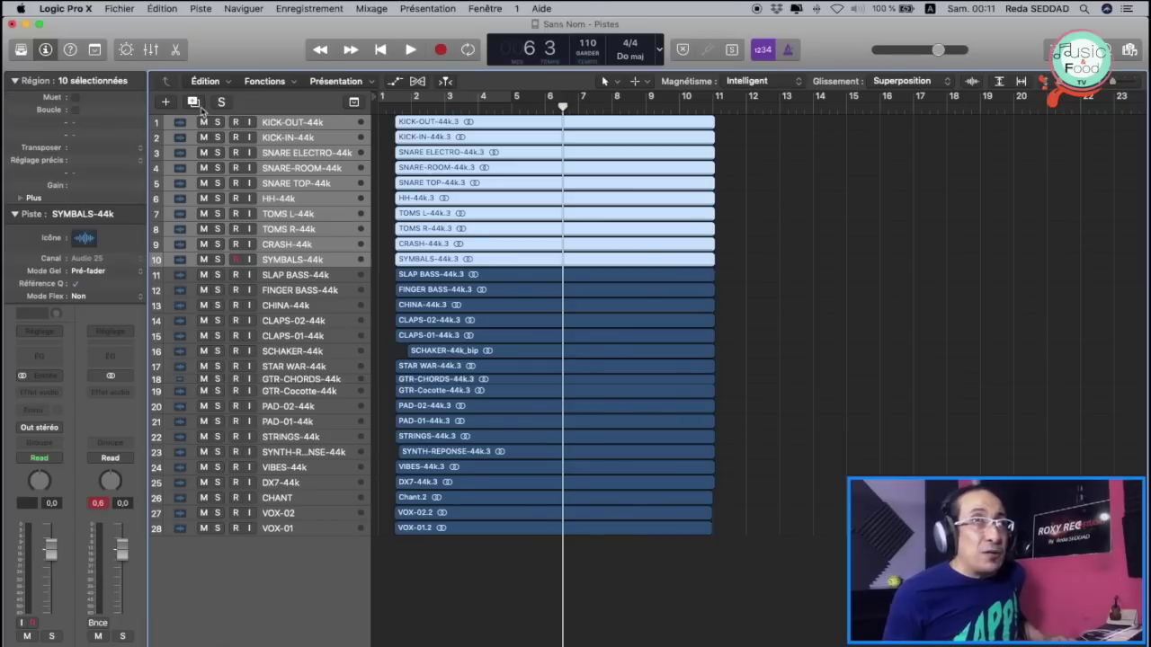
{"action": "left_click", "coordinate": [291, 122]}
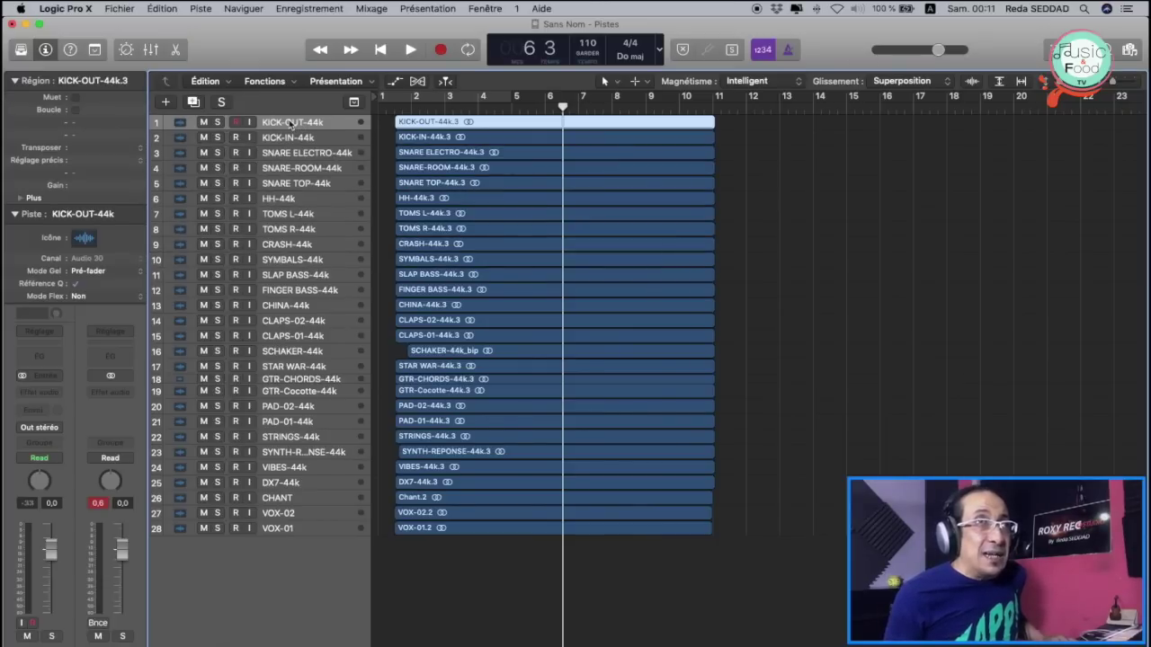
{"action": "left_click", "coordinate": [278, 260], "text": "shift"}
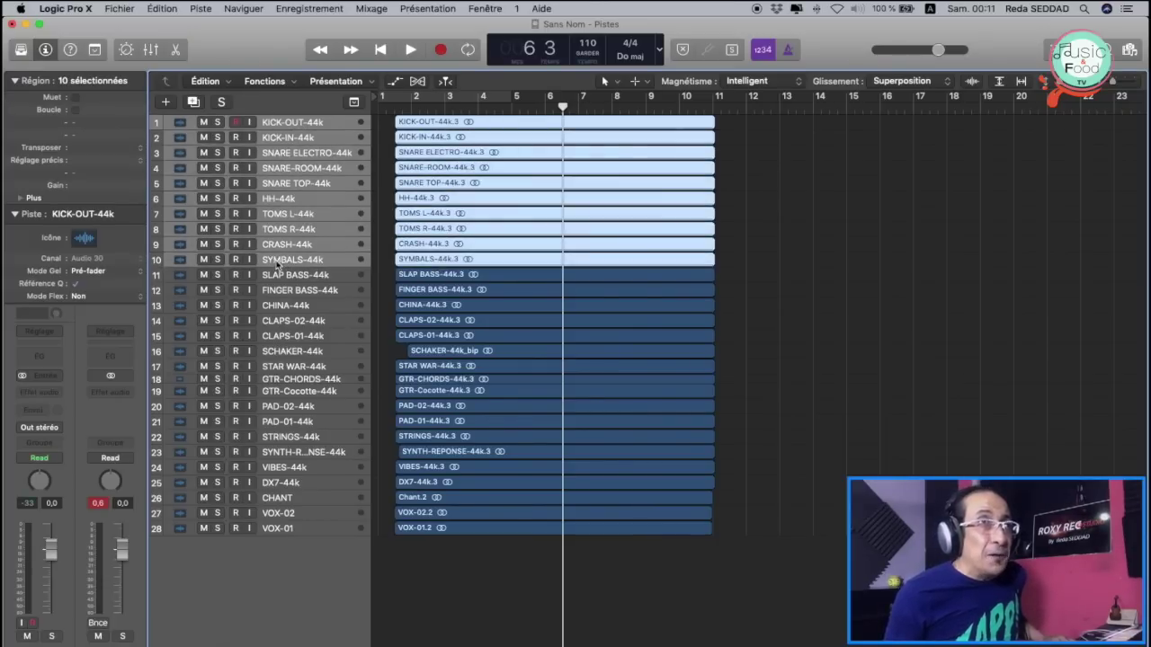
{"action": "left_click", "coordinate": [192, 10]}
{"action": "mouse_move", "coordinate": [268, 315]}
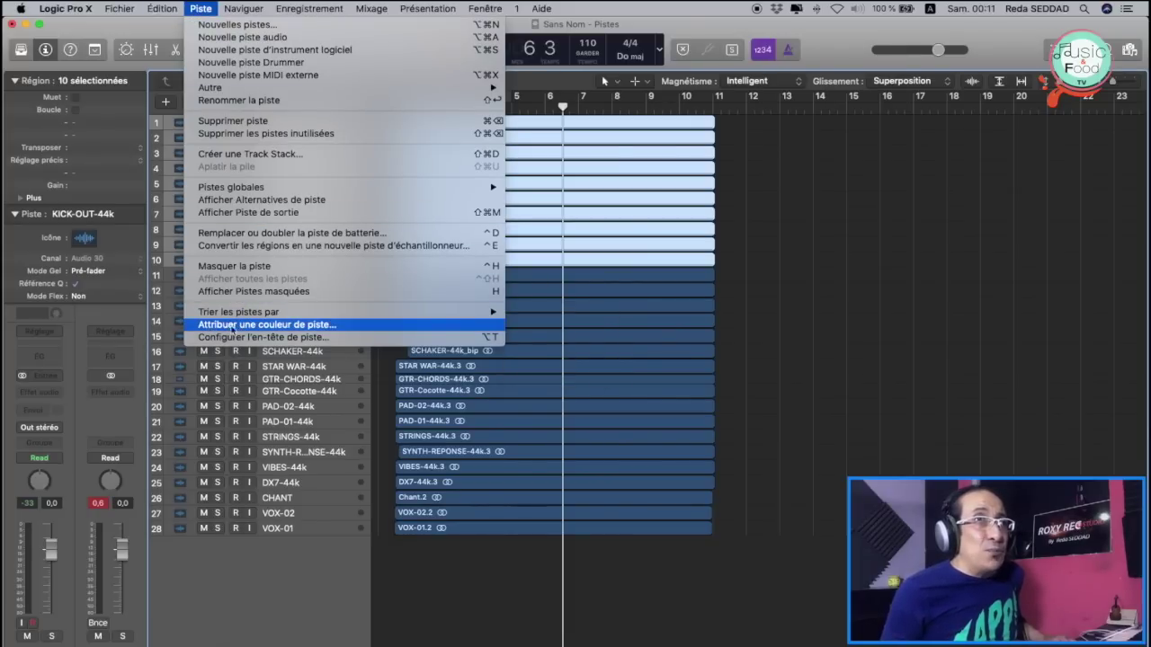
{"action": "left_click", "coordinate": [328, 326]}
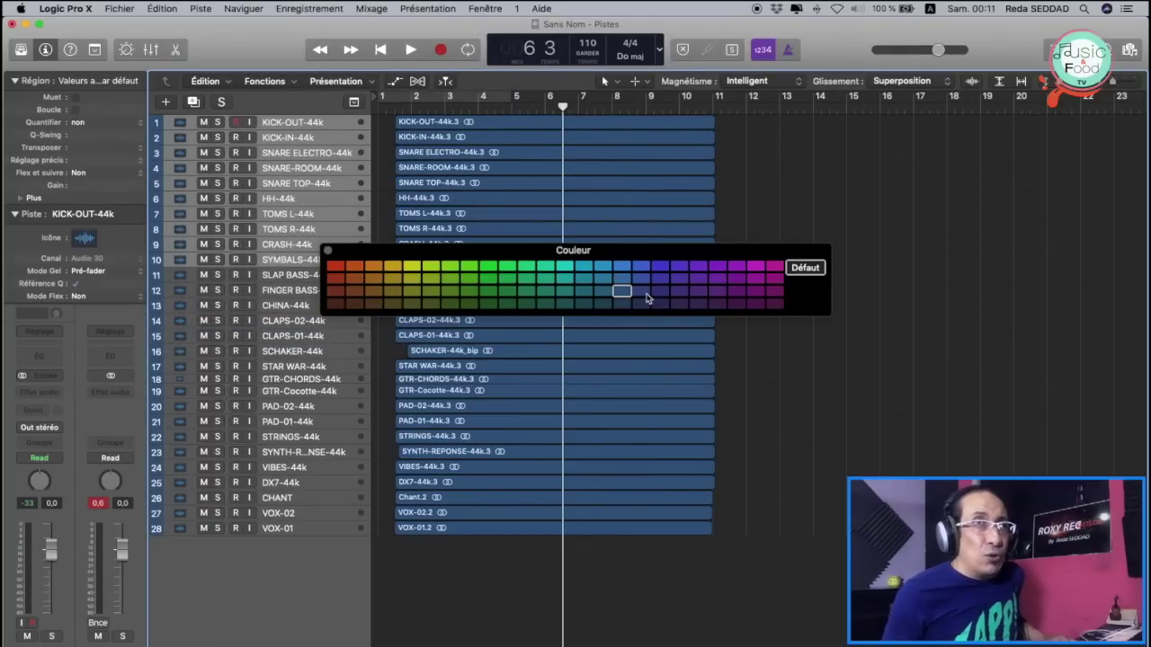
{"action": "left_click", "coordinate": [336, 266]}
{"action": "left_click", "coordinate": [330, 253]}
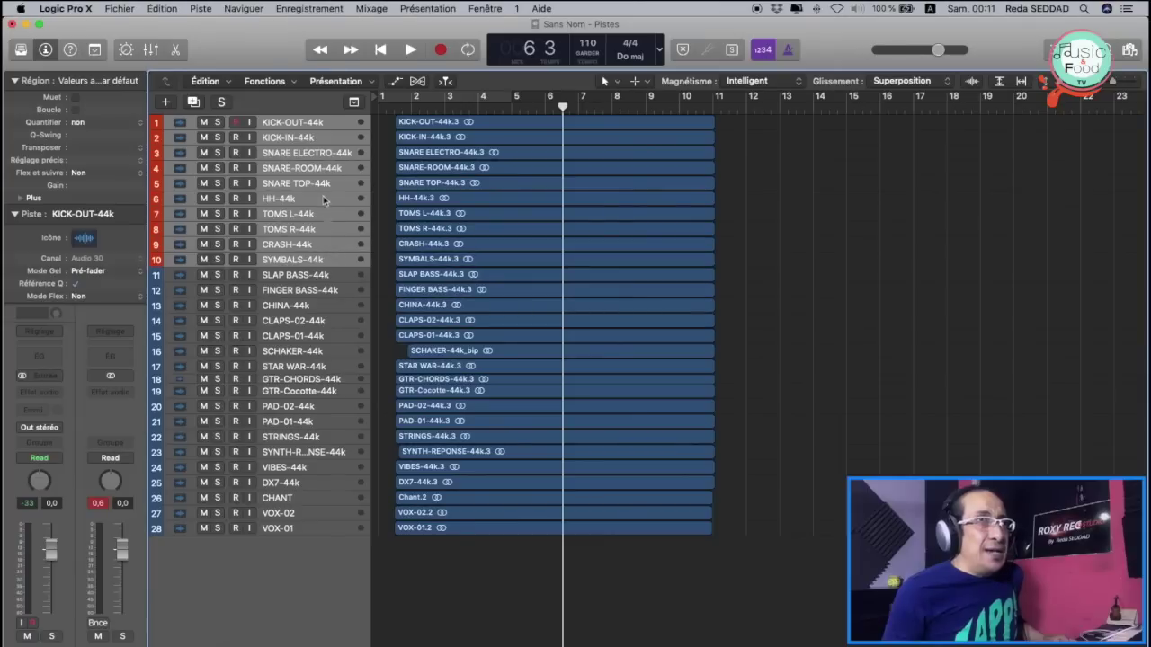
Step: Colour the regions of the ten drum tracks, KICK-OUT to SYMBALS, to match their track colour
{"action": "left_click", "coordinate": [284, 125]}
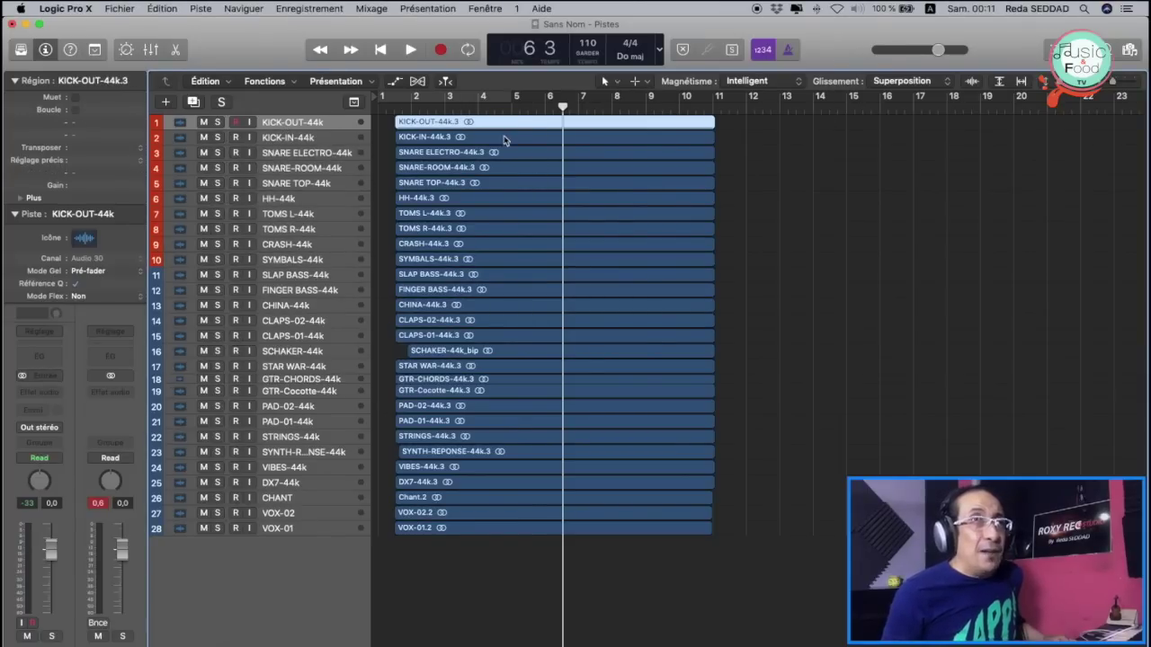
{"action": "left_click_drag", "start_coordinate": [747, 129], "coordinate": [548, 260]}
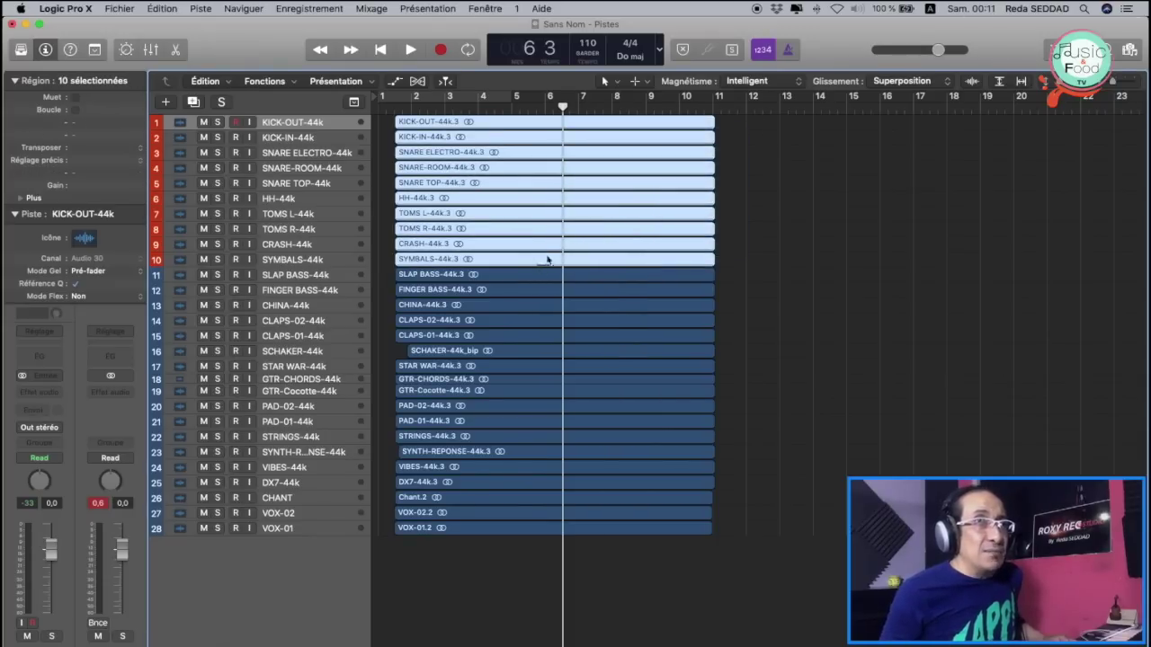
{"action": "right_click", "coordinate": [431, 124]}
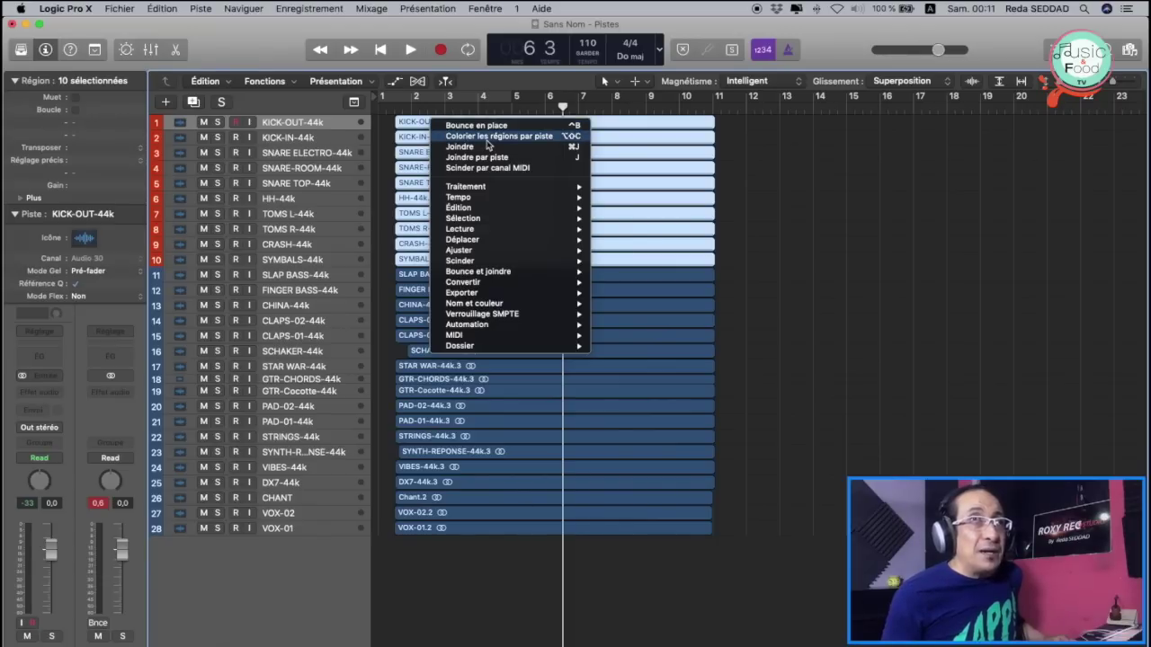
{"action": "left_click", "coordinate": [552, 137]}
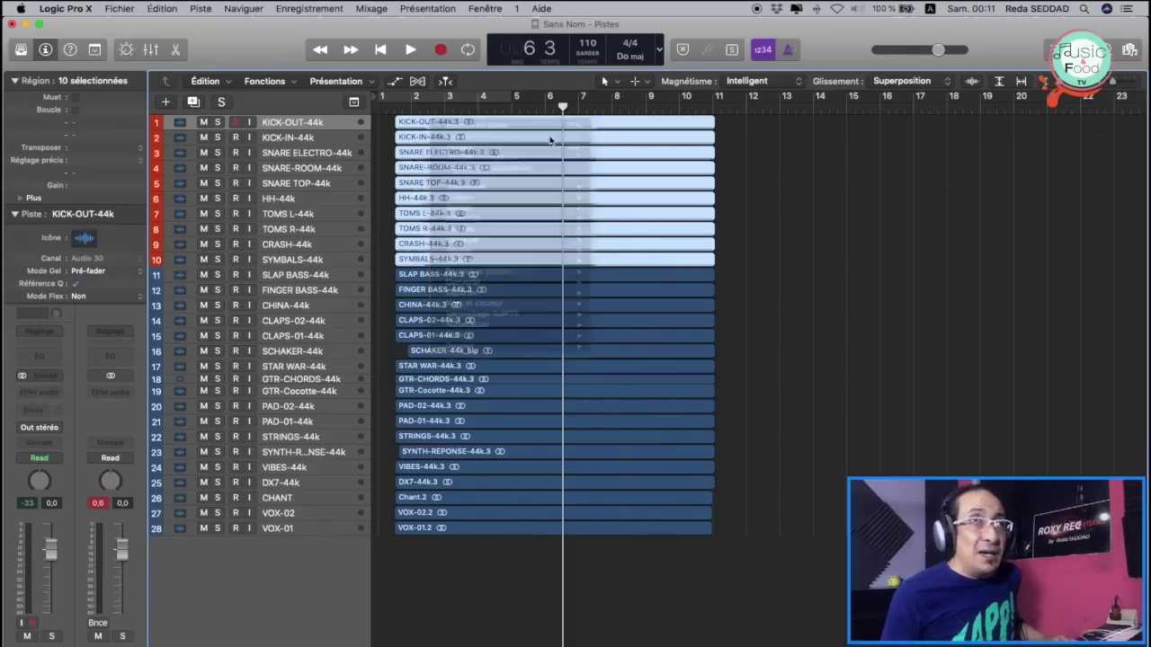
{"action": "left_click", "coordinate": [337, 122]}
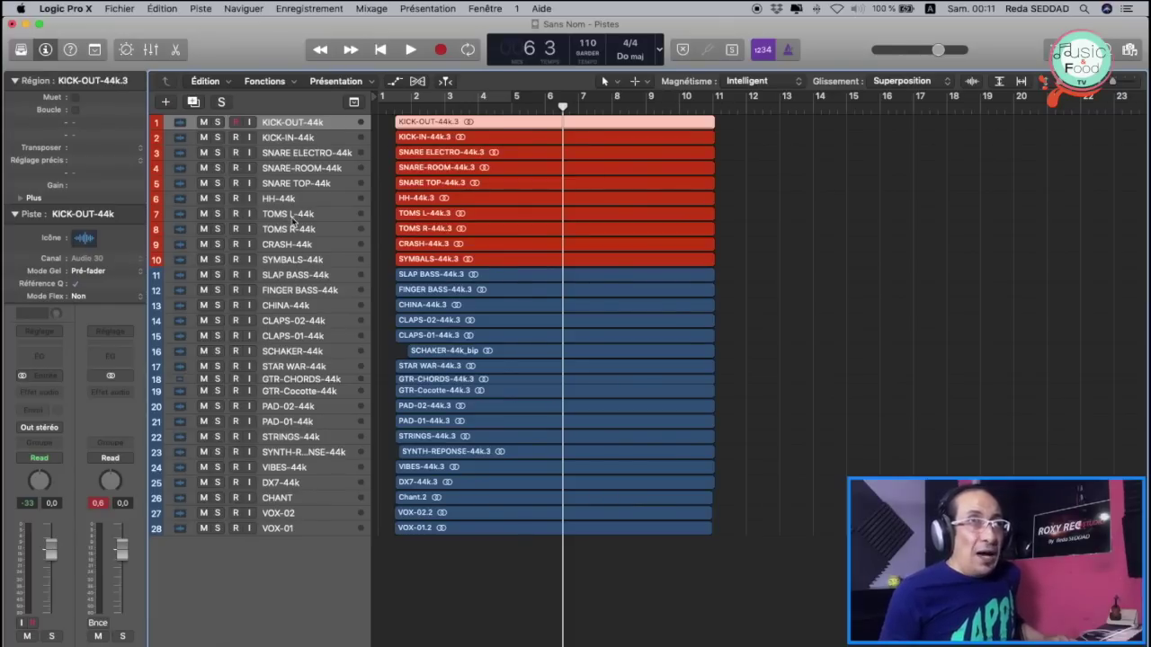
Step: Assign a bright yellow-green track colour to the SLAP BASS-44k and FINGER BASS-44k tracks
{"action": "left_click", "coordinate": [293, 276]}
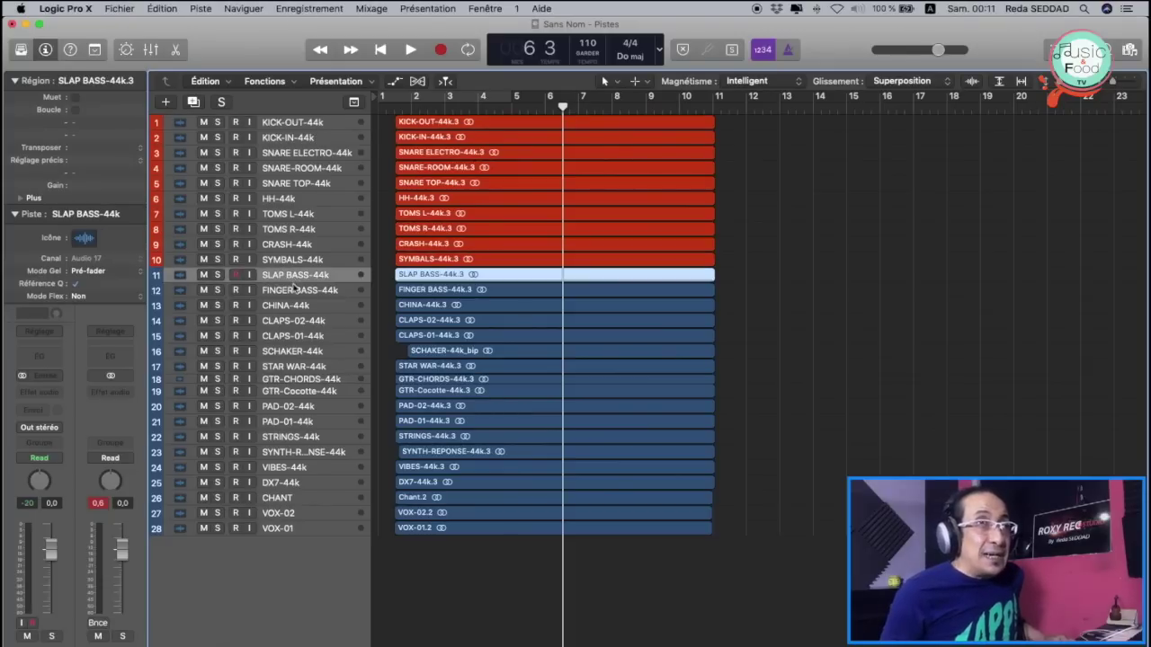
{"action": "left_click", "coordinate": [294, 288], "text": "shift"}
{"action": "left_click", "coordinate": [202, 8]}
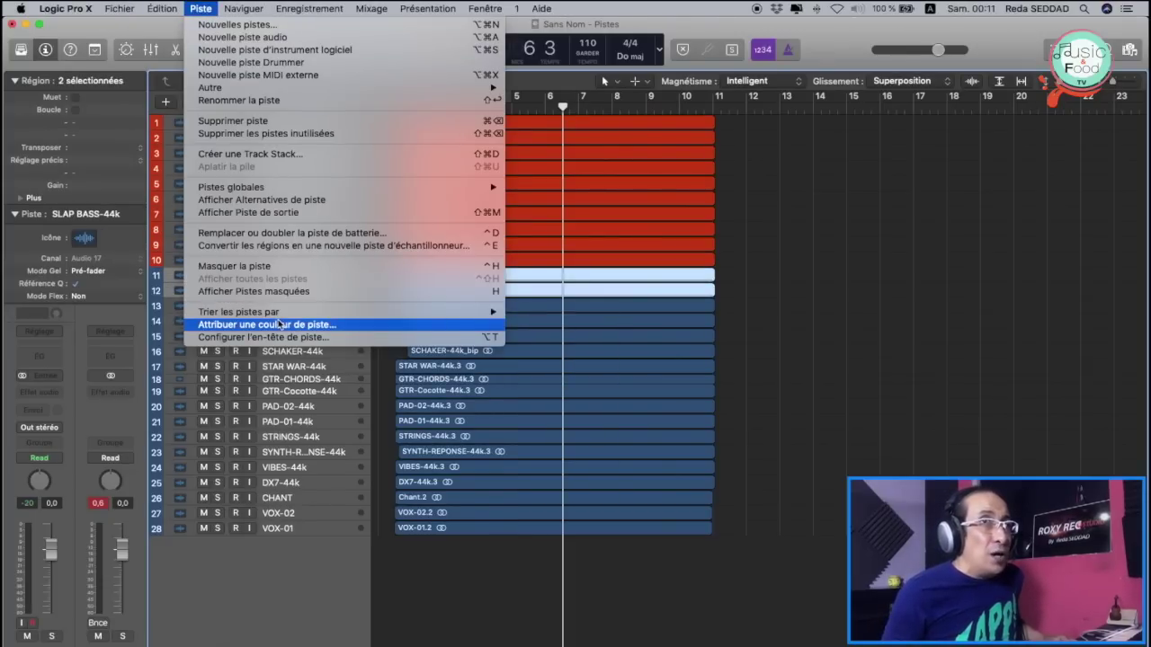
{"action": "left_click", "coordinate": [281, 324]}
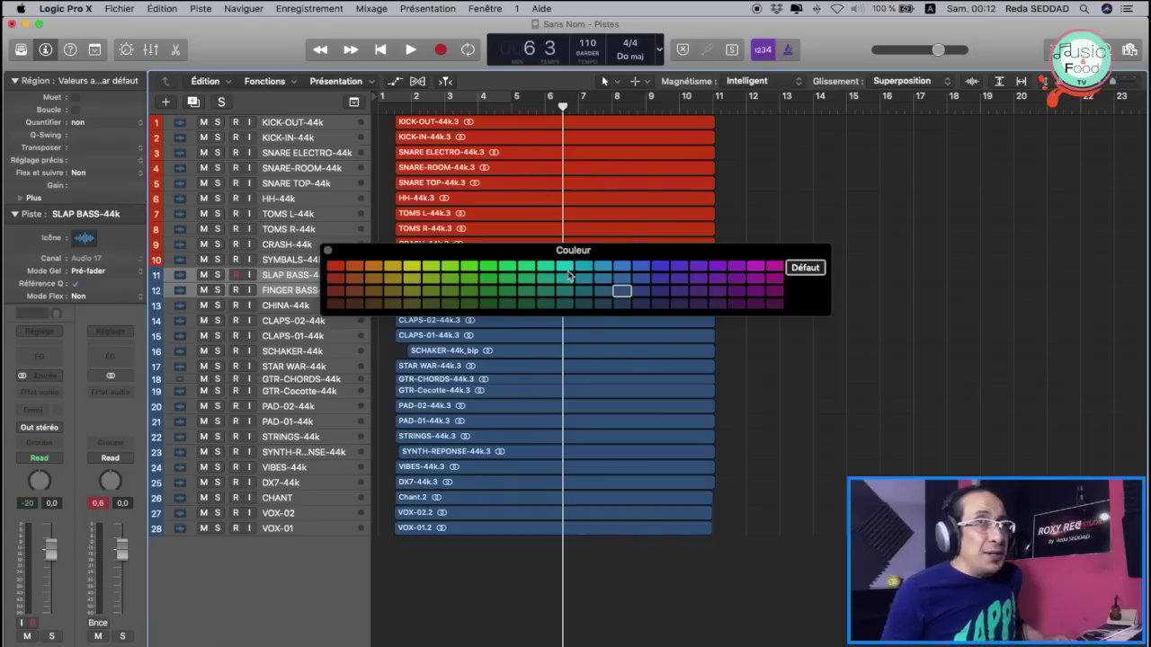
{"action": "left_click", "coordinate": [435, 269]}
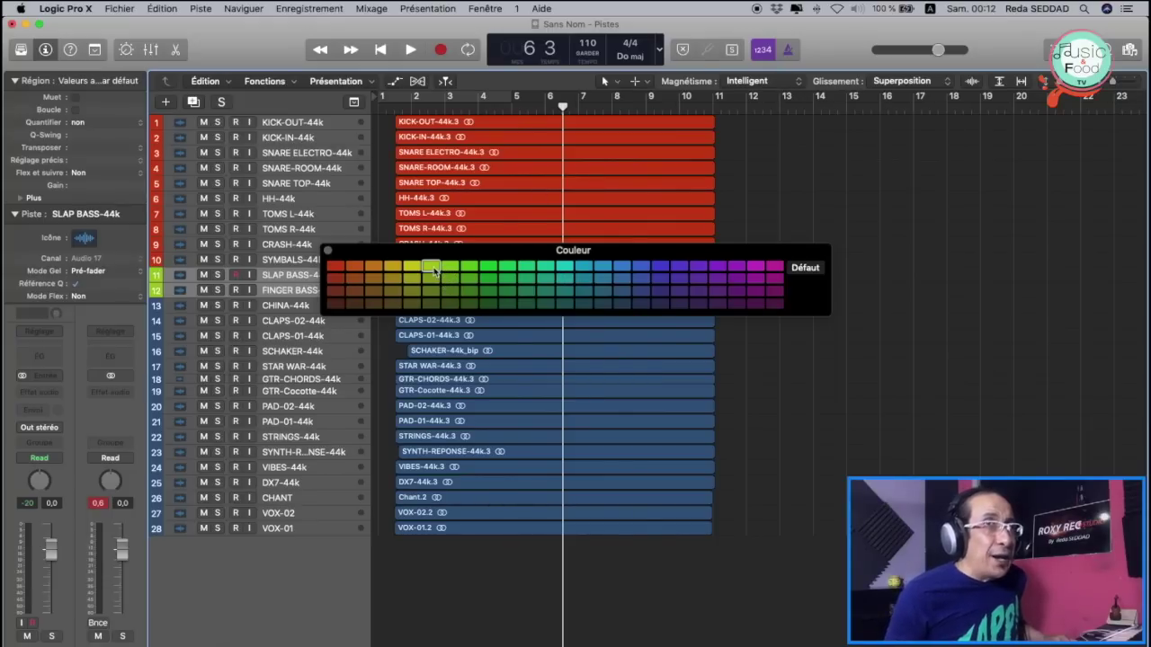
Step: Colour the regions of the SLAP BASS-44k and FINGER BASS-44k tracks to match their track colour
{"action": "left_click", "coordinate": [328, 252]}
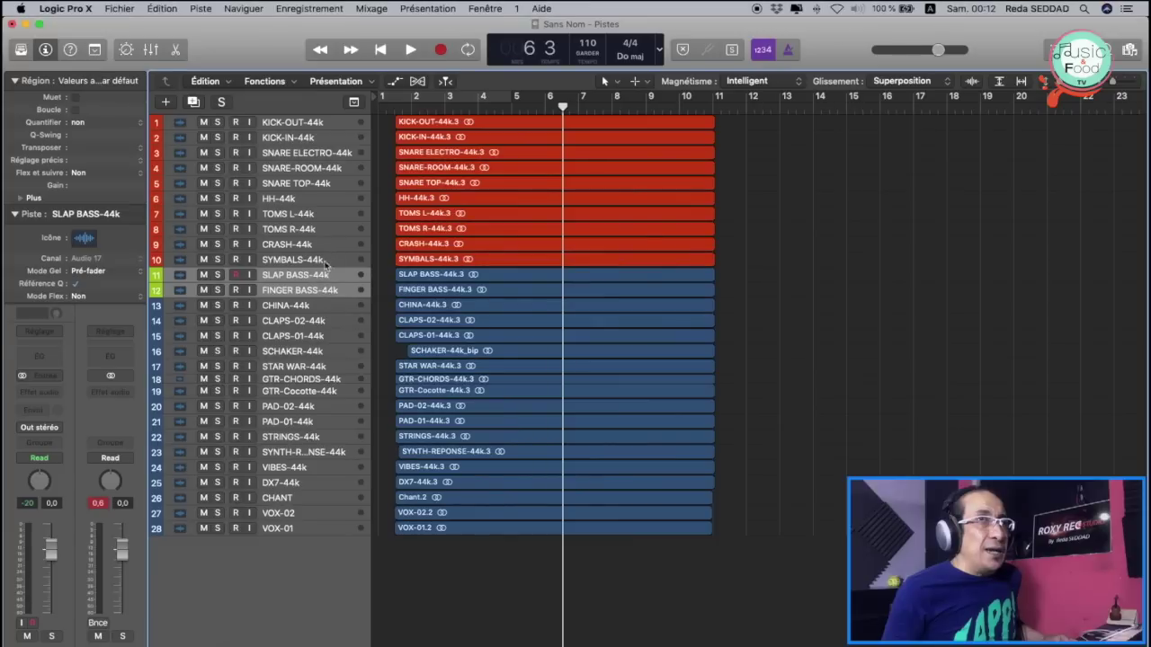
{"action": "left_click", "coordinate": [324, 278]}
{"action": "left_click", "coordinate": [324, 293], "text": "shift"}
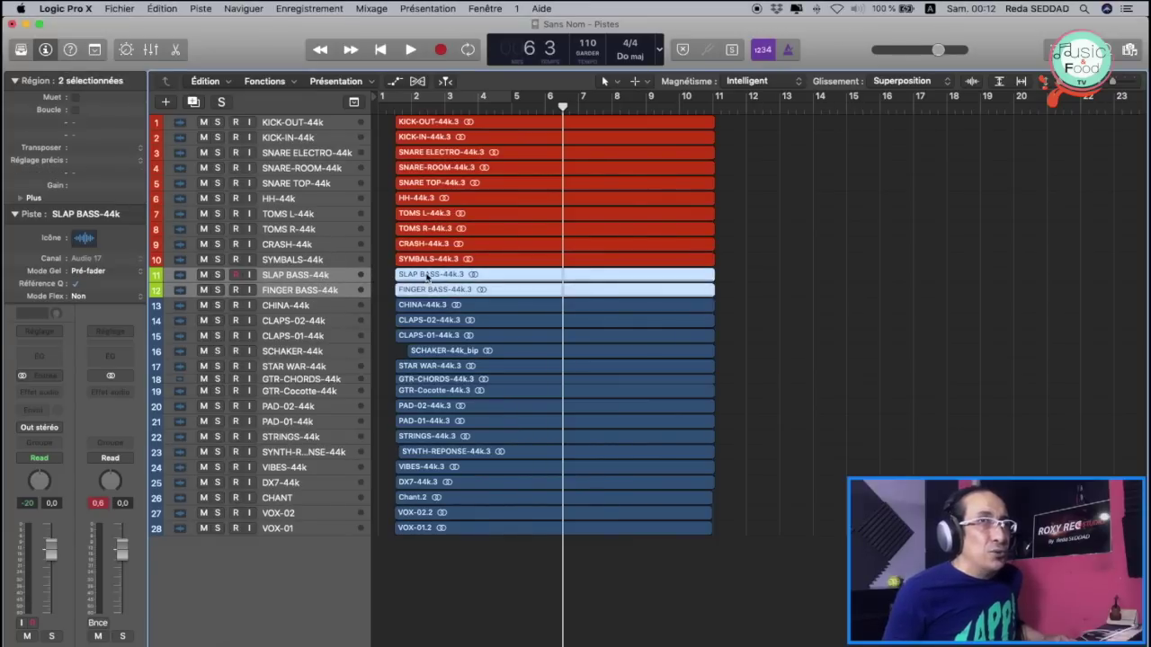
{"action": "right_click", "coordinate": [428, 277]}
{"action": "left_click", "coordinate": [463, 279]}
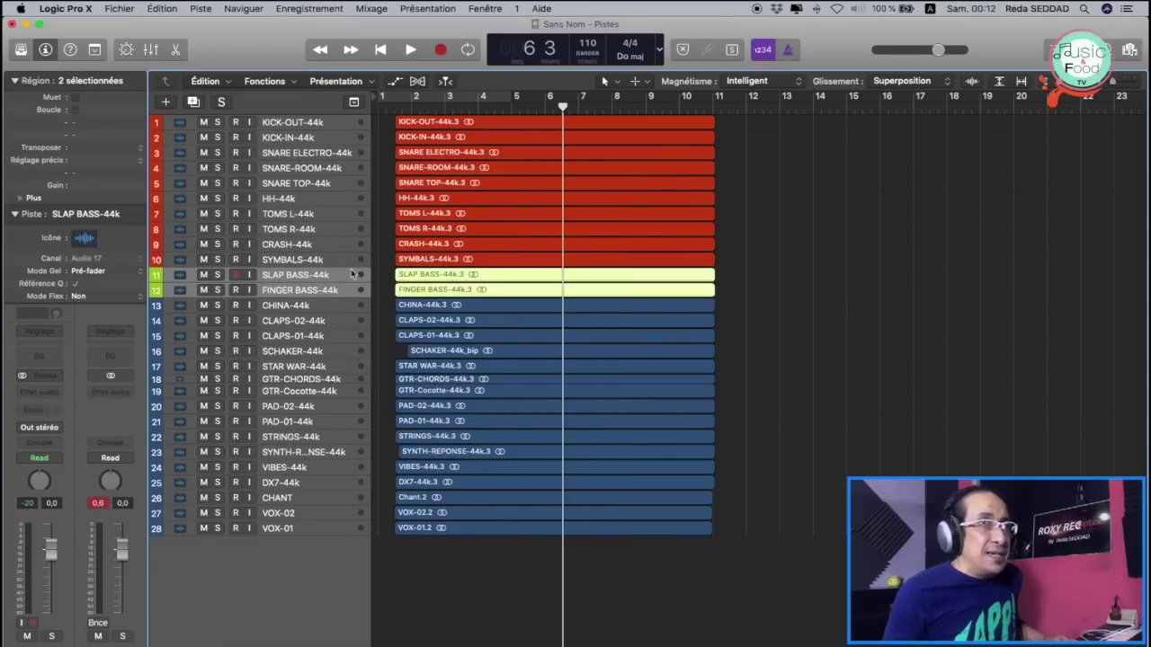
{"action": "left_click", "coordinate": [305, 277]}
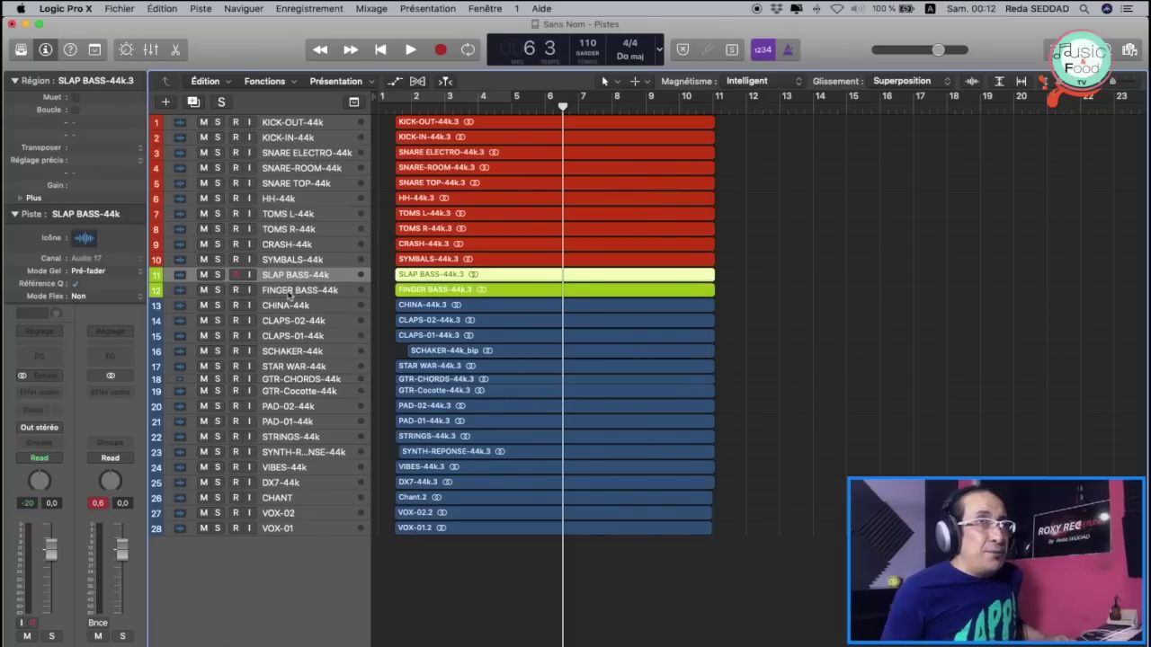
Step: Assign a bright cyan-blue track colour to the five percussion tracks from CHINA-44k to STAR WAR-44k
{"action": "left_click", "coordinate": [281, 309]}
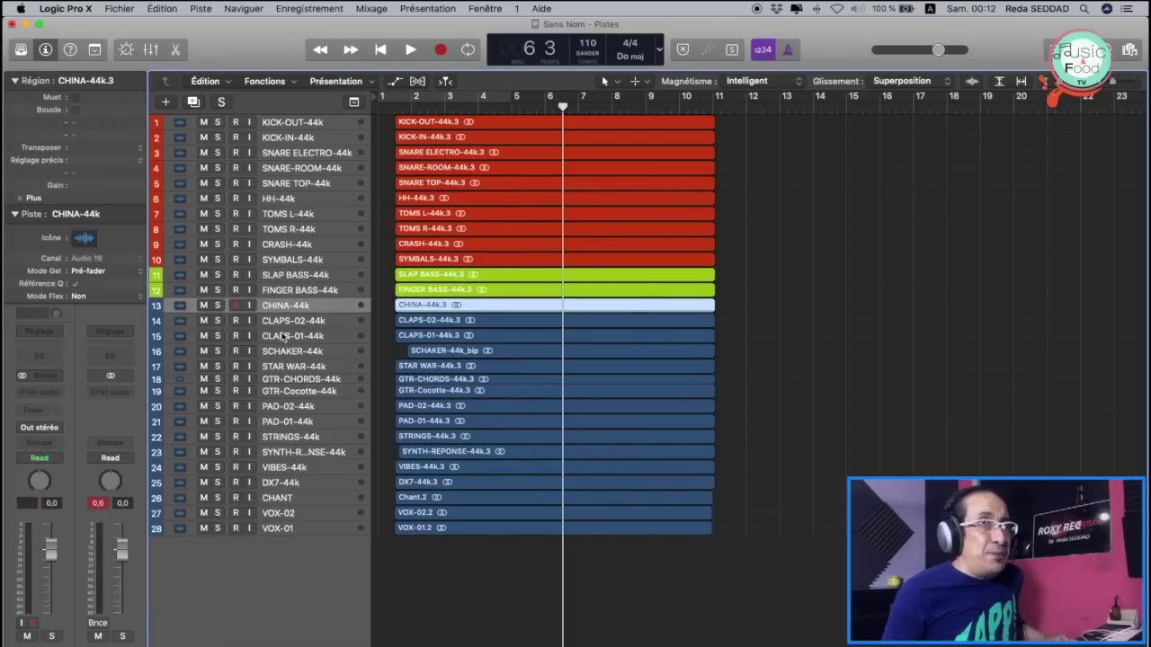
{"action": "left_click", "coordinate": [284, 367], "text": "shift"}
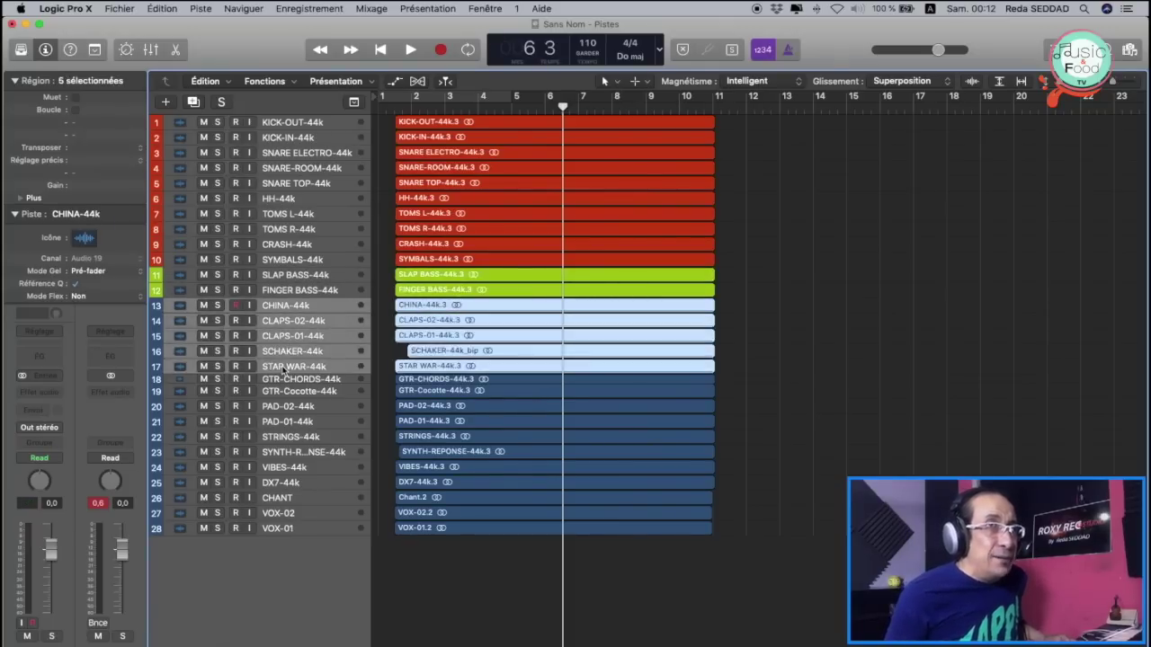
{"action": "left_click", "coordinate": [200, 11]}
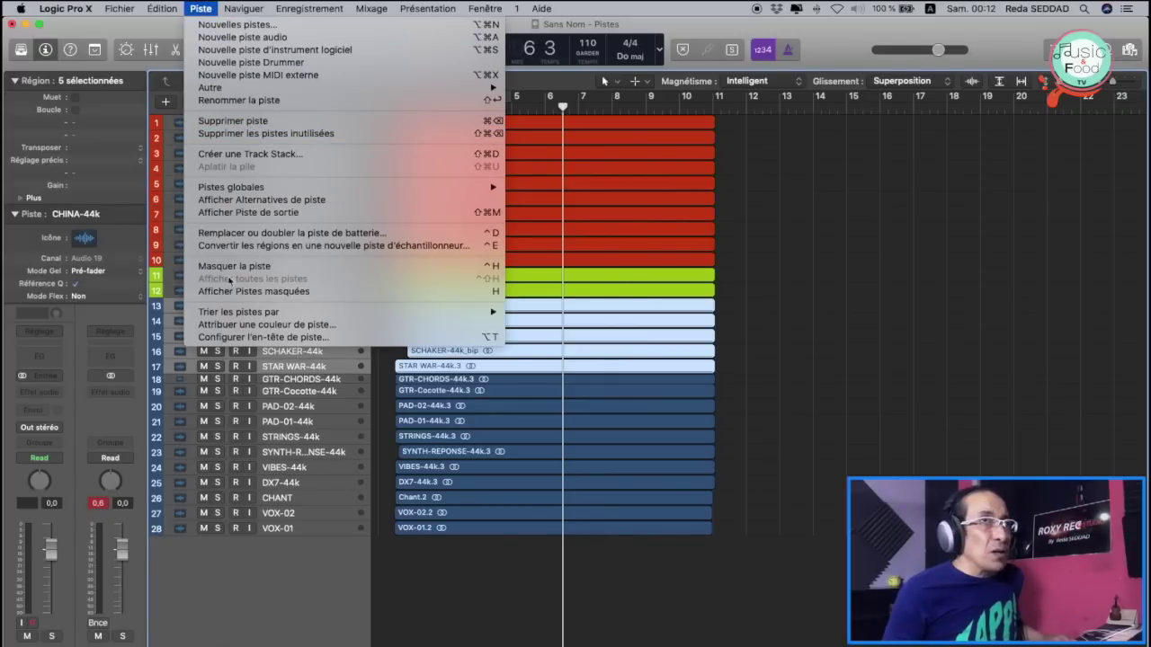
{"action": "left_click", "coordinate": [238, 324]}
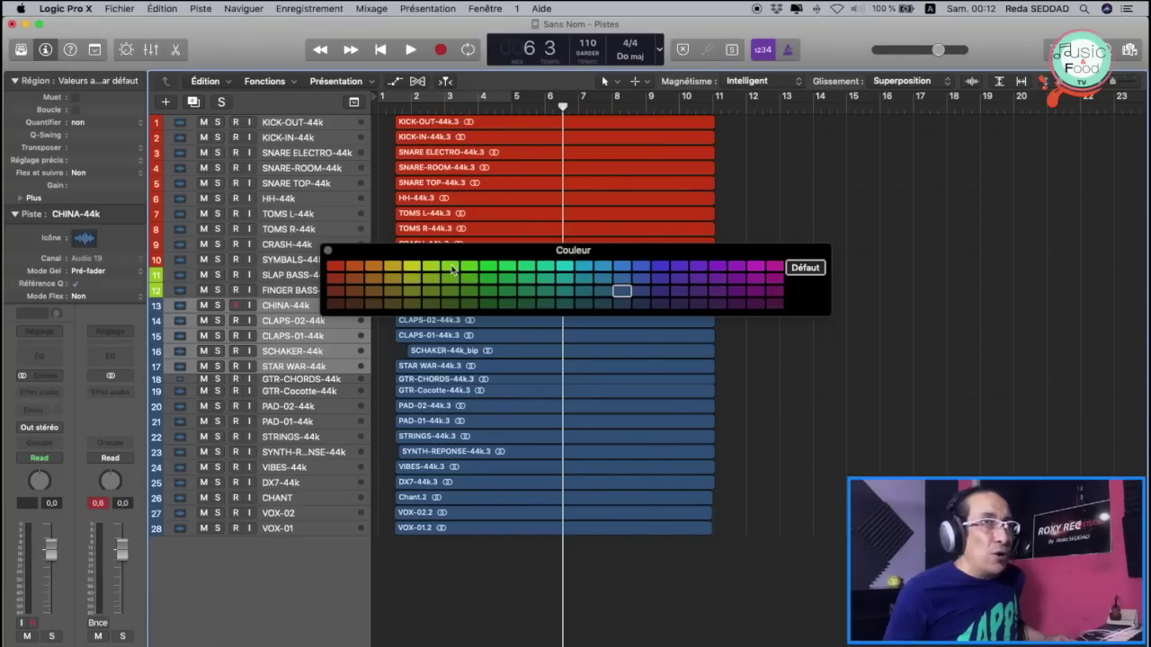
{"action": "left_click", "coordinate": [584, 269]}
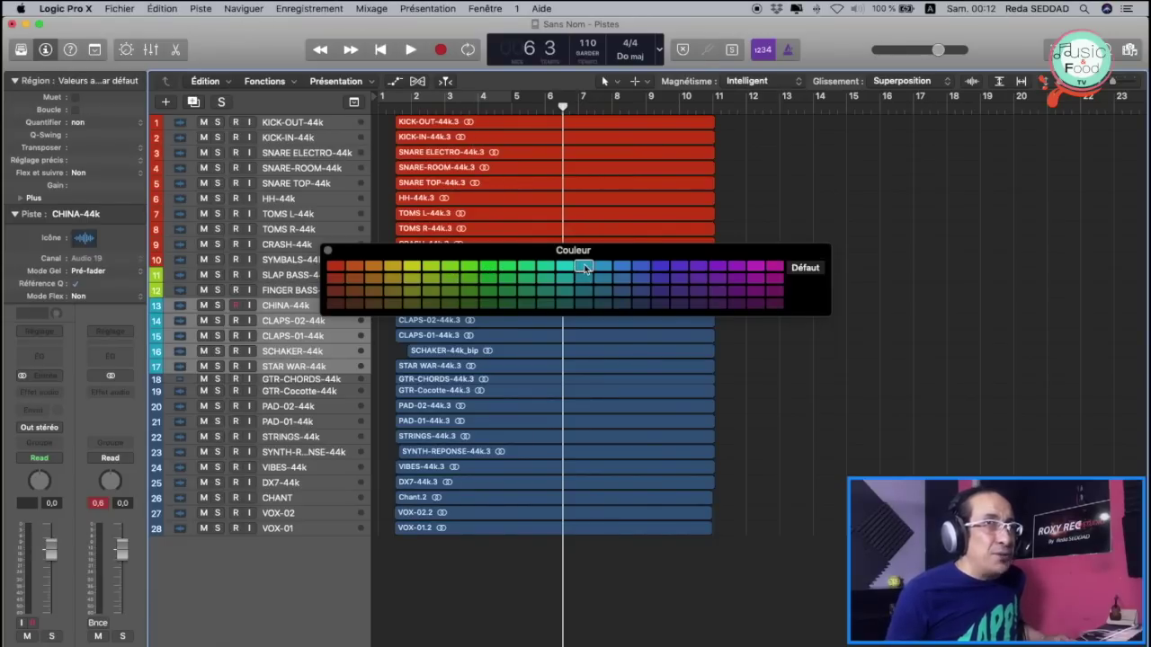
{"action": "left_click", "coordinate": [328, 252]}
Step: Colour the regions of the five percussion tracks, CHINA to STAR WAR, to match their track colour
{"action": "left_click", "coordinate": [335, 306]}
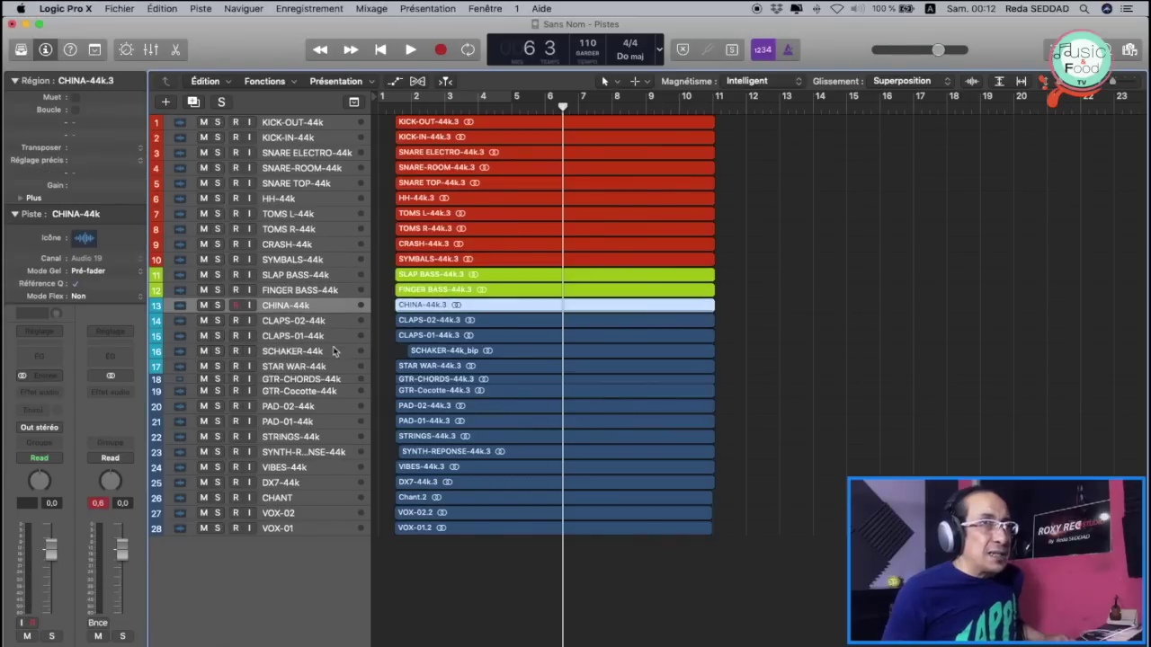
{"action": "left_click", "coordinate": [332, 369], "text": "shift"}
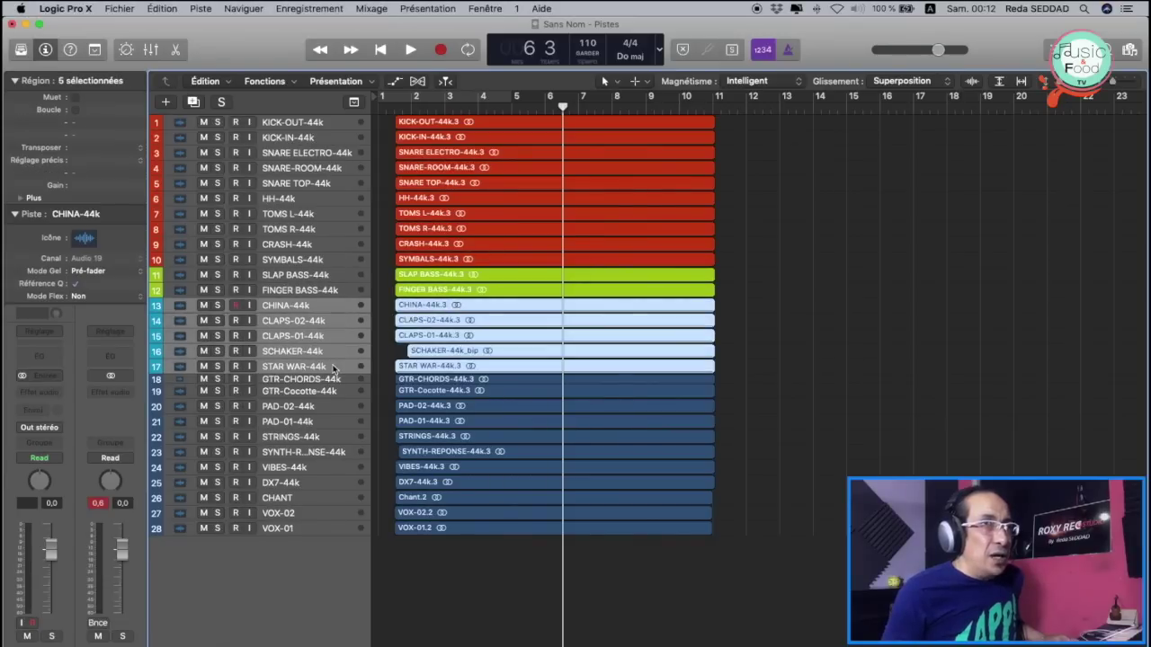
{"action": "right_click", "coordinate": [422, 304]}
{"action": "left_click", "coordinate": [358, 330]}
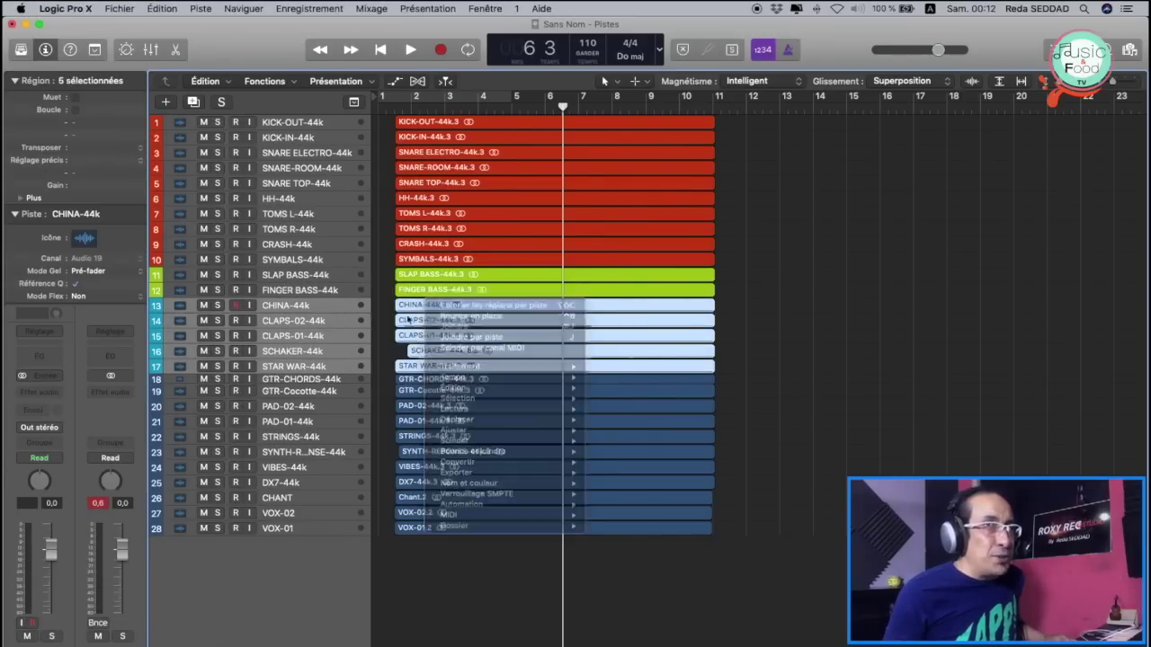
Step: Assign a bright orange track colour to the two guitar tracks, GTR-CHORDS-44k and GTR-Cocotte-44k
{"action": "left_click", "coordinate": [300, 381]}
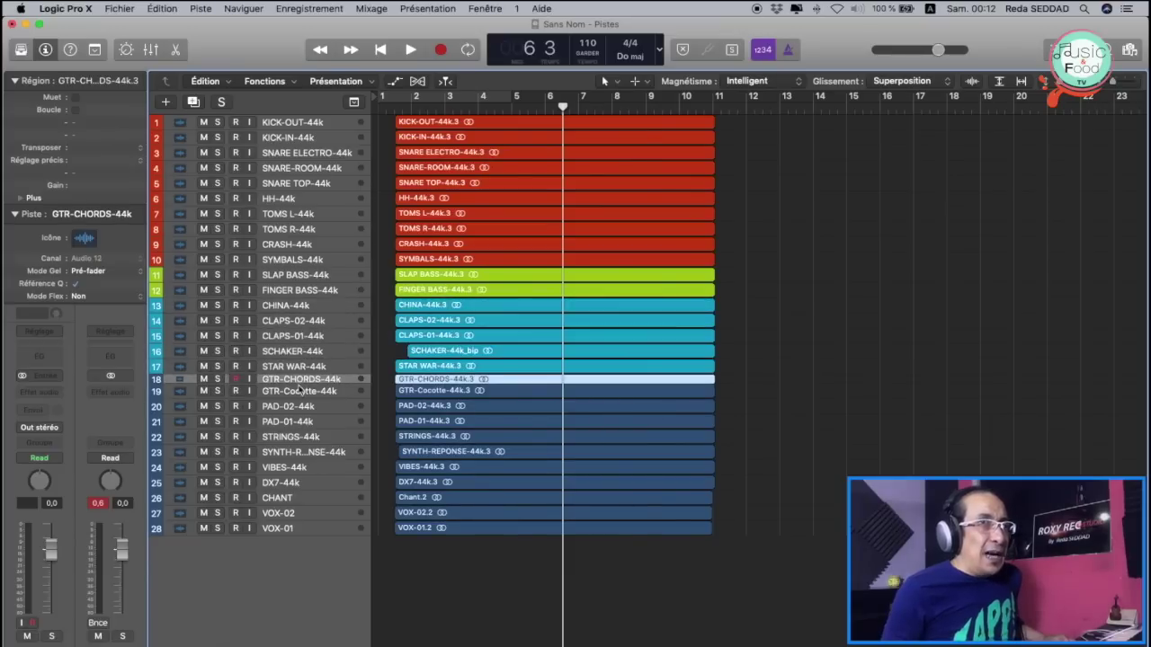
{"action": "left_click", "coordinate": [299, 393], "text": "shift"}
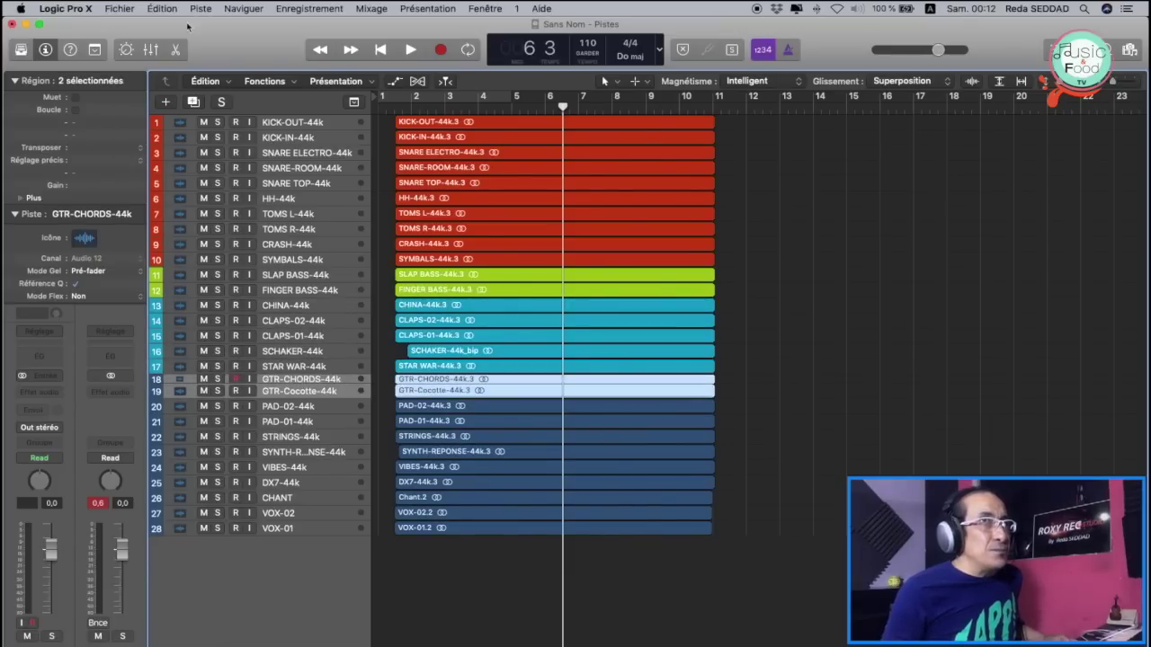
{"action": "left_click", "coordinate": [200, 8]}
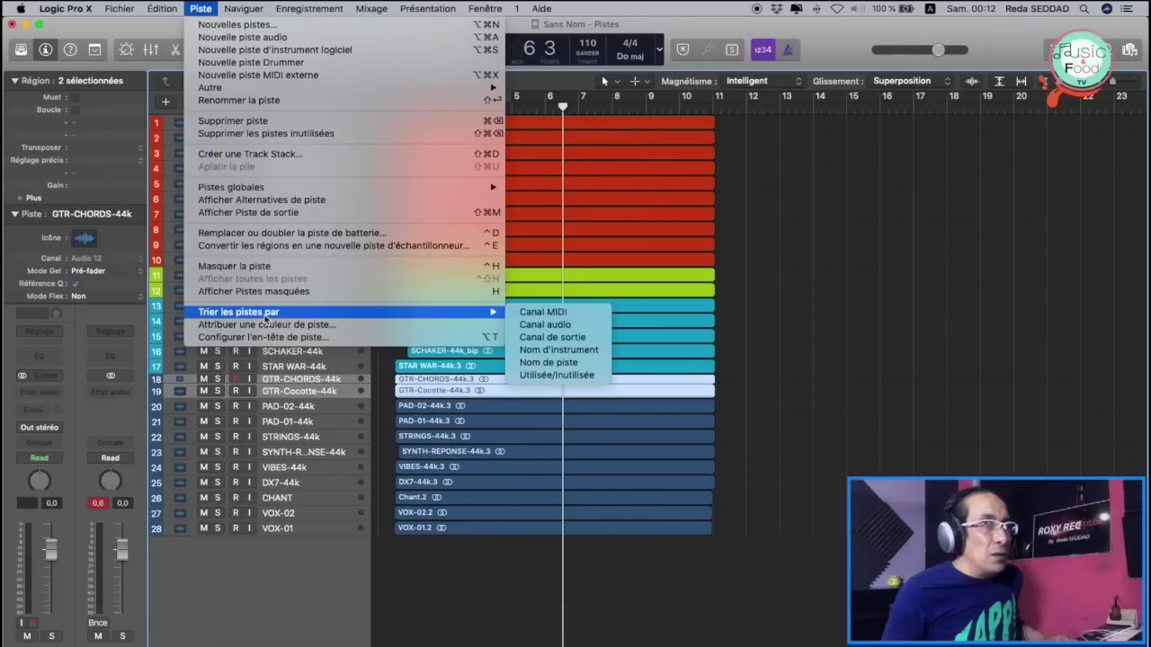
{"action": "left_click", "coordinate": [267, 325]}
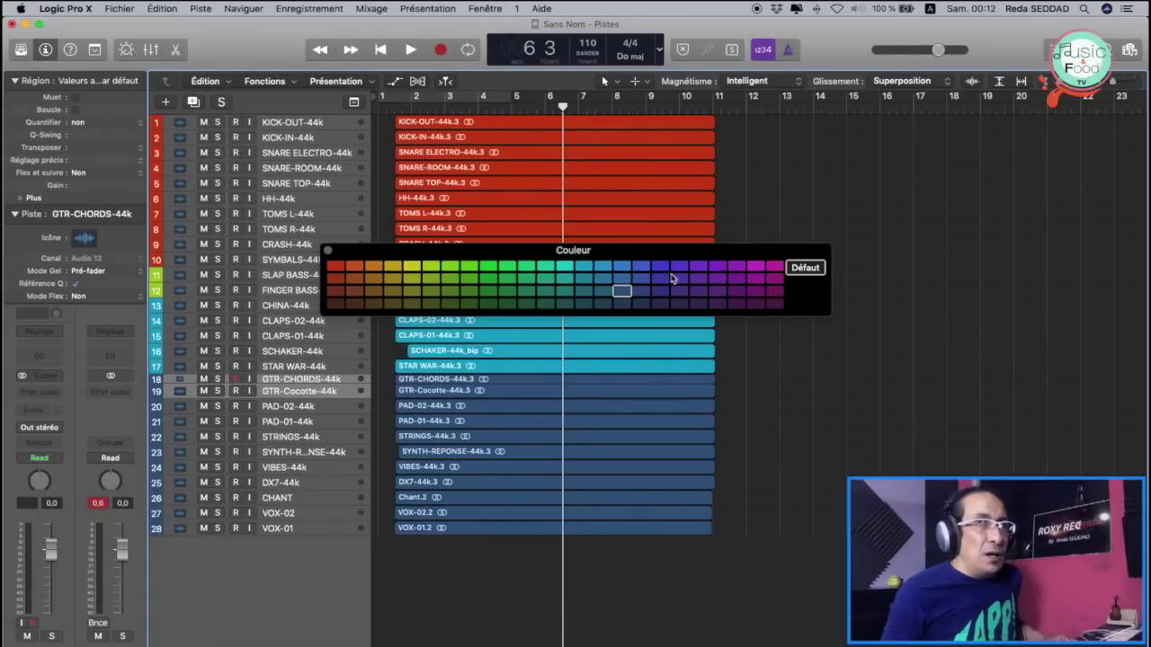
{"action": "left_click", "coordinate": [377, 269]}
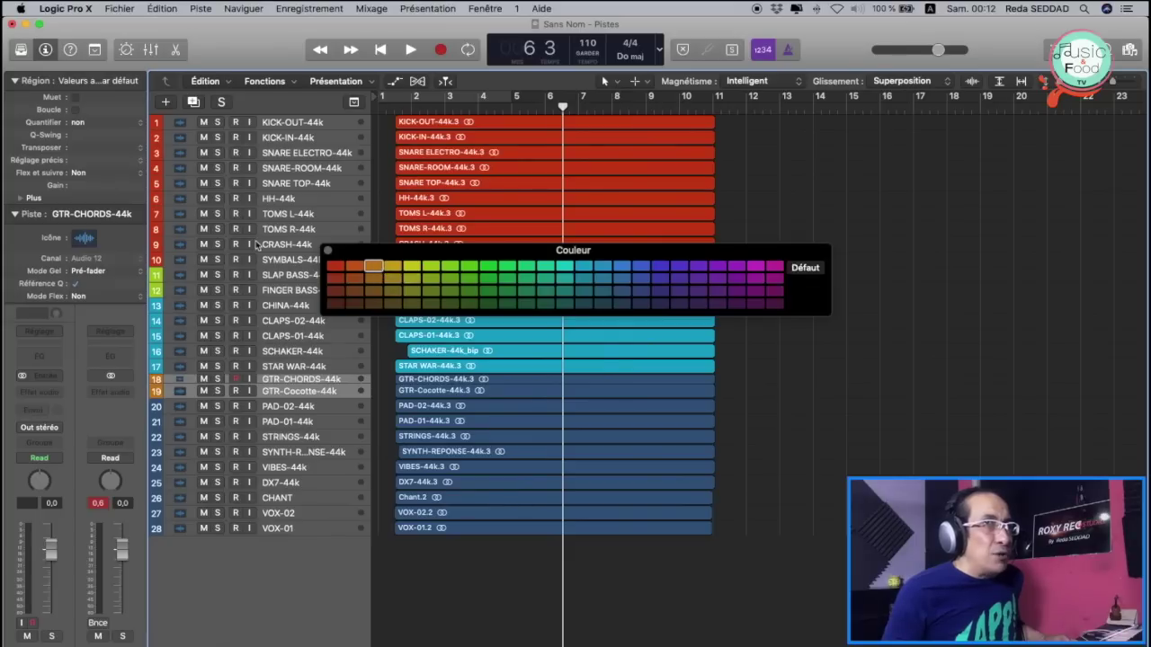
{"action": "left_click", "coordinate": [327, 250]}
Step: Colour the regions of the GTR-CHORDS-44k and GTR-Cocotte-44k tracks to match their track colour
{"action": "left_click", "coordinate": [338, 385]}
{"action": "left_click", "coordinate": [339, 390], "text": "shift"}
{"action": "right_click", "coordinate": [441, 387]}
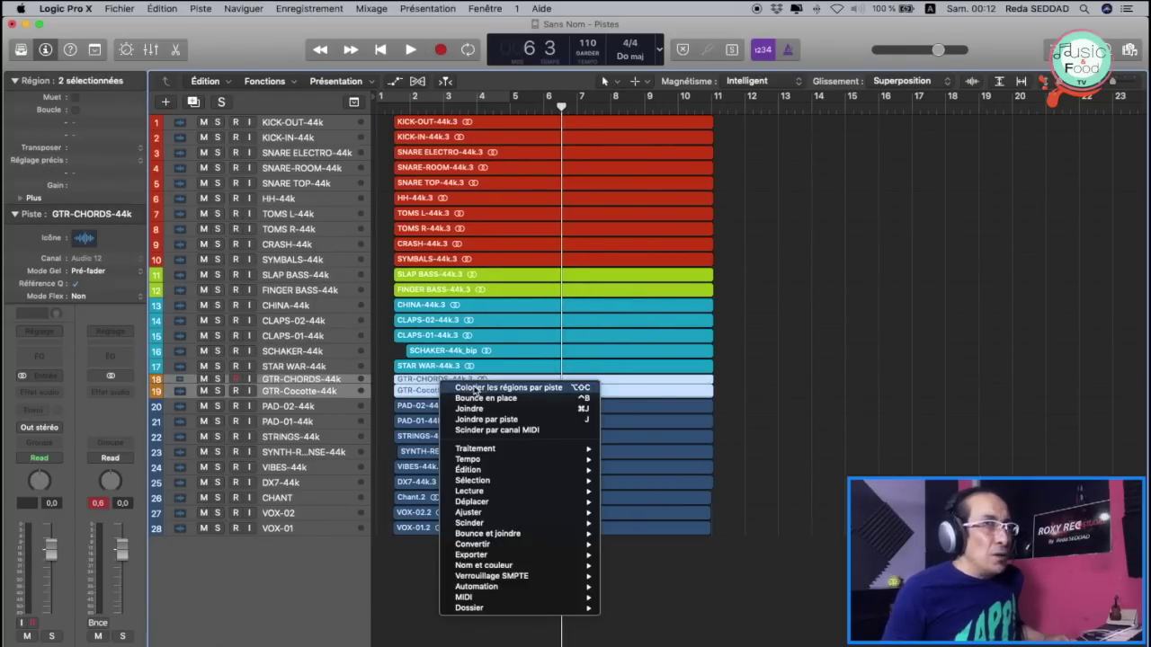
{"action": "left_click", "coordinate": [475, 388]}
Step: Assign a bright magenta track colour to the four tracks from PAD-02-44k to SYNTH-REPONSE-44k
{"action": "left_click", "coordinate": [305, 407]}
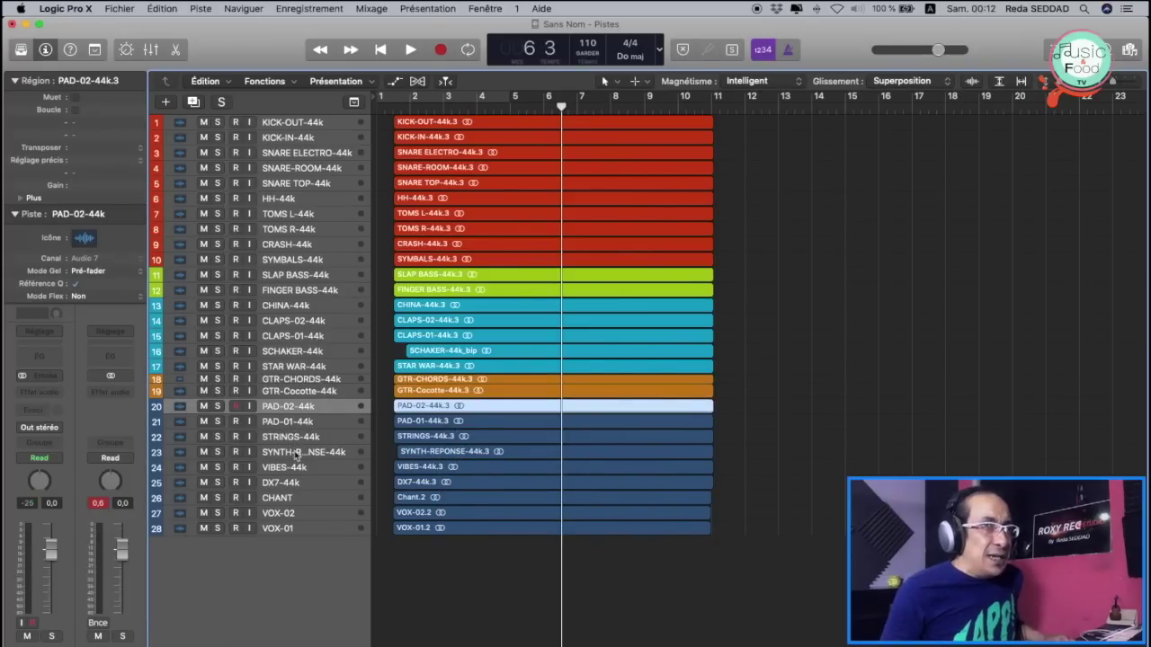
{"action": "left_click", "coordinate": [296, 452], "text": "shift"}
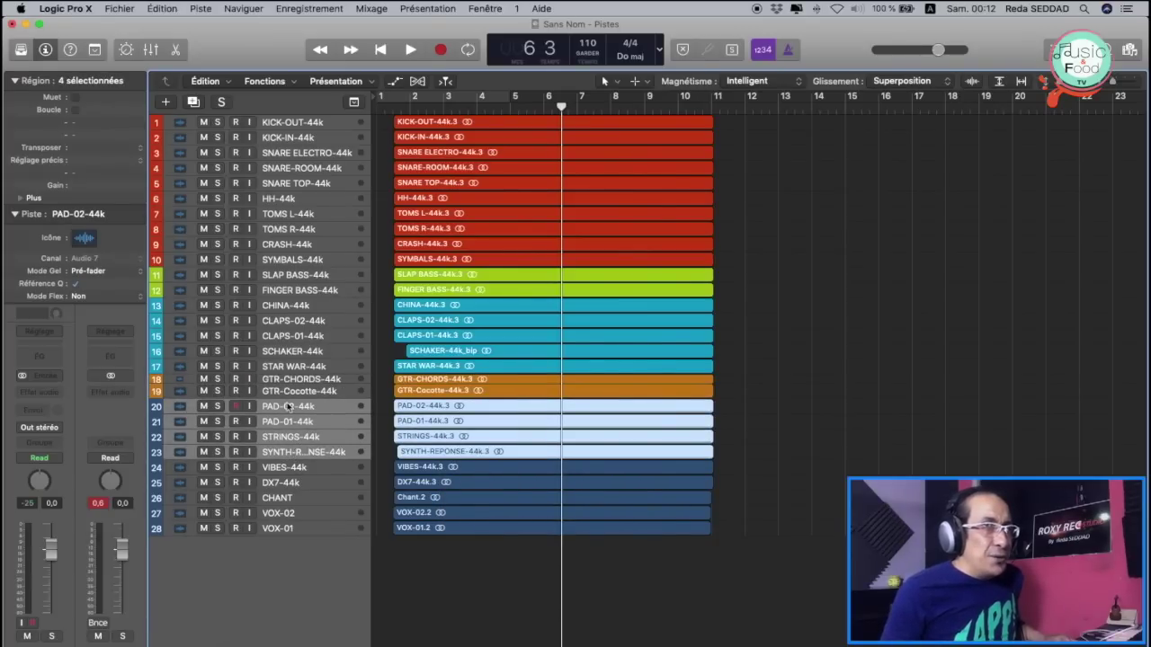
{"action": "right_click", "coordinate": [288, 410]}
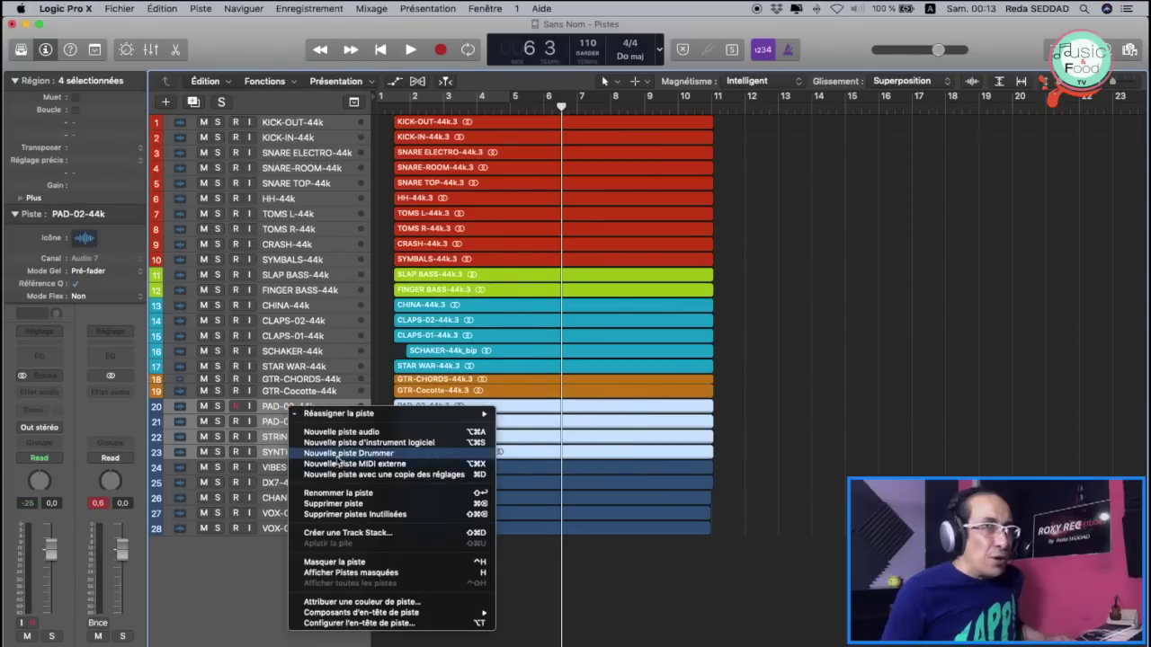
{"action": "left_click", "coordinate": [186, 18]}
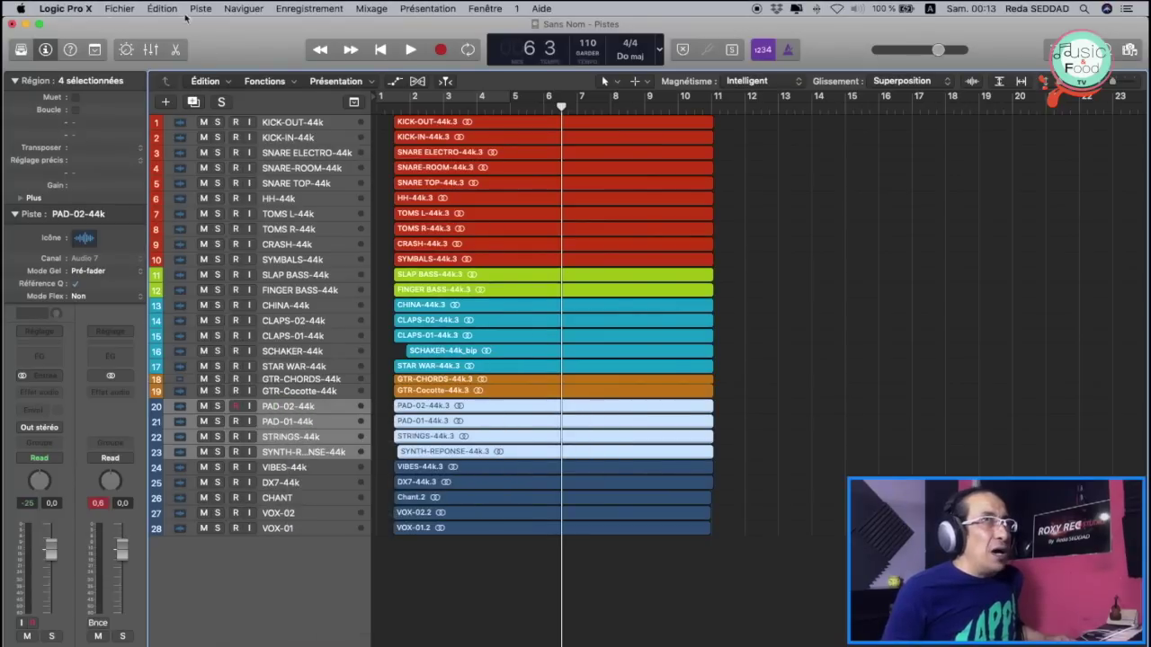
{"action": "left_click", "coordinate": [202, 9]}
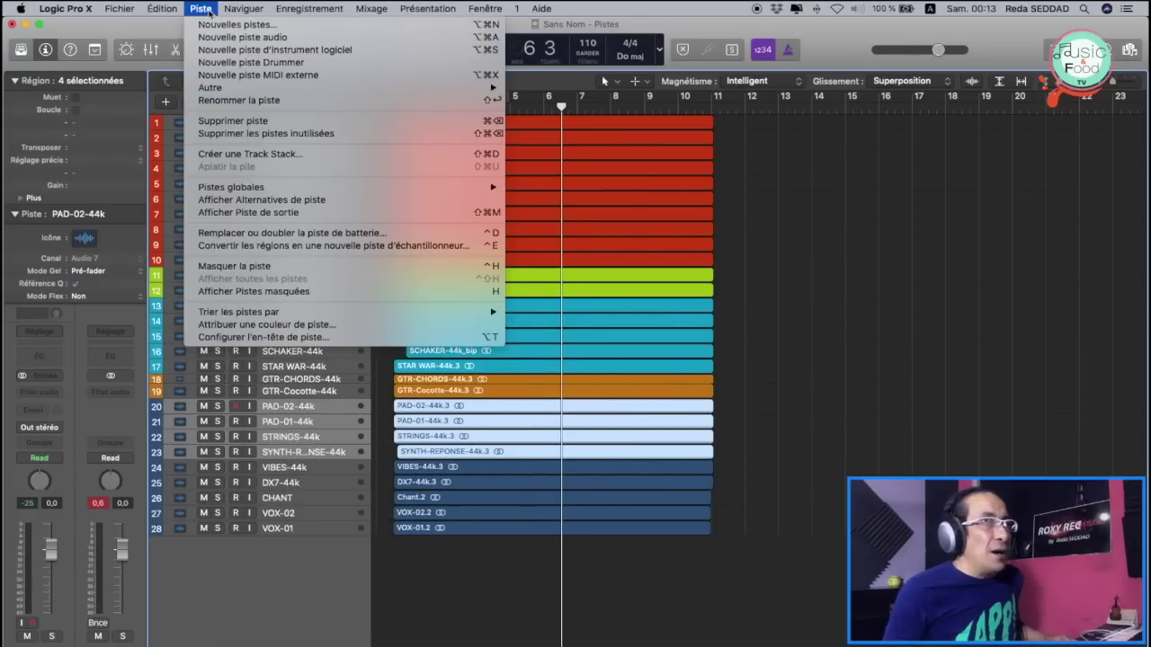
{"action": "left_click", "coordinate": [278, 324]}
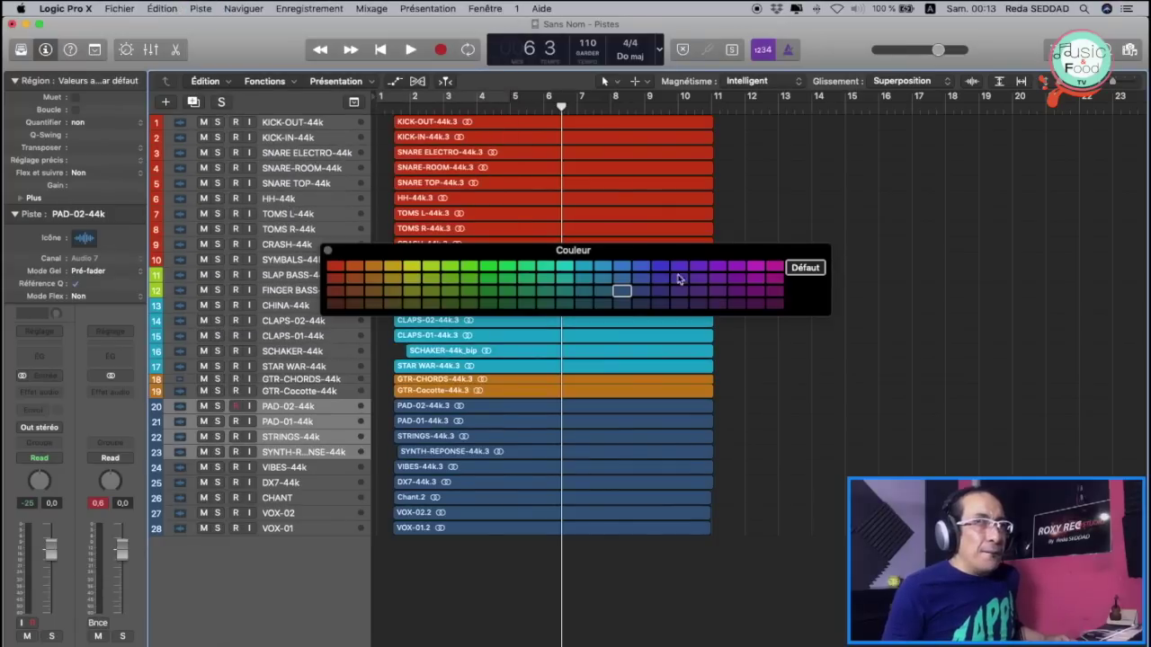
{"action": "left_click", "coordinate": [756, 267]}
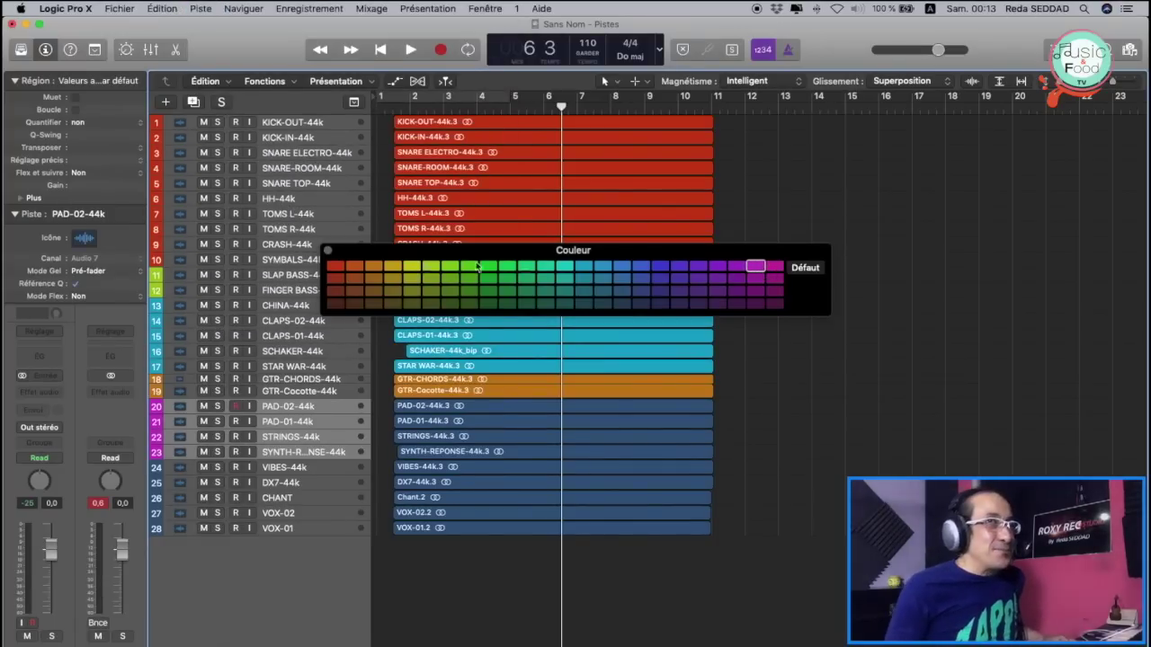
{"action": "left_click", "coordinate": [328, 250]}
Step: Colour the regions of the four pad, strings and synth tracks, PAD-02 to SYNTH-REPONSE, to match their track colour
{"action": "left_click", "coordinate": [316, 407]}
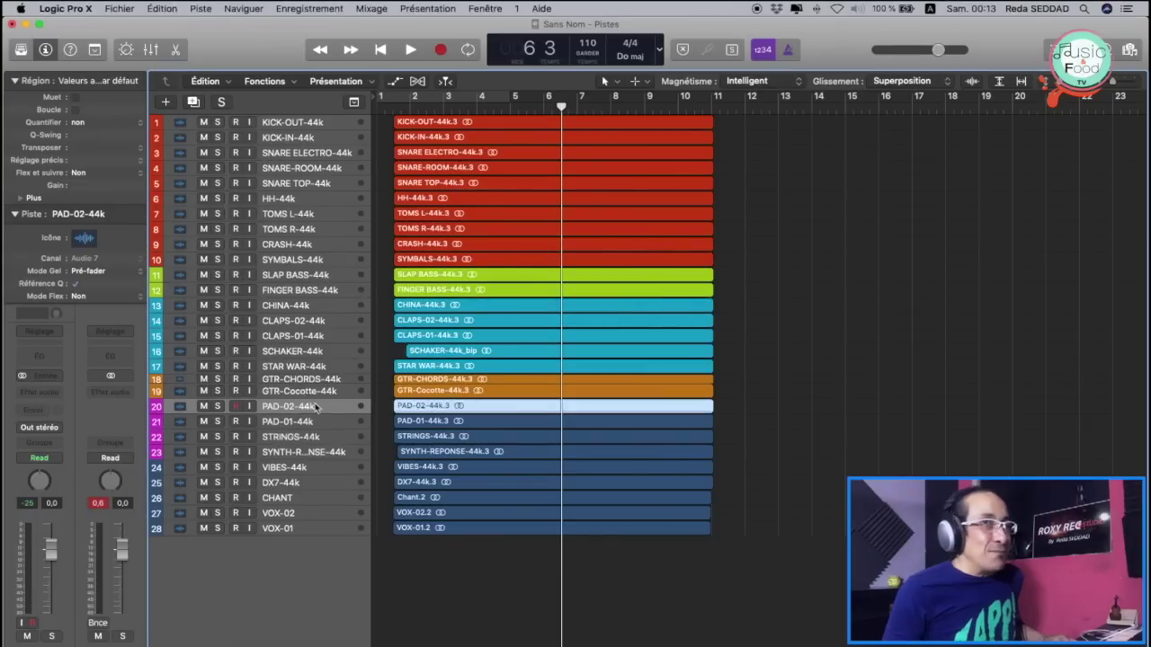
{"action": "left_click", "coordinate": [322, 453], "text": "shift"}
{"action": "right_click", "coordinate": [409, 414]}
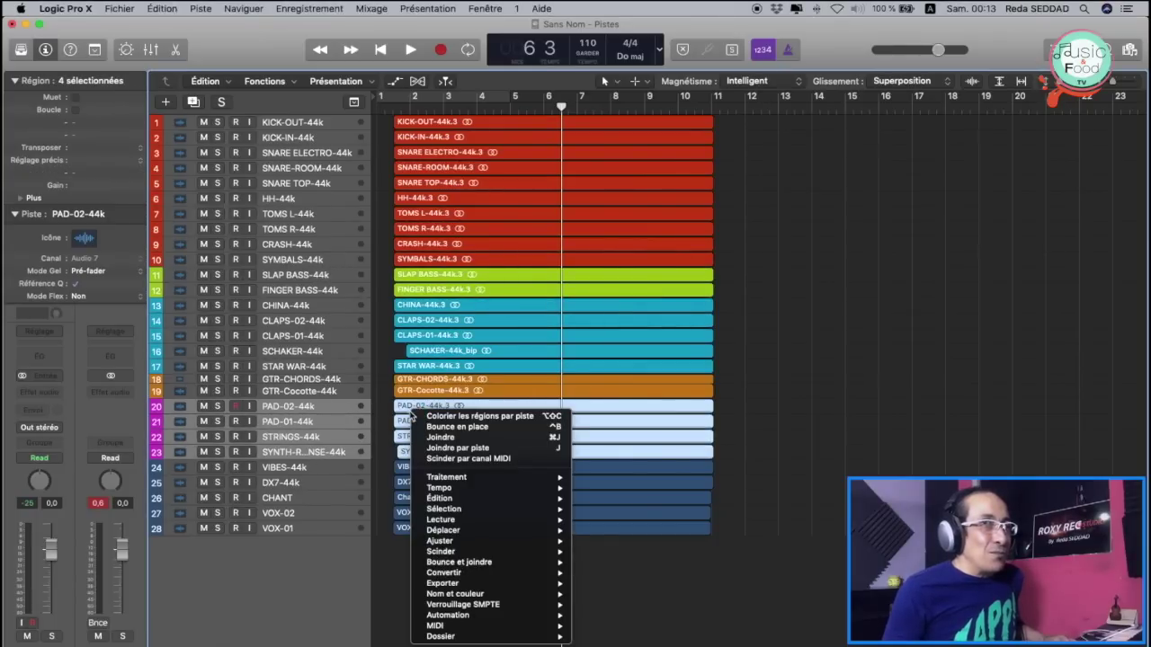
{"action": "left_click", "coordinate": [432, 419]}
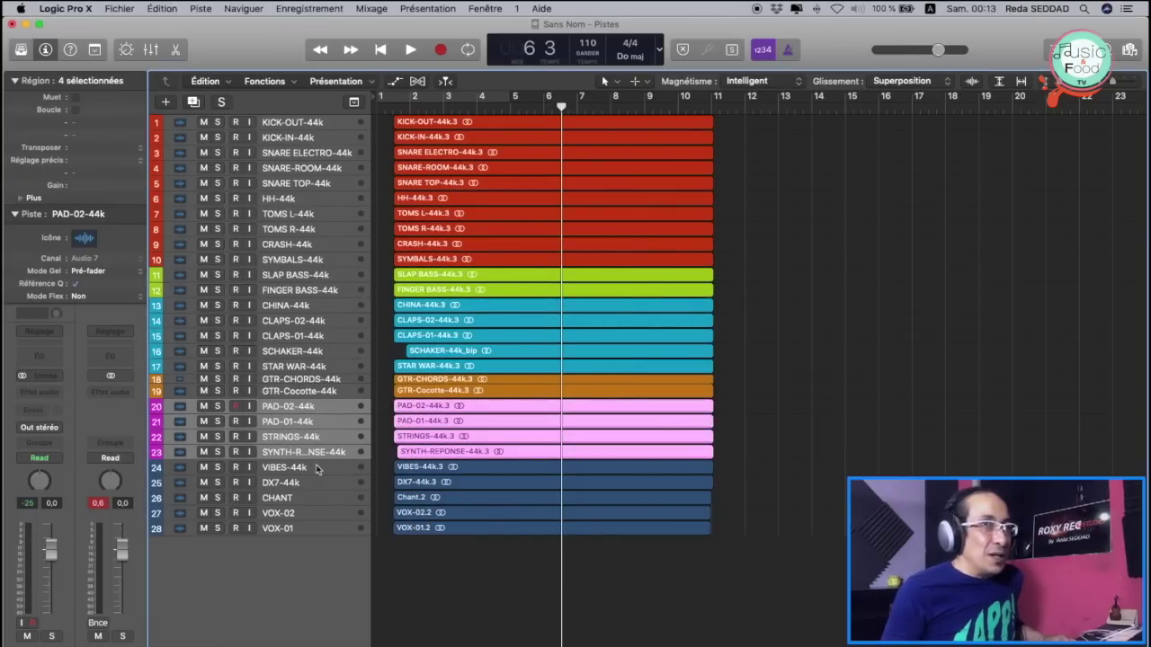
Step: Assign a bright turquoise track colour to the VIBES-44k track
{"action": "left_click", "coordinate": [316, 468]}
{"action": "right_click", "coordinate": [316, 468]}
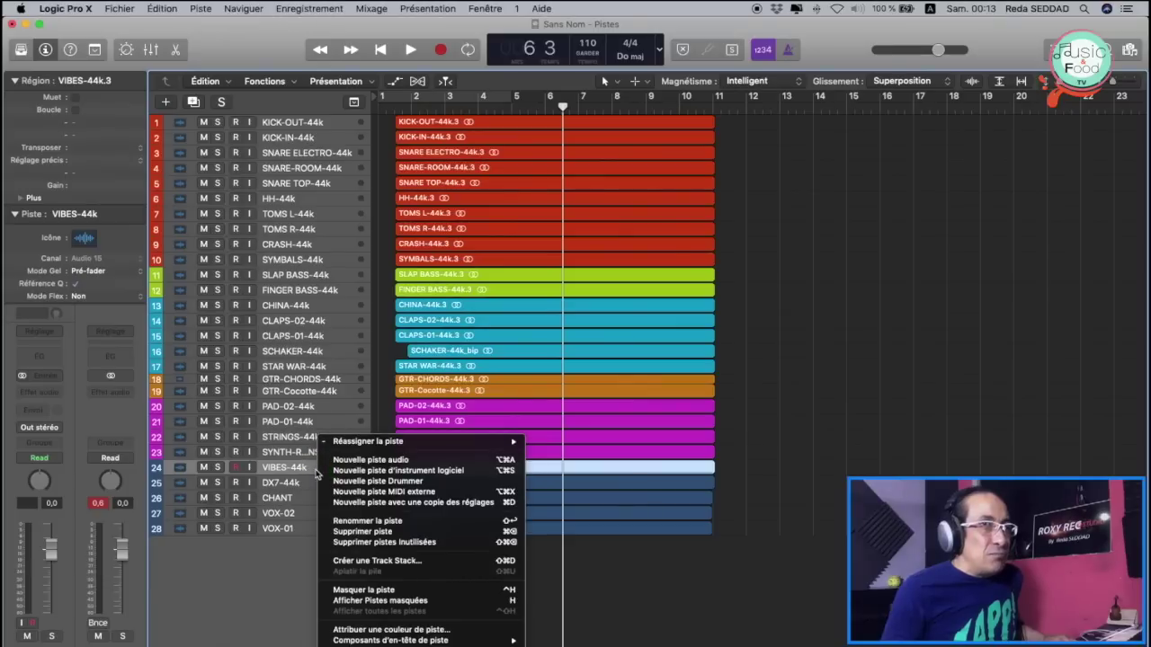
{"action": "key", "text": "Escape"}
{"action": "left_click", "coordinate": [201, 8]}
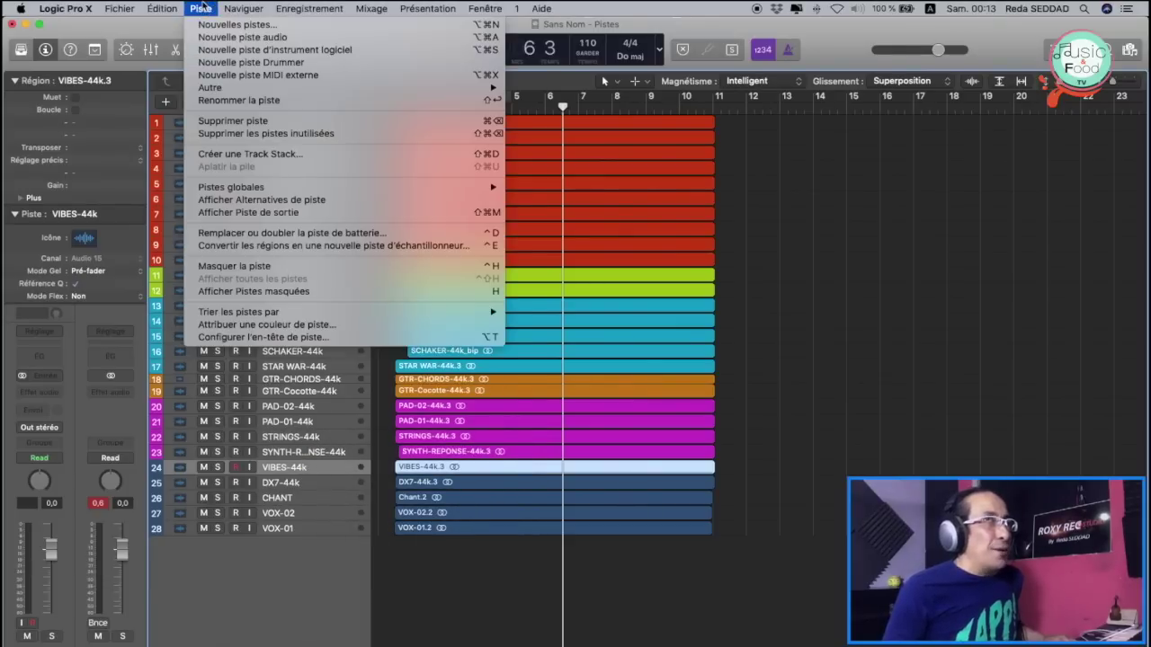
{"action": "left_click", "coordinate": [266, 324]}
{"action": "left_click", "coordinate": [565, 267]}
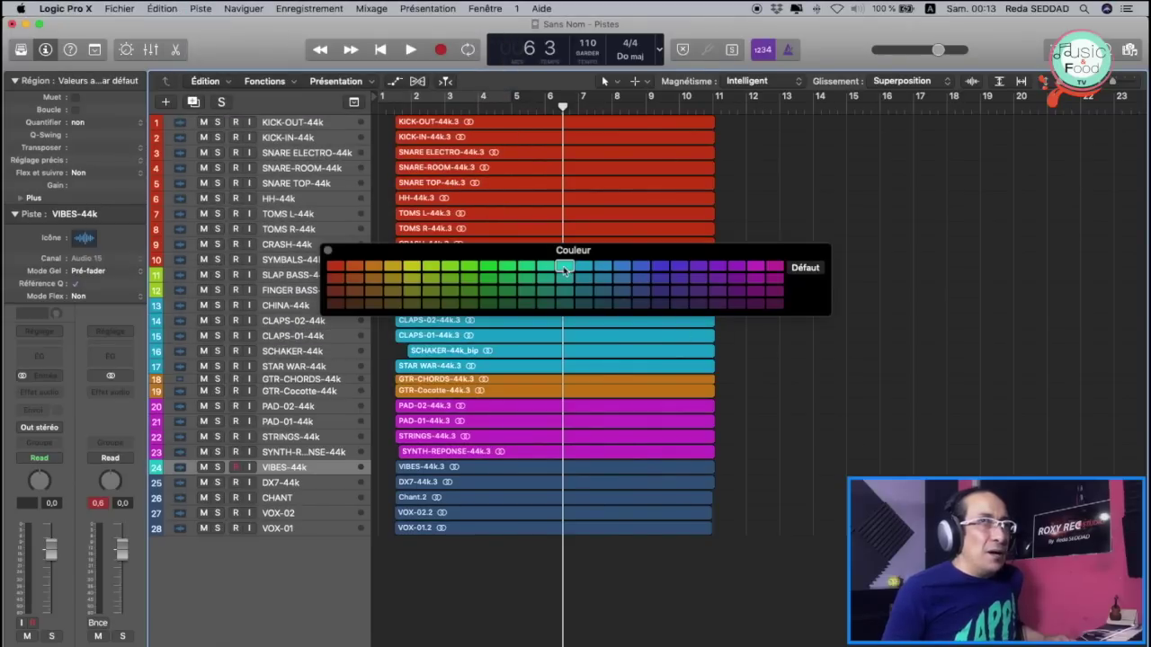
{"action": "left_click", "coordinate": [329, 252]}
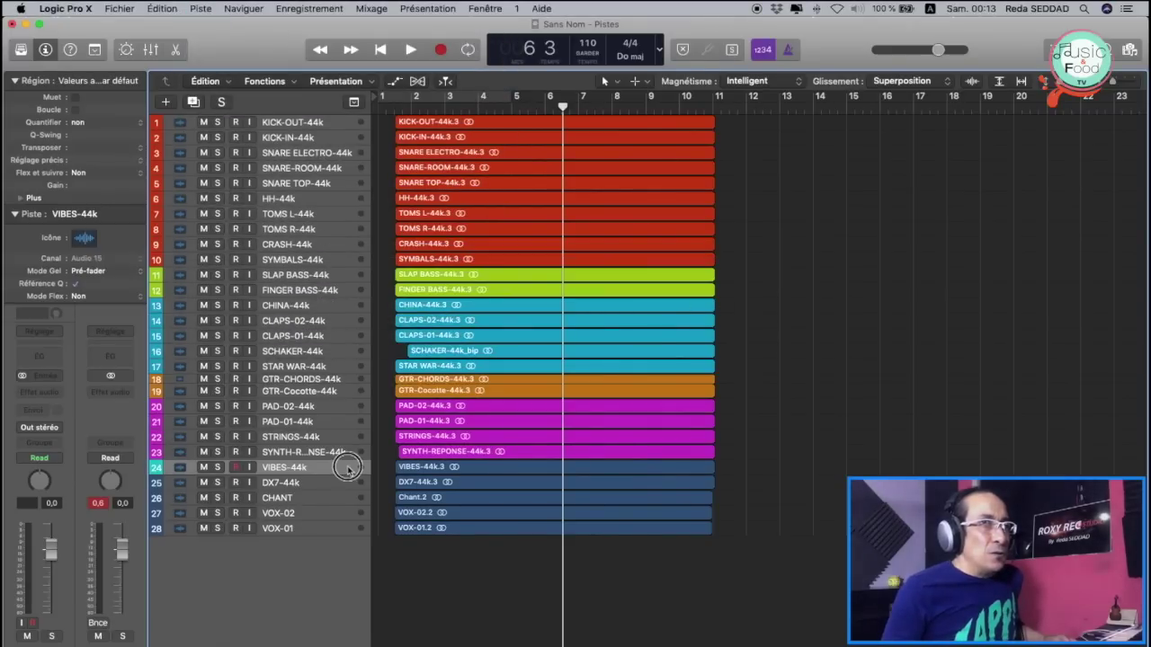
Step: Colour the VIBES-44k region to match its track colour
{"action": "left_click", "coordinate": [400, 467]}
{"action": "right_click", "coordinate": [421, 470]}
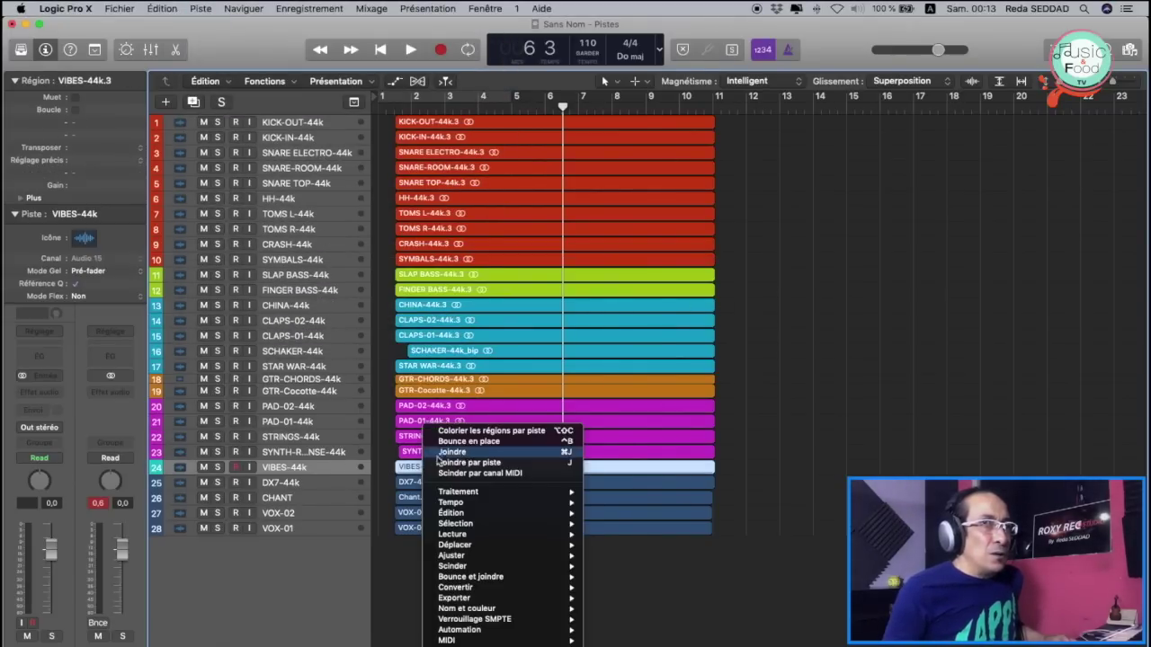
{"action": "left_click", "coordinate": [431, 431]}
Step: Assign a bright yellow track colour to the DX7-44k track and colour its region to match
{"action": "left_click", "coordinate": [291, 487]}
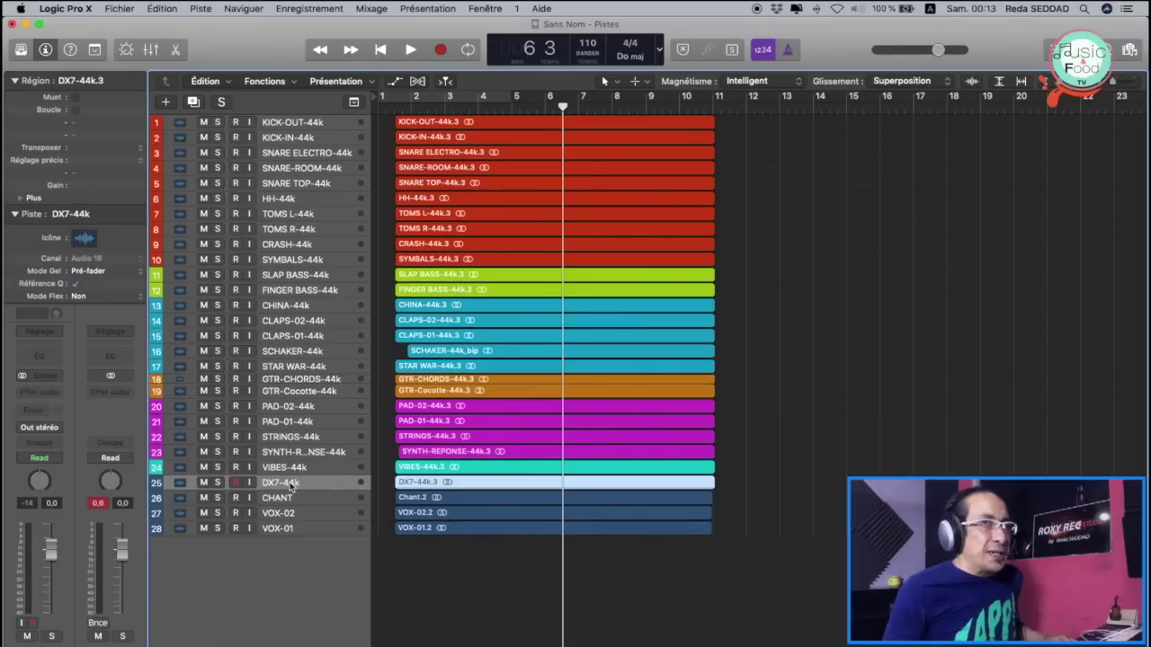
{"action": "right_click", "coordinate": [290, 486]}
{"action": "left_click", "coordinate": [253, 238]}
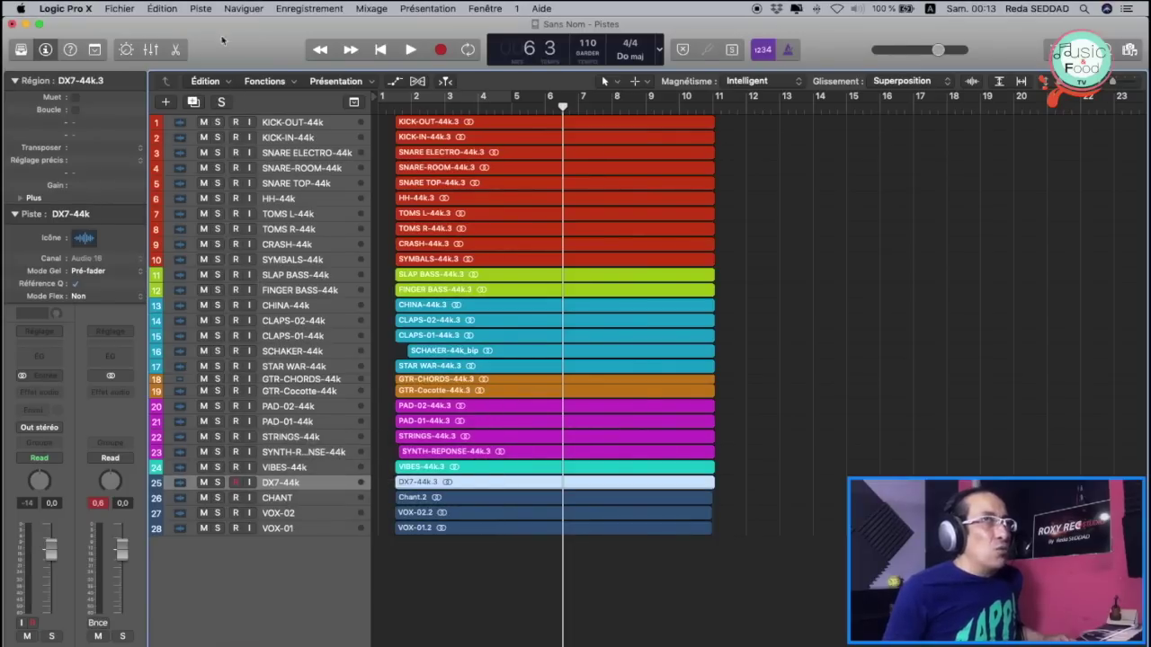
{"action": "left_click", "coordinate": [200, 8]}
{"action": "left_click", "coordinate": [271, 325]}
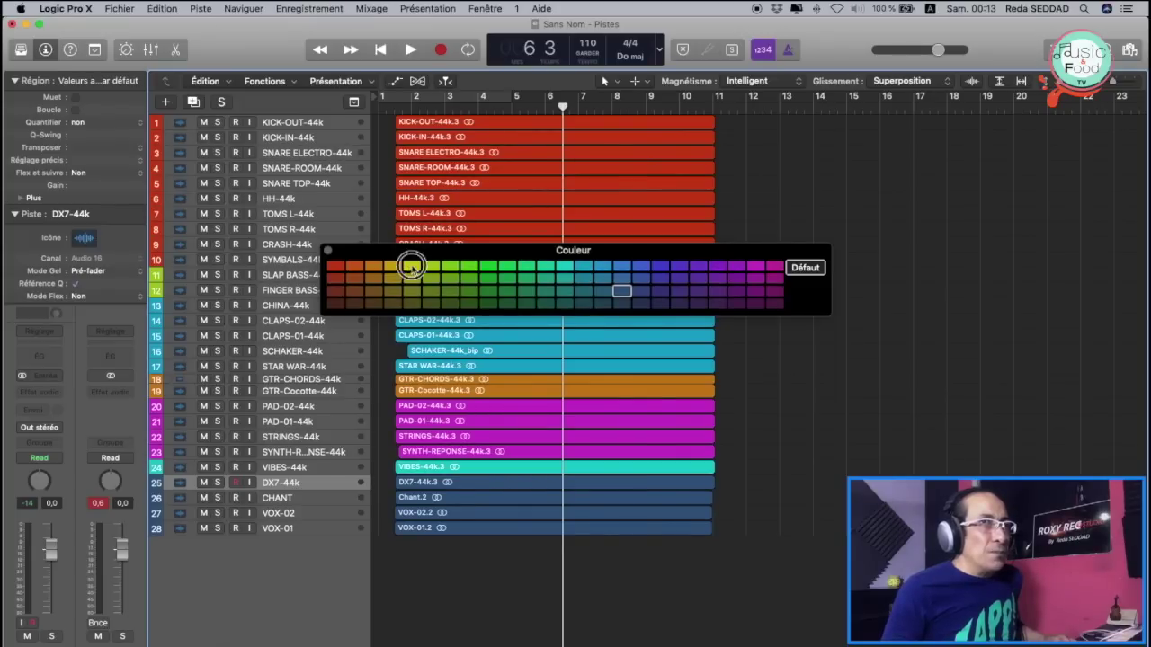
{"action": "left_click", "coordinate": [411, 267]}
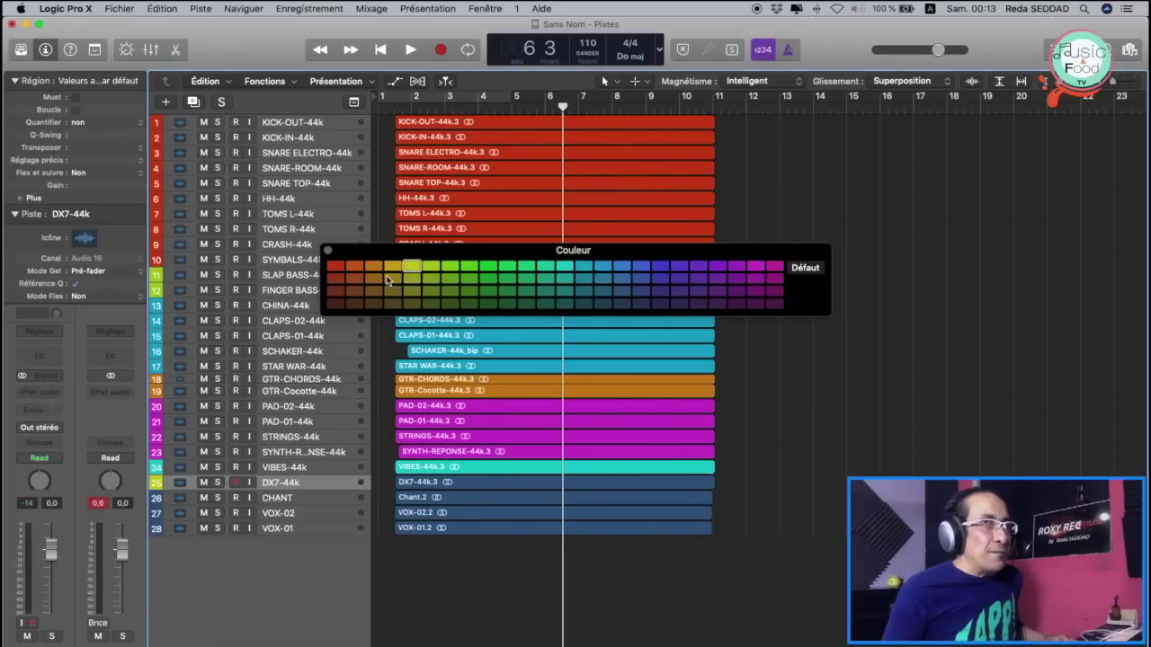
{"action": "left_click", "coordinate": [329, 252]}
{"action": "right_click", "coordinate": [411, 484]}
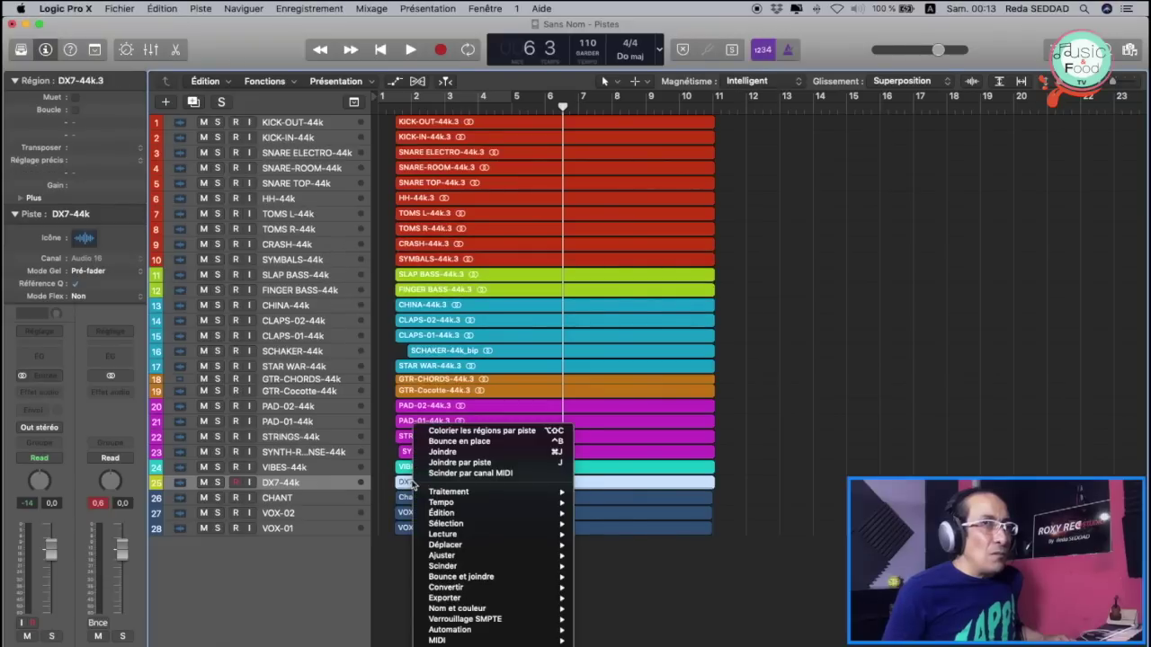
{"action": "left_click", "coordinate": [457, 433]}
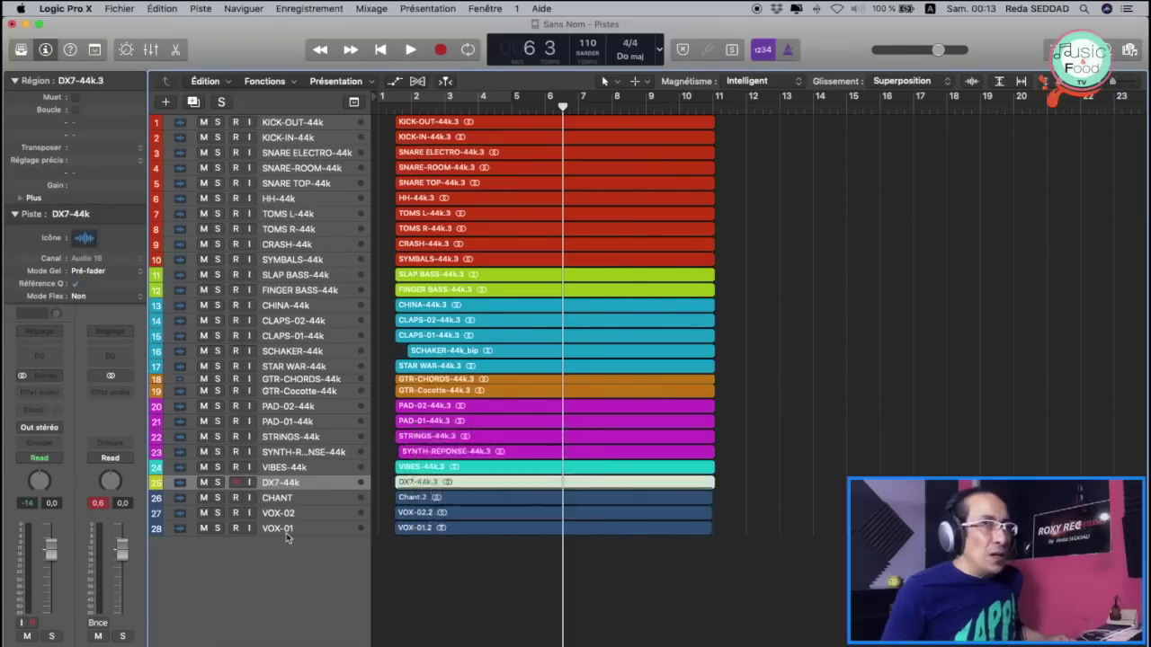
Step: Assign a dark indigo track colour to the three vocal tracks CHANT, VOX-02 and VOX-01
{"action": "left_click", "coordinate": [284, 498]}
{"action": "left_click", "coordinate": [290, 531], "text": "shift"}
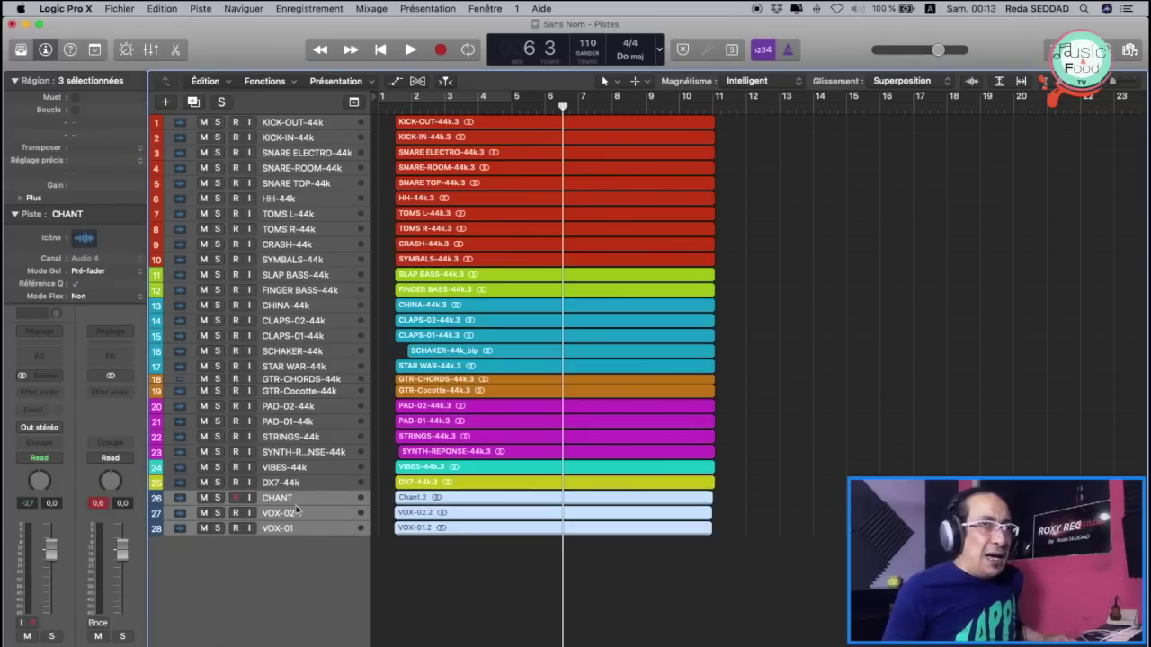
{"action": "left_click", "coordinate": [210, 9]}
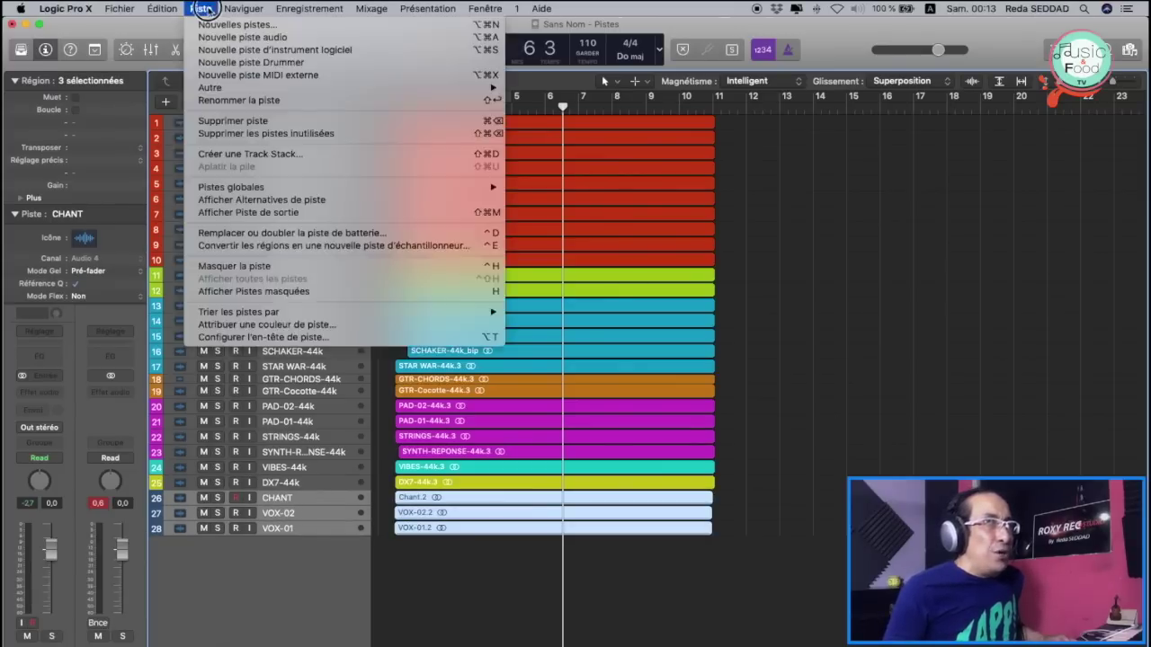
{"action": "left_click", "coordinate": [254, 325]}
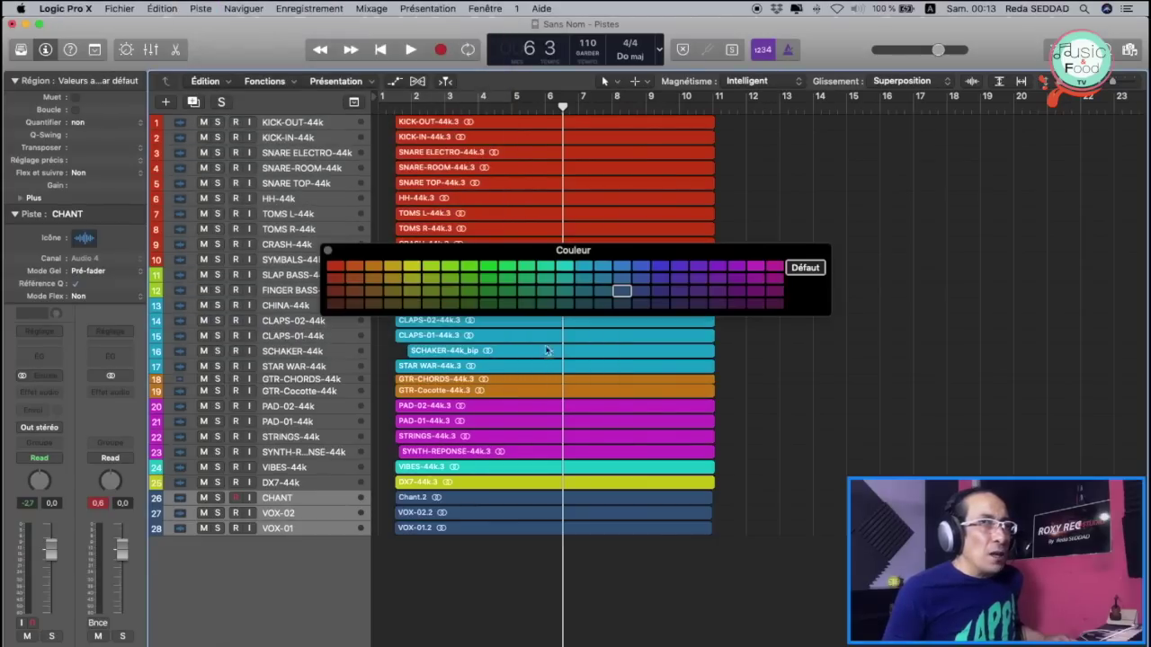
{"action": "left_click", "coordinate": [620, 268]}
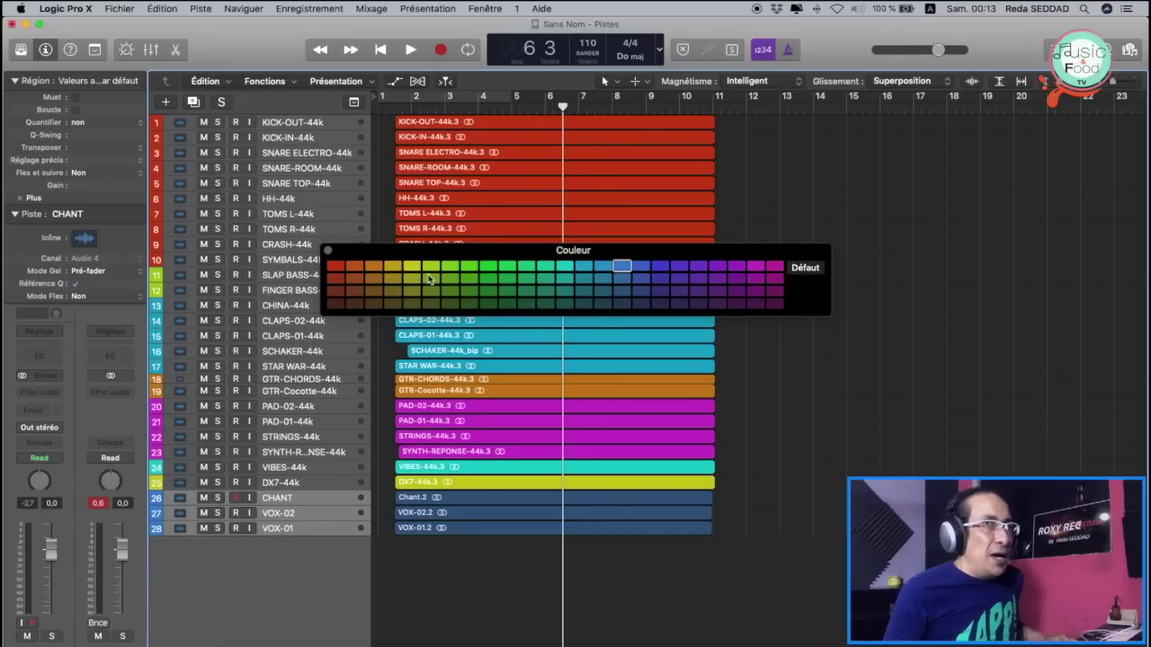
{"action": "left_click", "coordinate": [679, 304]}
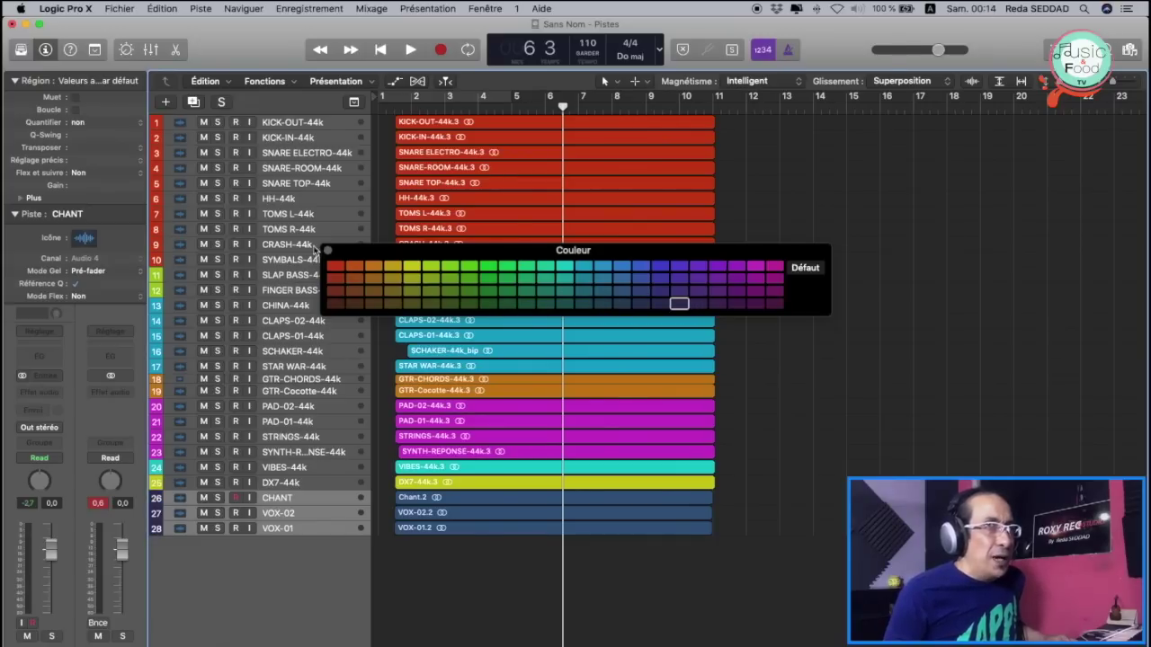
{"action": "left_click", "coordinate": [328, 251]}
Step: Colour the regions of the CHANT, VOX-02 and VOX-01 tracks to match their track colour, and clear the region selection
{"action": "left_click", "coordinate": [342, 497]}
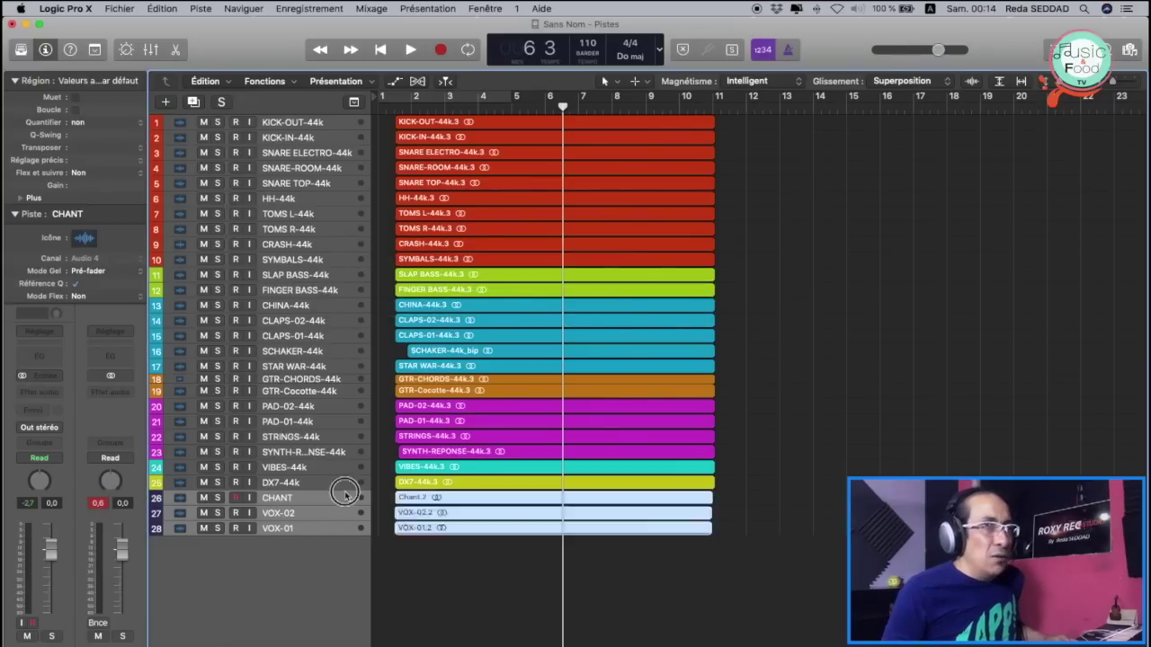
{"action": "left_click", "coordinate": [342, 528], "text": "shift"}
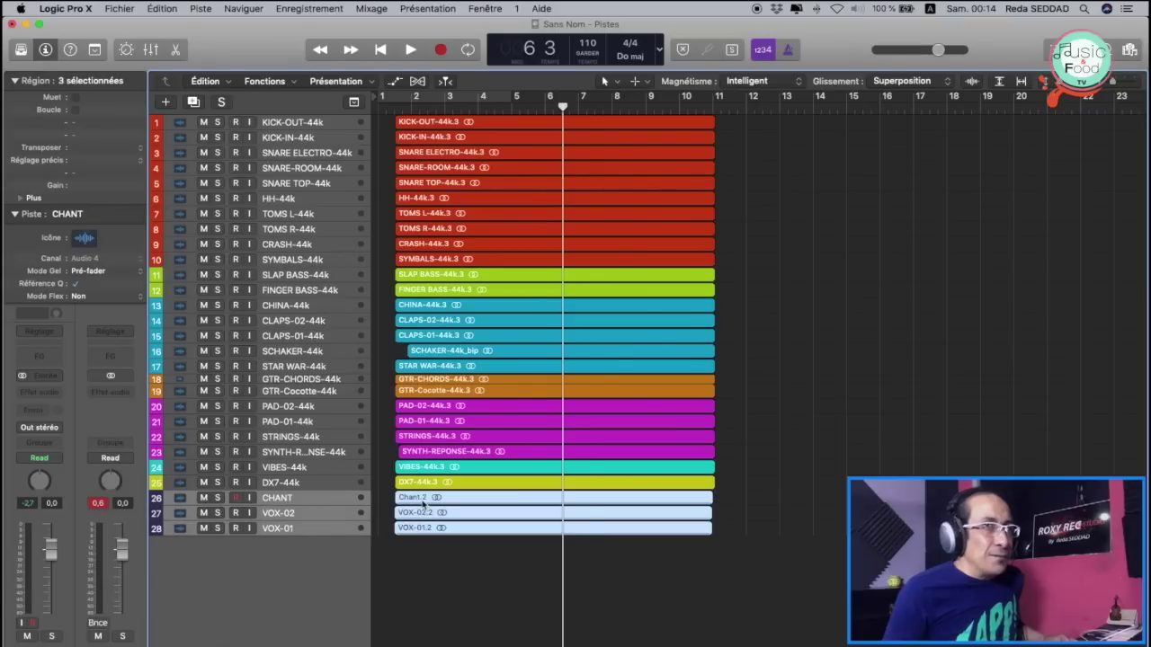
{"action": "right_click", "coordinate": [424, 505]}
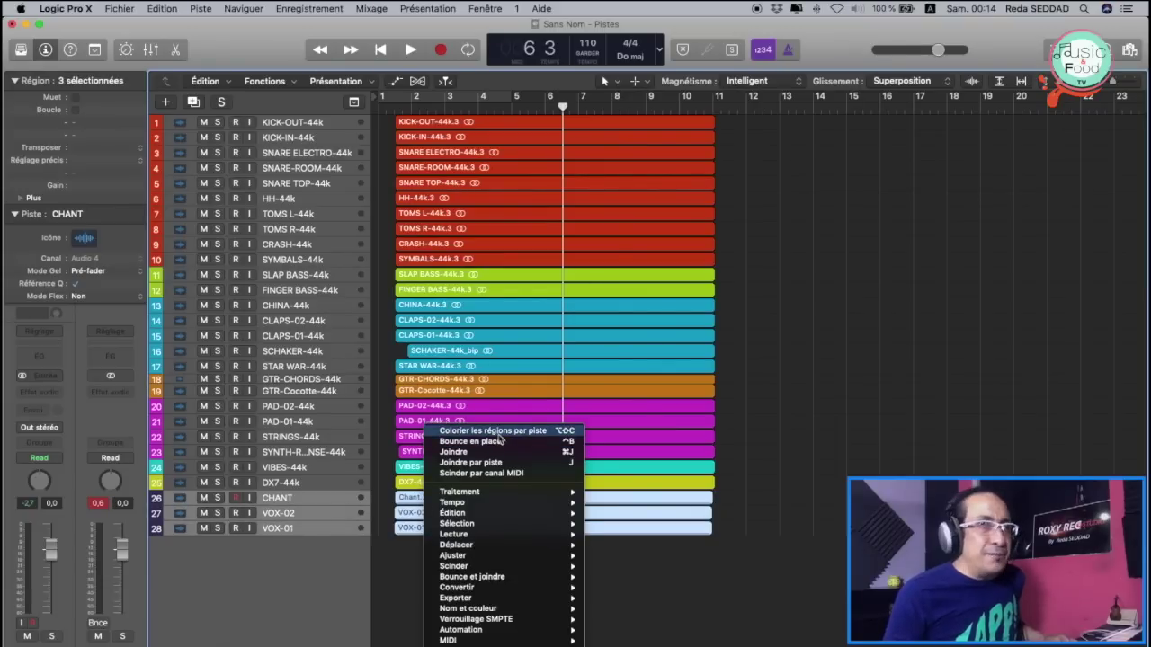
{"action": "left_click", "coordinate": [497, 435]}
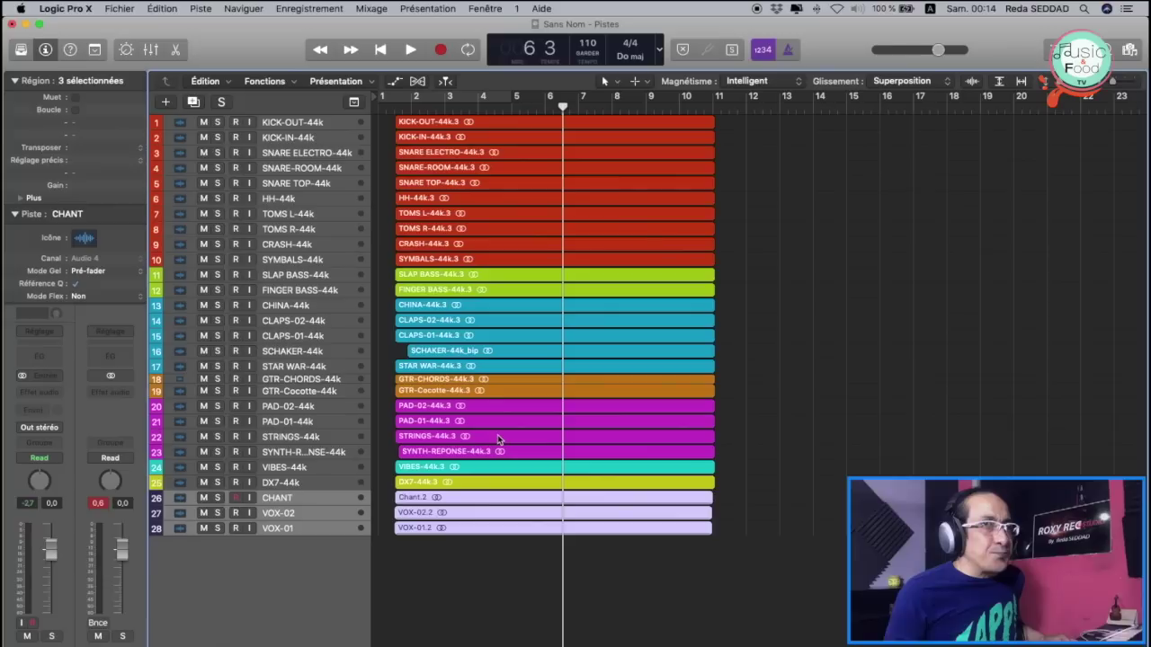
{"action": "left_click", "coordinate": [303, 501]}
{"action": "left_click", "coordinate": [304, 530]}
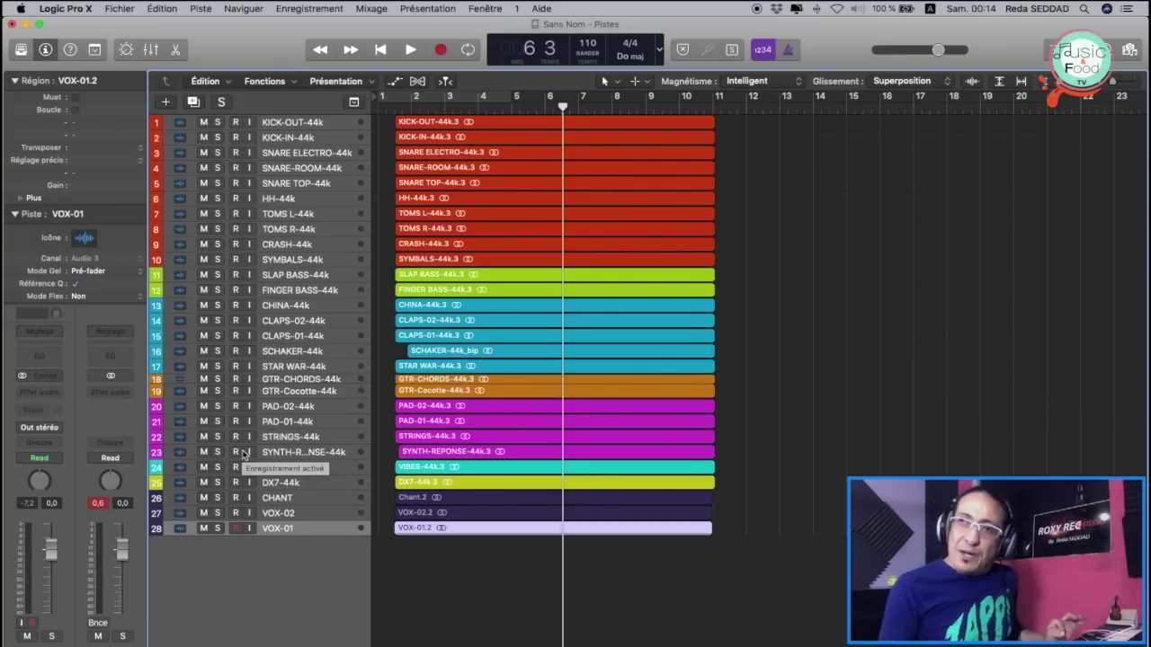
{"action": "left_click", "coordinate": [297, 138]}
{"action": "left_click", "coordinate": [750, 188]}
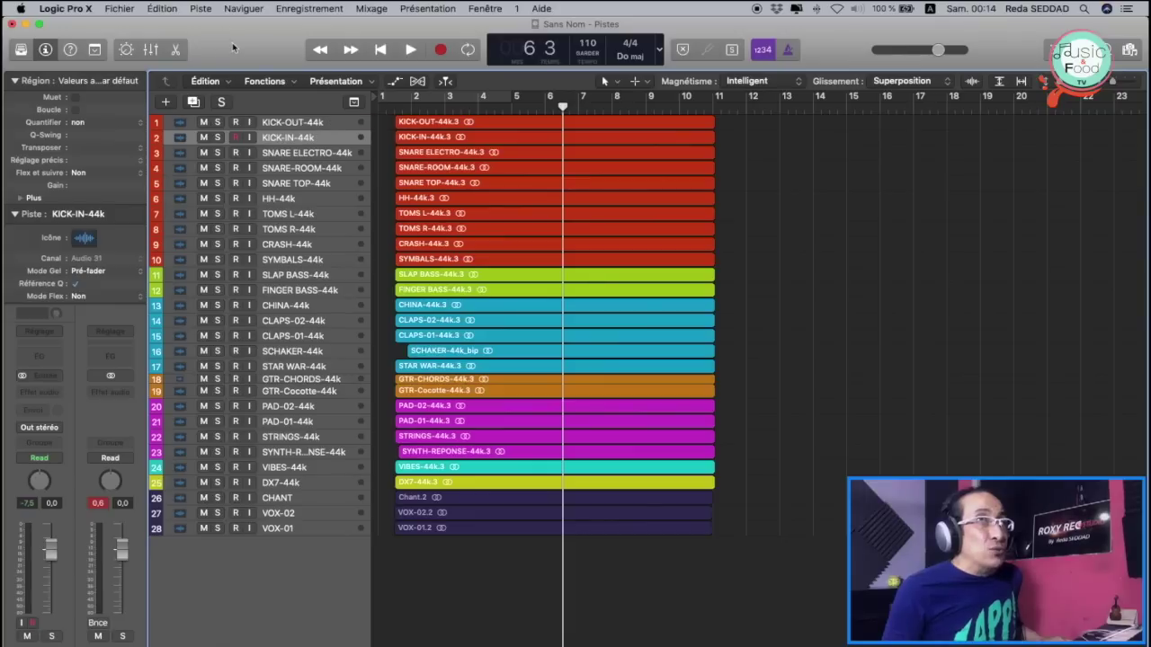
Step: Save the project under the name Mixage in the Mixage-Mastering folder on the ROXY STOKAGE drive
{"action": "left_click", "coordinate": [132, 11]}
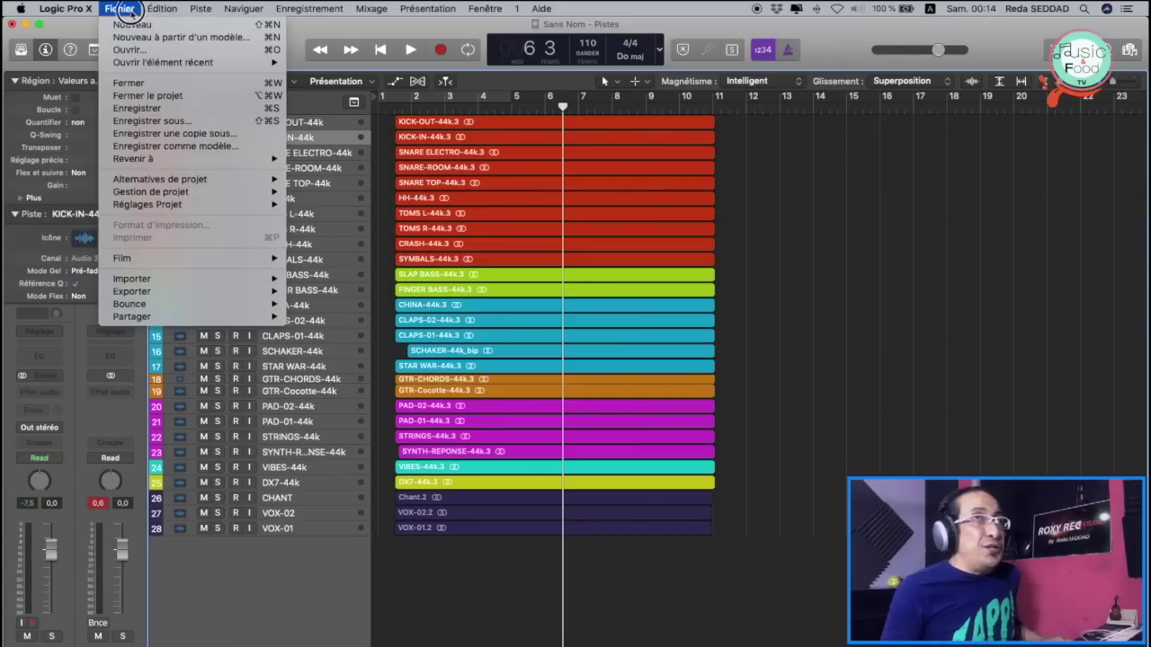
{"action": "left_click", "coordinate": [148, 121]}
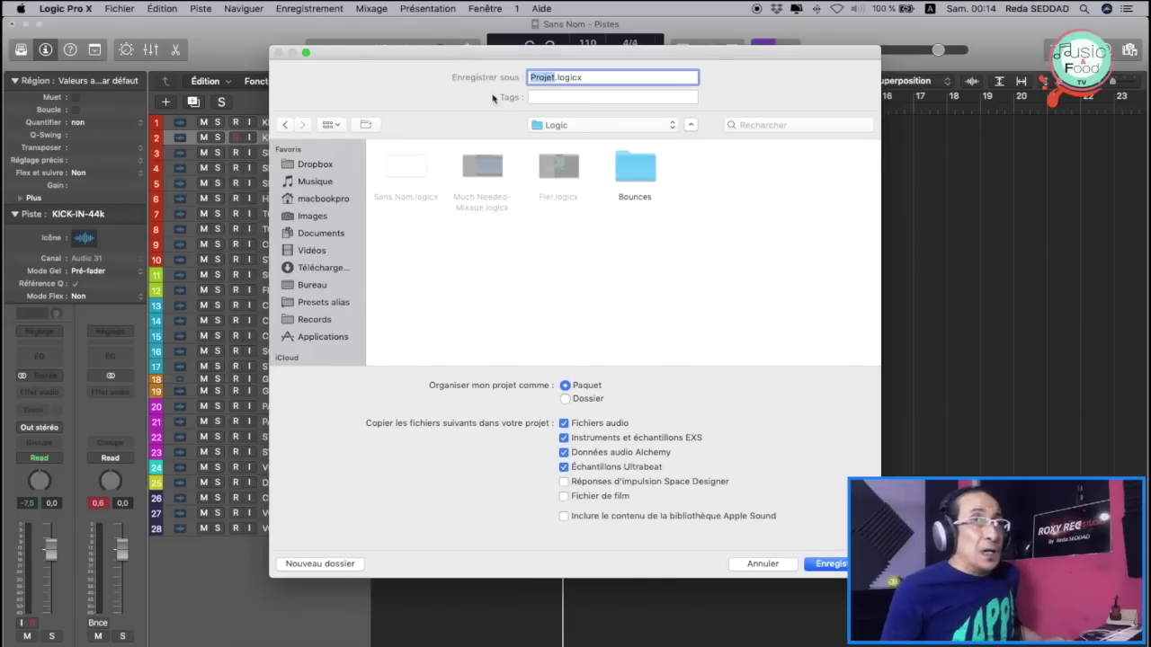
{"action": "type", "text": "Mixa"}
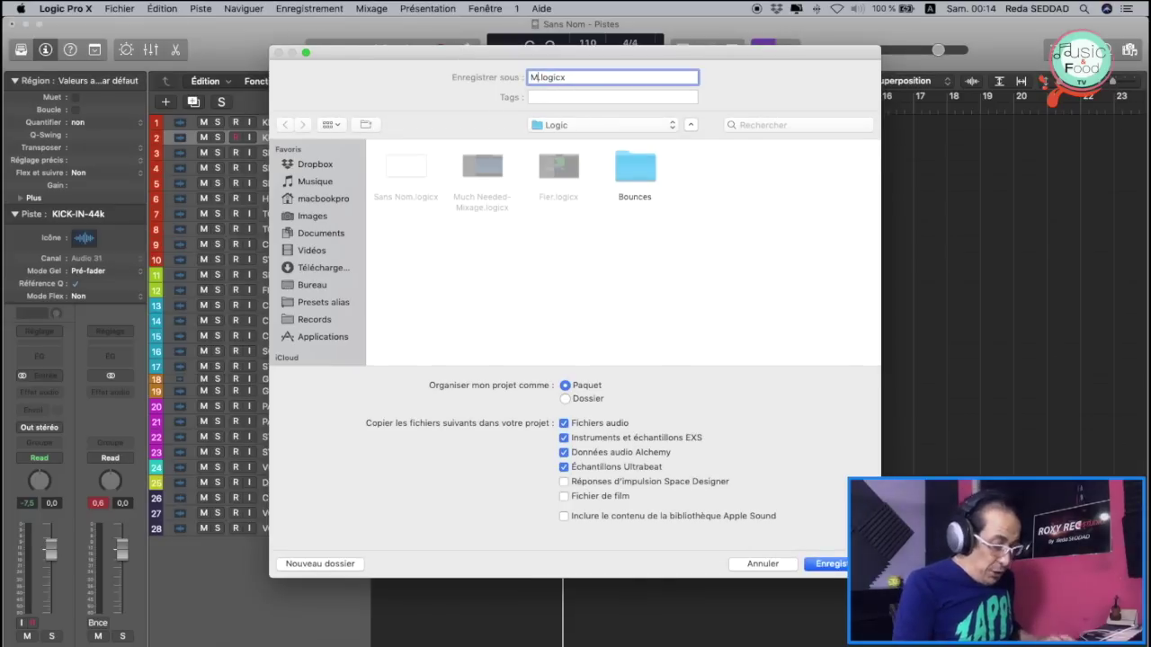
{"action": "type", "text": "ge"}
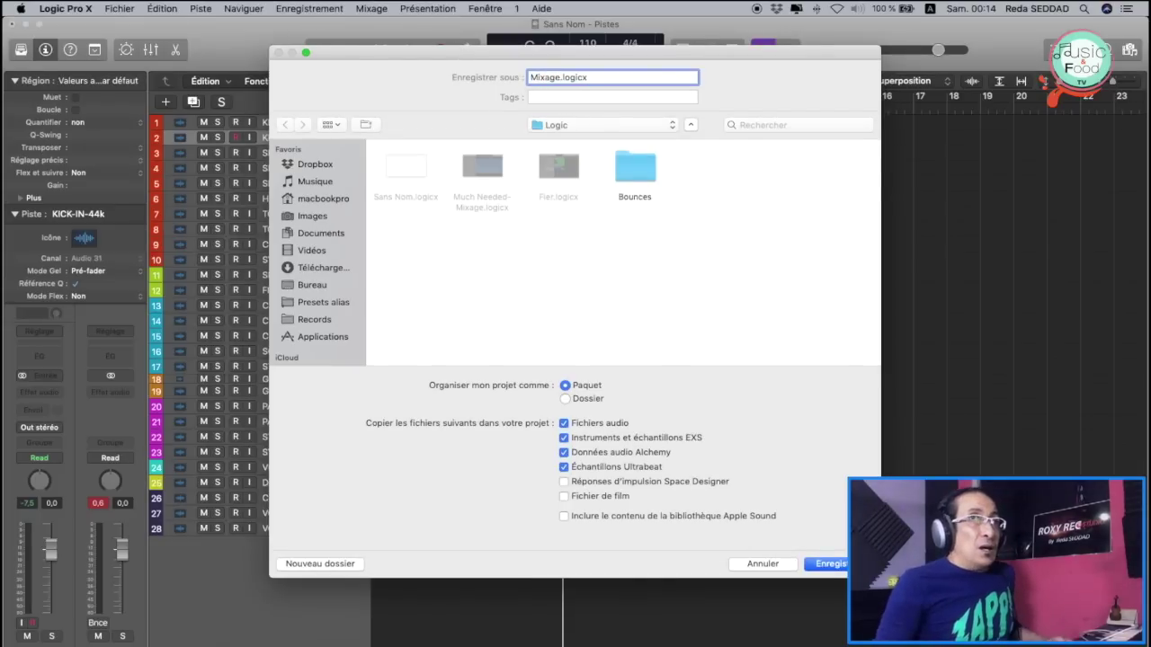
{"action": "scroll", "coordinate": [319, 261], "scroll_direction": "down", "scroll_amount": 5}
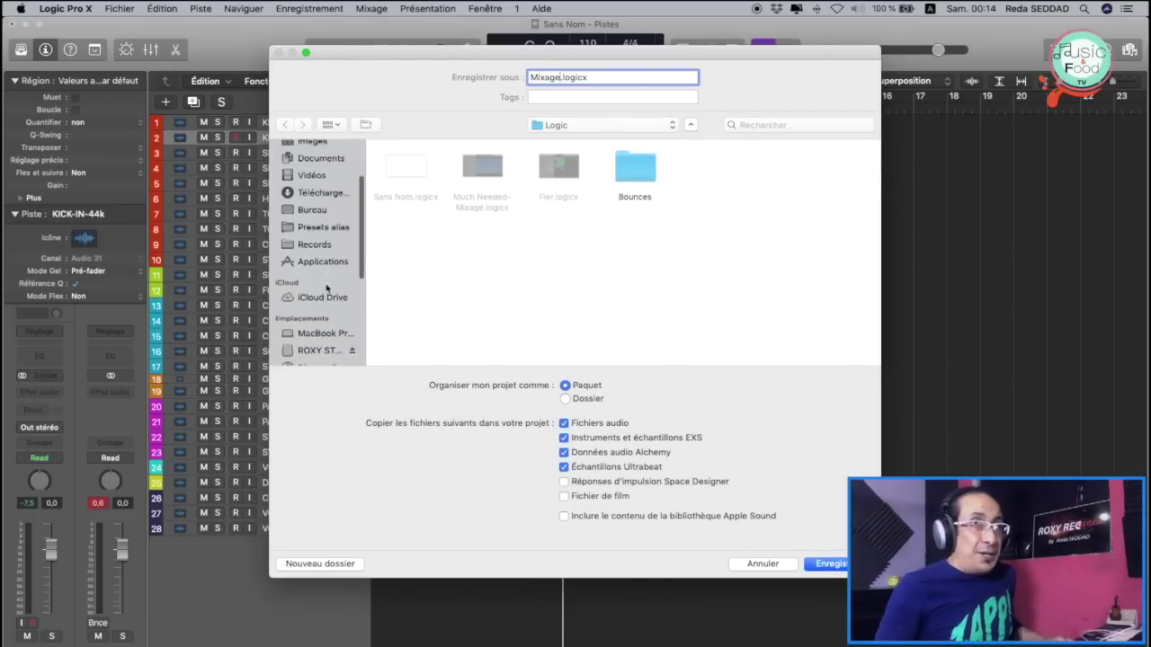
{"action": "left_click", "coordinate": [312, 232]}
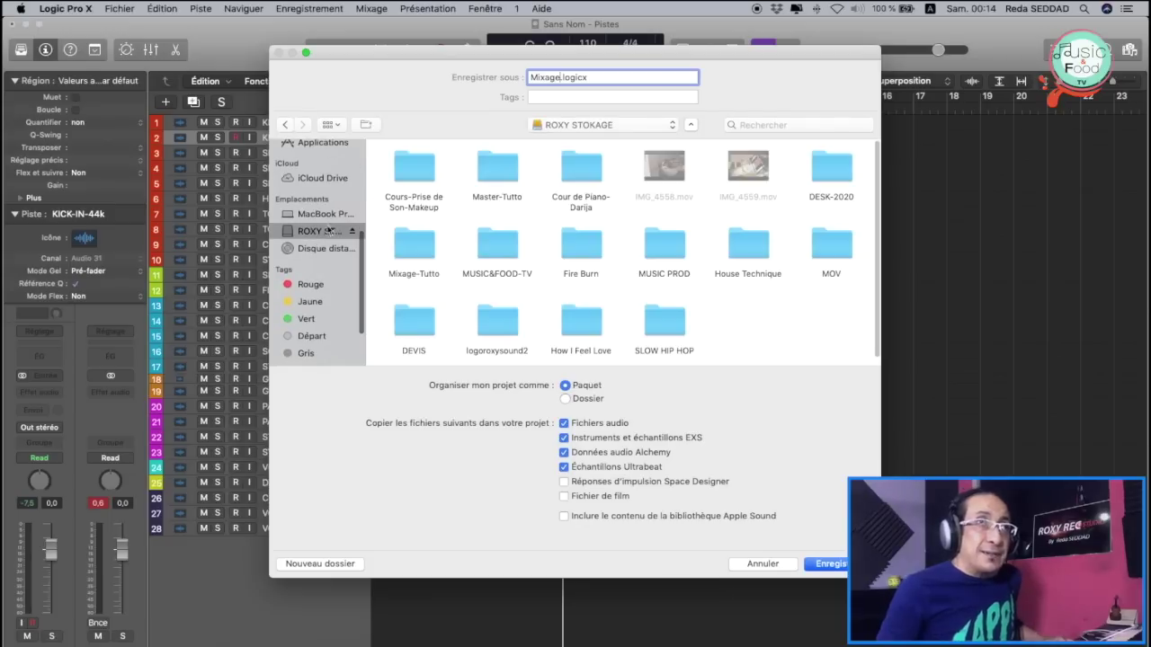
{"action": "double_click", "coordinate": [429, 166]}
{"action": "double_click", "coordinate": [417, 168]}
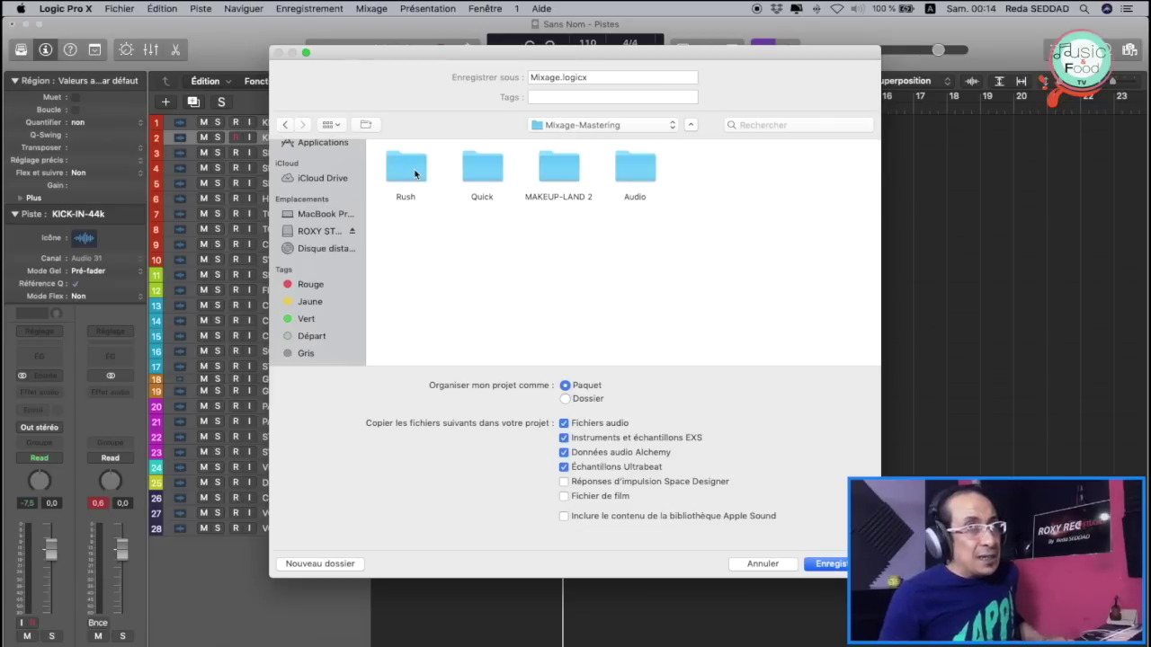
{"action": "left_click", "coordinate": [673, 229]}
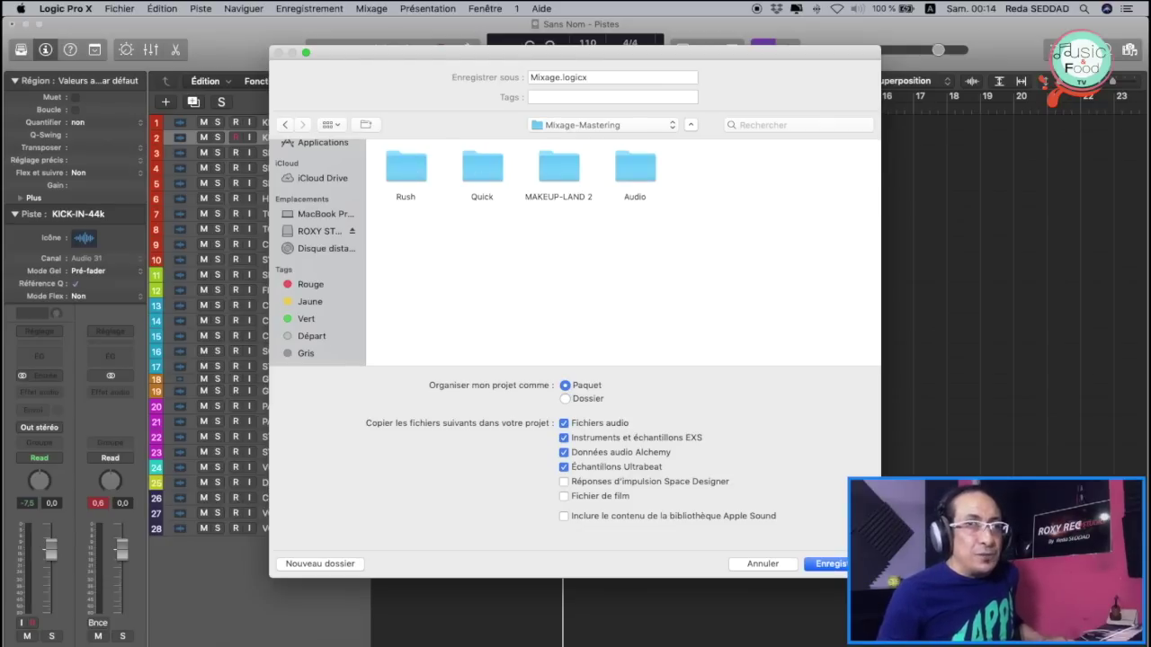
{"action": "key", "text": "Return"}
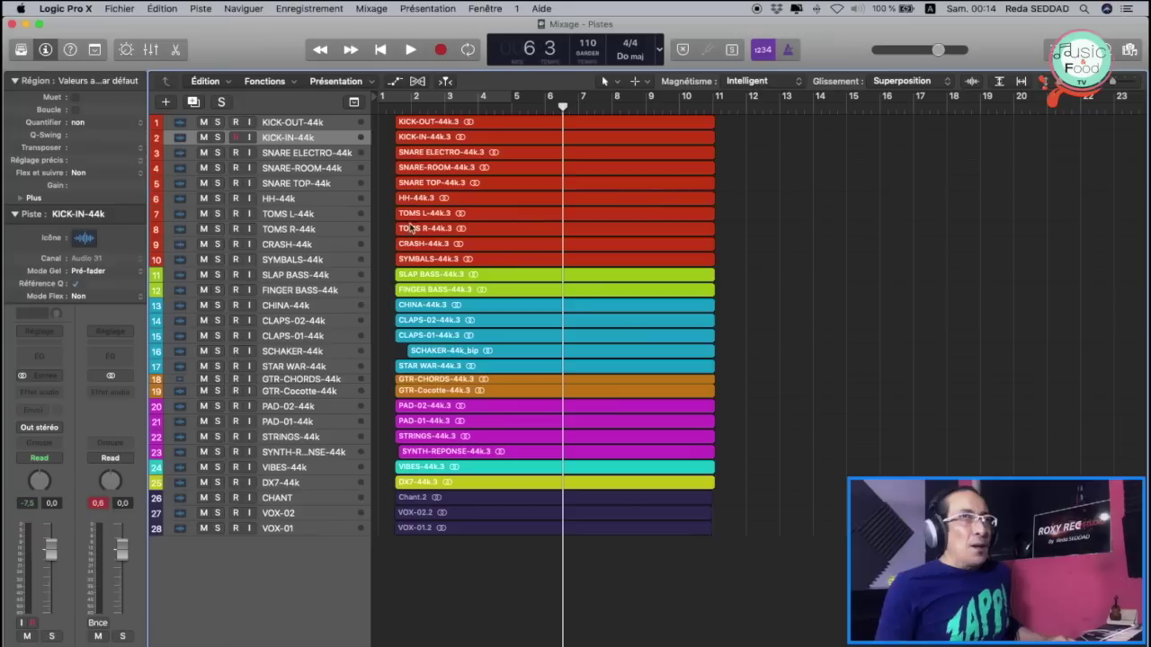
Step: Open the mixer in its own window, enlarge it to full screen width and greater height, and shift it slightly down
{"action": "left_click", "coordinate": [274, 123]}
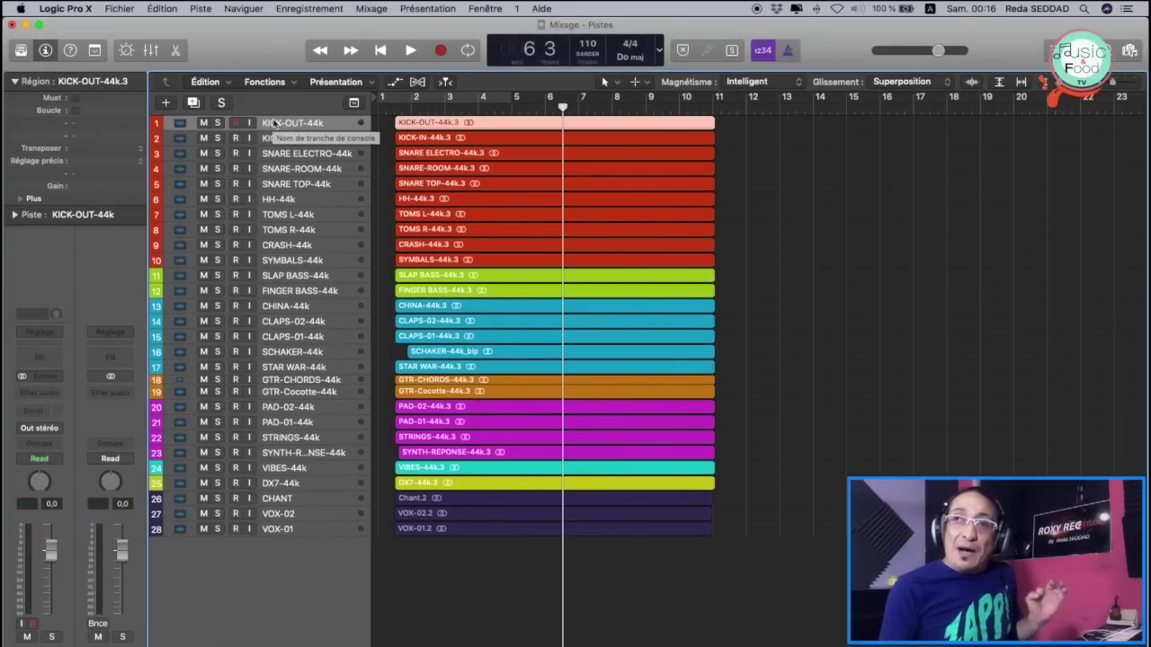
{"action": "left_click", "coordinate": [483, 9]}
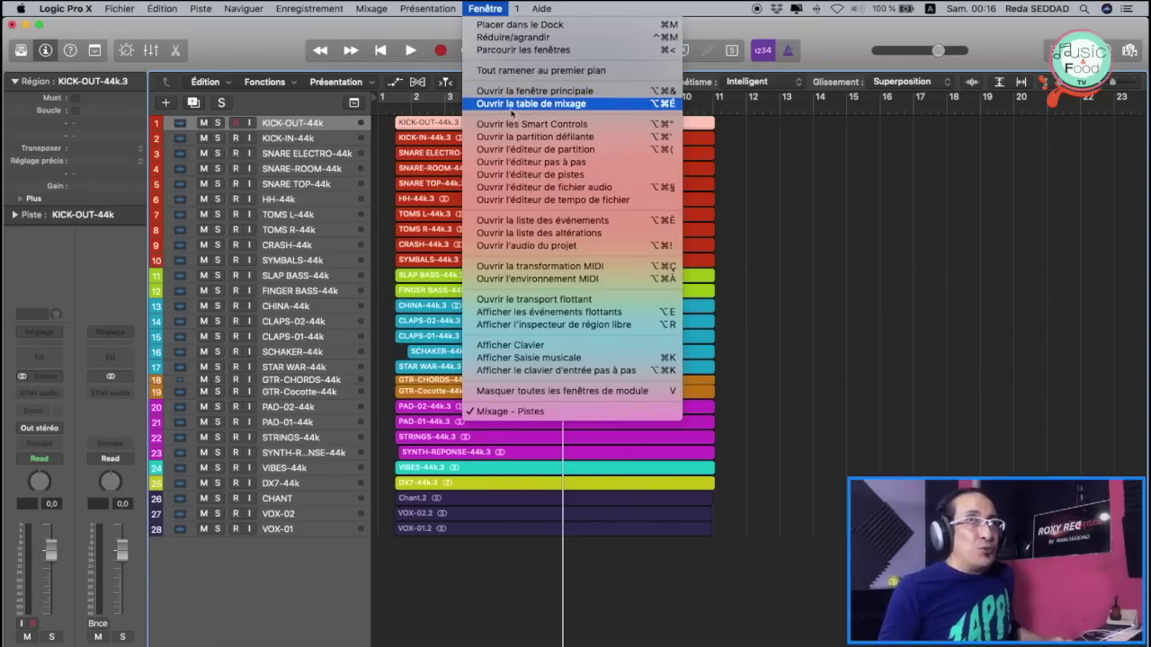
{"action": "left_click", "coordinate": [541, 105]}
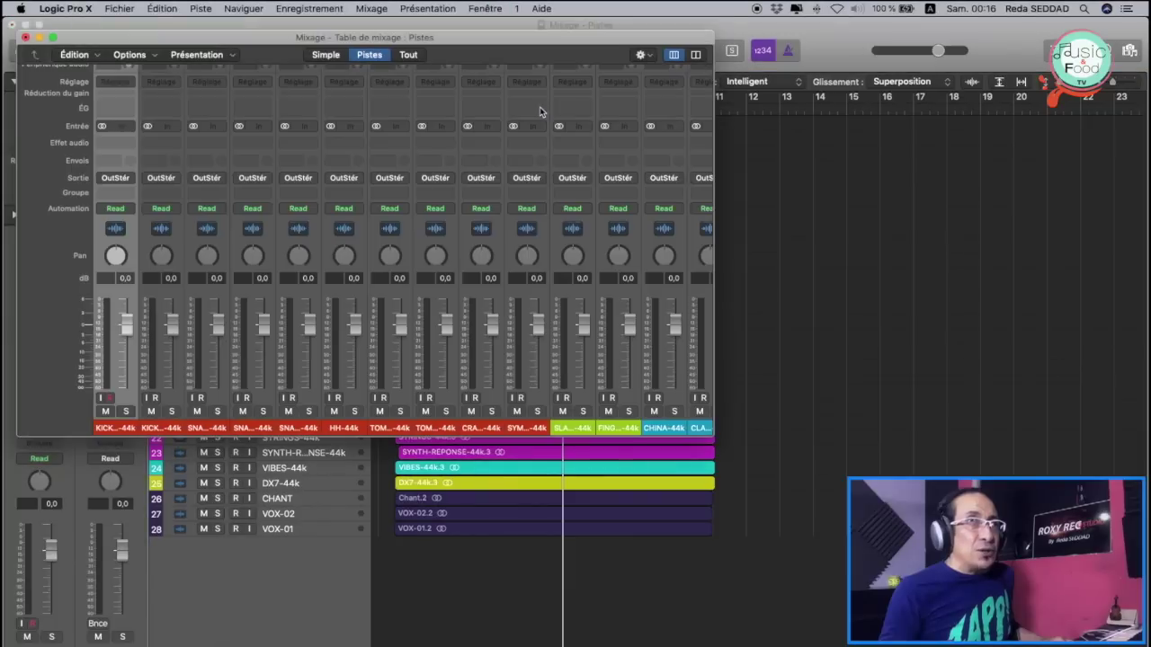
{"action": "left_click", "coordinate": [53, 38]}
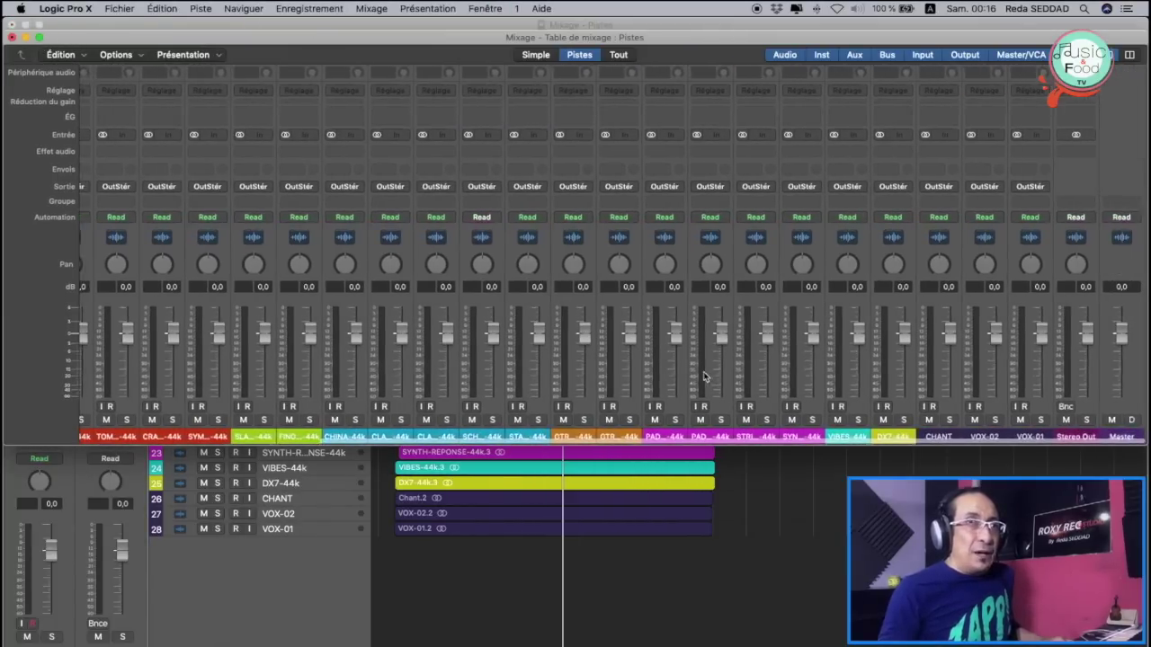
{"action": "left_click_drag", "start_coordinate": [646, 446], "coordinate": [642, 530]}
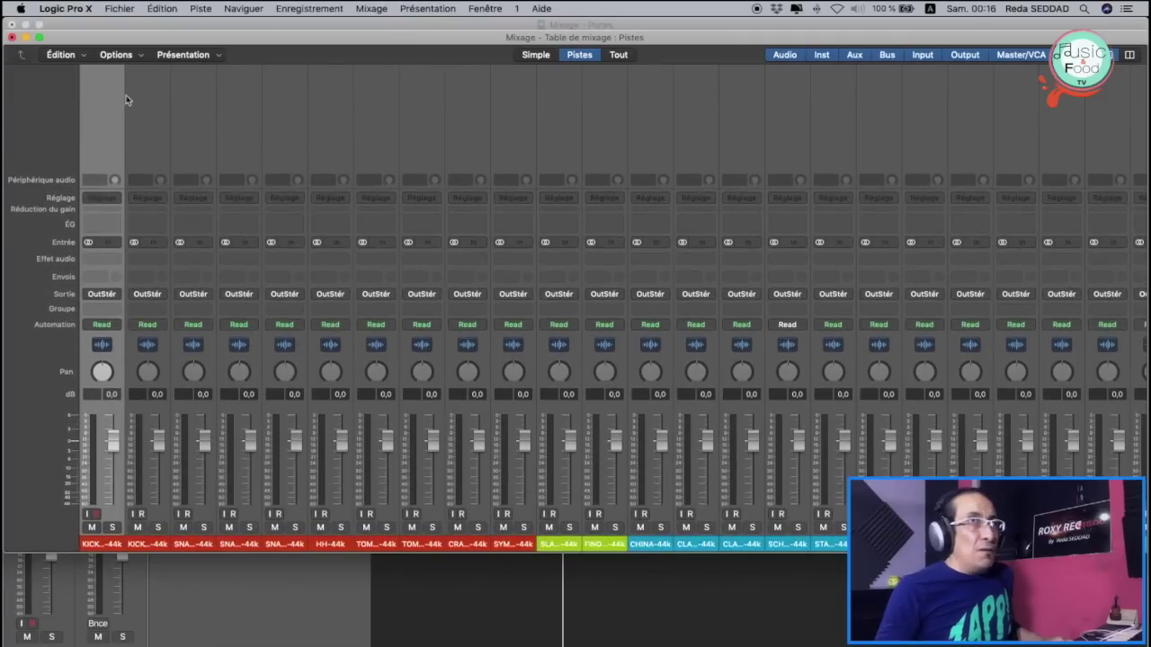
{"action": "mouse_move", "coordinate": [169, 45]}
{"action": "left_mouse_down"}
{"action": "mouse_move", "coordinate": [163, 33]}
{"action": "mouse_move", "coordinate": [162, 46]}
{"action": "left_mouse_up"}
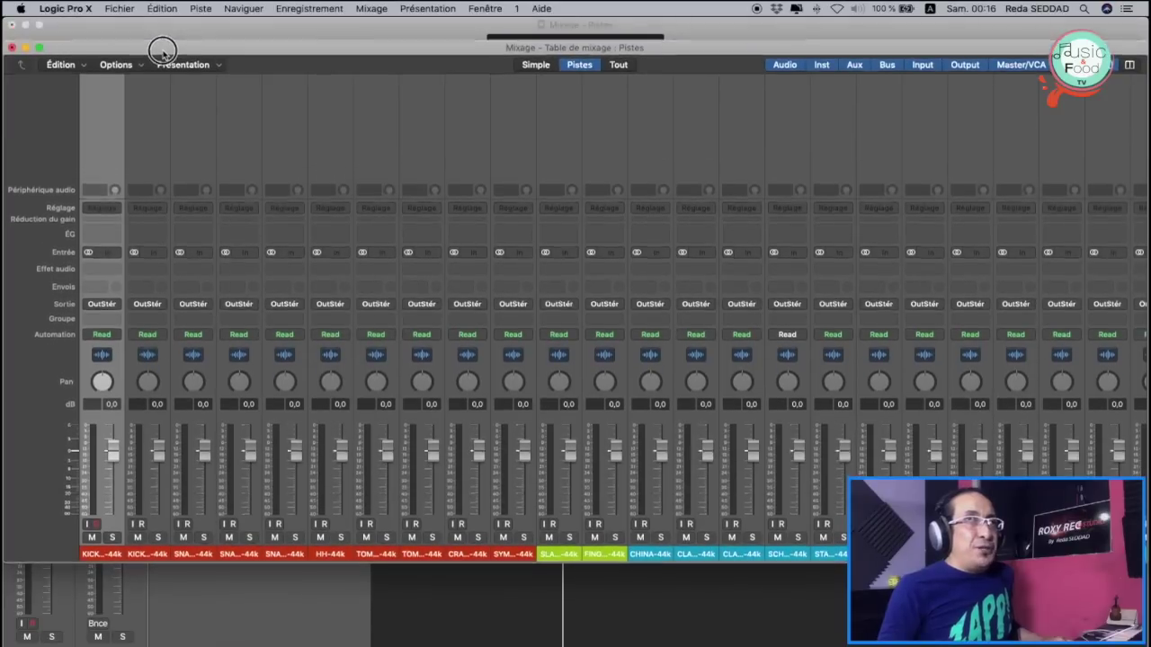
Step: Lock Screenset 1 with its tracks and mixer windows, and clear the region selection in the tracks area
{"action": "left_click", "coordinate": [518, 9]}
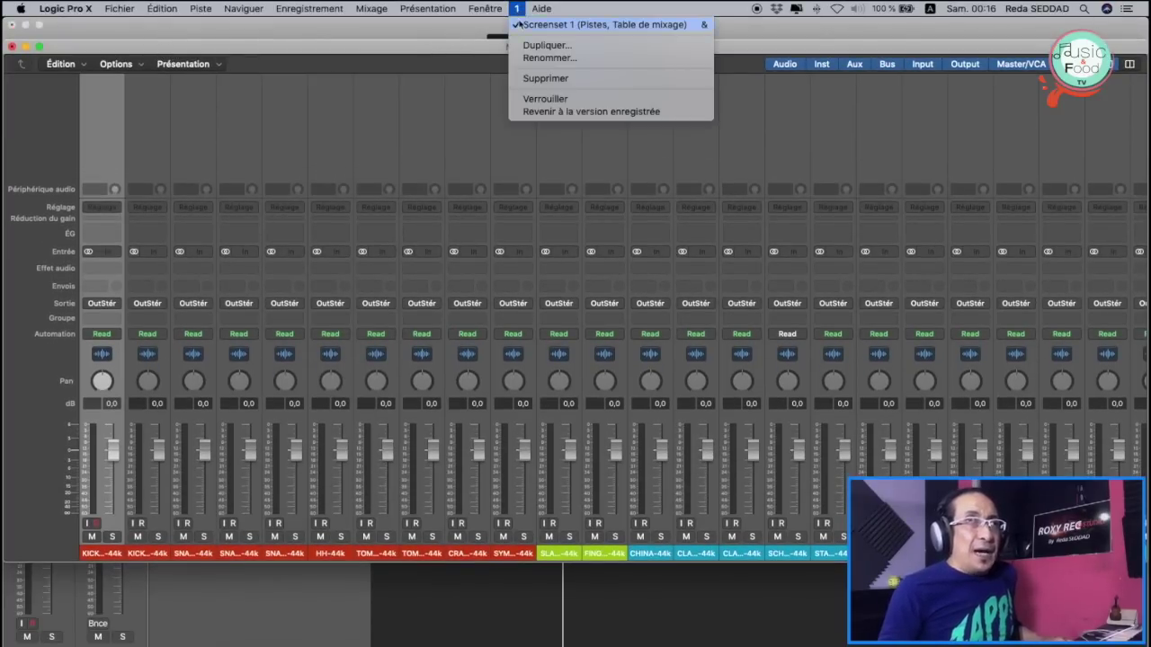
{"action": "left_click", "coordinate": [531, 102]}
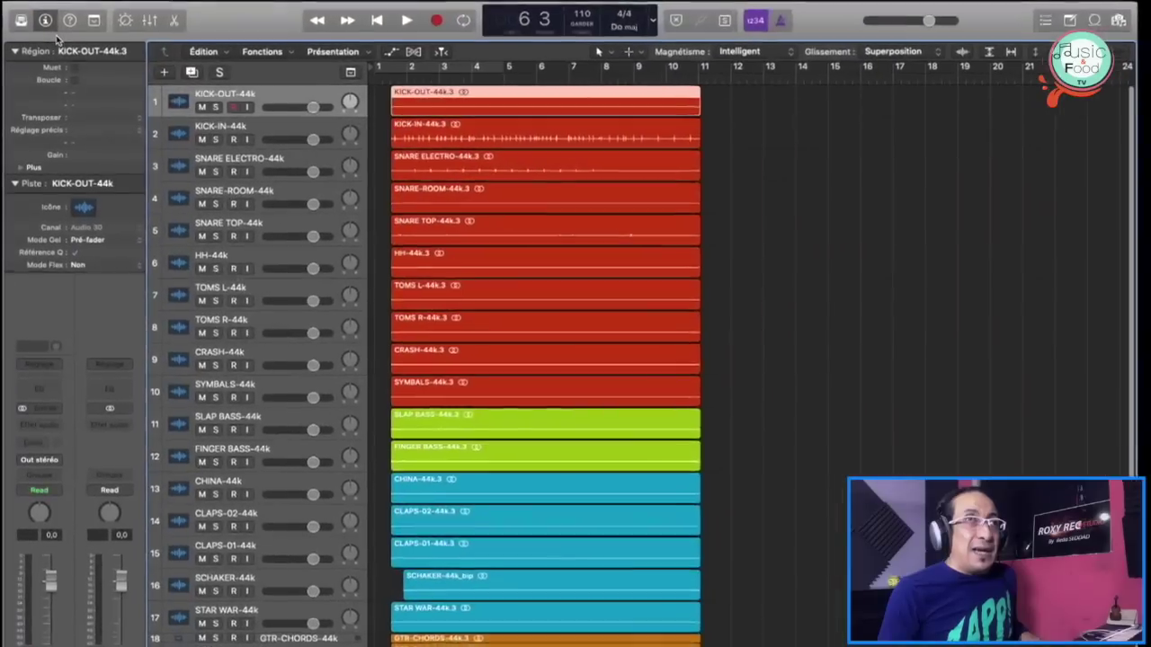
{"action": "left_click", "coordinate": [834, 213]}
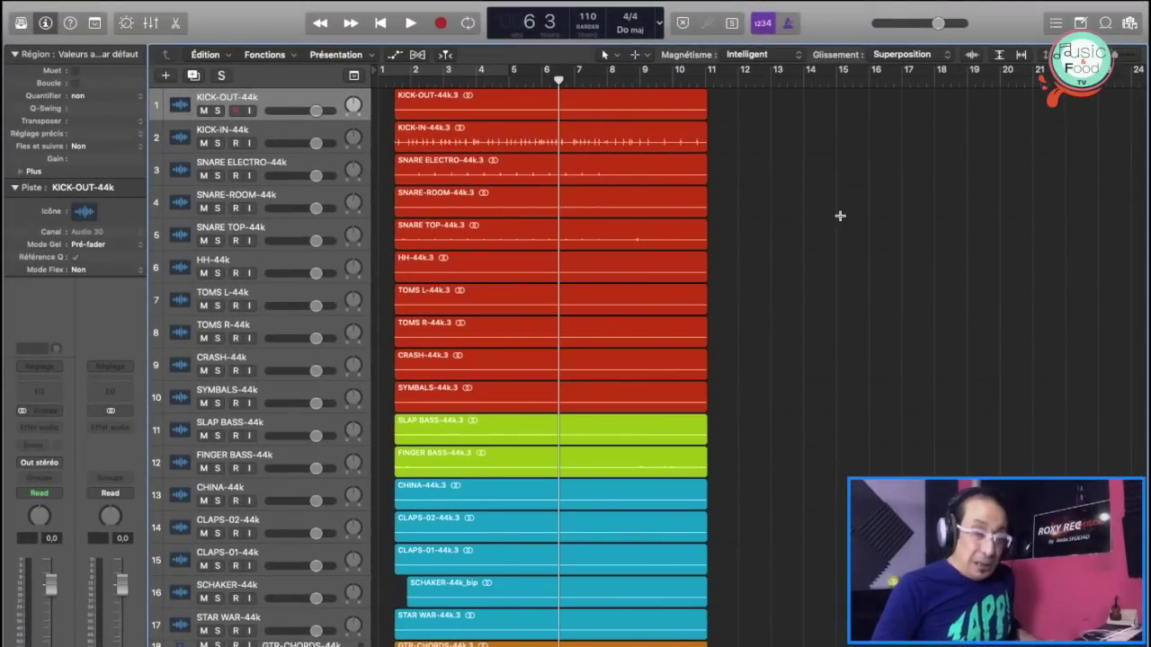
Step: Zoom the tracks area so all 28 tracks and their full regions fit, and lock Screenset 2 in this state
{"action": "key", "text": "super+Up"}
{"action": "key", "text": "super+Left"}
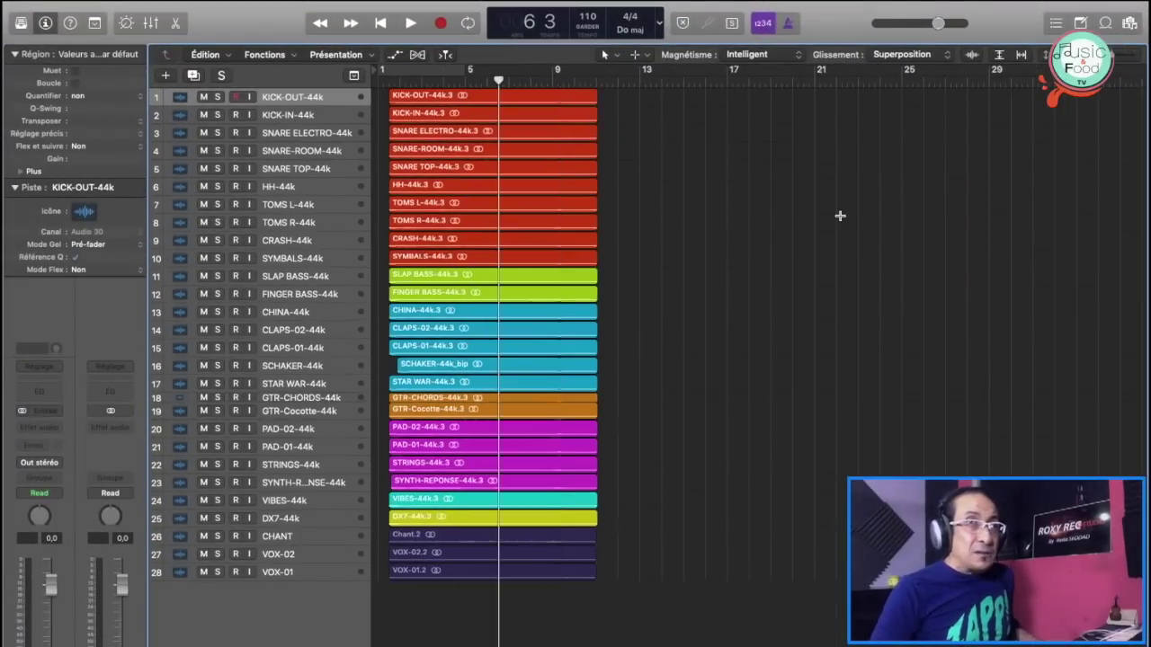
{"action": "key", "text": "super+Right"}
{"action": "key", "text": "super+Right"}
{"action": "key", "text": "super+Right"}
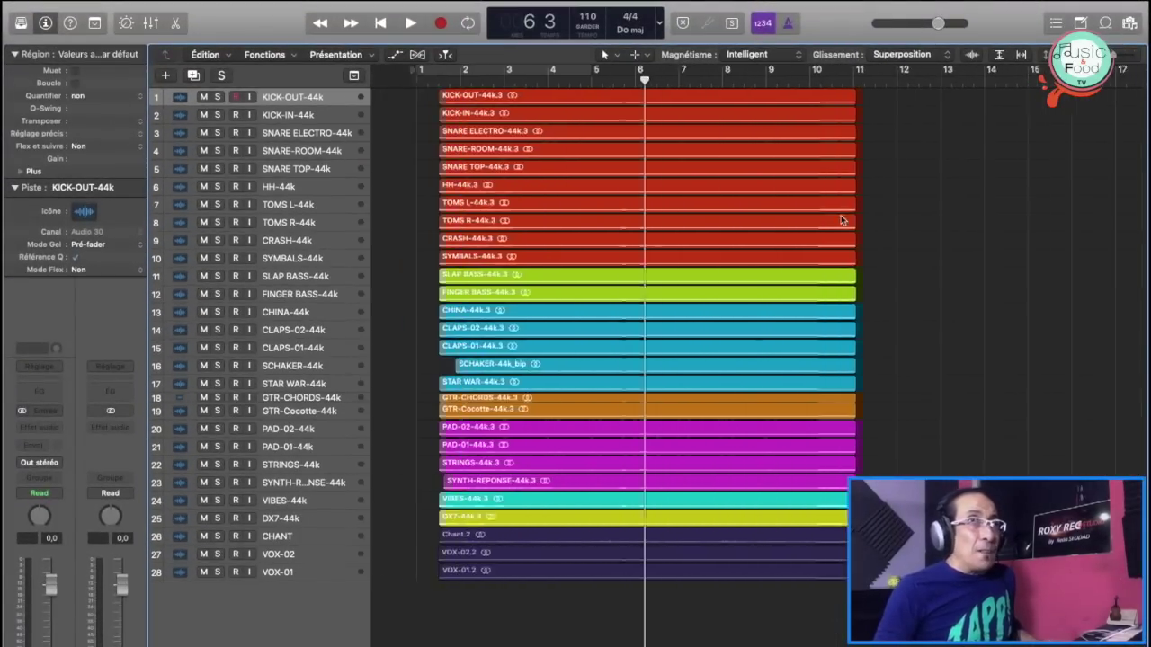
{"action": "mouse_move", "coordinate": [468, 8]}
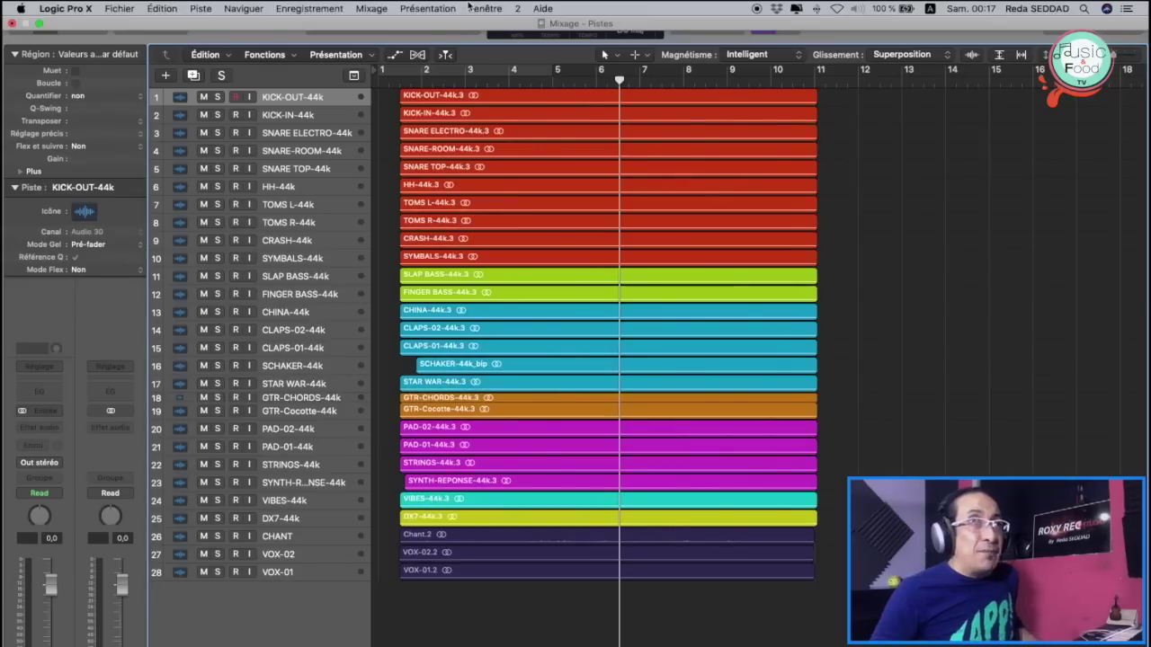
{"action": "left_click", "coordinate": [518, 9]}
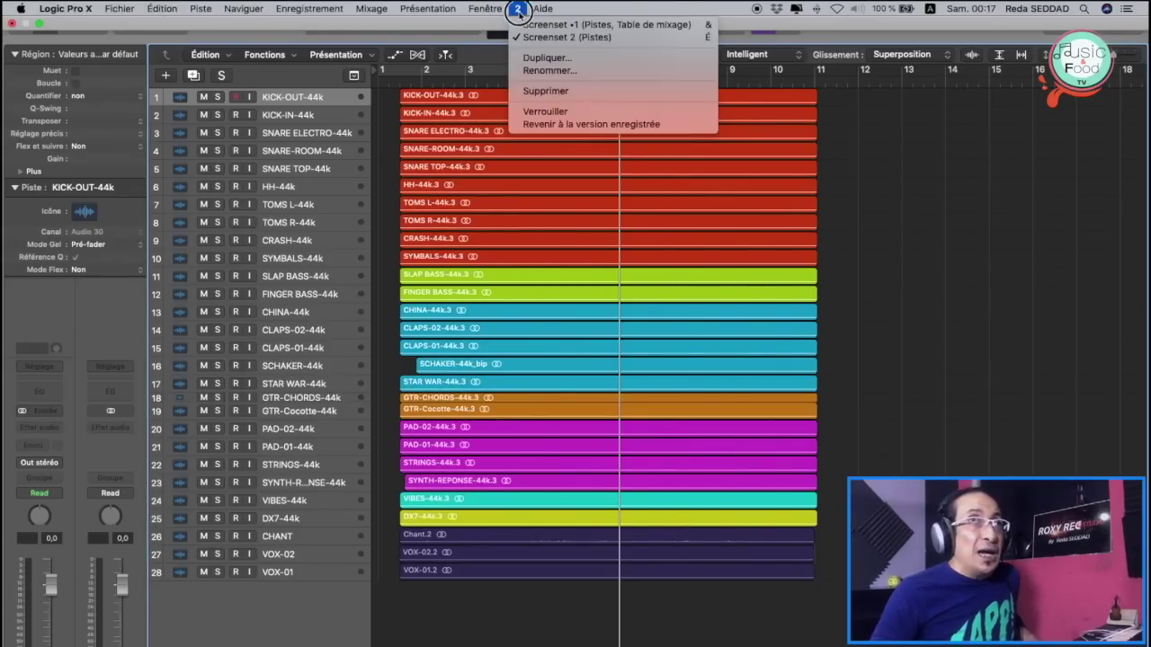
{"action": "left_click", "coordinate": [550, 113]}
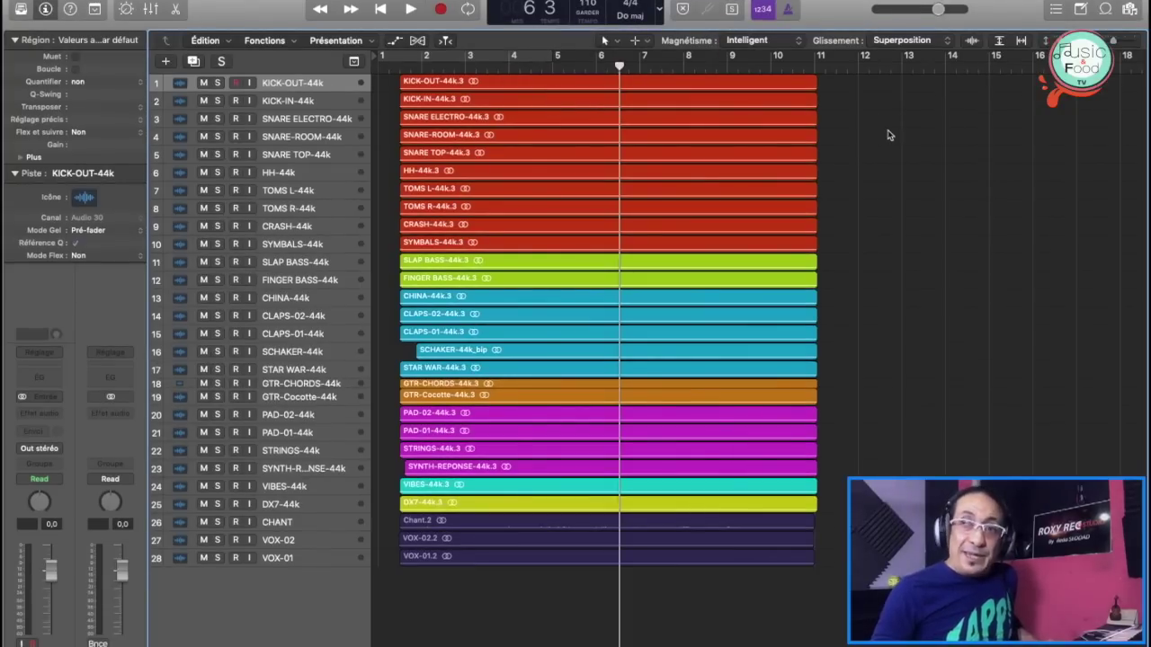
Step: Switch between the mixer and tracks views, return to the mixer, and play the song to examine the levels across all channels
{"action": "key", "text": "super+2"}
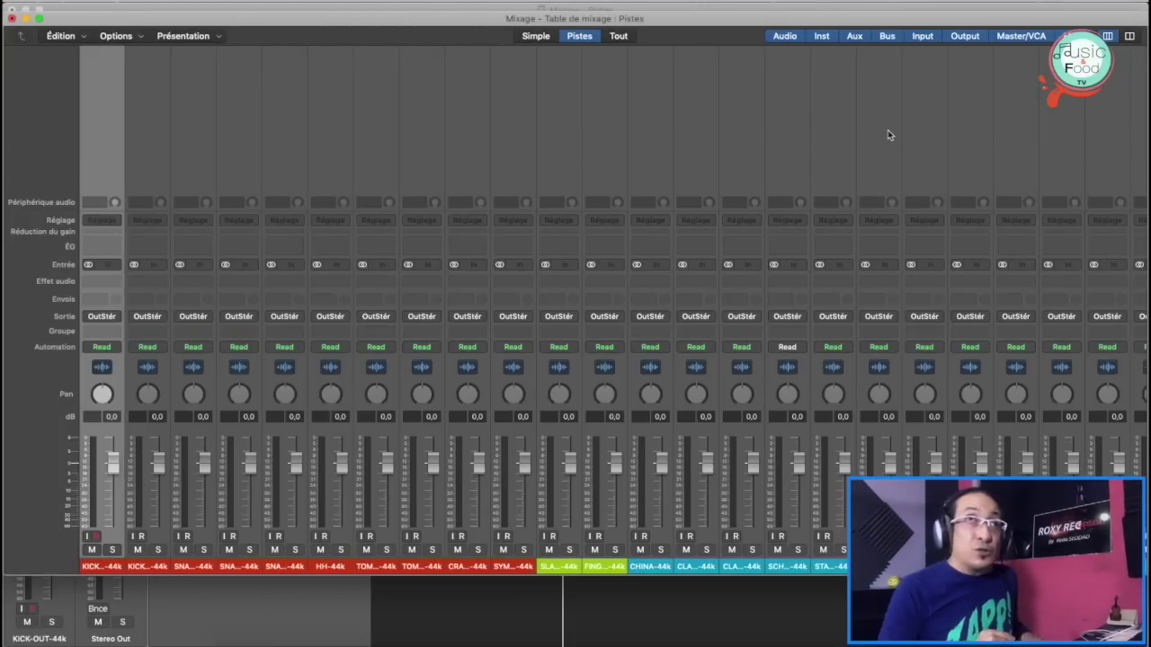
{"action": "key", "text": "super+1"}
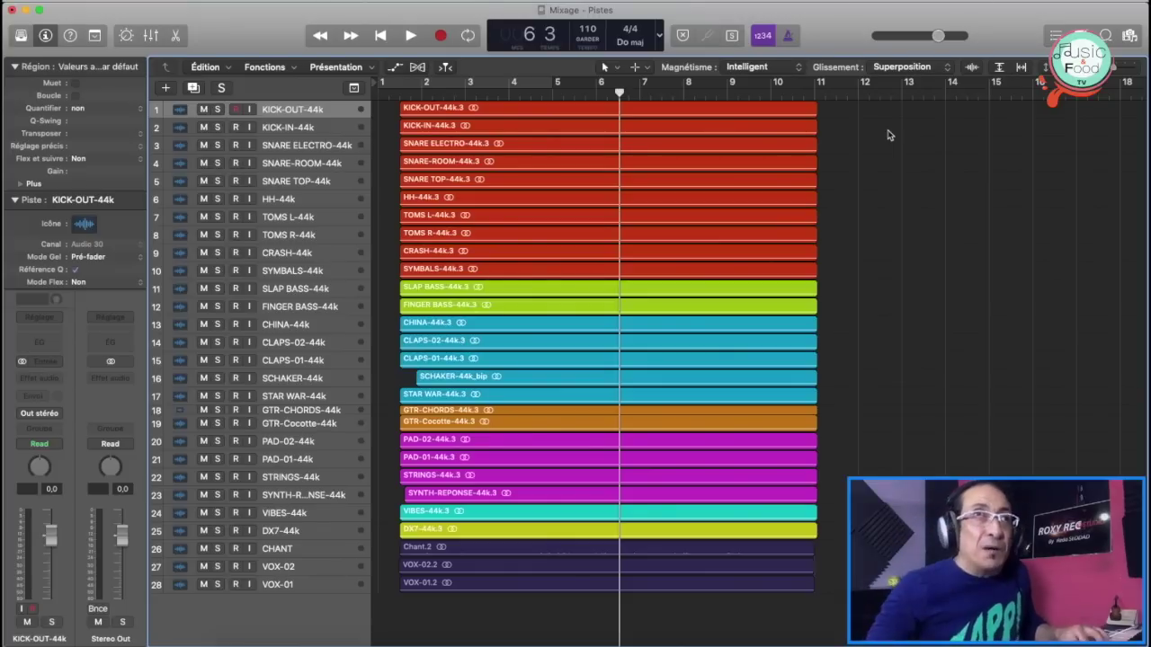
{"action": "key", "text": "cmd+2"}
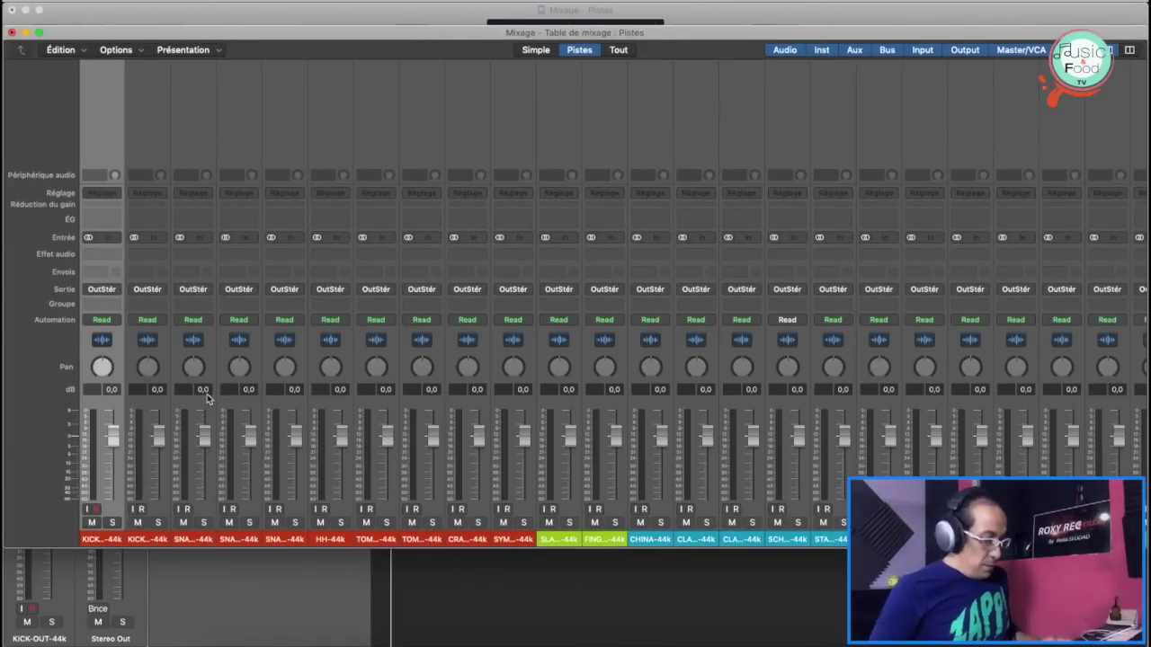
{"action": "key", "text": "space"}
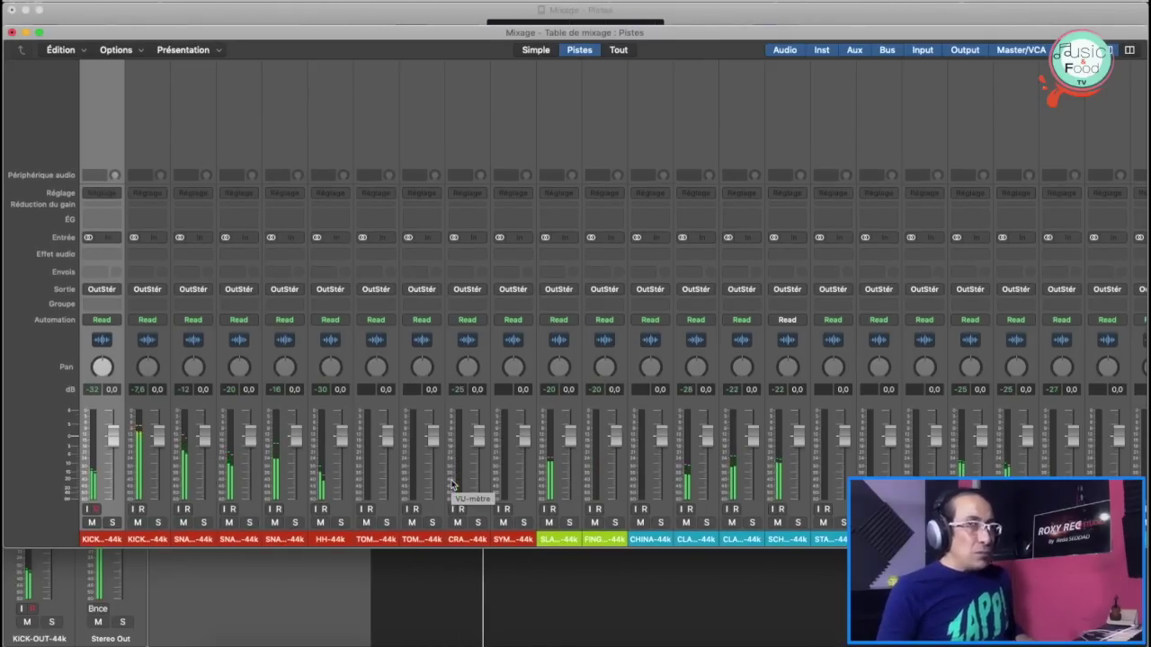
{"action": "scroll", "coordinate": [453, 486], "scroll_direction": "right", "scroll_amount": 2}
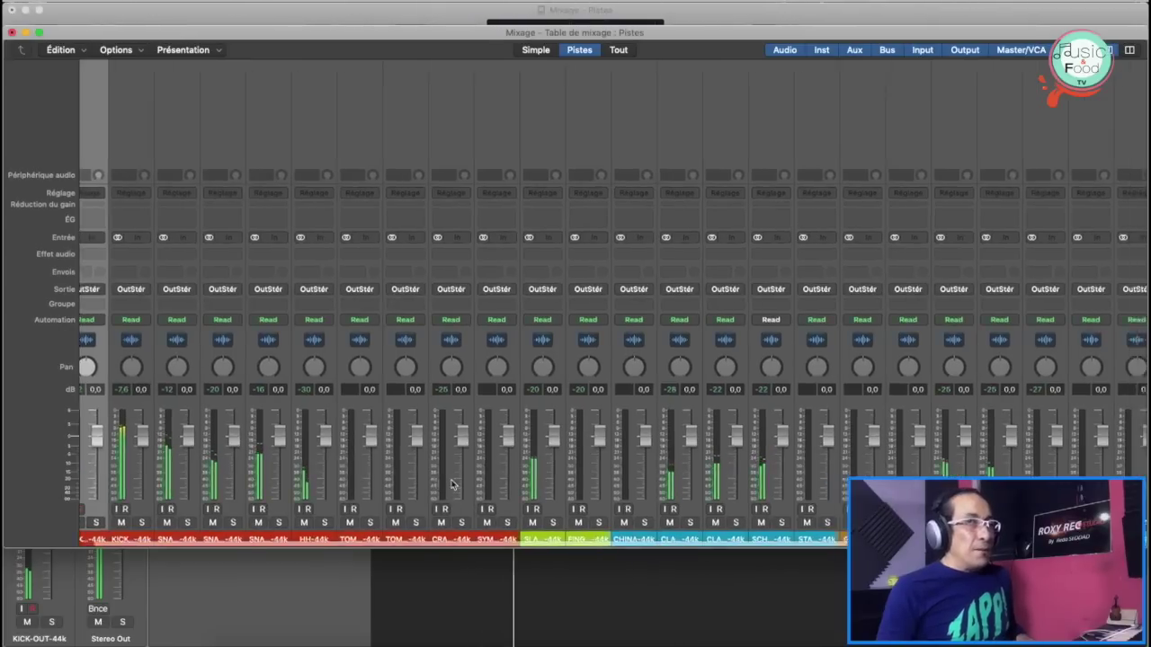
{"action": "scroll", "coordinate": [453, 486], "scroll_direction": "right", "scroll_amount": 10}
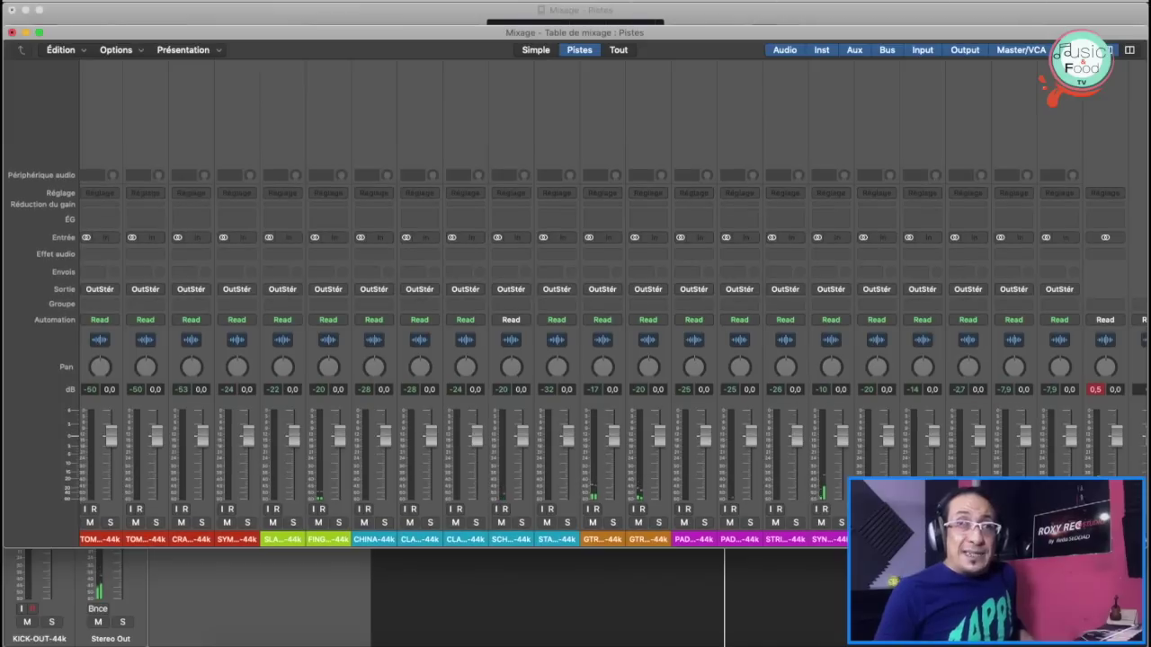
Step: Select all mixer channel strips and lower their volume faders together to -12.0 dB
{"action": "left_click", "coordinate": [1059, 117]}
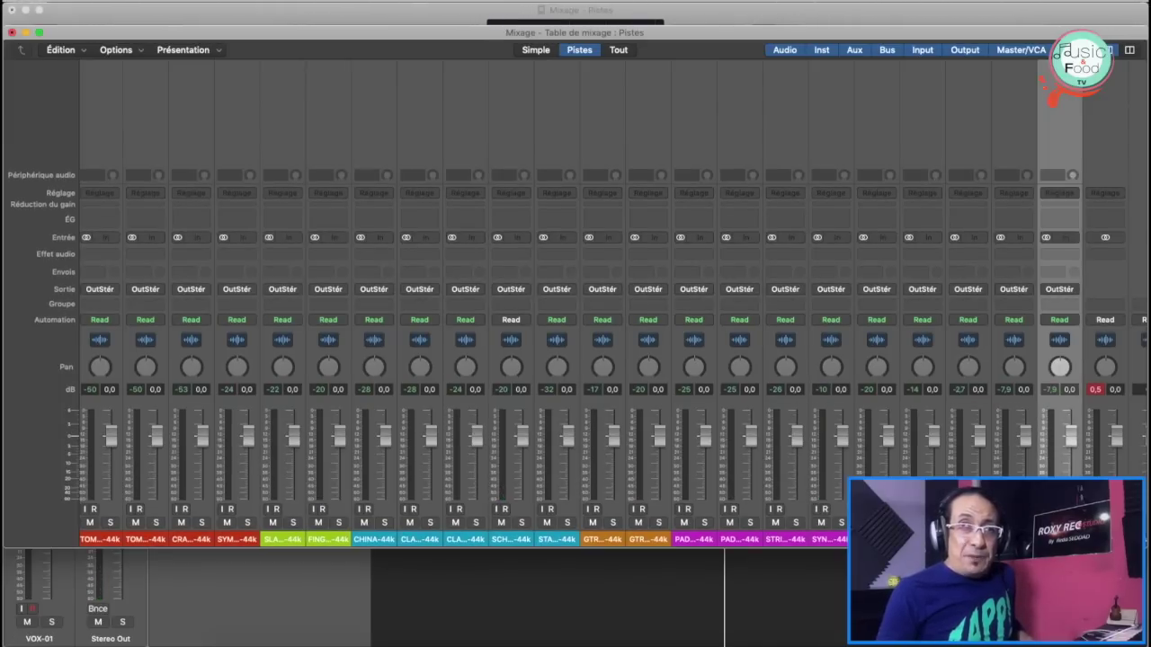
{"action": "scroll", "coordinate": [116, 486], "scroll_direction": "left", "scroll_amount": 5}
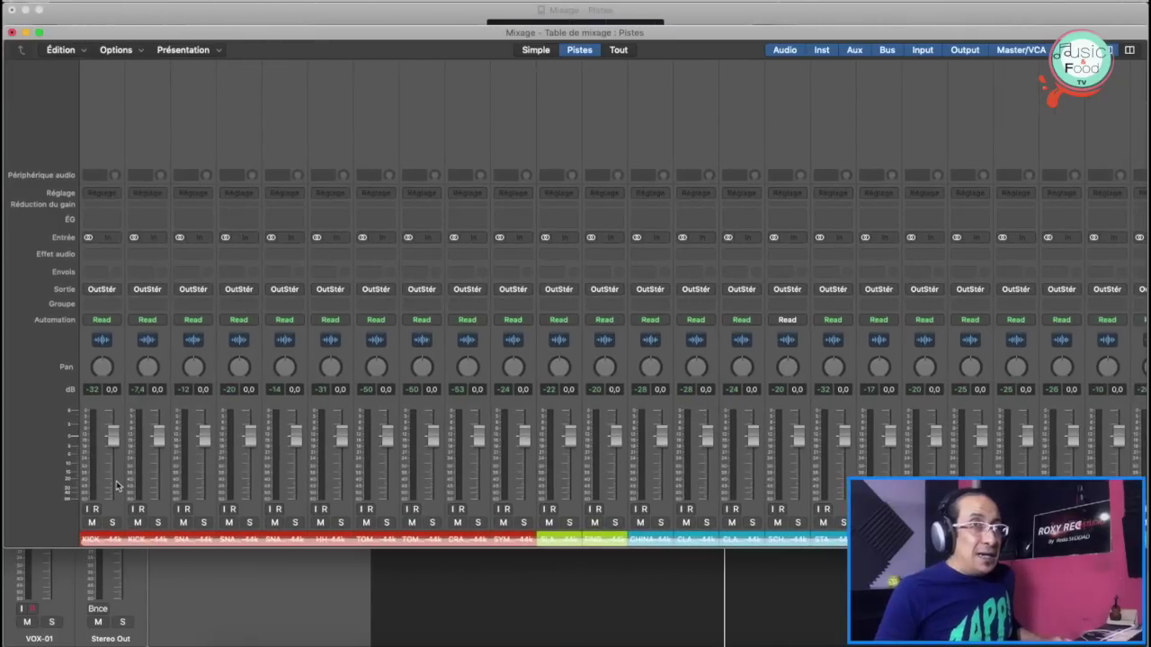
{"action": "key", "text": "super+a"}
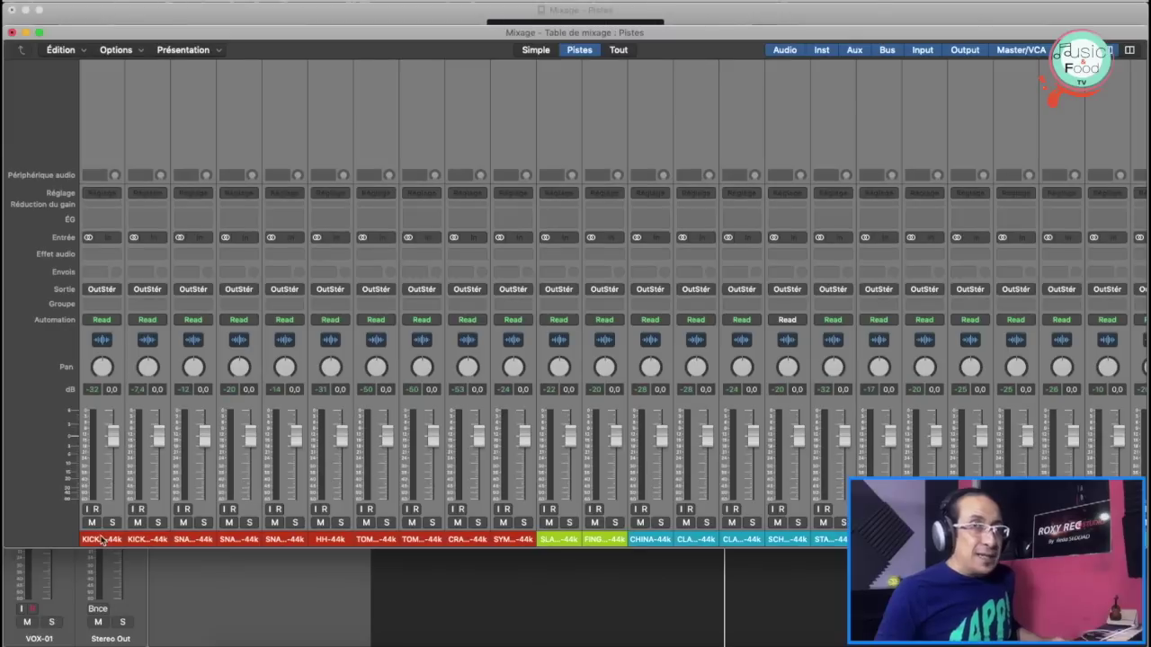
{"action": "left_click_drag", "start_coordinate": [113, 436], "coordinate": [115, 490]}
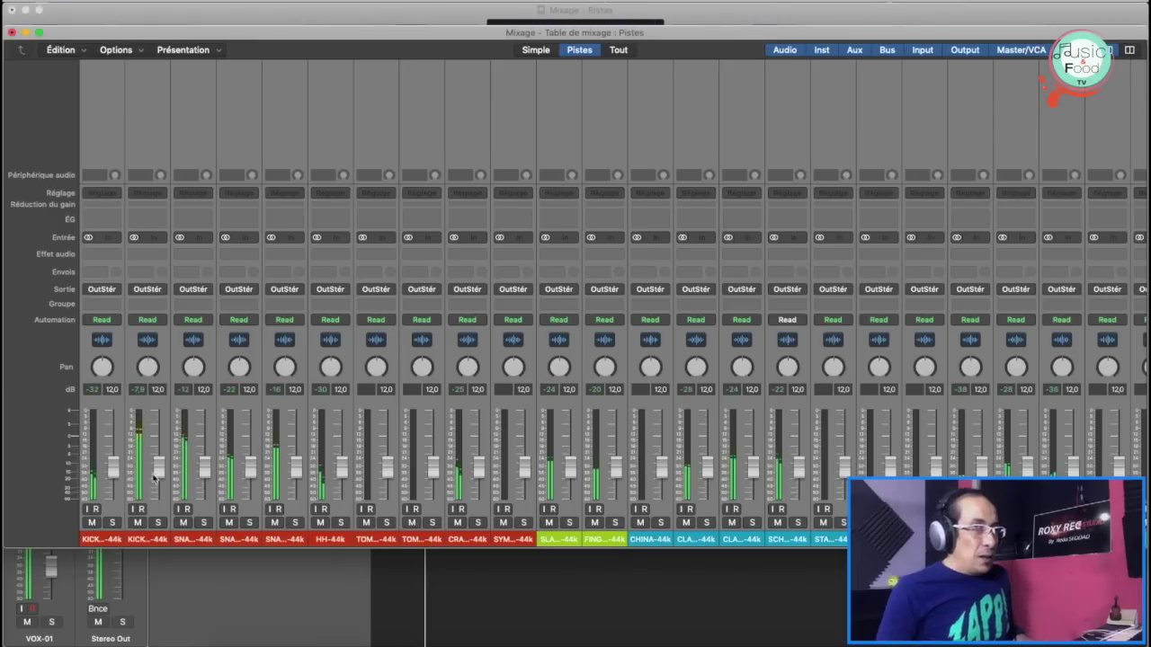
Step: Select the KICK-OUT and KICK-IN channels, raise their volume together to -3.3 dB, and restart playback
{"action": "left_click", "coordinate": [127, 540]}
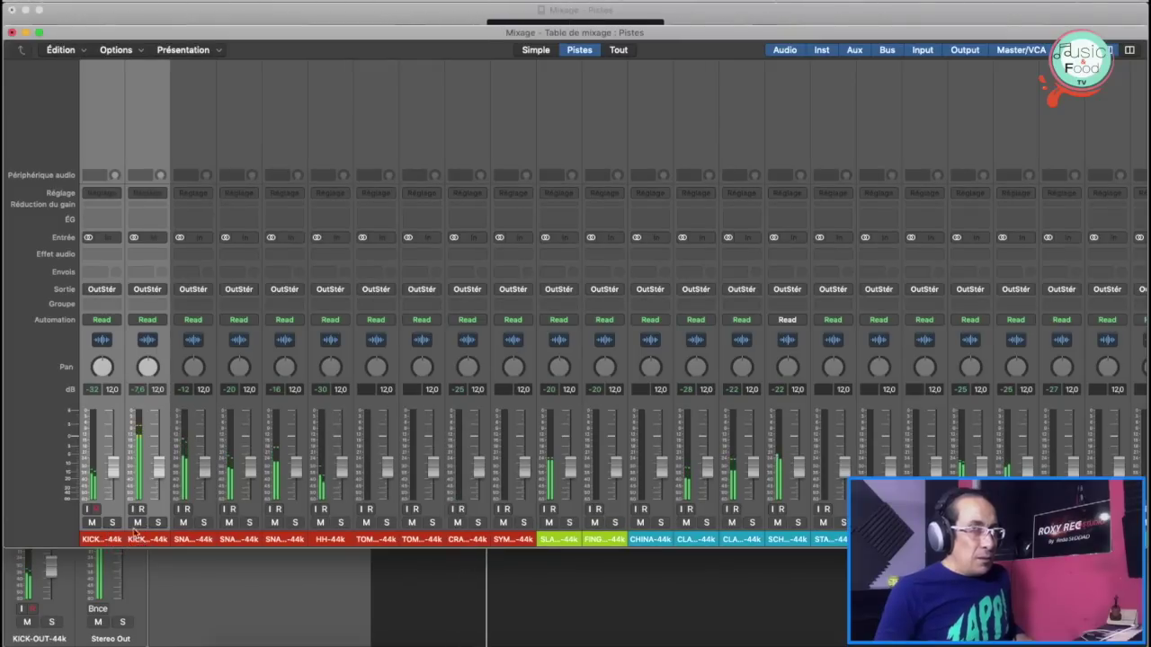
{"action": "left_click_drag", "start_coordinate": [113, 468], "coordinate": [113, 437]}
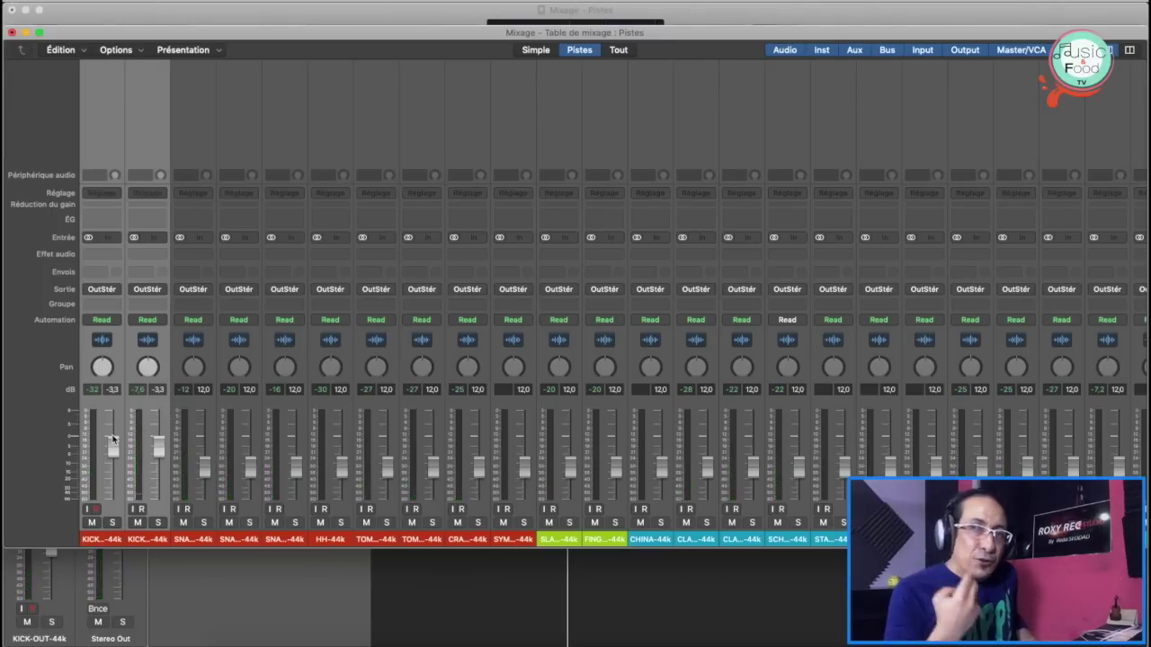
{"action": "key", "text": "space"}
{"action": "key", "text": "space"}
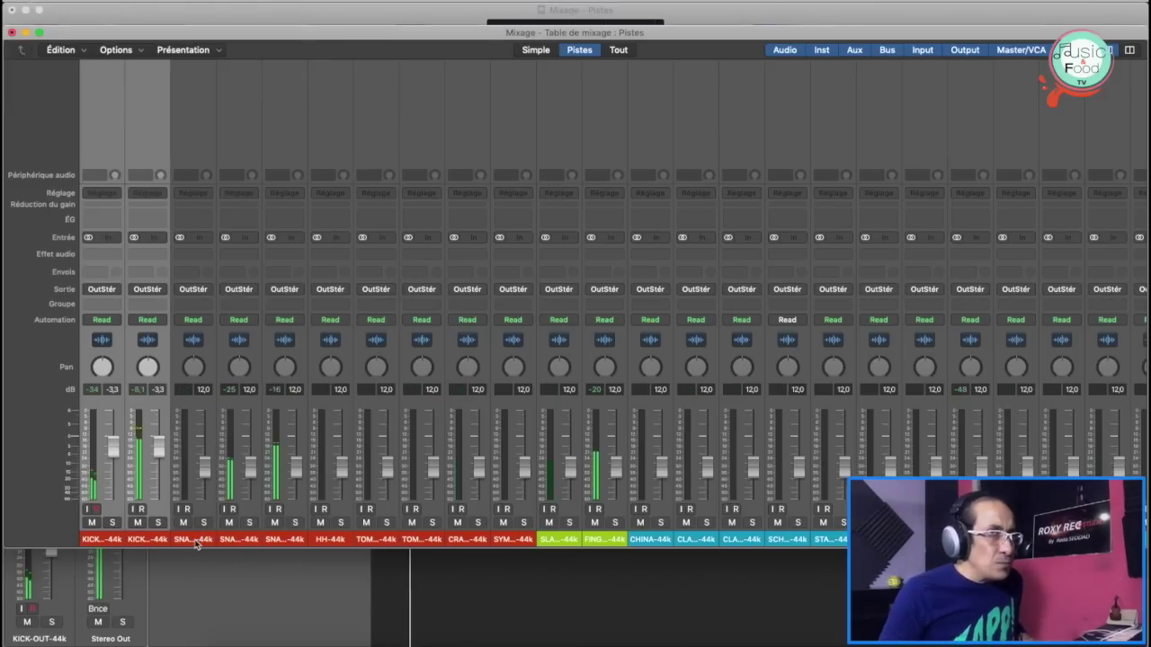
Step: Solo the SNARE ELECTRO and SNARE-ROOM channels and set their volumes to -4.6 dB and -1.6 dB
{"action": "left_click", "coordinate": [205, 523]}
{"action": "left_click", "coordinate": [205, 523]}
{"action": "left_click_drag", "start_coordinate": [208, 475], "coordinate": [205, 450]}
{"action": "left_click", "coordinate": [249, 524]}
{"action": "left_click_drag", "start_coordinate": [250, 466], "coordinate": [249, 423]}
{"action": "left_click", "coordinate": [203, 523]}
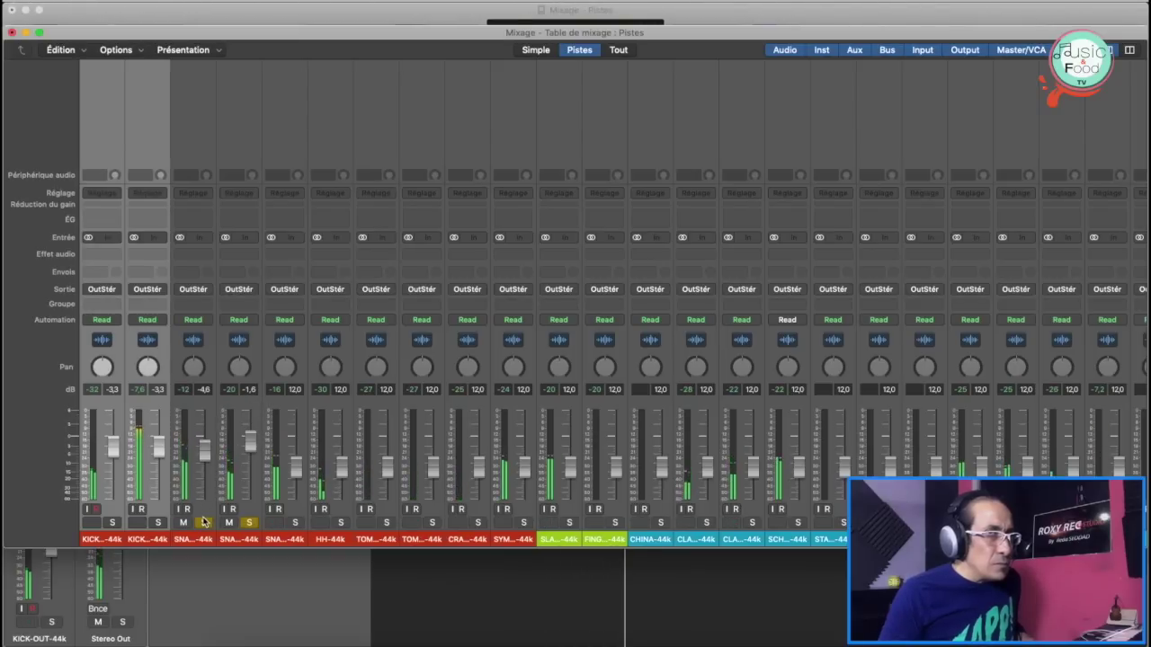
Step: Mute SNARE ELECTRO, solo SNARE TOP and HH, and set their volumes to -2.0 dB and -4.2 dB
{"action": "left_click", "coordinate": [296, 523]}
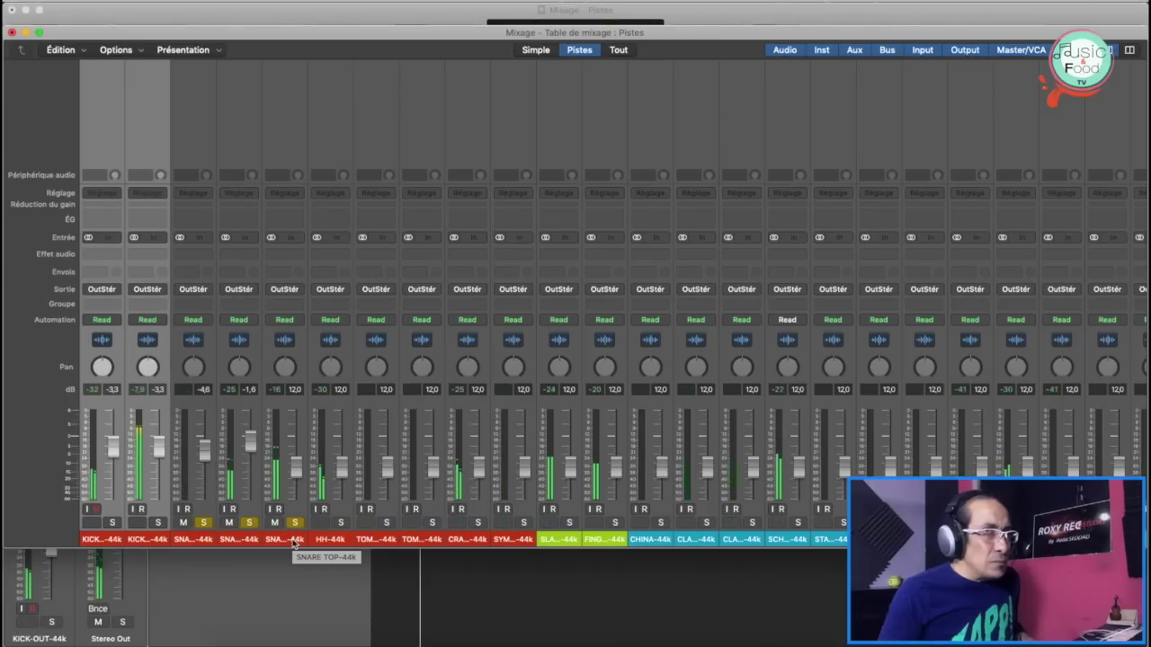
{"action": "left_click", "coordinate": [182, 524]}
{"action": "left_click", "coordinate": [183, 524]}
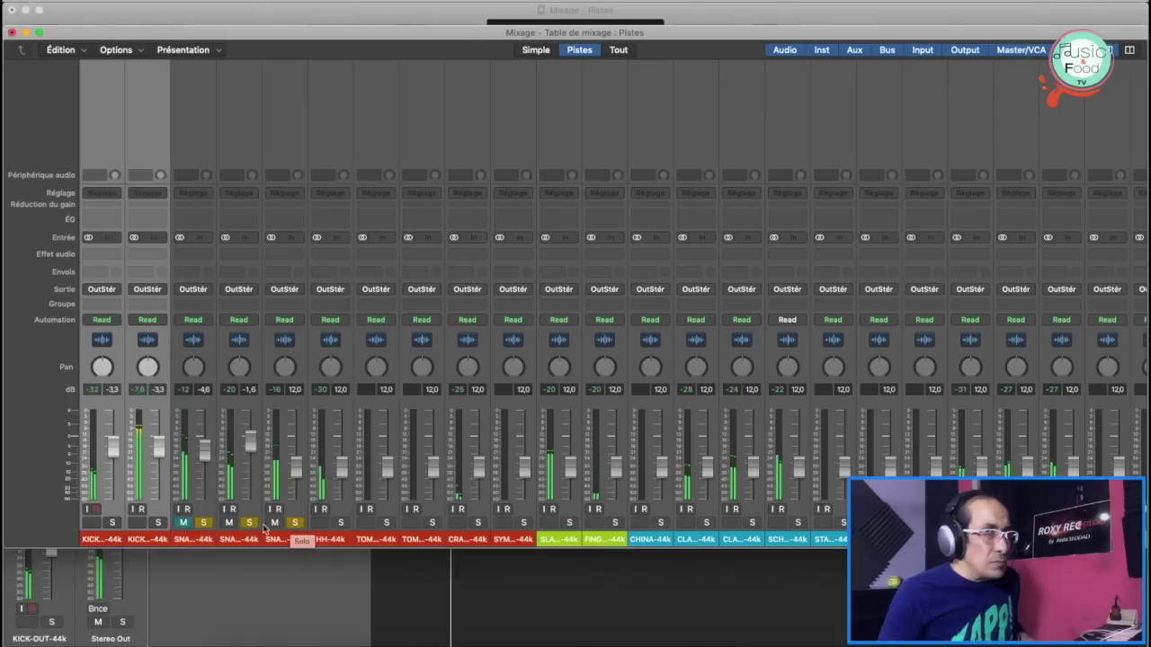
{"action": "left_click_drag", "start_coordinate": [300, 472], "coordinate": [293, 422]}
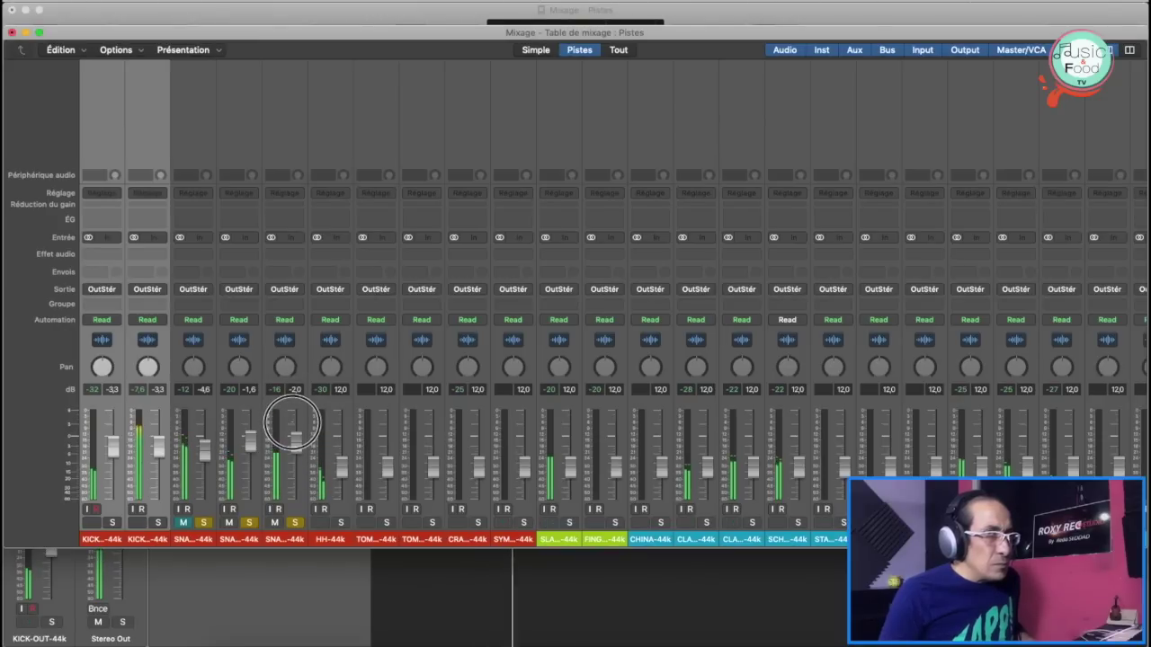
{"action": "left_click", "coordinate": [340, 522]}
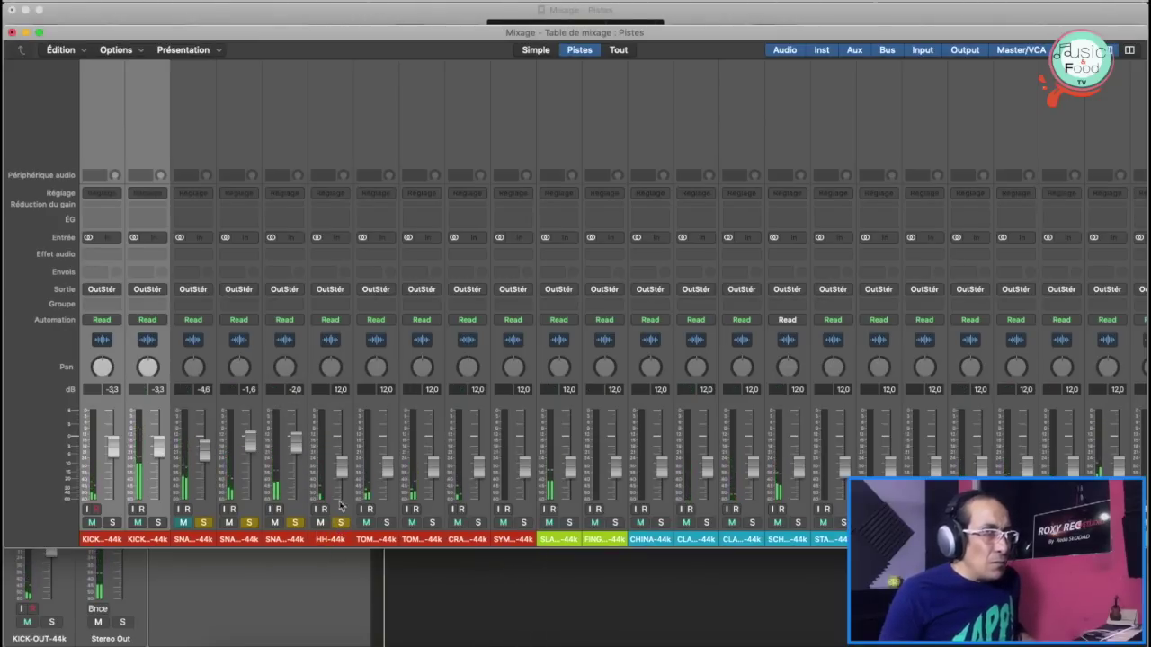
{"action": "left_click_drag", "start_coordinate": [343, 467], "coordinate": [339, 439]}
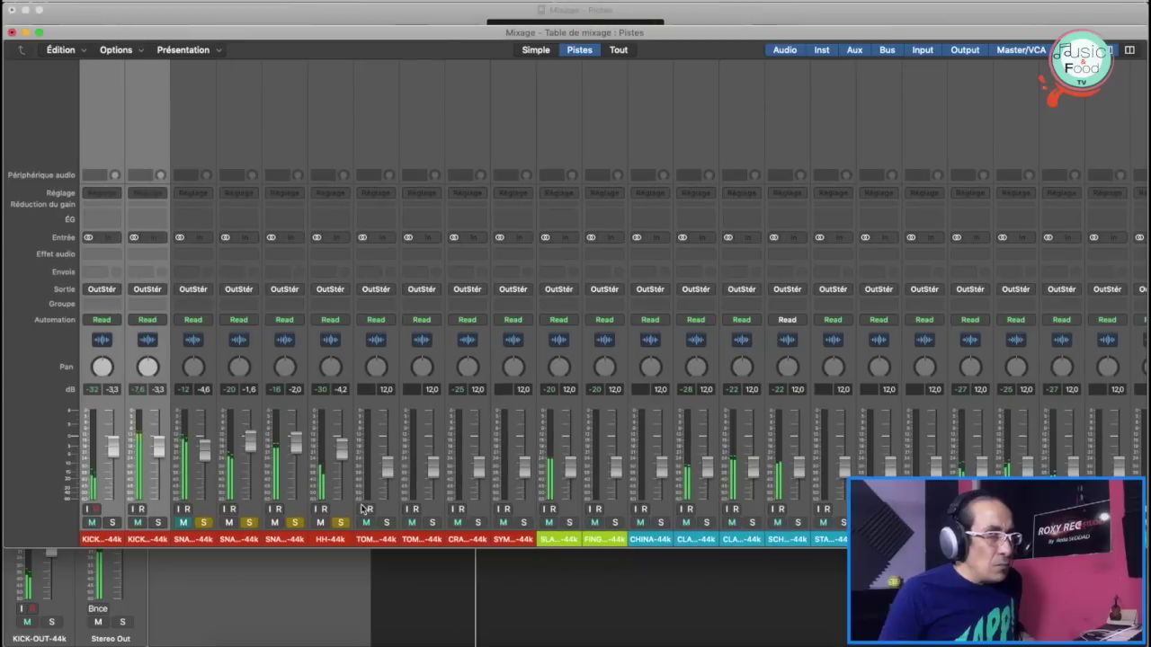
Step: Clear all solos and mutes on the kick, snare and hi-hat channels, leaving only SNARE ELECTRO selected
{"action": "left_click", "coordinate": [340, 523]}
{"action": "left_click", "coordinate": [295, 523]}
{"action": "left_click", "coordinate": [252, 522]}
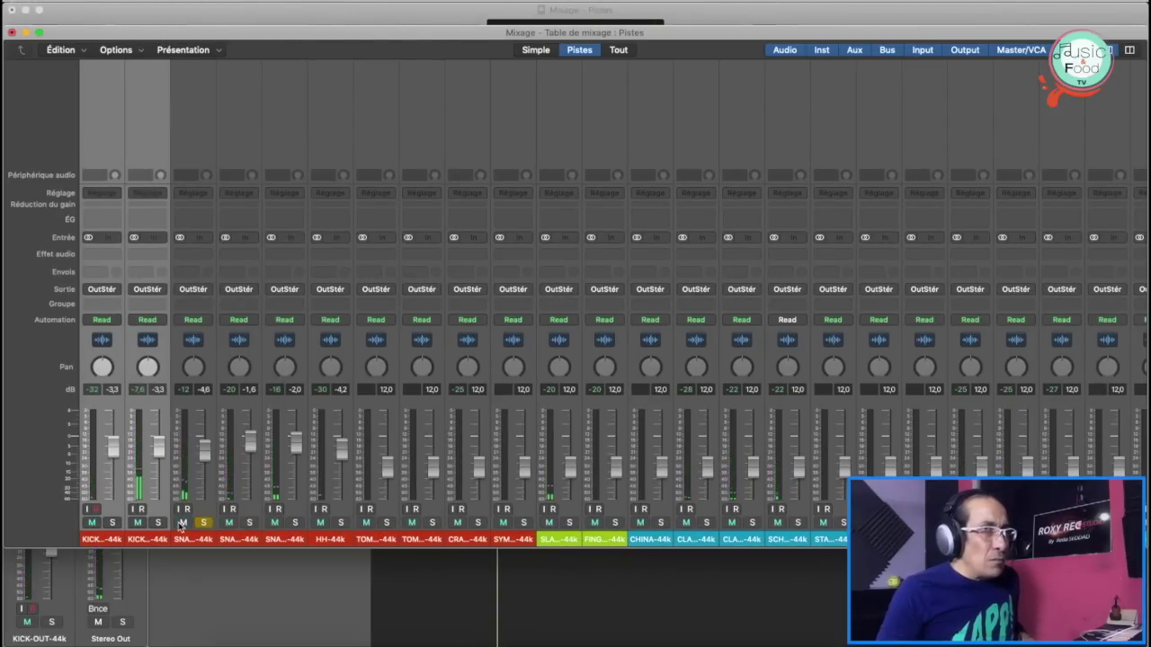
{"action": "left_click", "coordinate": [138, 522]}
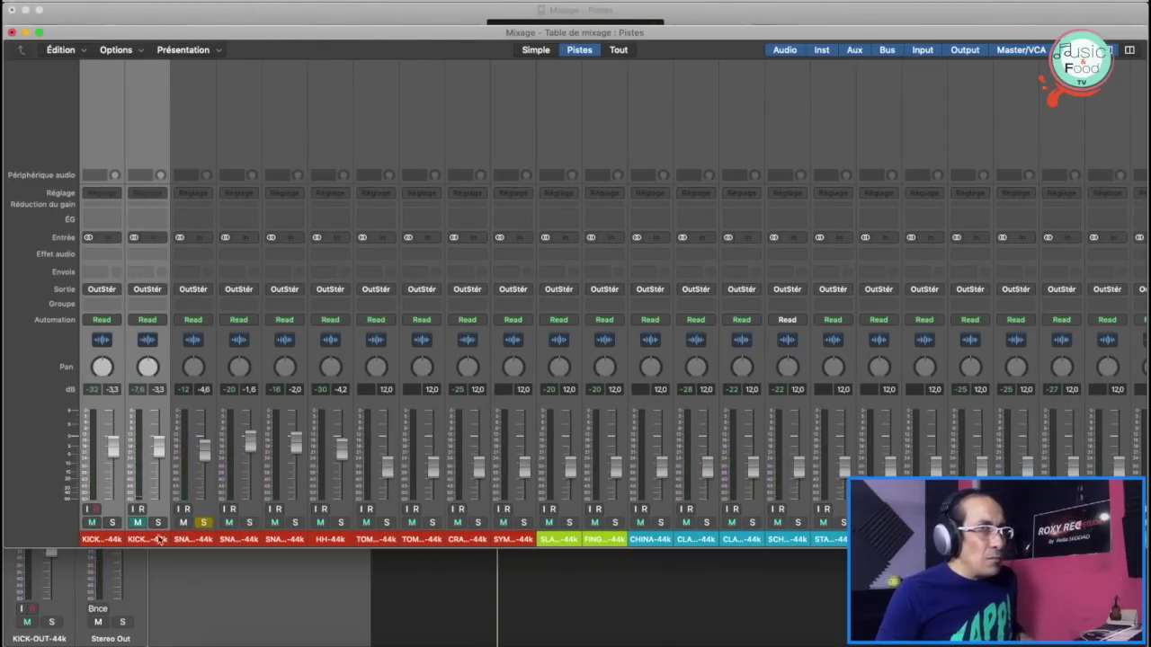
{"action": "left_click", "coordinate": [192, 539]}
{"action": "left_click", "coordinate": [93, 534], "text": "shift"}
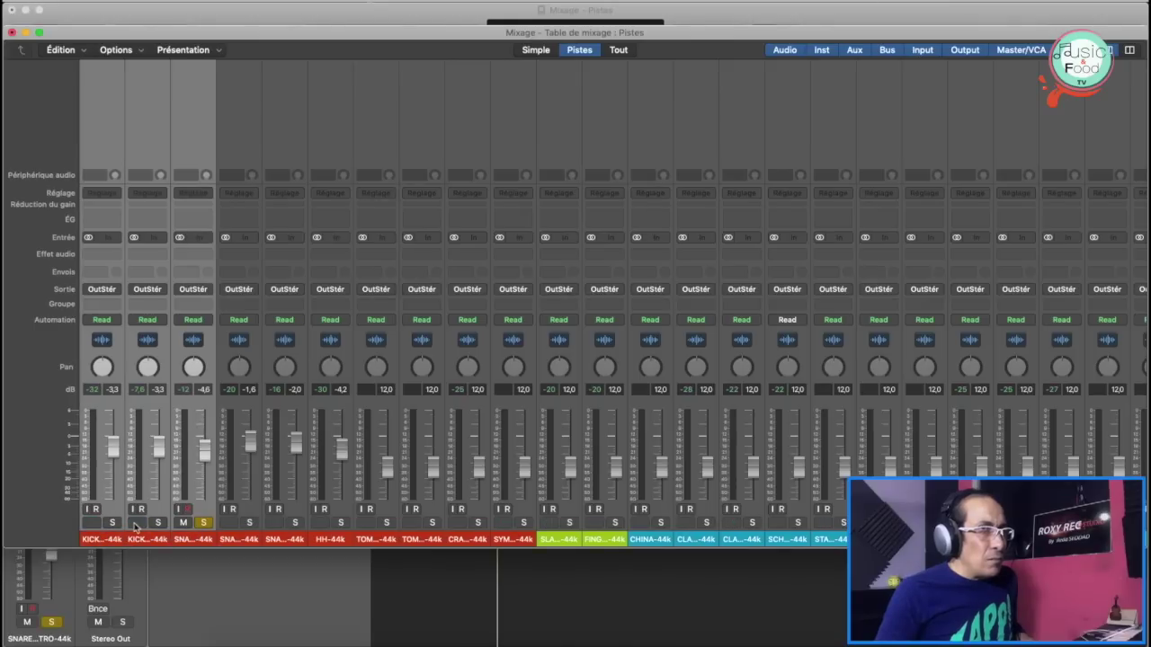
{"action": "left_click", "coordinate": [205, 522]}
{"action": "left_click", "coordinate": [205, 538]}
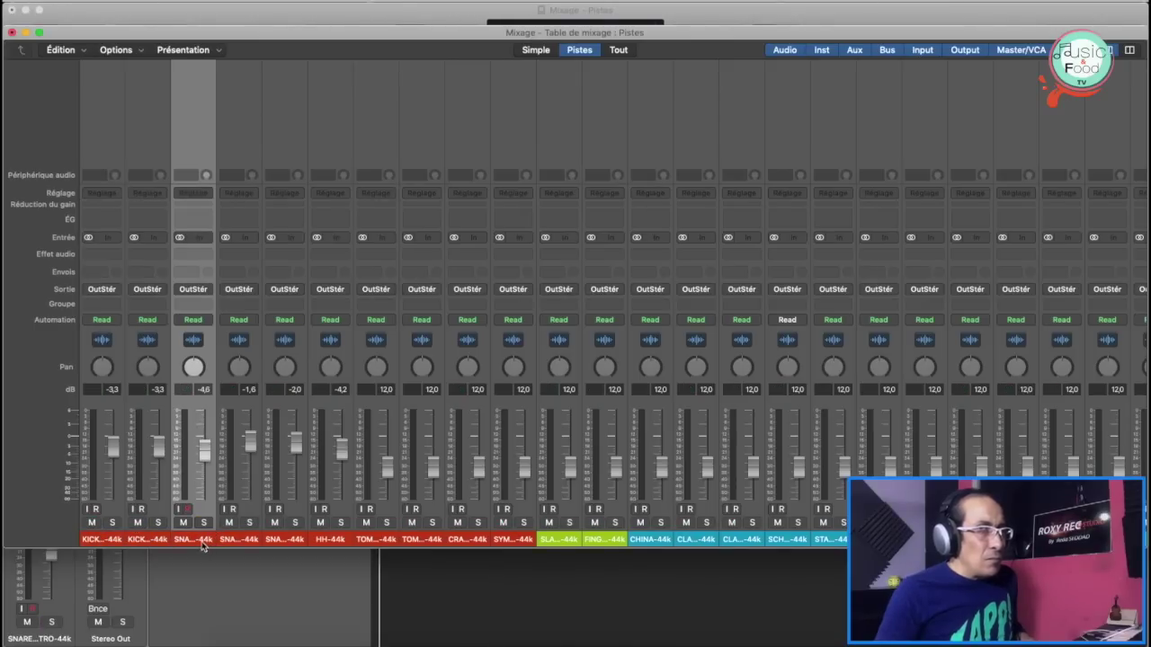
Step: During playback, set the volumes of TOMS R to -6.4 dB, CRASH to -5.1 dB and SYMBALS to -5.0 dB
{"action": "key", "text": "space"}
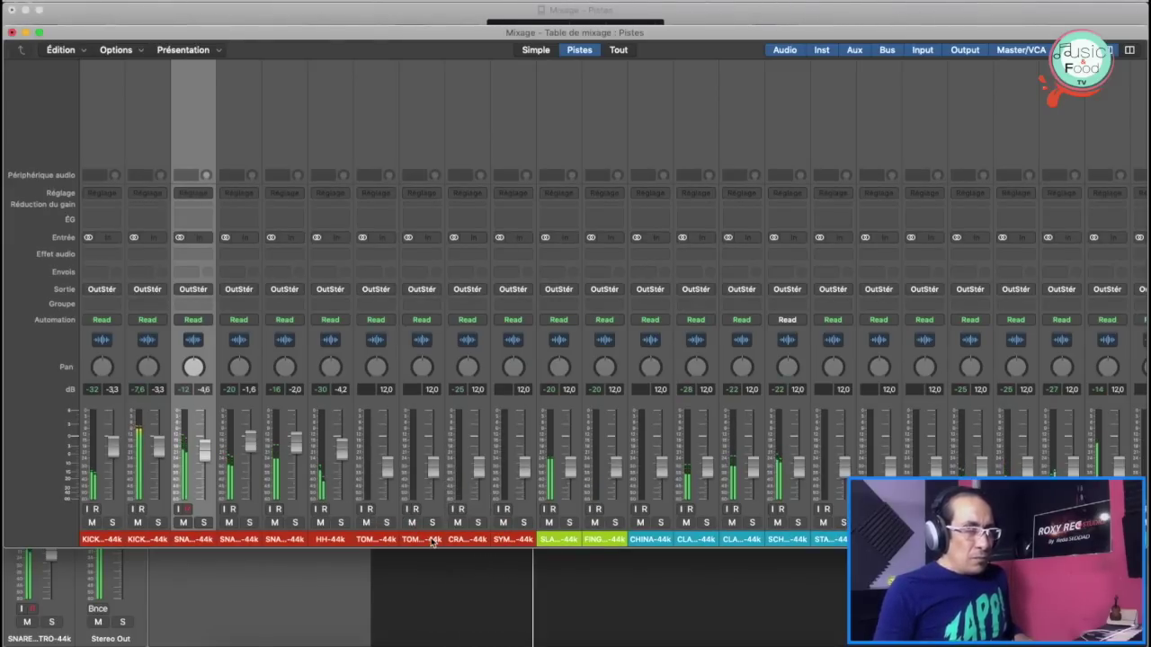
{"action": "left_click_drag", "start_coordinate": [436, 479], "coordinate": [478, 444]}
{"action": "left_click", "coordinate": [479, 465]}
{"action": "left_click_drag", "start_coordinate": [524, 475], "coordinate": [517, 444]}
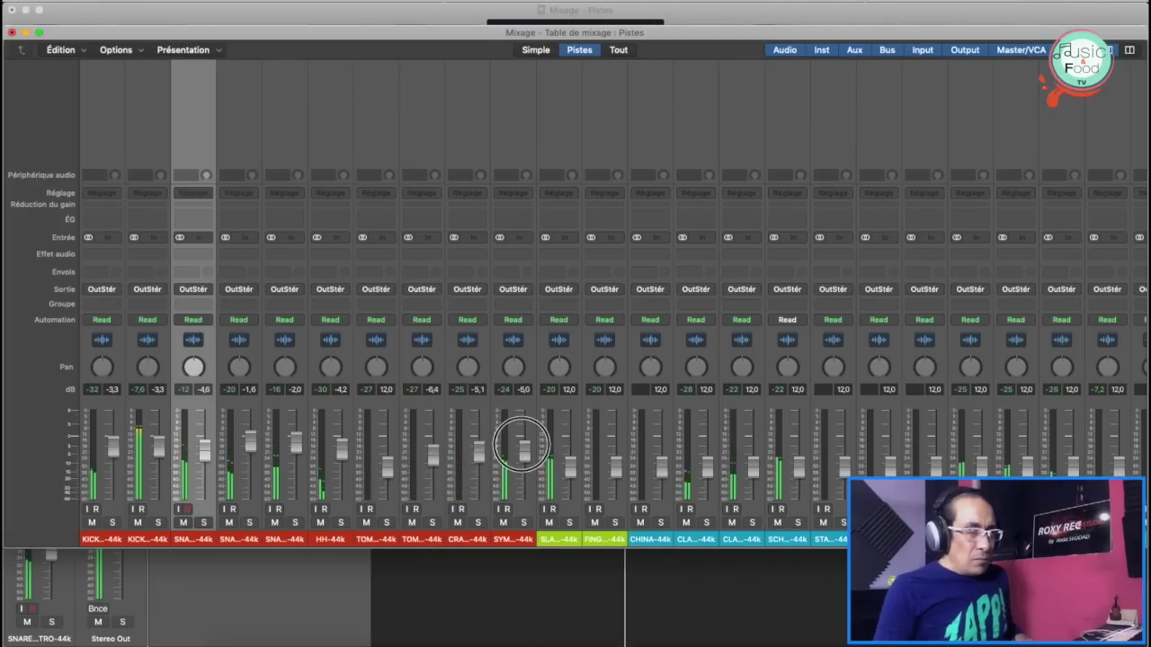
Step: Select the SLAP BASS and FINGER BASS channels, set their volume together to -5.7 dB, and solo both
{"action": "scroll", "coordinate": [526, 455], "scroll_direction": "right", "scroll_amount": 3}
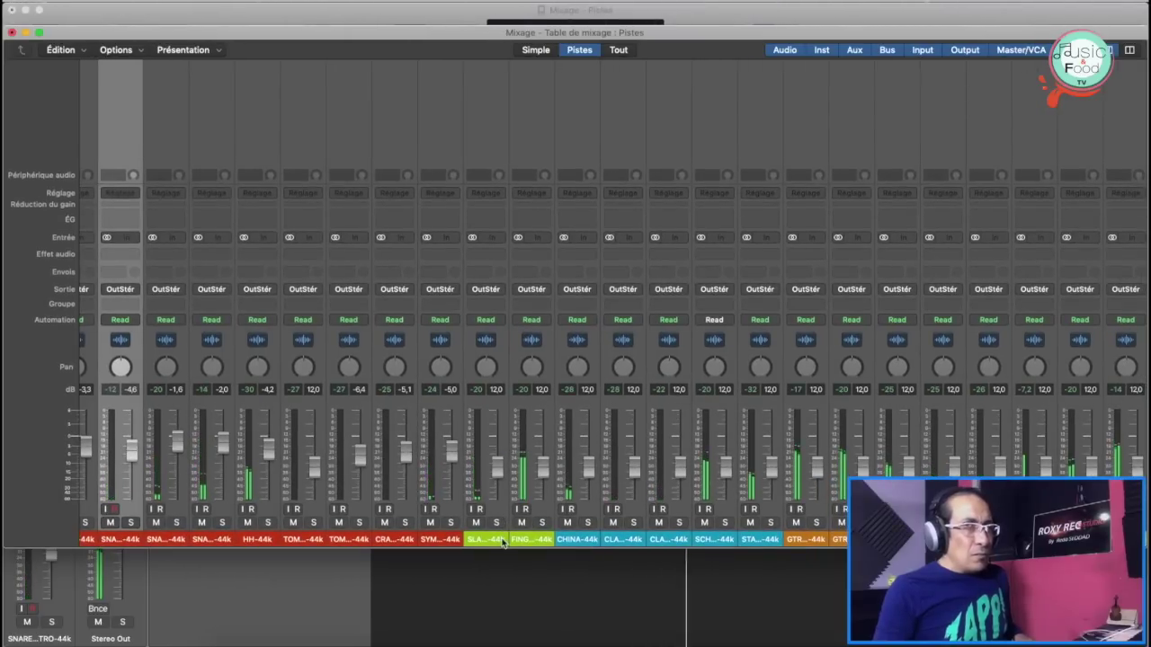
{"action": "left_click_drag", "start_coordinate": [488, 536], "coordinate": [529, 538]}
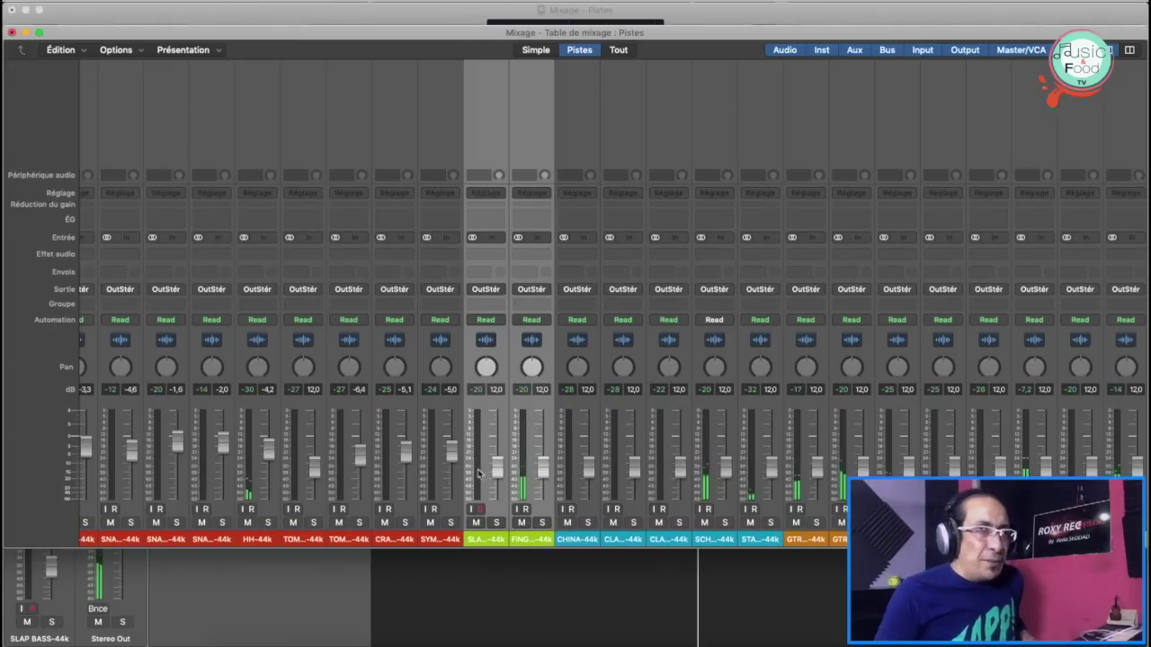
{"action": "left_click_drag", "start_coordinate": [494, 476], "coordinate": [496, 453]}
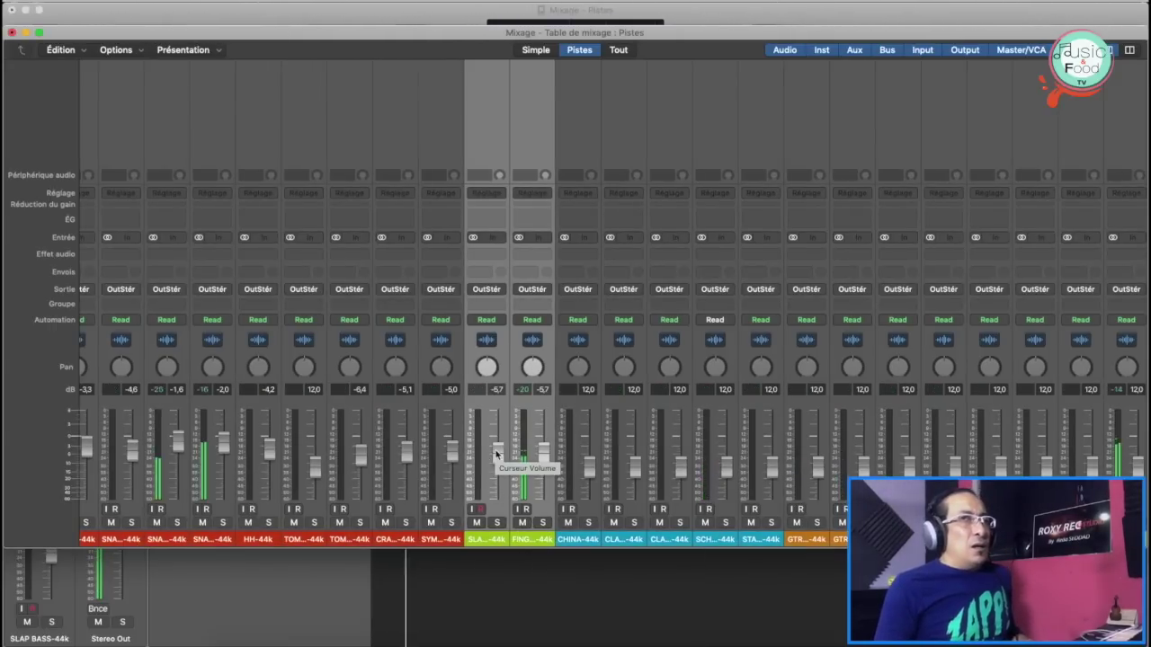
{"action": "scroll", "coordinate": [495, 455], "scroll_direction": "right", "scroll_amount": 2}
{"action": "scroll", "coordinate": [495, 455], "scroll_direction": "right", "scroll_amount": 1}
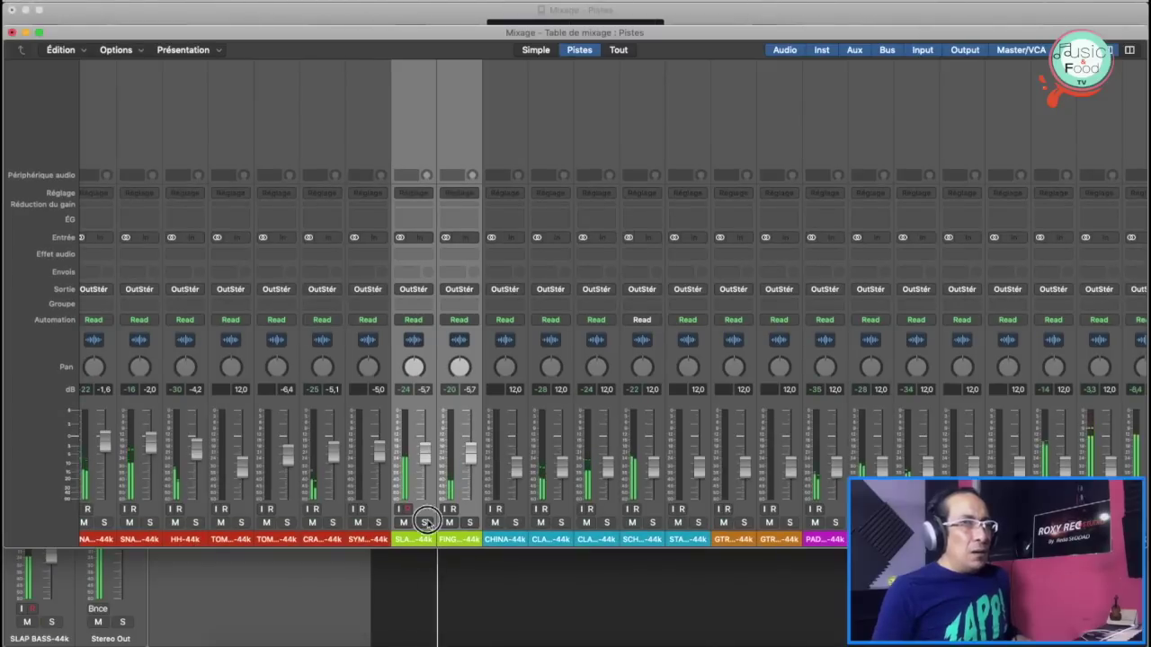
{"action": "left_click", "coordinate": [426, 523]}
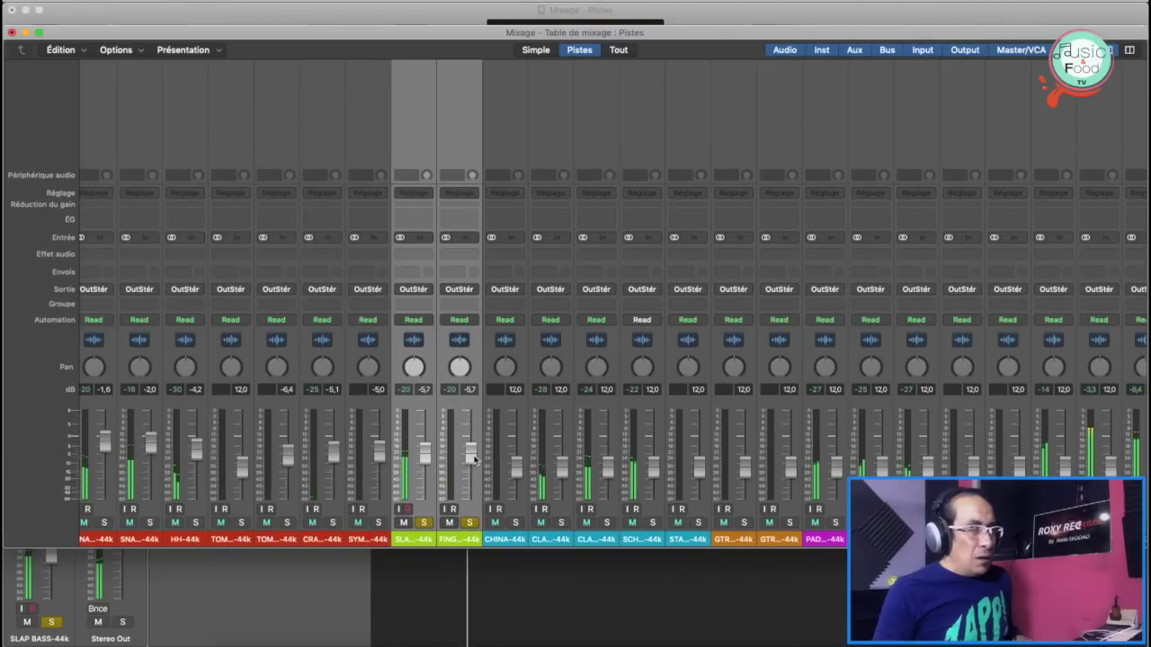
Step: Set the volumes of SLAP BASS and FINGER BASS together to -2.5 dB, clear their solos and stop playback
{"action": "left_click_drag", "start_coordinate": [428, 457], "coordinate": [428, 434]}
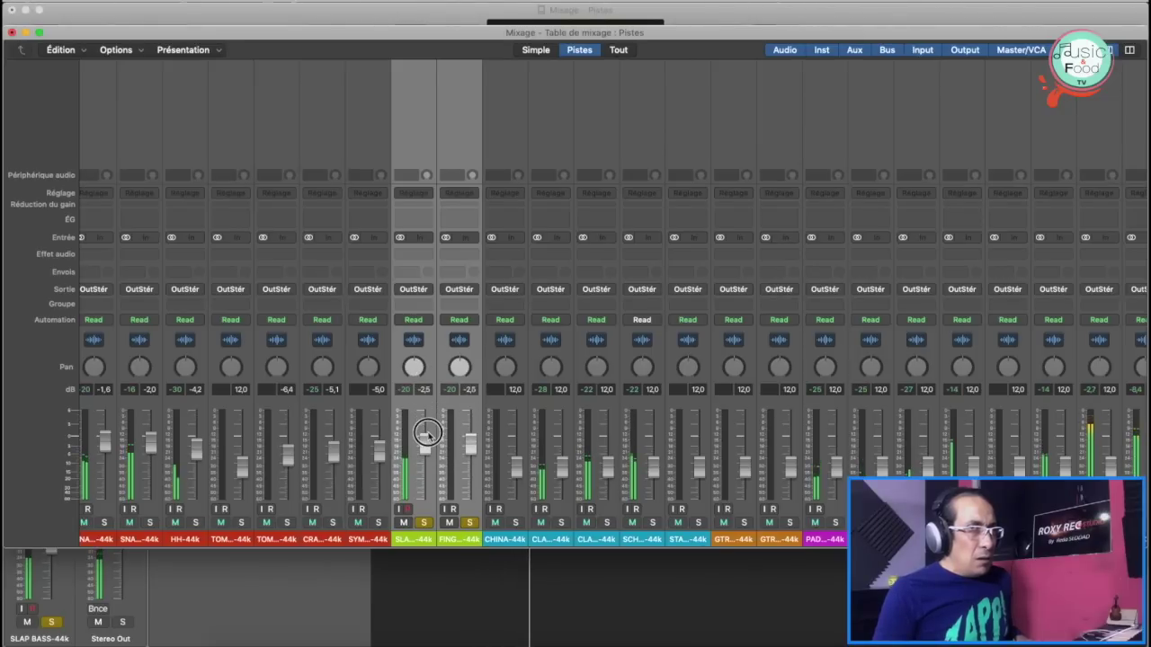
{"action": "left_click", "coordinate": [515, 522]}
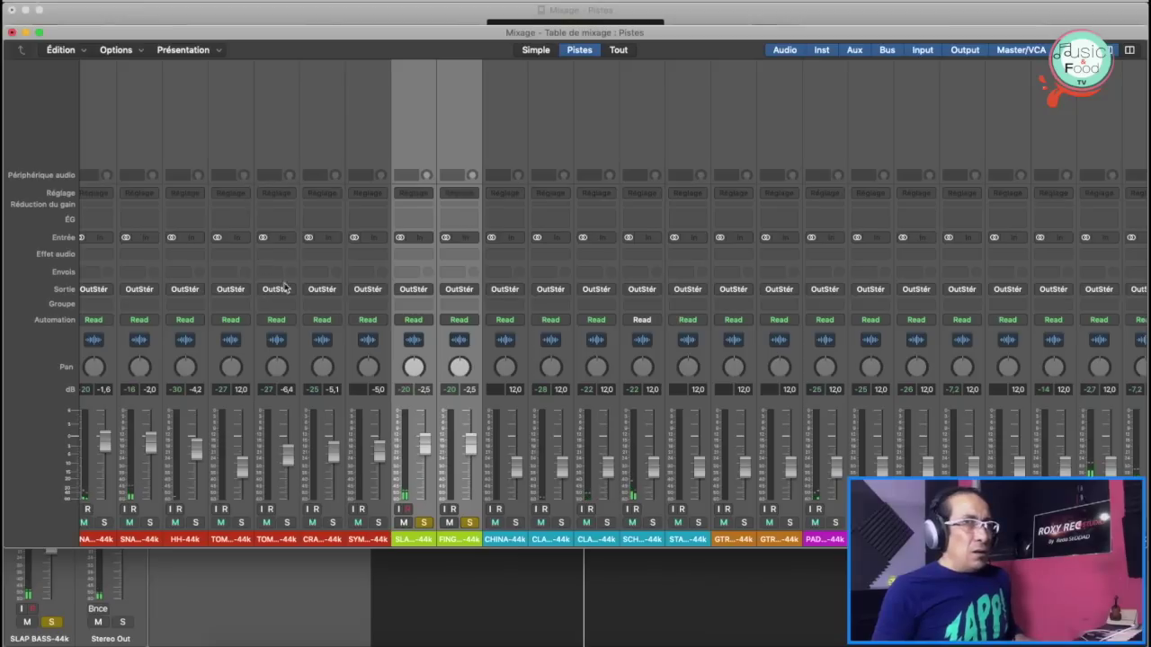
{"action": "left_click", "coordinate": [425, 524]}
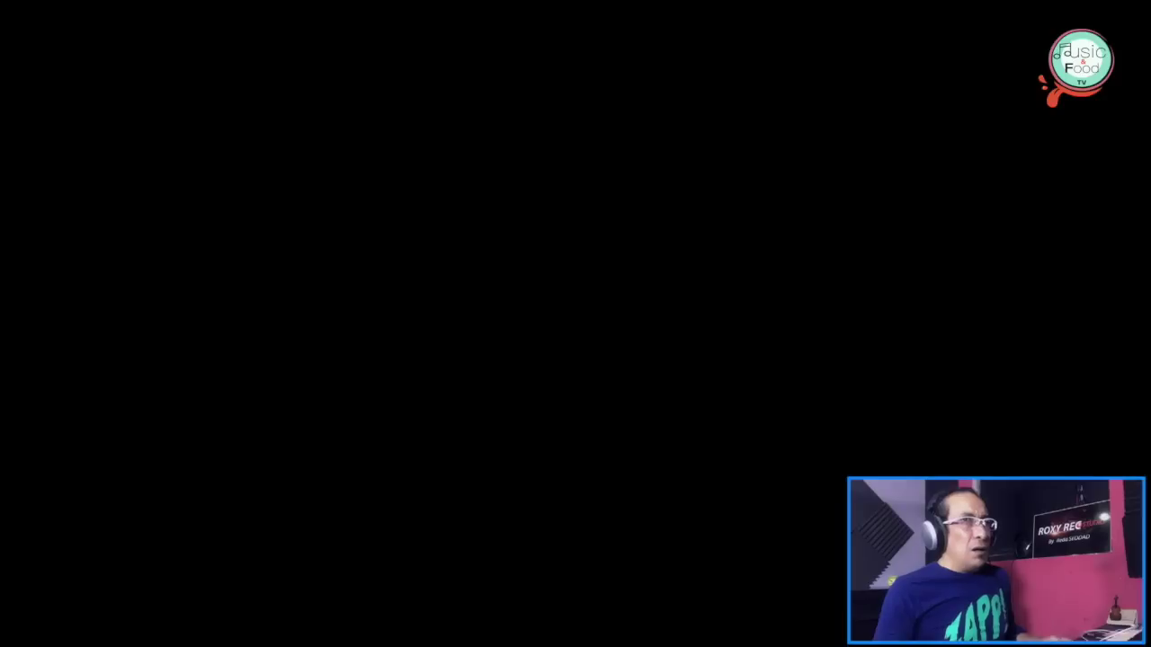
{"action": "key", "text": "space"}
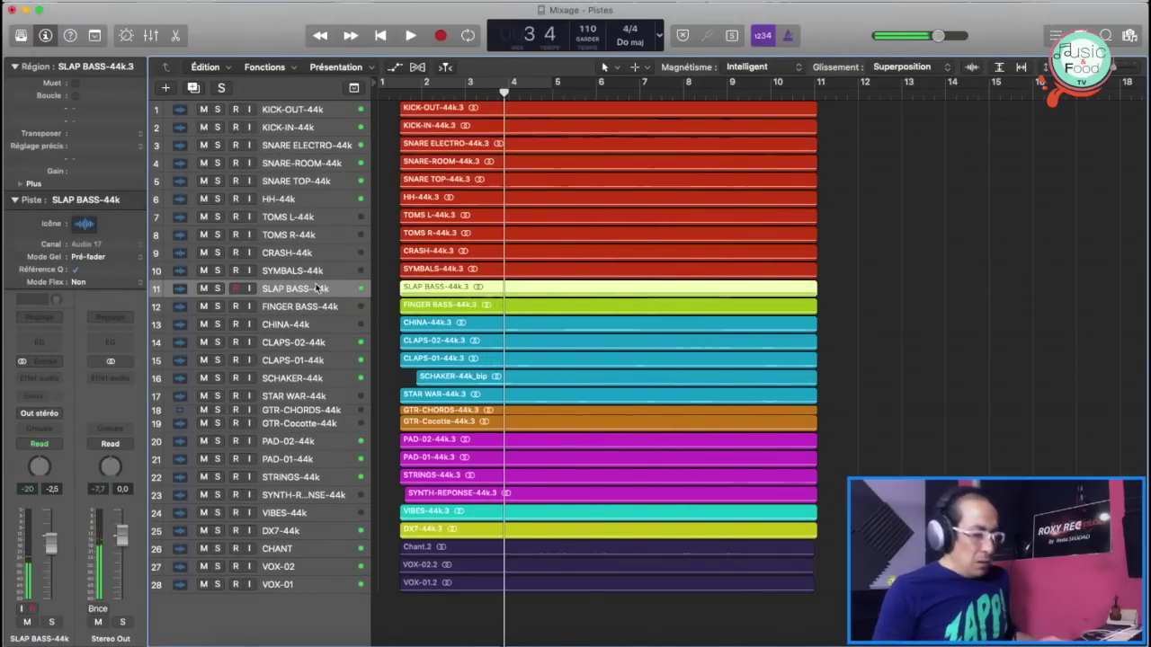
Step: Enlarge the SLAP BASS track in the arrangement, solo it and play it back
{"action": "key", "text": "super+Down"}
{"action": "key", "text": "super+Down"}
{"action": "key", "text": "super+Down"}
{"action": "key", "text": "super+Down"}
{"action": "key", "text": "super+Down"}
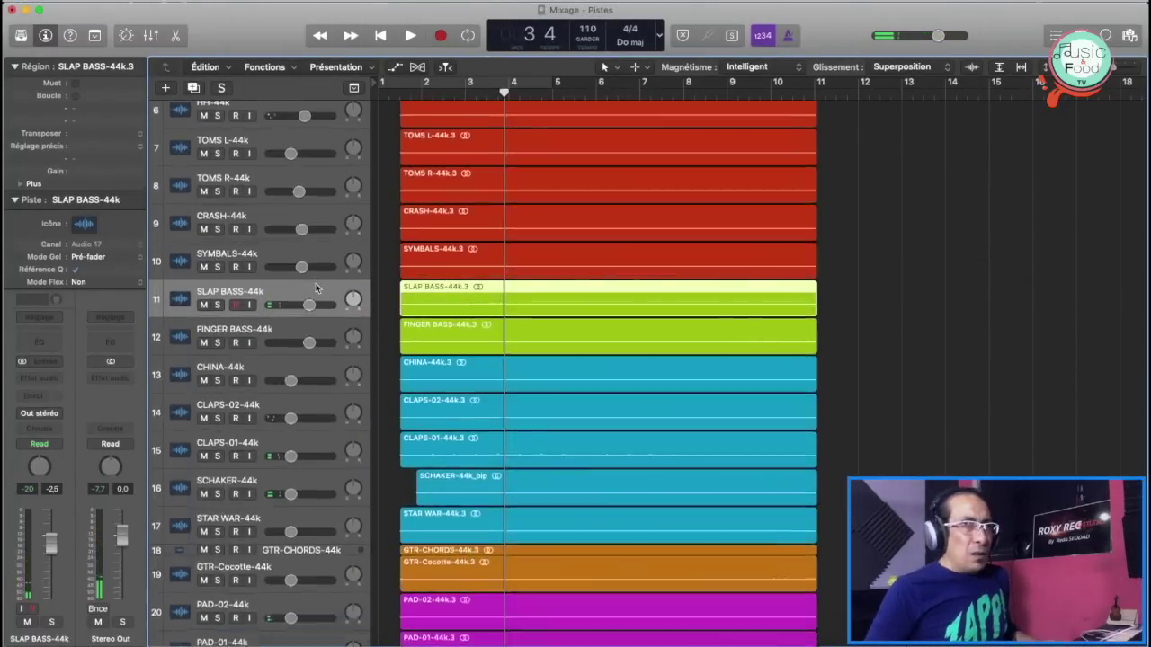
{"action": "key", "text": "super+Down"}
{"action": "key", "text": "super+Right"}
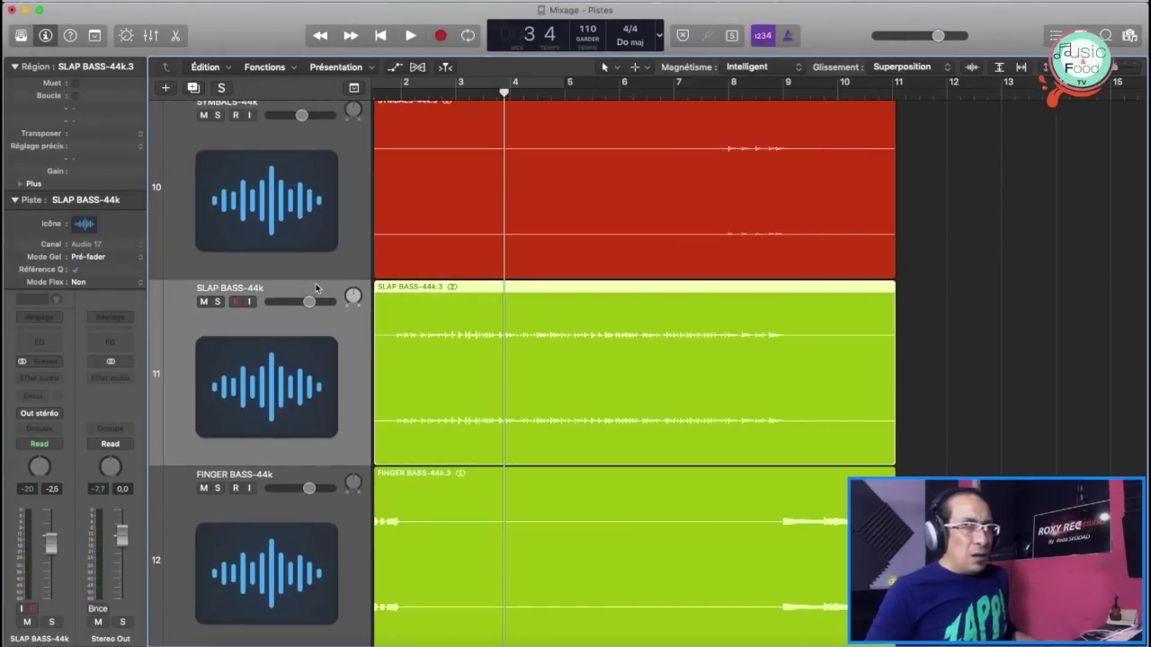
{"action": "left_click", "coordinate": [218, 243]}
{"action": "key", "text": "space"}
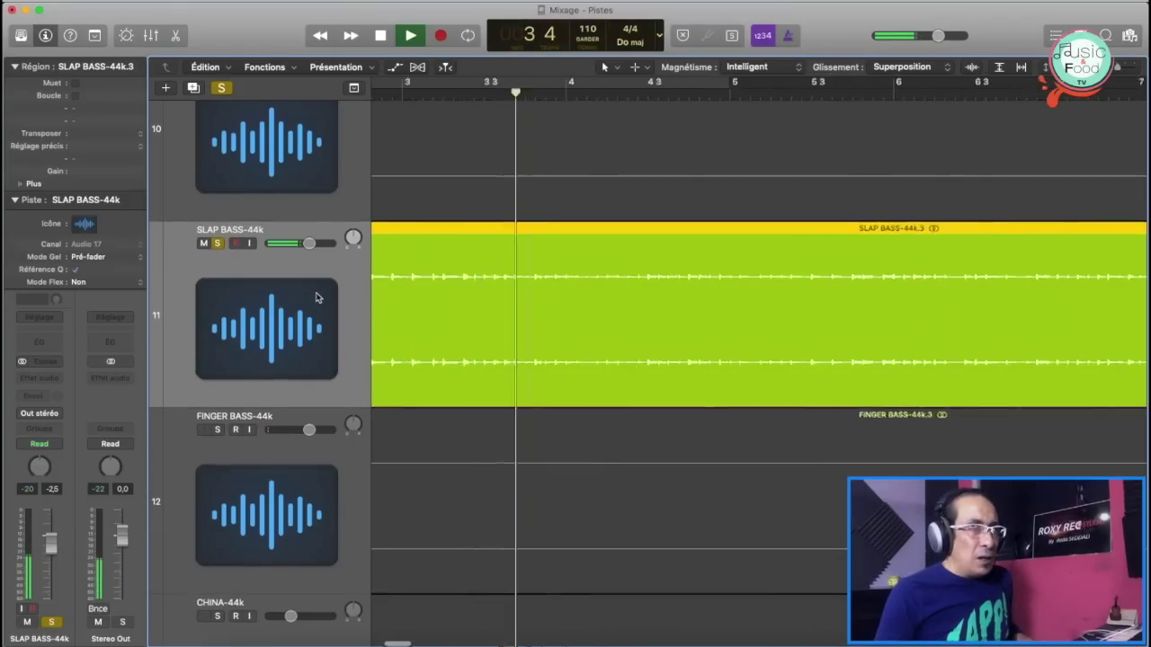
Step: Try the SLAP BASS volume at +6.0 dB and then at -12.8 dB during playback
{"action": "left_click", "coordinate": [309, 242]}
{"action": "left_click_drag", "start_coordinate": [310, 242], "coordinate": [414, 239]}
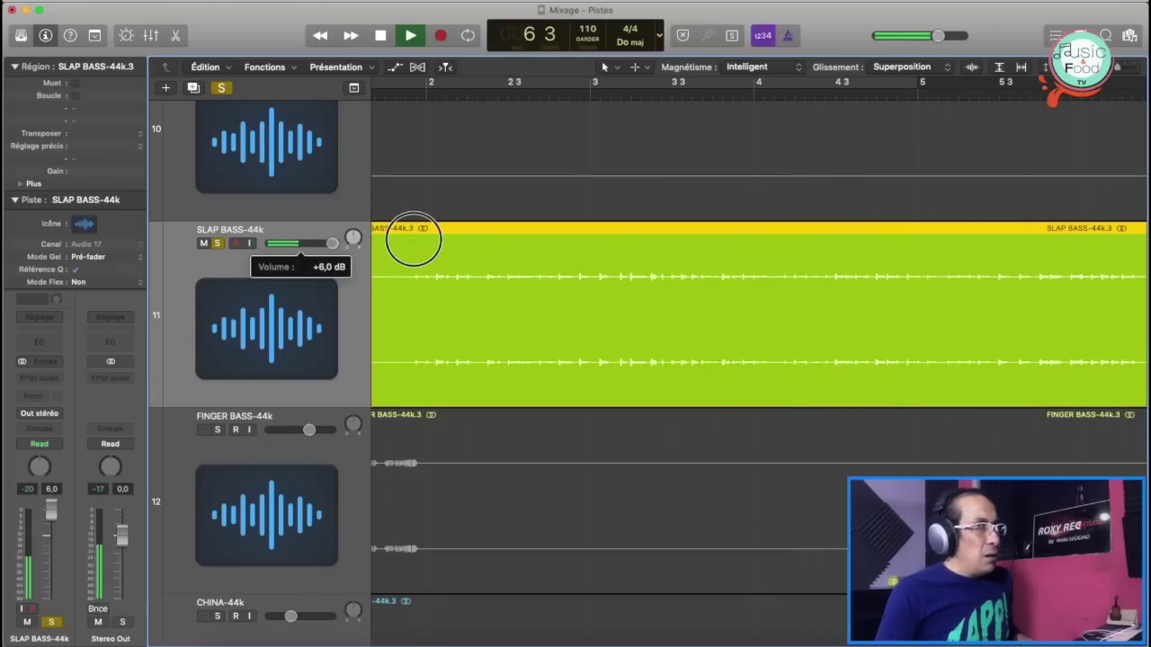
{"action": "left_click_drag", "start_coordinate": [414, 239], "coordinate": [264, 236]}
{"action": "key", "text": "space"}
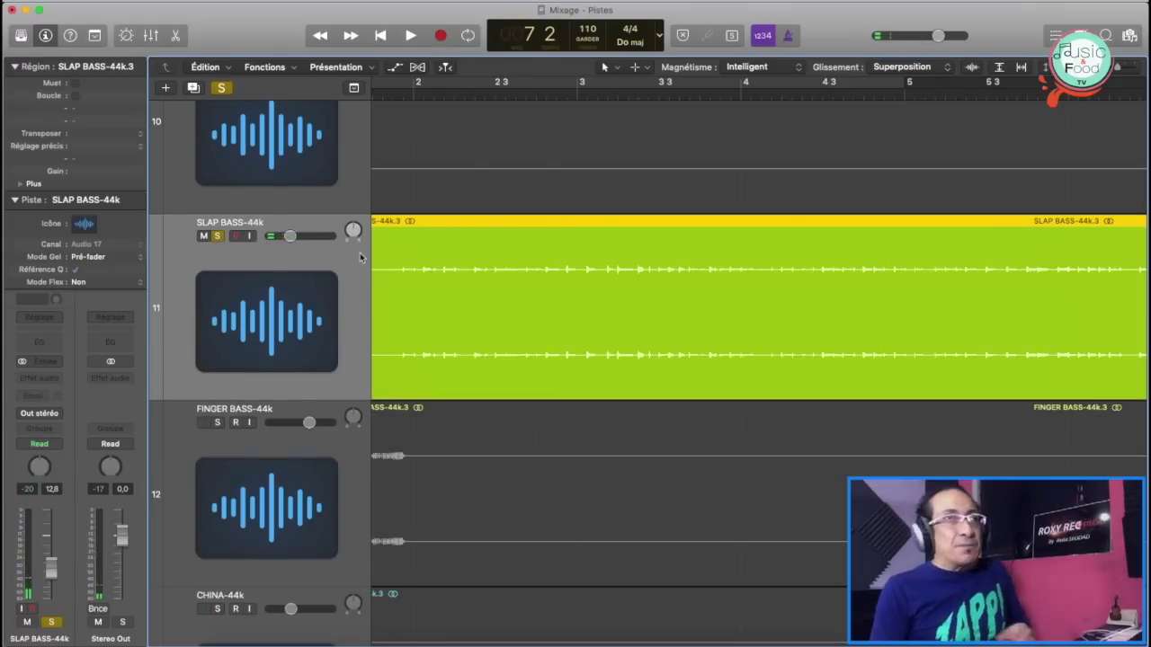
Step: Return to the mixer and reset the SLAP BASS volume to 0.0 dB
{"action": "key", "text": "z"}
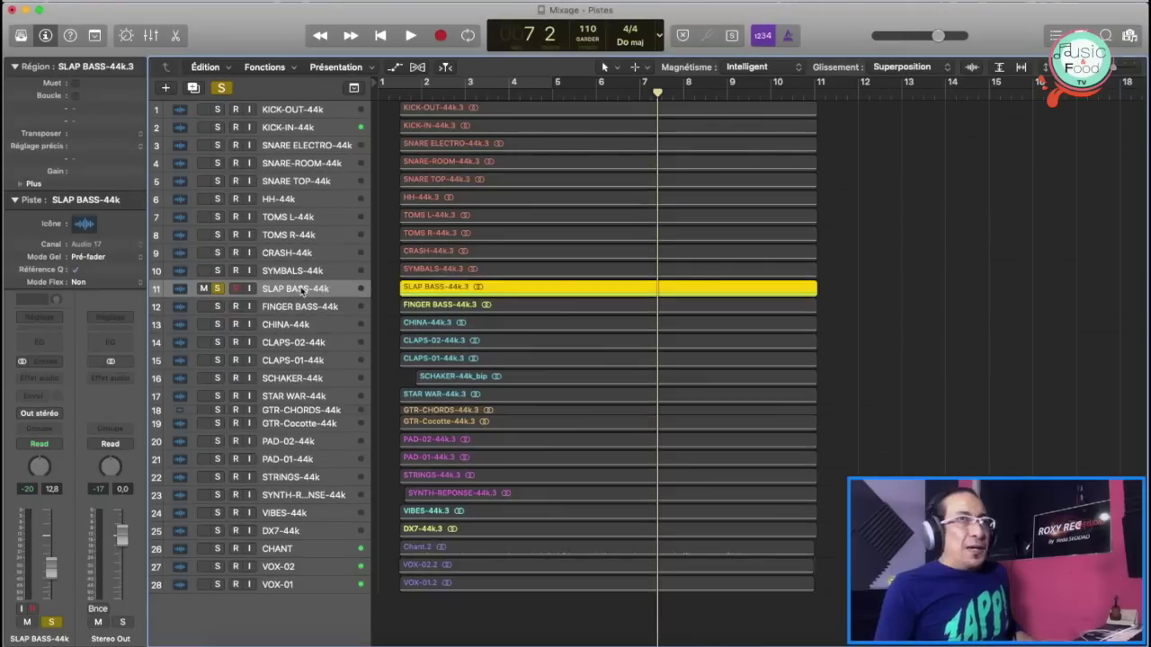
{"action": "key", "text": "super+2"}
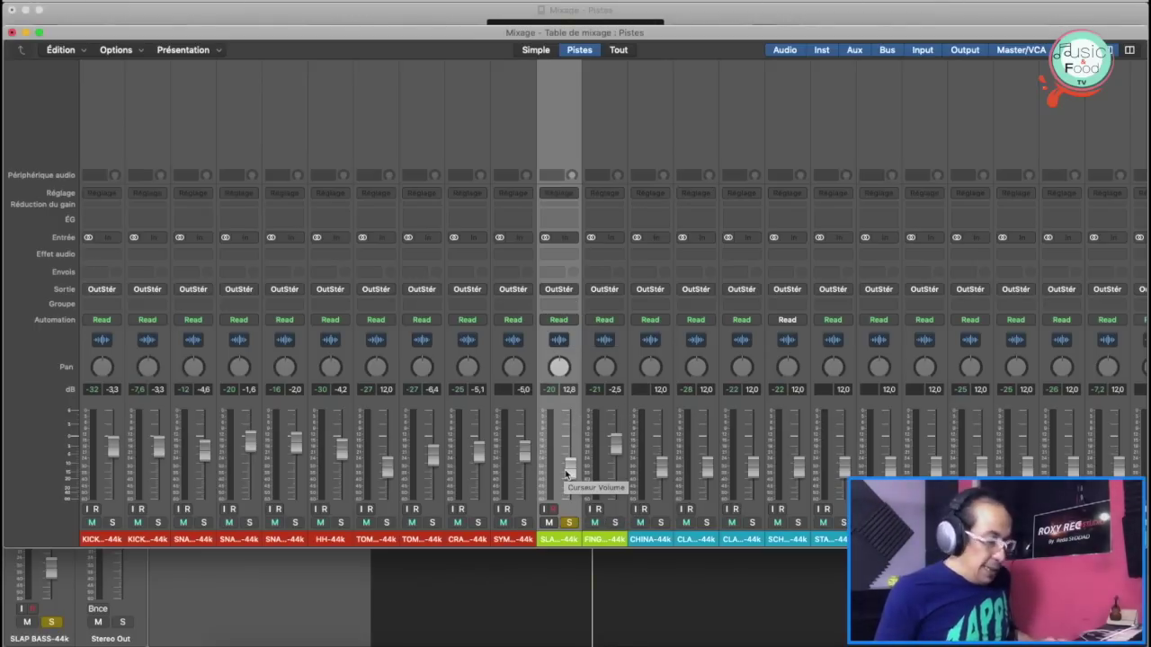
{"action": "left_click", "coordinate": [569, 466], "text": "alt"}
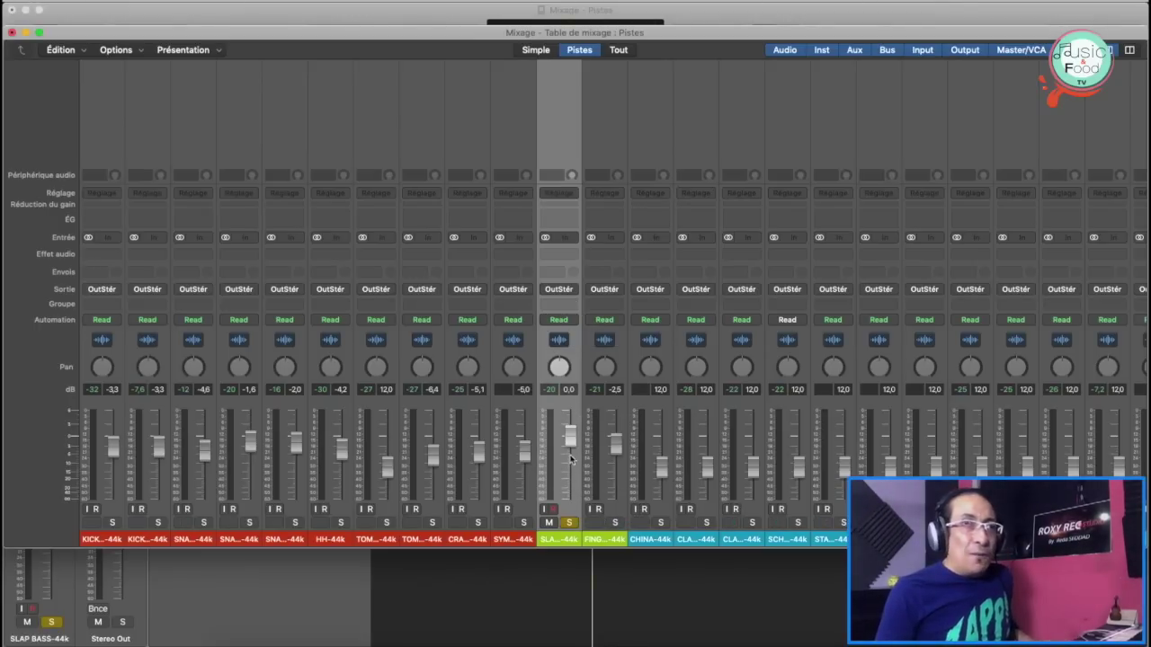
Step: Insert the stereo Gain utility plug-in as the first audio effect on the SLAP BASS channel
{"action": "left_click", "coordinate": [573, 255]}
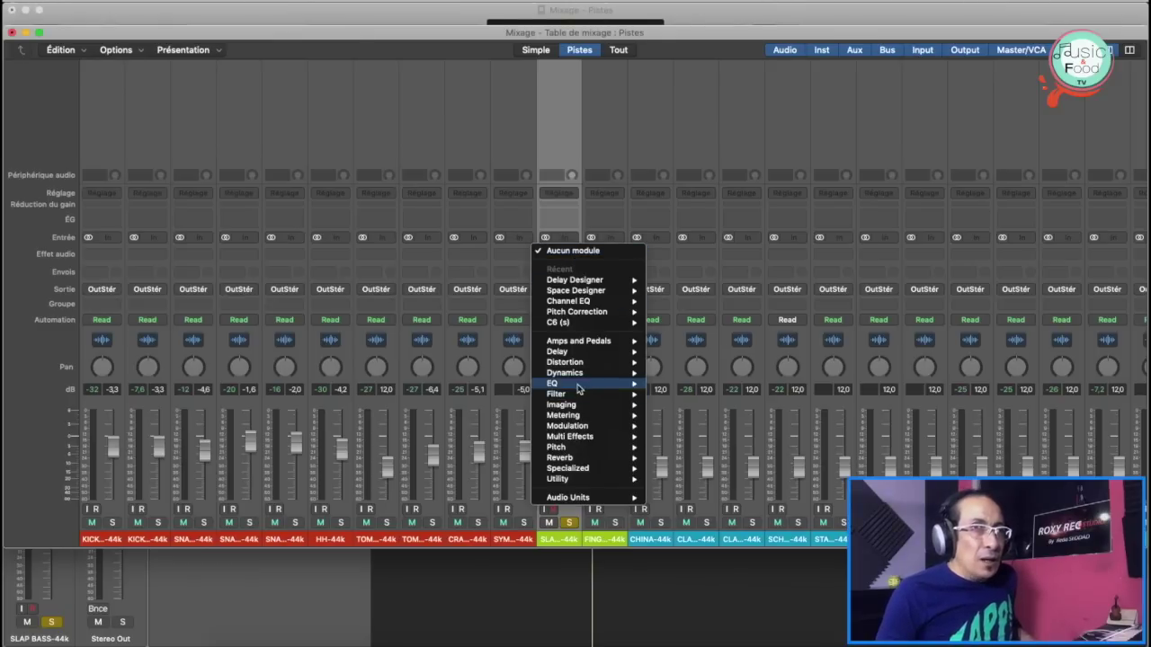
{"action": "mouse_move", "coordinate": [559, 478]}
{"action": "mouse_move", "coordinate": [669, 481]}
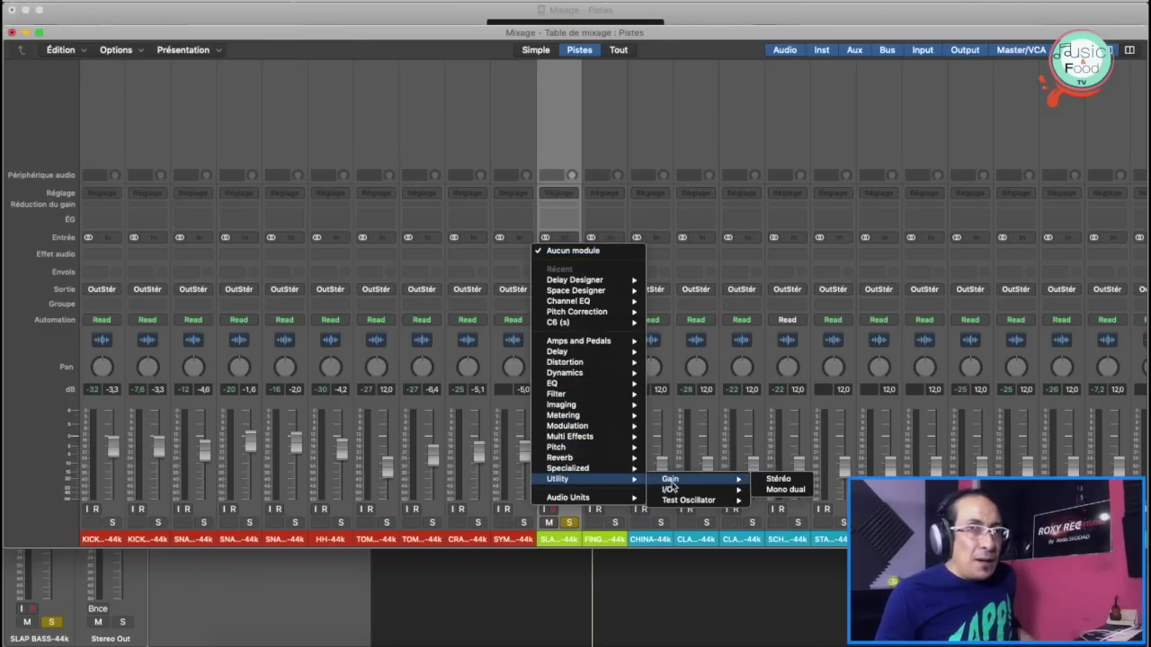
{"action": "left_click", "coordinate": [773, 480]}
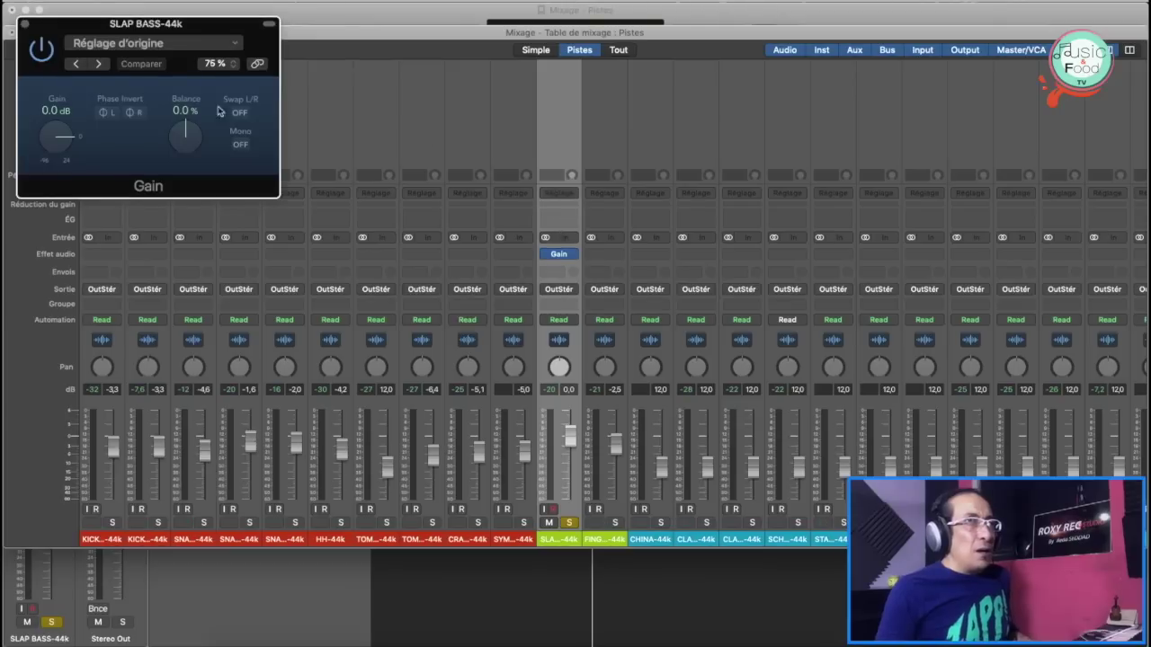
Step: Raise the SLAP BASS Gain plug-in to +14.3 dB during playback and clear the channel's solo
{"action": "left_click_drag", "start_coordinate": [95, 24], "coordinate": [461, 18]}
{"action": "left_click_drag", "start_coordinate": [428, 128], "coordinate": [417, 121]}
{"action": "key", "text": "space"}
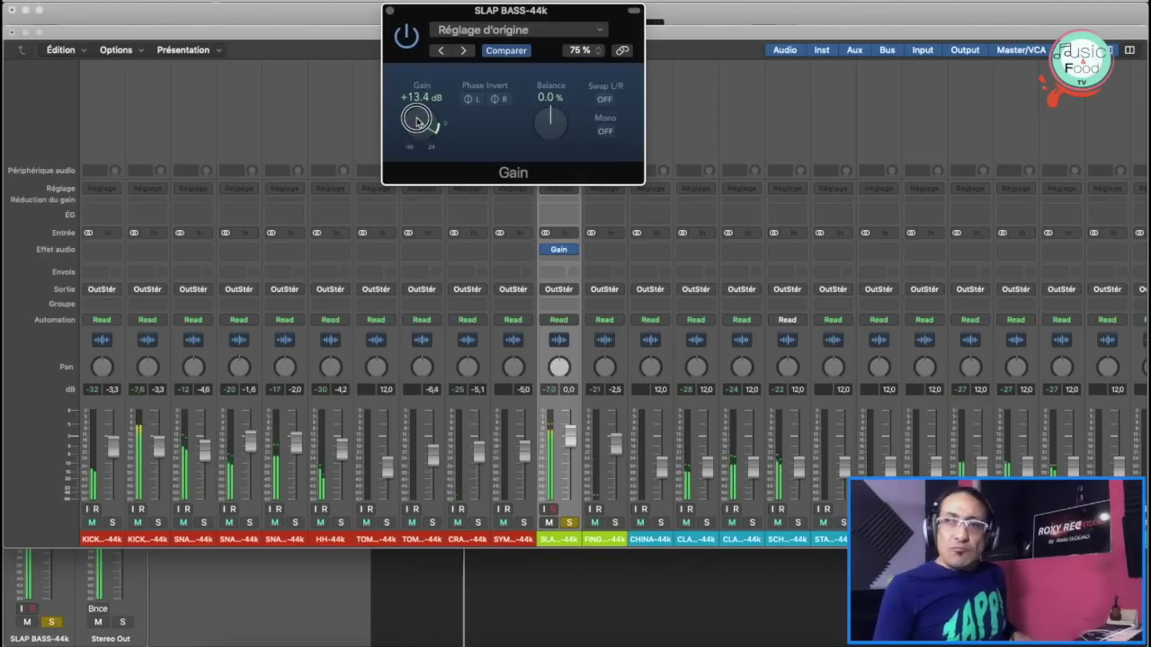
{"action": "left_click_drag", "start_coordinate": [415, 120], "coordinate": [416, 119]}
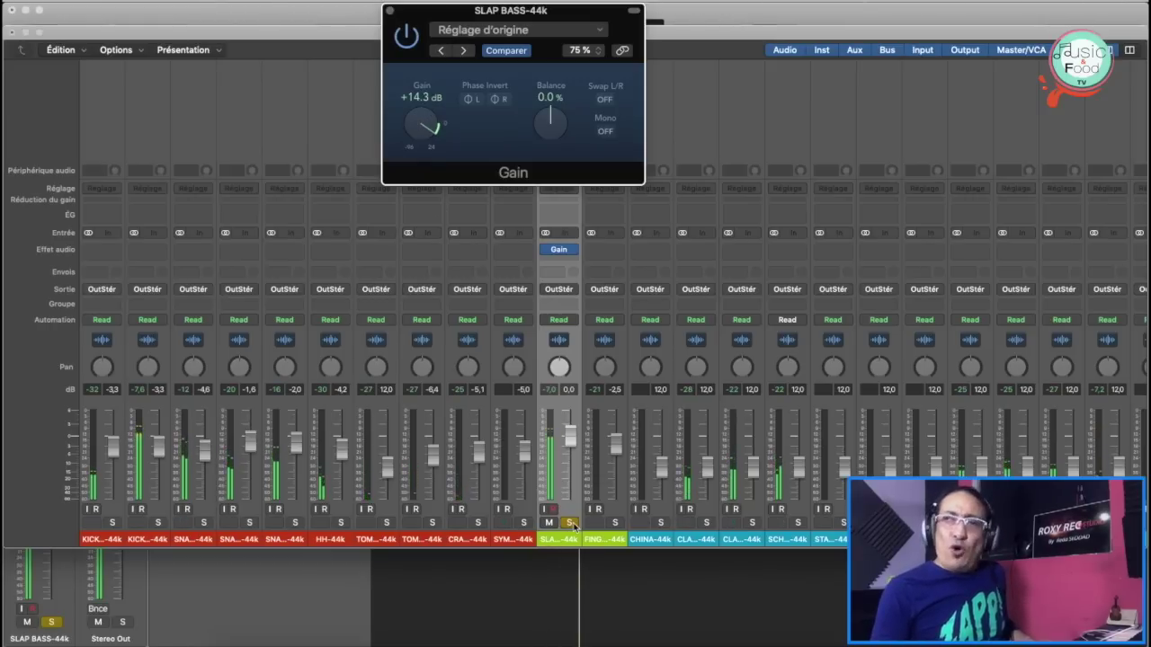
{"action": "left_click", "coordinate": [582, 270]}
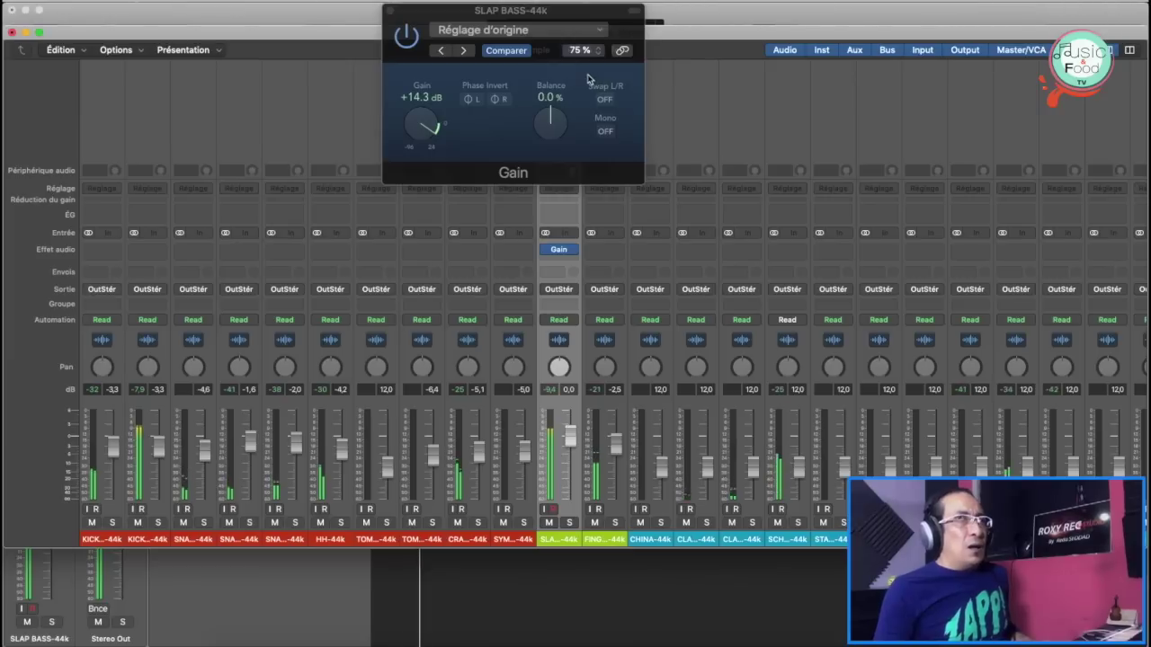
Step: Try the SLAP BASS gain at +9.5 dB in the full mix, settle on +12.8 dB and close the plug-in
{"action": "left_click_drag", "start_coordinate": [415, 132], "coordinate": [419, 137]}
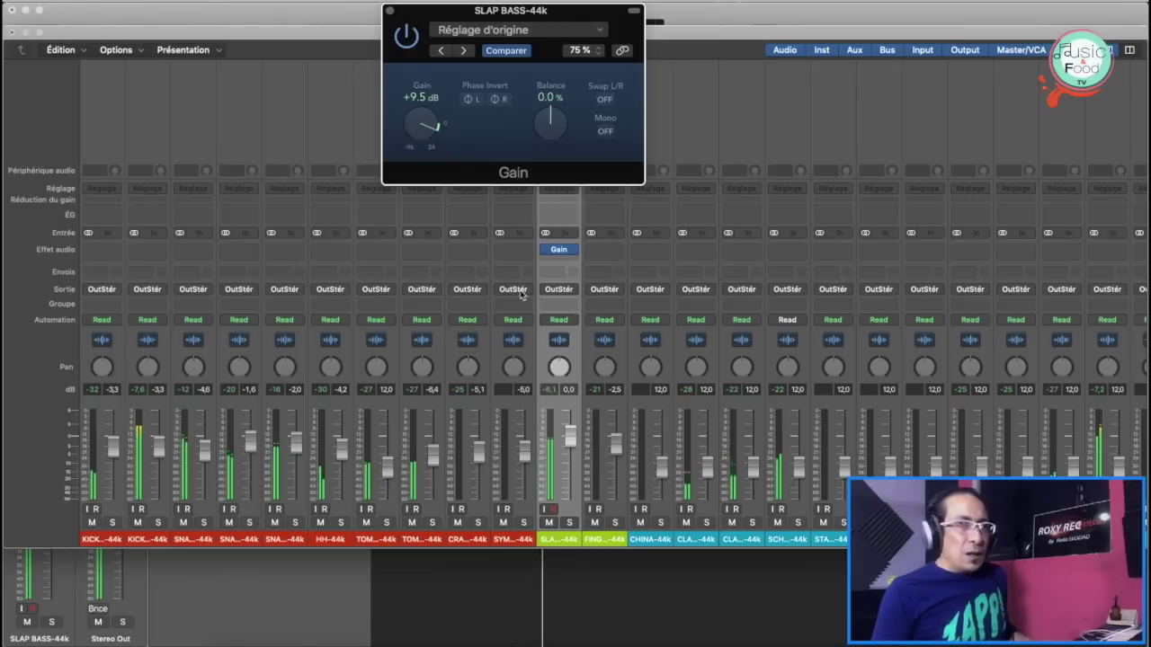
{"action": "scroll", "coordinate": [586, 437], "scroll_direction": "right", "scroll_amount": 1}
{"action": "scroll", "coordinate": [586, 437], "scroll_direction": "right", "scroll_amount": 5}
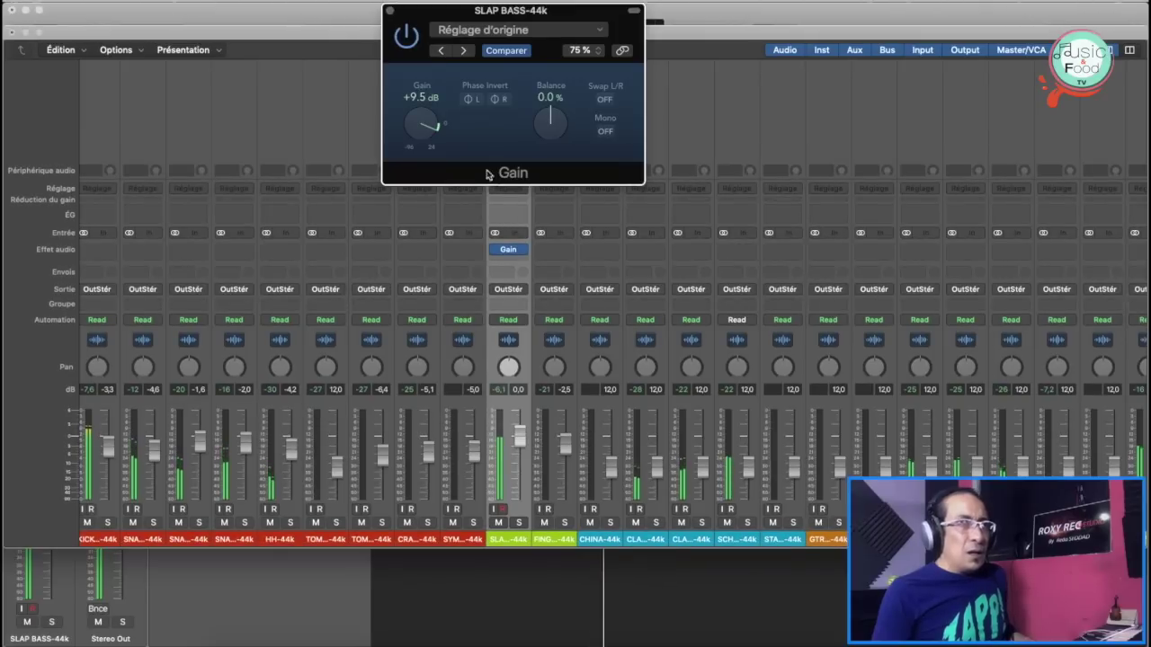
{"action": "left_click_drag", "start_coordinate": [430, 133], "coordinate": [430, 117]}
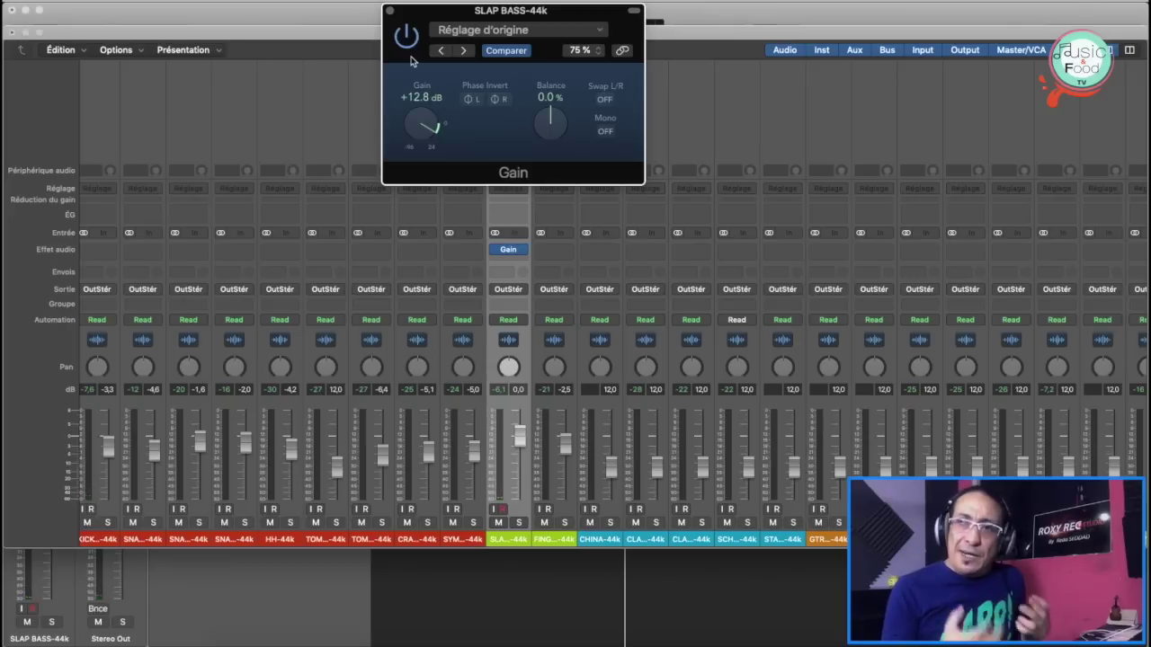
{"action": "left_click", "coordinate": [392, 10]}
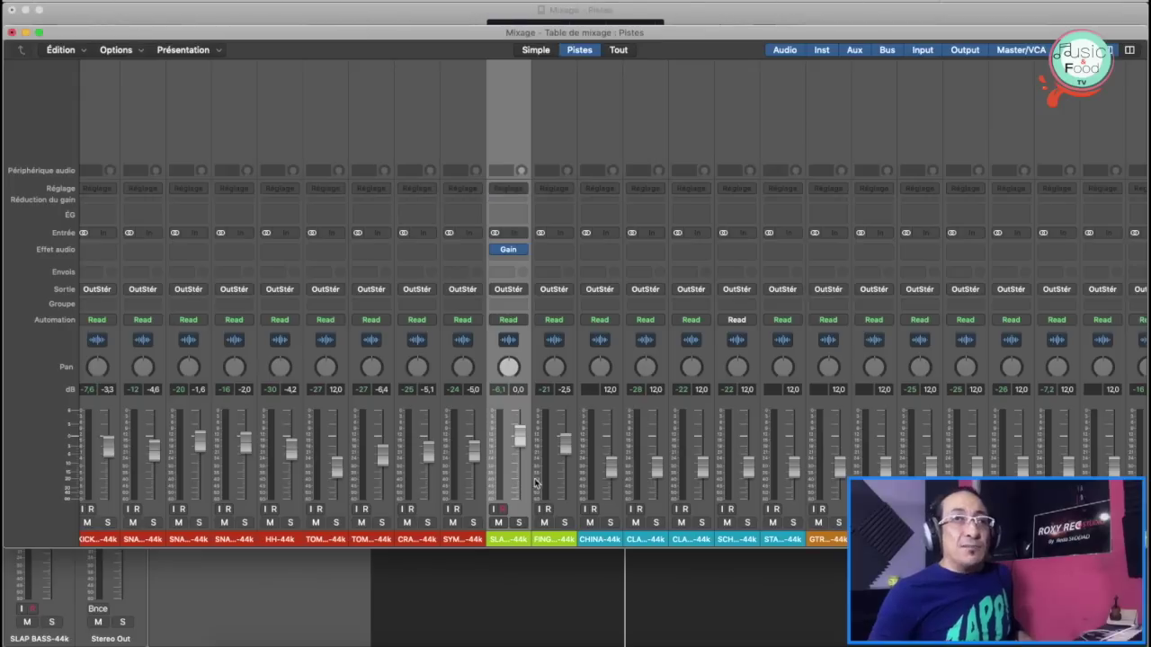
Step: Solo FINGER BASS and copy the Gain plug-in from SLAP BASS onto it, playing the channel to compare levels
{"action": "left_click", "coordinate": [564, 524]}
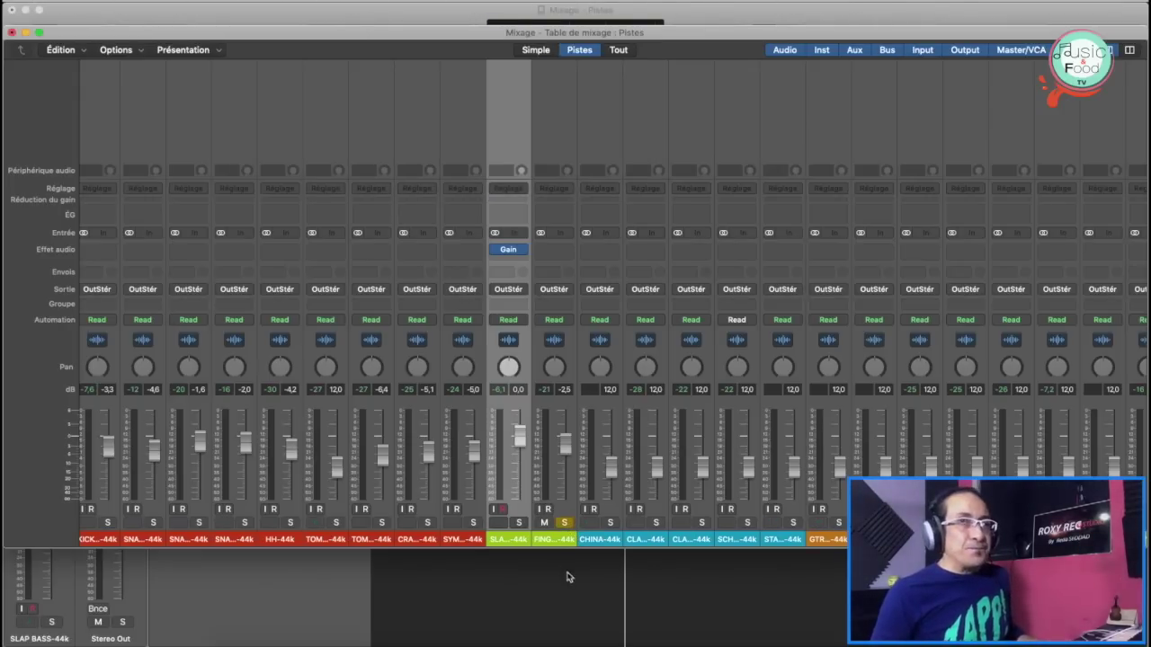
{"action": "key", "text": "space"}
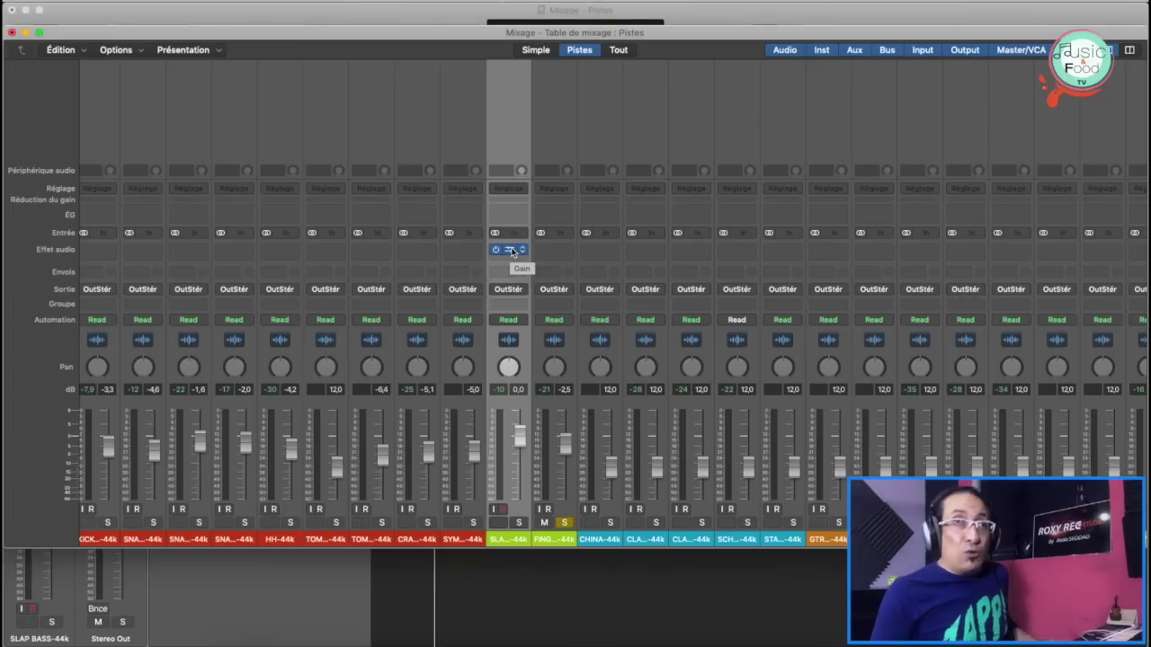
{"action": "left_click_drag", "start_coordinate": [509, 249], "coordinate": [554, 250]}
{"action": "key", "text": "space"}
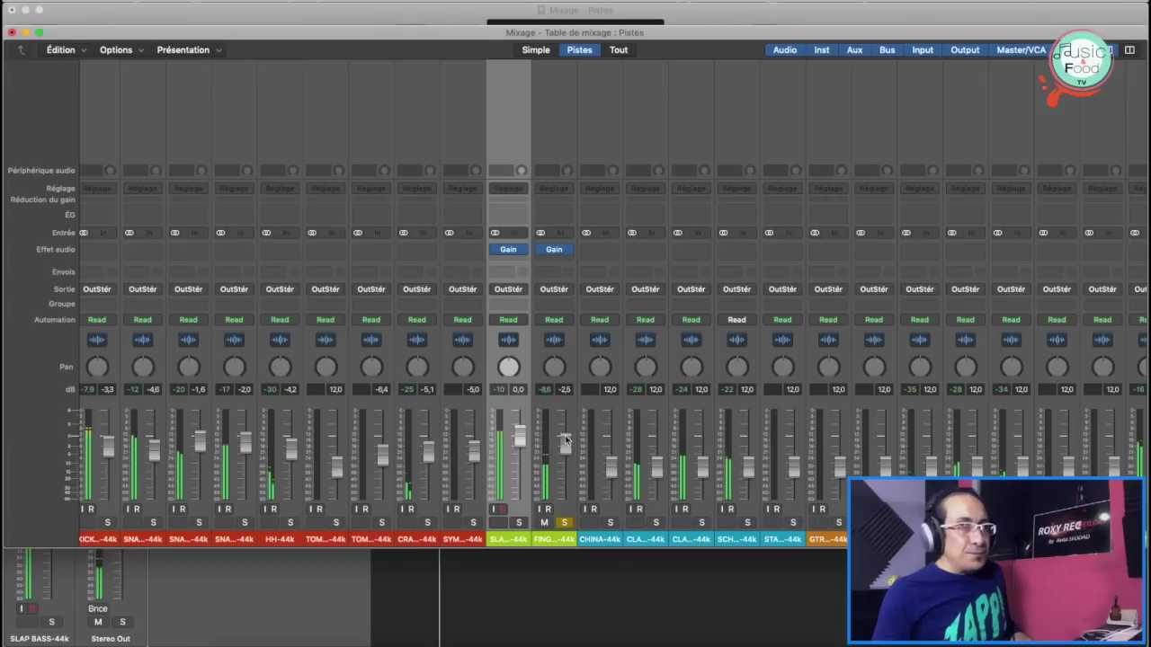
Step: Select and enlarge the FINGER BASS track in the arrangement and play its closing passage from about bar 9
{"action": "mouse_move", "coordinate": [550, 251]}
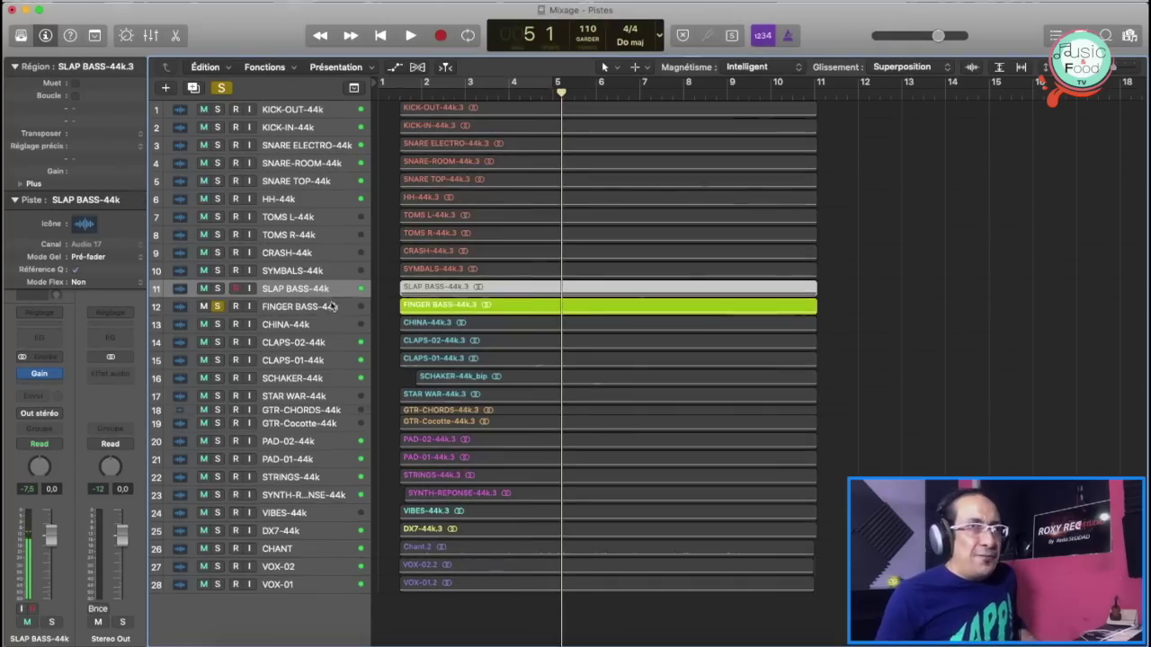
{"action": "left_click", "coordinate": [333, 307]}
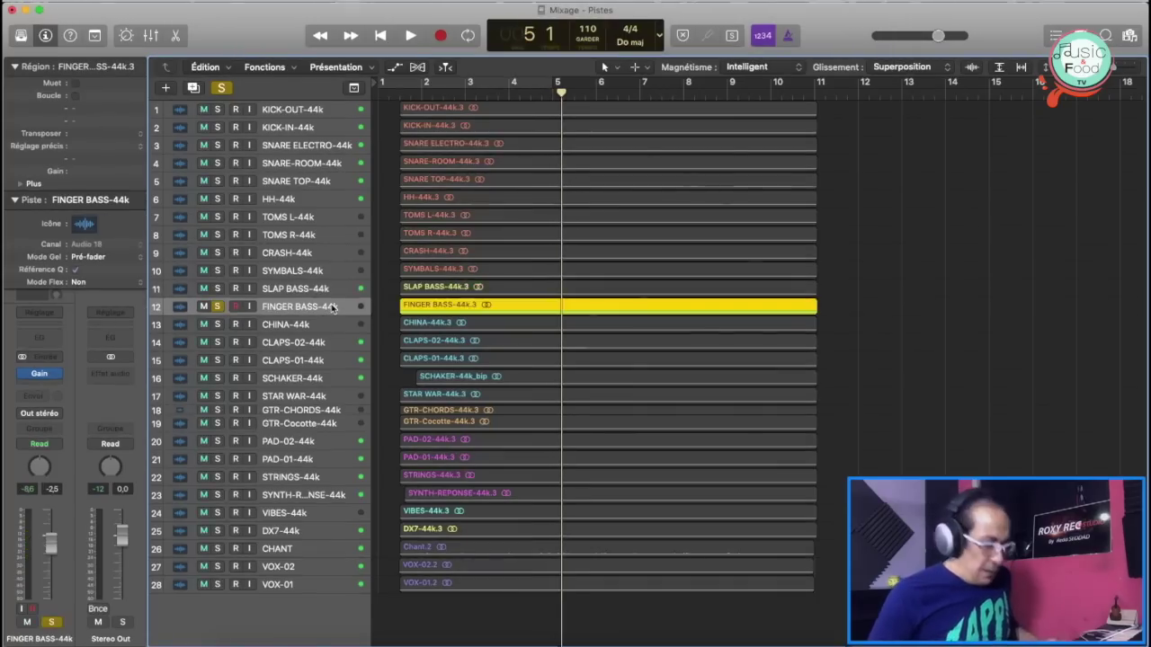
{"action": "key", "text": "super+Down"}
{"action": "key", "text": "super+Down"}
{"action": "key", "text": "super+Down"}
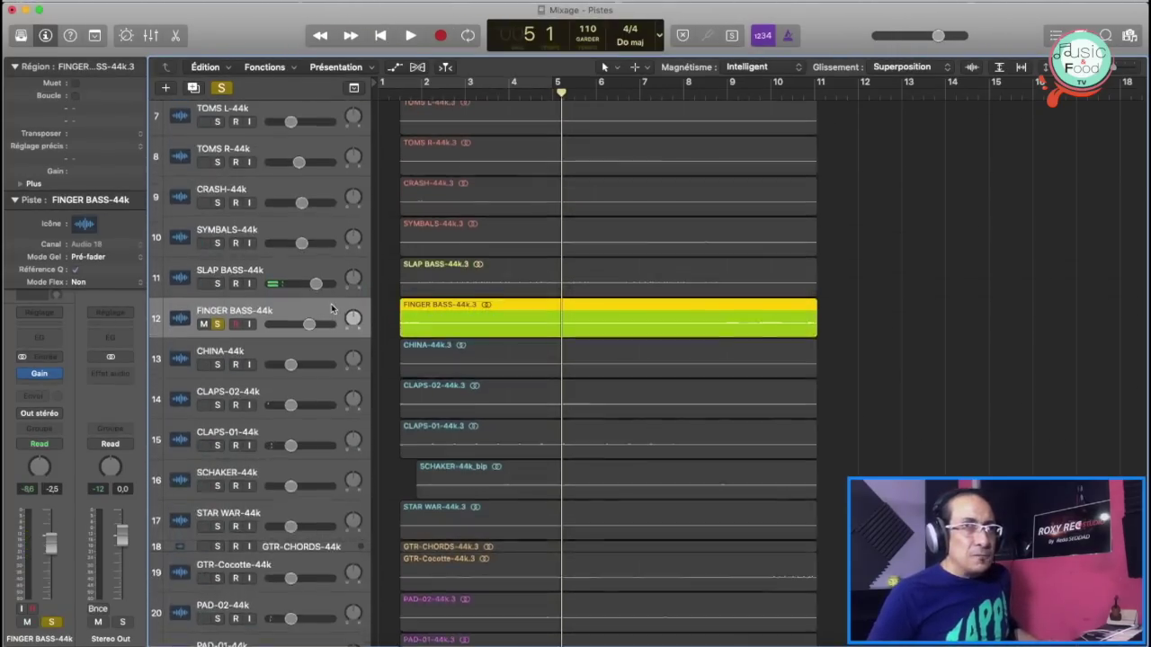
{"action": "key", "text": "super+Down"}
{"action": "key", "text": "super+Down"}
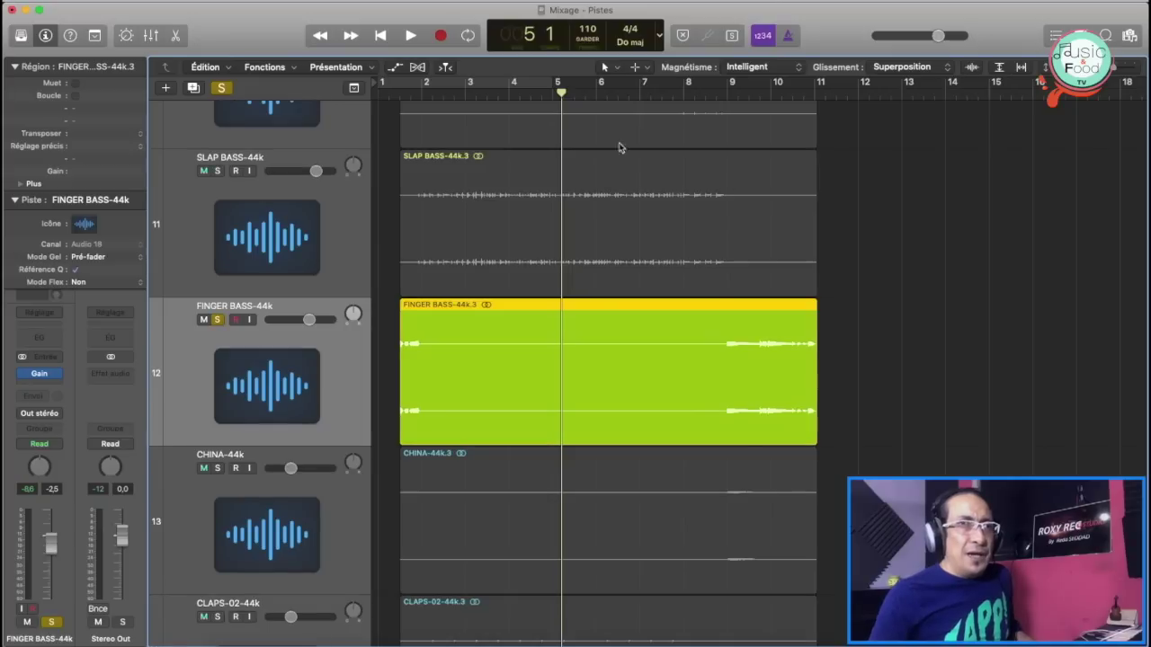
{"action": "left_click", "coordinate": [725, 88]}
{"action": "key", "text": "space"}
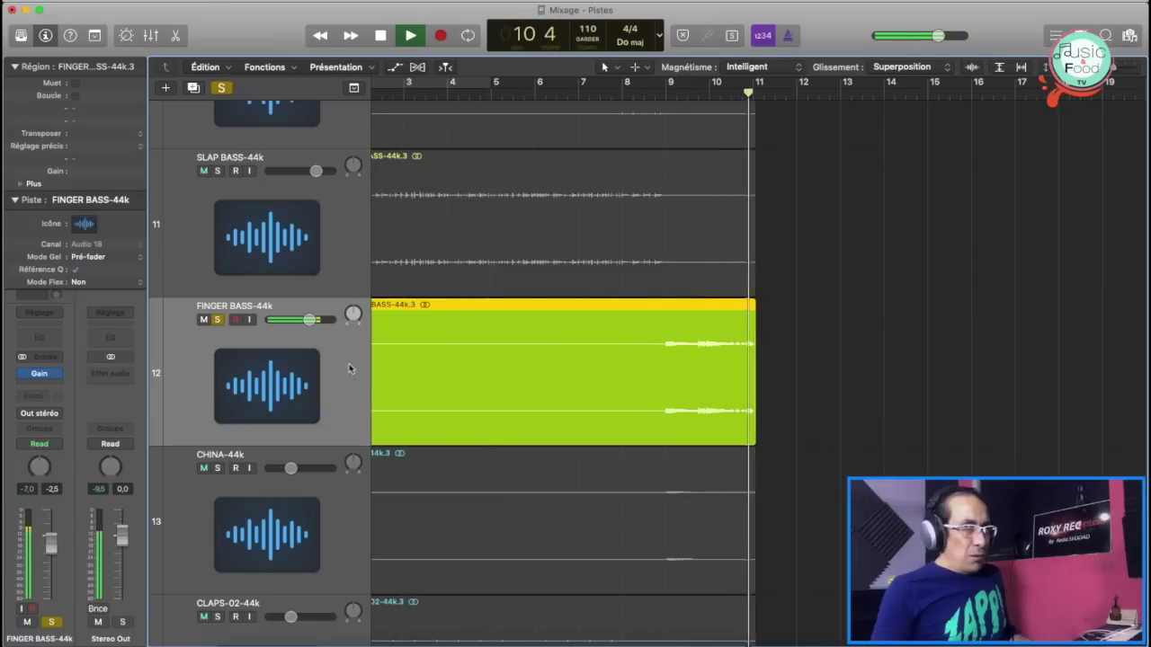
{"action": "key", "text": "space"}
{"action": "scroll", "coordinate": [346, 364], "scroll_direction": "left", "scroll_amount": 2}
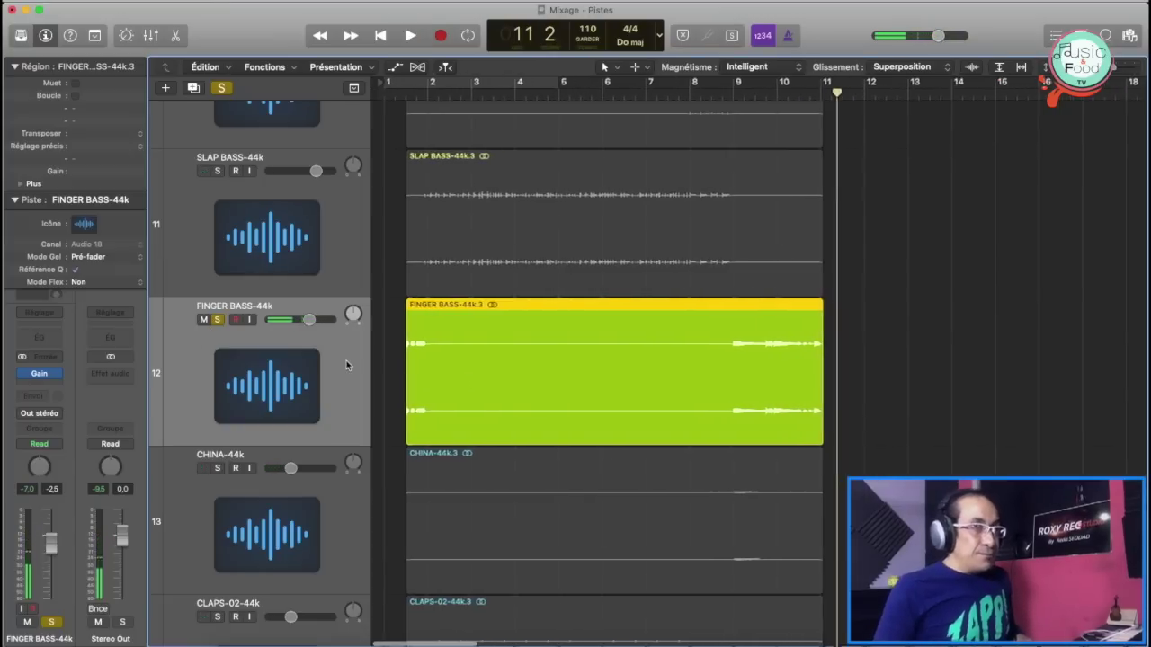
Step: Clear all solos and play the full mix from the start while reviewing the CHINA and CLAPS tracks
{"action": "left_click", "coordinate": [223, 87]}
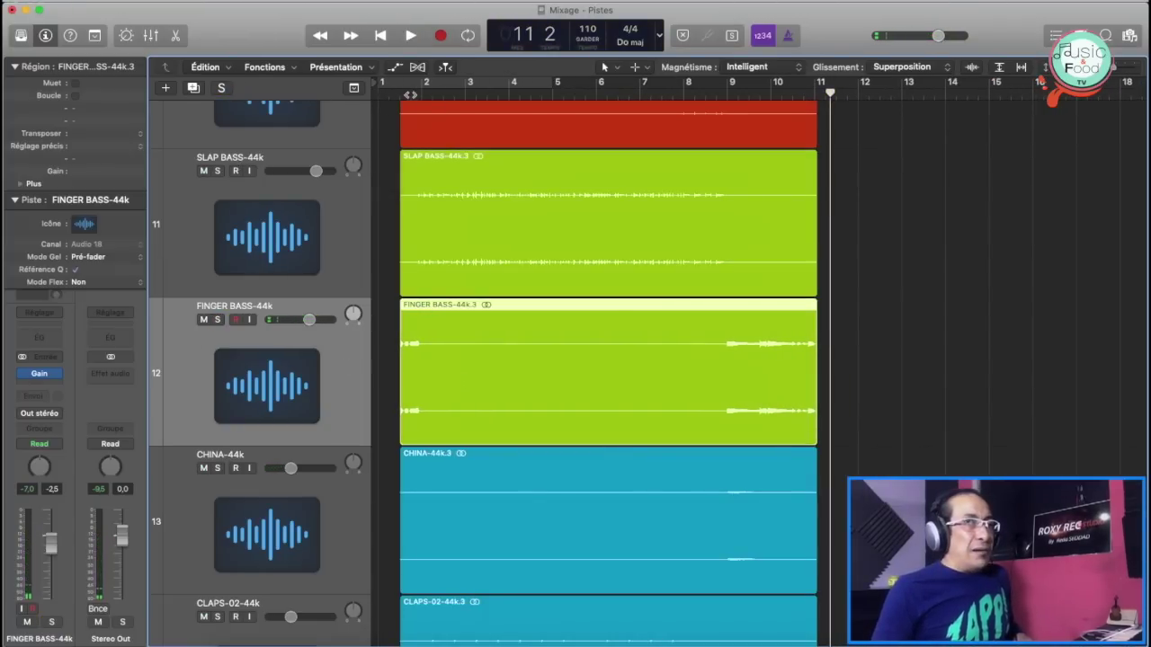
{"action": "key", "text": "Return"}
{"action": "key", "text": "space"}
{"action": "scroll", "coordinate": [447, 264], "scroll_direction": "down", "scroll_amount": 5}
{"action": "scroll", "coordinate": [447, 265], "scroll_direction": "up", "scroll_amount": 2}
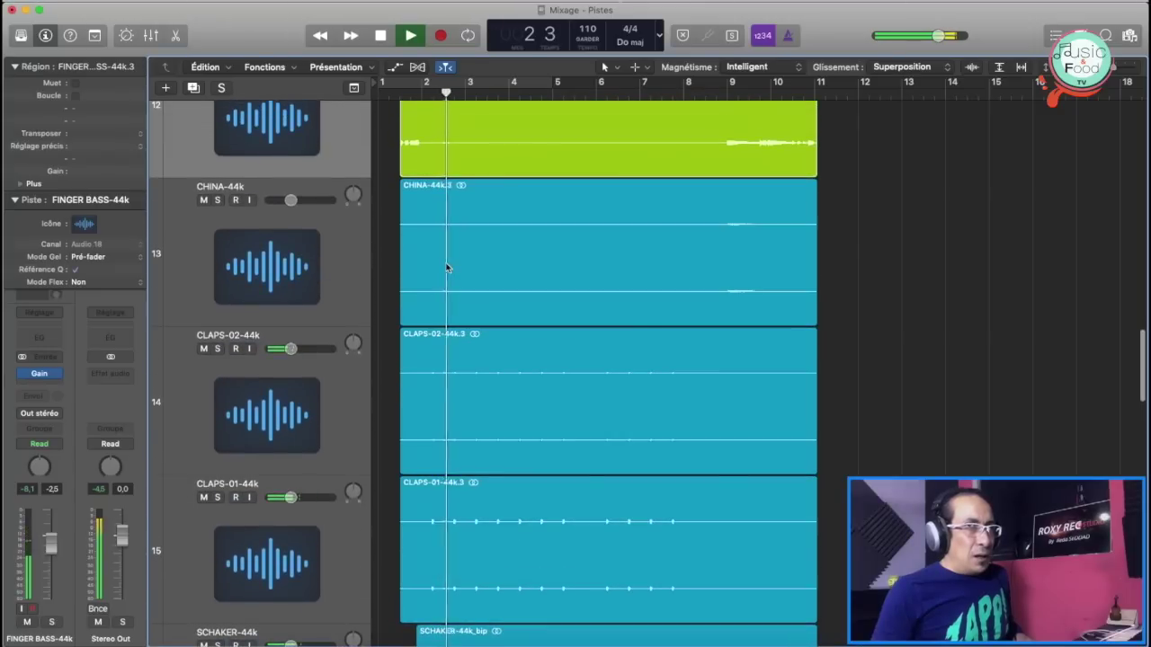
{"action": "scroll", "coordinate": [447, 267], "scroll_direction": "down", "scroll_amount": 1}
{"action": "key", "text": "space"}
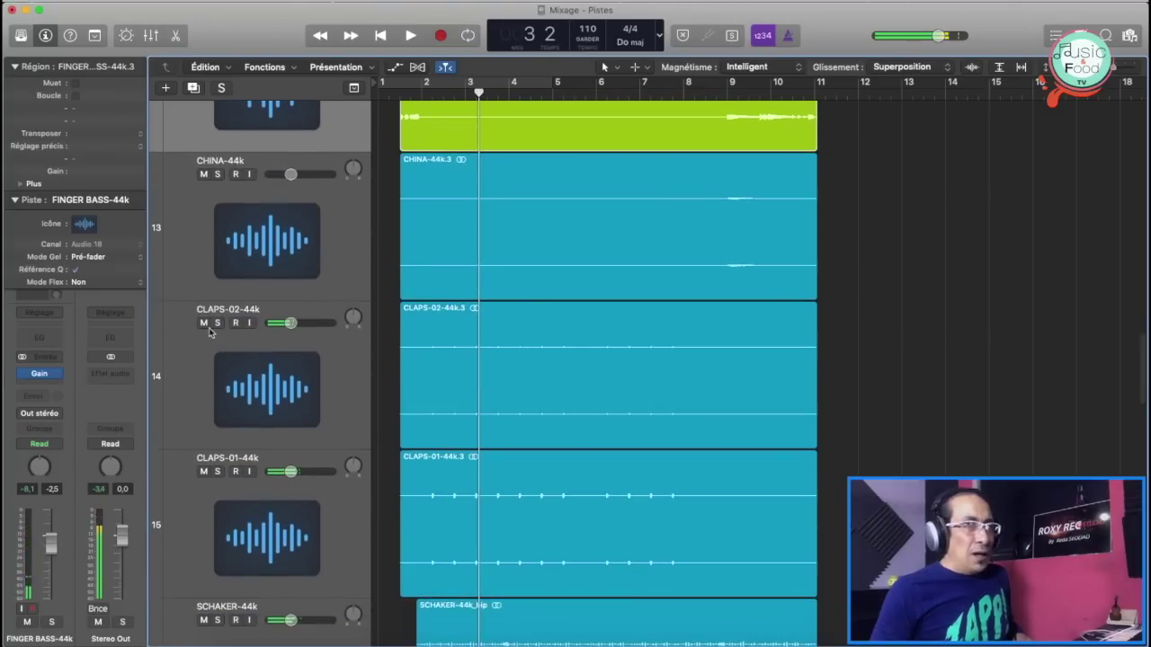
{"action": "scroll", "coordinate": [217, 325], "scroll_direction": "up", "scroll_amount": 10}
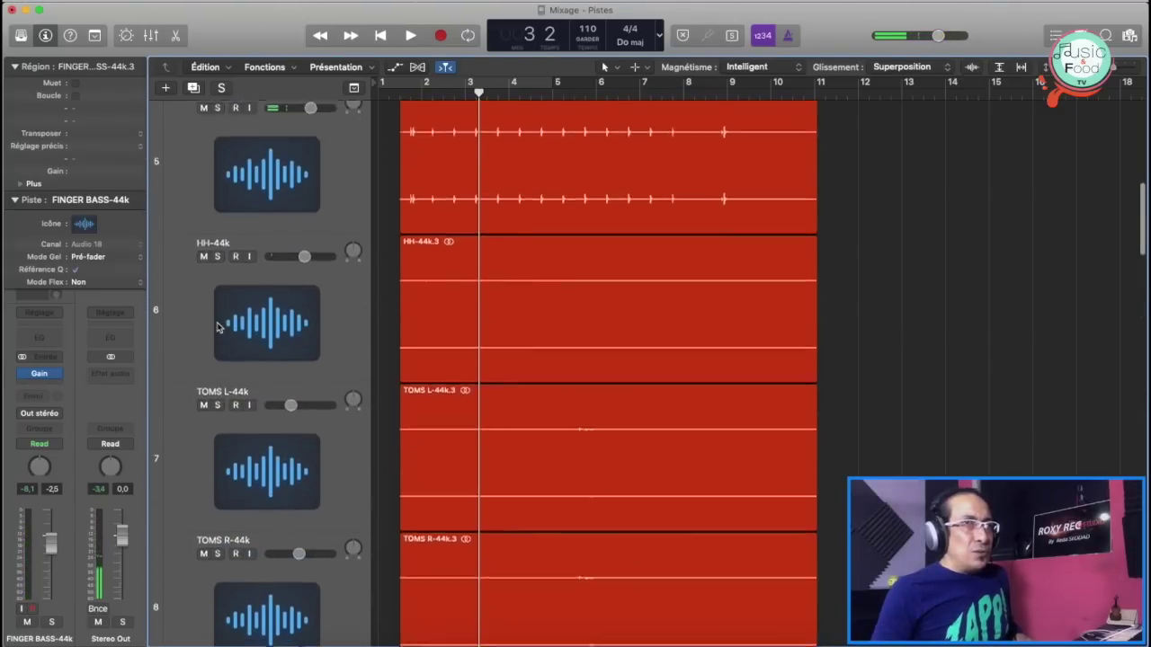
Step: Solo and select the HH track and play it from the start of the song to judge its level
{"action": "left_click", "coordinate": [216, 269]}
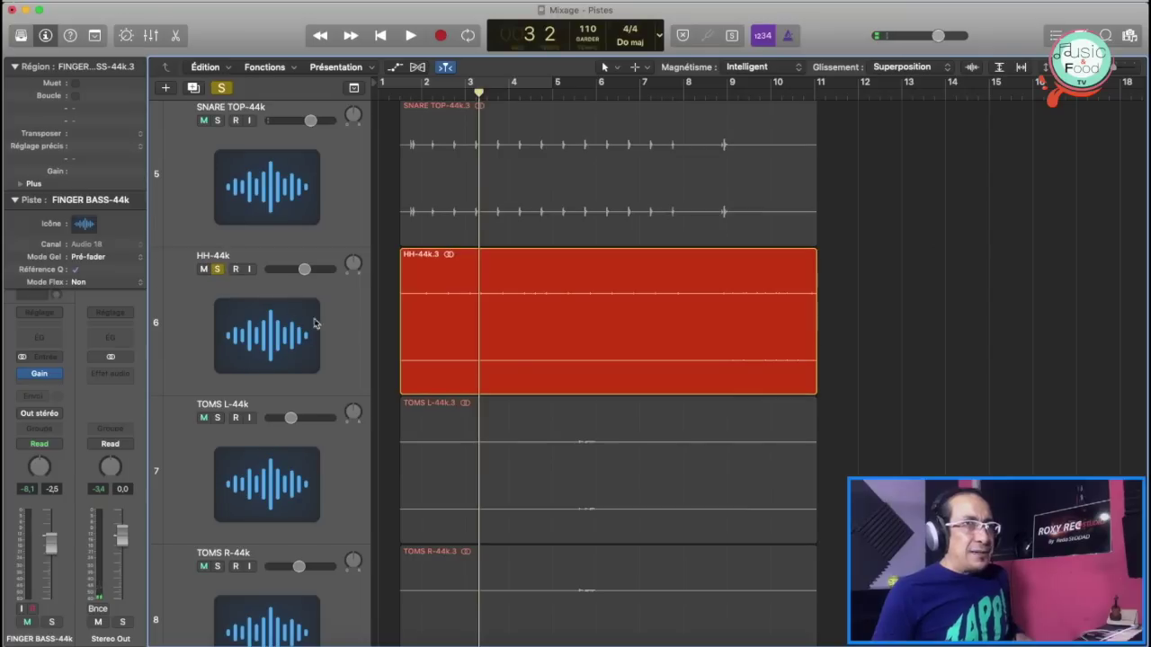
{"action": "left_click", "coordinate": [344, 326]}
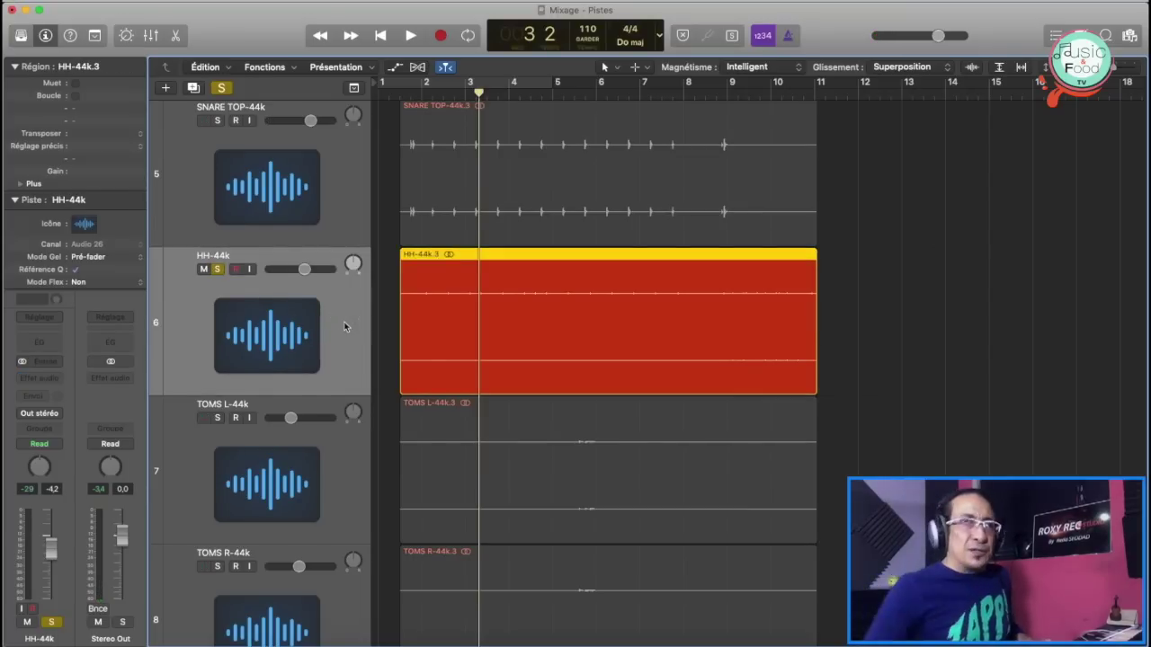
{"action": "key", "text": "Return"}
{"action": "key", "text": "space"}
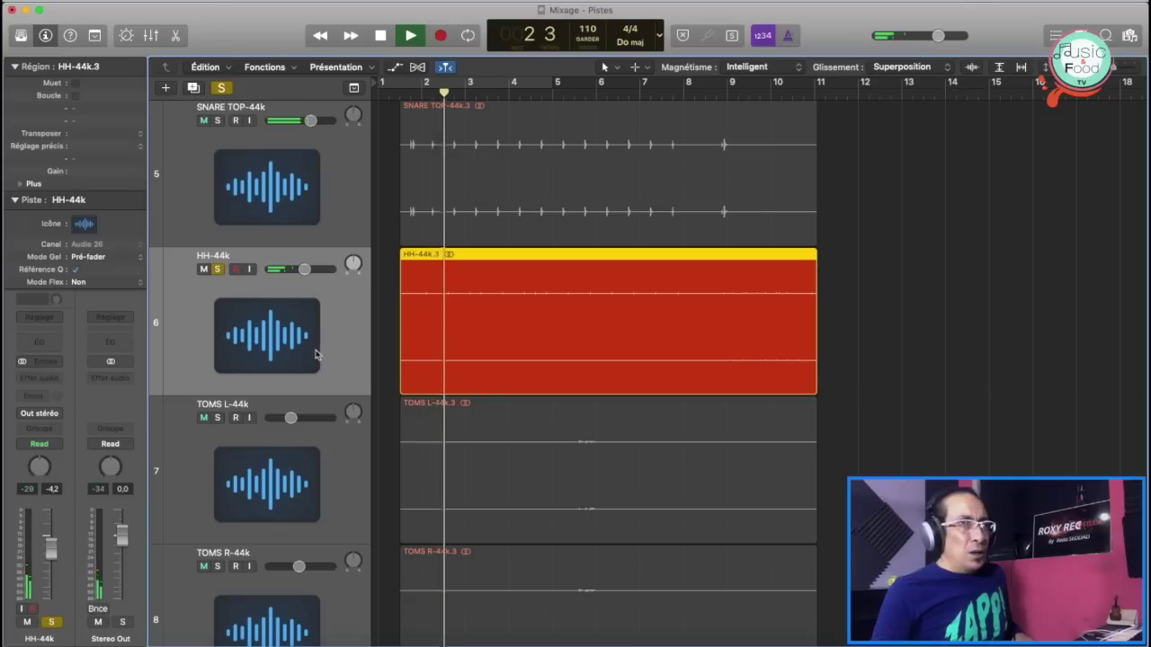
{"action": "key", "text": "space"}
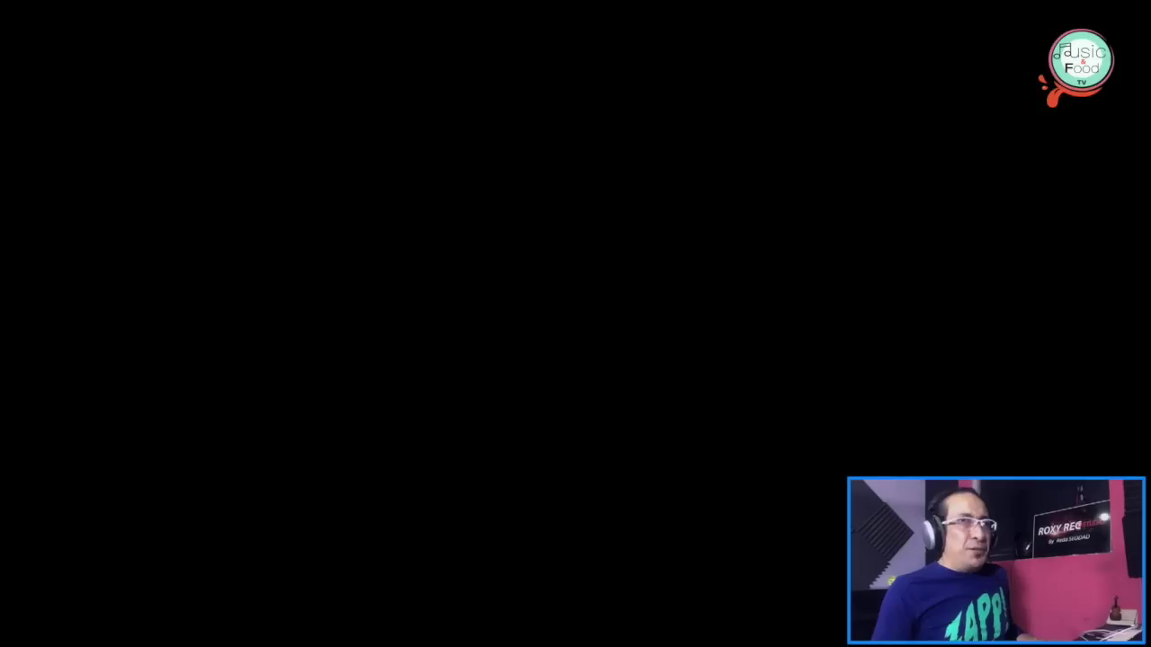
Step: Copy the Gain plug-in from SLAP BASS onto HH, audition it with its settings open, then close it and clear the HH solo
{"action": "key", "text": "super+2"}
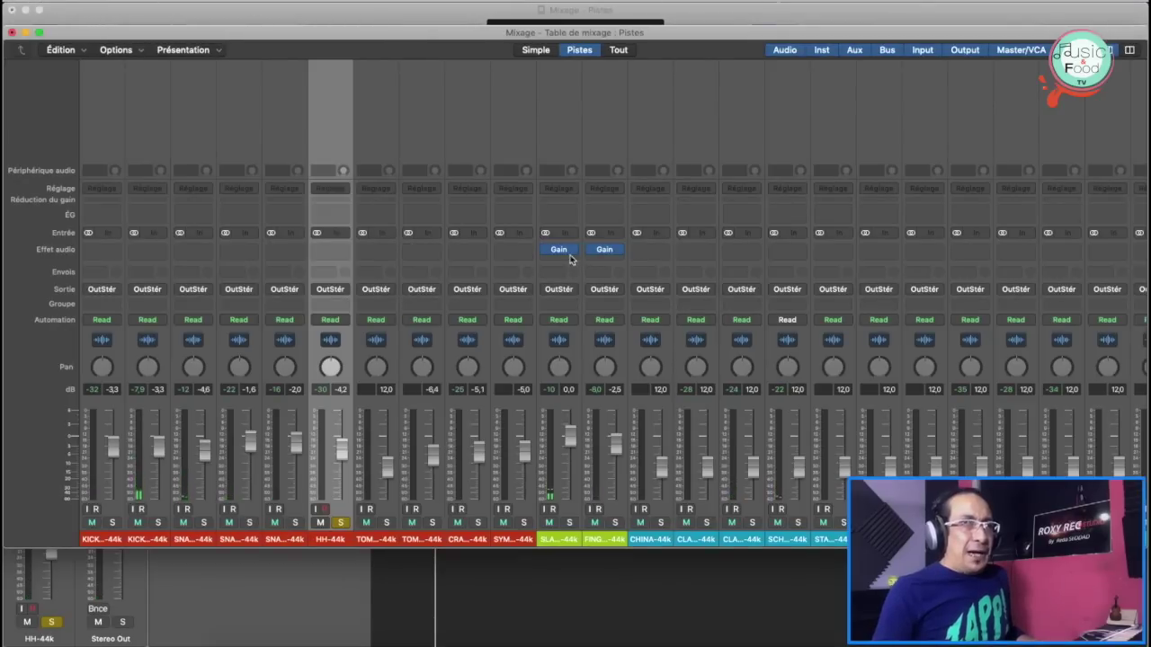
{"action": "left_click_drag", "start_coordinate": [560, 250], "coordinate": [339, 257]}
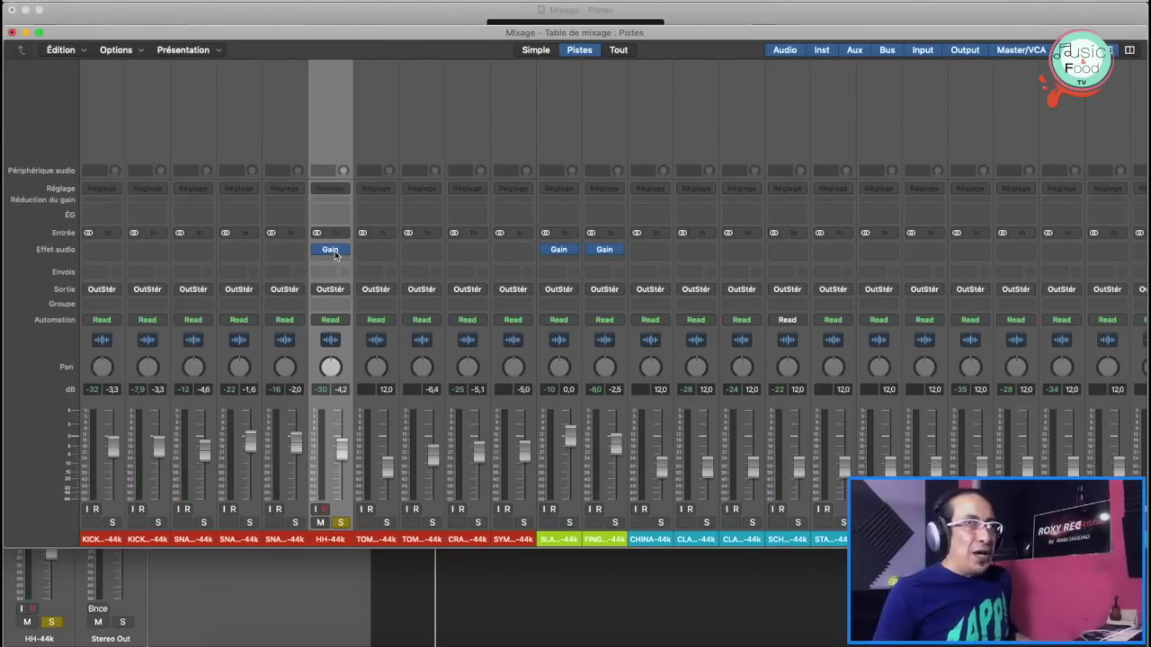
{"action": "left_click", "coordinate": [331, 250]}
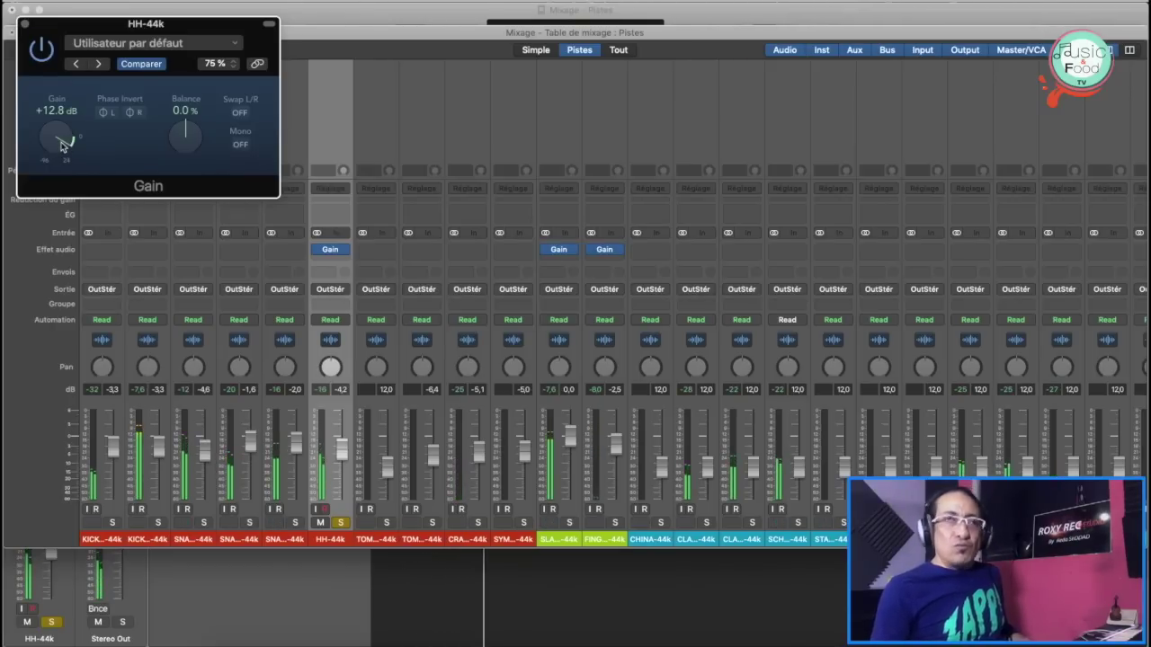
{"action": "left_click", "coordinate": [27, 27]}
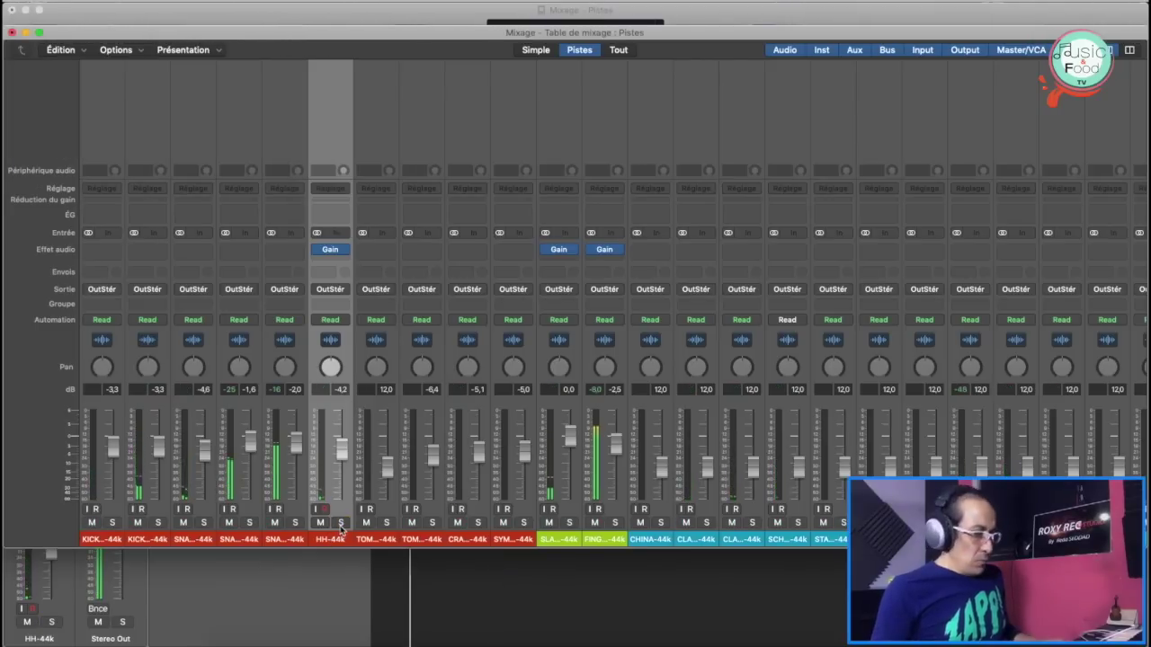
{"action": "key", "text": "super+w"}
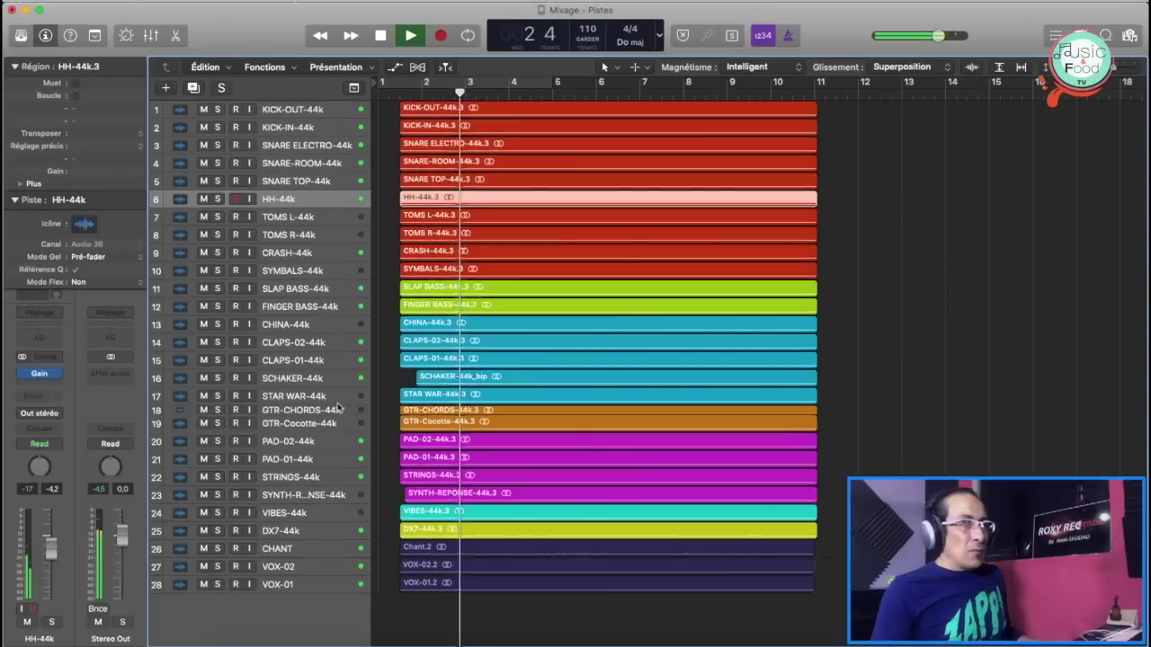
Step: Select and enlarge the TOMS L track in the arrangement and play through to its fill near the end of bar 5
{"action": "left_click", "coordinate": [304, 219]}
{"action": "key", "text": "super+Down"}
{"action": "key", "text": "super+Down"}
{"action": "key", "text": "super+Down"}
{"action": "key", "text": "super+Down"}
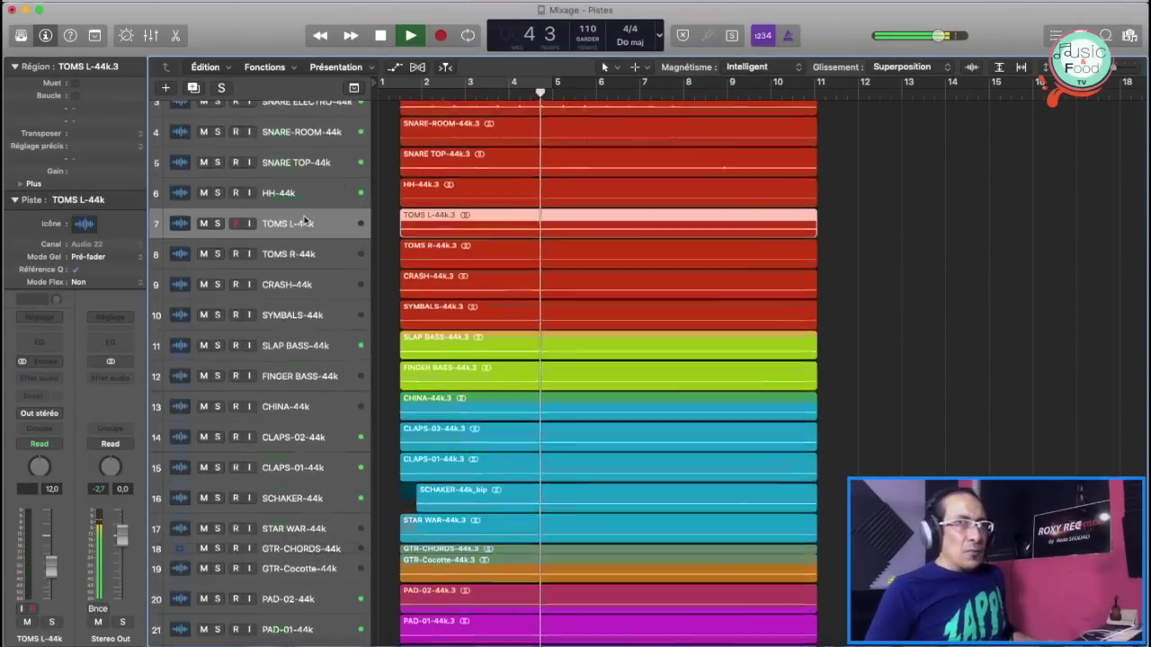
{"action": "key", "text": "super+Down"}
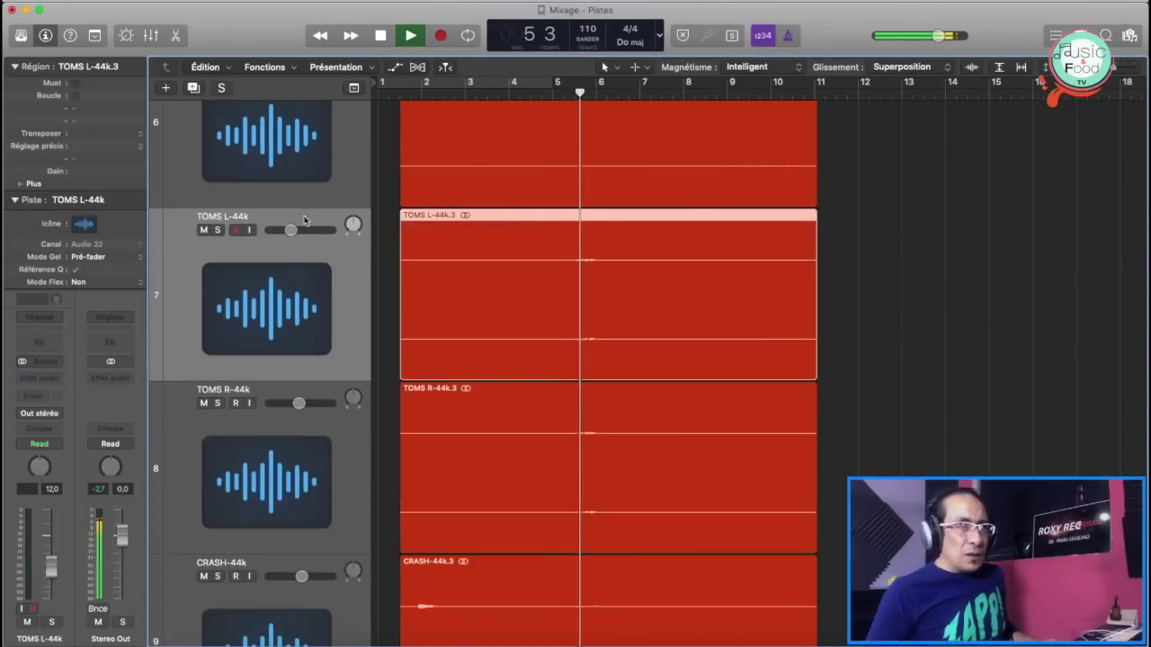
{"action": "key", "text": "space"}
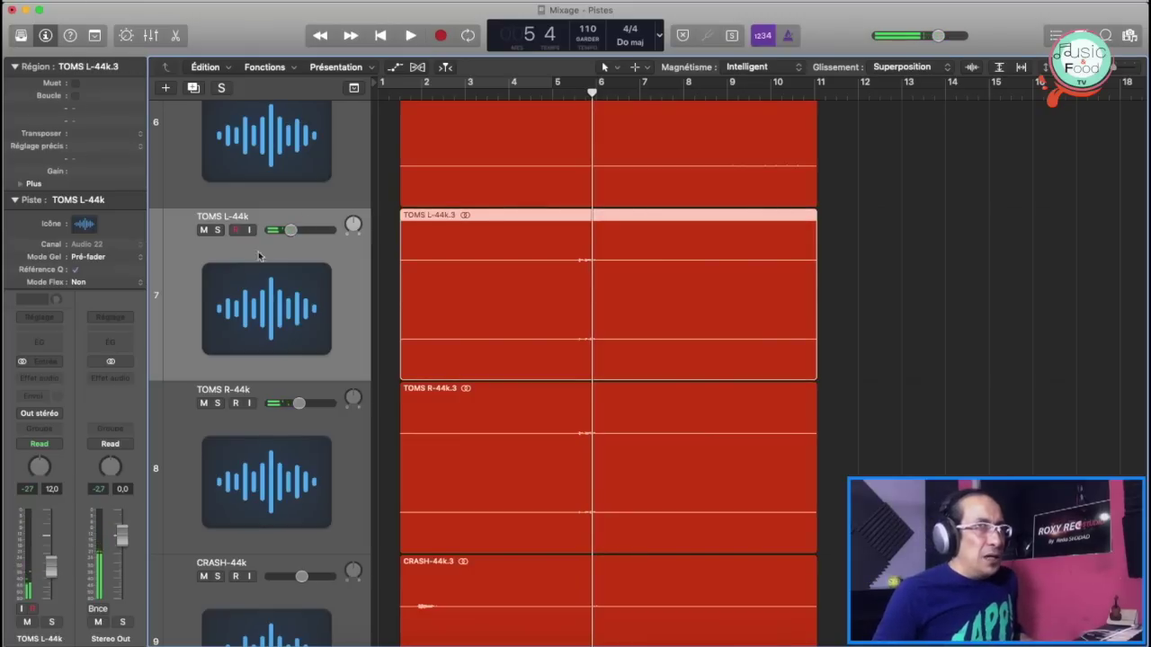
Step: Solo TOMS L, add TOMS R to the solo, and play the fill between bars 5 and 6
{"action": "left_click", "coordinate": [15, 200]}
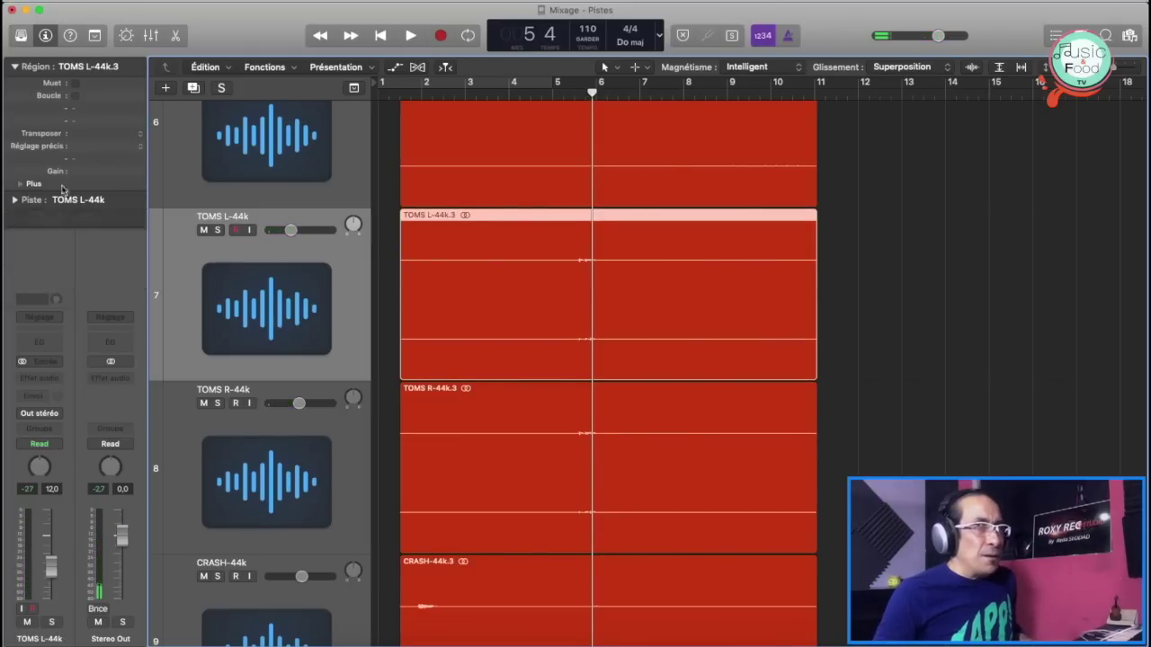
{"action": "left_click", "coordinate": [216, 231]}
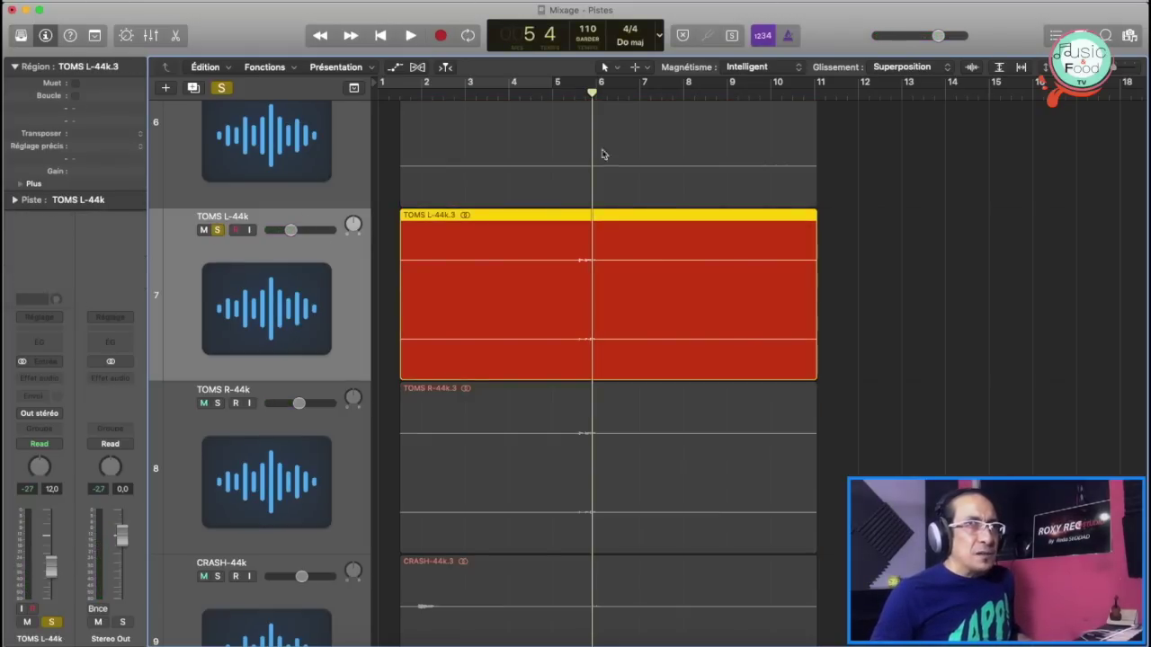
{"action": "key", "text": "space"}
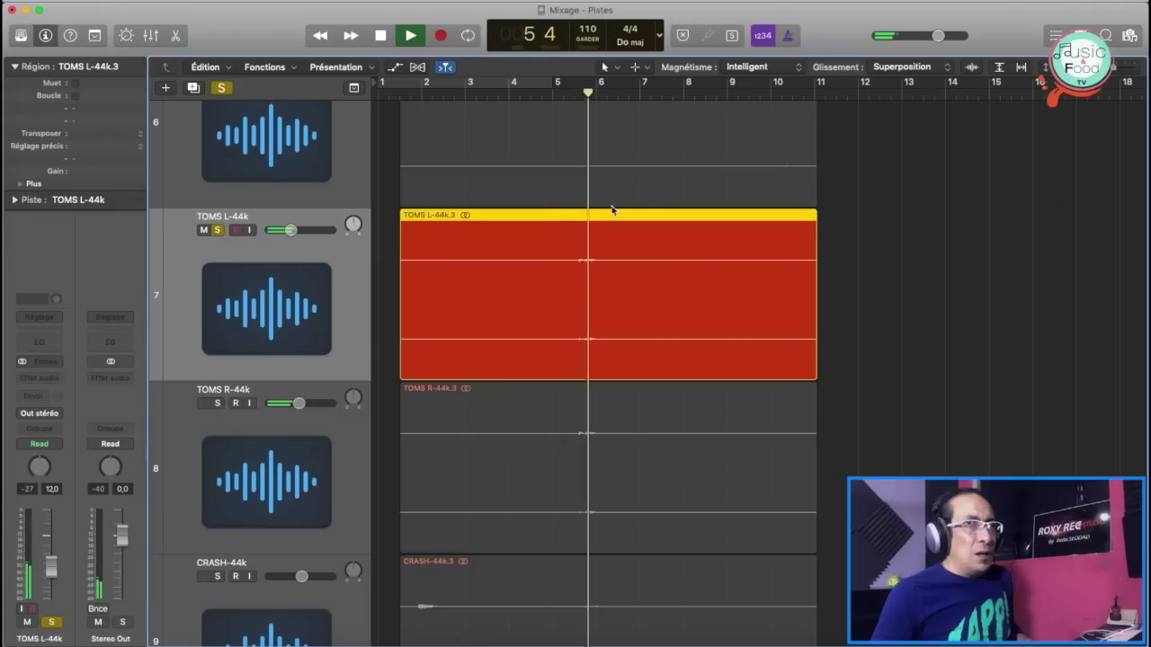
{"action": "key", "text": "space"}
{"action": "left_click", "coordinate": [217, 403]}
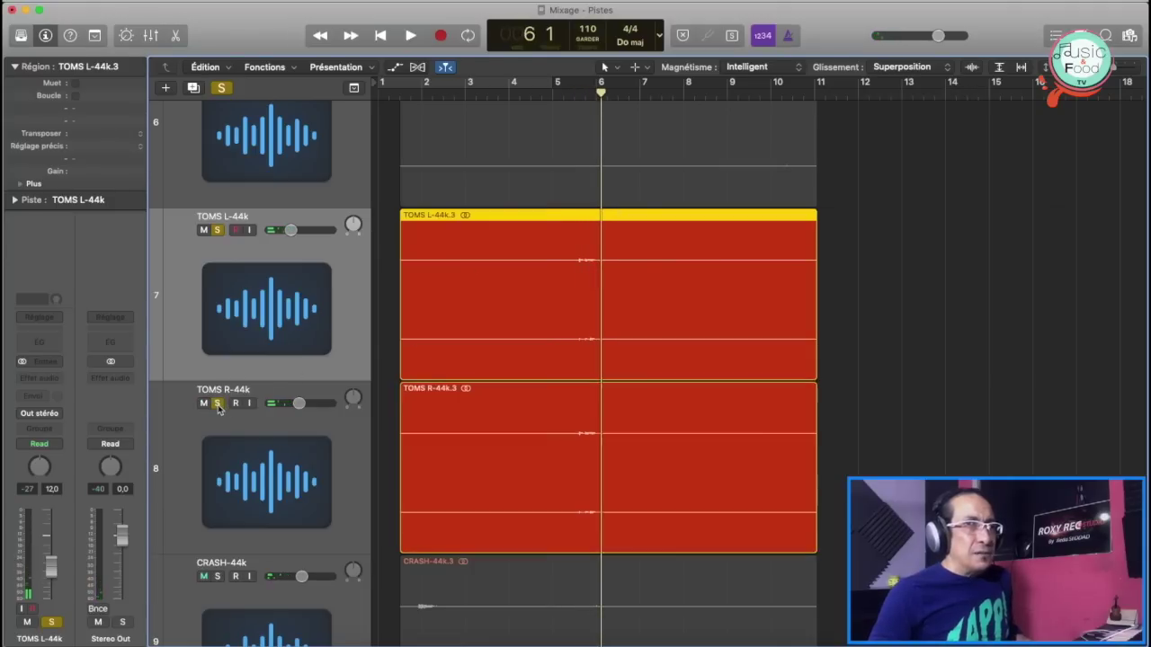
{"action": "key", "text": "space"}
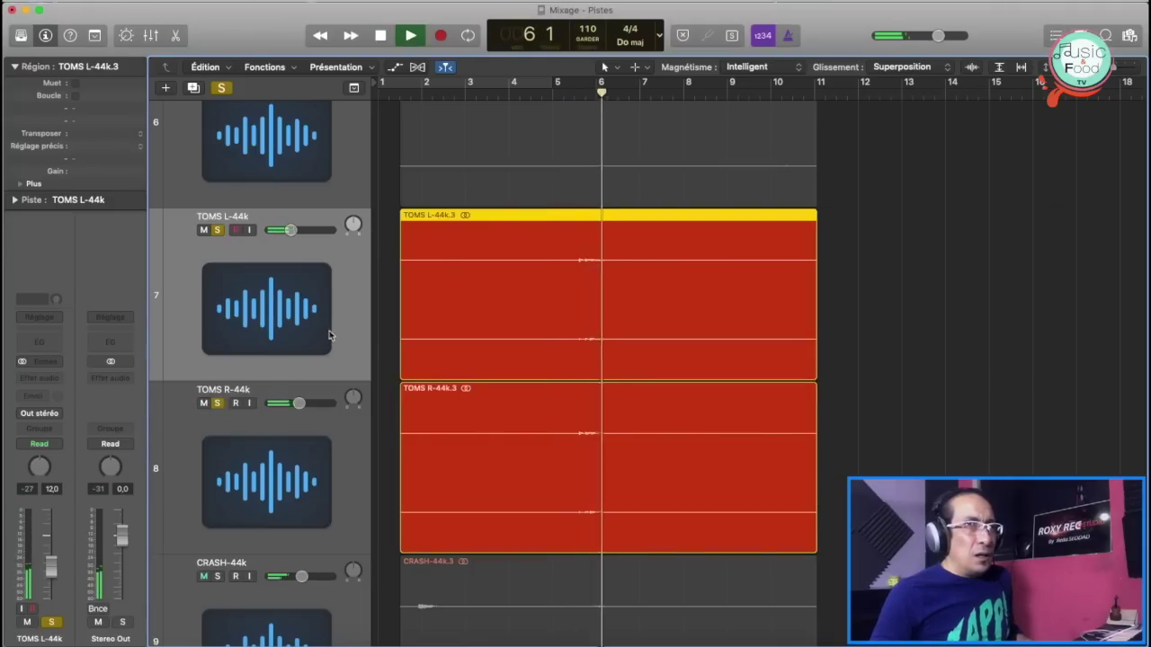
{"action": "key", "text": "space"}
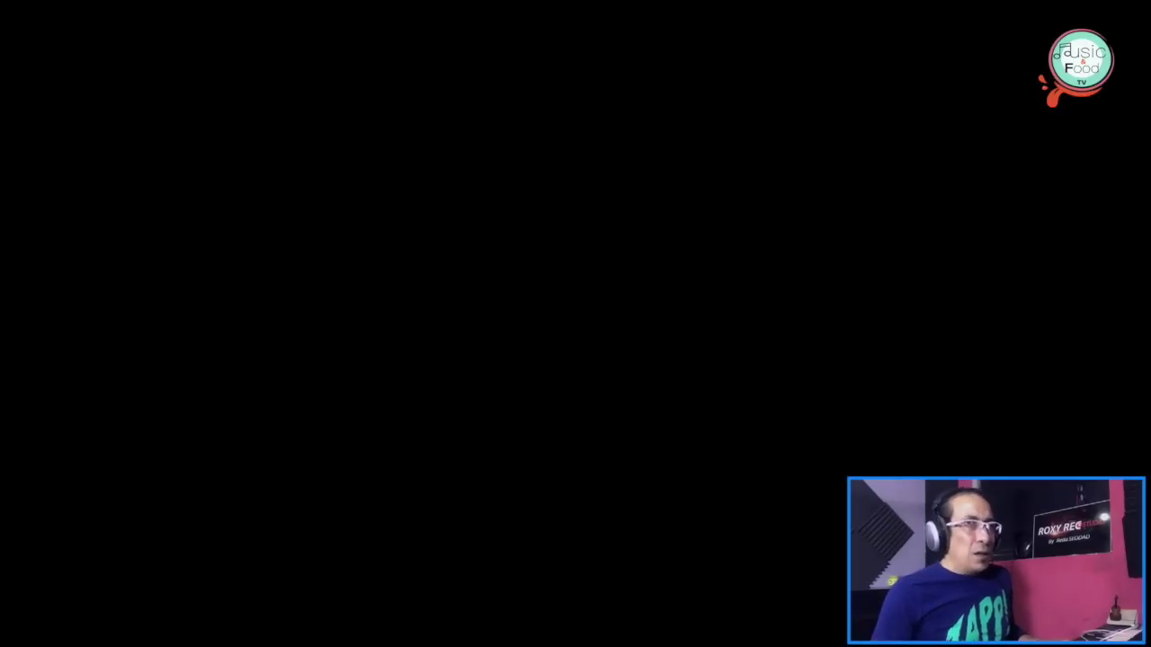
Step: Copy the Gain plug-in from HH onto TOMS L and TOMS R and play the toms in the full mix
{"action": "key", "text": "super+2"}
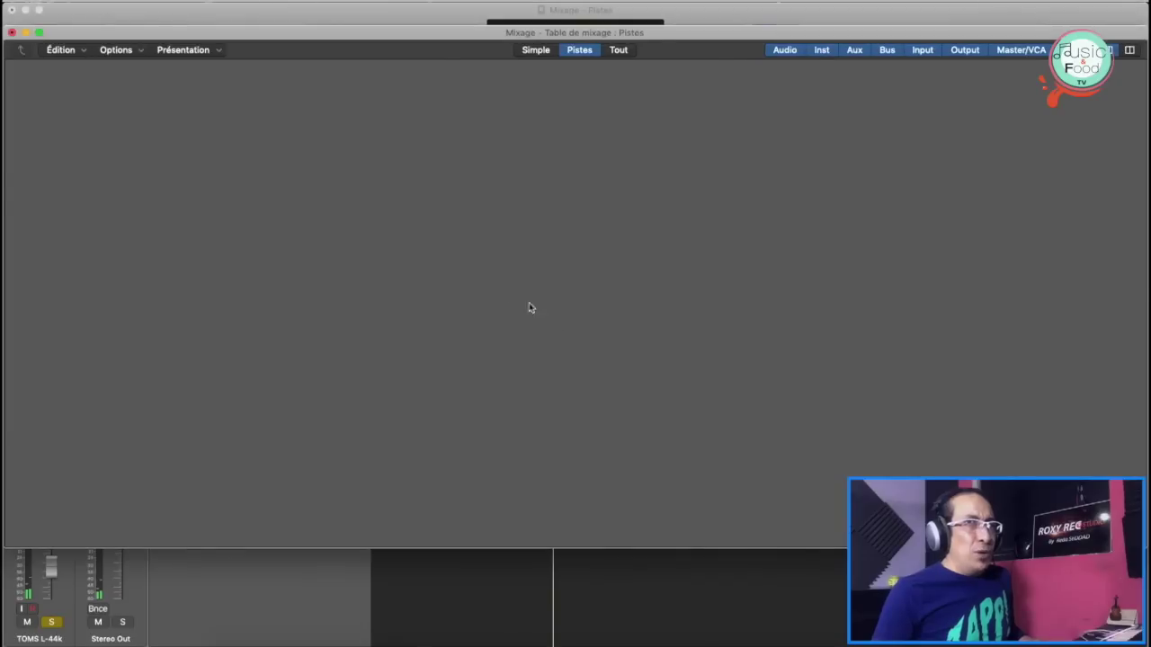
{"action": "left_click_drag", "start_coordinate": [332, 254], "coordinate": [426, 254]}
{"action": "key", "text": "space"}
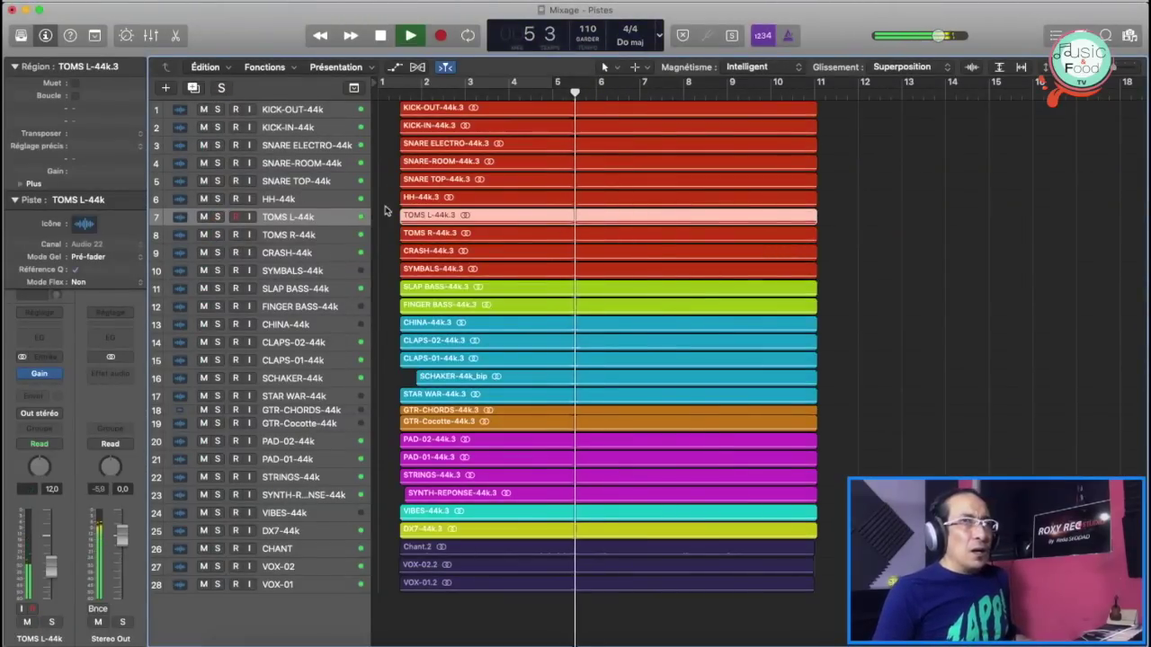
Step: Stop playback, select the CRASH track and enlarge it to locate its hits in the arrangement
{"action": "left_click", "coordinate": [297, 253]}
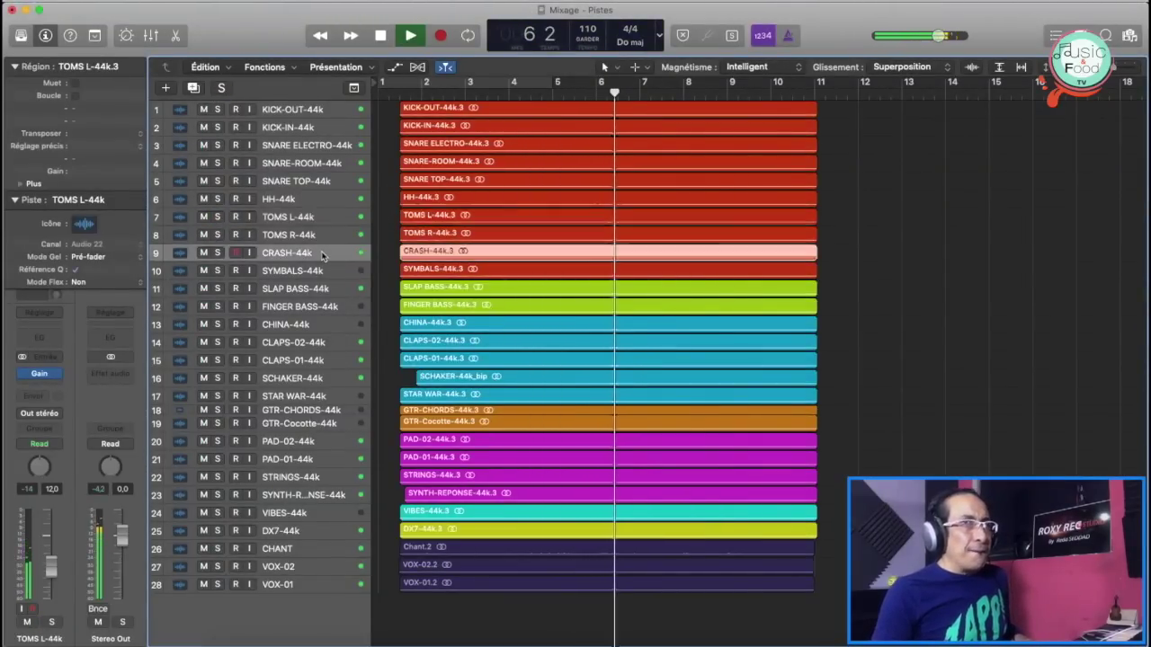
{"action": "key", "text": "space"}
{"action": "key", "text": "super+Down"}
{"action": "key", "text": "super+Down"}
{"action": "key", "text": "super+Down"}
{"action": "key", "text": "super+Down"}
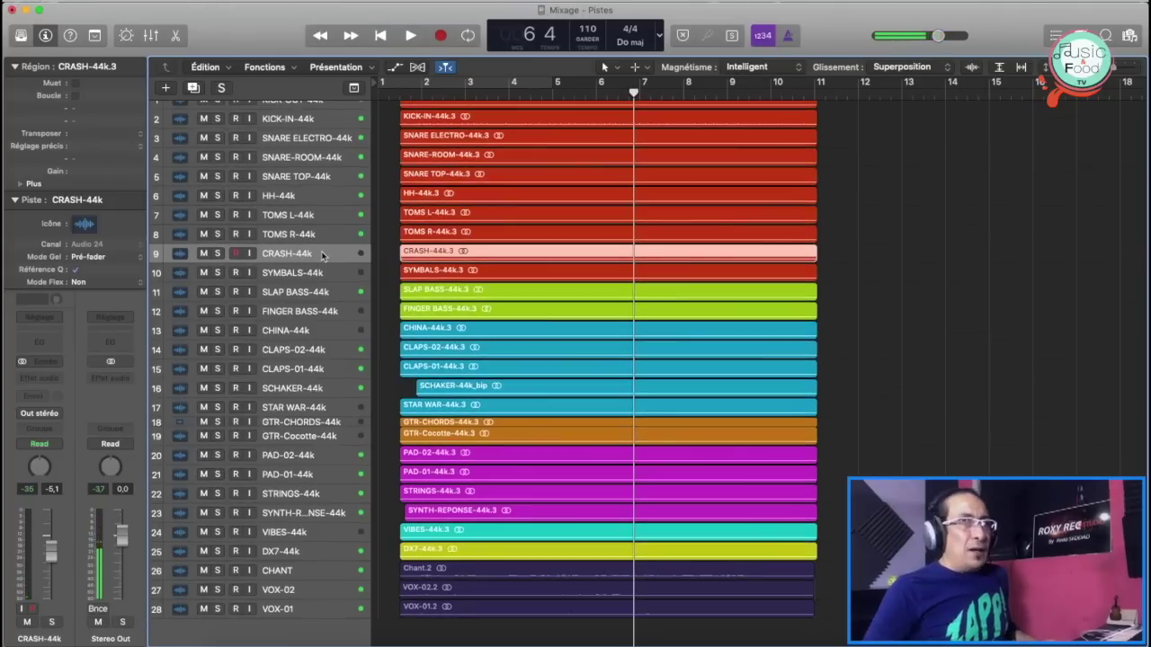
{"action": "key", "text": "super+Down"}
{"action": "key", "text": "super+Down"}
{"action": "key", "text": "super+Down"}
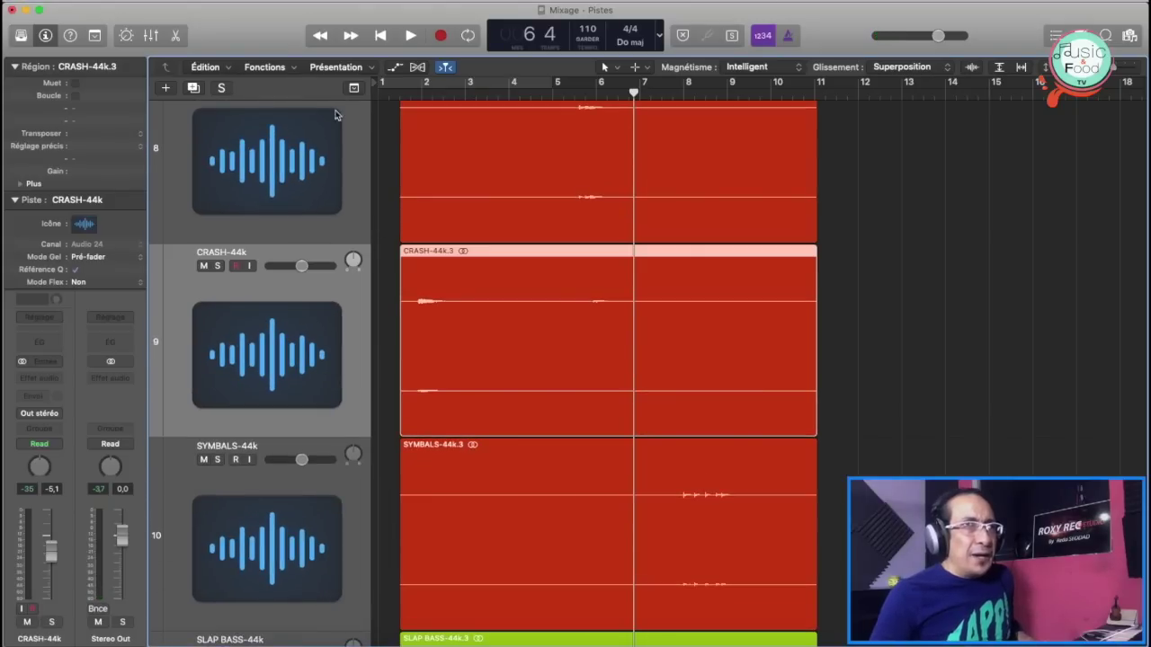
Step: Play the song from the first CRASH hit and copy the Gain plug-in from TOMS R onto CRASH
{"action": "left_click", "coordinate": [395, 93]}
{"action": "key", "text": "space"}
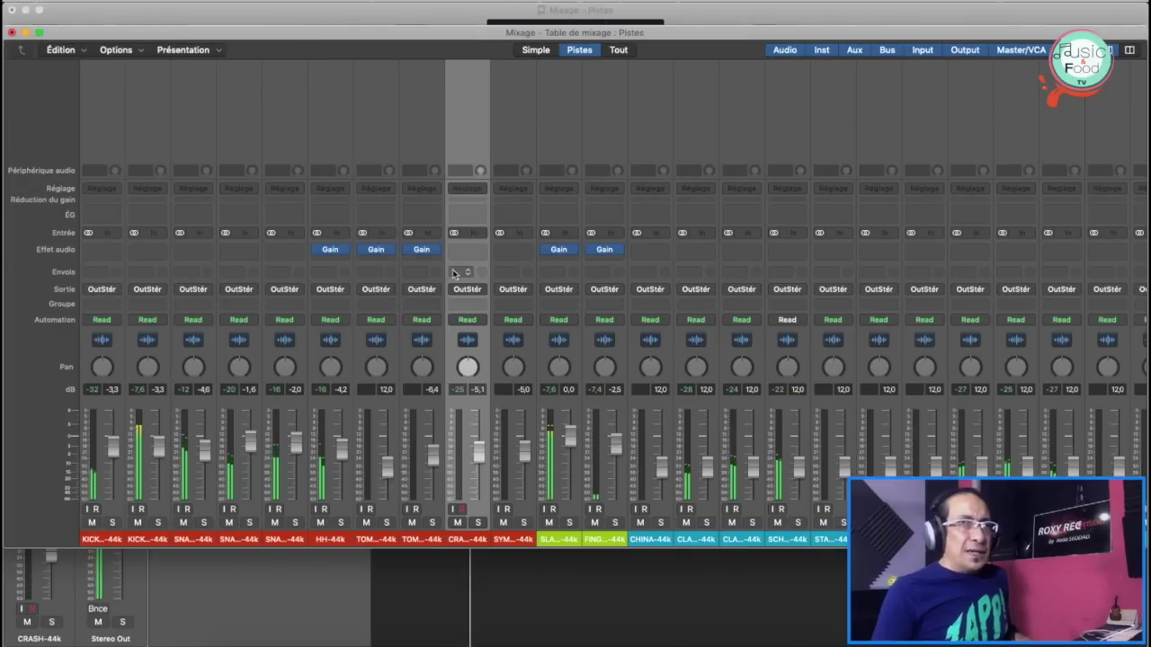
{"action": "left_click_drag", "start_coordinate": [426, 252], "coordinate": [467, 255]}
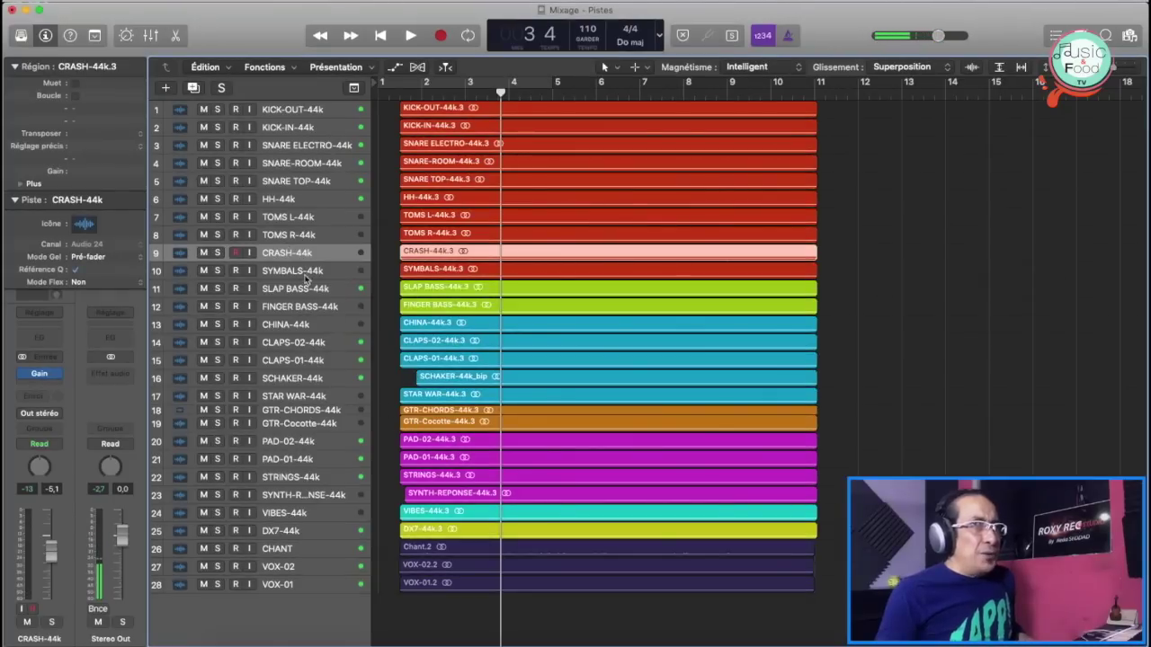
Step: Select and enlarge the SYMBALS track and play its hits from just before bar 8
{"action": "left_click", "coordinate": [305, 277]}
{"action": "key", "text": "super+Down"}
{"action": "key", "text": "super+Down"}
{"action": "key", "text": "super+Down"}
{"action": "key", "text": "super+Down"}
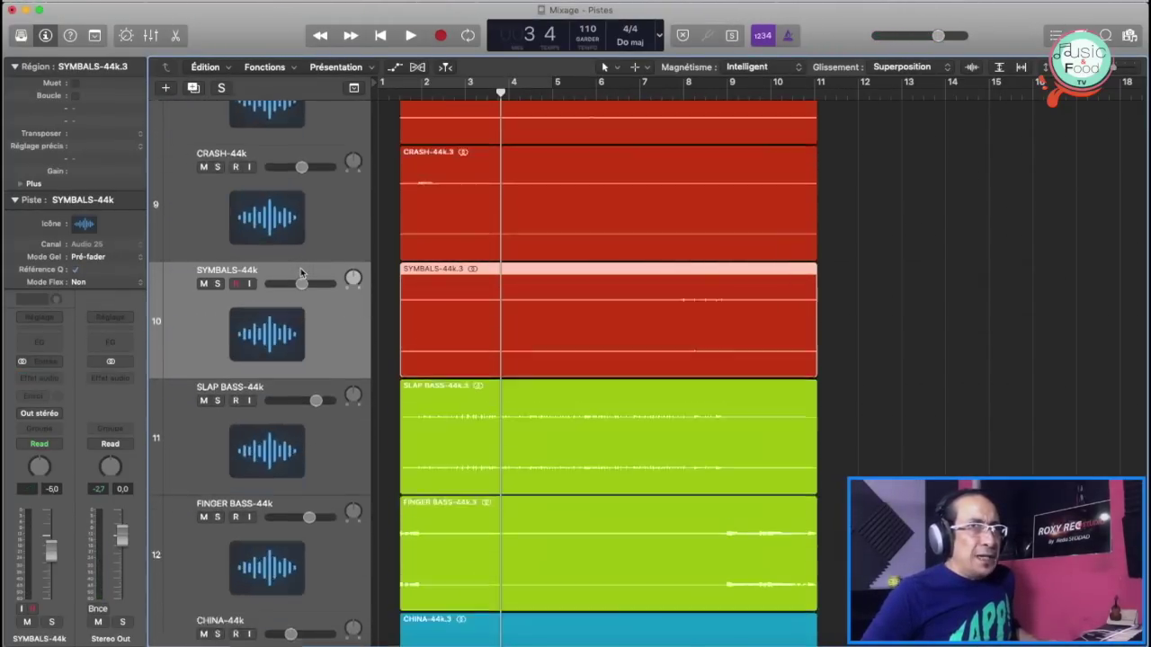
{"action": "key", "text": "super+Down"}
{"action": "key", "text": "super+Down"}
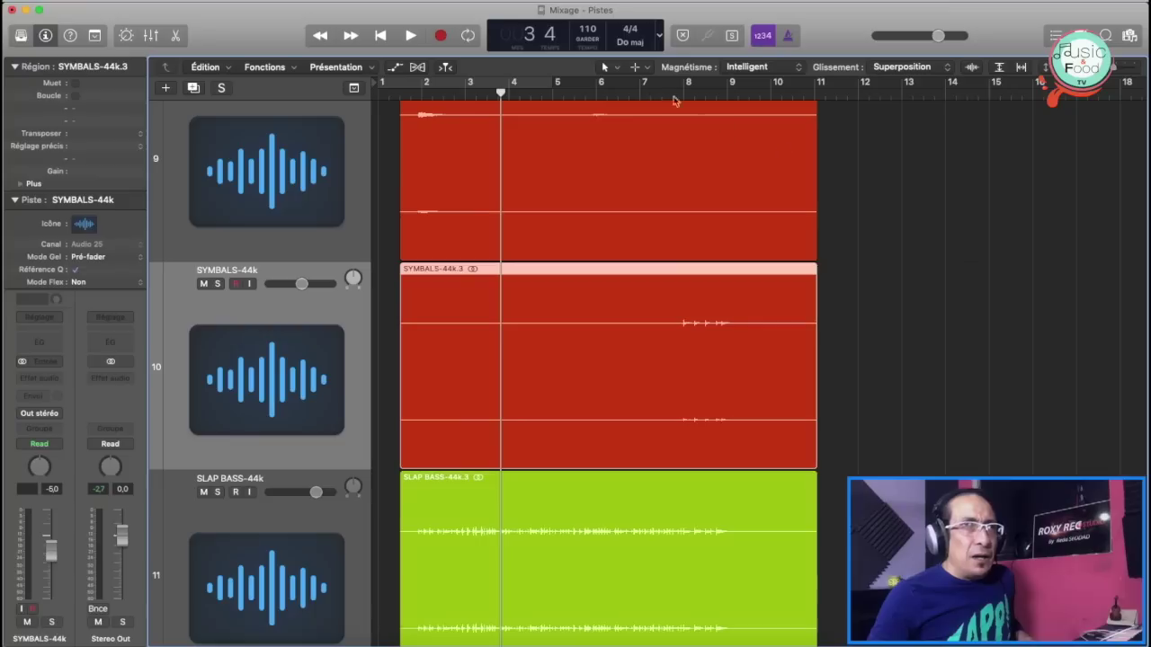
{"action": "left_click", "coordinate": [672, 89]}
{"action": "key", "text": "space"}
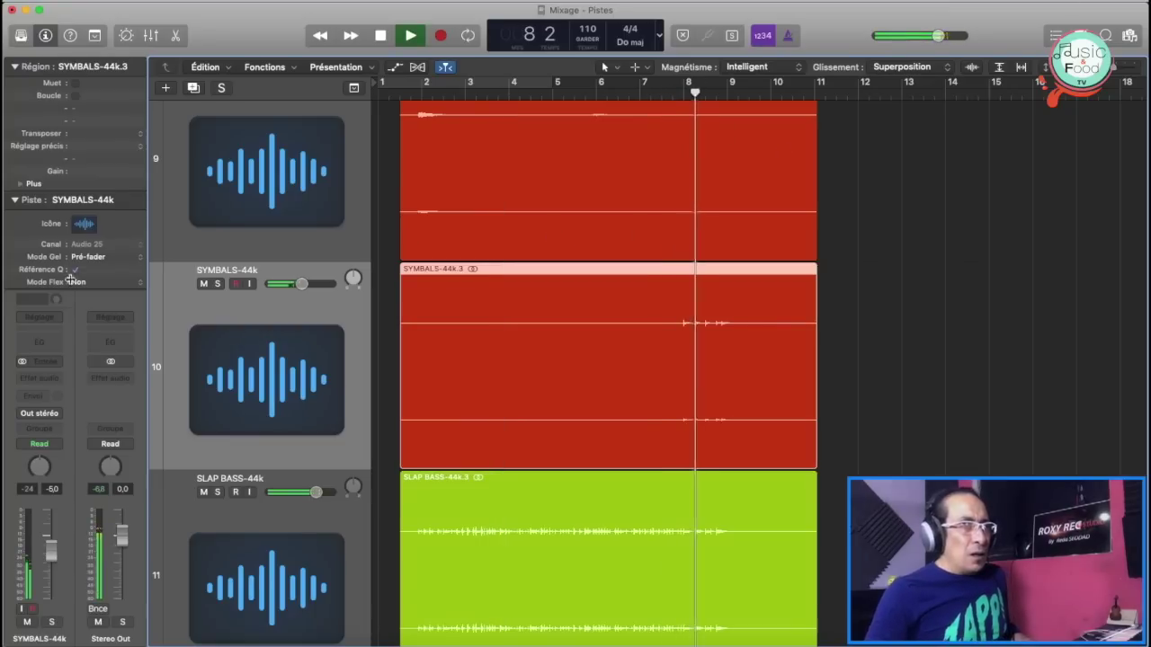
Step: Briefly solo SYMBALS, copy the Gain plug-in from CRASH onto it and play the passage in the full mix
{"action": "left_click", "coordinate": [217, 284]}
{"action": "left_click", "coordinate": [217, 283]}
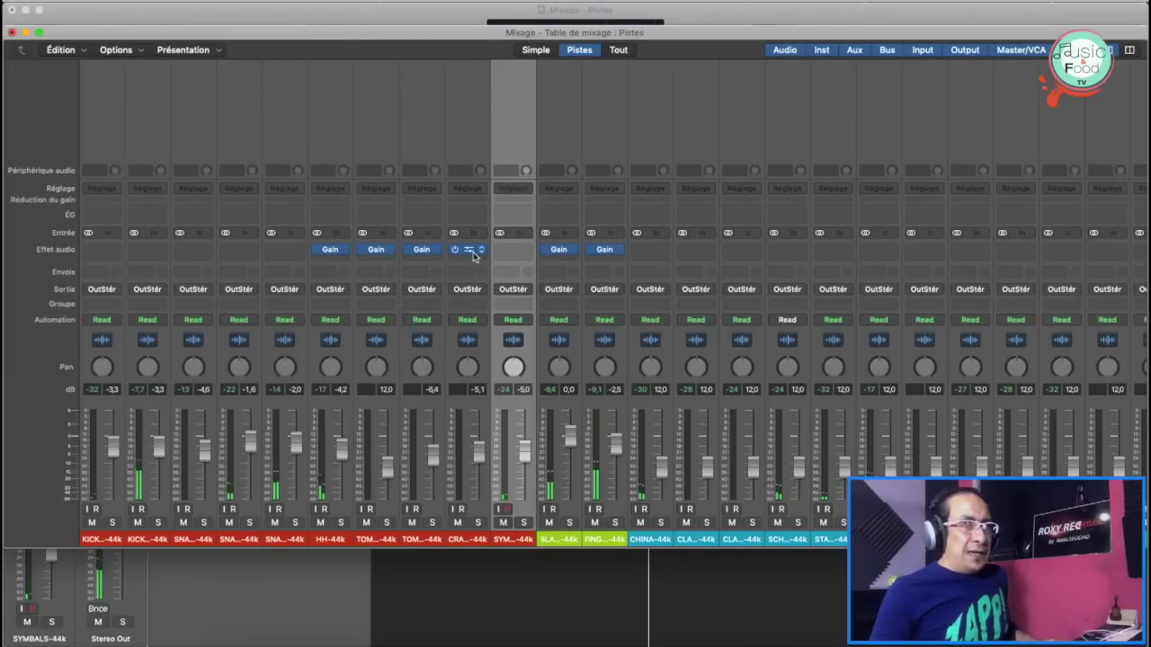
{"action": "left_click_drag", "start_coordinate": [468, 254], "coordinate": [503, 252]}
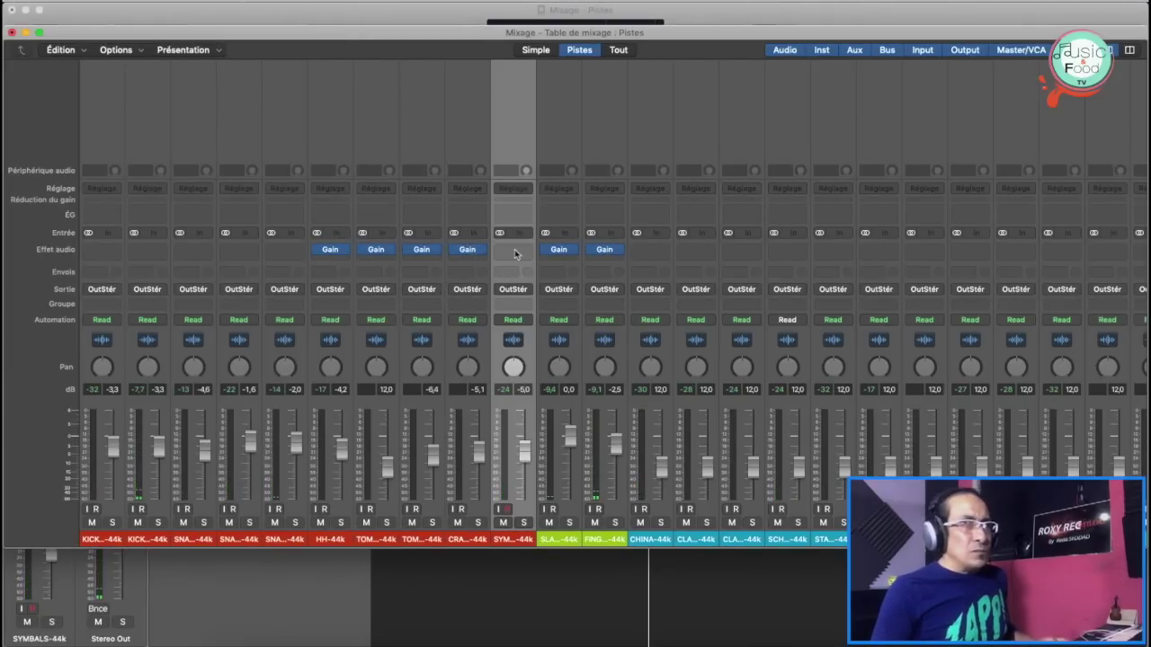
{"action": "key", "text": "space"}
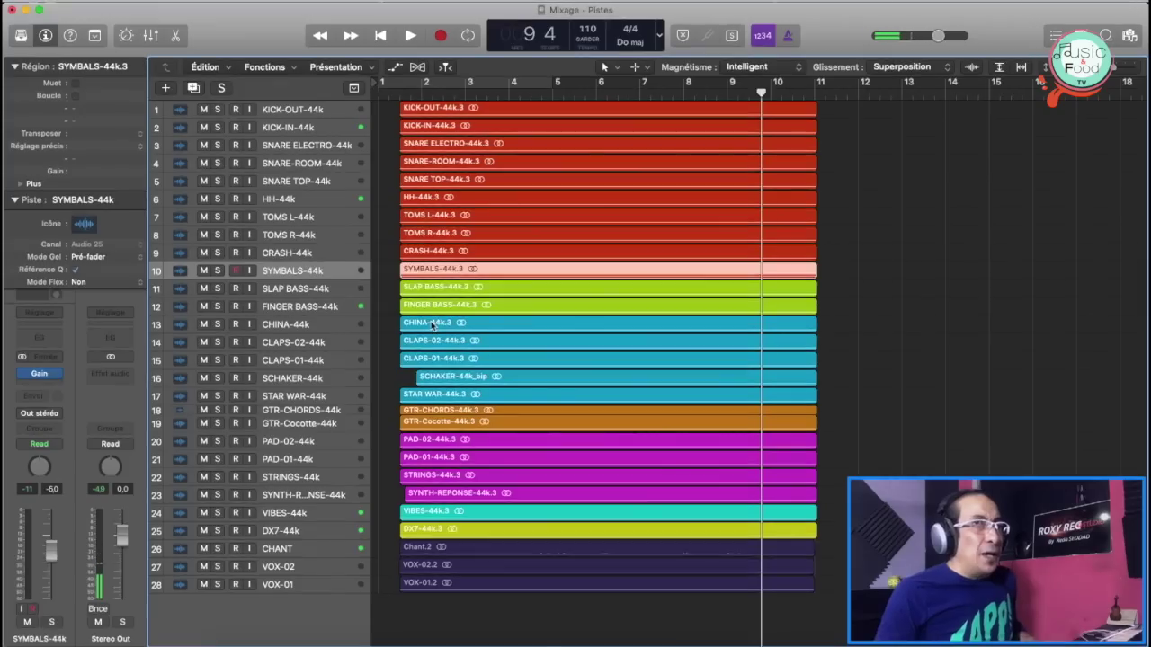
Step: Select the SLAP BASS track and play the full mix from the start of the regions
{"action": "left_click", "coordinate": [330, 294]}
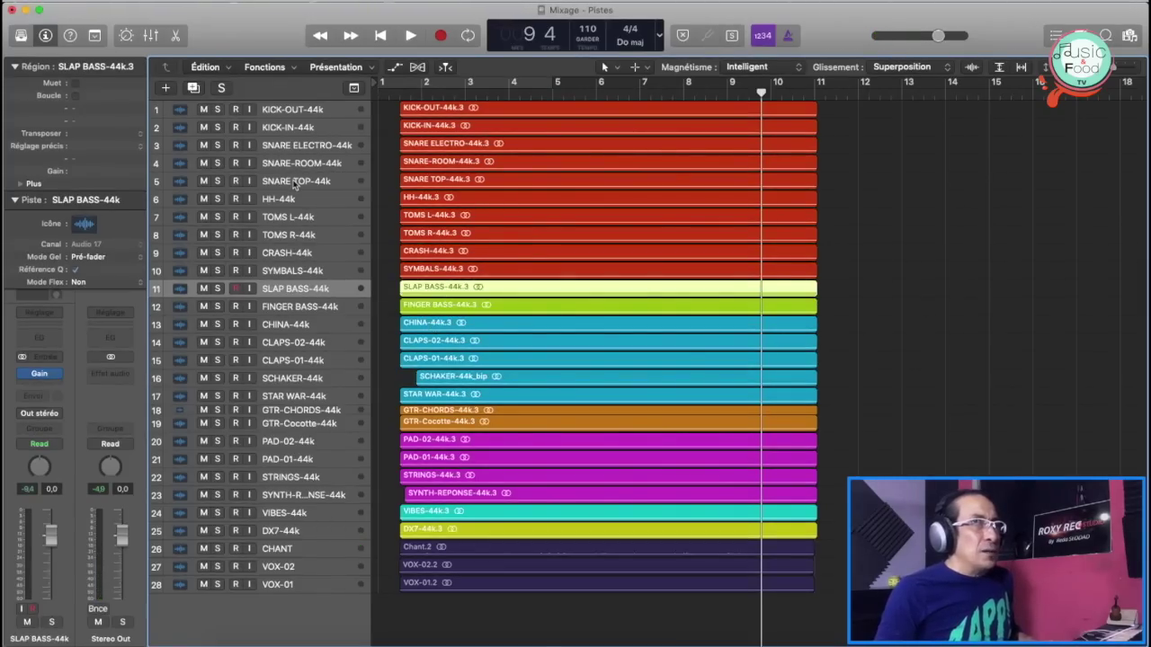
{"action": "left_click", "coordinate": [411, 88]}
{"action": "key", "text": "space"}
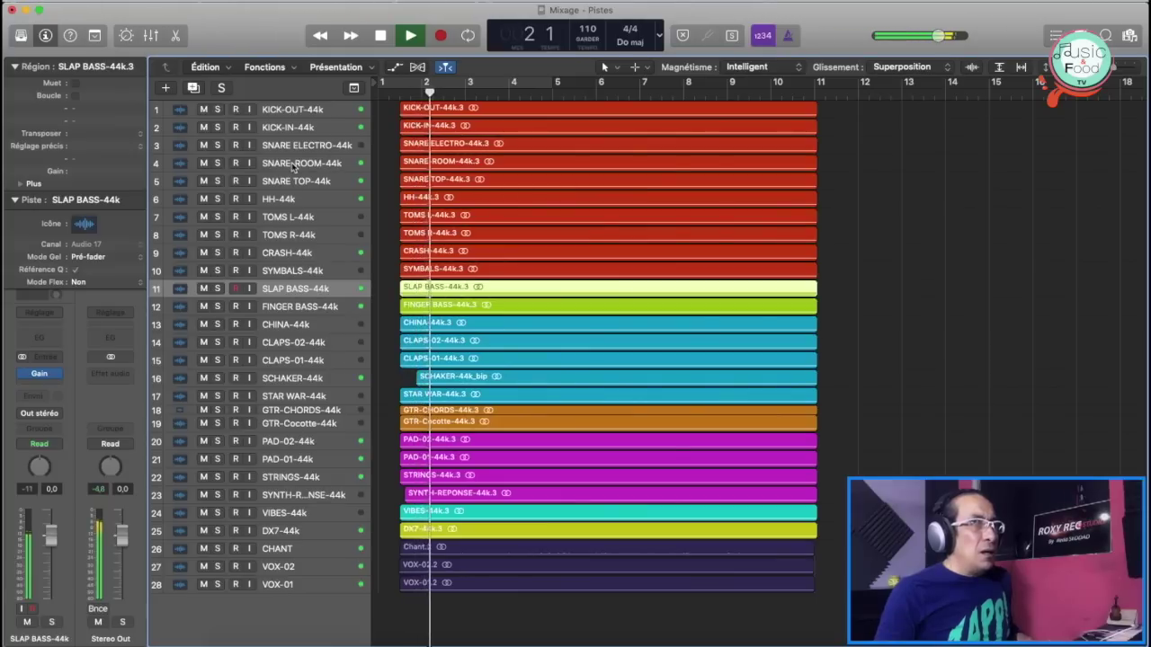
Step: Solo SNARE-ROOM and SNARE TOP, select each one, and play SNARE-ROOM alone with SNARE TOP muted to compare the two snare channels
{"action": "left_click", "coordinate": [216, 163]}
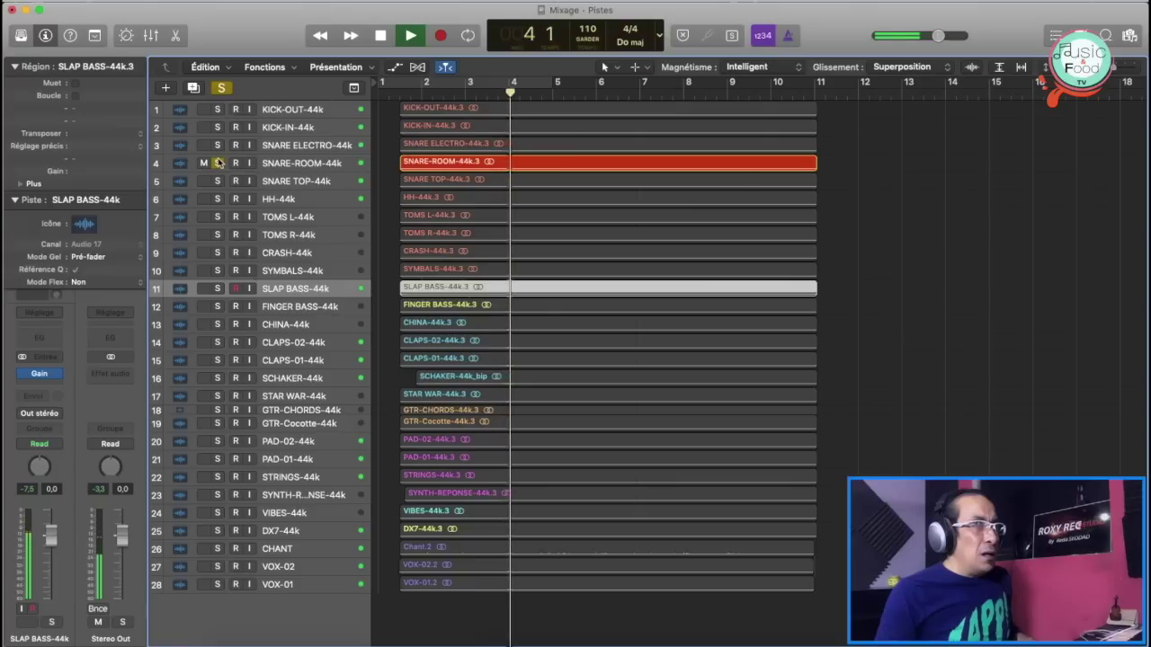
{"action": "left_click", "coordinate": [217, 181]}
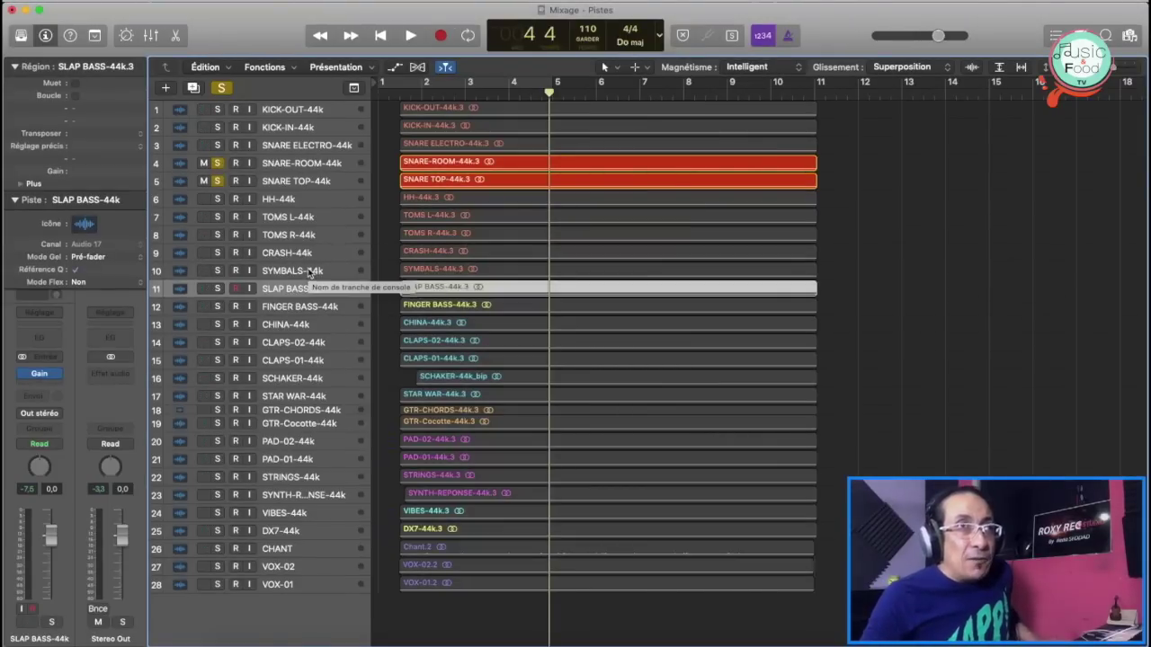
{"action": "left_click", "coordinate": [296, 167]}
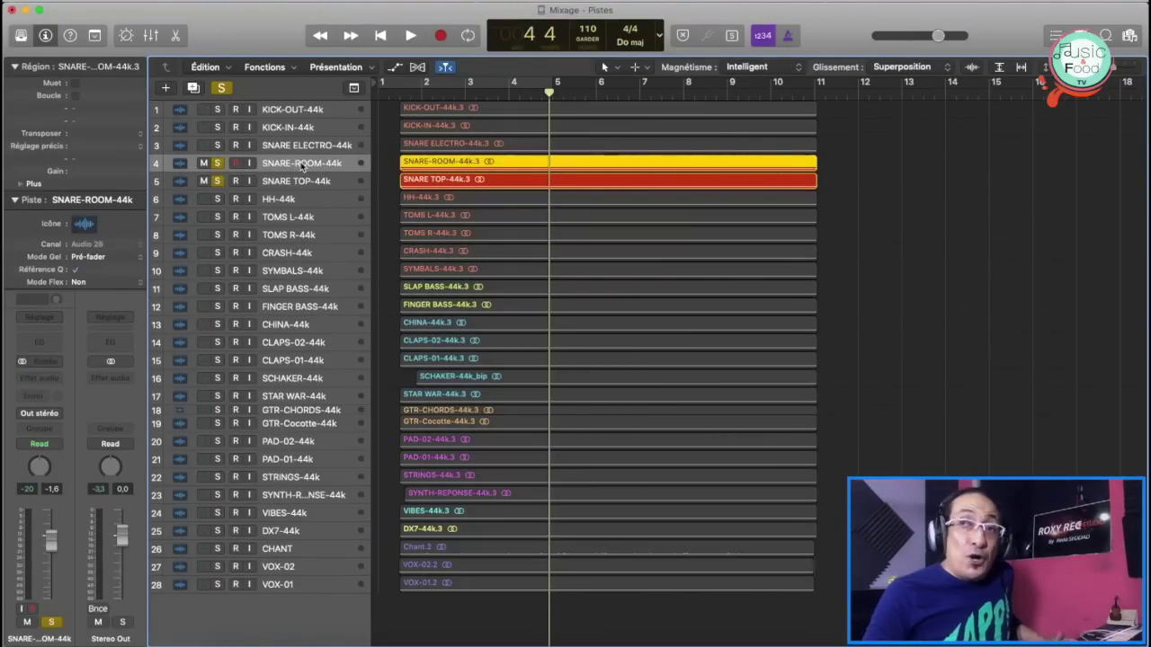
{"action": "left_click", "coordinate": [304, 182]}
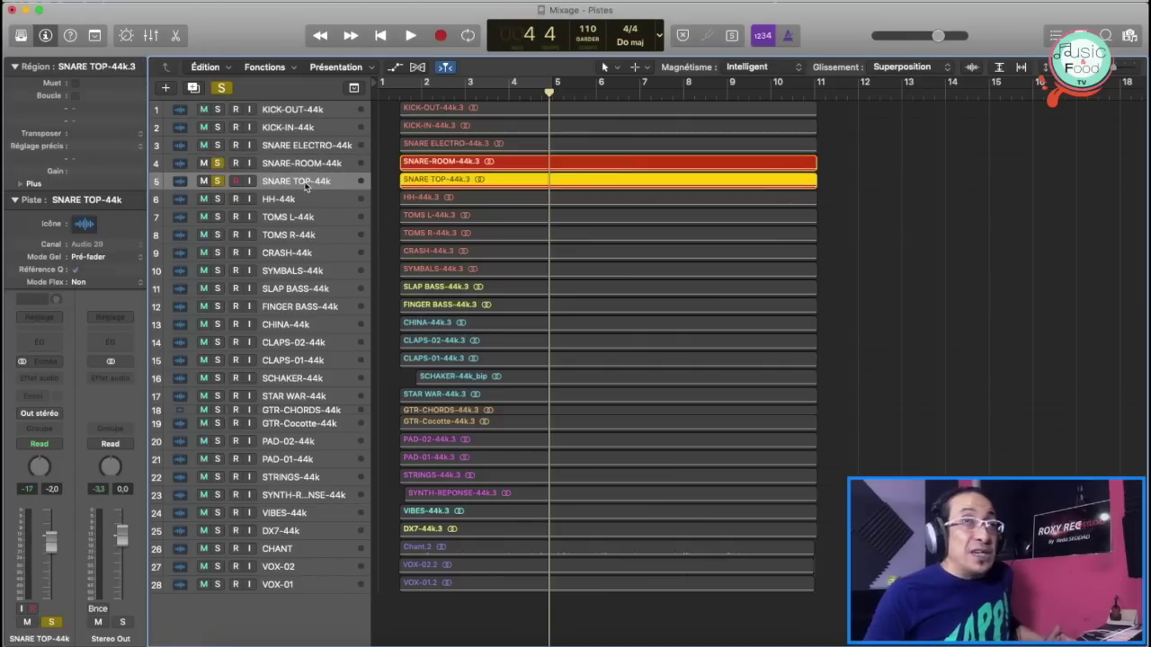
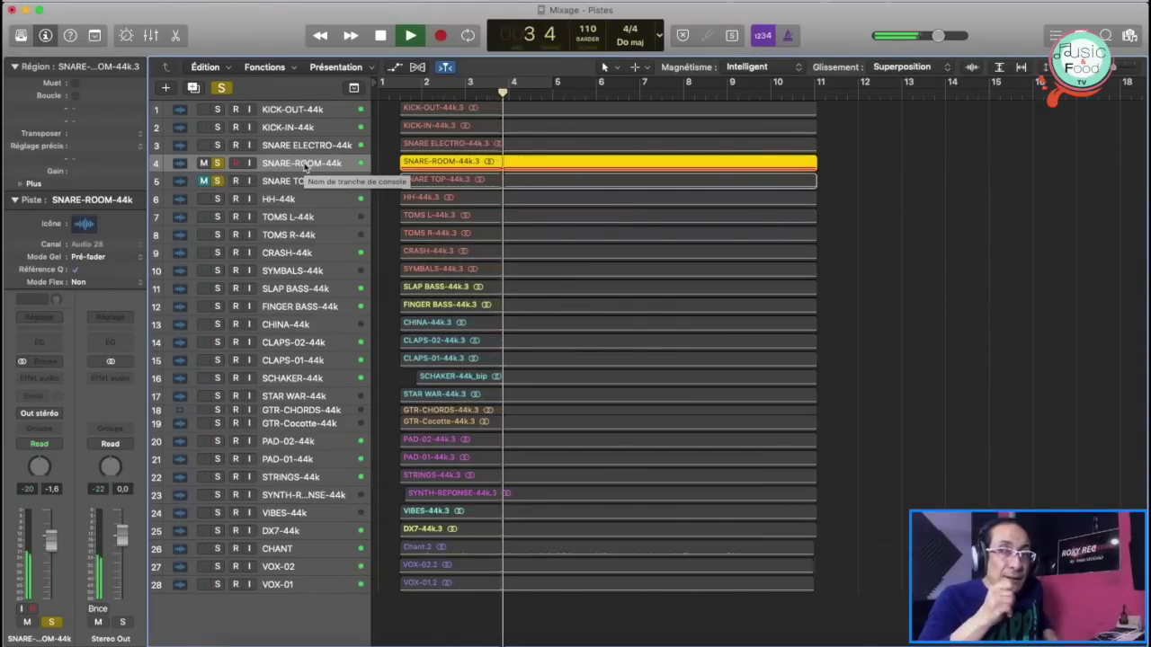
{"action": "key", "text": "space"}
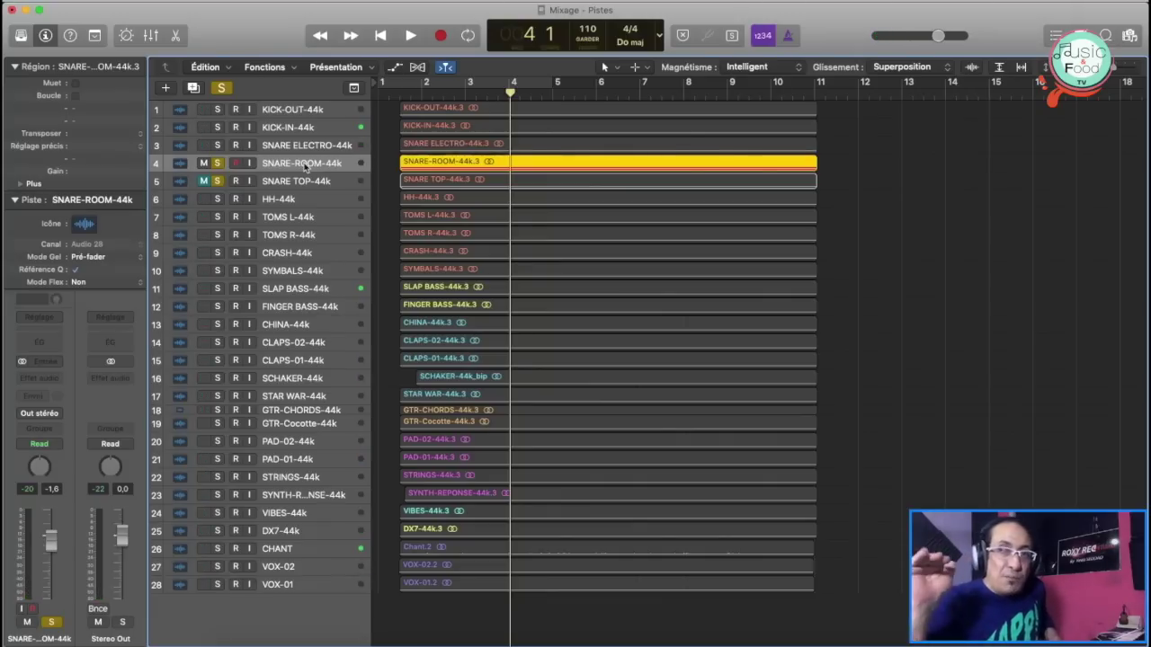
{"action": "key", "text": "space"}
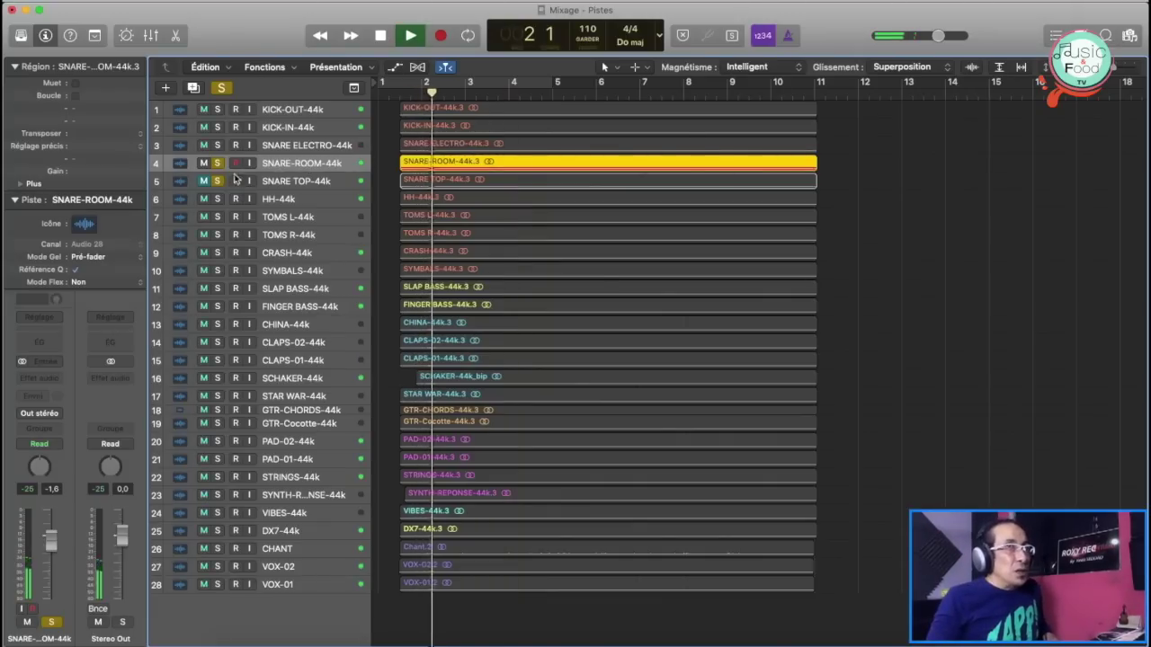
Step: Unmute the SNARE TOP-44k track, select it and play it together with the soloed SNARE-ROOM-44k track
{"action": "key", "text": "space"}
{"action": "left_click", "coordinate": [205, 181]}
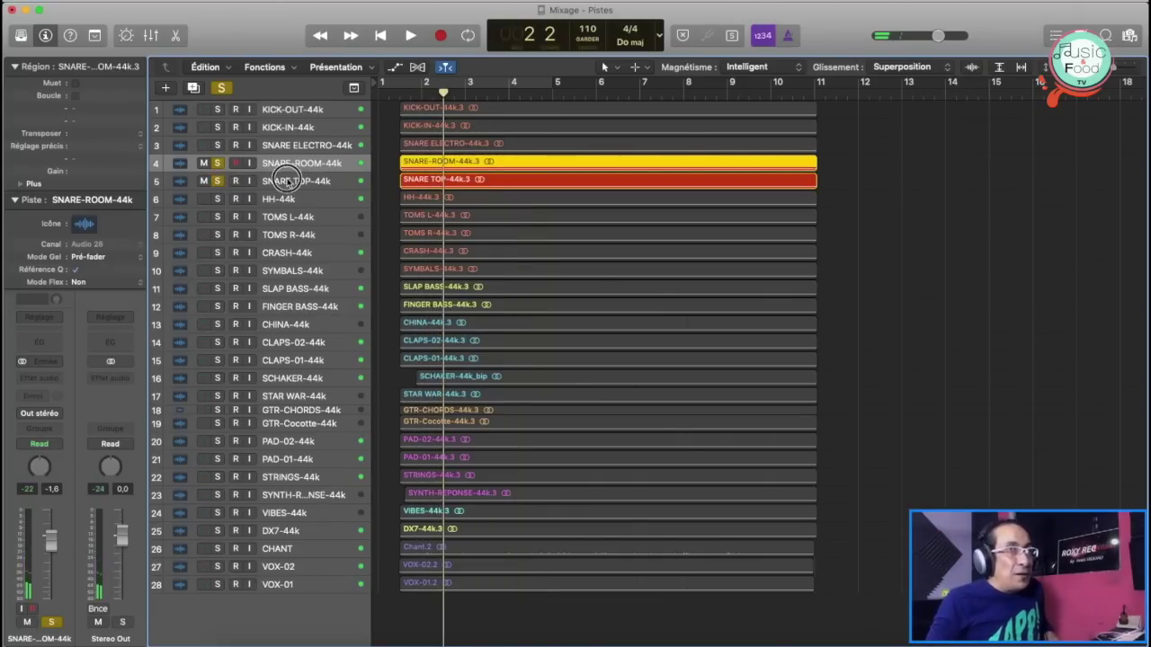
{"action": "left_click", "coordinate": [288, 179]}
{"action": "key", "text": "space"}
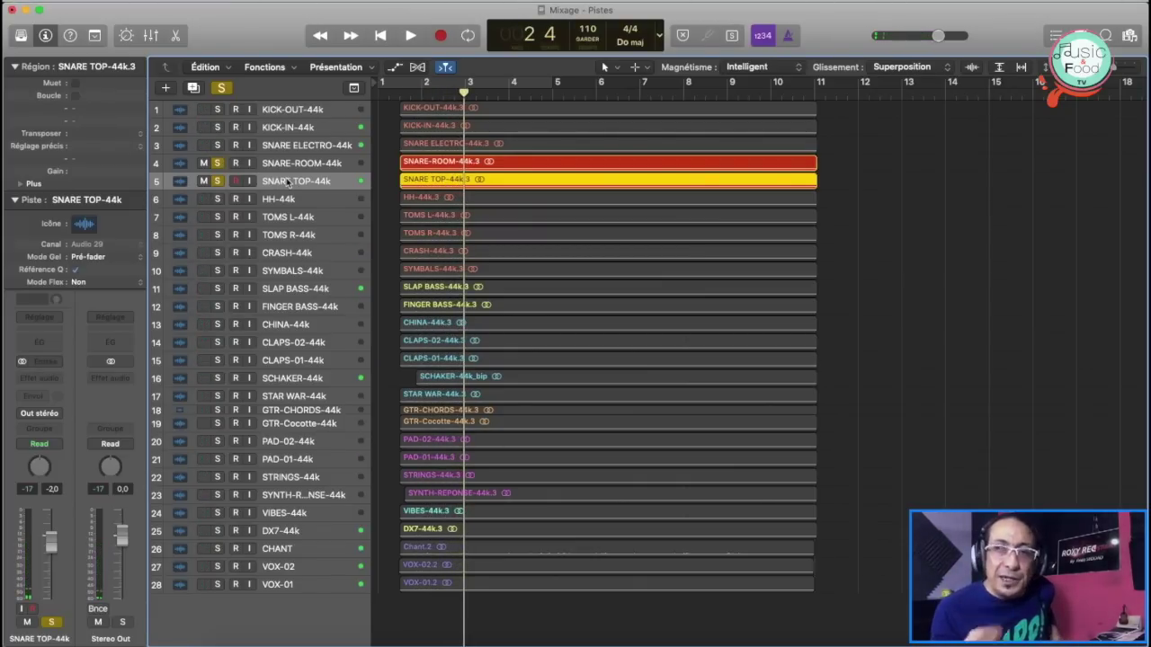
{"action": "key", "text": "space"}
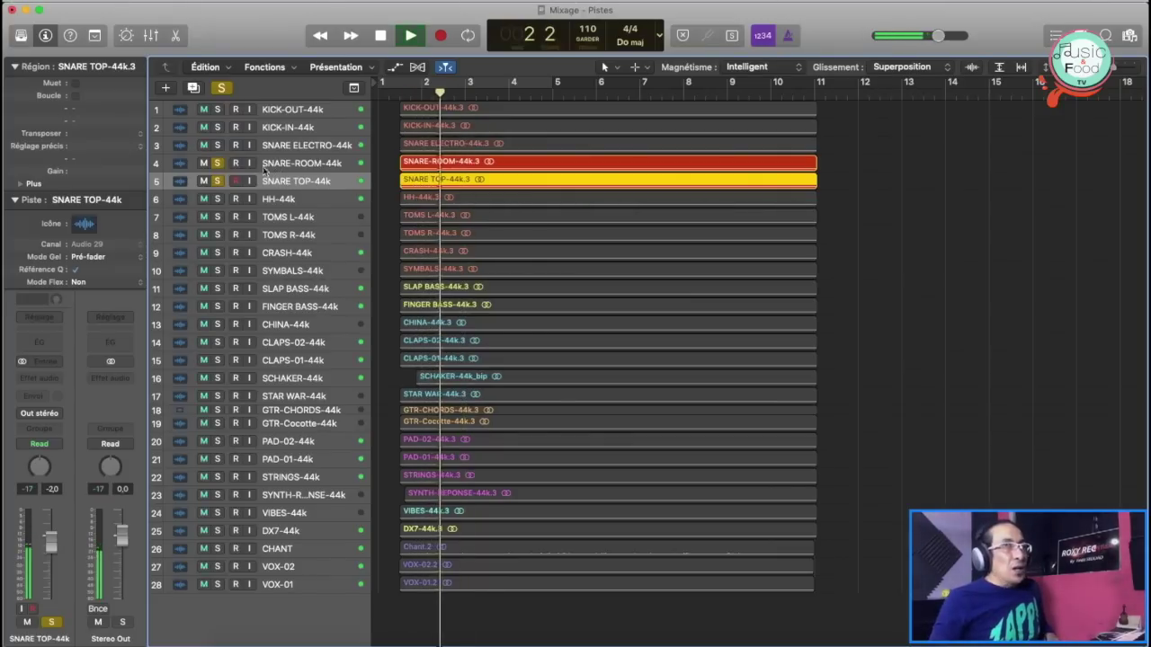
Step: Solo the SNARE ELECTRO-44k track as well and listen to the three snare tracks together
{"action": "left_click", "coordinate": [216, 145]}
{"action": "left_click", "coordinate": [299, 145]}
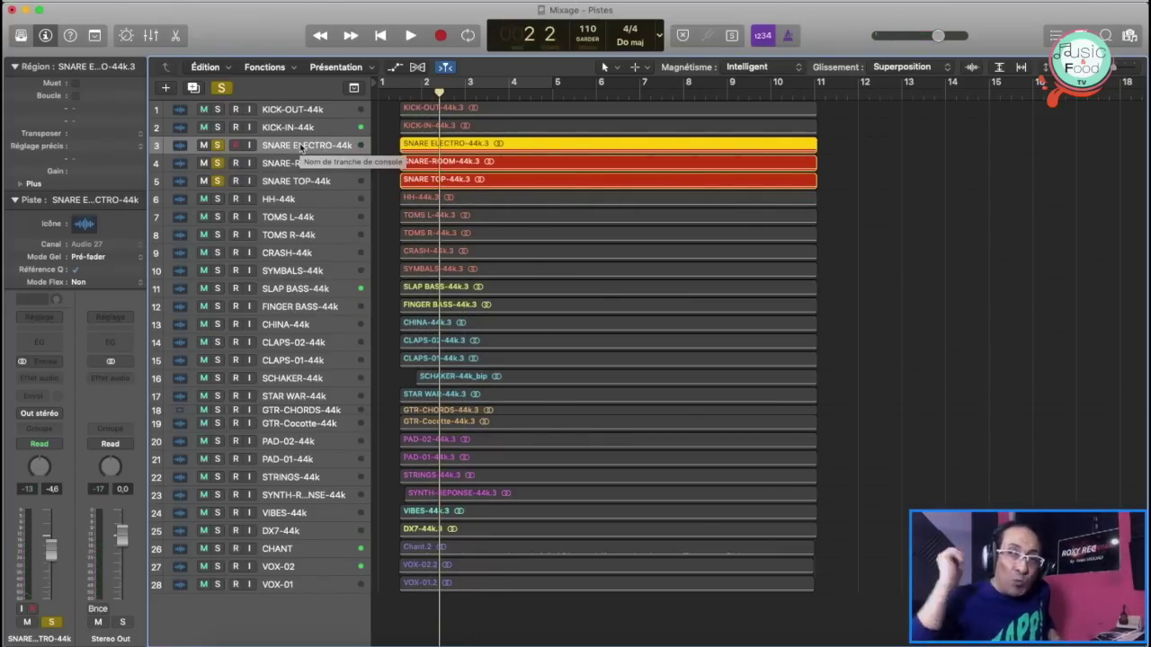
{"action": "key", "text": "space"}
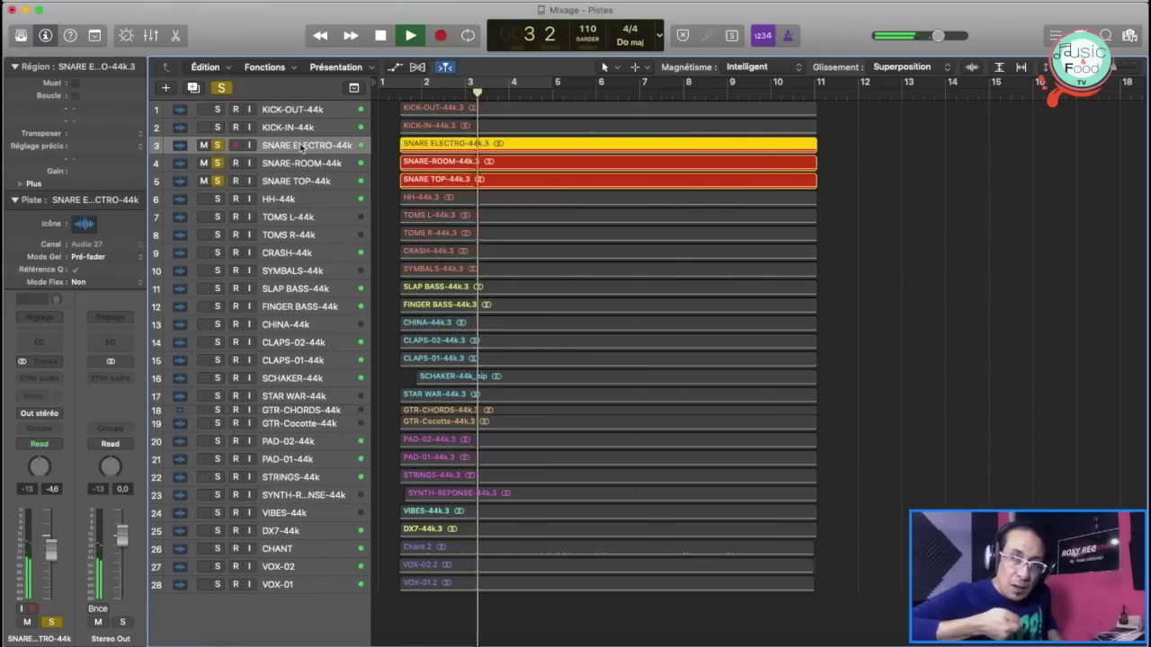
{"action": "key", "text": "space"}
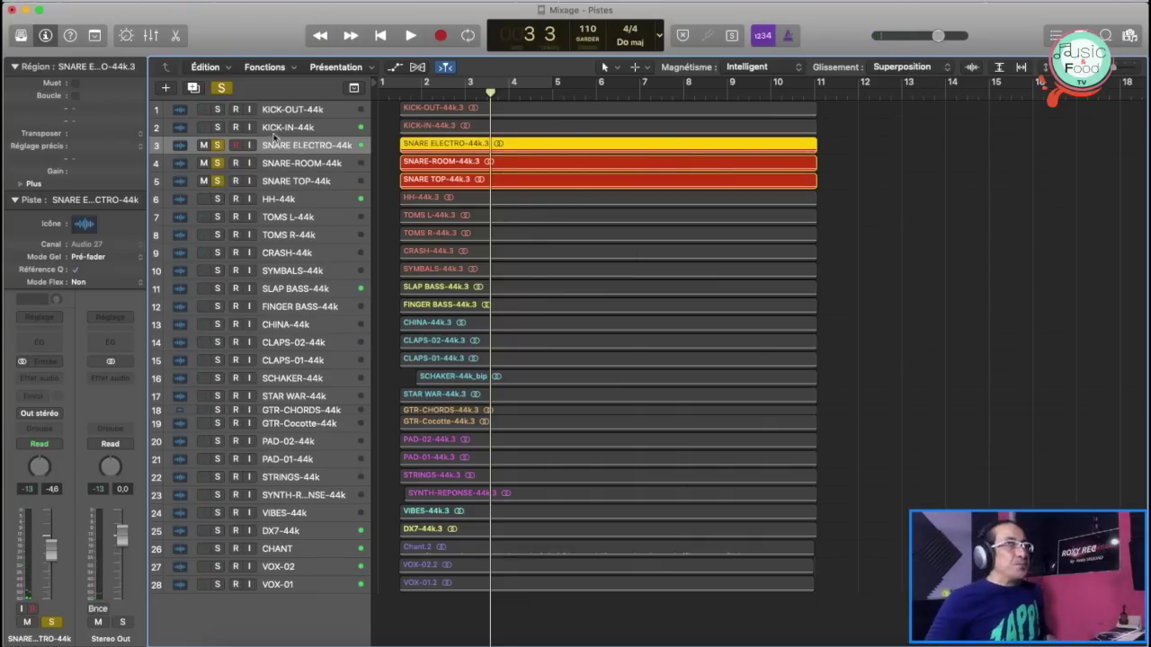
Step: Clear all track solos and play back part of the full mix
{"action": "left_click", "coordinate": [222, 85]}
{"action": "key", "text": "space"}
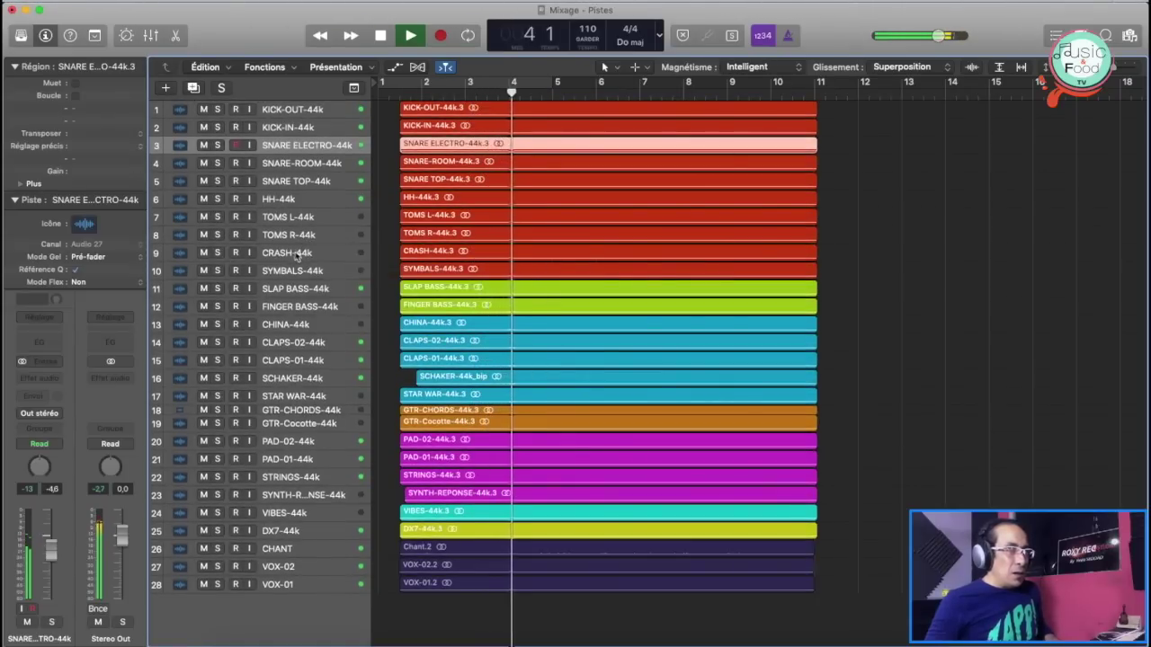
{"action": "key", "text": "space"}
Step: Examine the enlarged waveform of the CHINA-44k track to locate where its audio occurs
{"action": "left_click", "coordinate": [294, 331]}
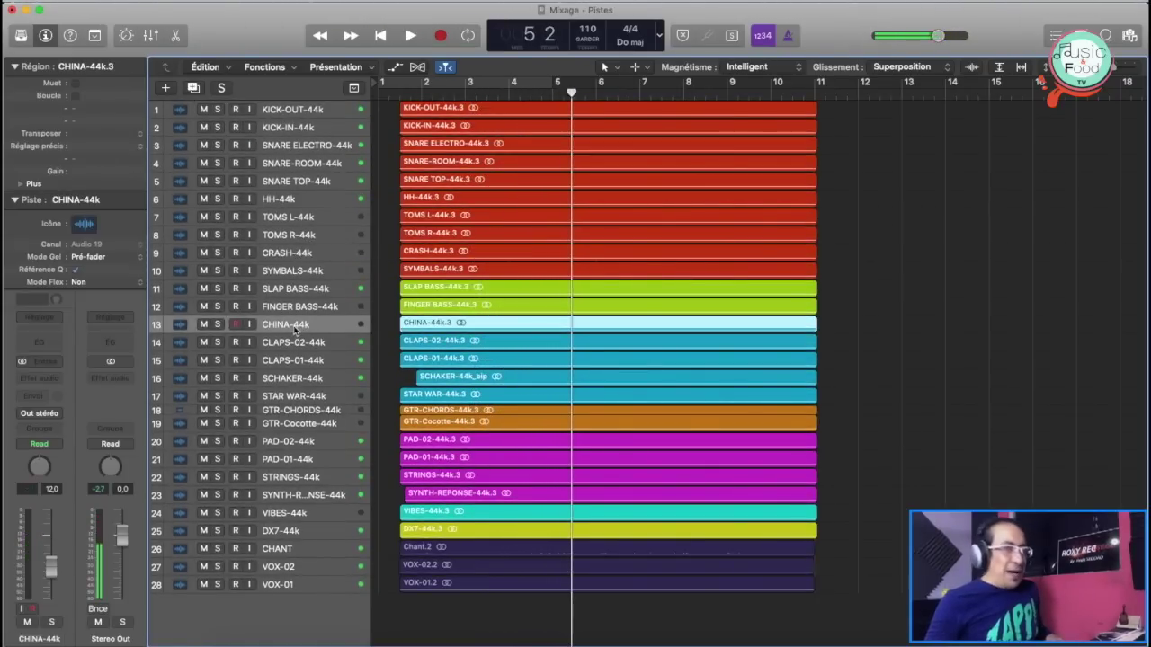
{"action": "key", "text": "x"}
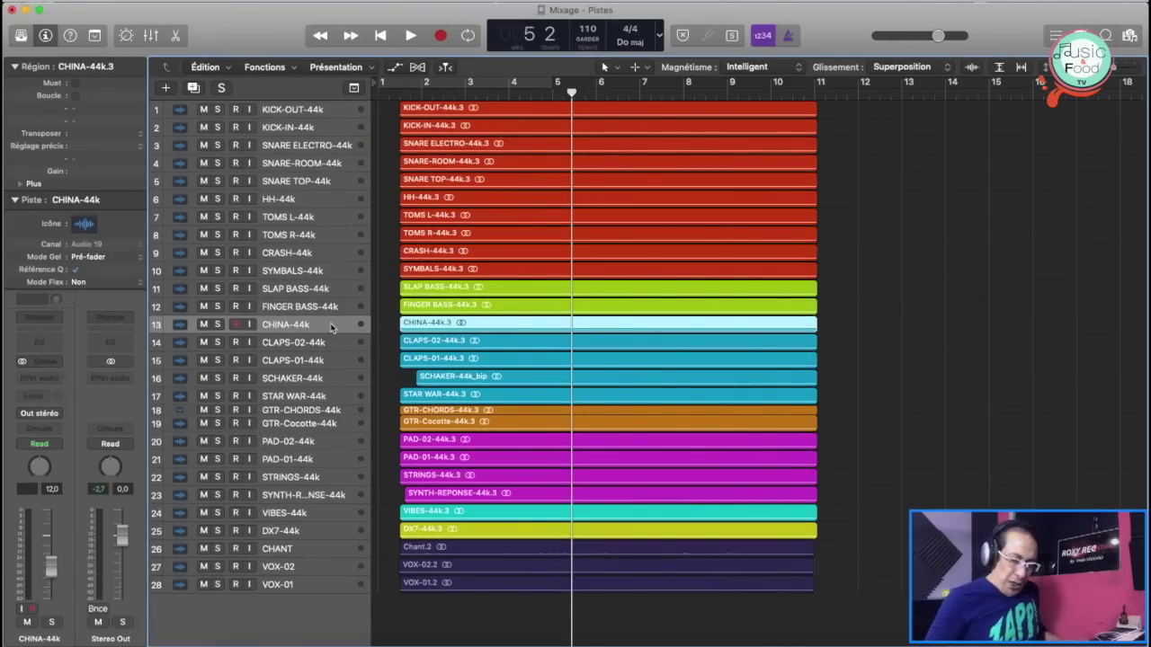
{"action": "key", "text": "super+Down"}
{"action": "key", "text": "super+Down"}
{"action": "key", "text": "super+Down"}
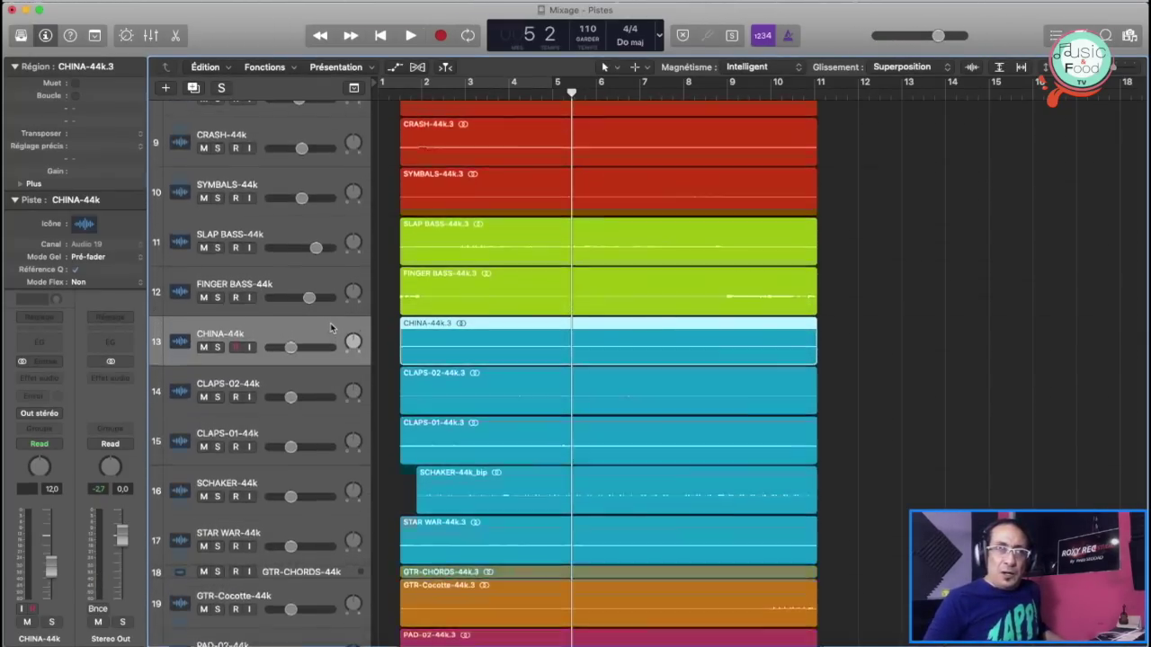
{"action": "key", "text": "super+Down"}
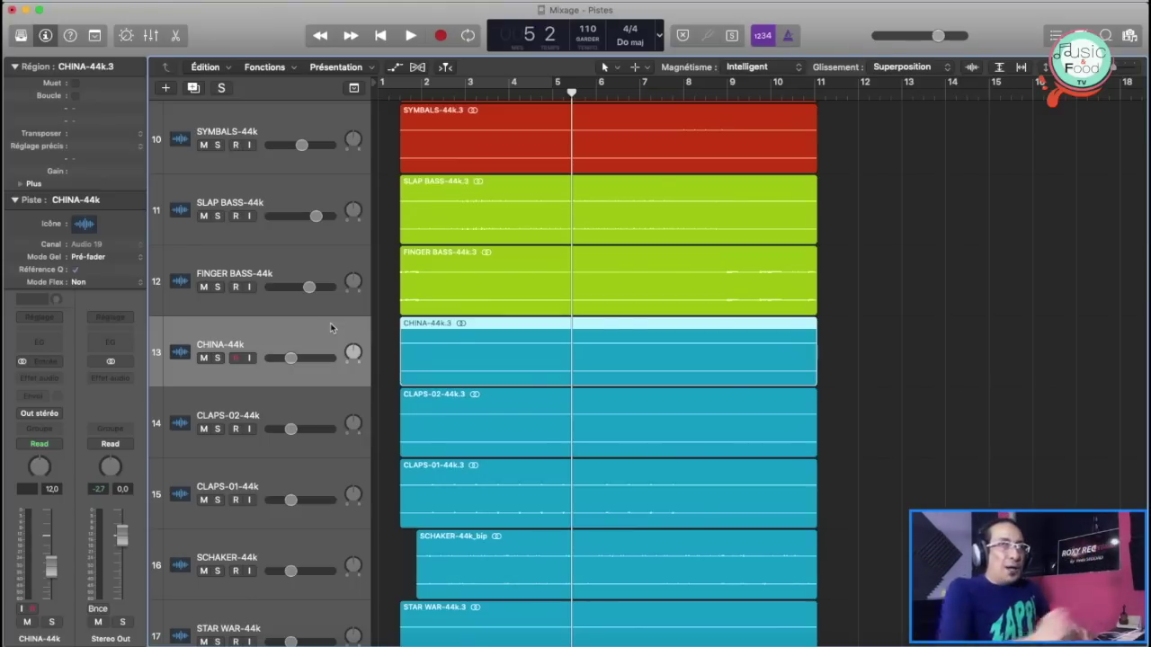
{"action": "key", "text": "super+Right"}
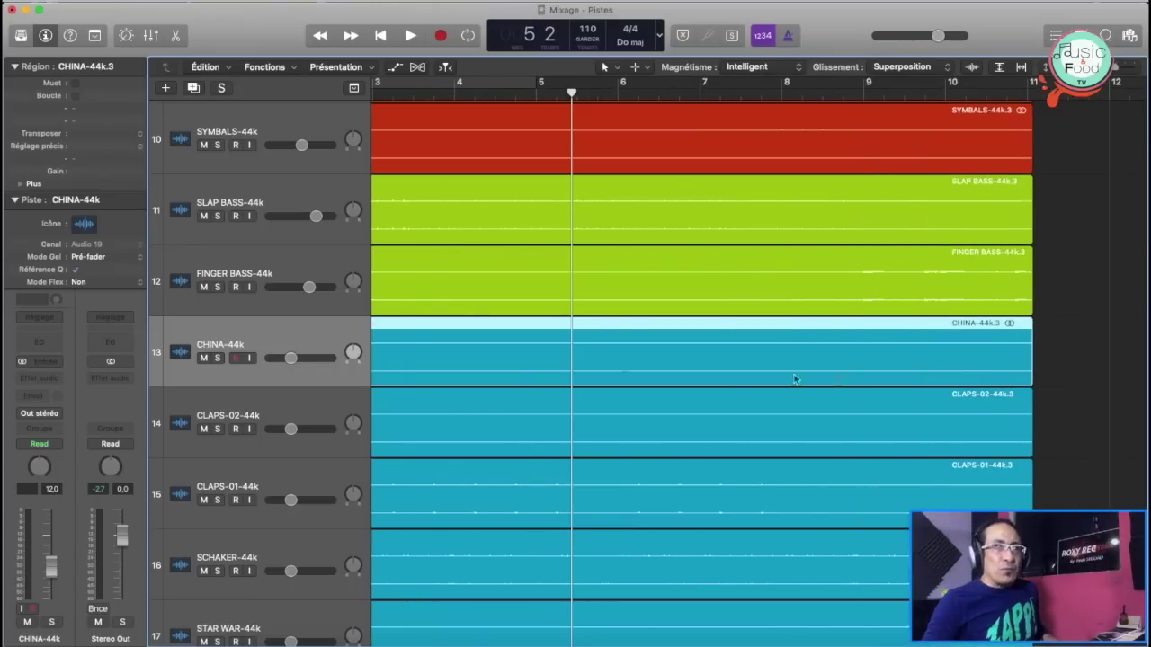
{"action": "scroll", "coordinate": [835, 374], "scroll_direction": "up", "scroll_amount": 1}
{"action": "key", "text": "super+Down"}
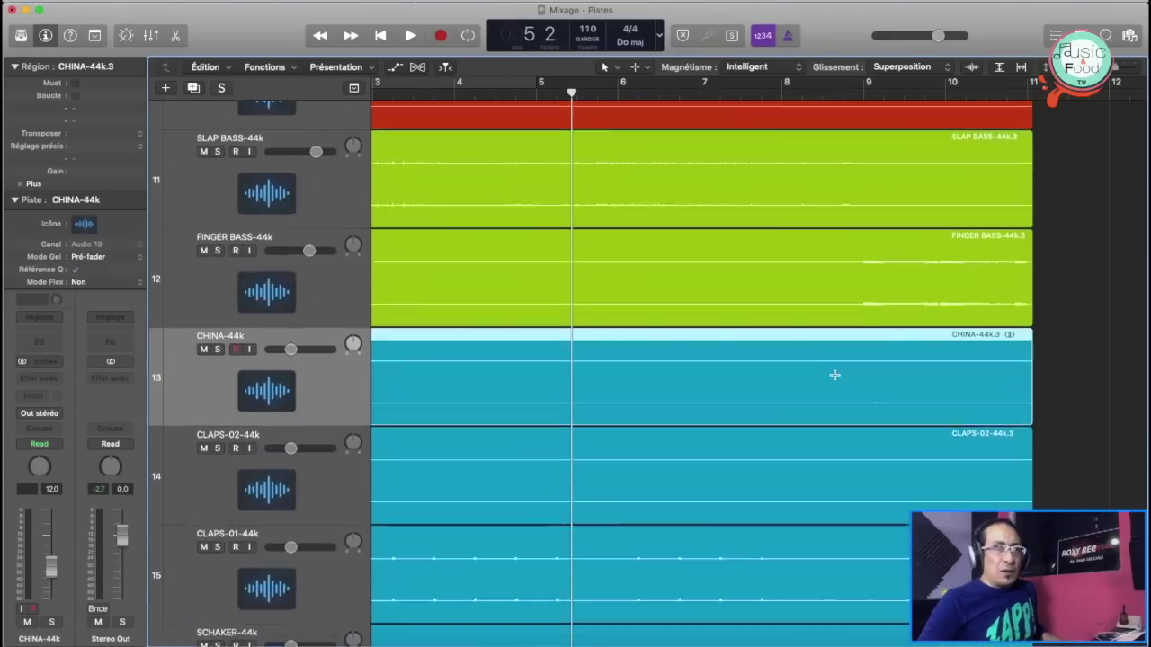
{"action": "key", "text": "super+Down"}
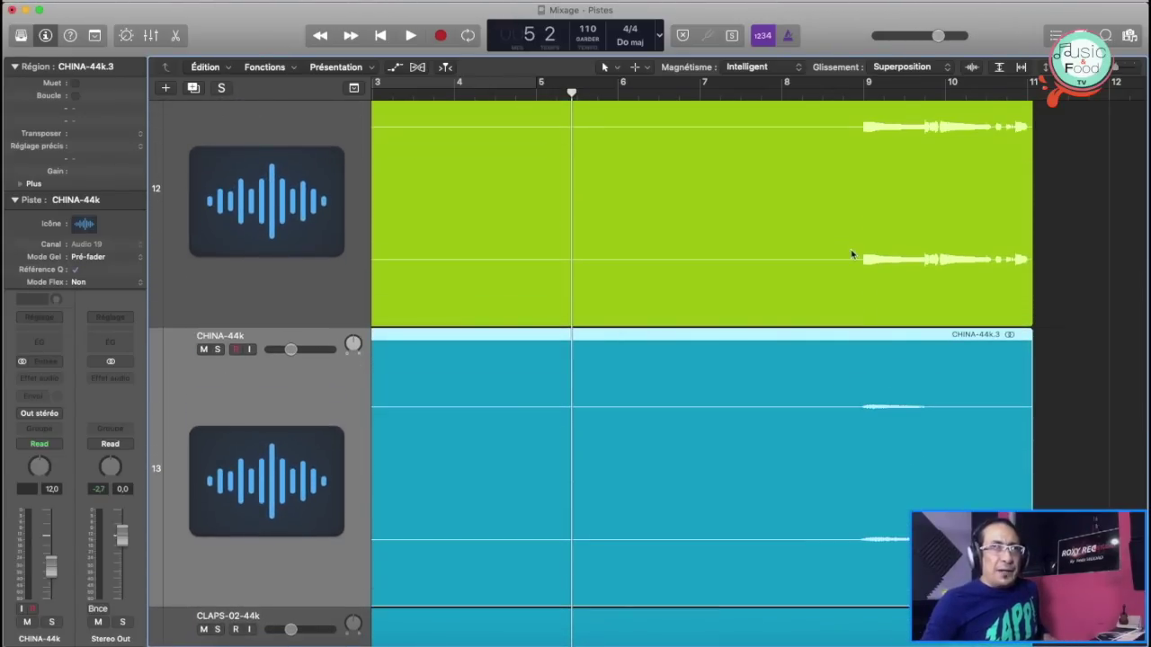
Step: Solo the CHINA-44k track and play it from bar 9
{"action": "left_click", "coordinate": [856, 94]}
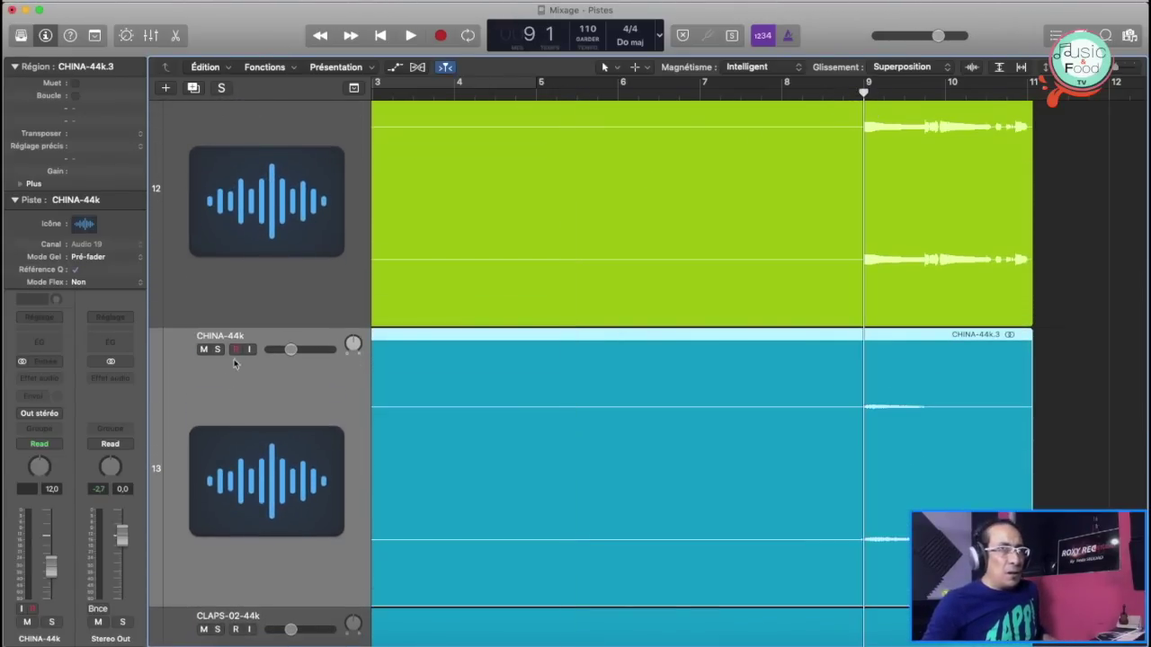
{"action": "left_click", "coordinate": [216, 349]}
{"action": "key", "text": "space"}
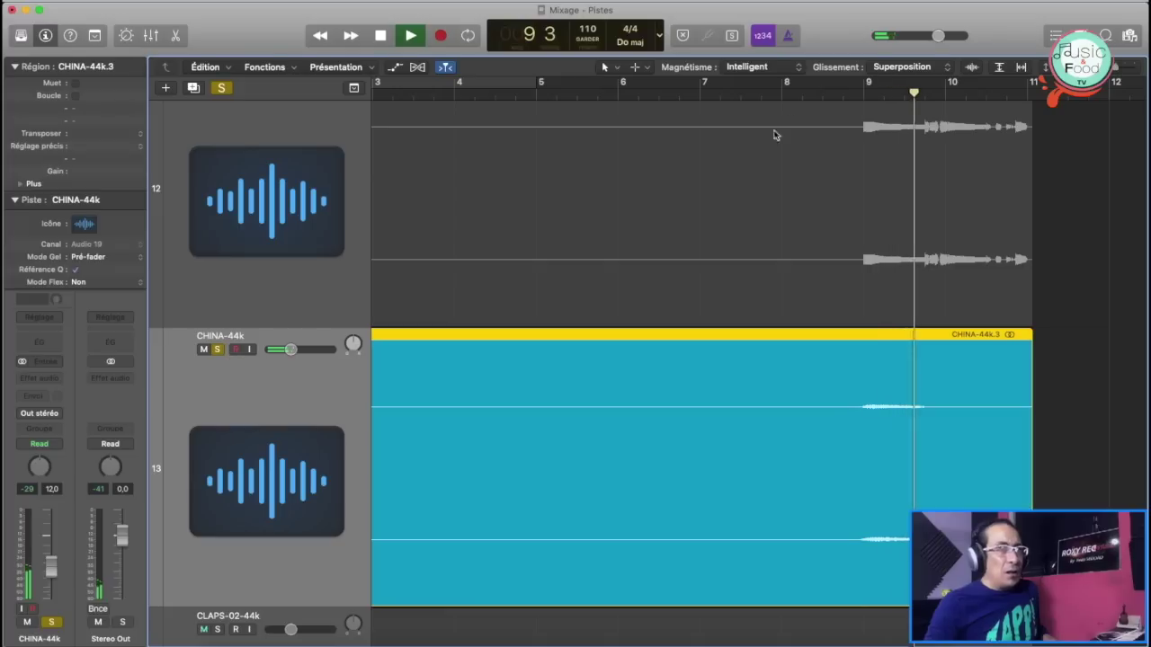
{"action": "left_click", "coordinate": [822, 89]}
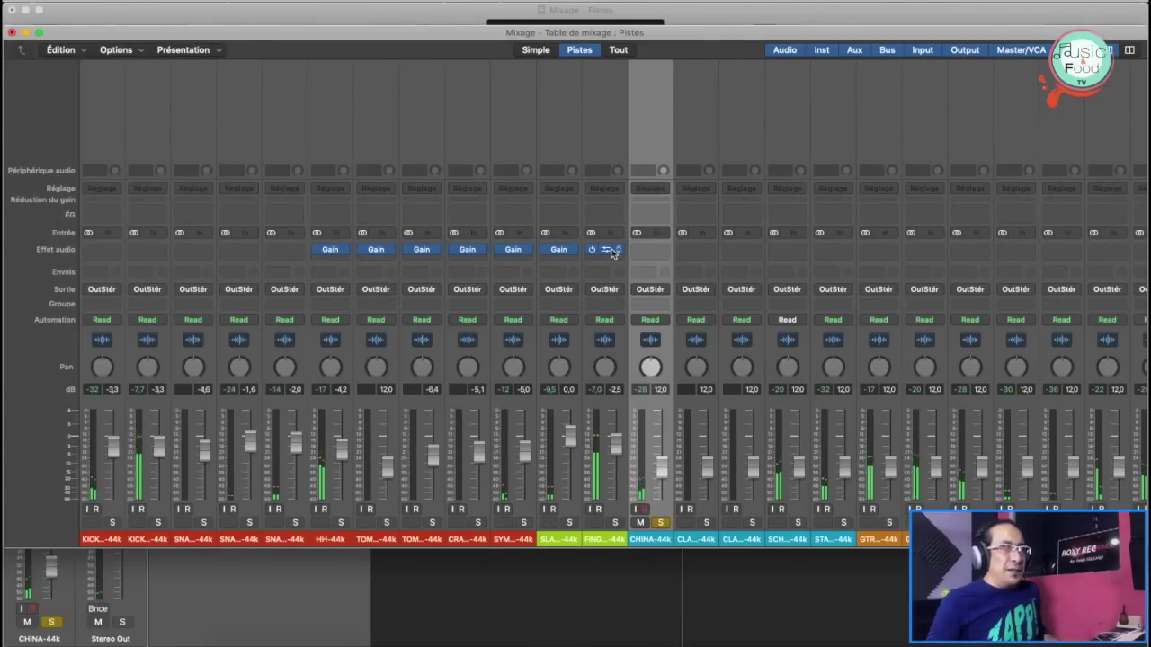
Step: Copy the Gain plug-in from the FINGER BASS-44k channel to the CHINA-44k channel and check it in playback
{"action": "left_click", "coordinate": [611, 253]}
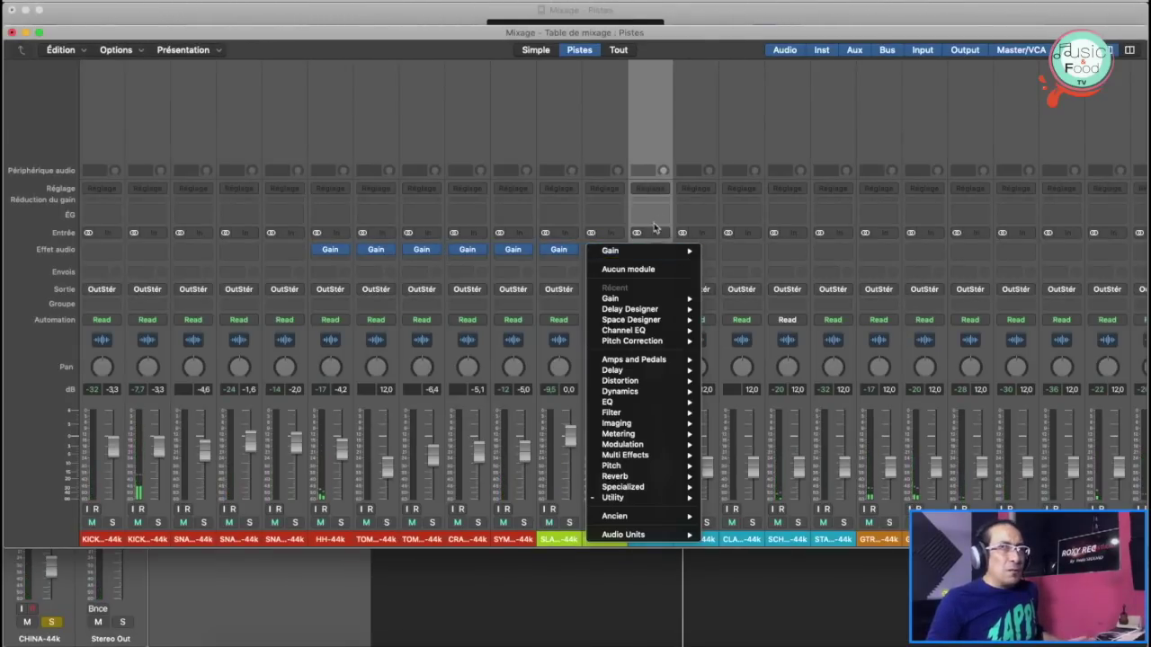
{"action": "left_click", "coordinate": [629, 251]}
{"action": "left_click_drag", "start_coordinate": [607, 256], "coordinate": [645, 256]}
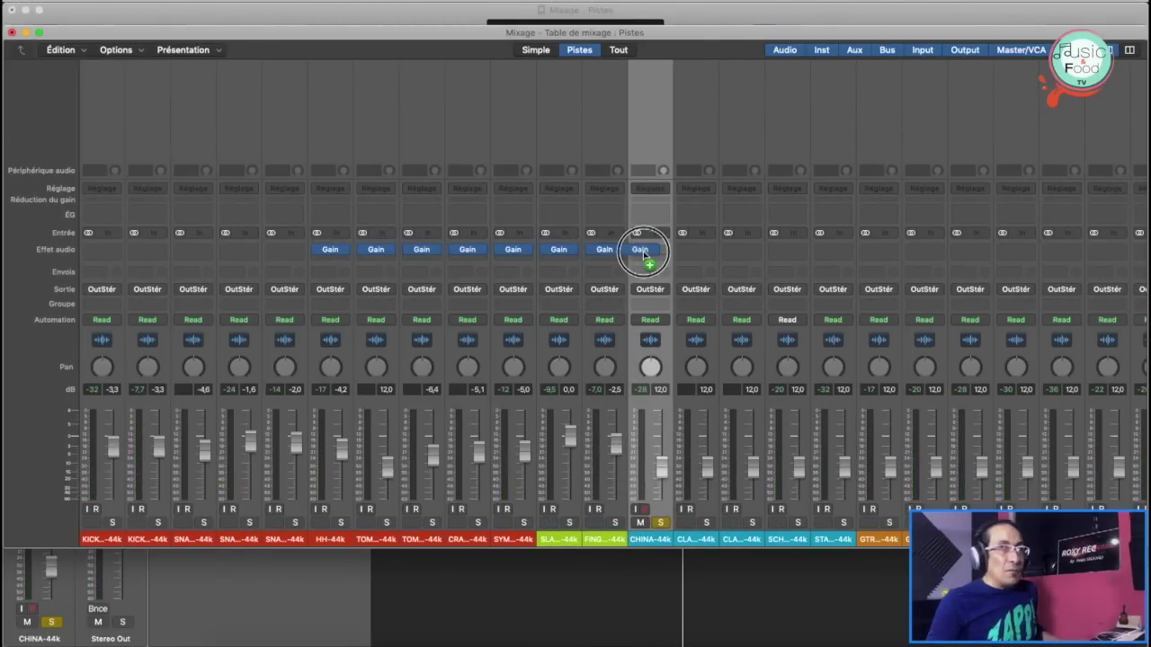
{"action": "key", "text": "space"}
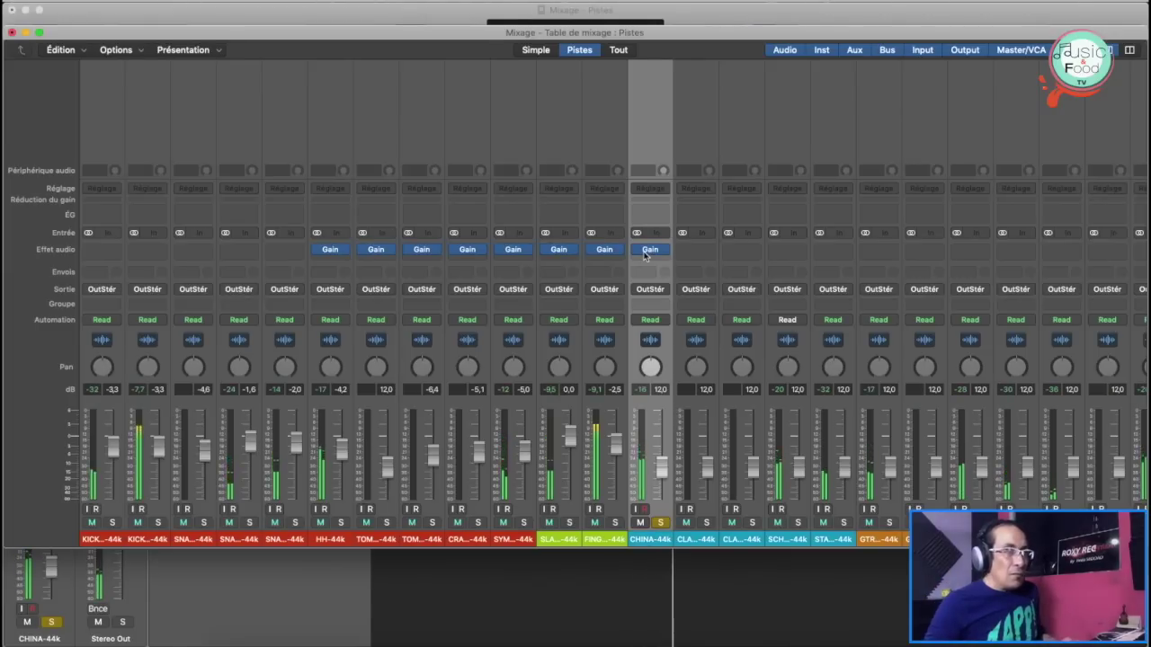
Step: Copy the Gain plug-in to the CLAPS-02, CLAPS-01, SCHAKER and STAR WAR channels
{"action": "left_click_drag", "start_coordinate": [650, 256], "coordinate": [711, 256]}
{"action": "left_click_drag", "start_coordinate": [706, 253], "coordinate": [791, 256]}
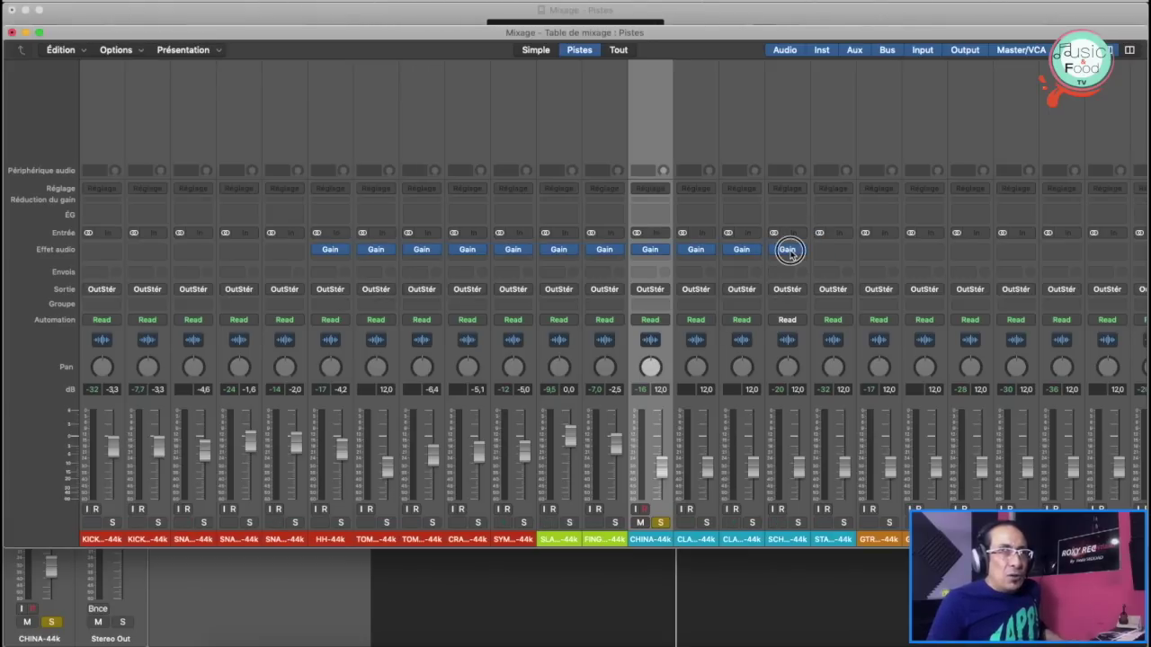
{"action": "left_click_drag", "start_coordinate": [845, 253], "coordinate": [835, 249]}
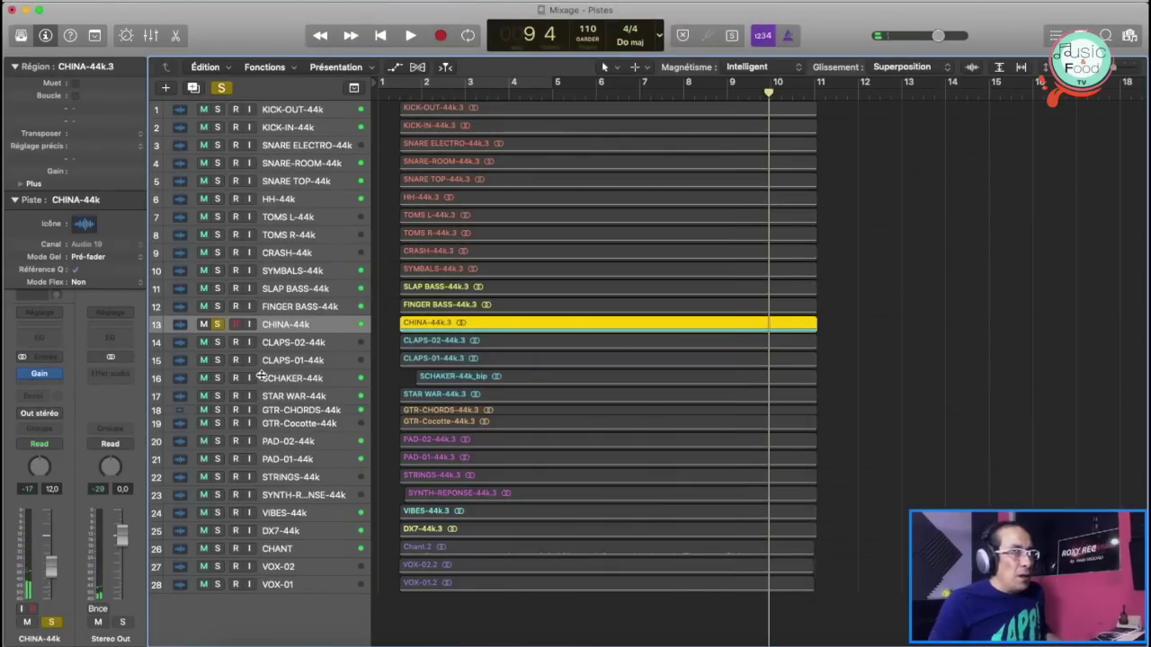
Step: Solo the CLAPS-02-44k and CLAPS-01-44k tracks in addition to CHINA-44k during playback
{"action": "left_click", "coordinate": [217, 341]}
{"action": "key", "text": "comma"}
{"action": "left_click", "coordinate": [217, 360]}
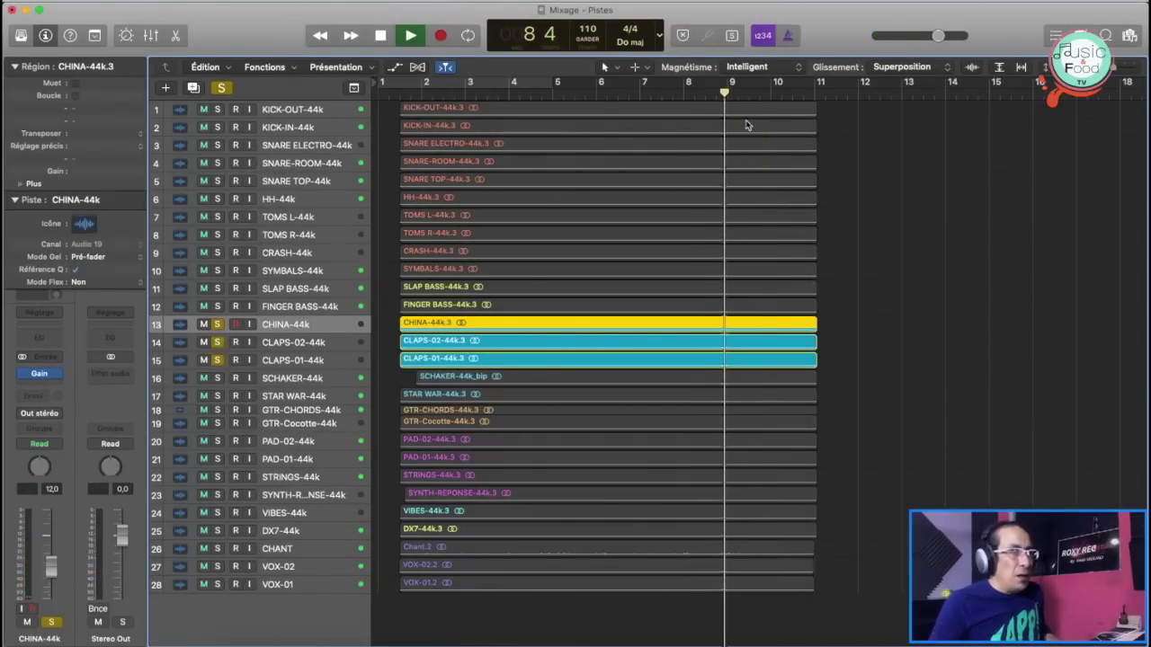
Step: Inspect the enlarged claps tracks and listen to them from between bars 2 and 3
{"action": "left_click", "coordinate": [317, 348]}
{"action": "key", "text": "super+Up"}
{"action": "key", "text": "super+Up"}
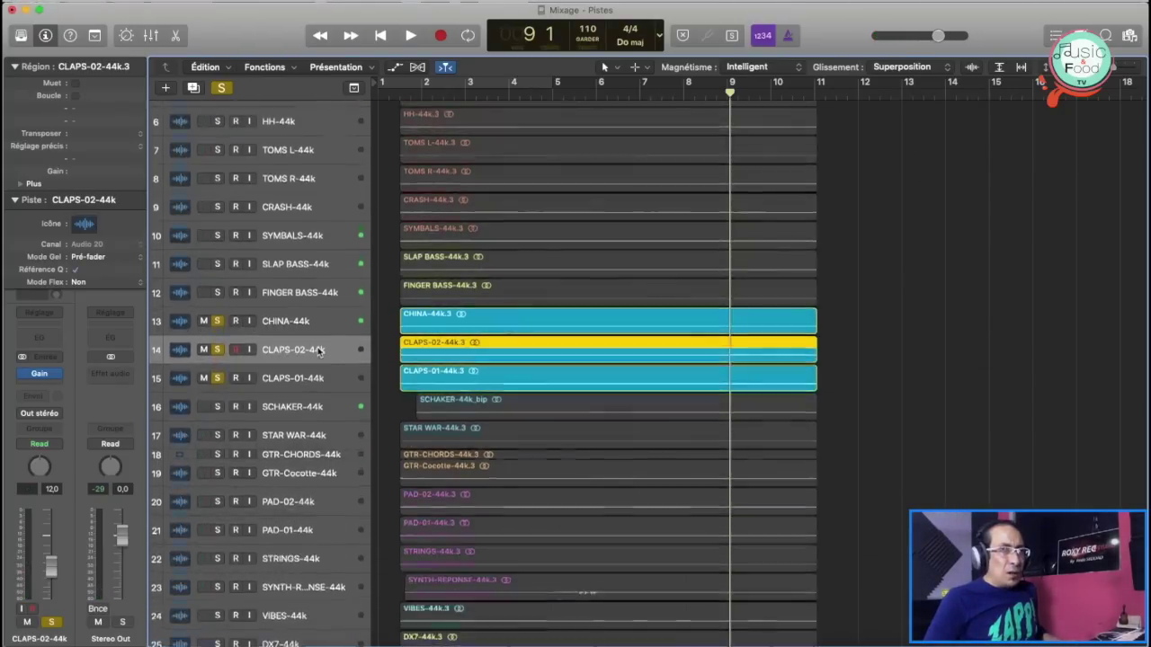
{"action": "key", "text": "super+Down"}
{"action": "key", "text": "super+Down"}
{"action": "key", "text": "super+Down"}
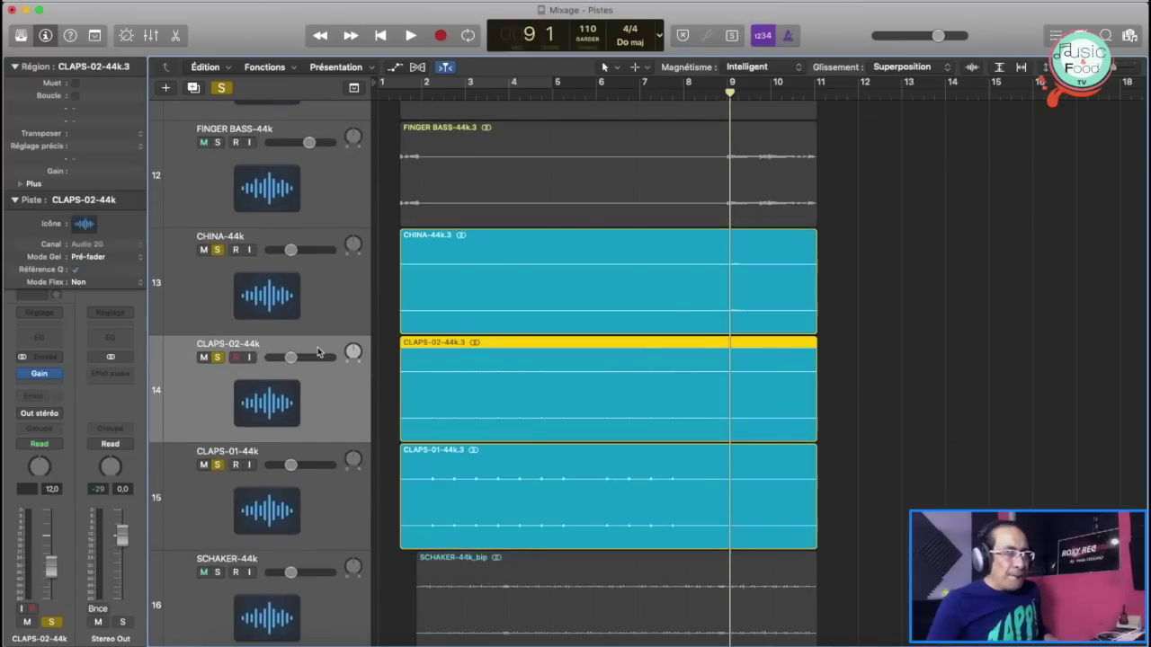
{"action": "left_click", "coordinate": [454, 97]}
{"action": "key", "text": "space"}
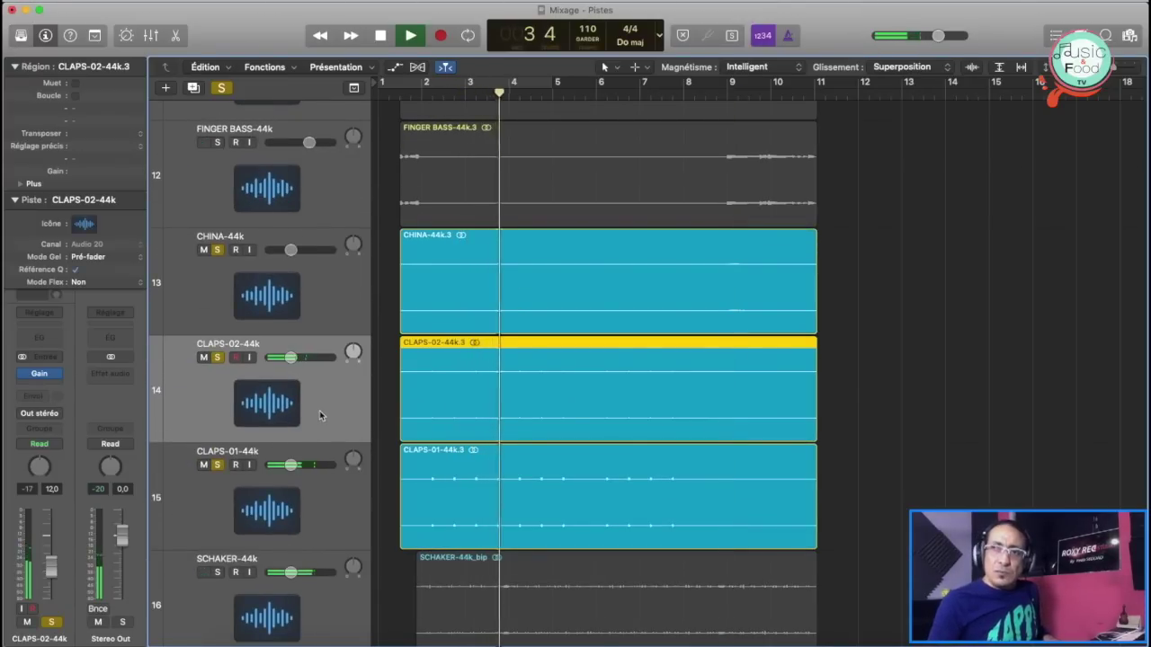
{"action": "scroll", "coordinate": [319, 414], "scroll_direction": "down", "scroll_amount": 1}
{"action": "scroll", "coordinate": [319, 415], "scroll_direction": "down", "scroll_amount": 3}
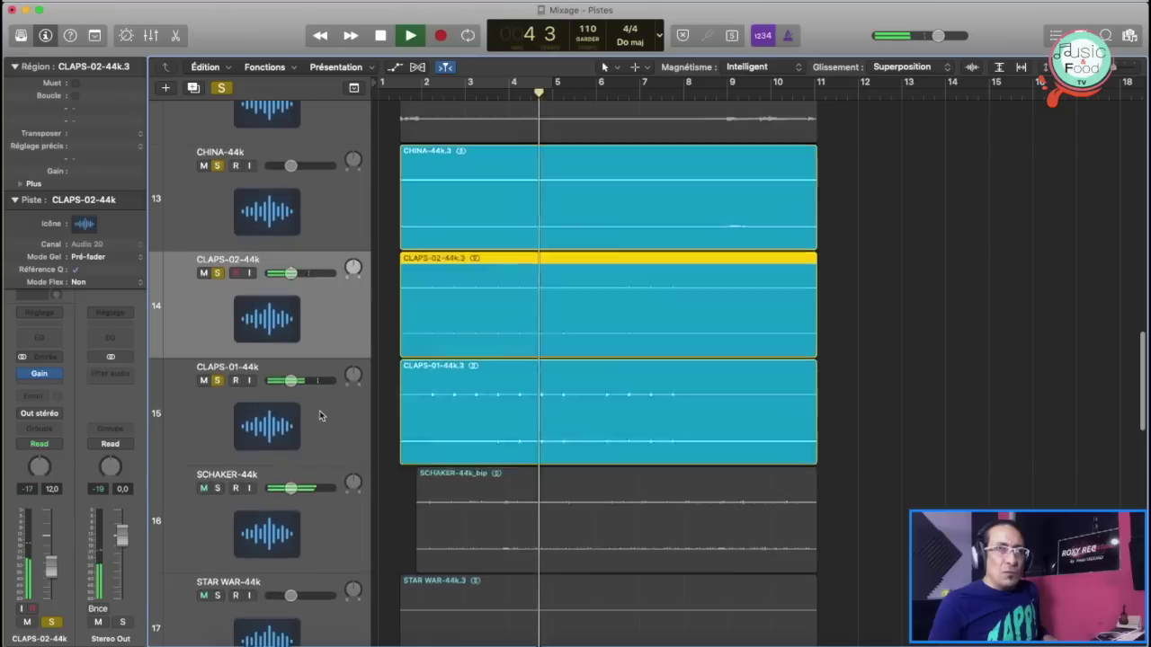
{"action": "key", "text": "space"}
Step: Solo the SCHAKER-44k track, mute CLAPS-01-44k and CLAPS-02-44k, and listen to the result
{"action": "left_click", "coordinate": [217, 486]}
{"action": "left_click", "coordinate": [203, 379]}
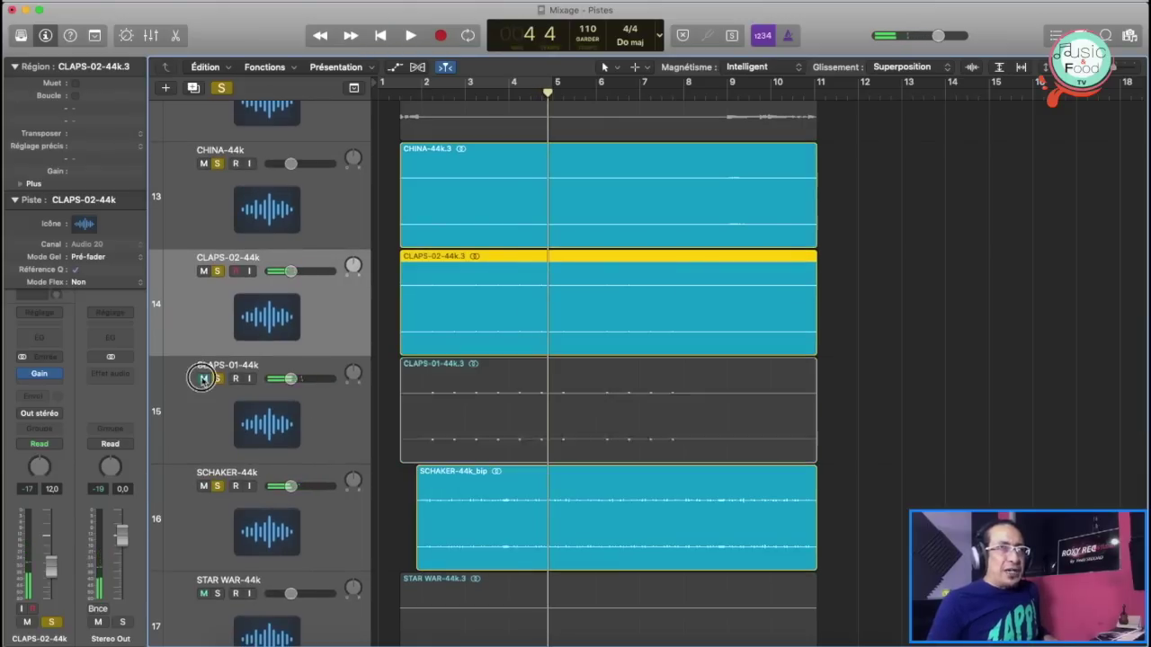
{"action": "left_click", "coordinate": [203, 271]}
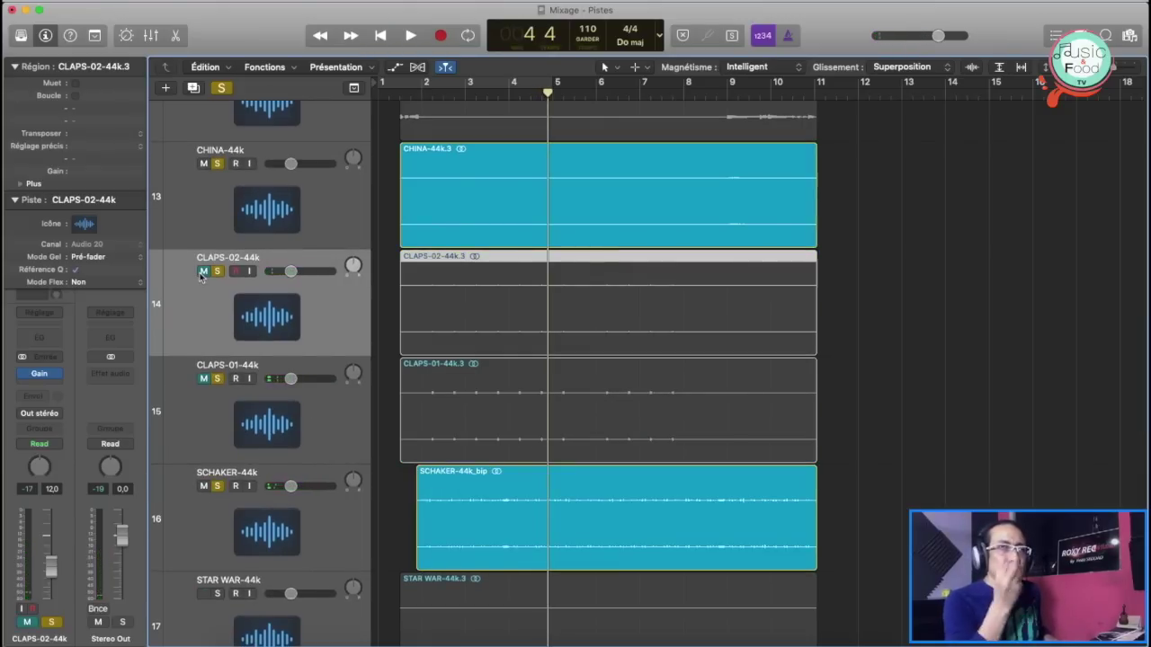
{"action": "key", "text": "space"}
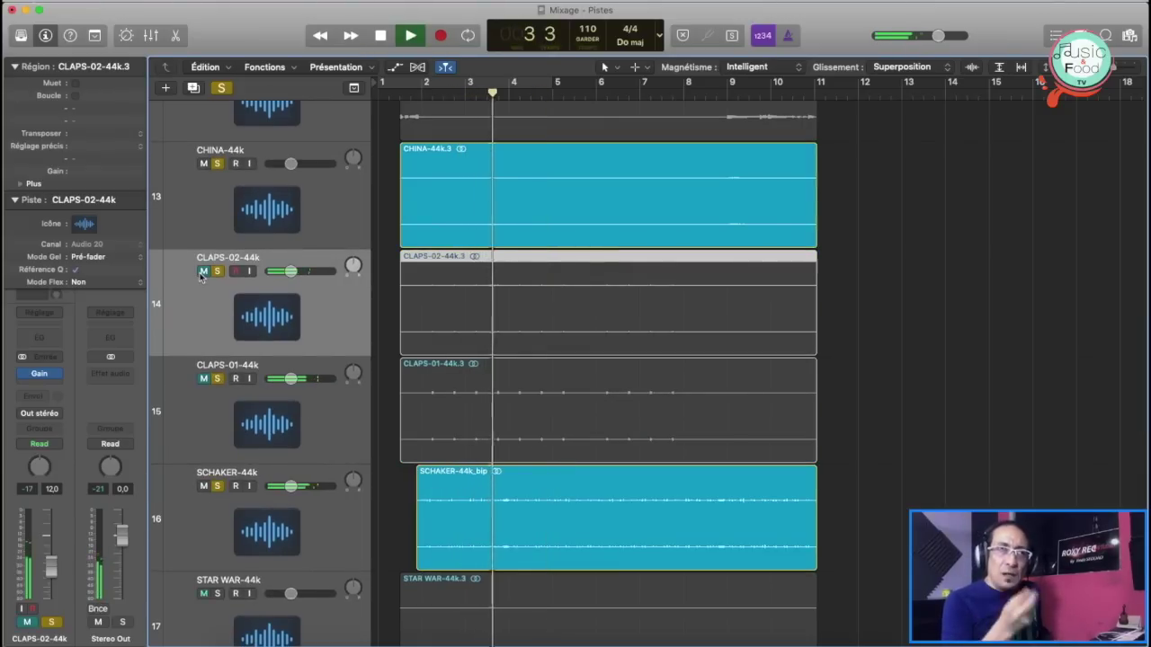
{"action": "key", "text": "space"}
Step: Solo only the STAR WAR-44k track, clearing all other solos, and listen to it from bar 9
{"action": "scroll", "coordinate": [208, 288], "scroll_direction": "down", "scroll_amount": 10}
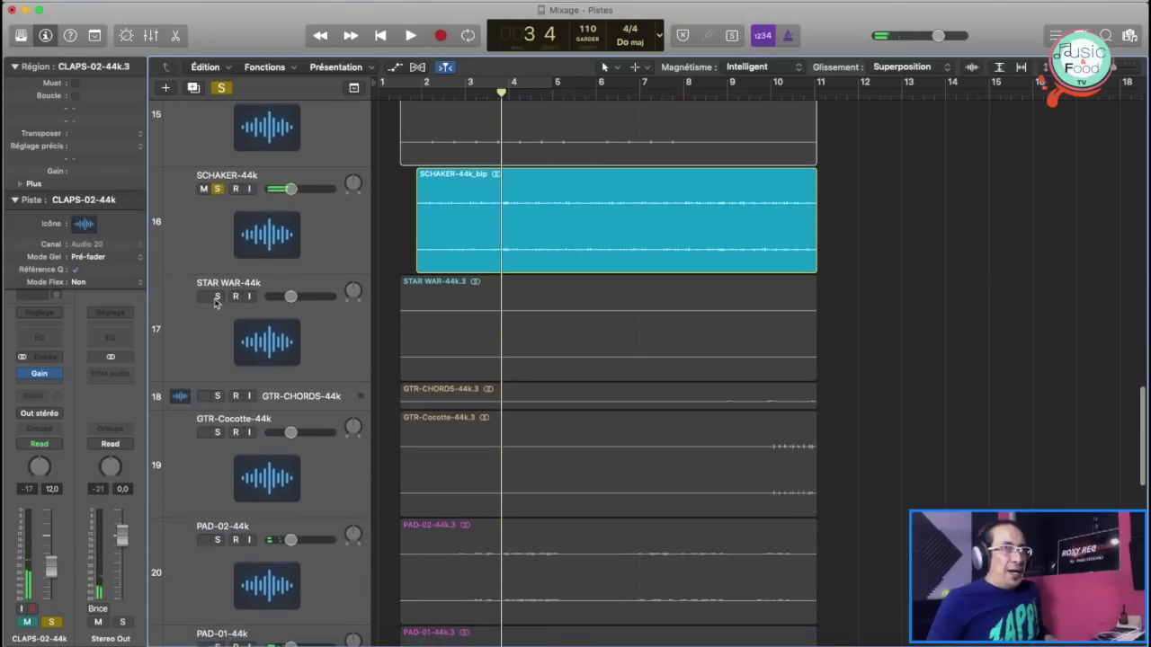
{"action": "left_click", "coordinate": [217, 297]}
{"action": "left_click", "coordinate": [318, 346]}
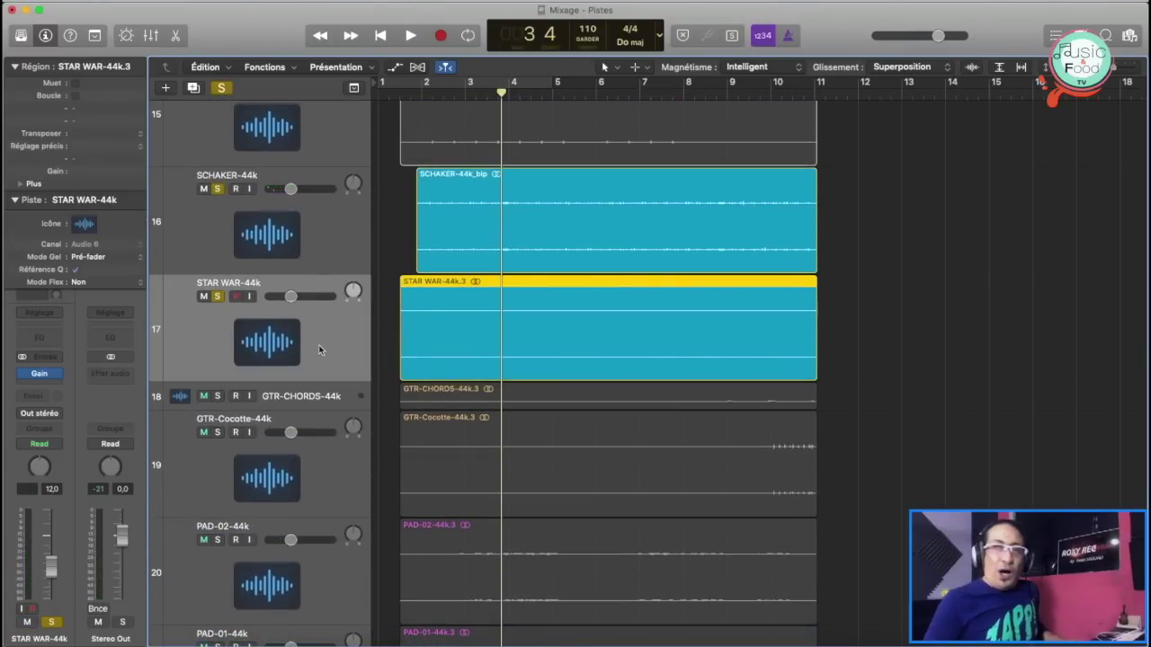
{"action": "key", "text": "super+Down"}
{"action": "key", "text": "super+Down"}
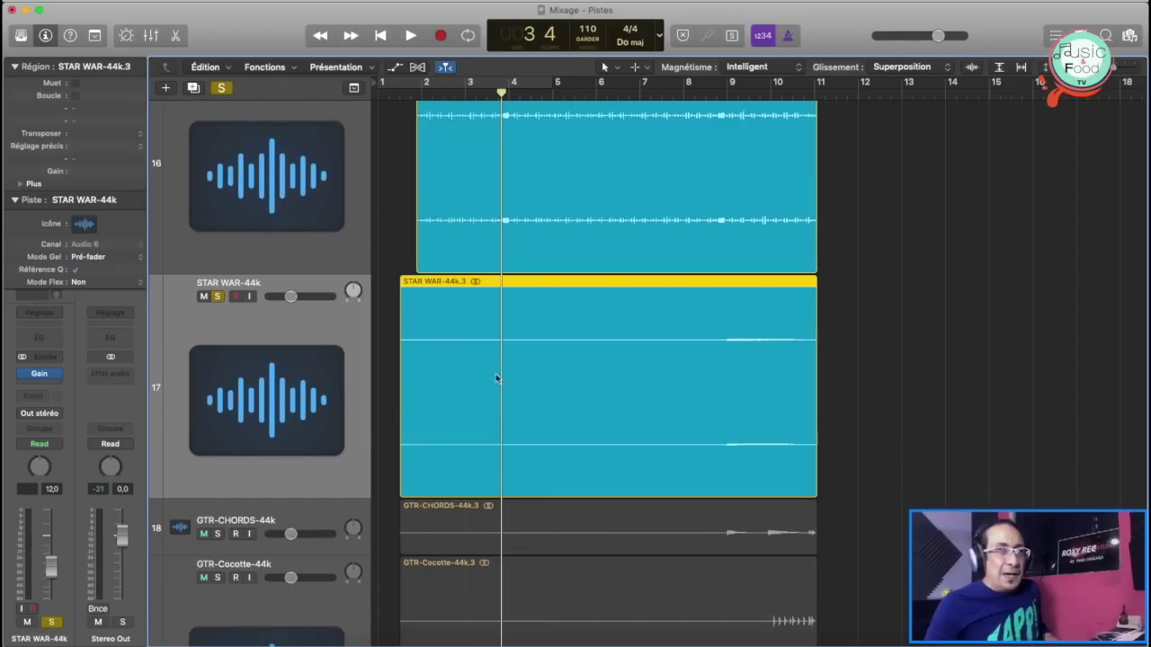
{"action": "left_click", "coordinate": [727, 90]}
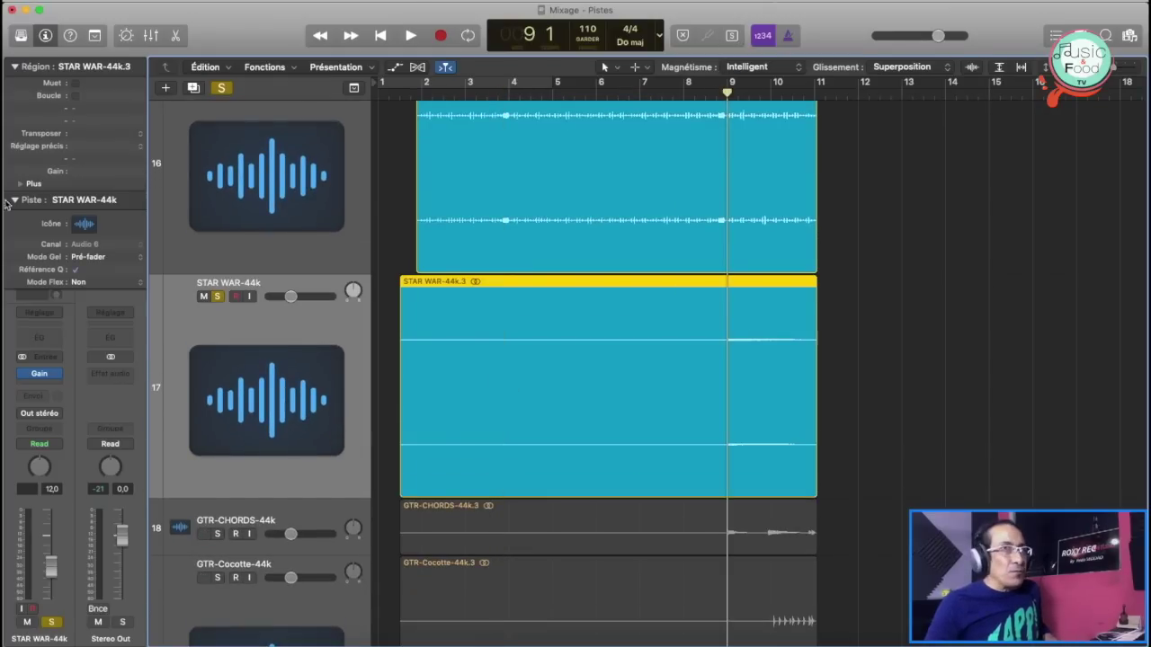
{"action": "left_click", "coordinate": [221, 88]}
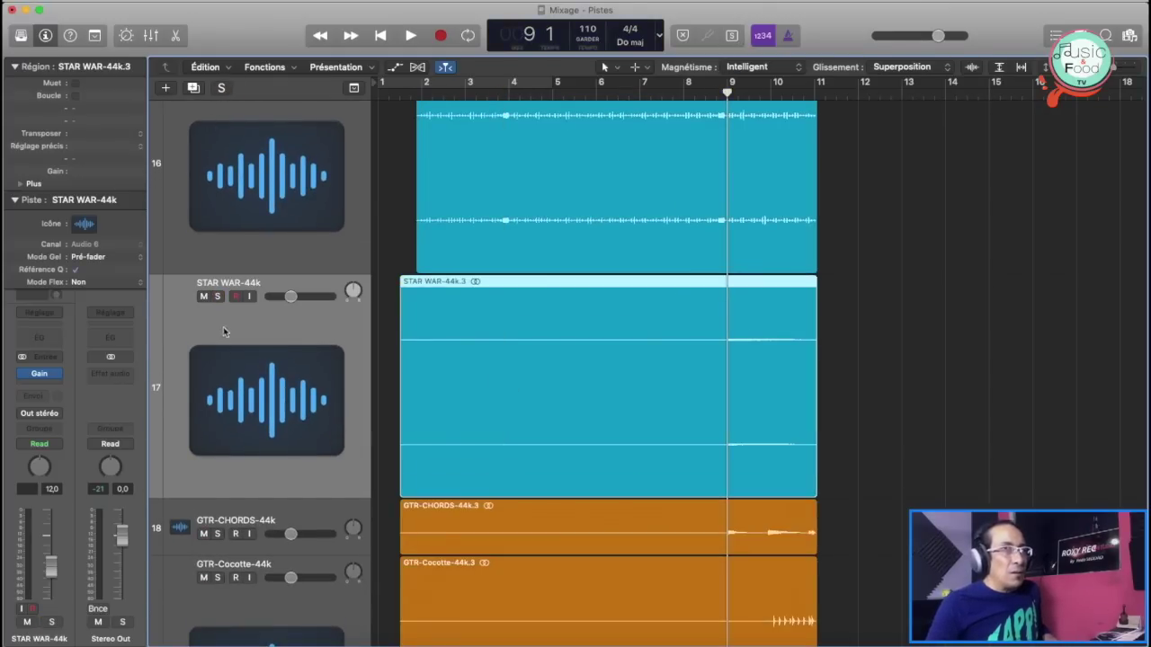
{"action": "left_click", "coordinate": [217, 296]}
{"action": "key", "text": "space"}
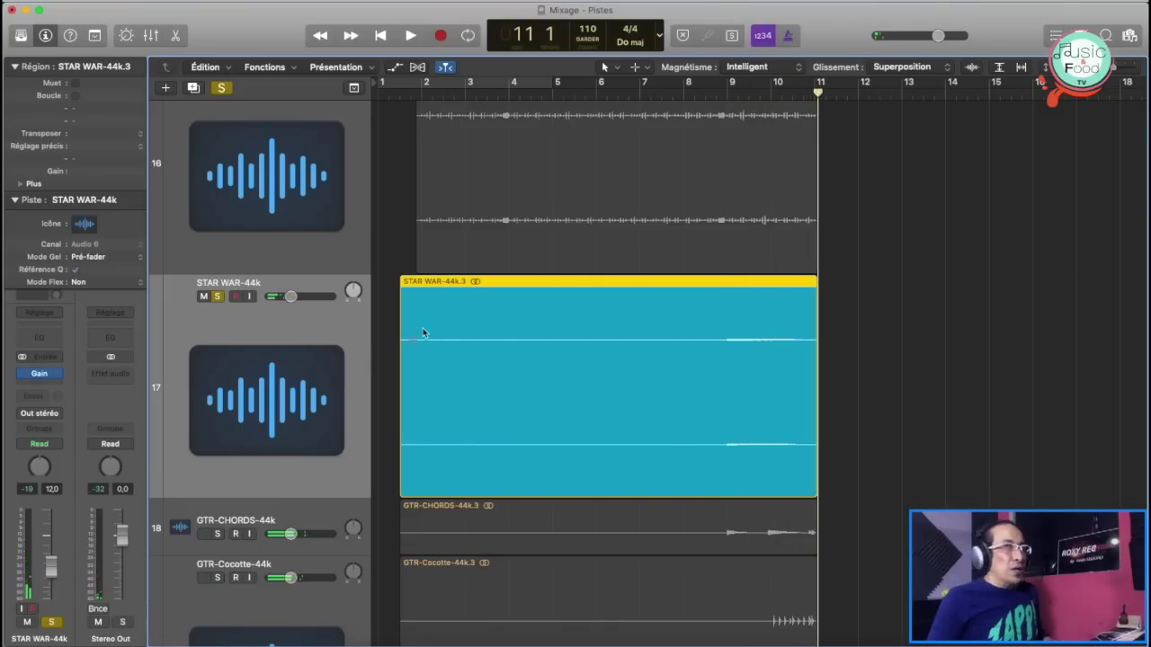
Step: Unsolo STAR WAR-44k, solo the GTR-CHORDS-44k track and listen to it
{"action": "left_click", "coordinate": [217, 297]}
{"action": "scroll", "coordinate": [221, 297], "scroll_direction": "down", "scroll_amount": 5}
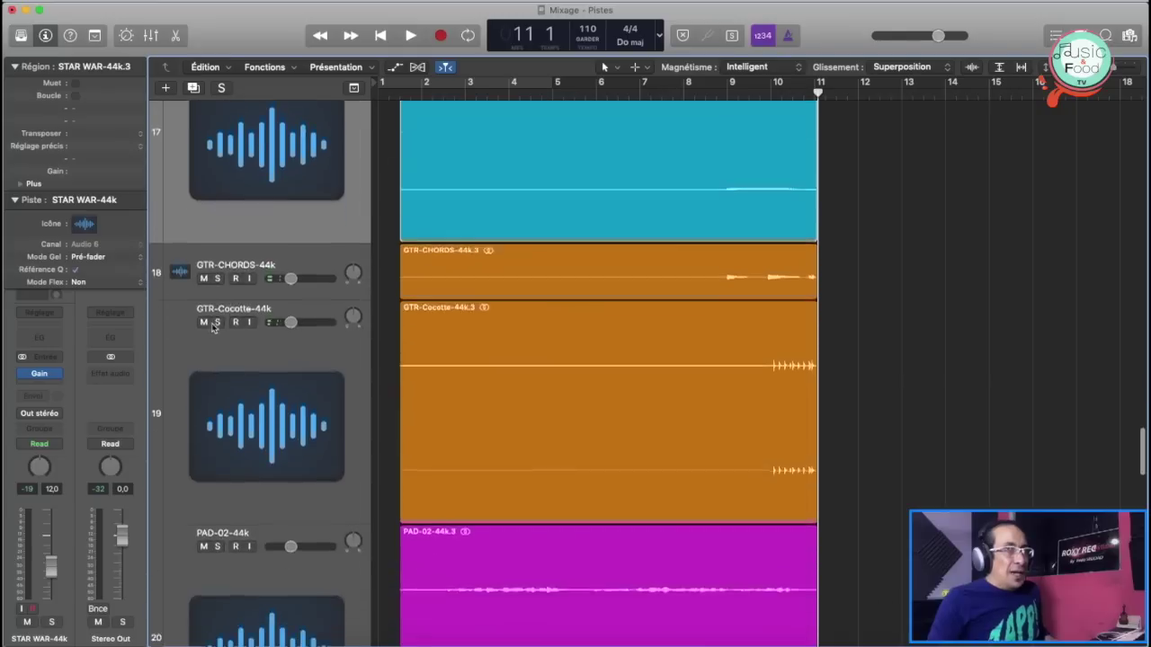
{"action": "left_click", "coordinate": [216, 240]}
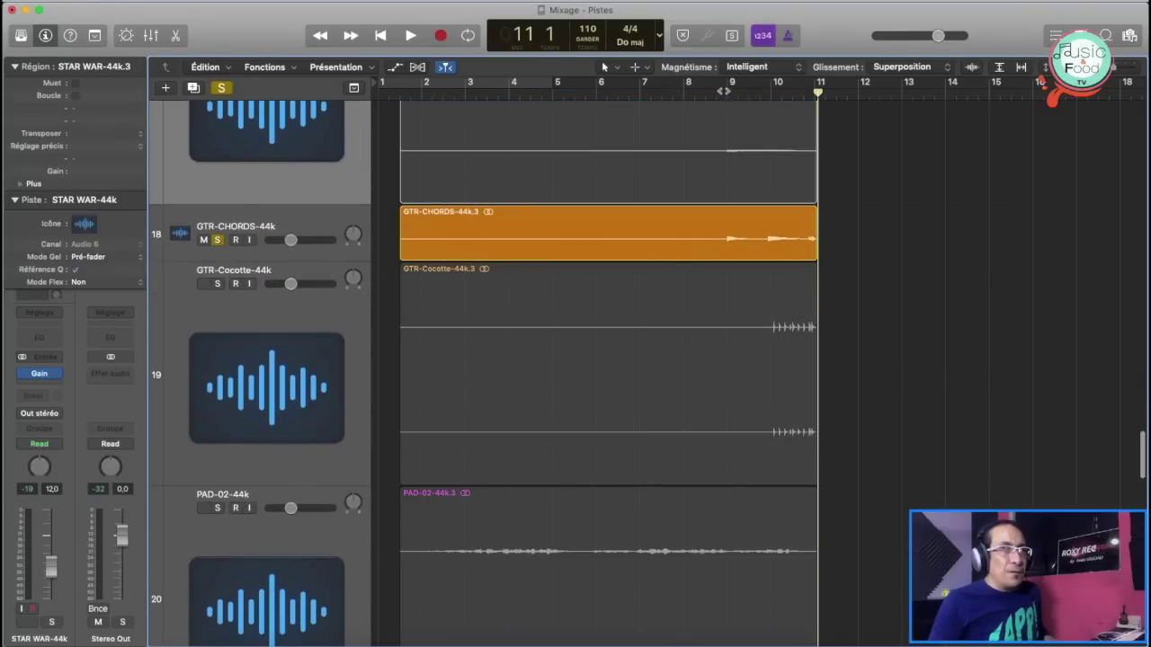
{"action": "key", "text": "space"}
{"action": "key", "text": "space"}
Step: Copy the Gain plug-in to the GTR-CHORDS-44k and GTR-Cocotte-44k channels in the mixer
{"action": "left_click", "coordinate": [342, 221]}
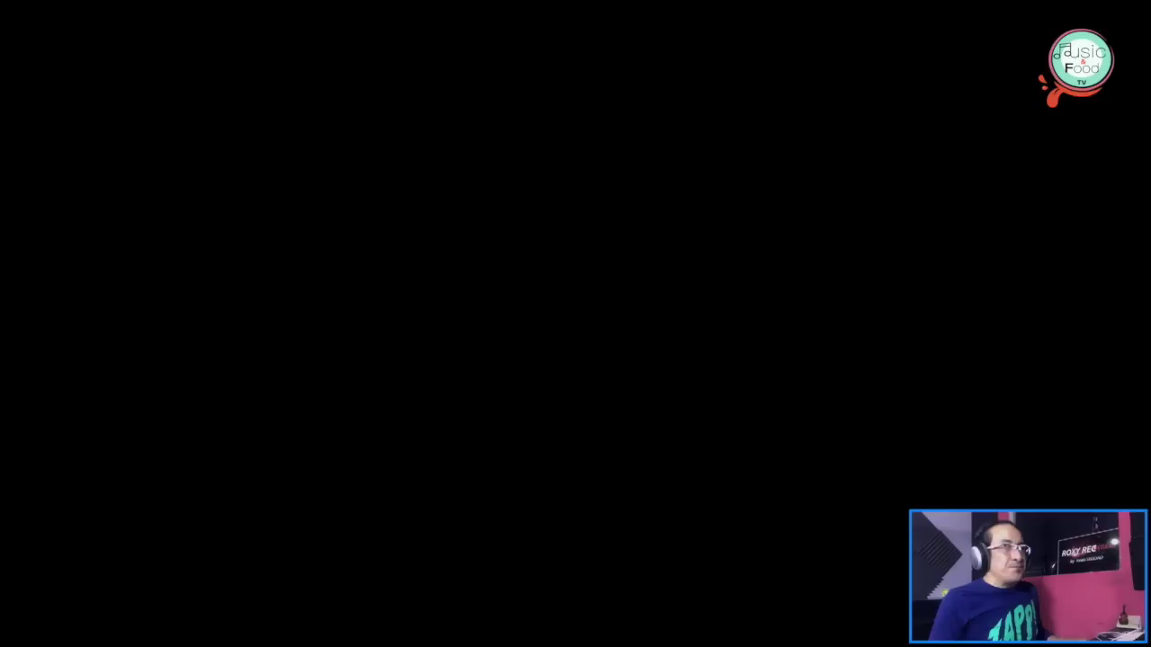
{"action": "key", "text": "x"}
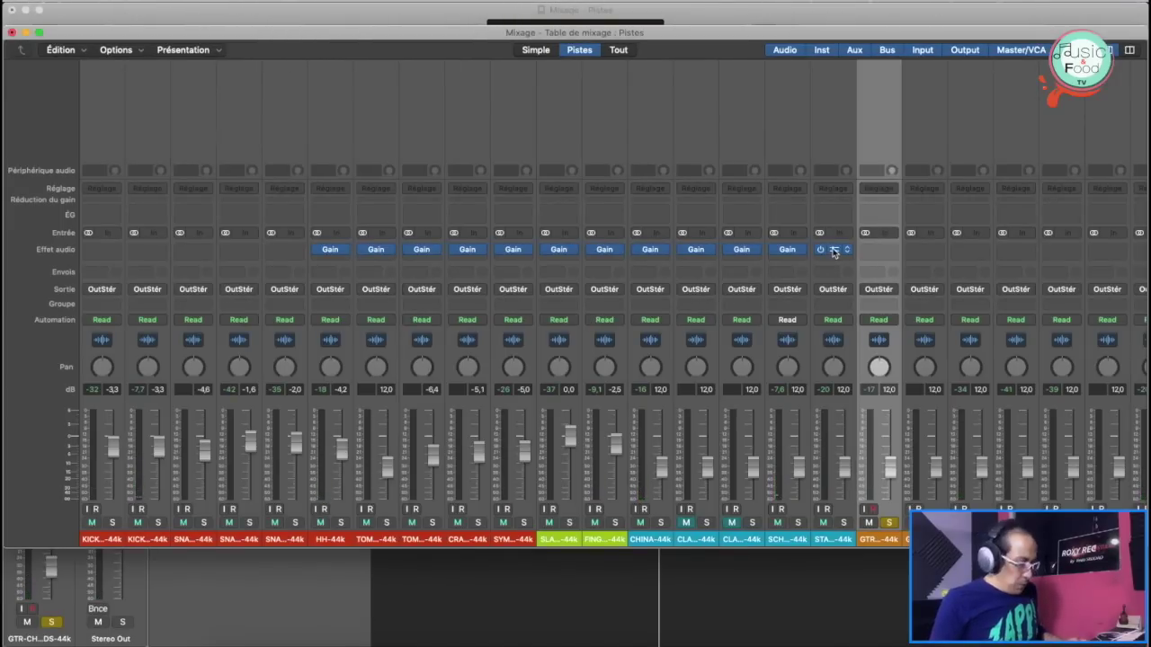
{"action": "left_click_drag", "start_coordinate": [850, 249], "coordinate": [919, 252]}
{"action": "key", "text": "space"}
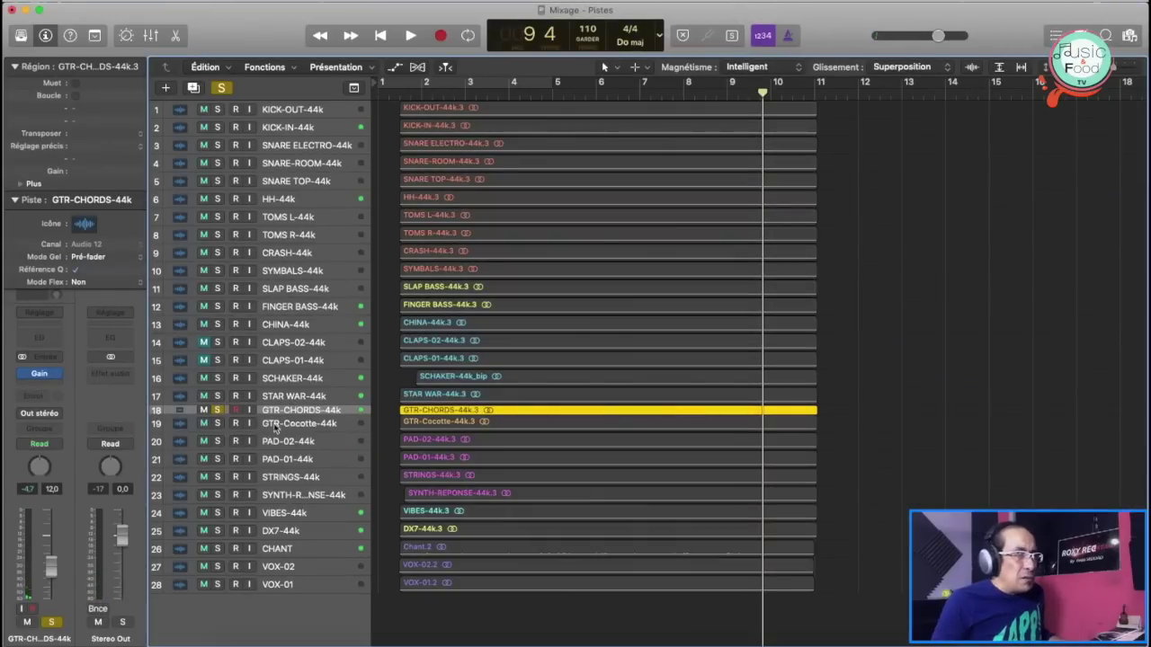
Step: Solo GTR-Cocotte-44k in addition to GTR-CHORDS-44k, enlarge the tracks and listen to both up to bar 11
{"action": "left_click", "coordinate": [436, 422], "text": "shift"}
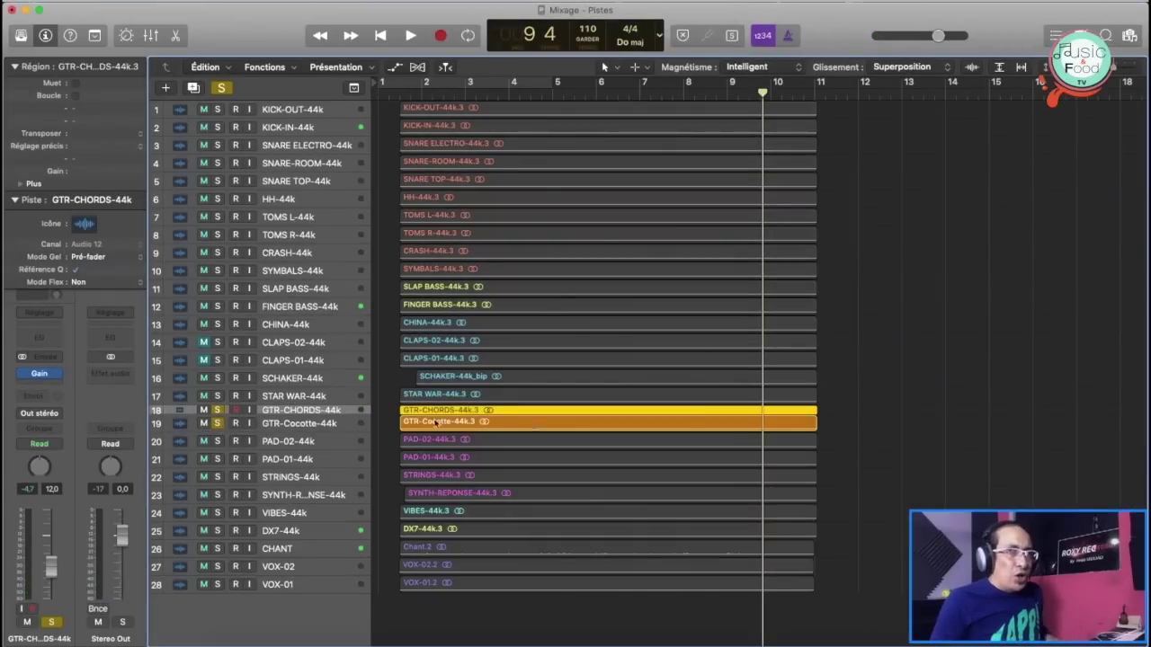
{"action": "left_click", "coordinate": [270, 424]}
{"action": "scroll", "coordinate": [282, 423], "scroll_direction": "up", "scroll_amount": 1}
{"action": "scroll", "coordinate": [294, 427], "scroll_direction": "up", "scroll_amount": 6}
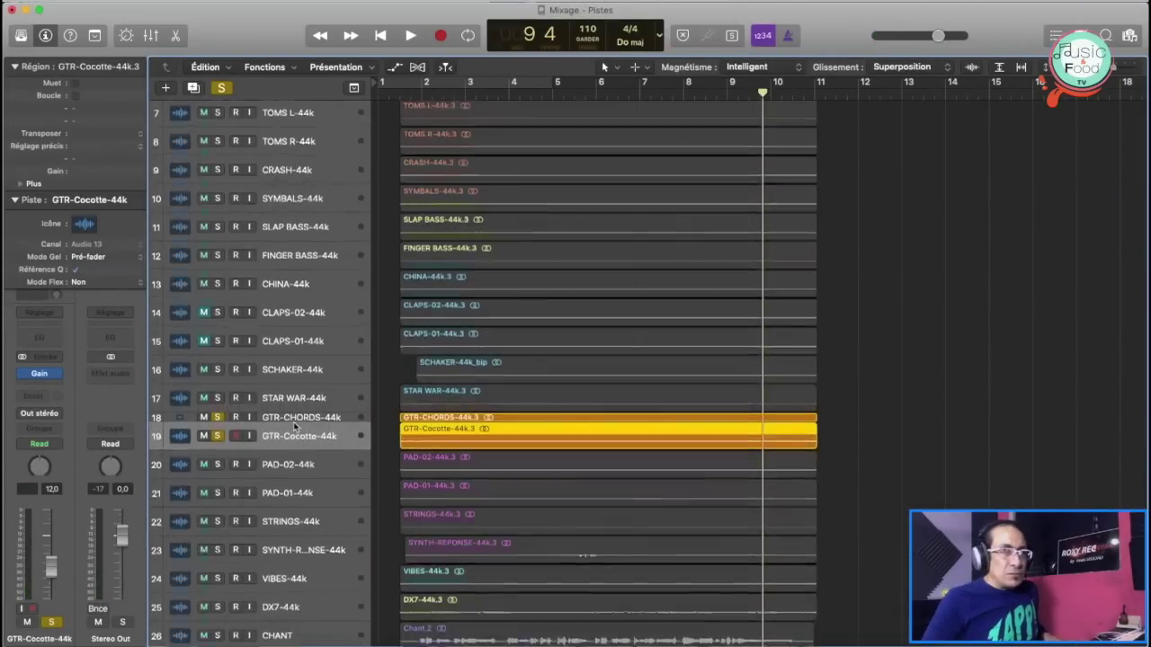
{"action": "scroll", "coordinate": [293, 427], "scroll_direction": "up", "scroll_amount": 3}
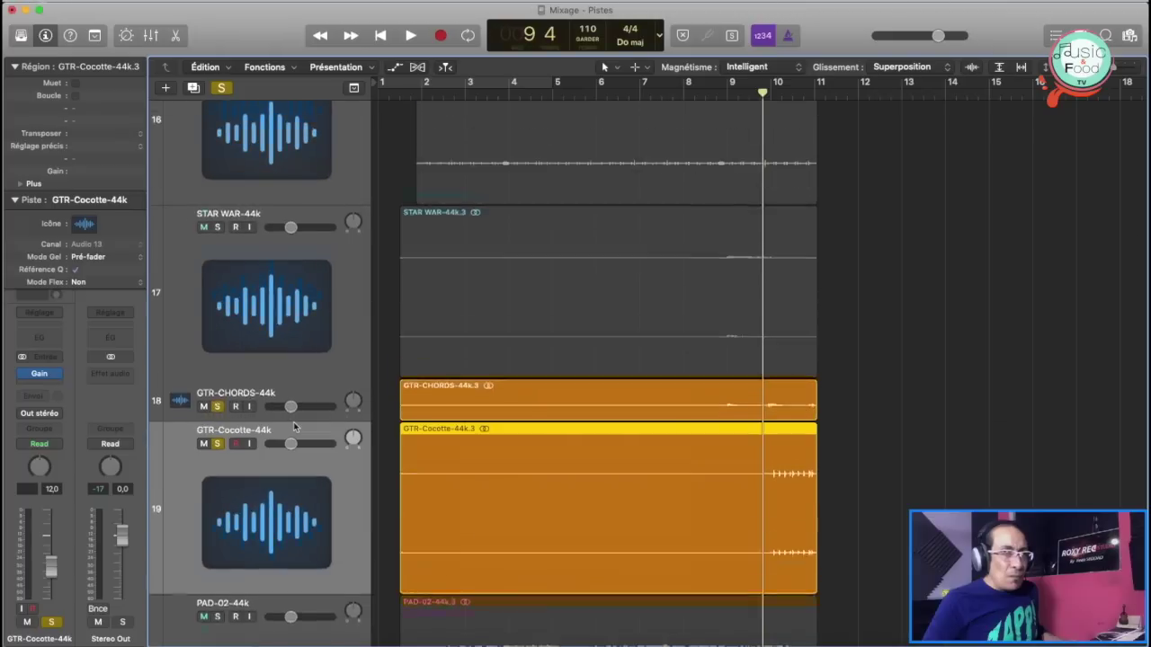
{"action": "key", "text": "space"}
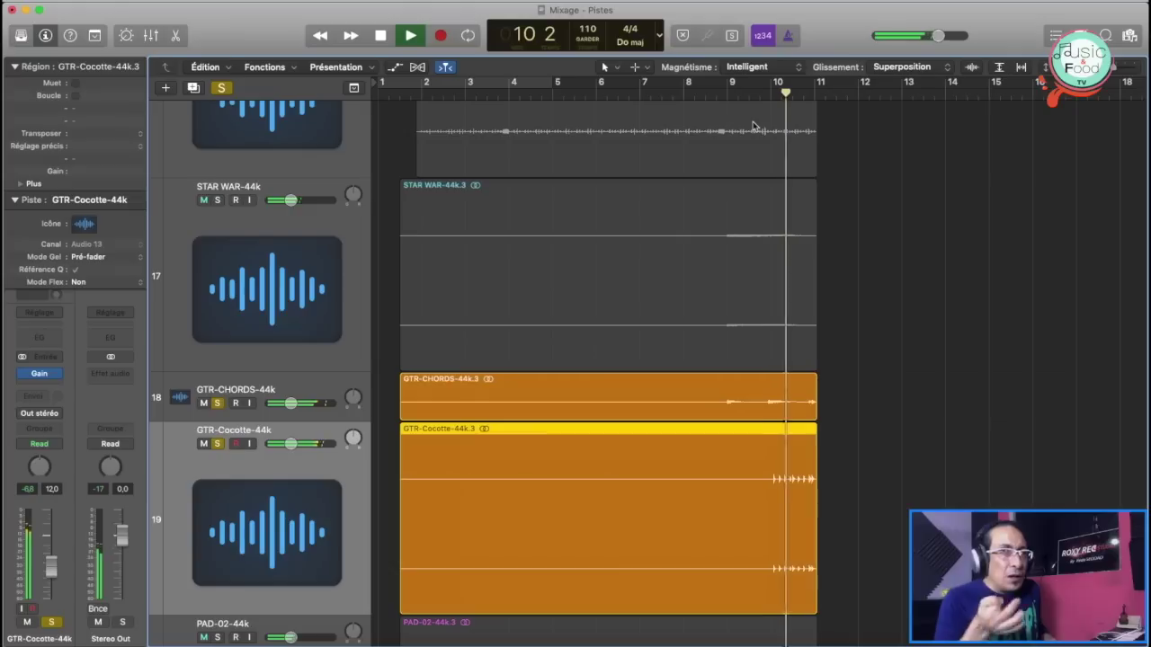
{"action": "key", "text": "space"}
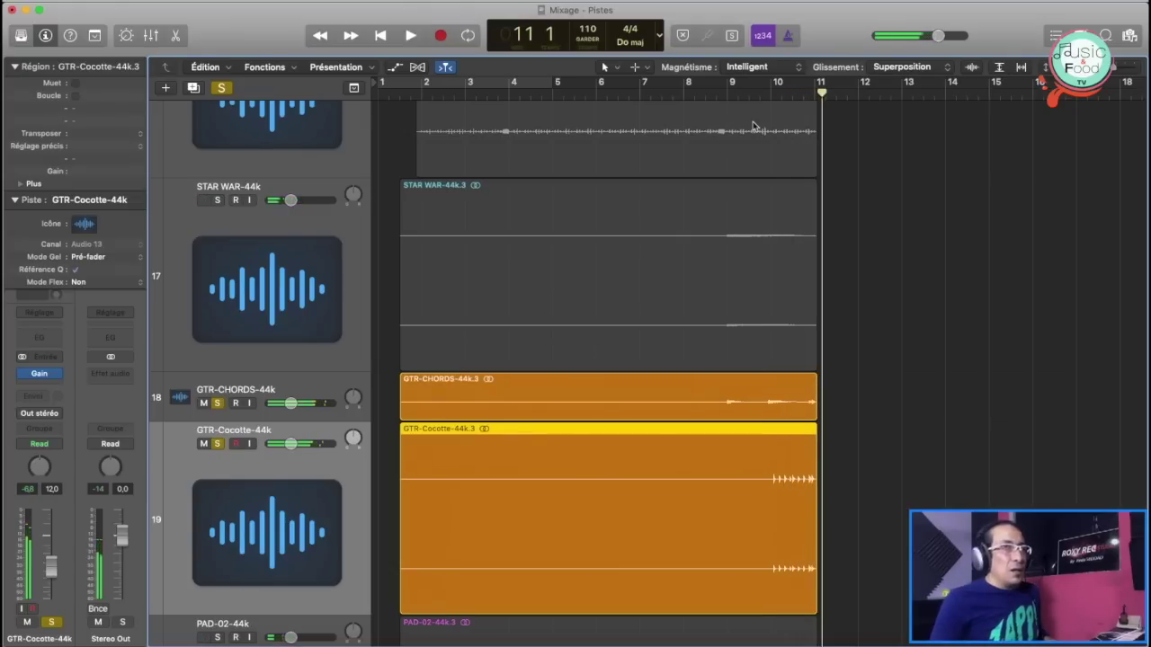
Step: Solo the PAD-02-44k track, mute GTR-Cocotte-44k and GTR-CHORDS-44k, and listen to the result
{"action": "scroll", "coordinate": [606, 276], "scroll_direction": "down", "scroll_amount": 5}
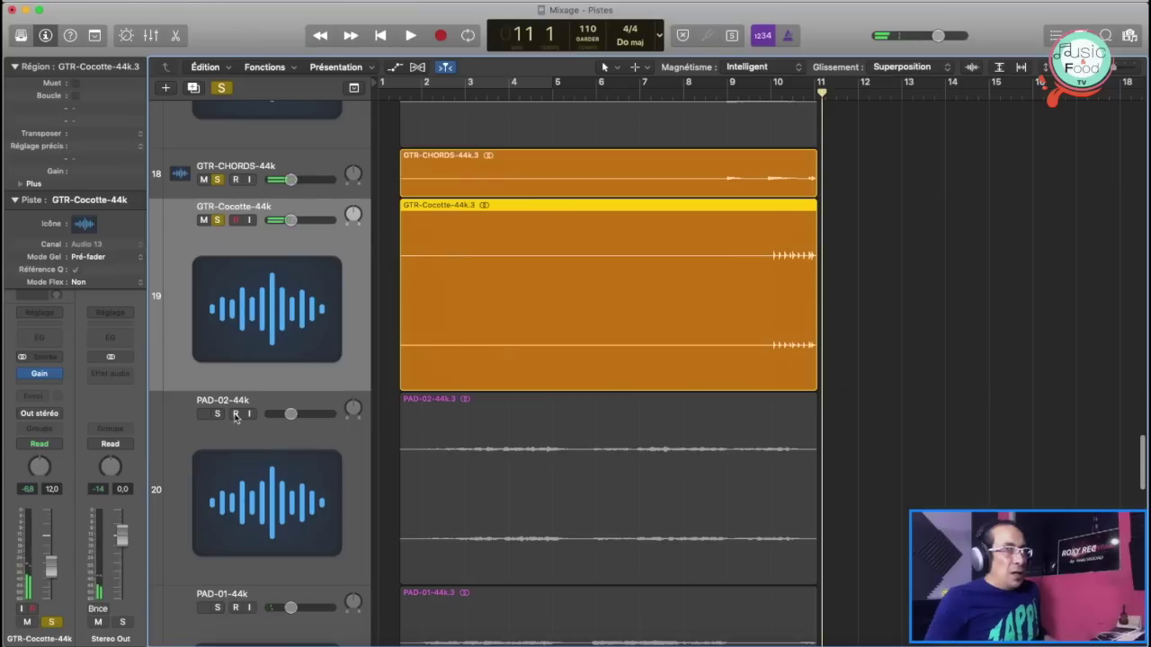
{"action": "left_click", "coordinate": [219, 413]}
{"action": "left_click", "coordinate": [203, 219]}
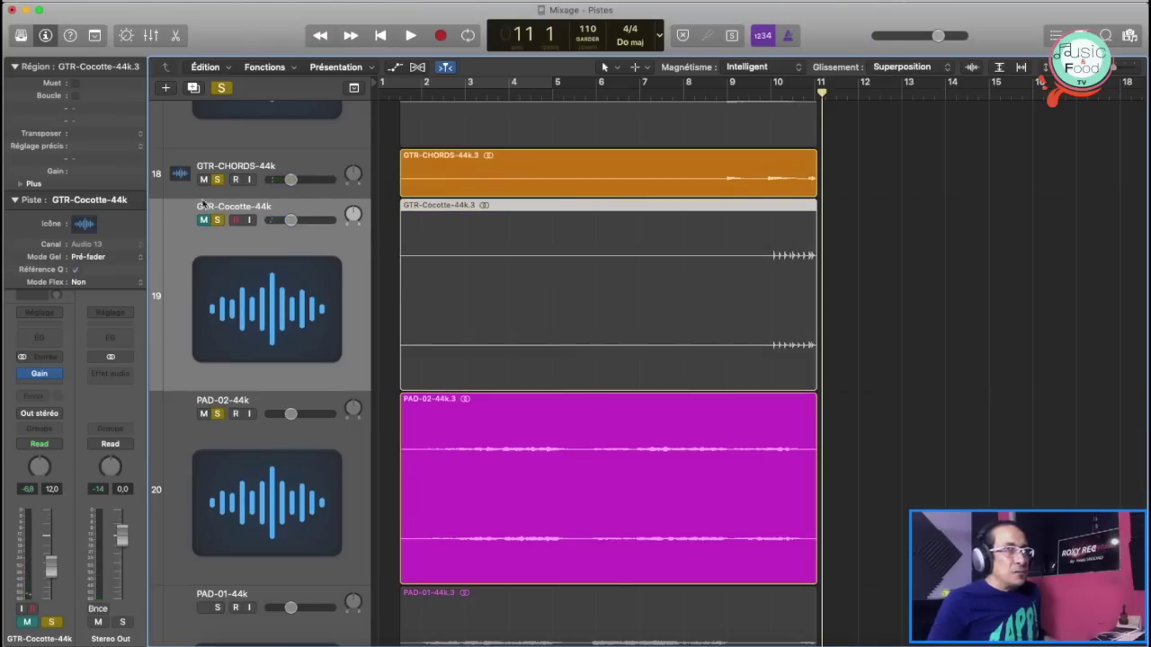
{"action": "left_click", "coordinate": [204, 180]}
{"action": "key", "text": "space"}
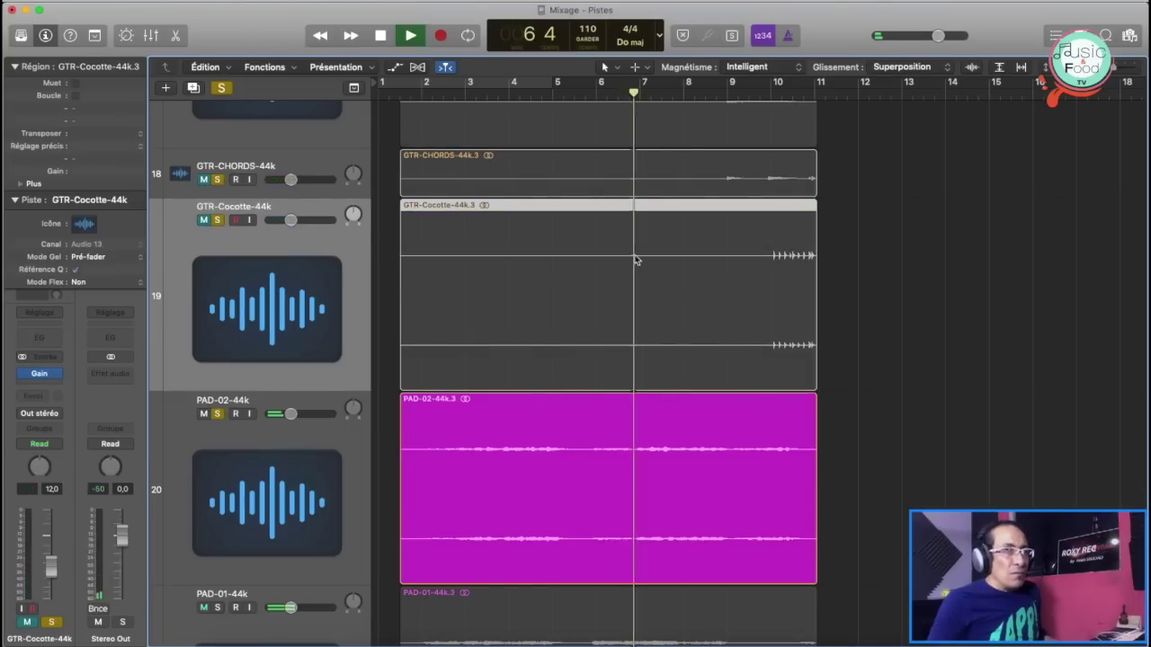
Step: Copy the Gain plug-in to the PAD-02-44k, PAD-01-44k and STRINGS-44k channels in the mixer
{"action": "left_click", "coordinate": [336, 516]}
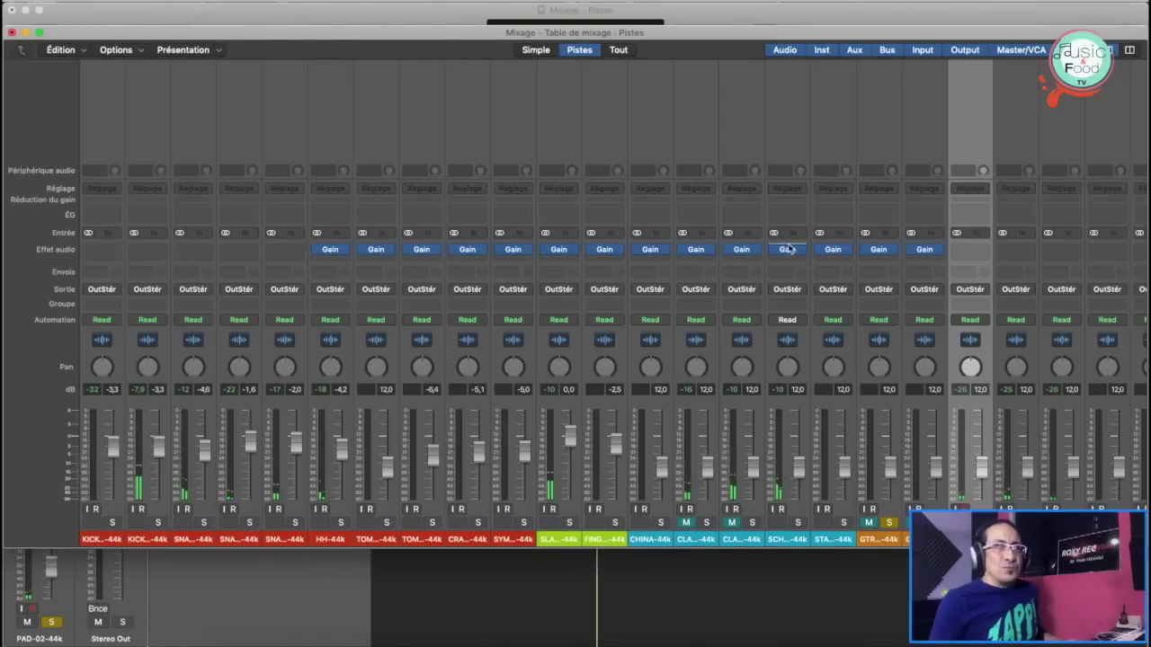
{"action": "scroll", "coordinate": [787, 250], "scroll_direction": "right", "scroll_amount": 3}
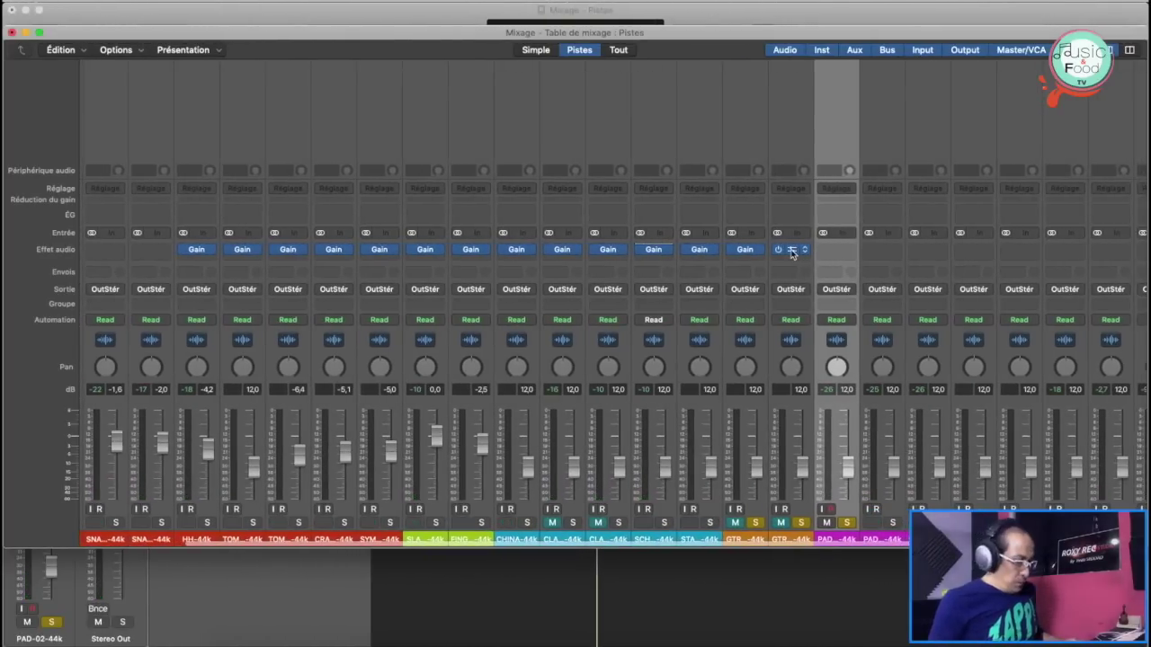
{"action": "left_click_drag", "start_coordinate": [814, 250], "coordinate": [881, 251]}
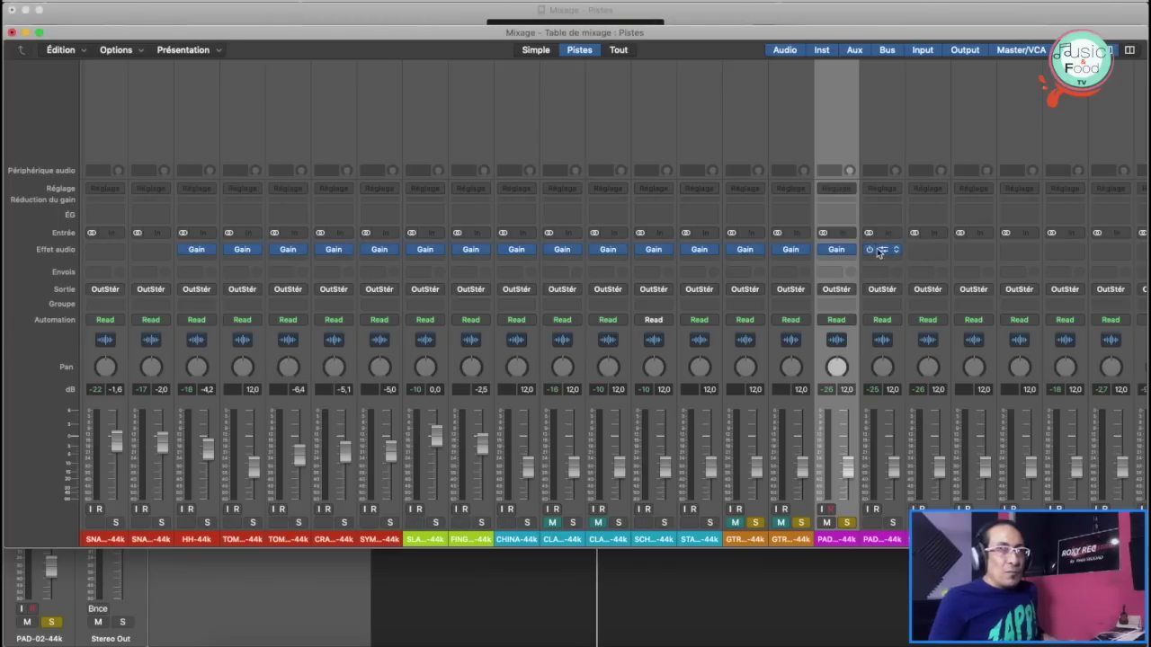
{"action": "left_click_drag", "start_coordinate": [918, 248], "coordinate": [923, 257]}
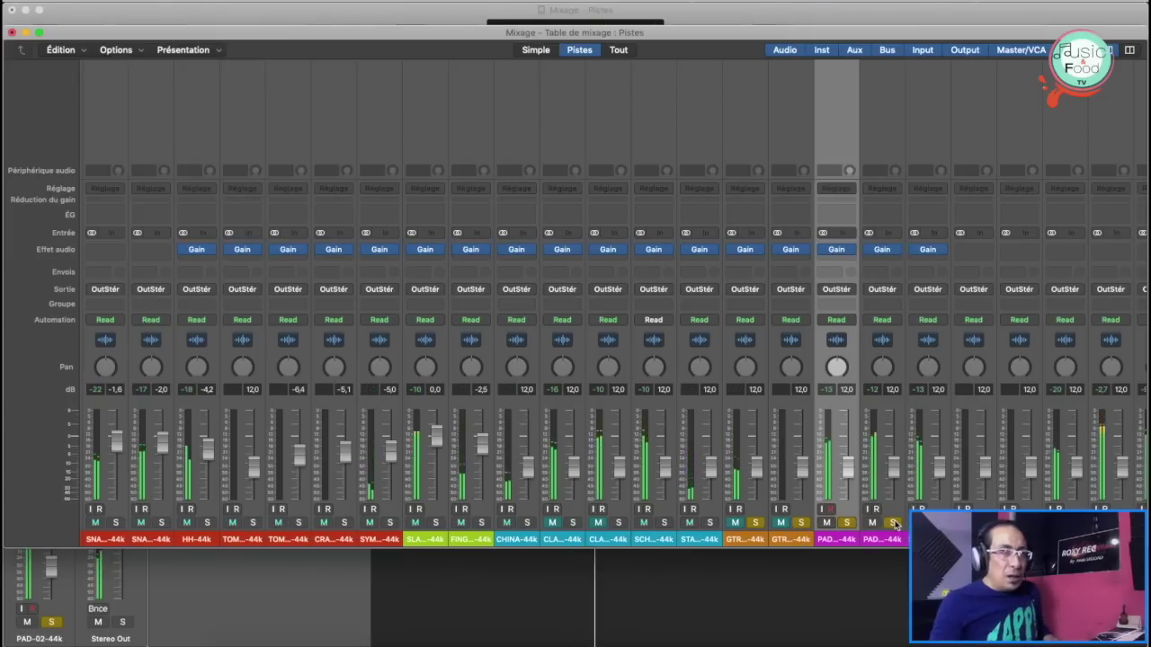
Step: Set the gain of the PAD-01-44k channel's Gain plug-in to +4.3 dB
{"action": "left_click", "coordinate": [883, 250]}
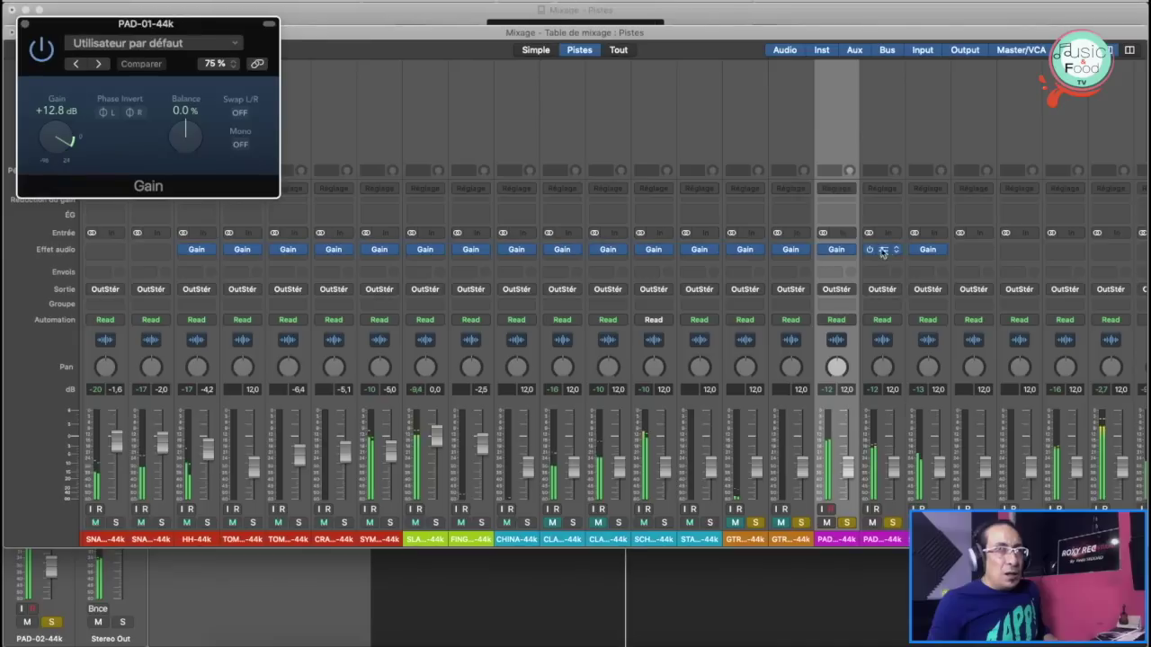
{"action": "left_click_drag", "start_coordinate": [58, 144], "coordinate": [59, 160]}
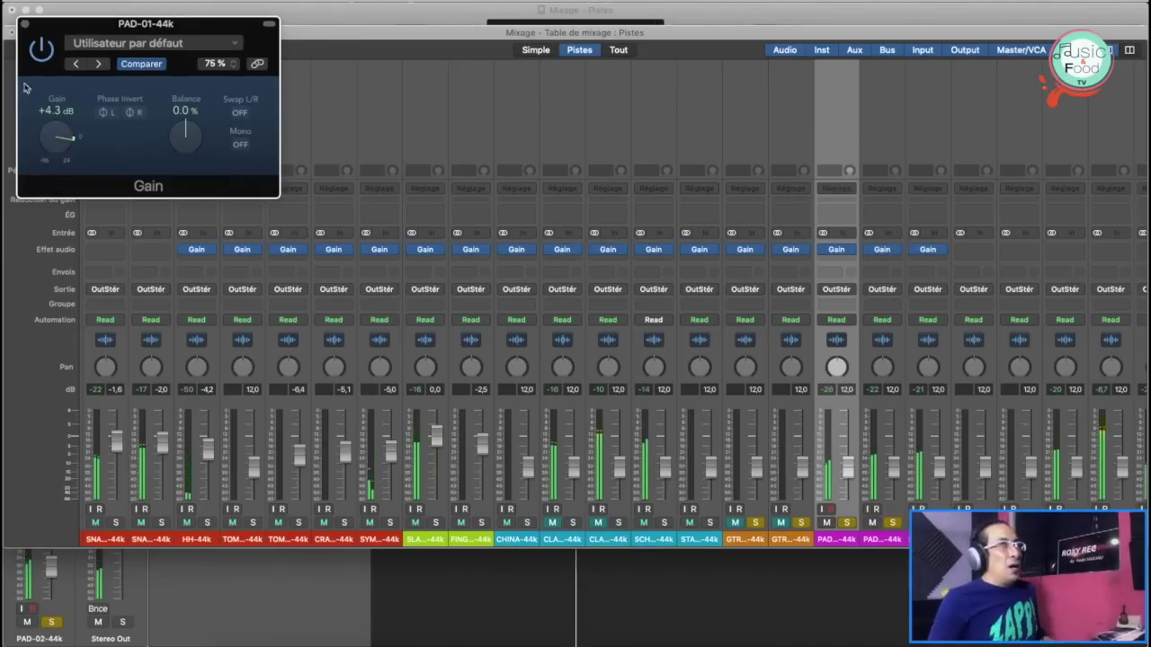
{"action": "left_click", "coordinate": [24, 29]}
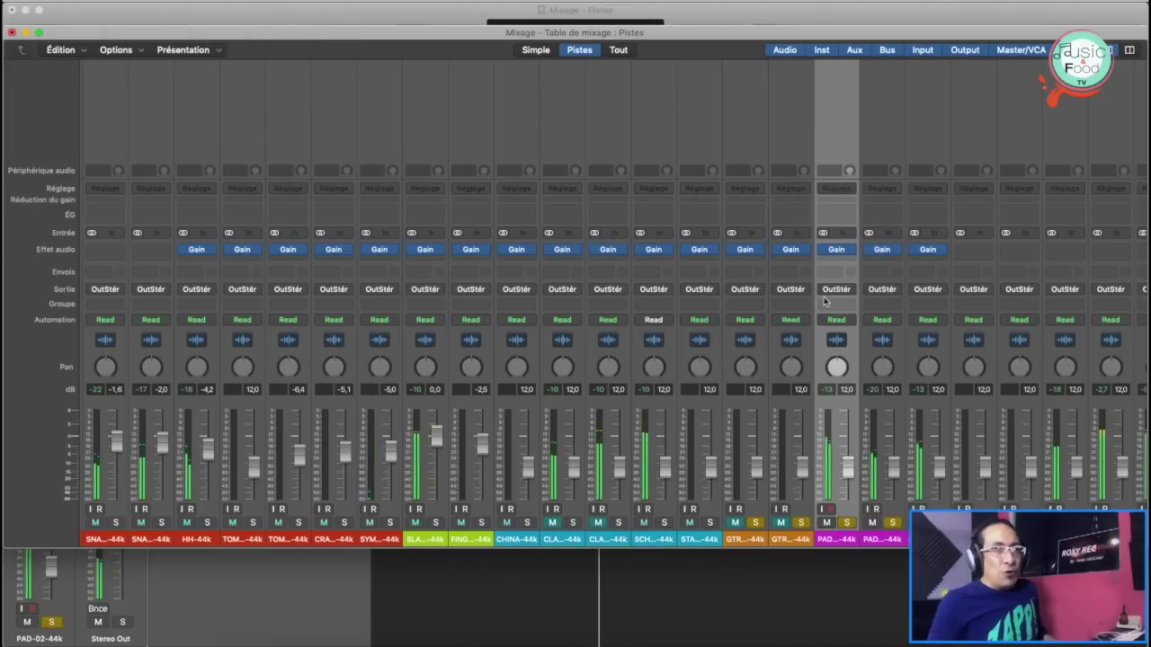
Step: Set the gain of the PAD-02-44k channel's Gain plug-in to +18.2 dB
{"action": "left_click", "coordinate": [836, 250]}
{"action": "left_click_drag", "start_coordinate": [73, 141], "coordinate": [54, 140]}
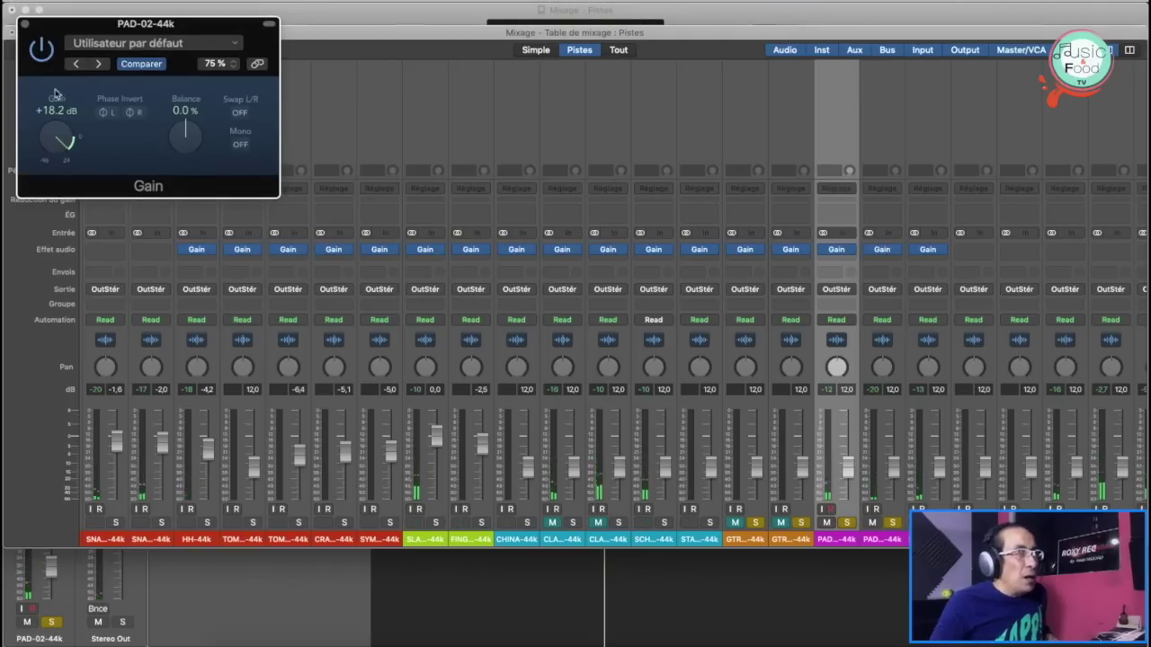
{"action": "left_click", "coordinate": [24, 23]}
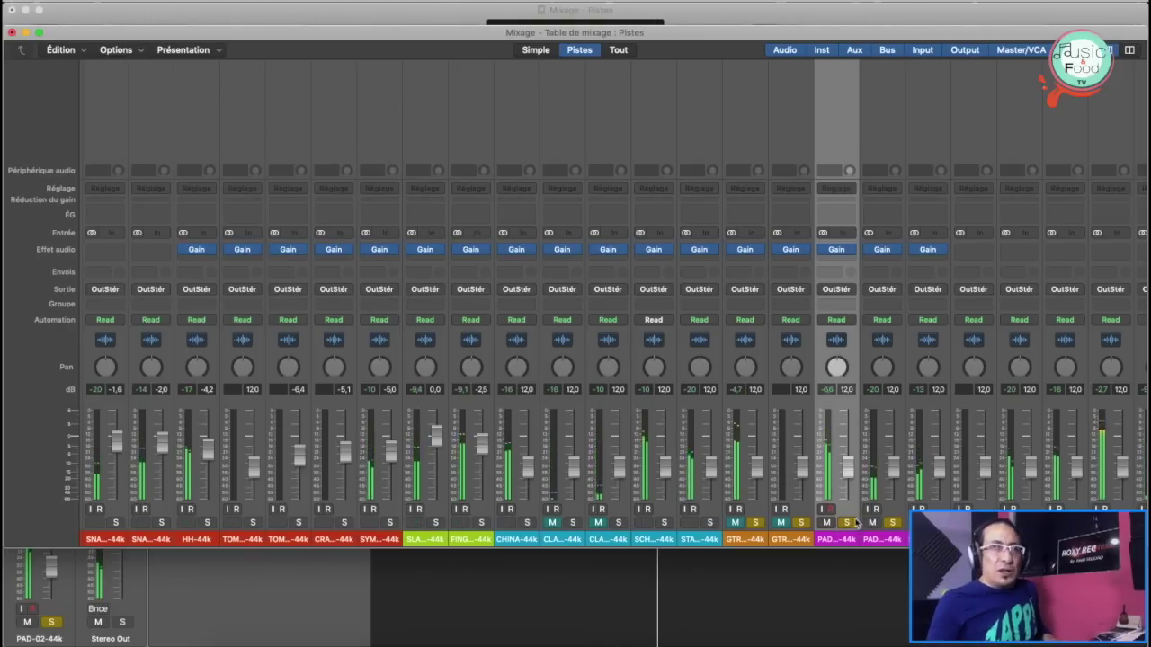
Step: Go through the STRINGS-44k and SYNTH-REPONSE-44k channels and close the mixer
{"action": "key", "text": "Right"}
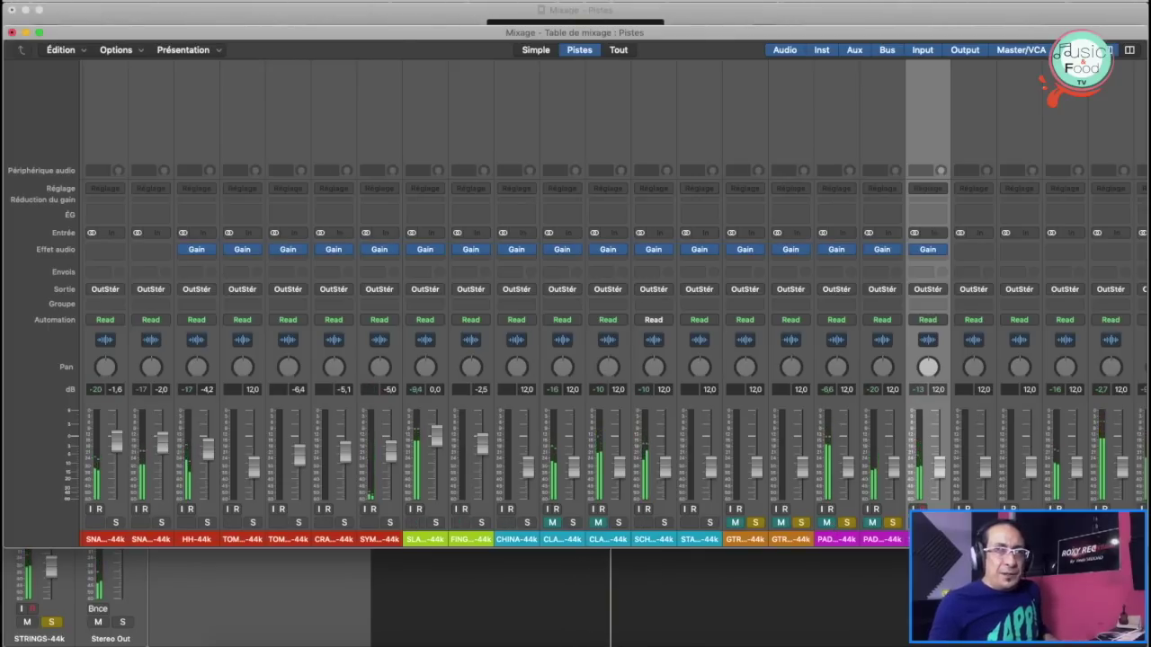
{"action": "key", "text": "Right"}
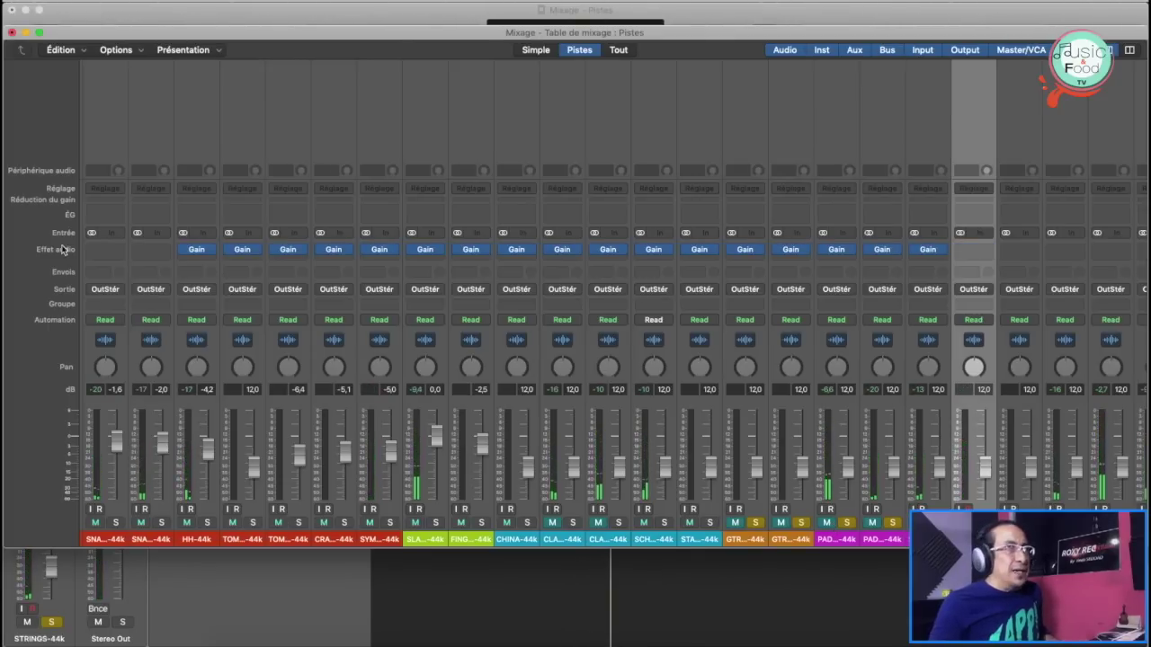
{"action": "left_click", "coordinate": [12, 33]}
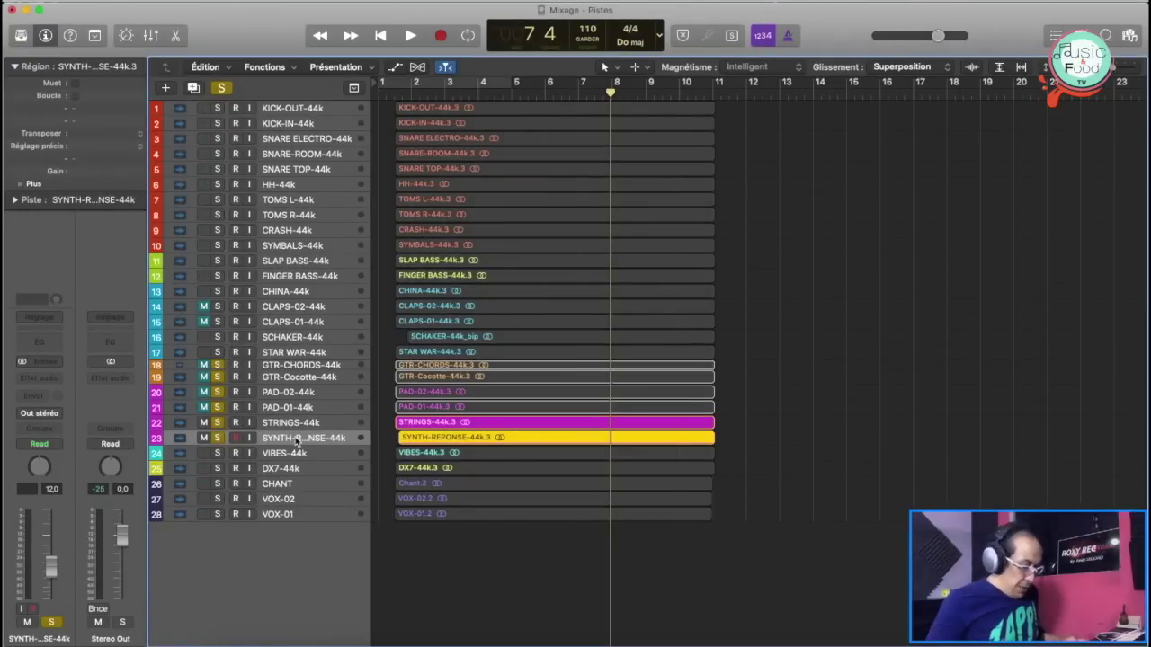
Step: Enlarge the tracks and listen repeatedly to the soloed STRINGS-44k and SYNTH-REPONSE-44k tracks from around bar 4
{"action": "key", "text": "super+Down"}
{"action": "key", "text": "super+Down"}
{"action": "key", "text": "super+Down"}
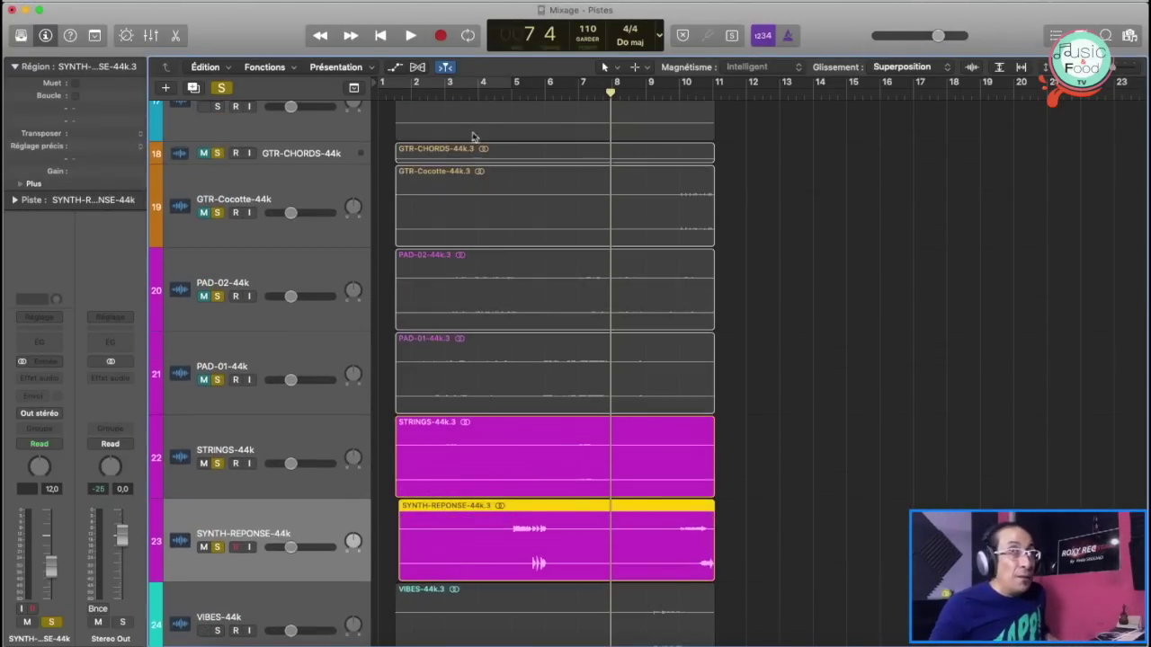
{"action": "left_click", "coordinate": [479, 87]}
{"action": "key", "text": "space"}
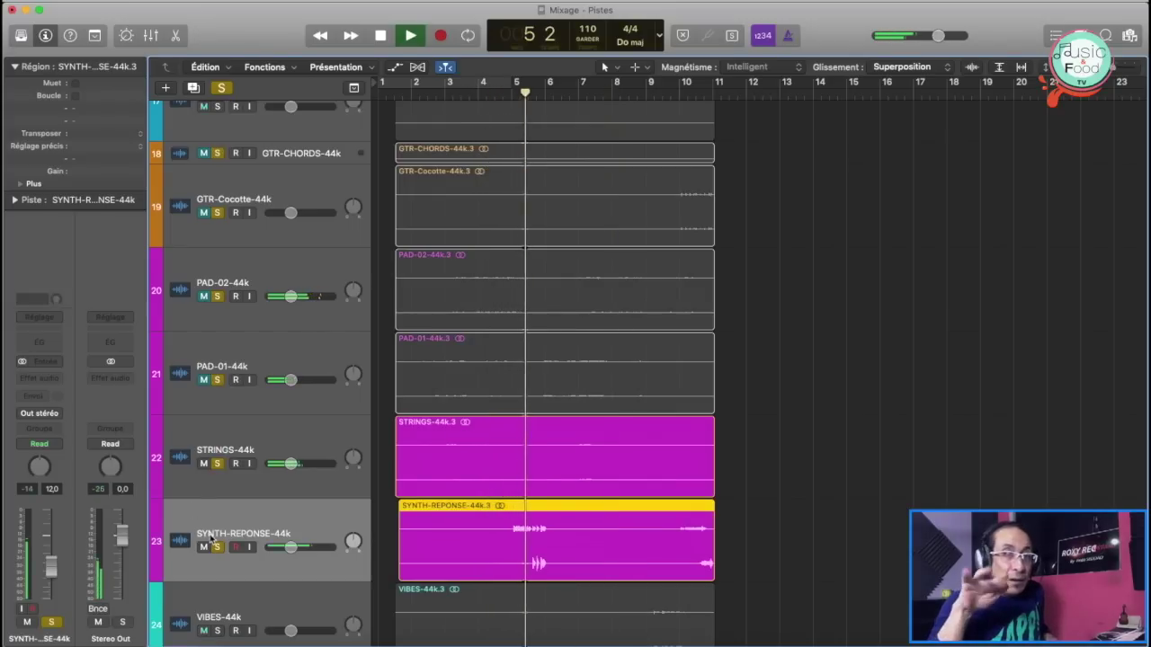
{"action": "key", "text": "space"}
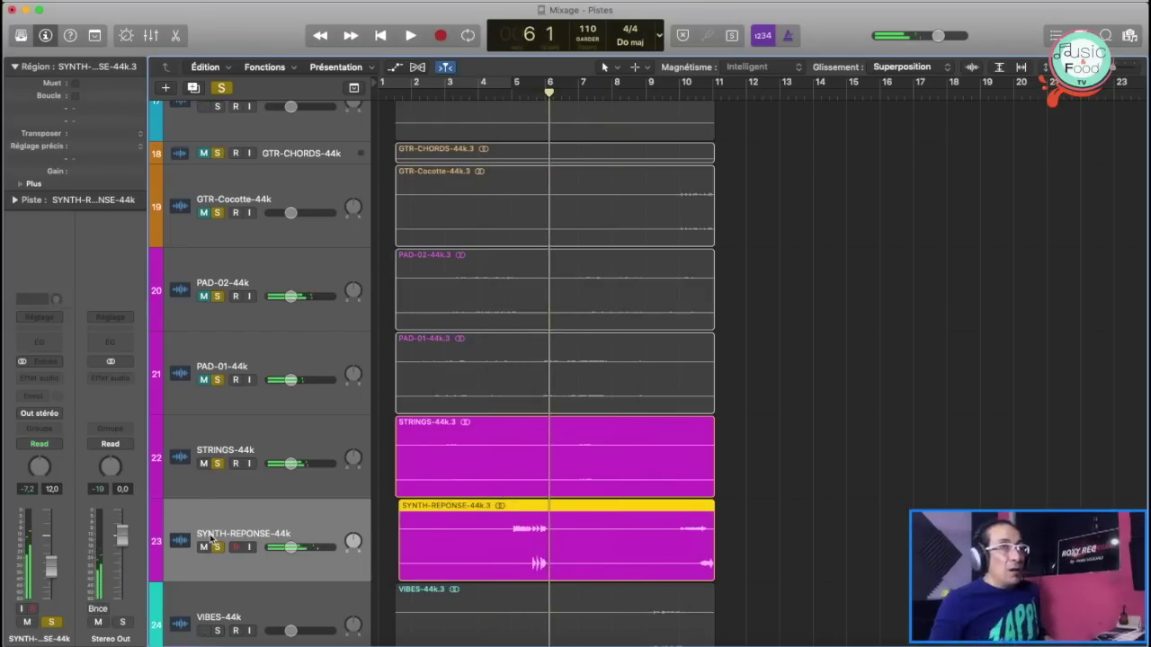
{"action": "left_click", "coordinate": [499, 87]}
{"action": "key", "text": "space"}
{"action": "key", "text": "super+Right"}
{"action": "key", "text": "super+Right"}
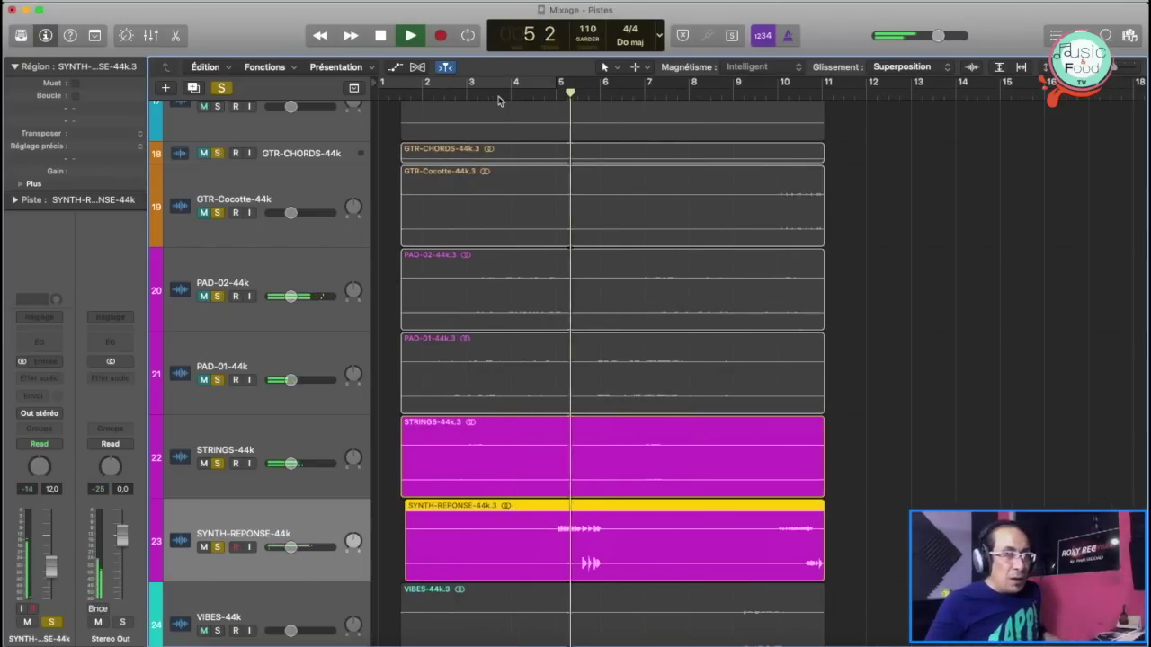
Step: Stop playback, solo the VIBES-44k track and listen to it from around bar 9
{"action": "key", "text": "space"}
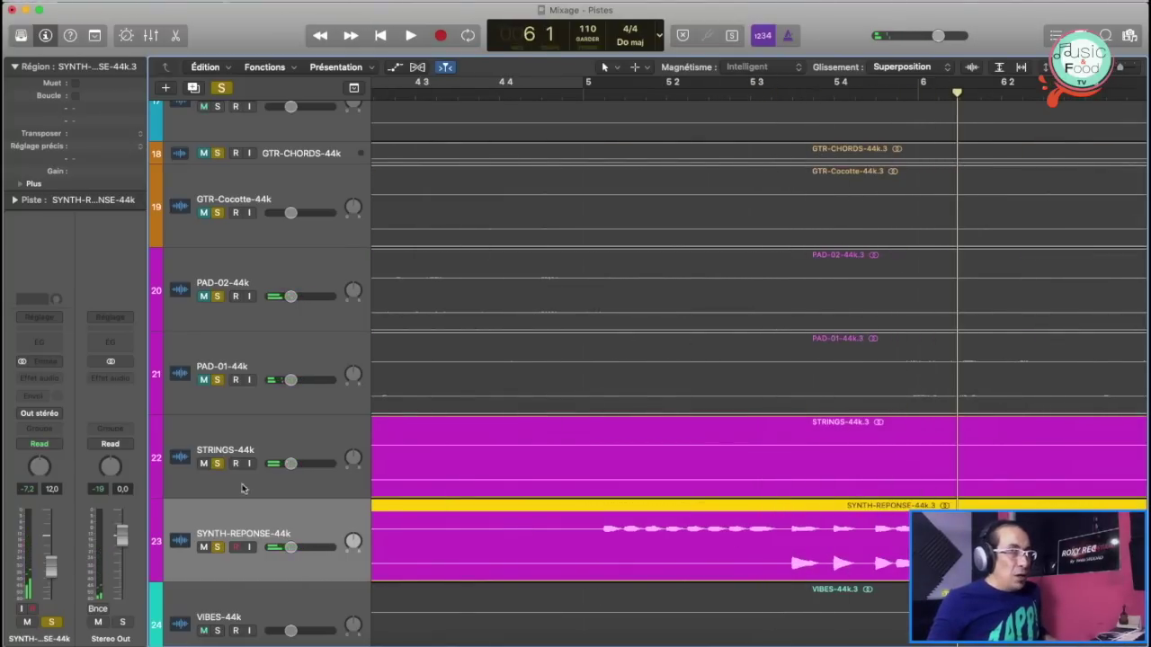
{"action": "scroll", "coordinate": [270, 431], "scroll_direction": "down", "scroll_amount": 4}
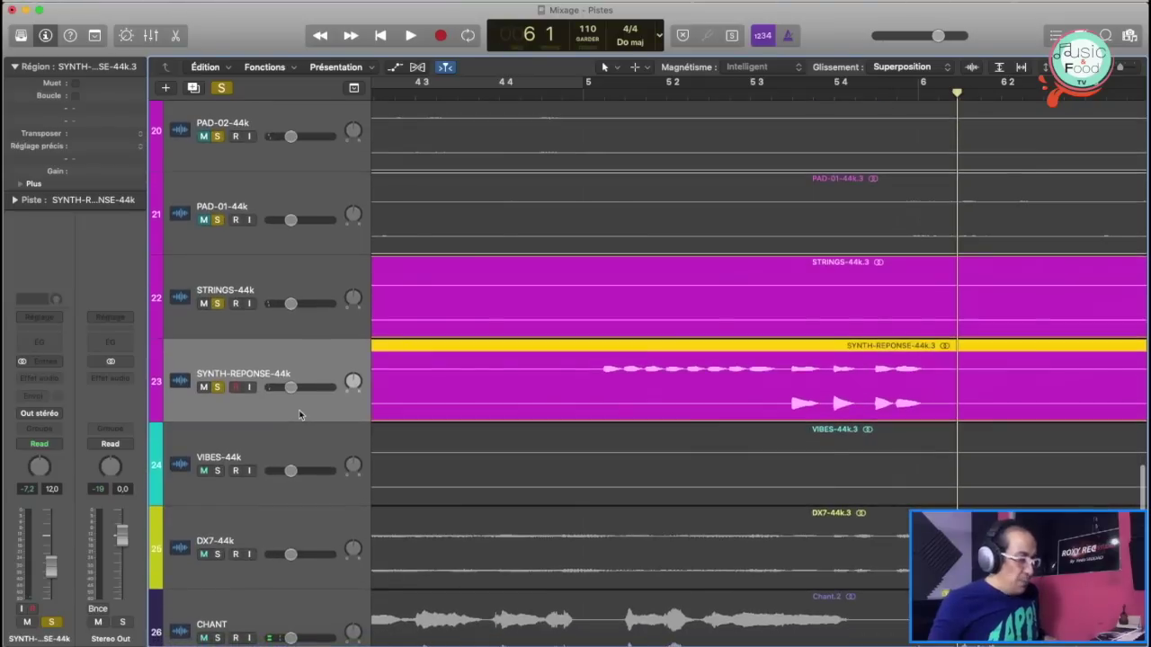
{"action": "scroll", "coordinate": [300, 414], "scroll_direction": "down", "scroll_amount": 3}
{"action": "left_click", "coordinate": [257, 305]}
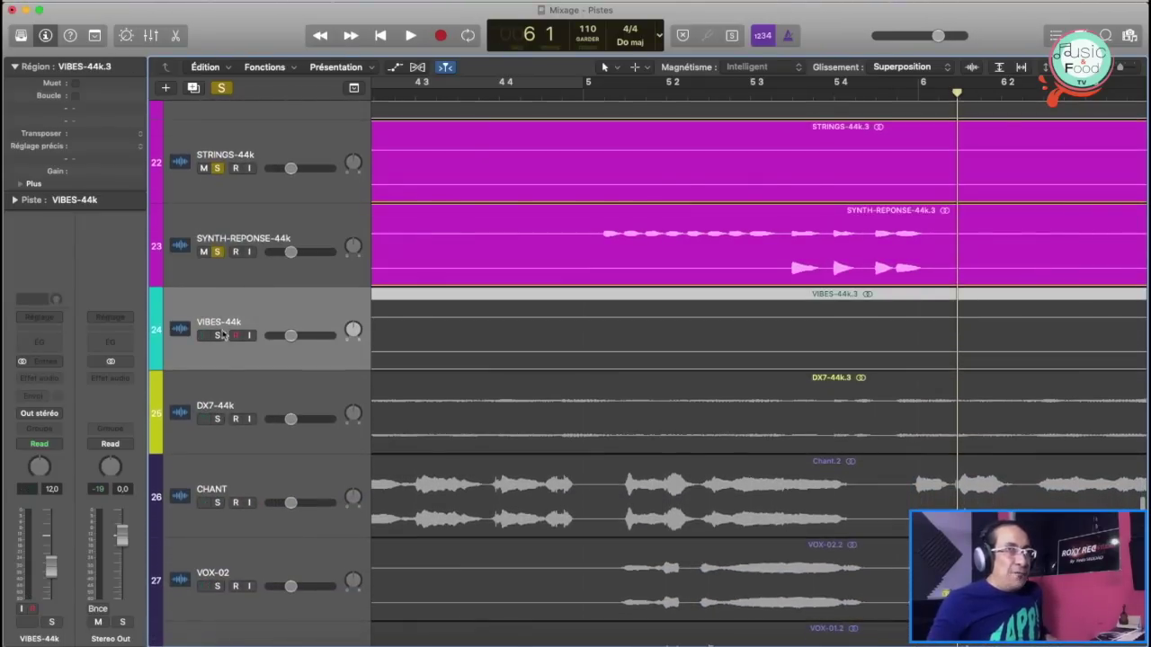
{"action": "left_click", "coordinate": [216, 335]}
{"action": "scroll", "coordinate": [288, 331], "scroll_direction": "right", "scroll_amount": 10}
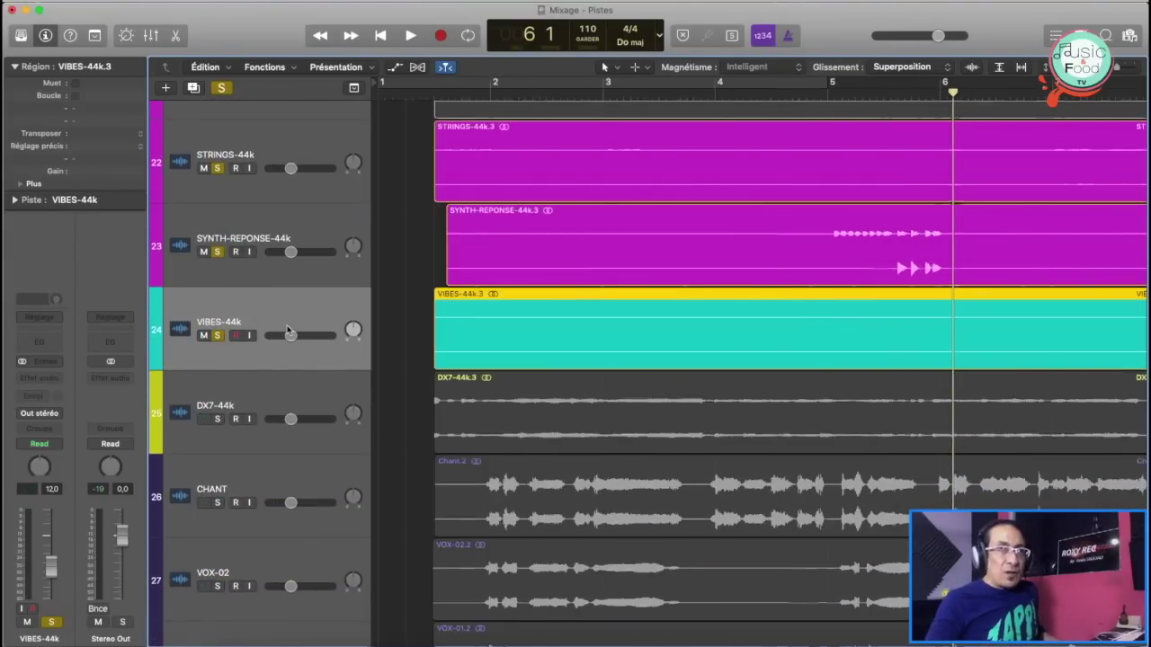
{"action": "scroll", "coordinate": [539, 225], "scroll_direction": "left", "scroll_amount": 8}
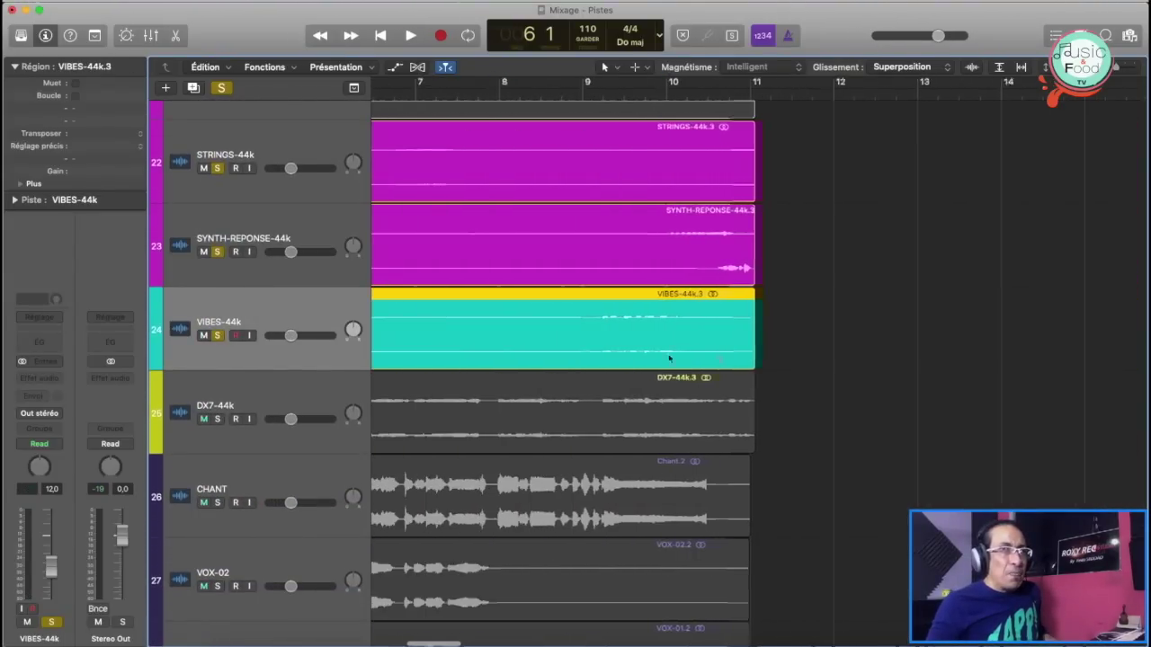
{"action": "left_click", "coordinate": [708, 91]}
{"action": "key", "text": "space"}
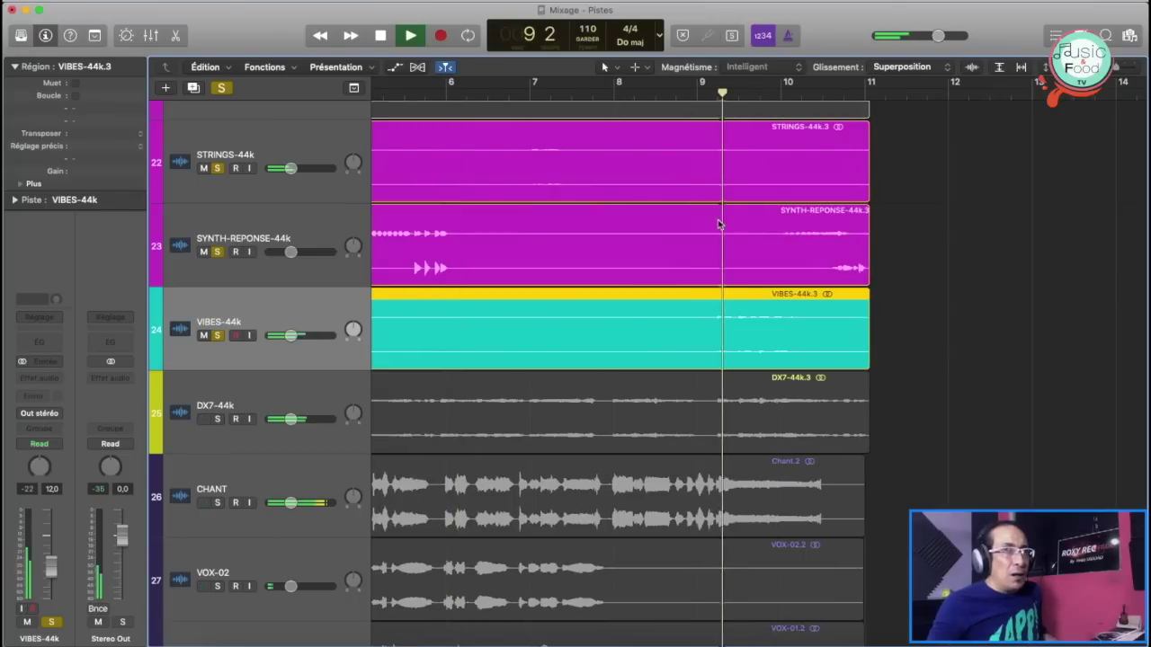
Step: Copy the Gain plug-in from the STRINGS-44k channel to the VIBES-44k and DX7-44k channels in the mixer and close the mixer
{"action": "key", "text": "super+2"}
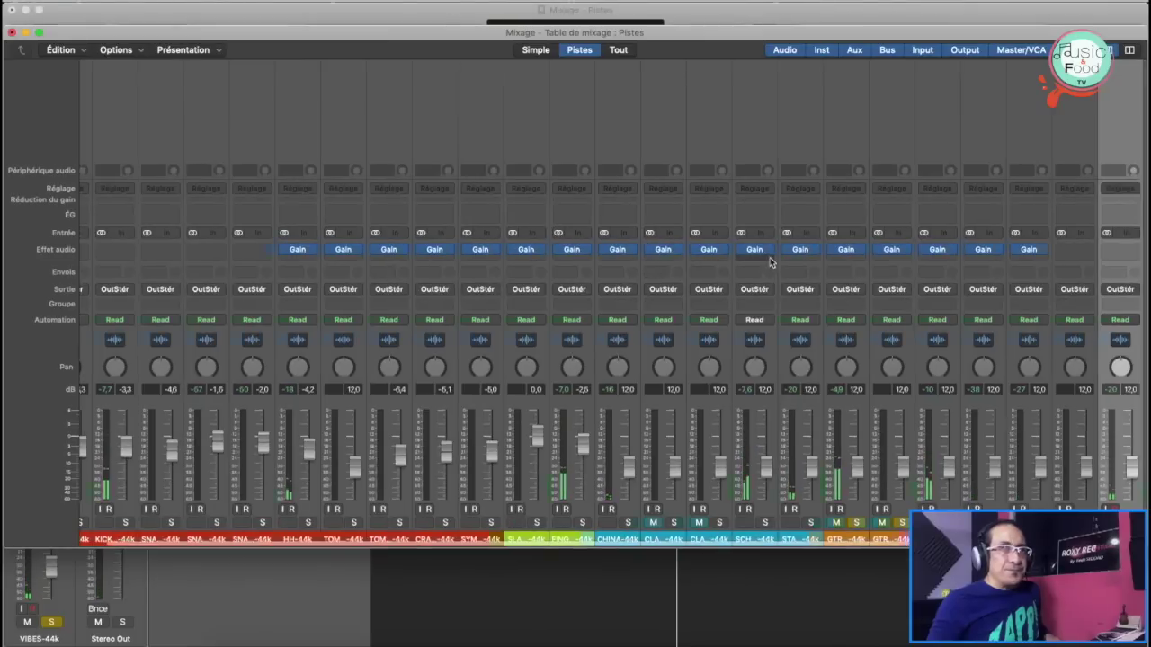
{"action": "scroll", "coordinate": [758, 255], "scroll_direction": "right", "scroll_amount": 10}
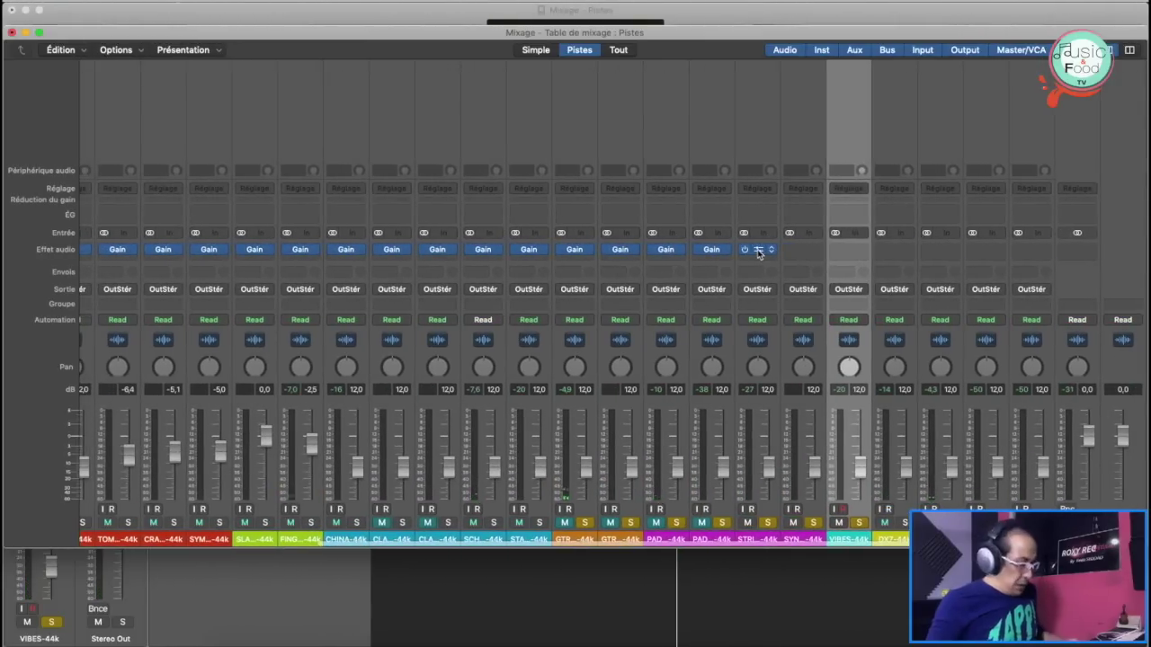
{"action": "left_click_drag", "start_coordinate": [758, 250], "coordinate": [867, 255]}
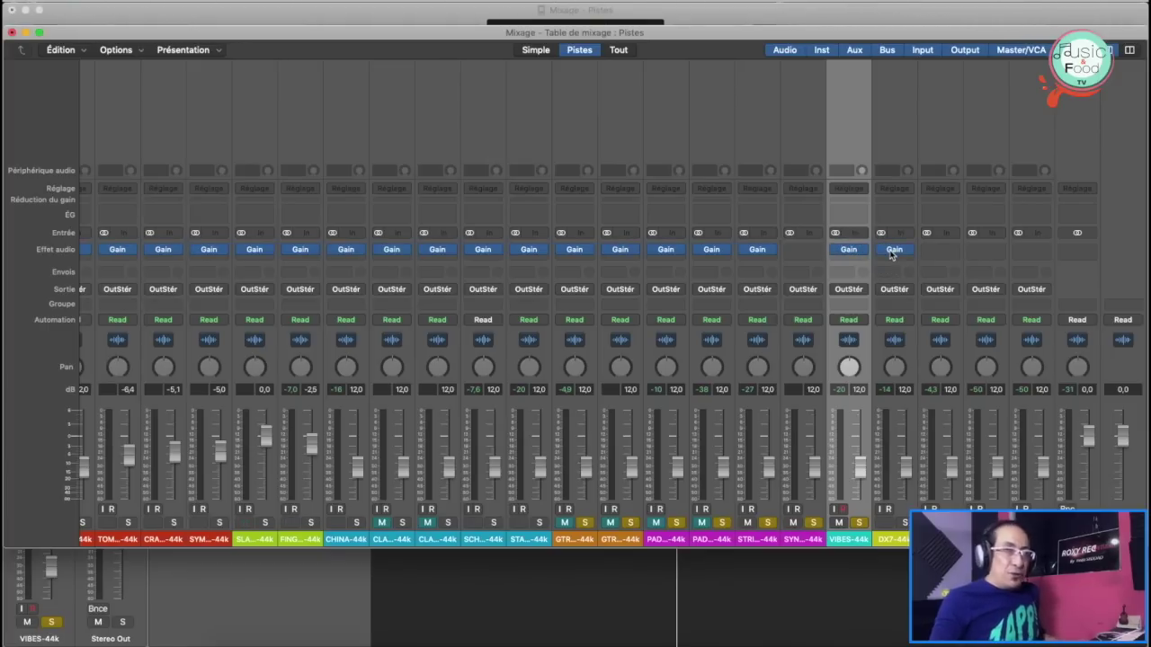
{"action": "key", "text": "super+w"}
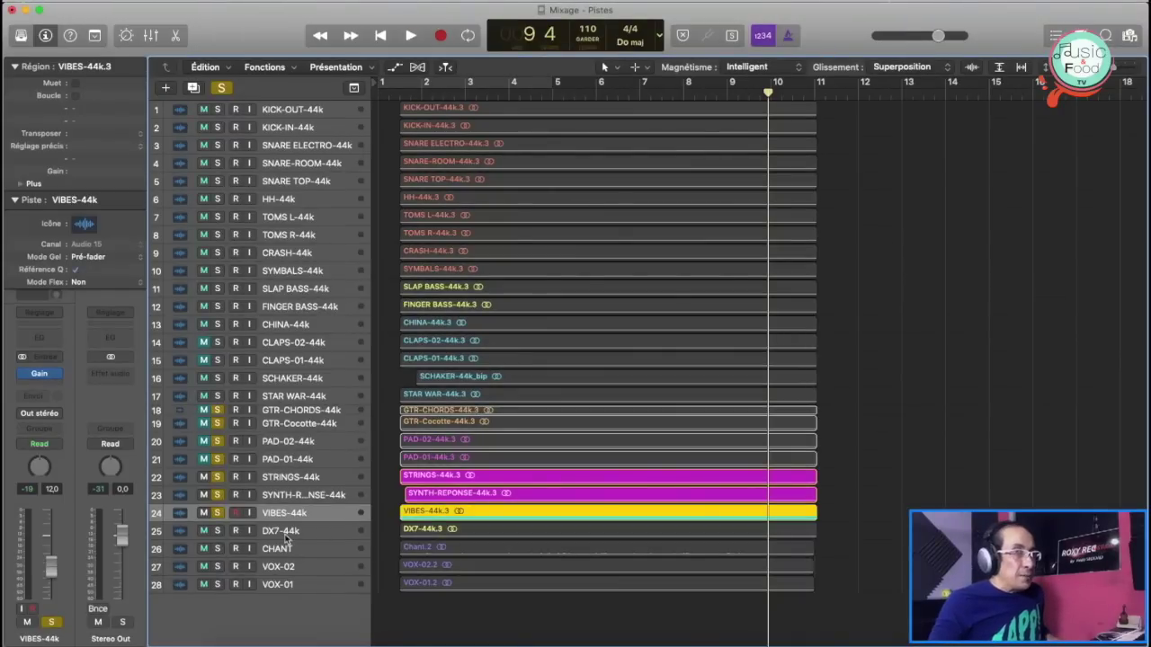
Step: Solo the DX7-44k track without CHANT and listen to its level around bars 9 and 10
{"action": "left_click_drag", "start_coordinate": [220, 530], "coordinate": [219, 547]}
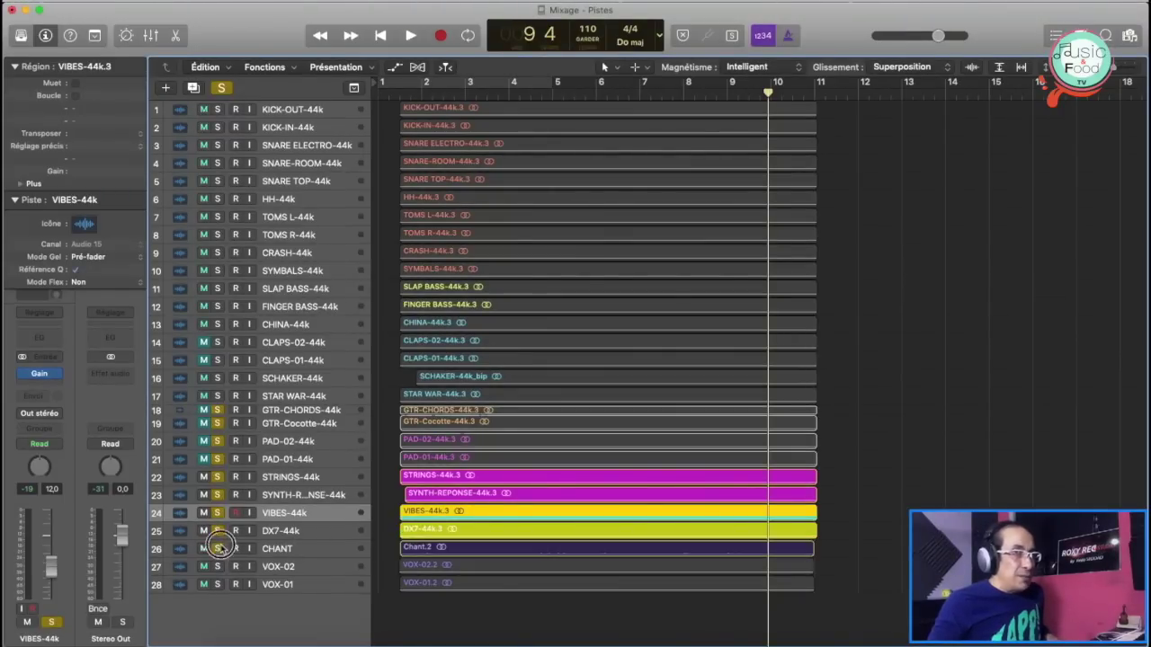
{"action": "left_click", "coordinate": [217, 548]}
{"action": "key", "text": "space"}
{"action": "left_click", "coordinate": [281, 531]}
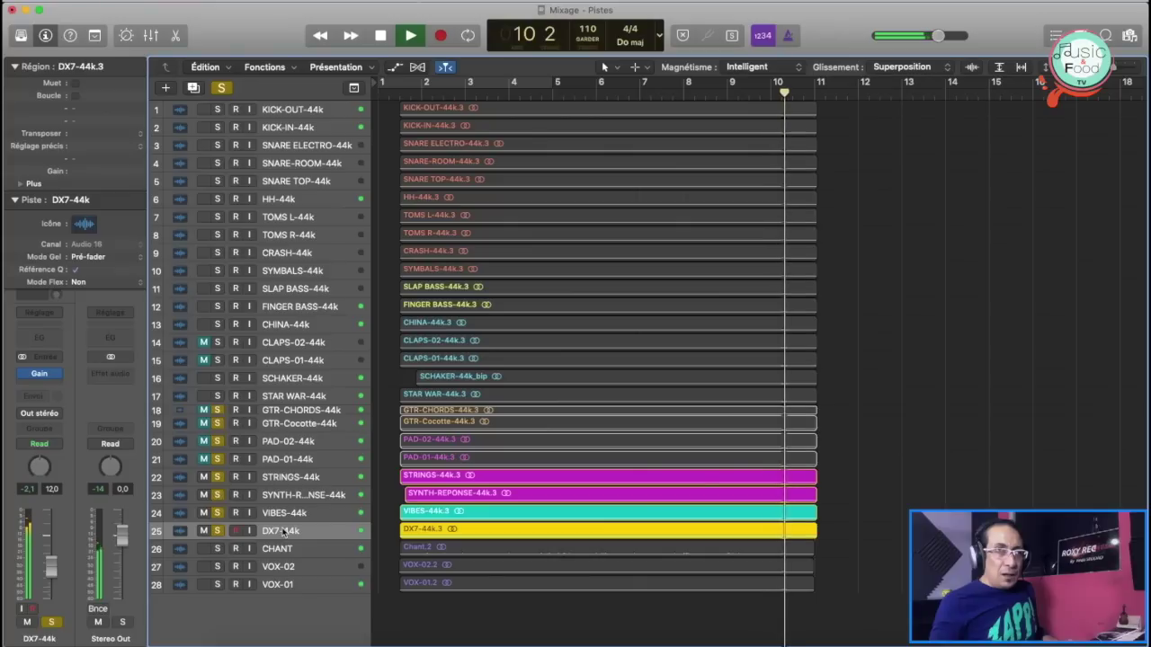
{"action": "key", "text": "space"}
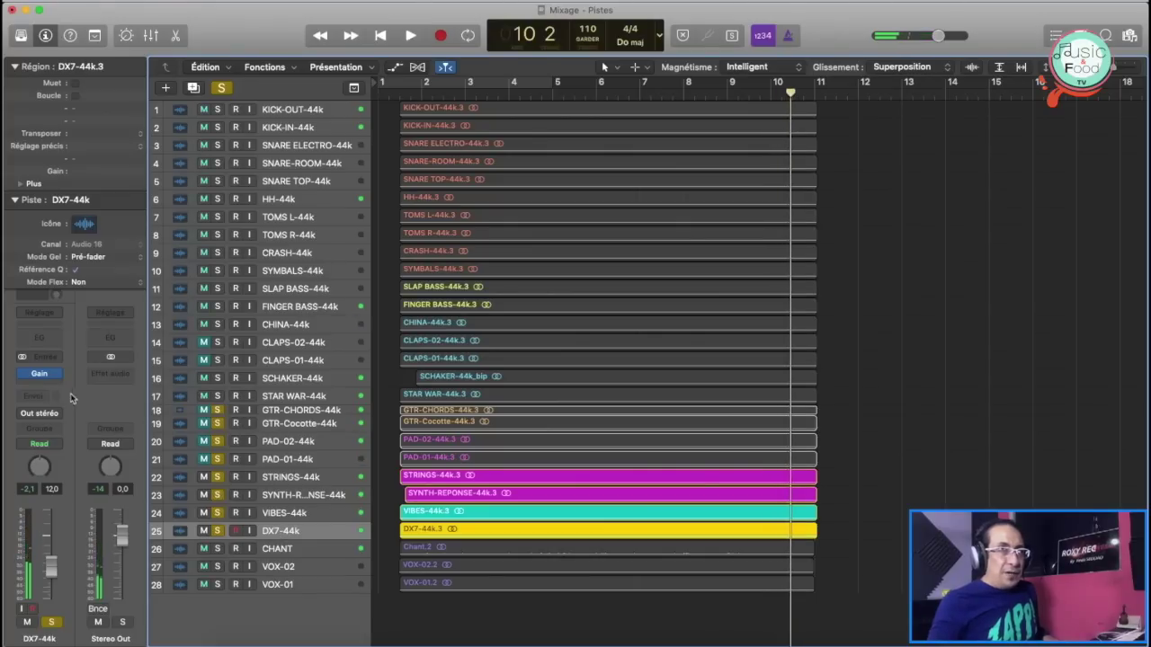
{"action": "key", "text": "space"}
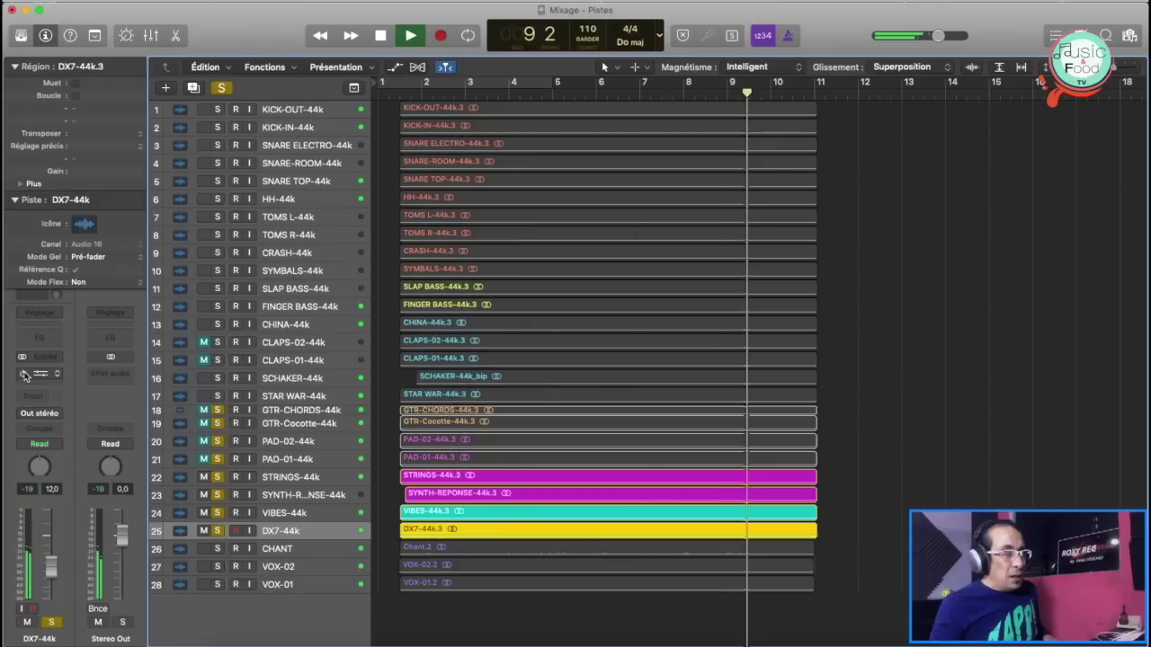
{"action": "key", "text": "space"}
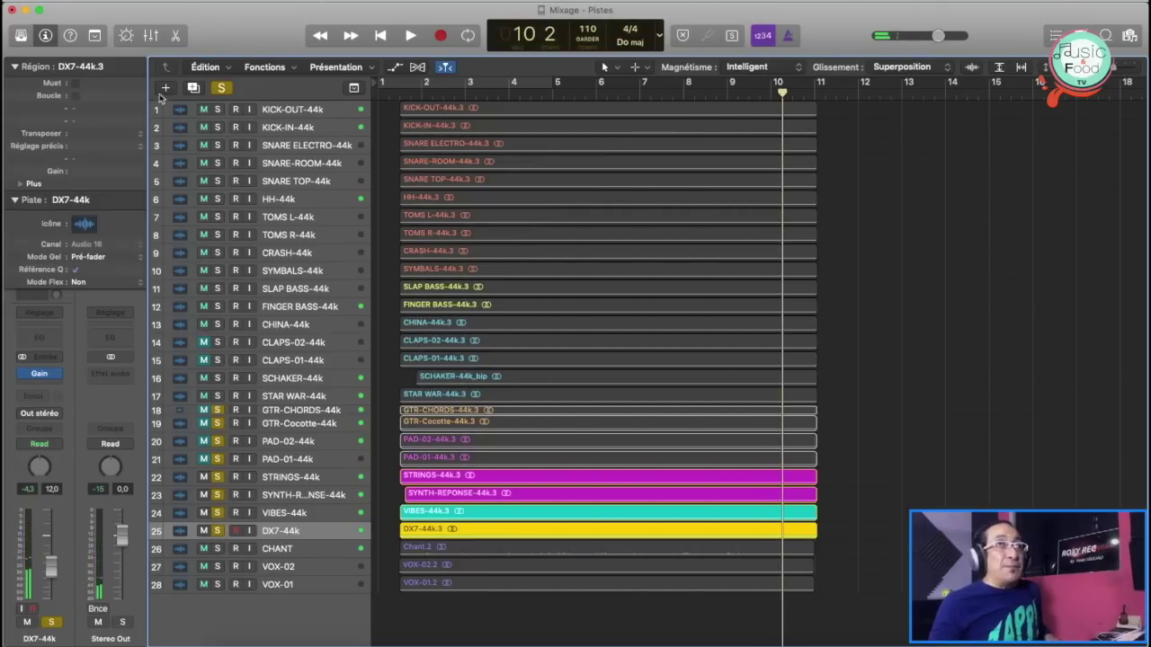
Step: Clear all track solos and play the mix from the start of the regions in bar 1
{"action": "left_click", "coordinate": [218, 88]}
{"action": "left_click", "coordinate": [398, 91]}
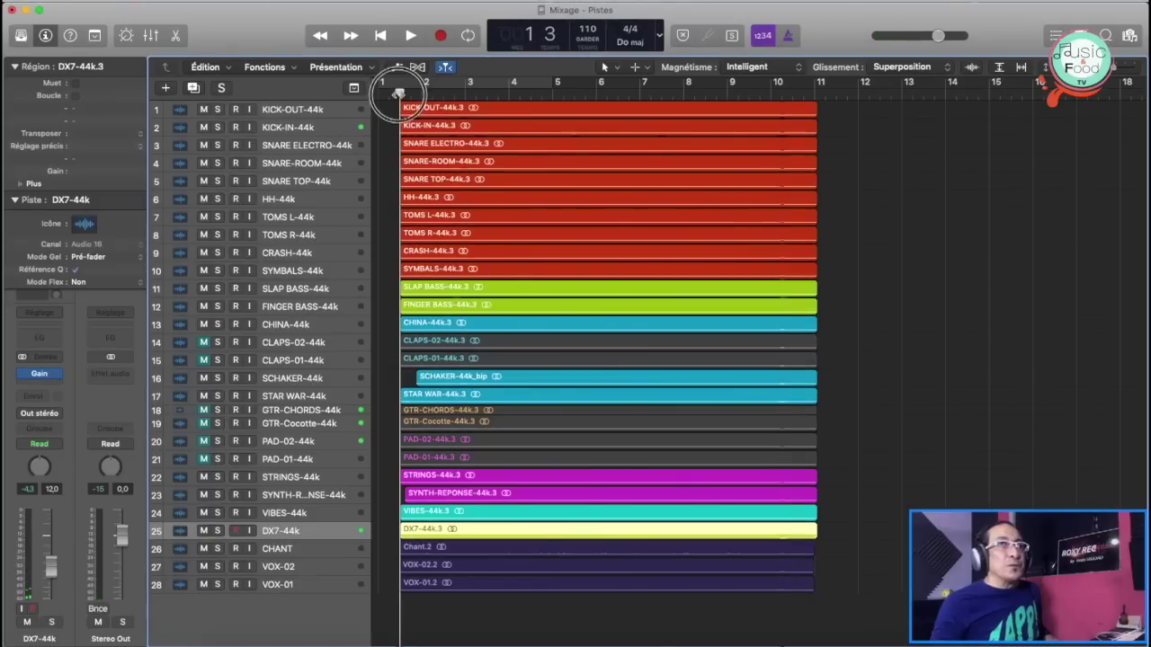
{"action": "key", "text": "space"}
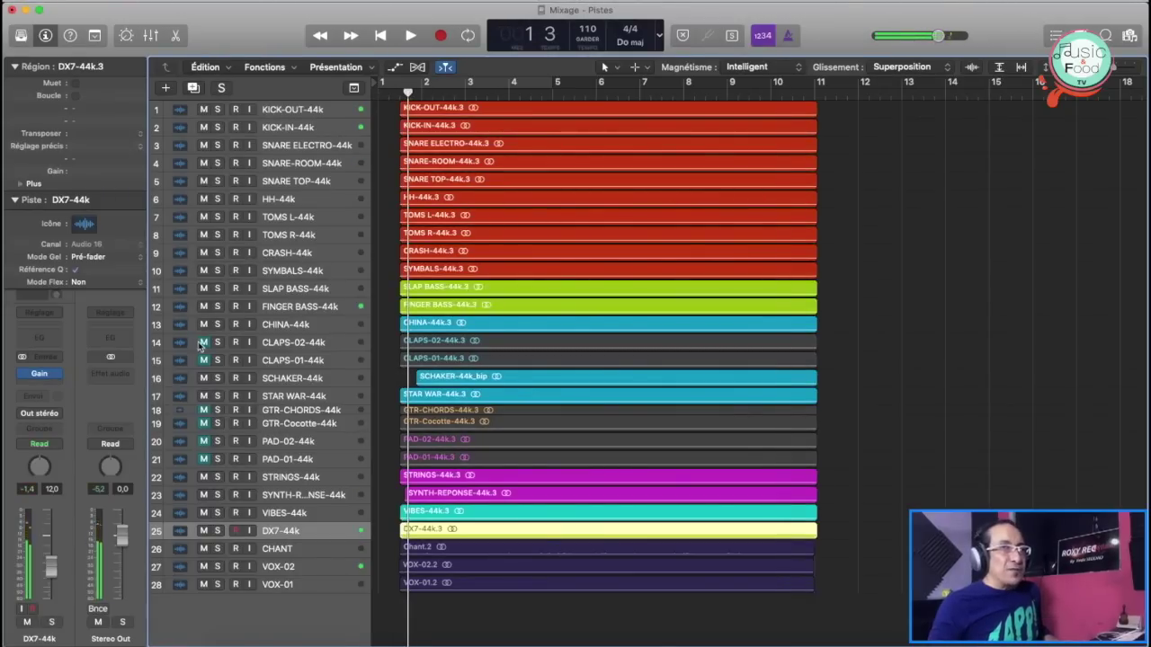
Step: Unmute the two CLAPS, two GTR and two PAD tracks and play the full mix
{"action": "left_click", "coordinate": [203, 343]}
{"action": "left_click", "coordinate": [204, 360]}
{"action": "left_click_drag", "start_coordinate": [204, 410], "coordinate": [205, 459]}
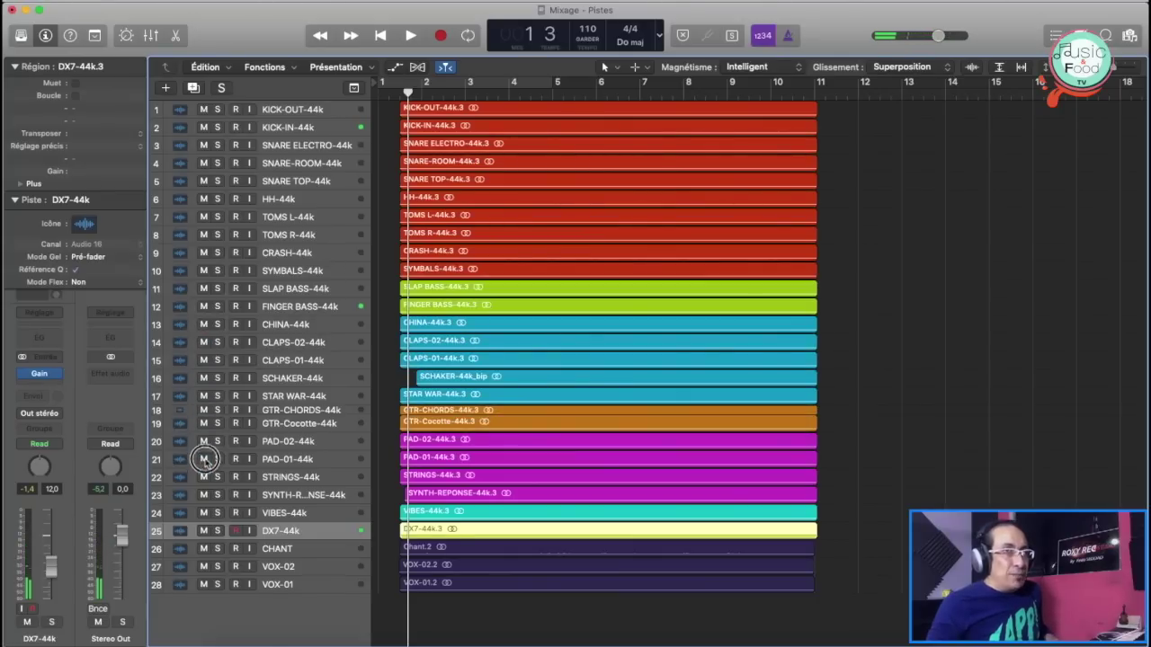
{"action": "key", "text": "space"}
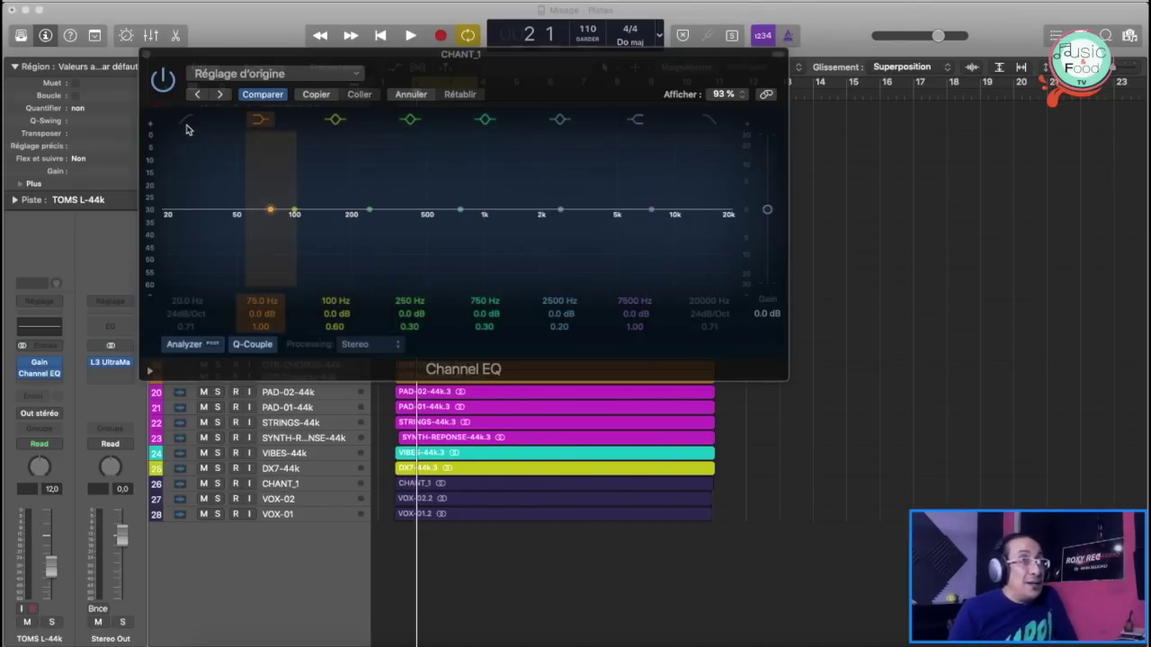
Step: Enable only the low-cut and high-cut bands in the CHANT_1 Channel EQ and enlarge its window to 135 %
{"action": "left_click", "coordinate": [185, 121]}
{"action": "left_click", "coordinate": [335, 118]}
{"action": "left_click", "coordinate": [409, 118]}
{"action": "left_click", "coordinate": [486, 119]}
{"action": "left_click", "coordinate": [554, 121]}
{"action": "left_click", "coordinate": [636, 119]}
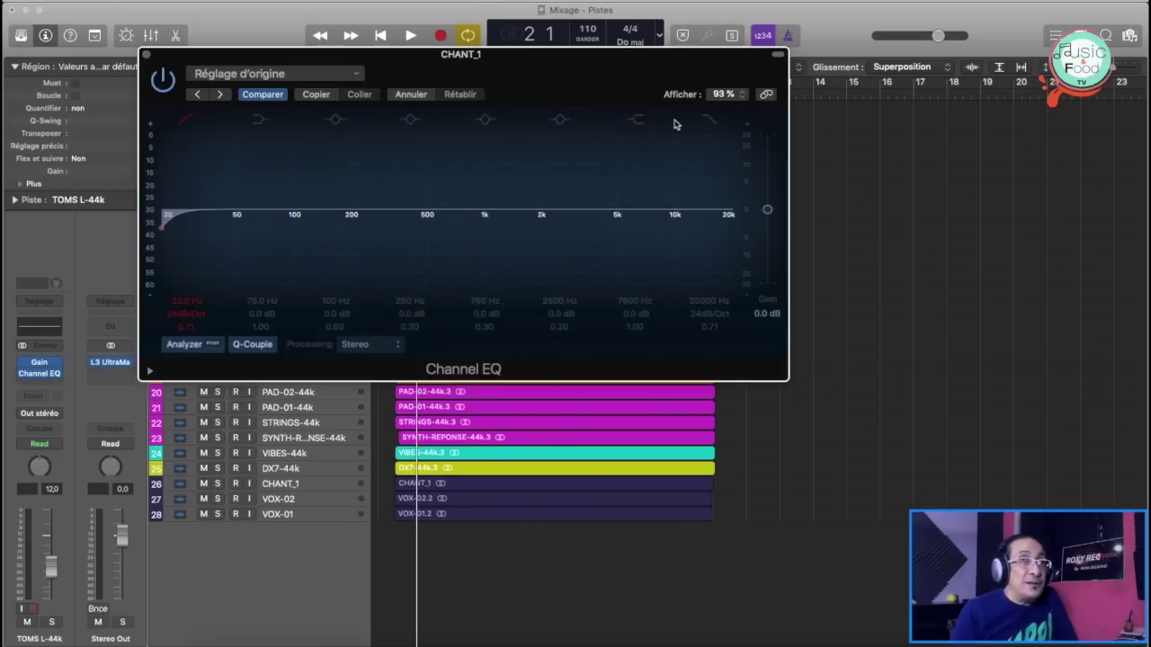
{"action": "left_click", "coordinate": [706, 119]}
{"action": "left_click_drag", "start_coordinate": [787, 380], "coordinate": [1086, 497]}
{"action": "left_click_drag", "start_coordinate": [576, 69], "coordinate": [466, 67]}
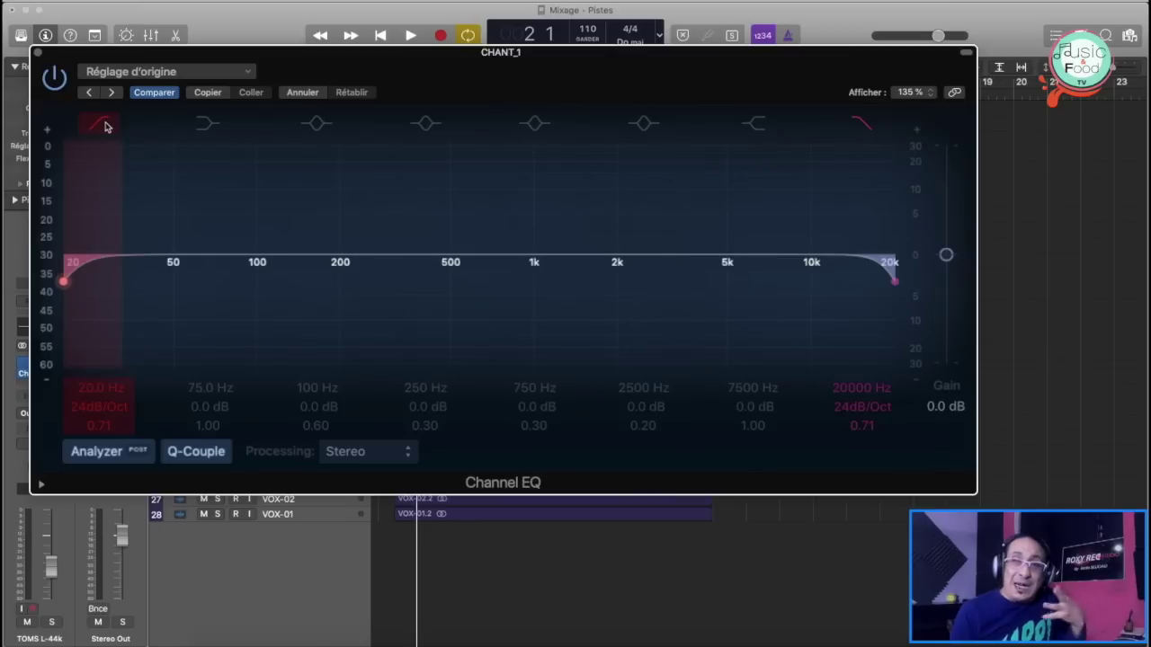
Step: Set the Channel EQ's low cut to 49.5 Hz and its high cut to 10000 Hz
{"action": "left_click", "coordinate": [65, 283]}
{"action": "left_click_drag", "start_coordinate": [65, 283], "coordinate": [180, 284]}
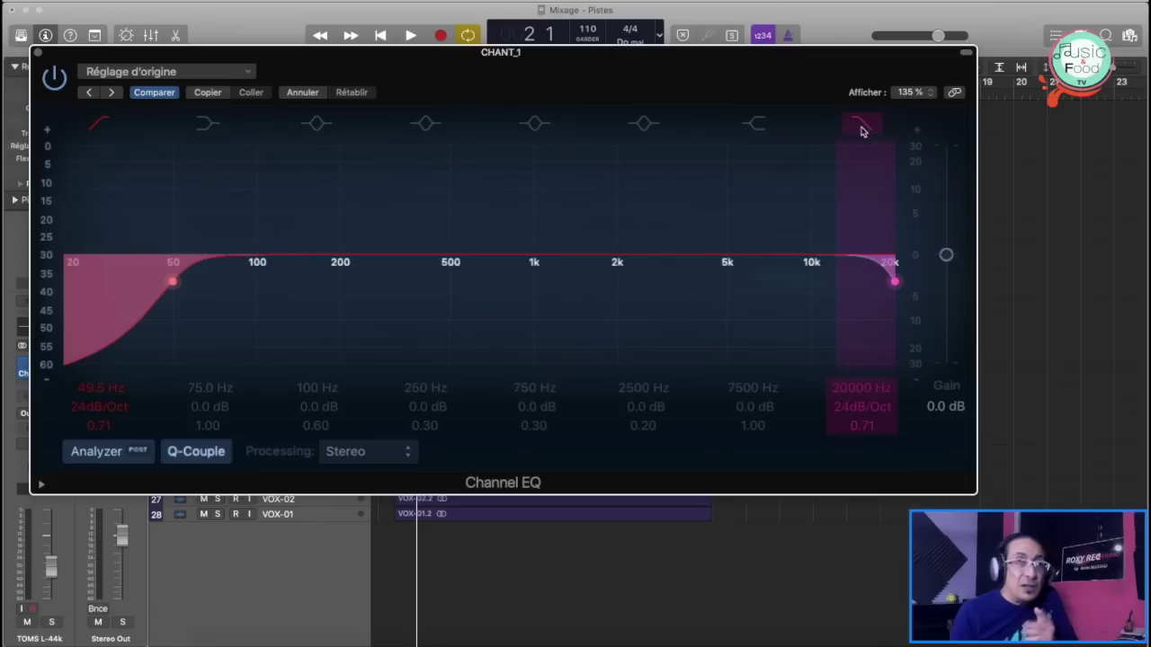
{"action": "left_click_drag", "start_coordinate": [894, 280], "coordinate": [804, 280]}
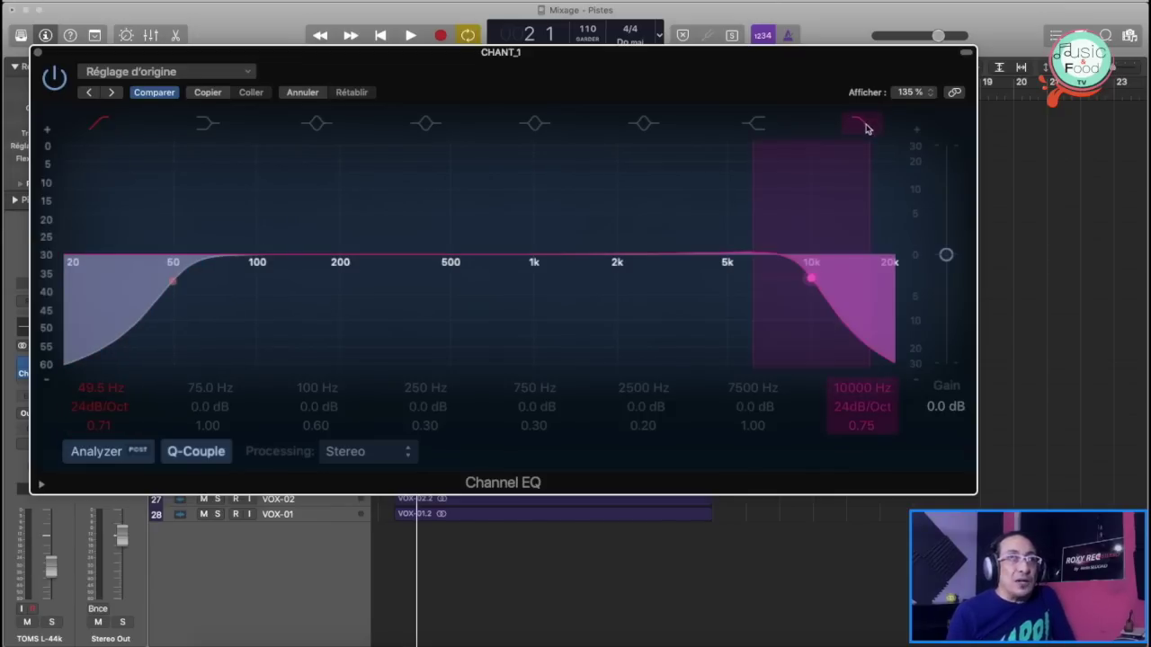
Step: Disable the low-cut and high-cut filters and set the low shelf to -2.5 dB at 76 Hz
{"action": "left_click", "coordinate": [101, 124]}
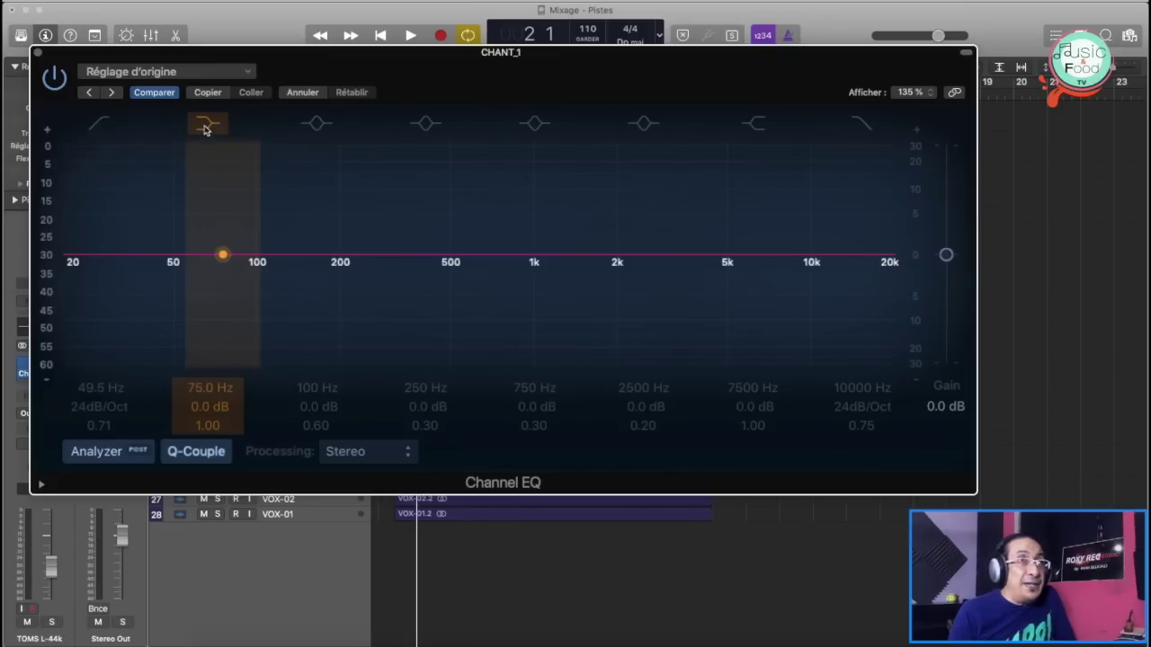
{"action": "left_click", "coordinate": [224, 256]}
{"action": "mouse_move", "coordinate": [224, 255]}
{"action": "left_mouse_down"}
{"action": "mouse_move", "coordinate": [225, 241]}
{"action": "mouse_move", "coordinate": [226, 269]}
{"action": "left_mouse_up"}
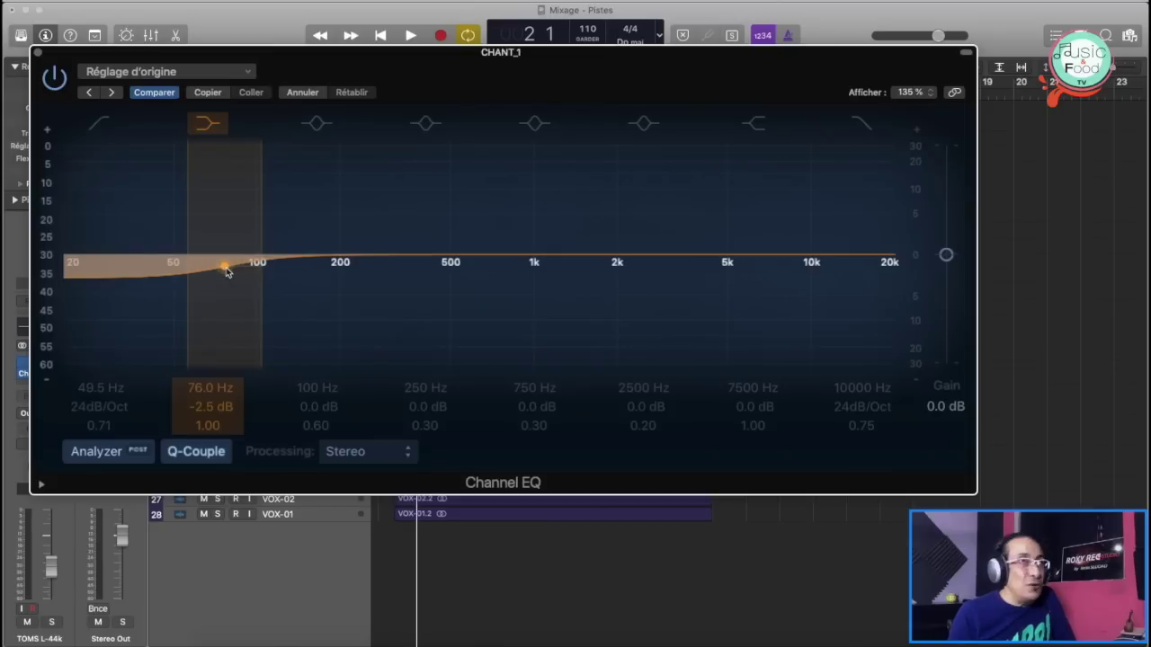
Step: Enable the Channel EQ's high shelf and set it to -2.0 dB at 7300 Hz
{"action": "left_click", "coordinate": [756, 126]}
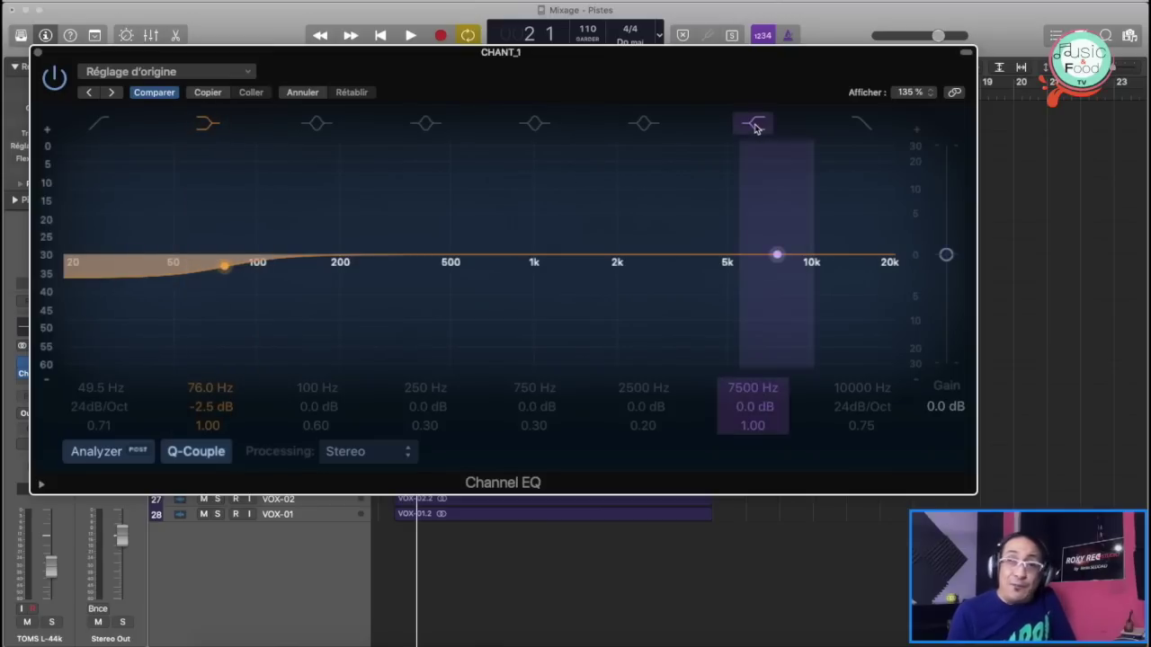
{"action": "left_click", "coordinate": [778, 258]}
{"action": "mouse_move", "coordinate": [778, 255]}
{"action": "left_mouse_down"}
{"action": "mouse_move", "coordinate": [771, 227]}
{"action": "mouse_move", "coordinate": [773, 263]}
{"action": "left_mouse_up"}
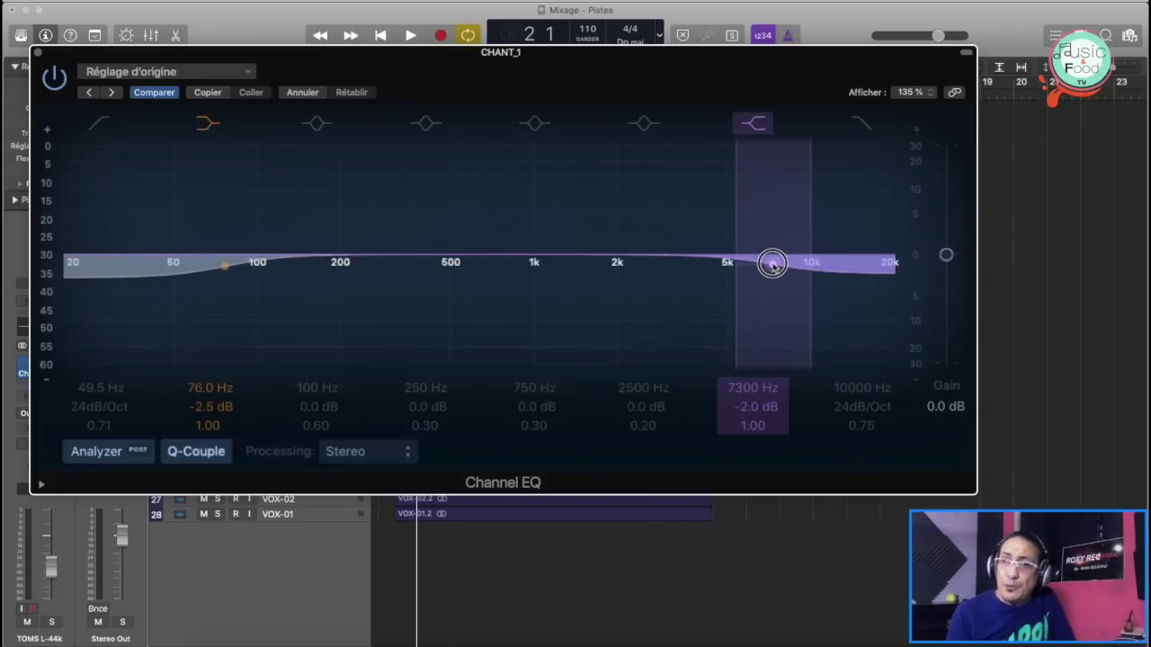
Step: Replace both shelves with the first bell band, boosting it +12 dB at 205 Hz before cutting it to -14.5 dB at 200 Hz
{"action": "left_click", "coordinate": [748, 128]}
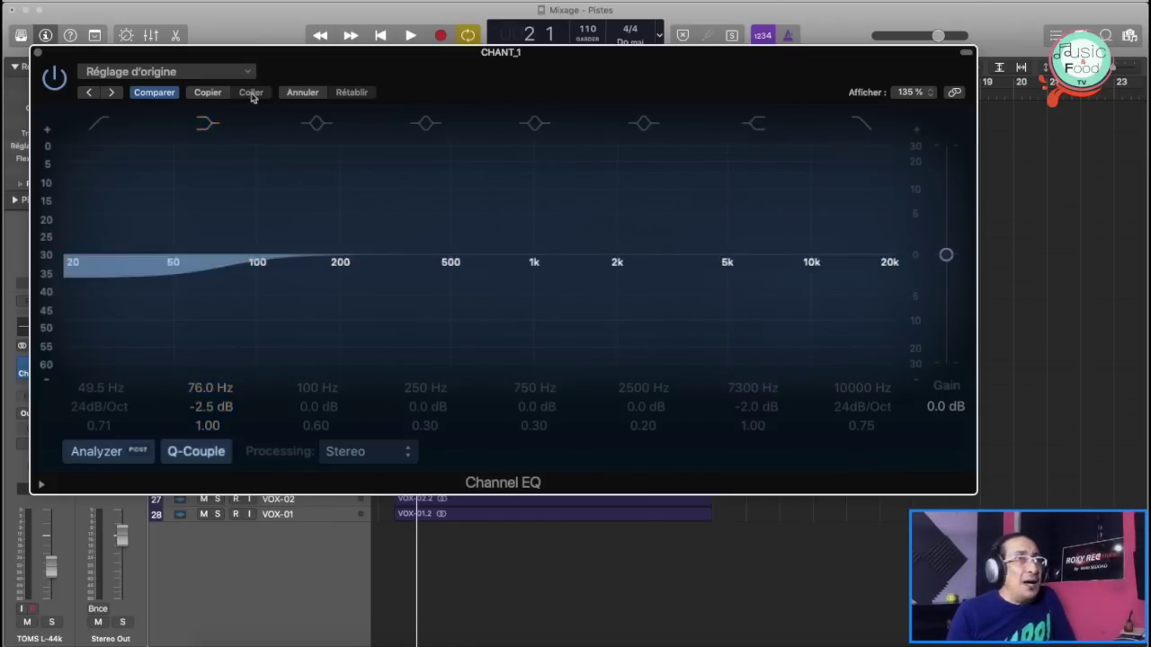
{"action": "left_click", "coordinate": [212, 130]}
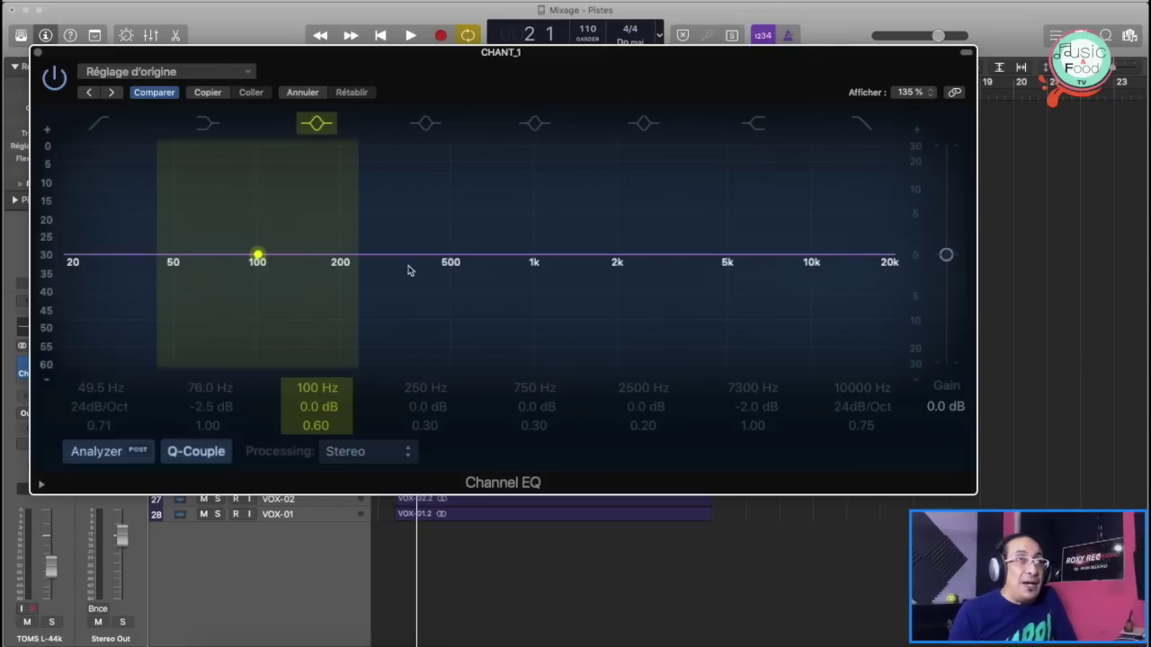
{"action": "left_click_drag", "start_coordinate": [266, 258], "coordinate": [359, 194]}
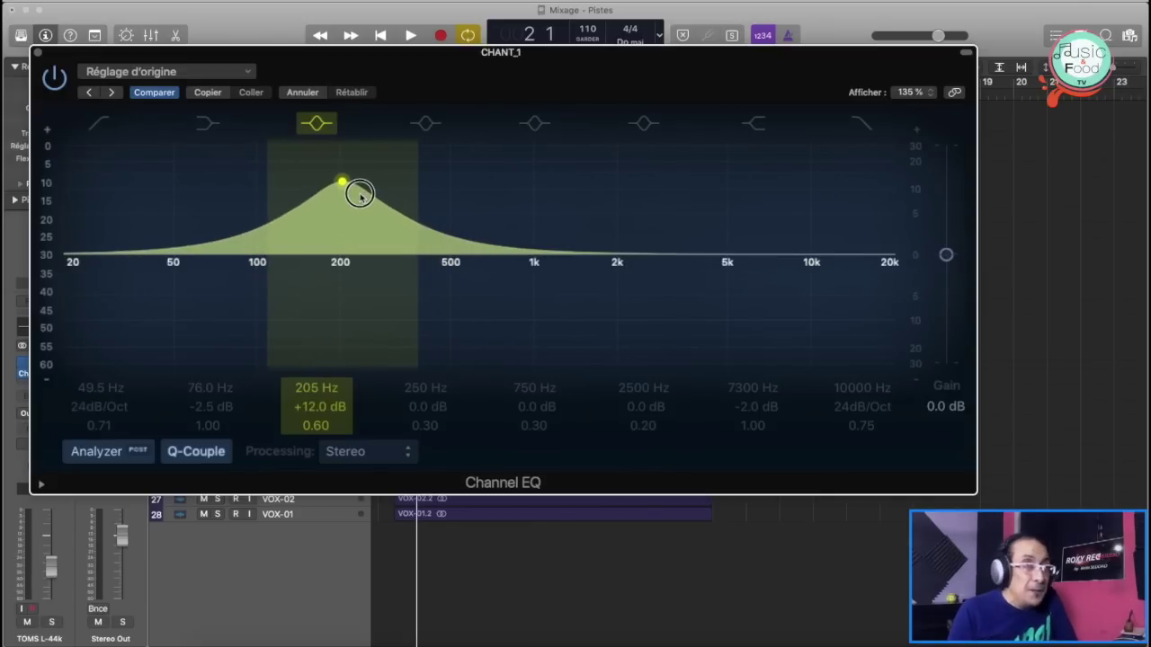
{"action": "left_click_drag", "start_coordinate": [360, 194], "coordinate": [357, 328]}
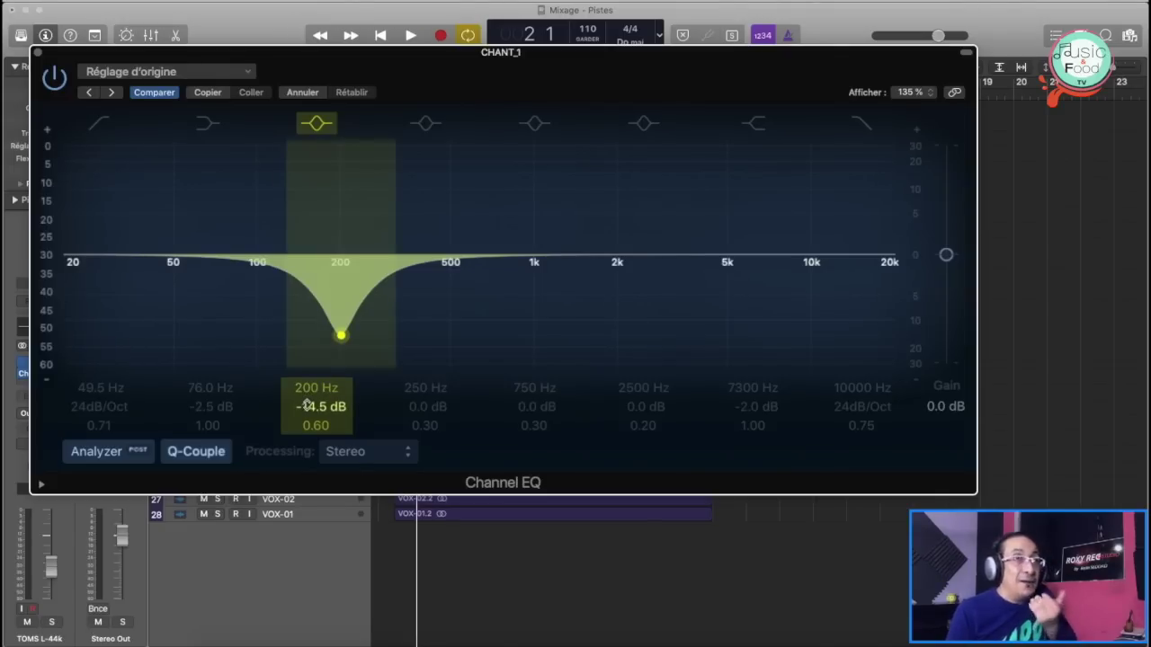
Step: Sweep the first bell band's gain between cut and boost and return it to 0 dB at 200 Hz
{"action": "mouse_move", "coordinate": [308, 406]}
{"action": "left_mouse_down"}
{"action": "mouse_move", "coordinate": [308, 340]}
{"action": "mouse_move", "coordinate": [308, 422]}
{"action": "left_mouse_up"}
{"action": "left_click_drag", "start_coordinate": [342, 357], "coordinate": [338, 167]}
{"action": "left_click_drag", "start_coordinate": [314, 408], "coordinate": [315, 450]}
{"action": "left_click_drag", "start_coordinate": [337, 306], "coordinate": [342, 268]}
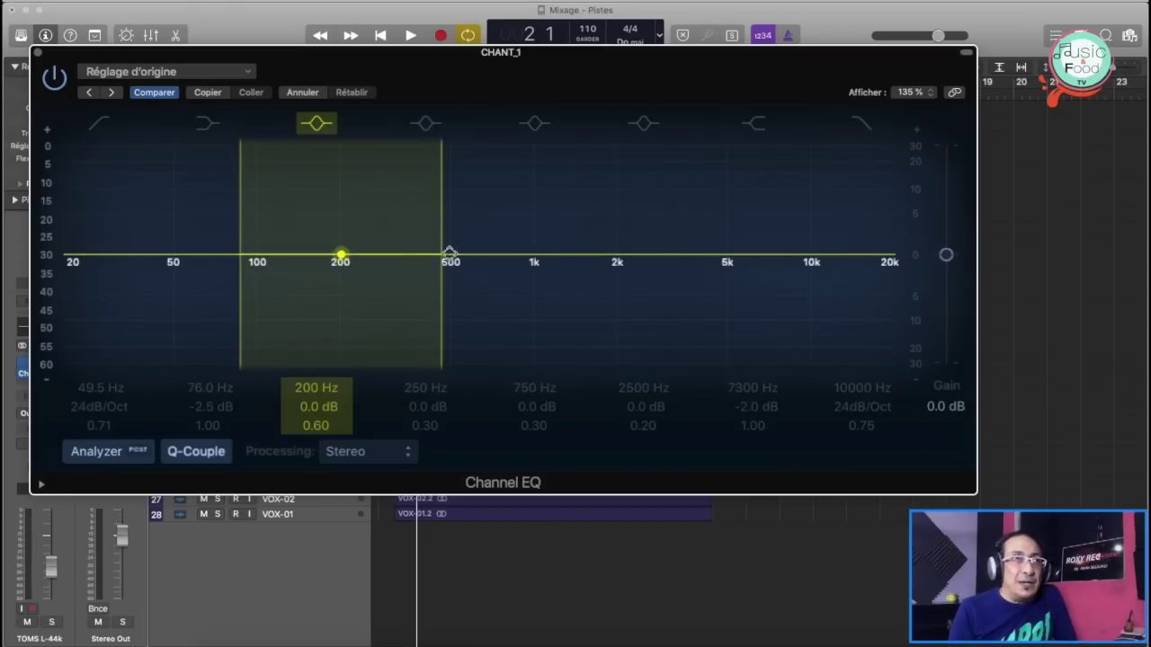
Step: Boost the first bell band to +21.5 dB at 300 Hz, narrow it to Q 6.20, and turn it into a -19.5 dB cut at 295 Hz
{"action": "left_click_drag", "start_coordinate": [342, 256], "coordinate": [390, 159]}
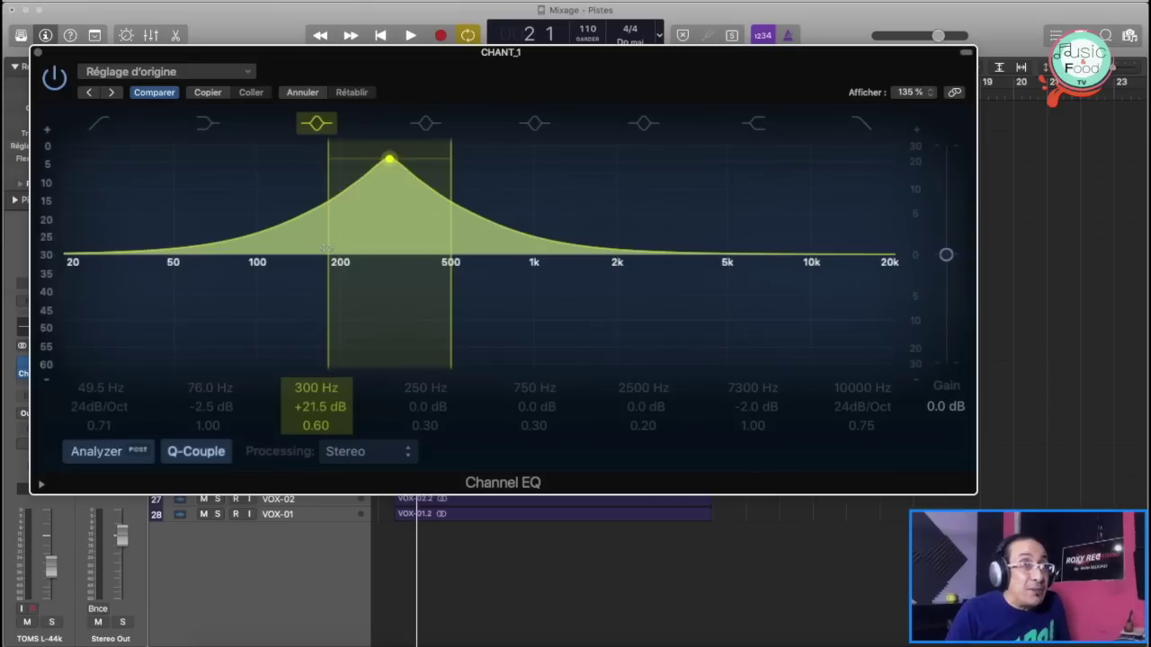
{"action": "left_click_drag", "start_coordinate": [329, 248], "coordinate": [365, 243]}
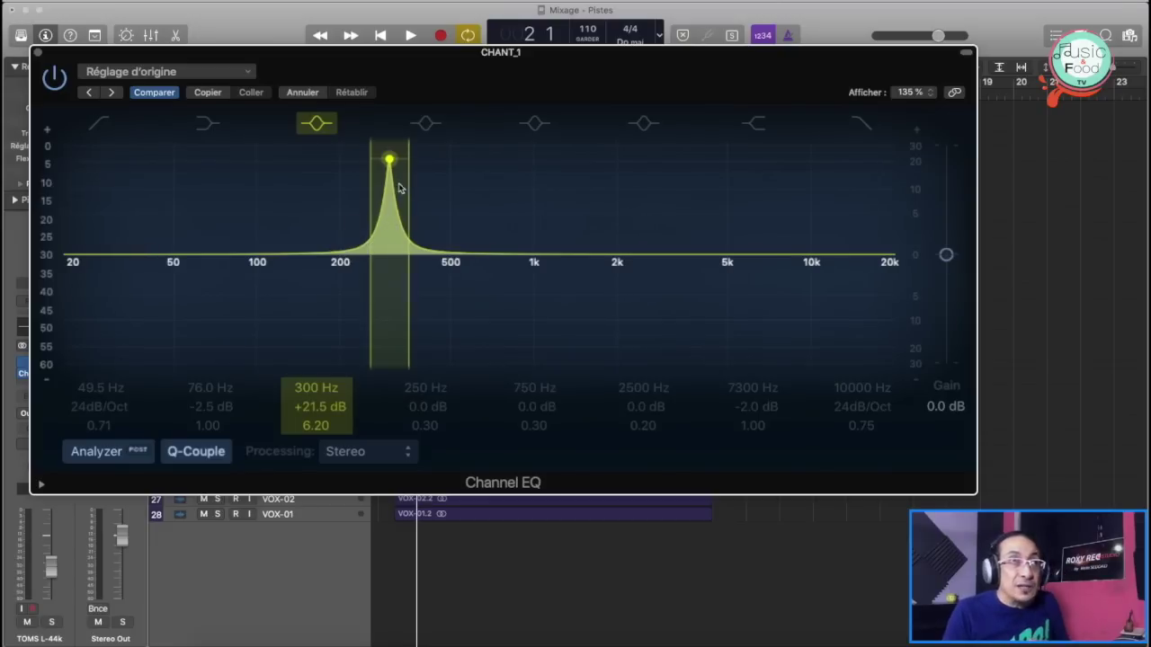
{"action": "left_click_drag", "start_coordinate": [390, 159], "coordinate": [389, 360]}
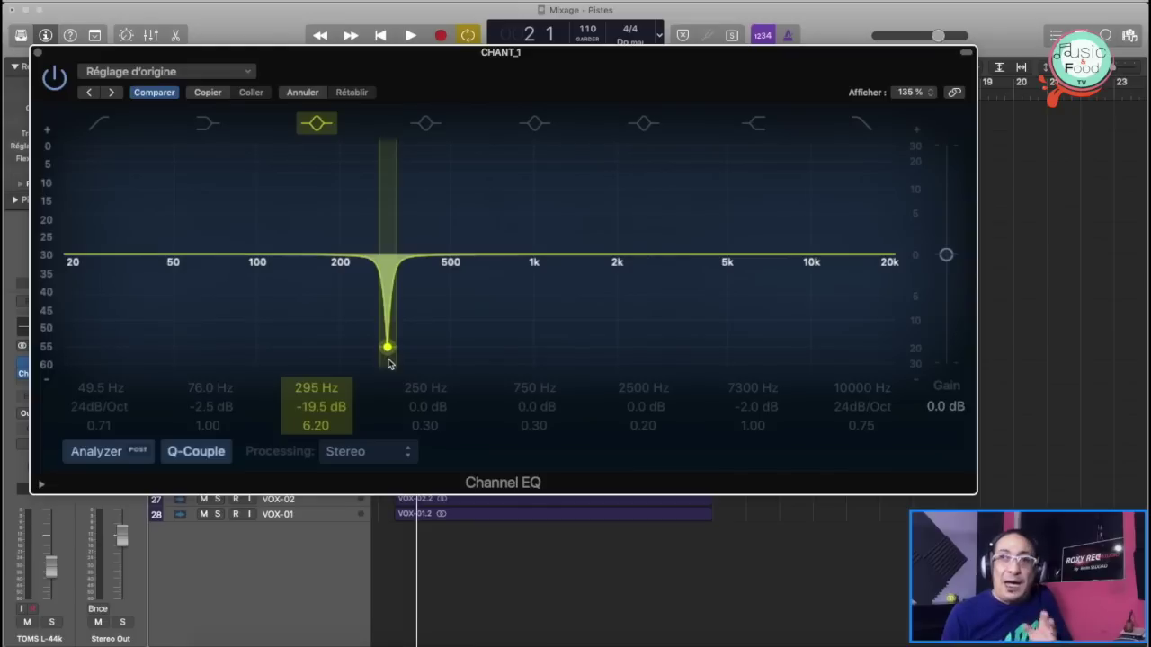
Step: Enable the second, third and fourth bell bands, then boost the fourth band, adjust its Q and pull its gain back down
{"action": "left_click", "coordinate": [429, 126]}
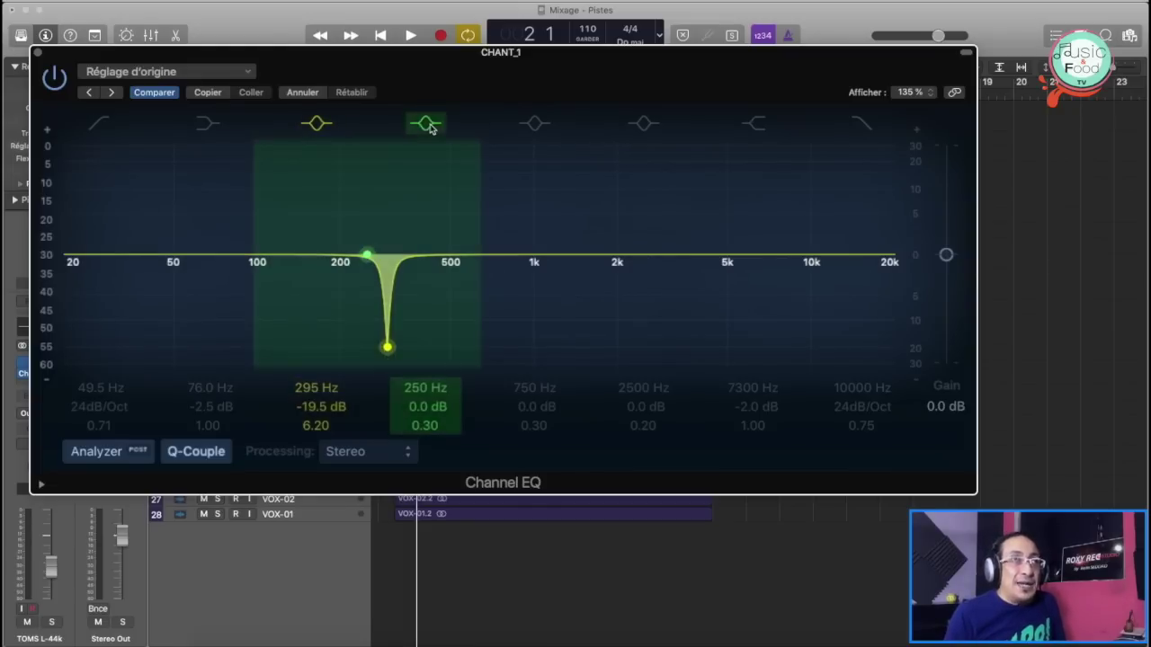
{"action": "left_click", "coordinate": [536, 123]}
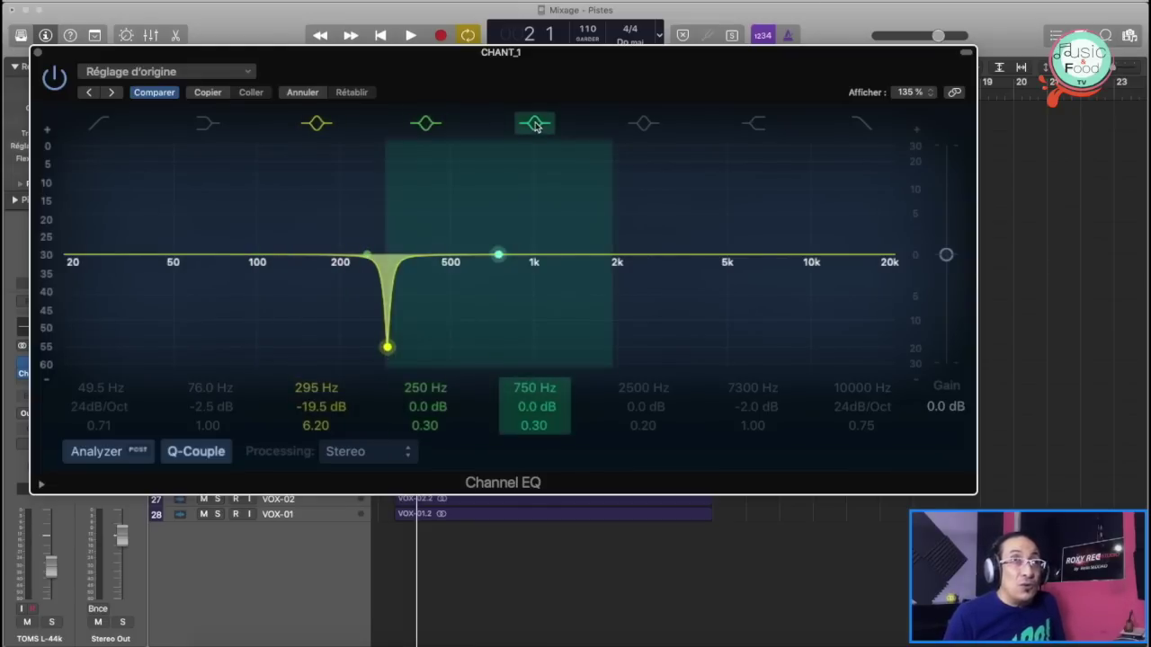
{"action": "left_click", "coordinate": [643, 124]}
{"action": "left_click_drag", "start_coordinate": [649, 262], "coordinate": [623, 201]}
{"action": "left_click_drag", "start_coordinate": [668, 414], "coordinate": [643, 386]}
{"action": "left_click_drag", "start_coordinate": [620, 184], "coordinate": [622, 270]}
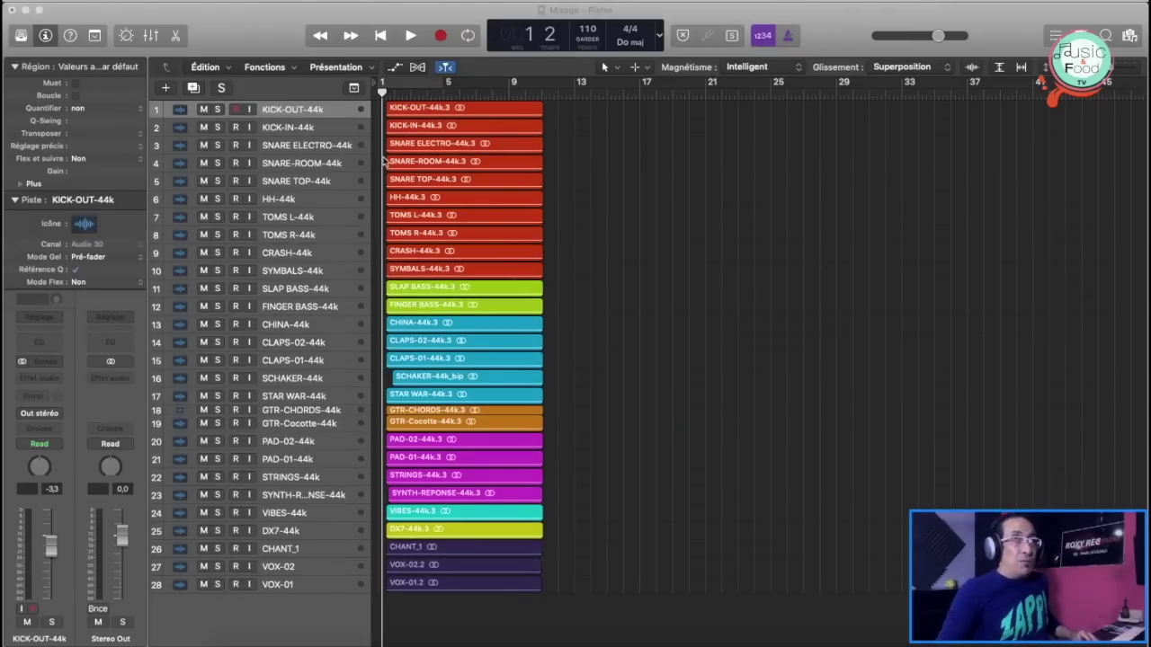
Step: Create one software instrument track with an empty channel strip below VOX-01 and collapse the region settings
{"action": "left_click", "coordinate": [305, 585]}
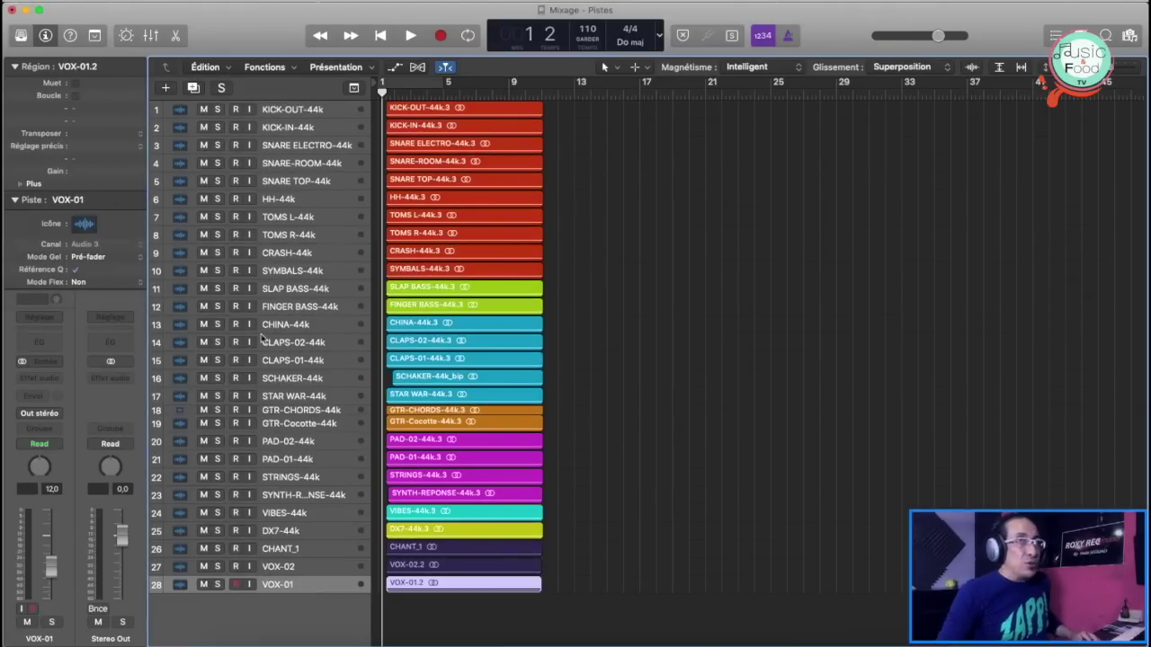
{"action": "left_click", "coordinate": [166, 88]}
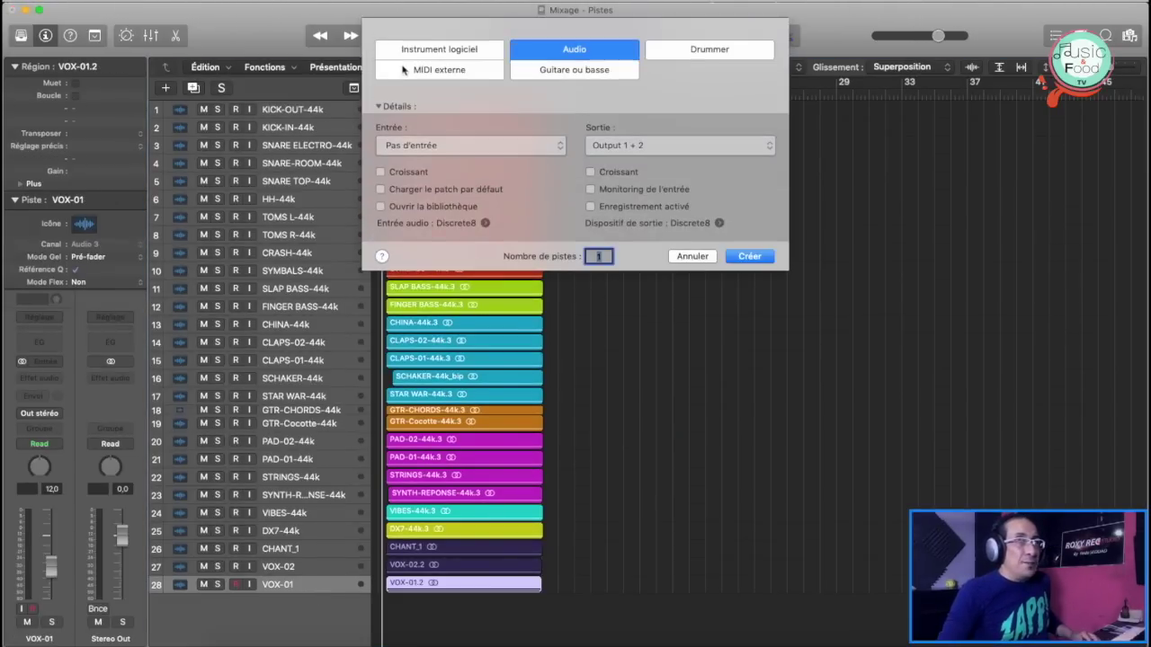
{"action": "left_click", "coordinate": [406, 49]}
{"action": "left_click", "coordinate": [748, 222]}
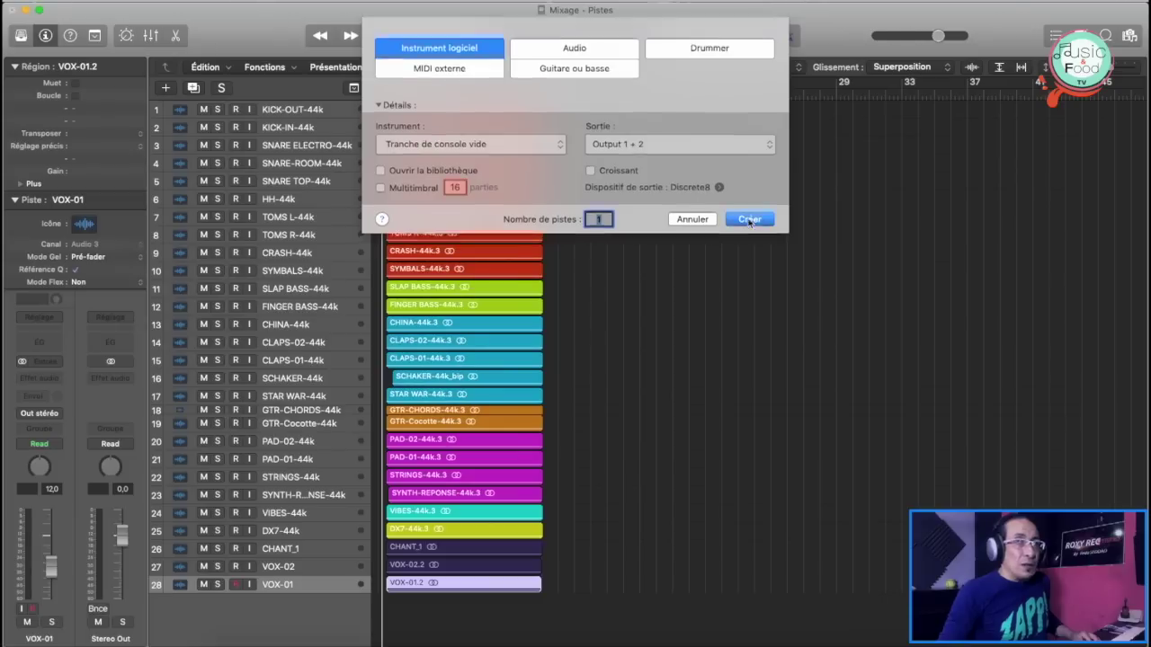
{"action": "left_click", "coordinate": [14, 67]}
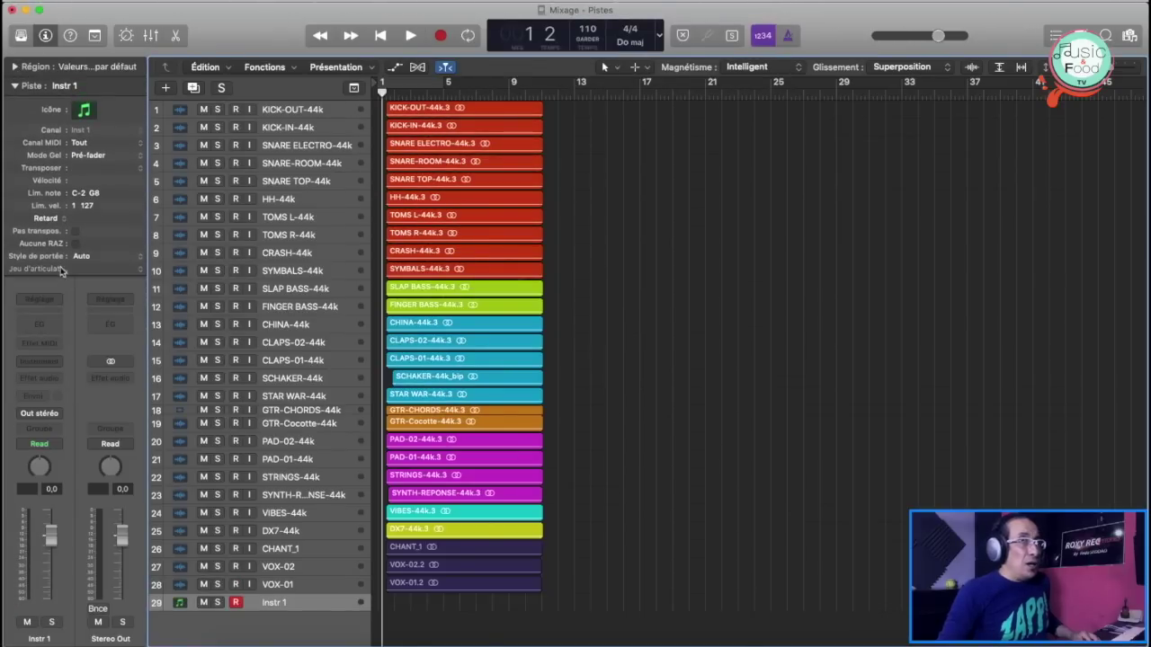
Step: Insert the EXS24 sampler on the new instrument track and load the Classical Piano sound from Acoustic Pianos
{"action": "left_click", "coordinate": [56, 362]}
{"action": "mouse_move", "coordinate": [60, 392]}
{"action": "left_click", "coordinate": [197, 397]}
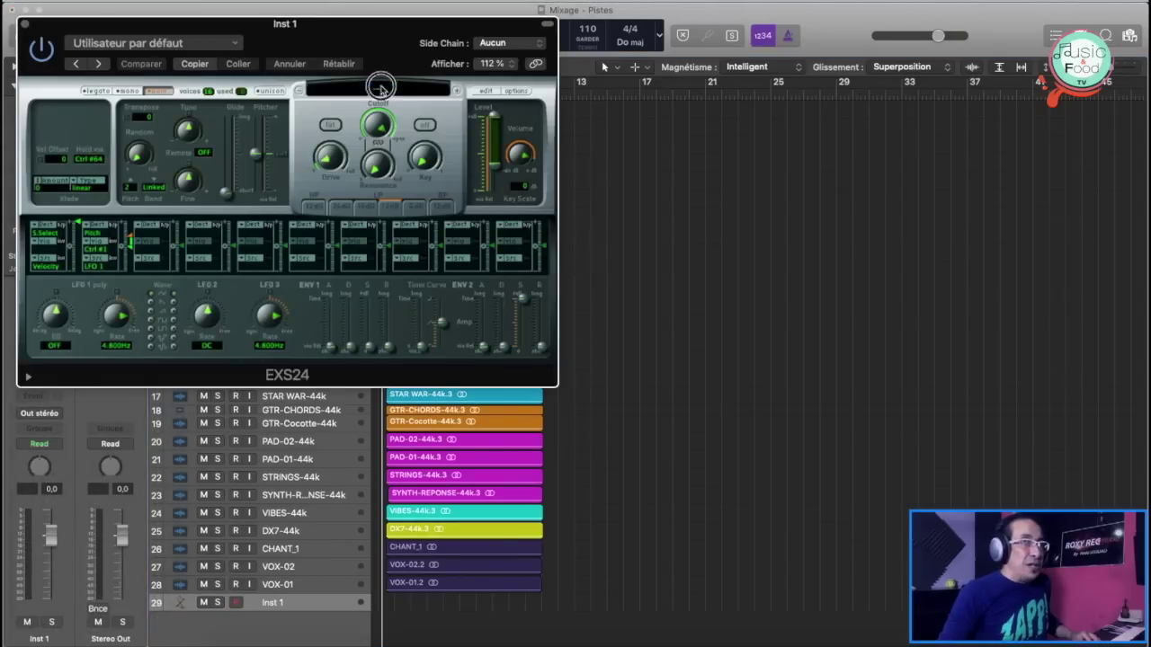
{"action": "left_click", "coordinate": [379, 88]}
{"action": "left_click", "coordinate": [470, 184]}
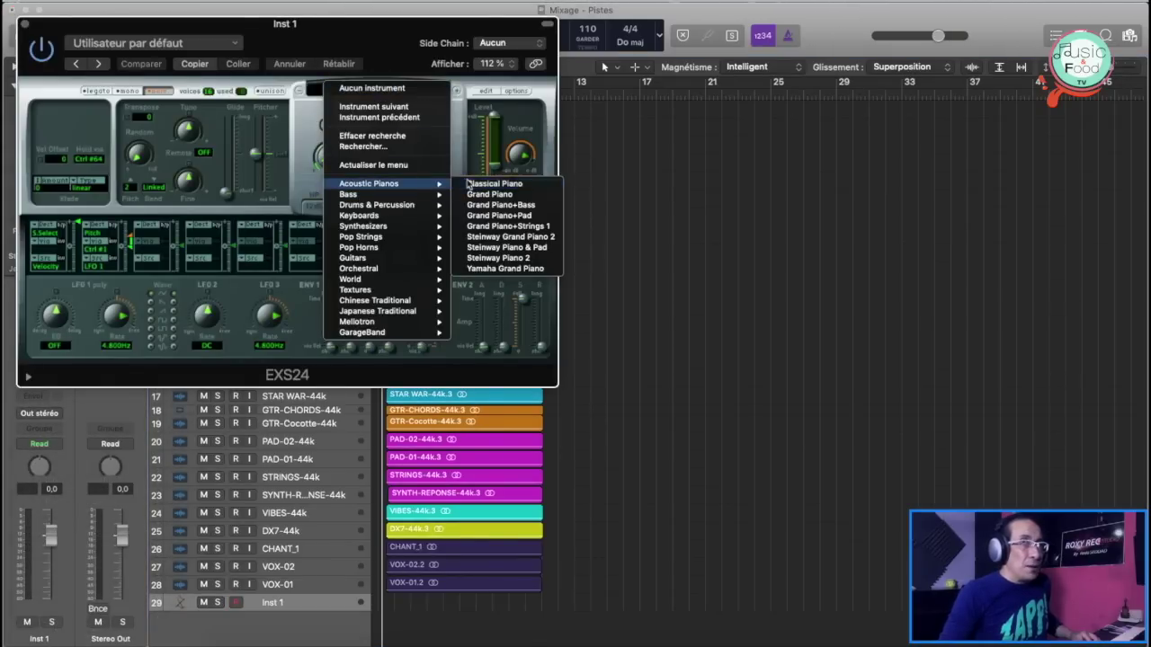
{"action": "left_click", "coordinate": [25, 24]}
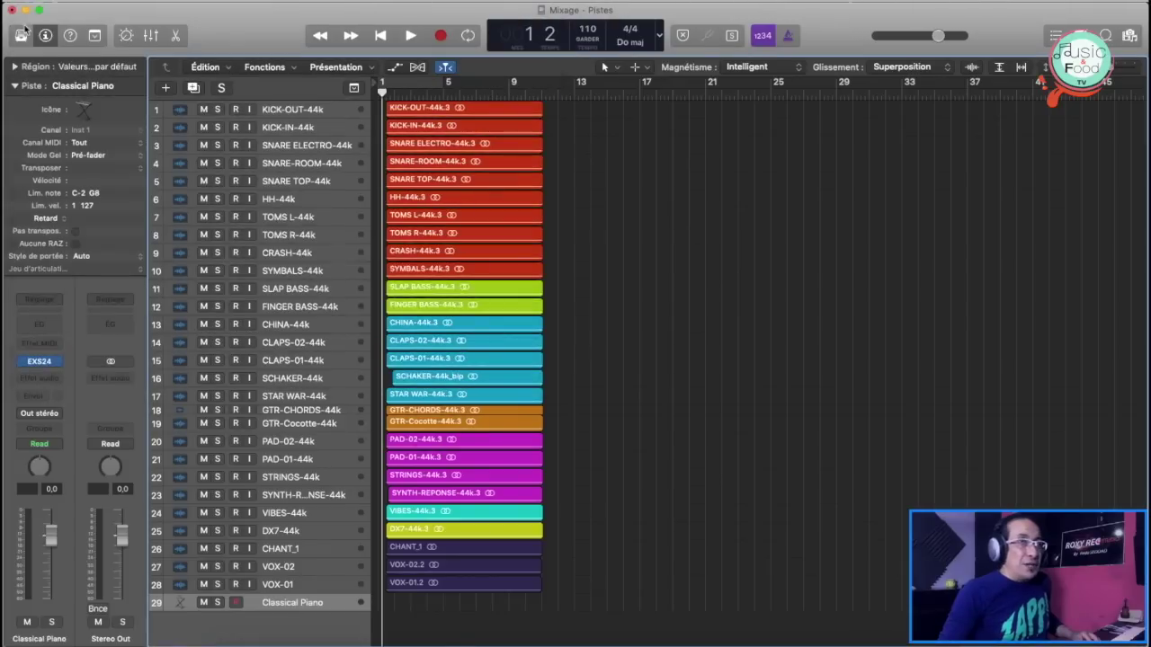
Step: Add a Channel EQ to the Classical Piano track, raise its overall gain to +10.5 dB and reset it to 0 dB
{"action": "left_click", "coordinate": [39, 328]}
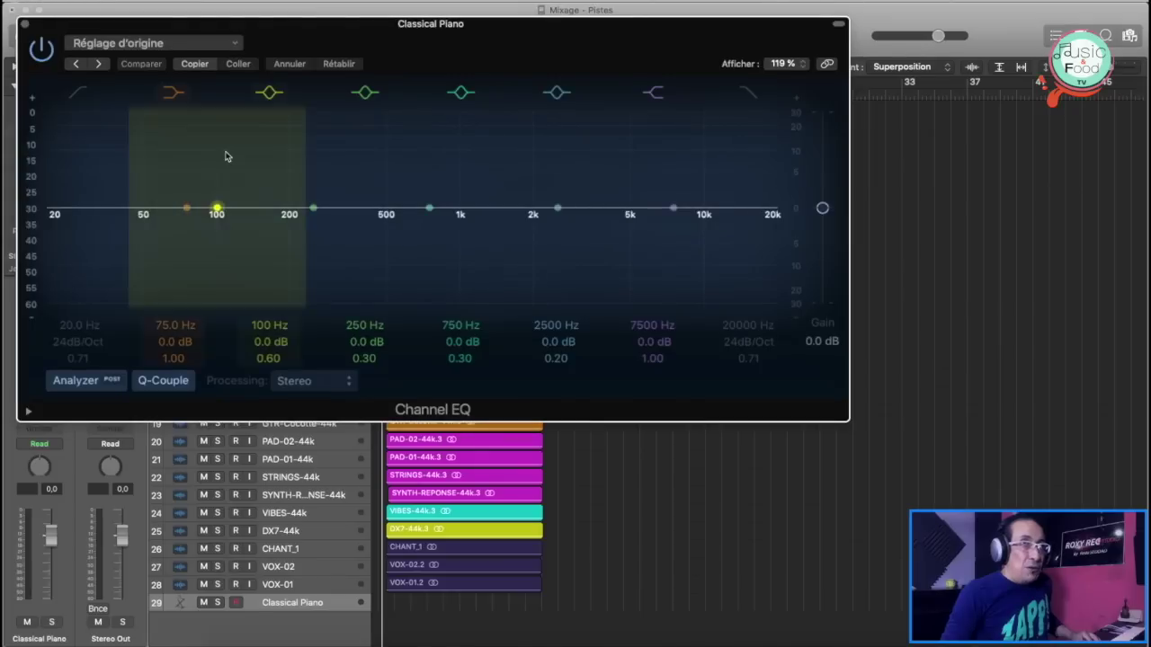
{"action": "left_click", "coordinate": [275, 36]}
{"action": "left_click_drag", "start_coordinate": [275, 36], "coordinate": [395, 65]}
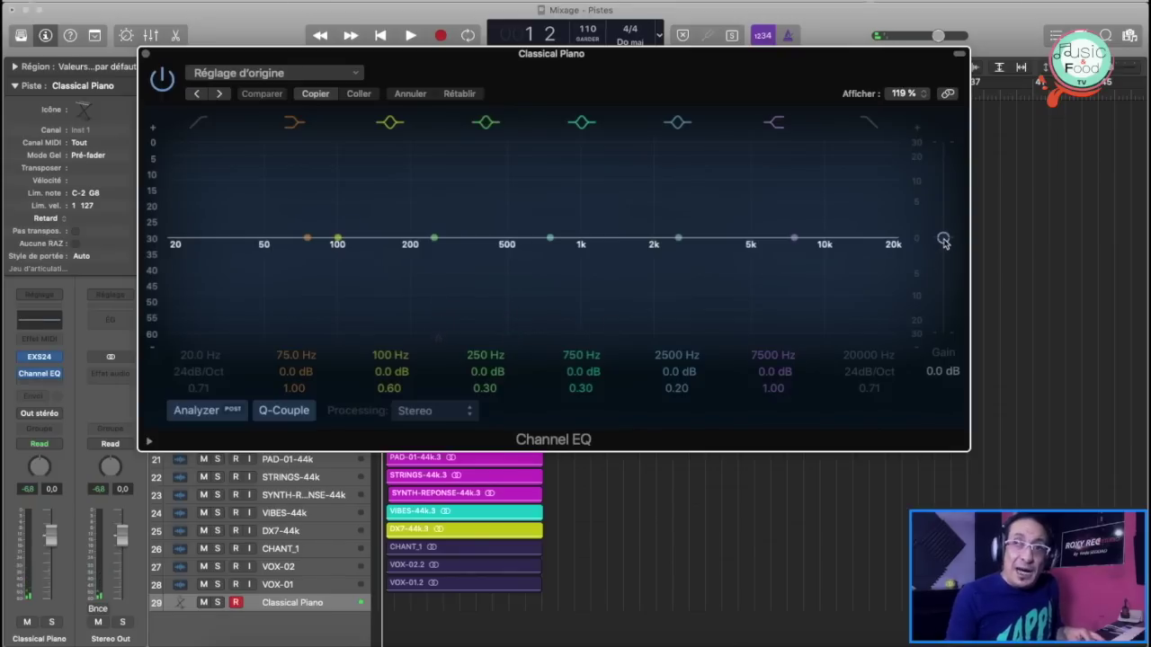
{"action": "left_click_drag", "start_coordinate": [943, 240], "coordinate": [944, 202]}
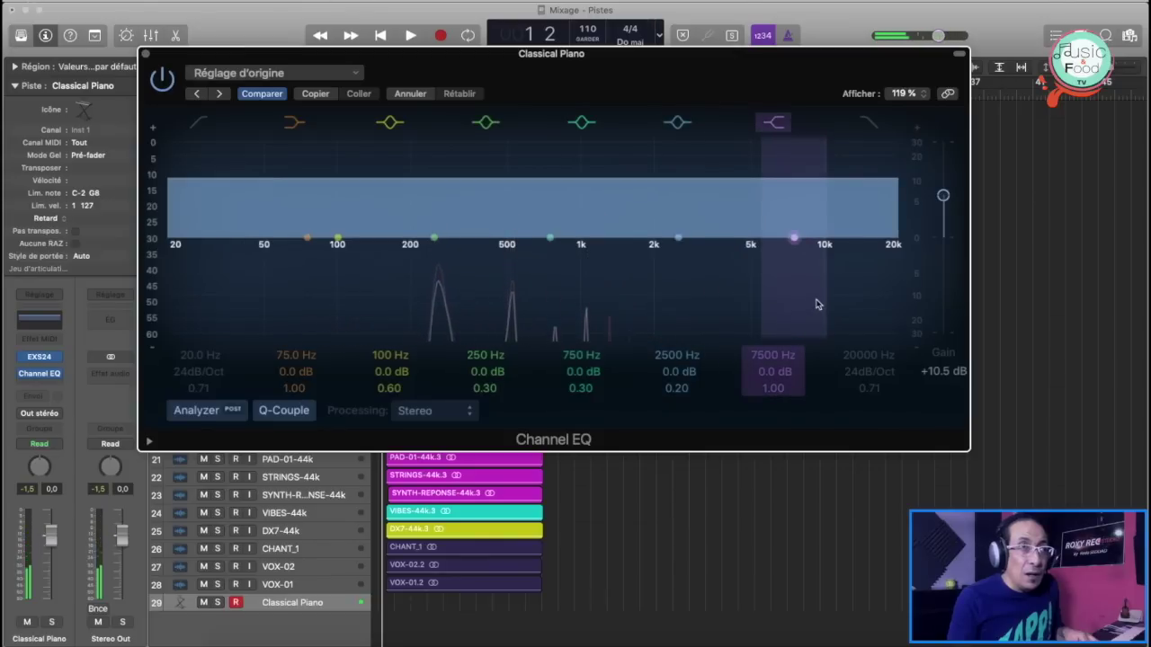
{"action": "left_click", "coordinate": [943, 197], "text": "alt"}
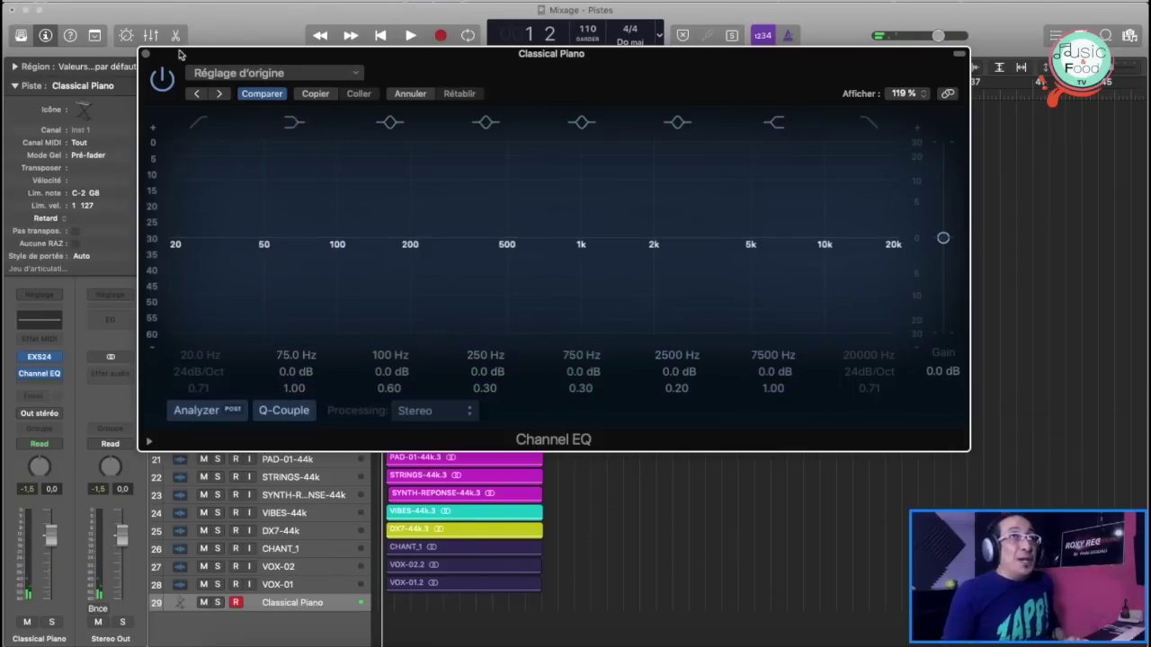
Step: Replace the EXS24 sound with Fingerstyle Electric Bass and examine the bass's spectrum in the Channel EQ
{"action": "left_click", "coordinate": [146, 55]}
{"action": "left_click", "coordinate": [48, 358]}
{"action": "left_click", "coordinate": [352, 91]}
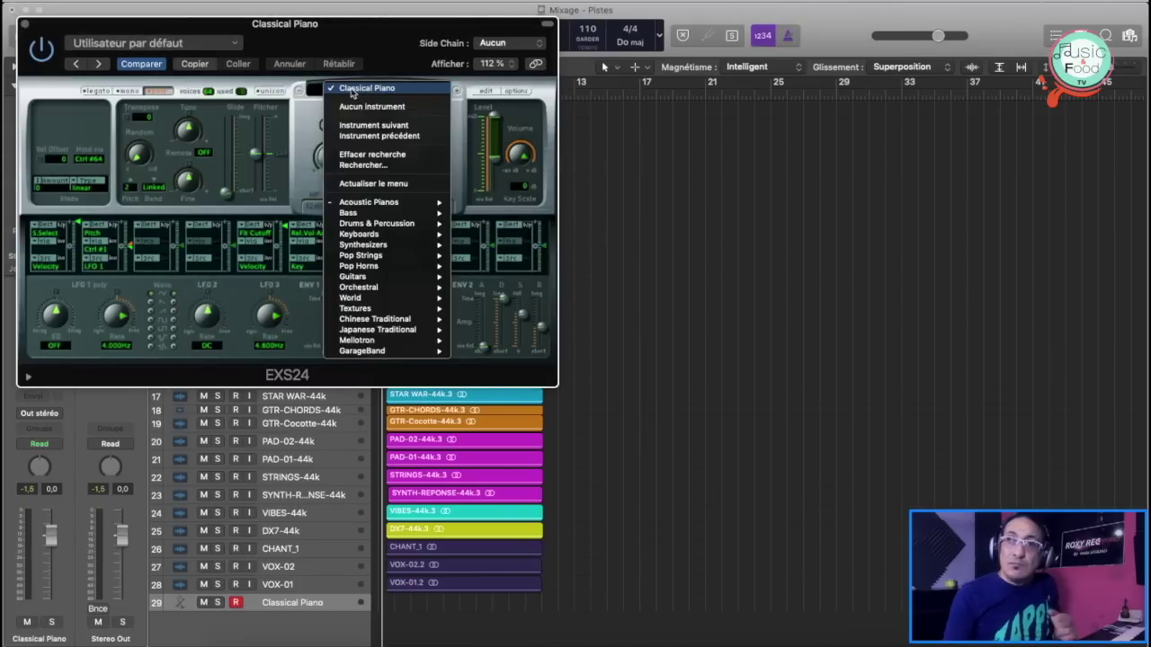
{"action": "mouse_move", "coordinate": [378, 213]}
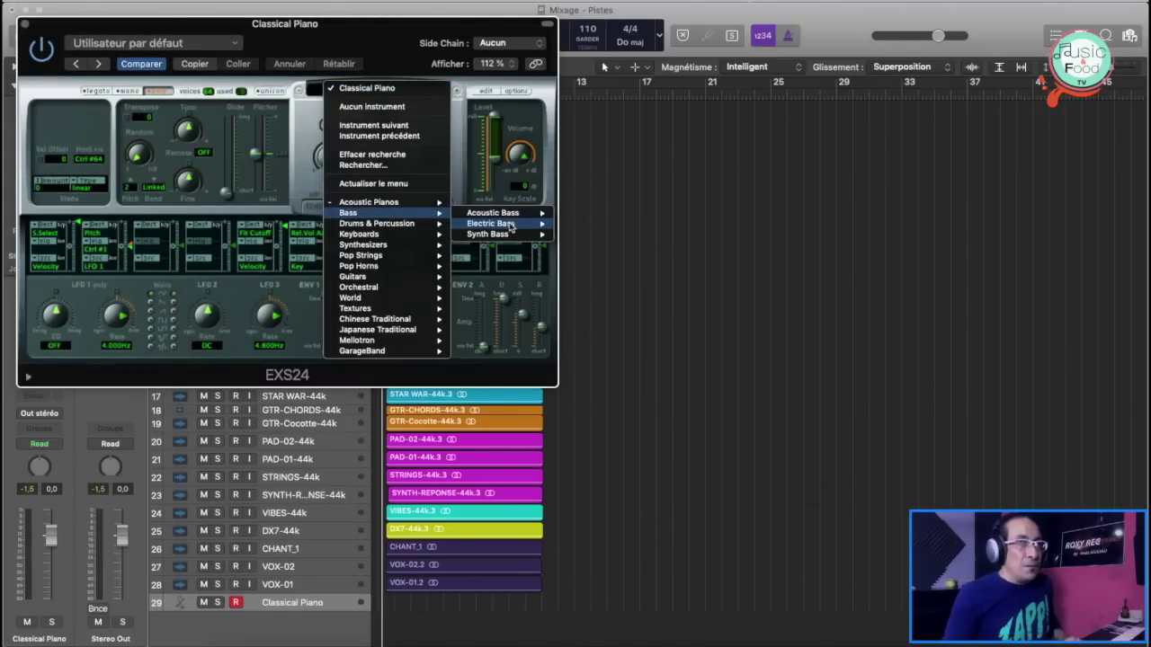
{"action": "mouse_move", "coordinate": [518, 223]}
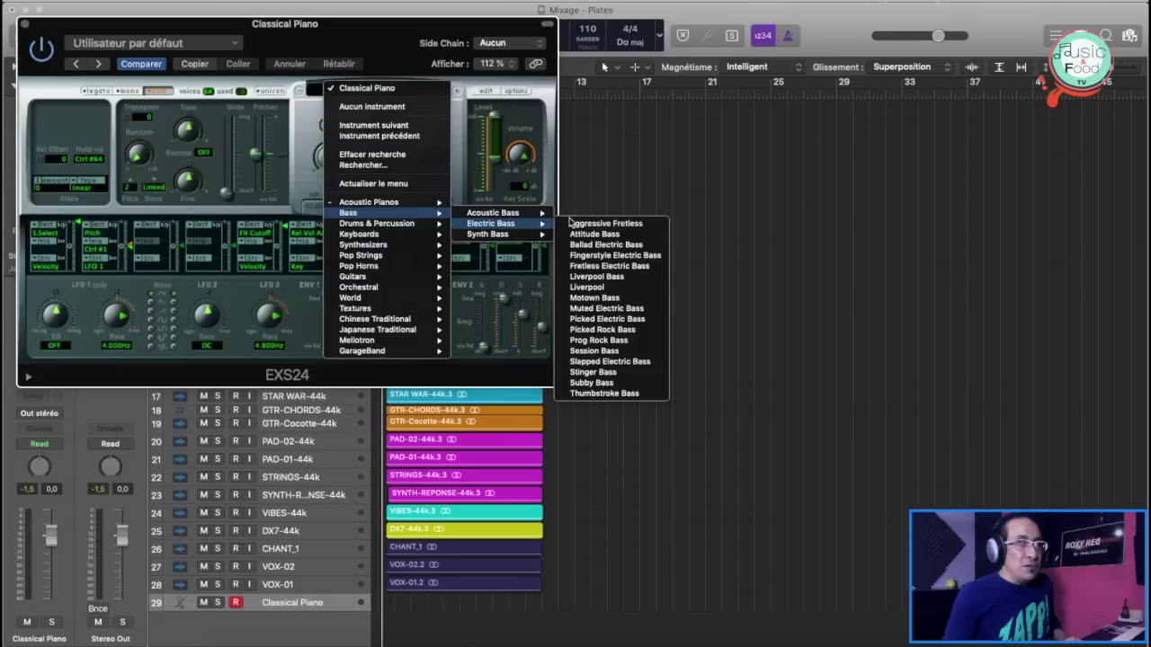
{"action": "left_click", "coordinate": [608, 256]}
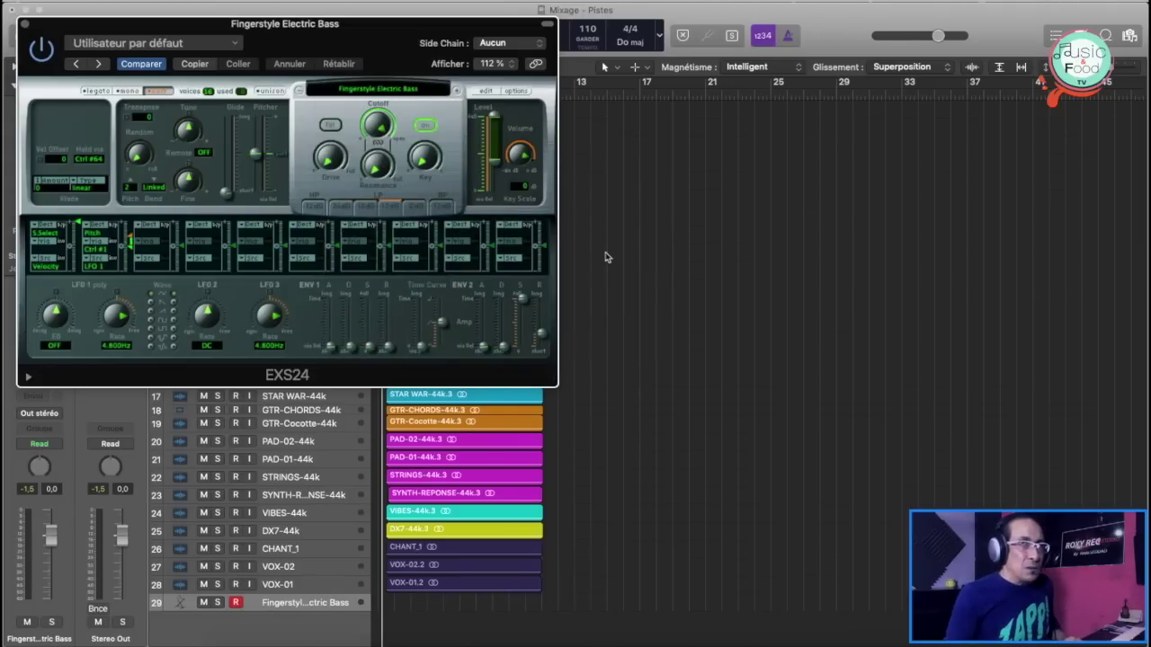
{"action": "left_click", "coordinate": [24, 24]}
{"action": "left_click", "coordinate": [41, 324]}
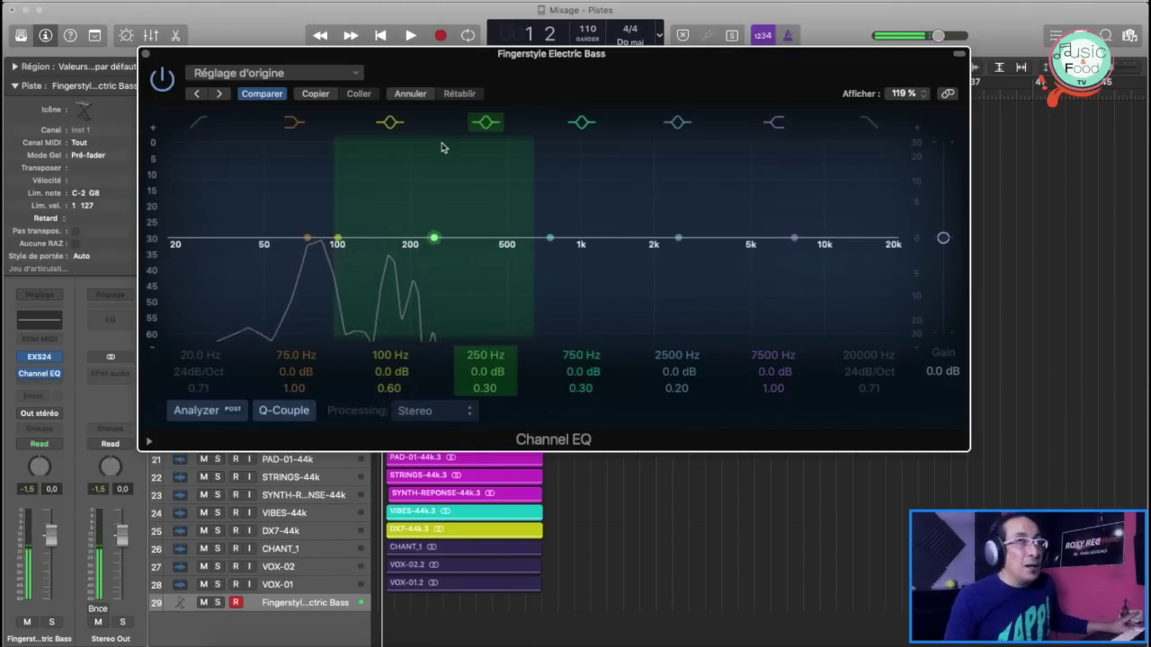
{"action": "left_click", "coordinate": [147, 55]}
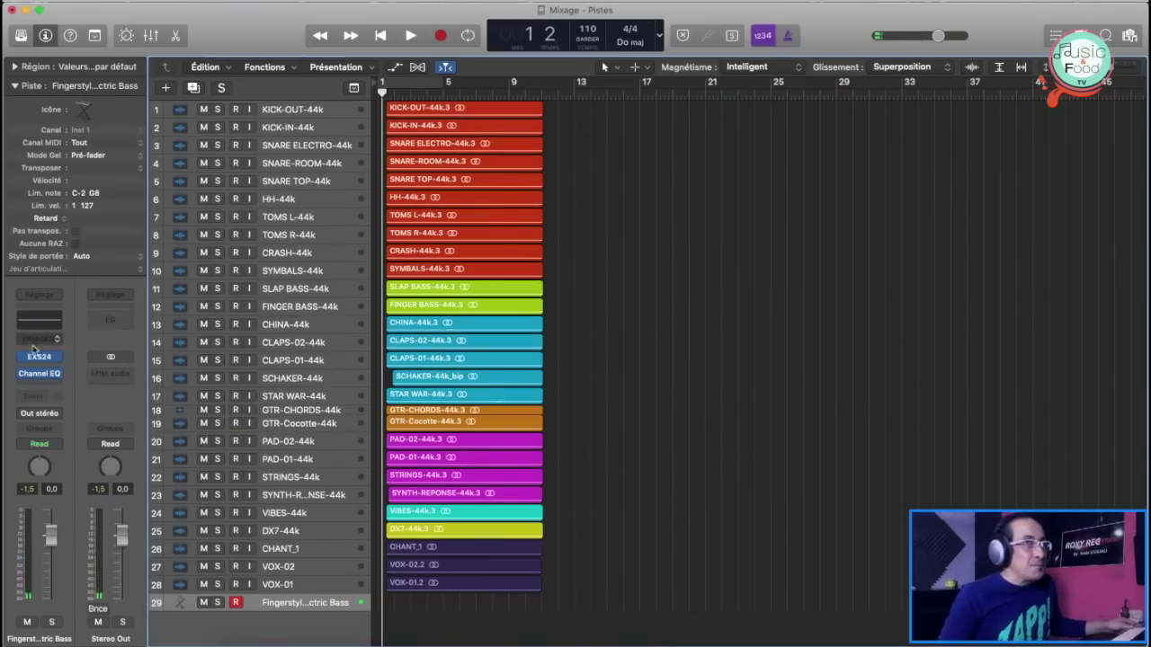
Step: Load the SoCal drum kit from the library onto the instrument track and bring up its Channel EQ
{"action": "key", "text": "y"}
{"action": "left_click", "coordinate": [31, 222]}
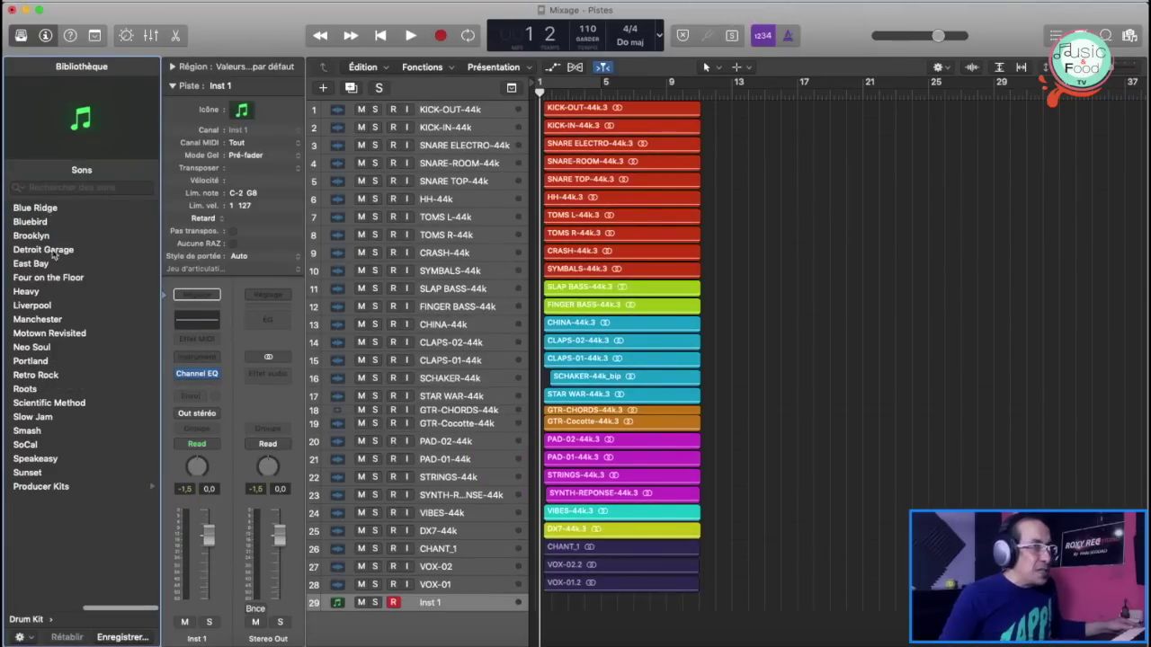
{"action": "left_click", "coordinate": [36, 448]}
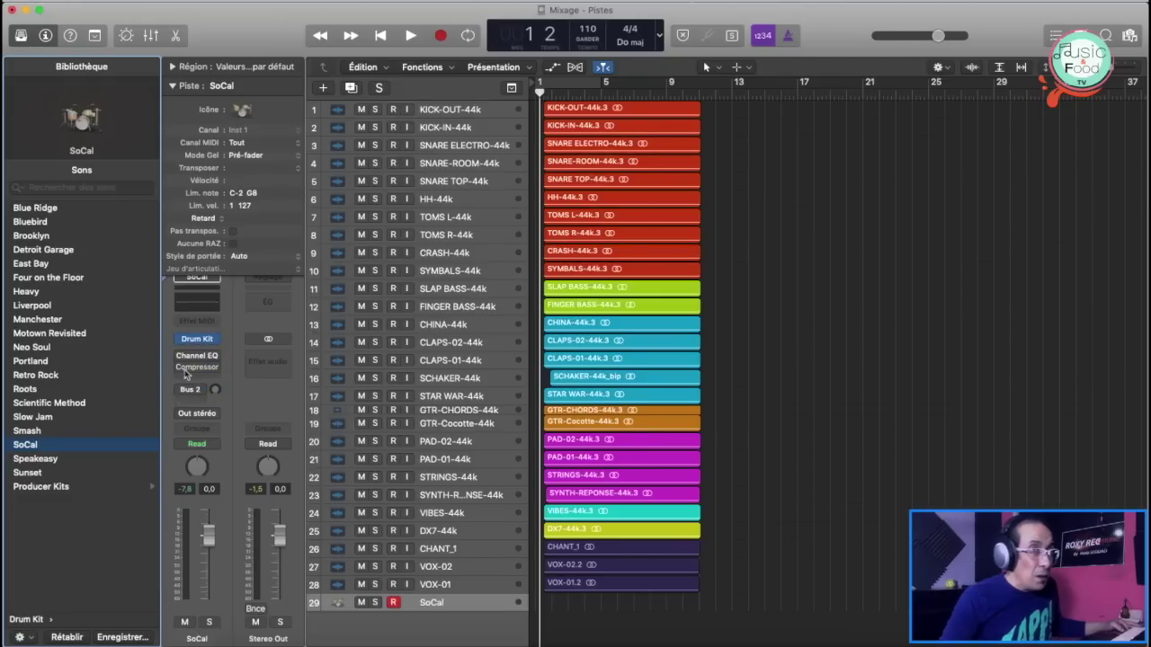
{"action": "left_click", "coordinate": [200, 307]}
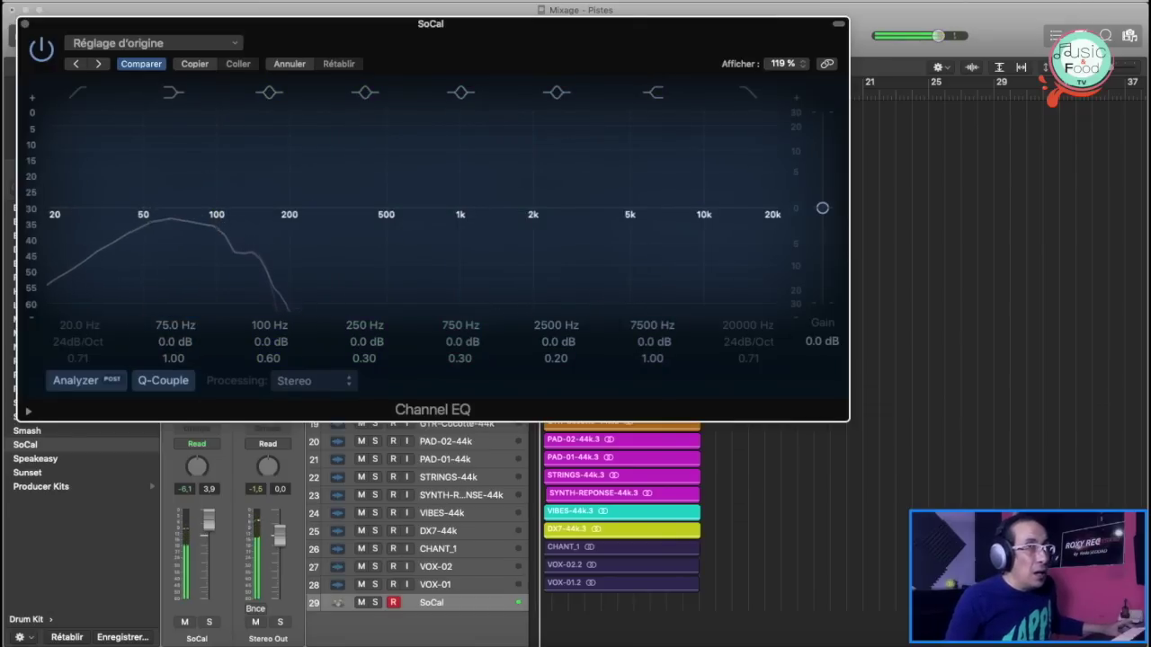
{"action": "mouse_move", "coordinate": [289, 163]}
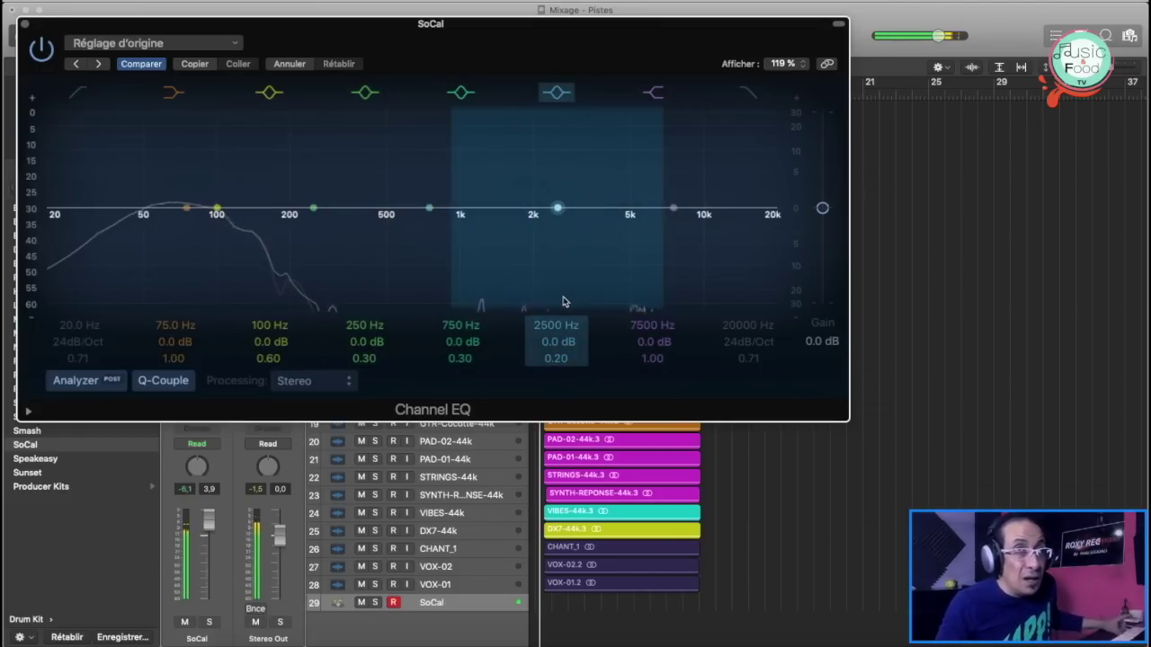
Step: Enable the drum kit's low cut, sweep it above 1000 Hz, return it to 20 Hz and switch the band off
{"action": "left_click", "coordinate": [77, 92]}
{"action": "left_click_drag", "start_coordinate": [56, 216], "coordinate": [496, 219]}
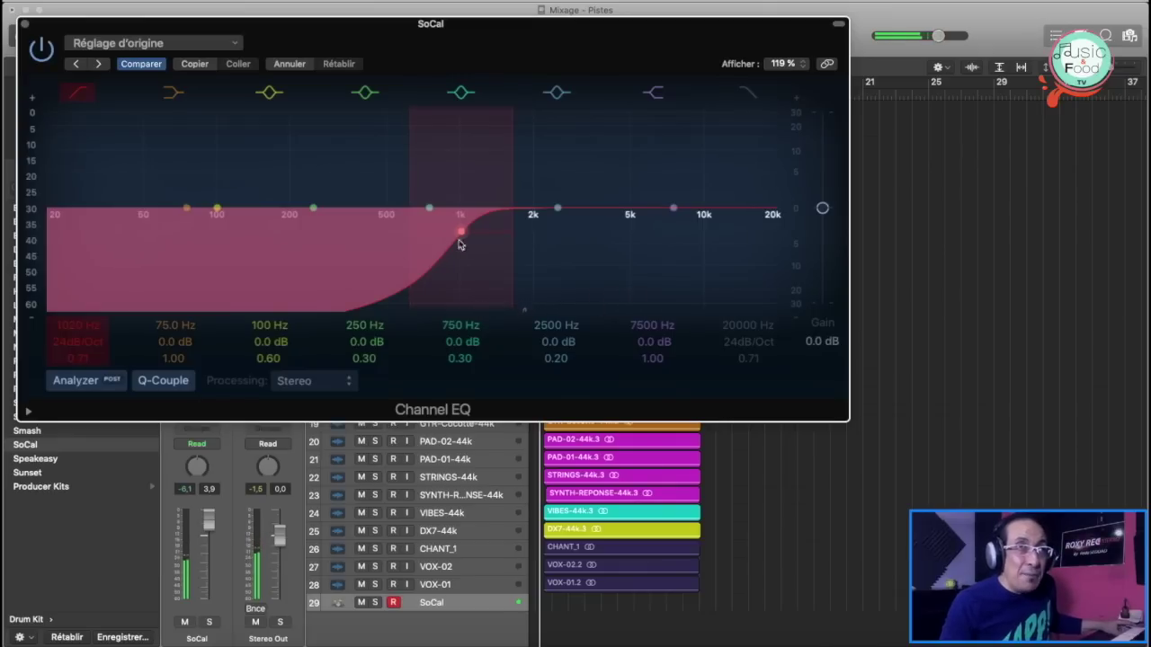
{"action": "left_click_drag", "start_coordinate": [460, 236], "coordinate": [488, 267]}
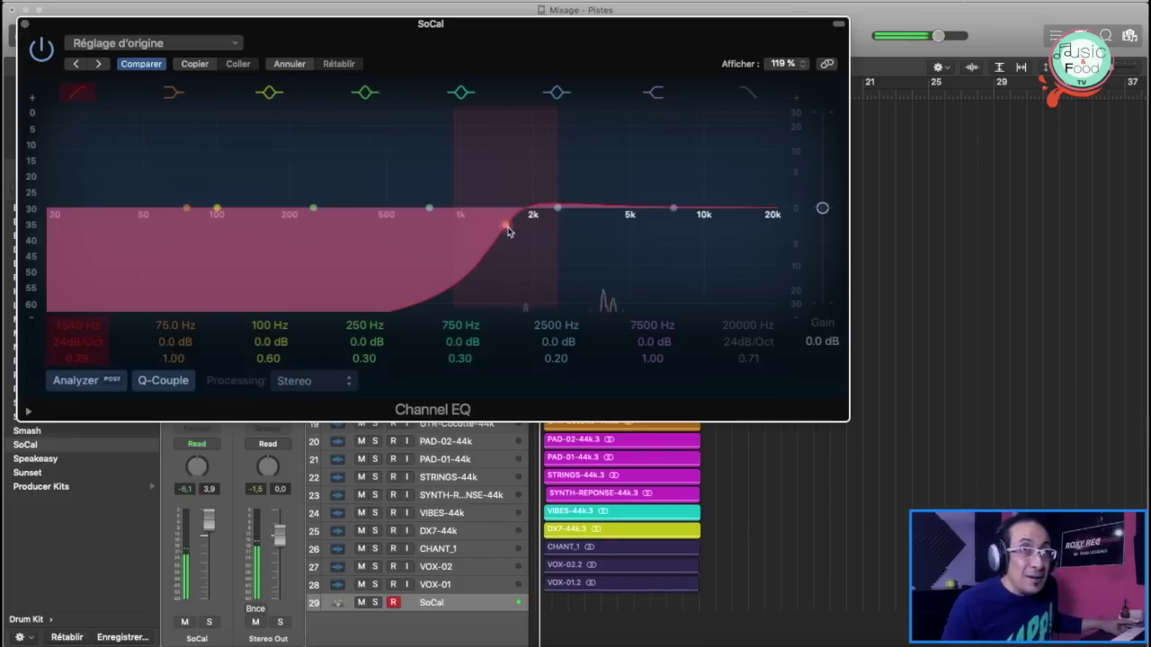
{"action": "left_click_drag", "start_coordinate": [506, 226], "coordinate": [46, 231]}
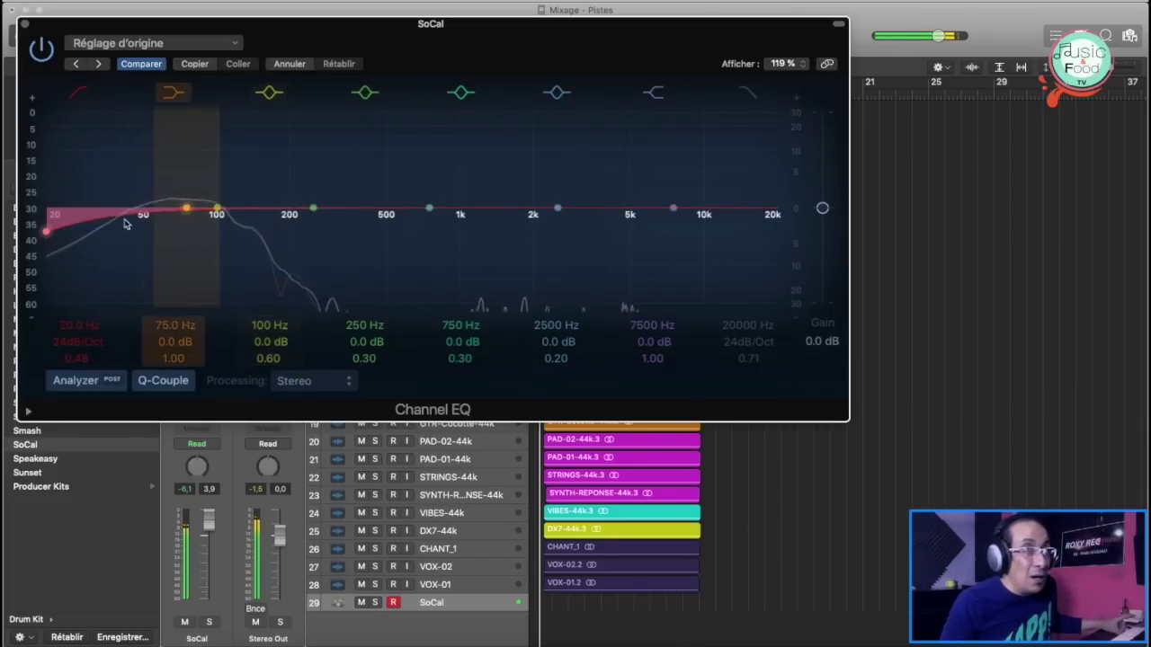
{"action": "left_click", "coordinate": [78, 92]}
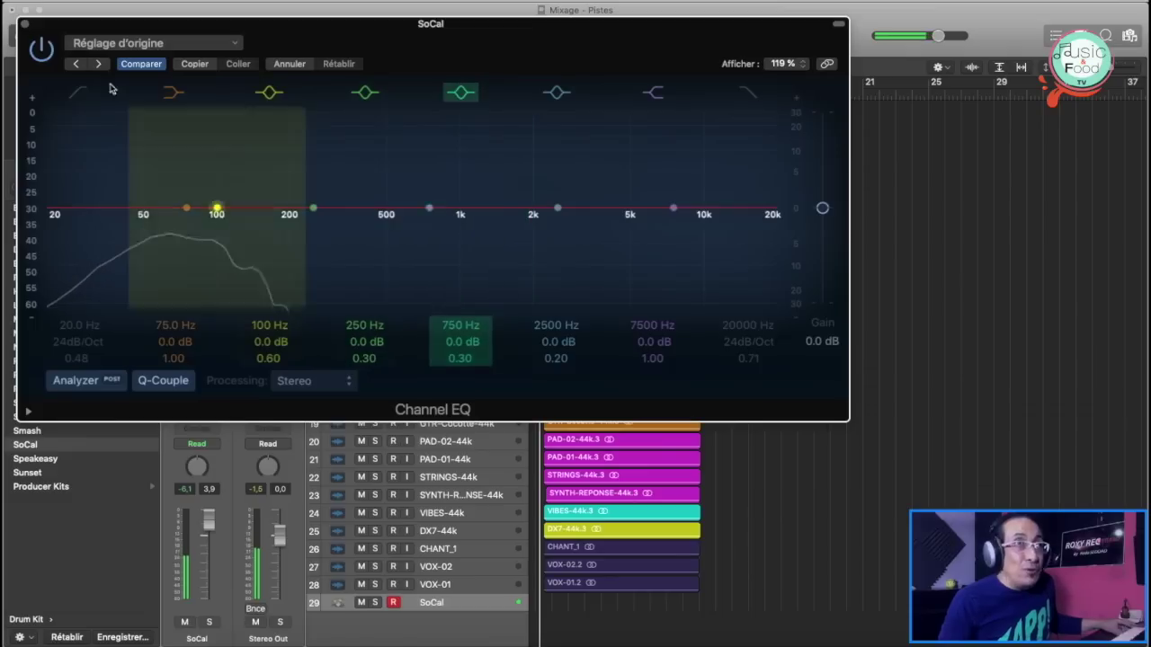
Step: Enable the drum kit's high cut, sweep it down to about 345 Hz and return it to 17800 Hz
{"action": "left_click", "coordinate": [747, 92]}
{"action": "left_click_drag", "start_coordinate": [773, 225], "coordinate": [308, 219]}
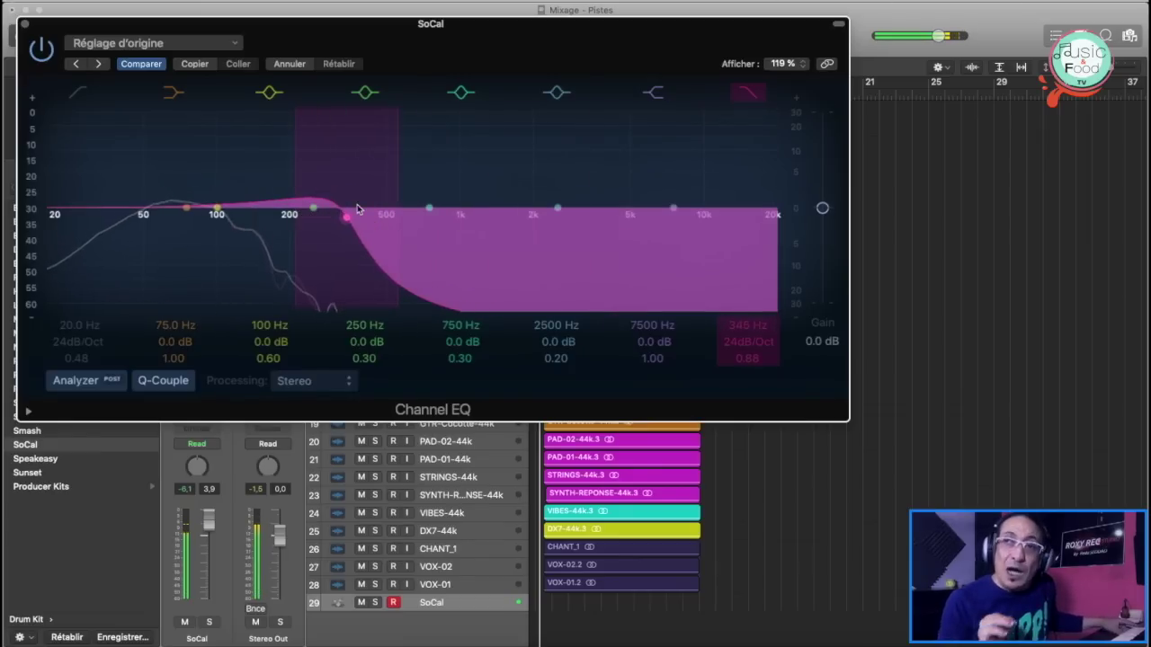
{"action": "left_click_drag", "start_coordinate": [346, 217], "coordinate": [787, 231]}
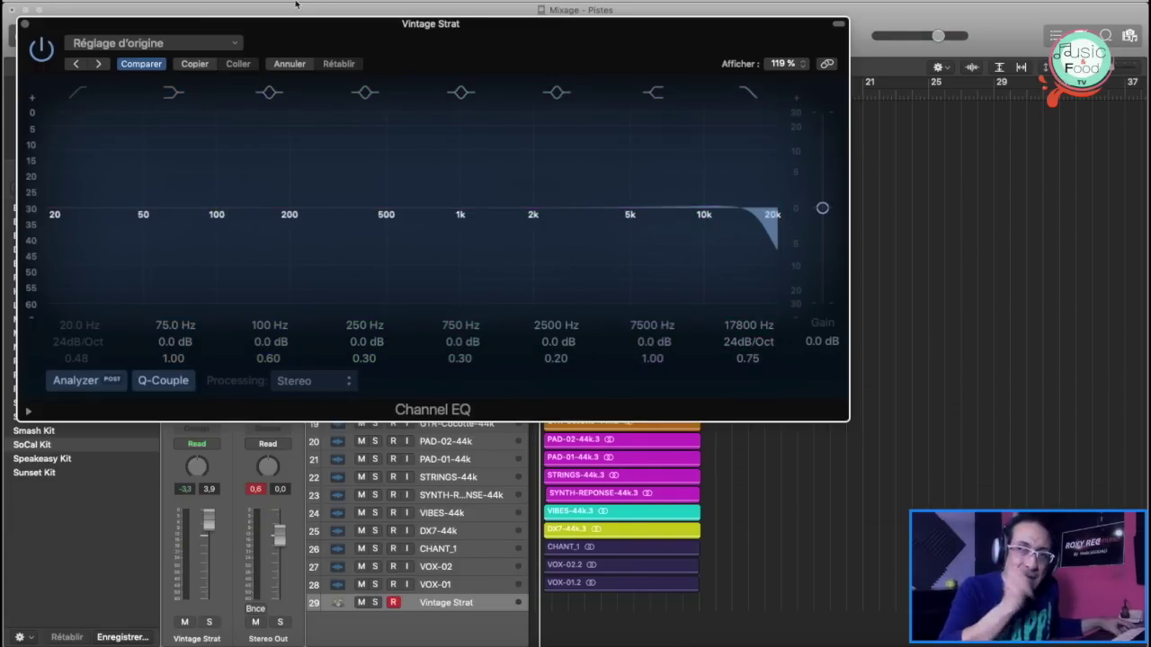
Step: Raise the Channel EQ's overall gain to +6.0 dB on the Vintage Strat sound, return it to 0 dB and close the EQ
{"action": "key", "text": "space"}
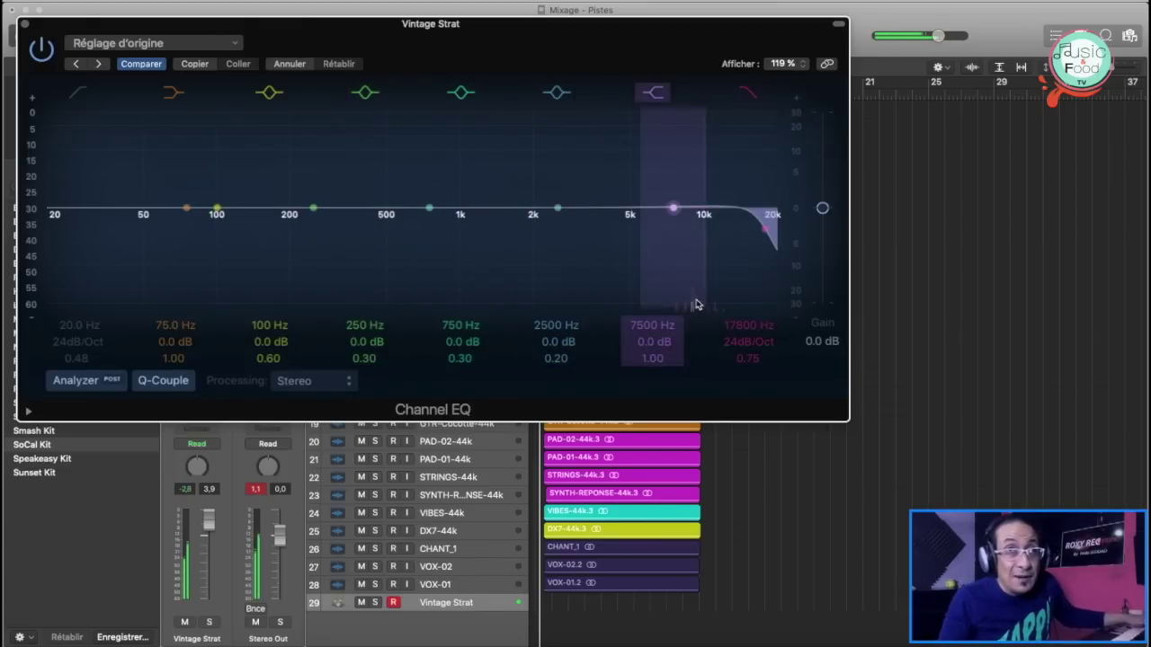
{"action": "left_click_drag", "start_coordinate": [823, 209], "coordinate": [822, 185]}
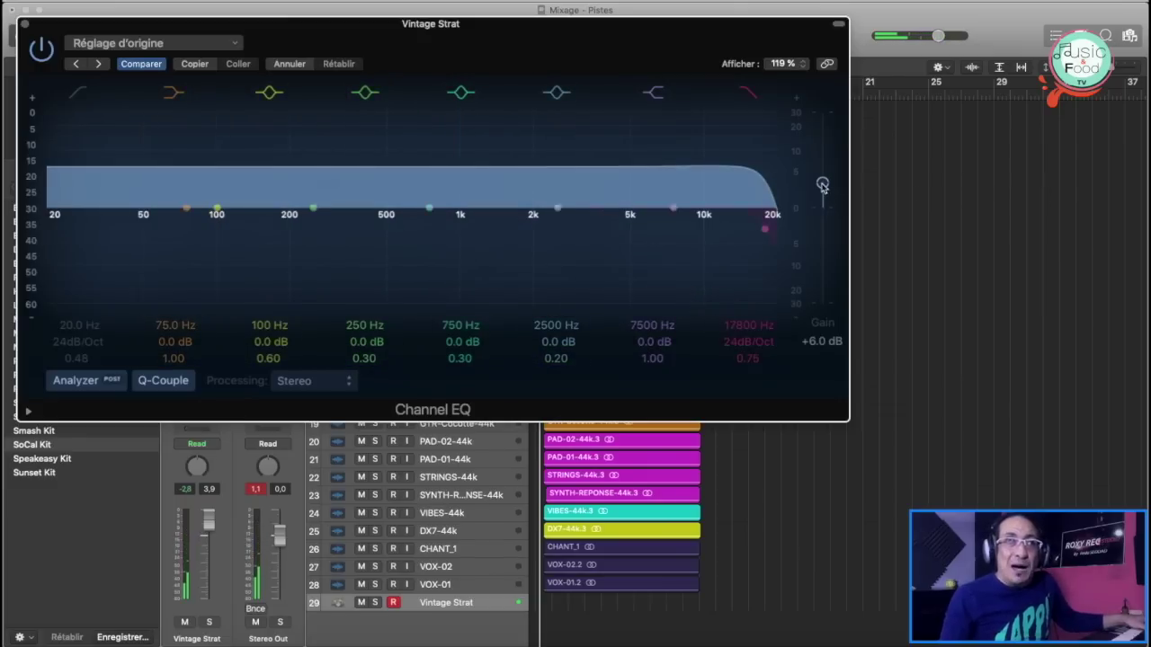
{"action": "left_click_drag", "start_coordinate": [822, 184], "coordinate": [823, 208]}
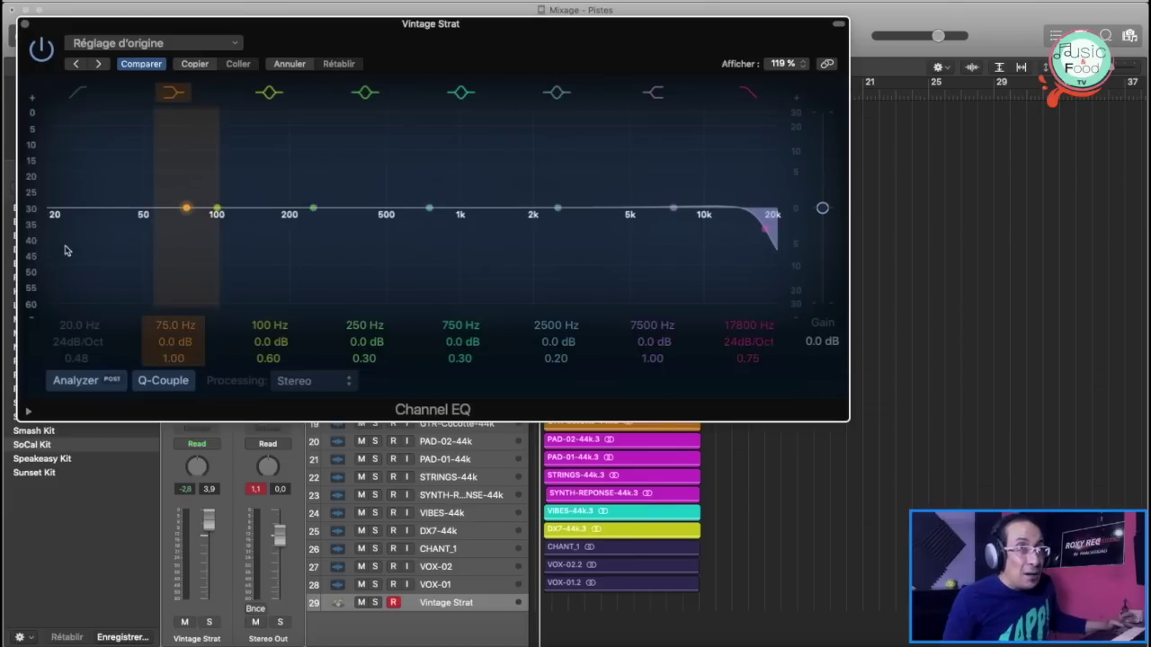
{"action": "key", "text": "space"}
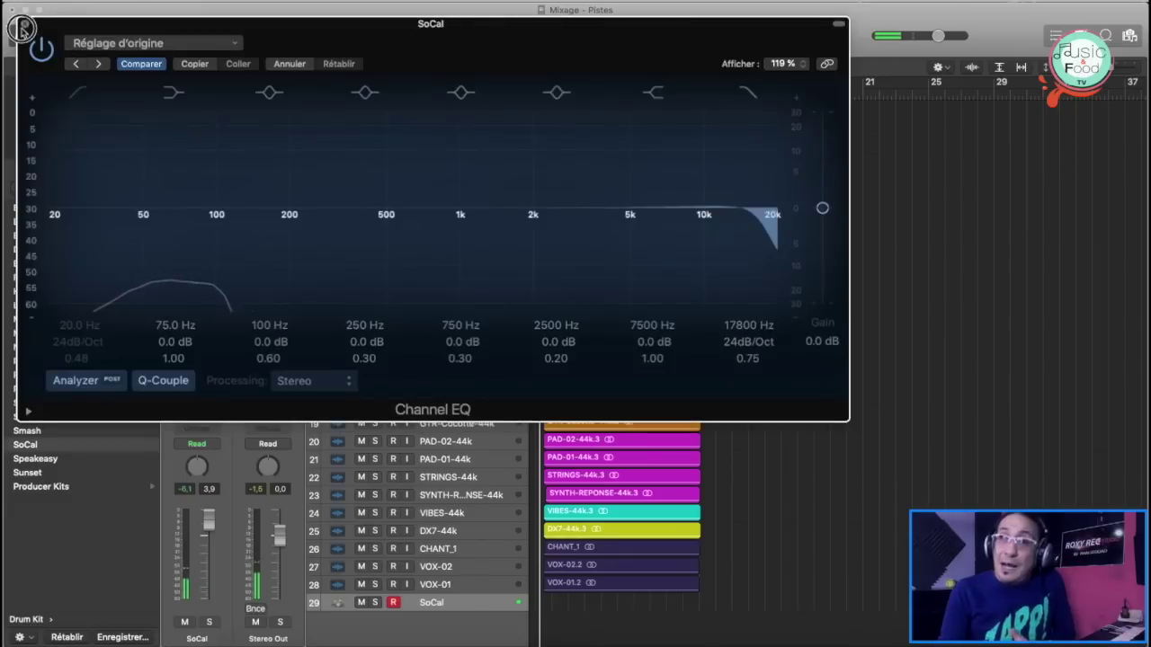
{"action": "left_click", "coordinate": [22, 28]}
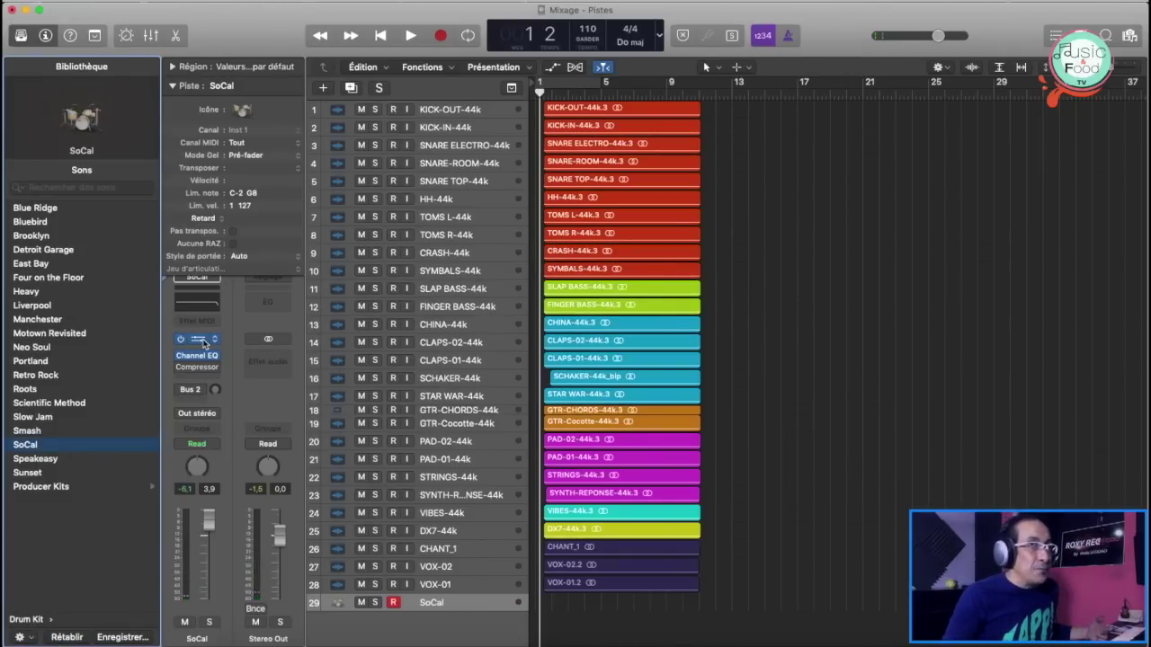
Step: Replace the track's Drum Kit Designer with a stereo EXS24 sampler and load its Vintage Strat guitar instrument
{"action": "left_click", "coordinate": [206, 340]}
{"action": "mouse_move", "coordinate": [220, 310]}
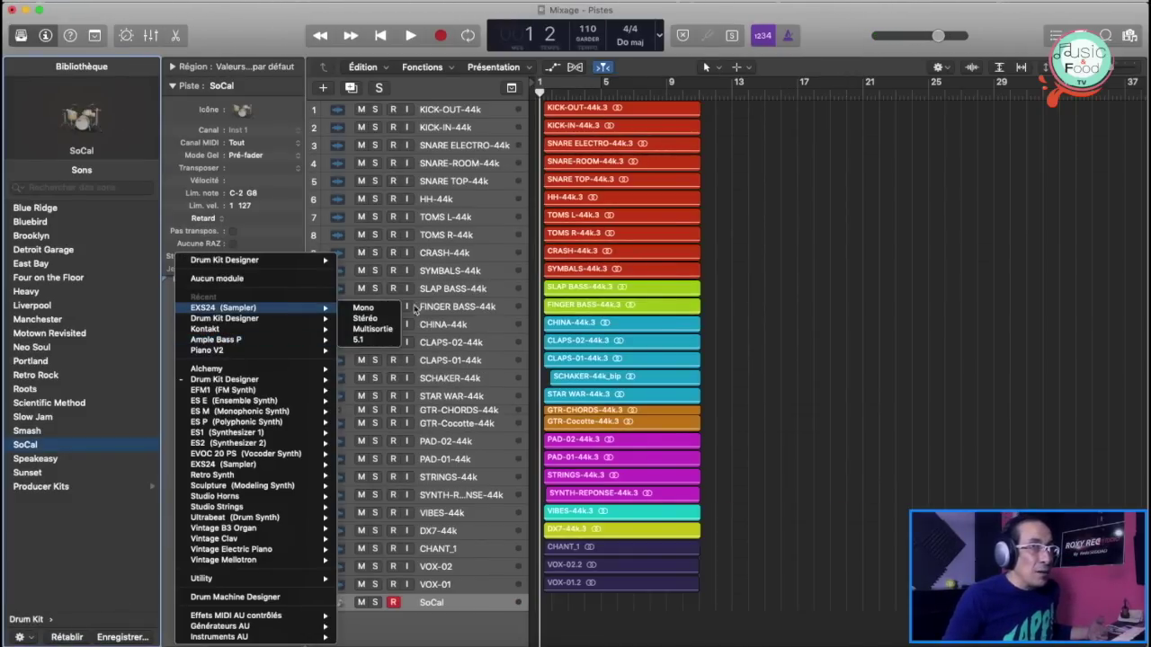
{"action": "left_click", "coordinate": [364, 318]}
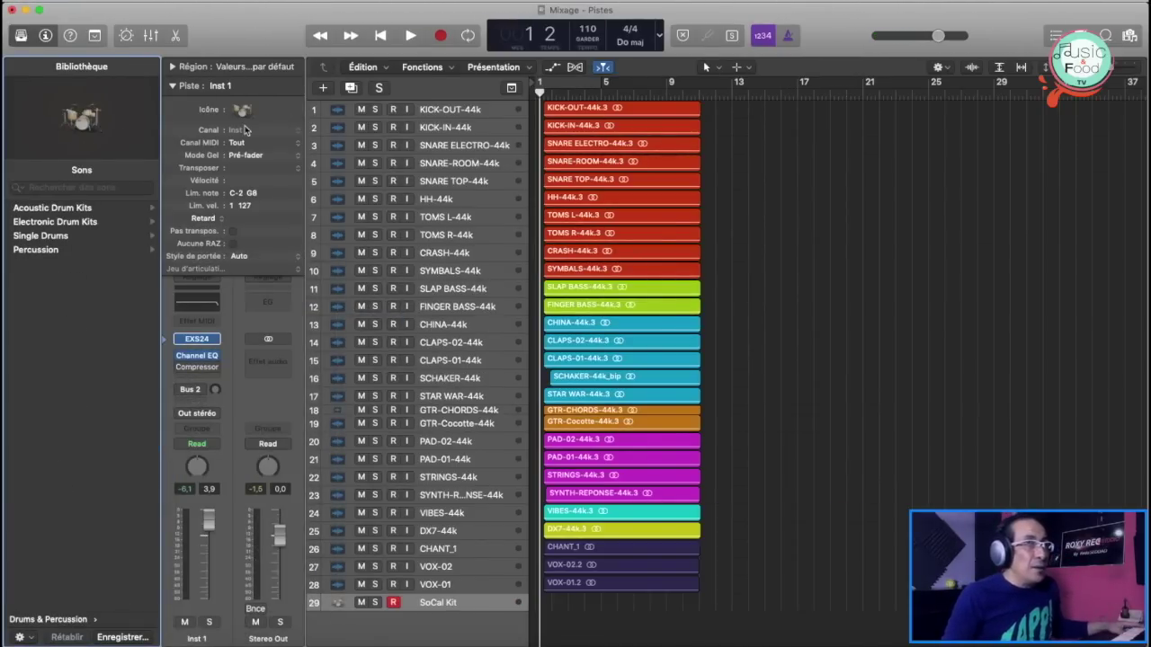
{"action": "left_click", "coordinate": [199, 342]}
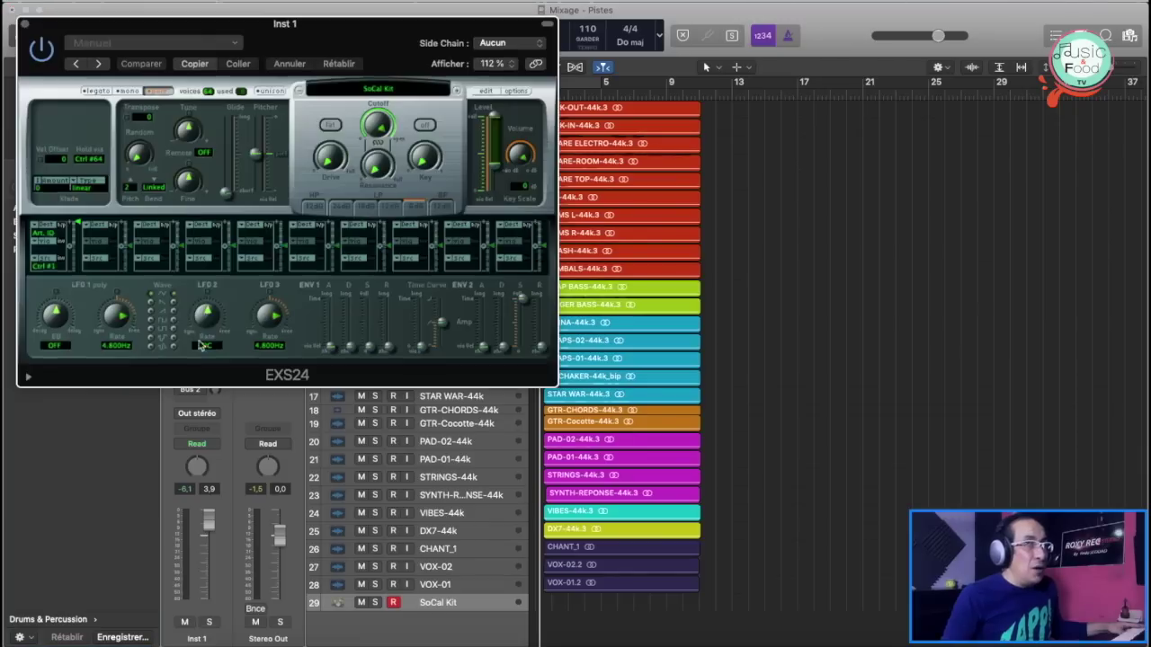
{"action": "left_click", "coordinate": [392, 86]}
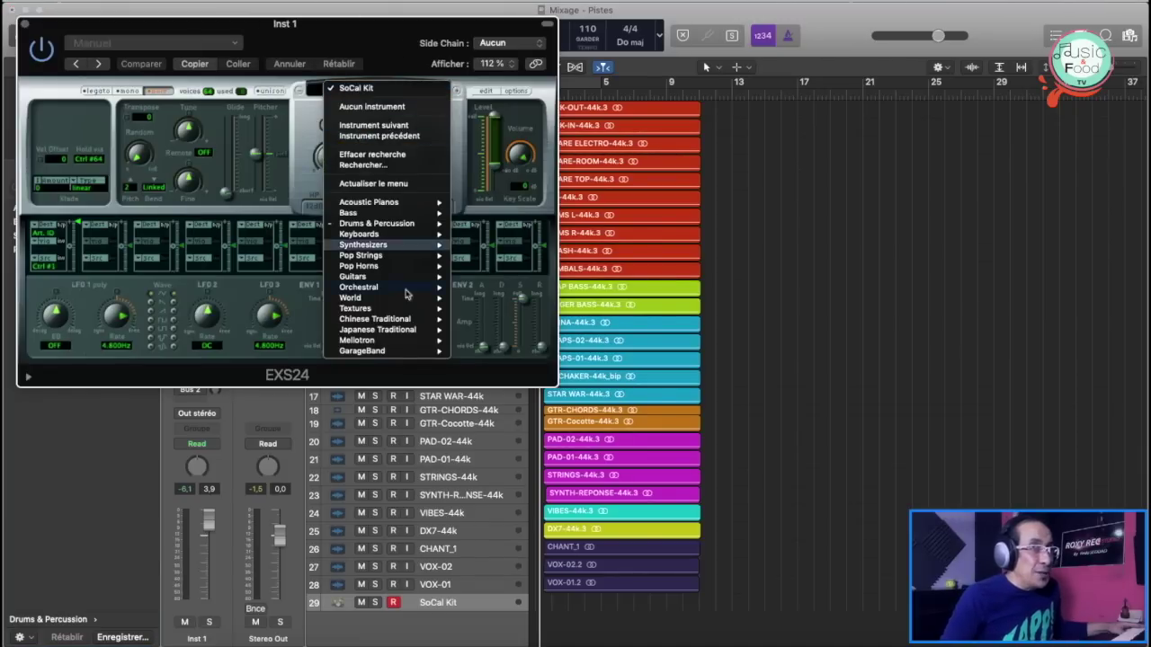
{"action": "mouse_move", "coordinate": [372, 286]}
{"action": "mouse_move", "coordinate": [367, 249]}
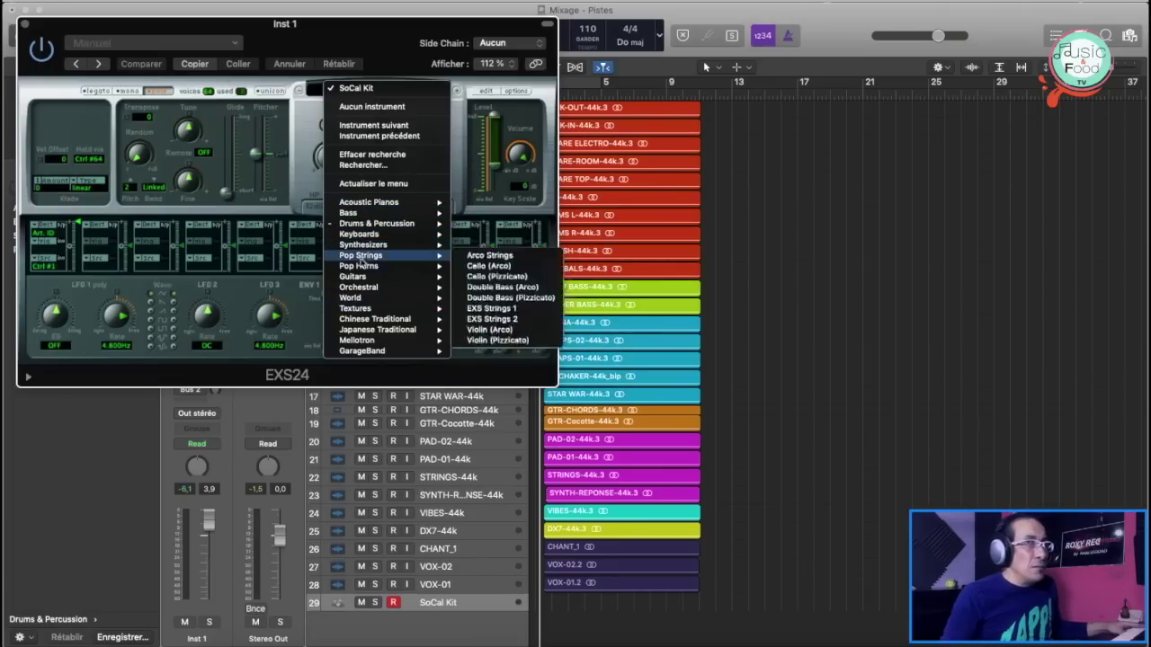
{"action": "mouse_move", "coordinate": [500, 279]}
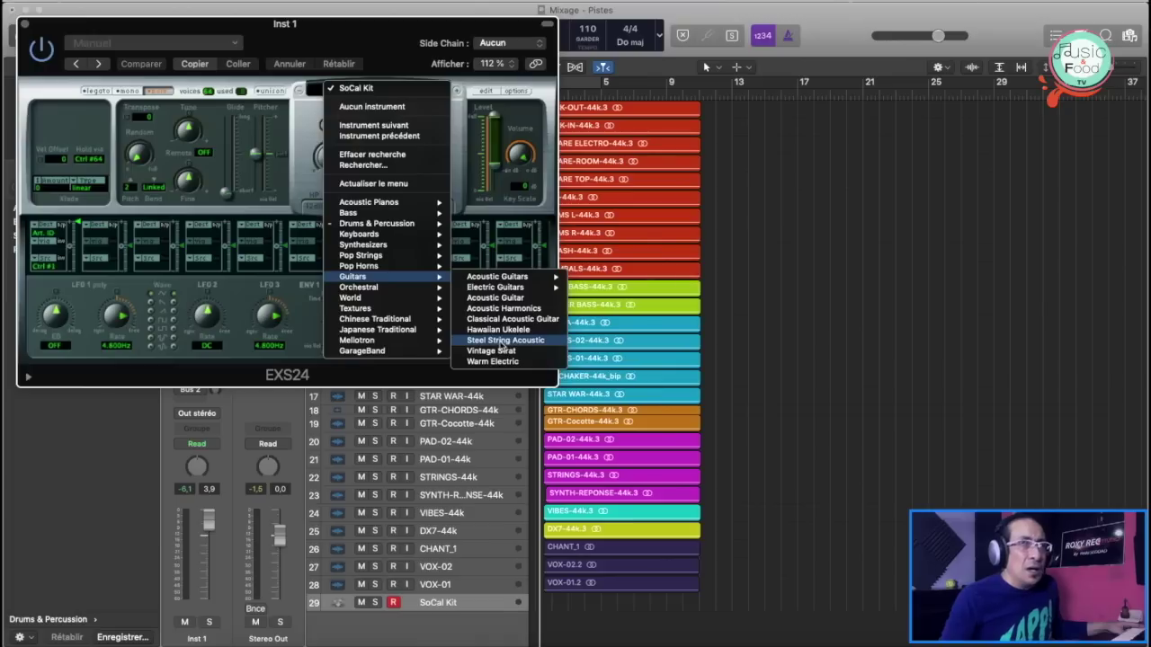
{"action": "left_click", "coordinate": [495, 352]}
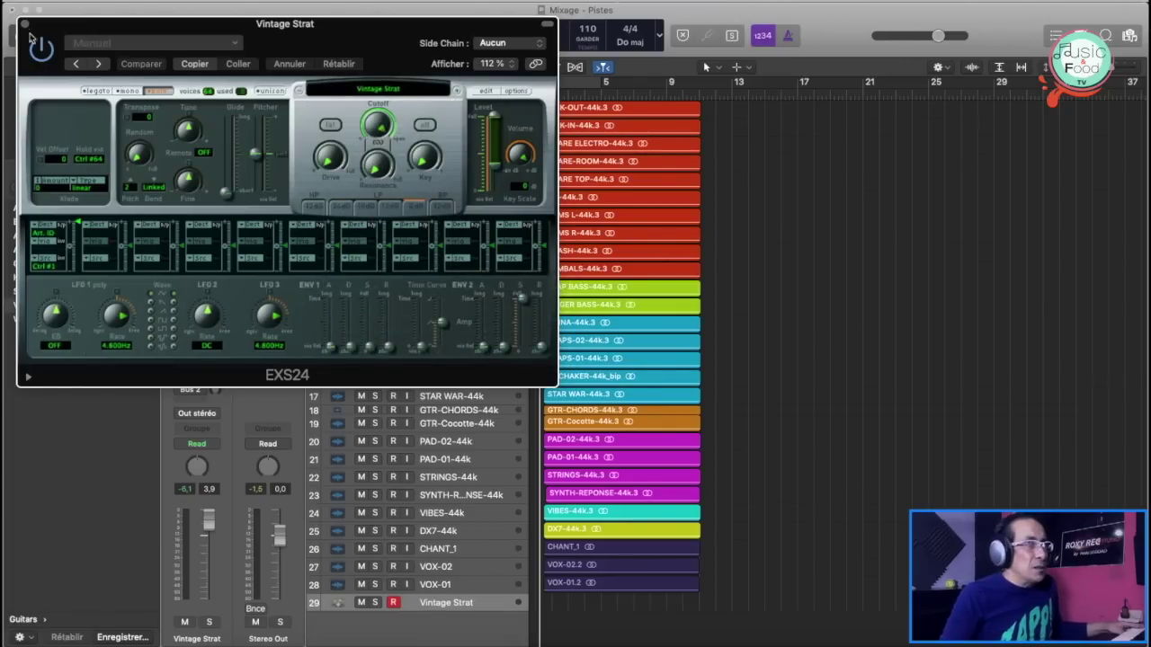
{"action": "left_click", "coordinate": [25, 24]}
Step: Recall the Channel EQ's default settings, watch the analyzer while playing the Vintage Strat sound, and close the EQ
{"action": "left_click", "coordinate": [197, 302]}
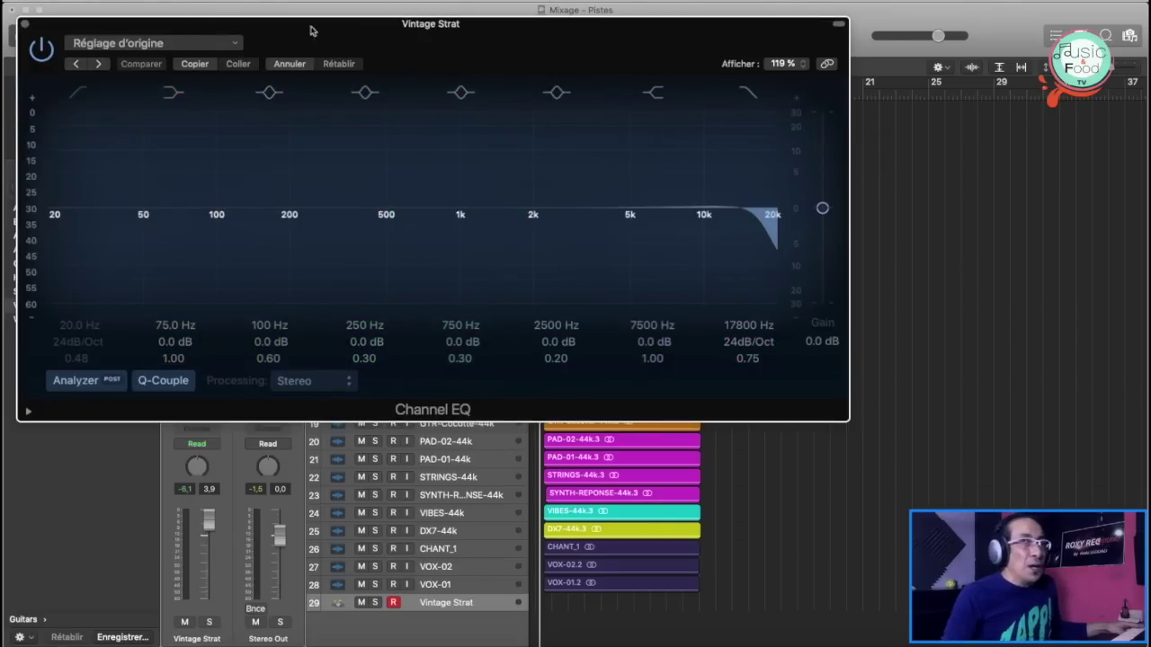
{"action": "left_click", "coordinate": [113, 45]}
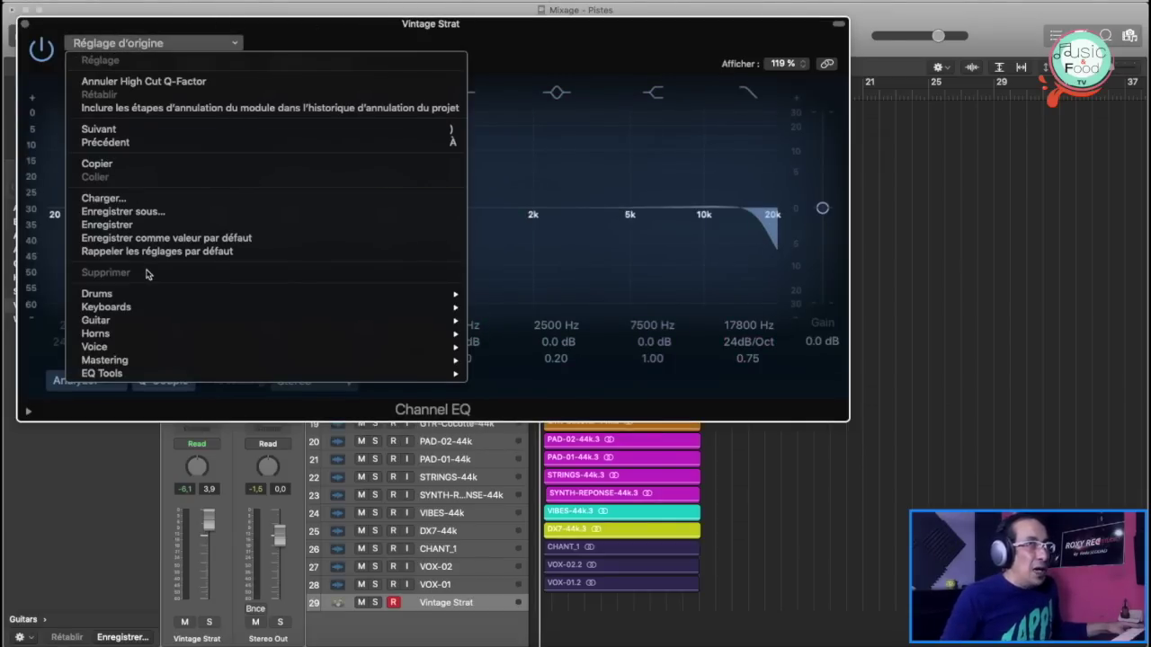
{"action": "left_click", "coordinate": [122, 252]}
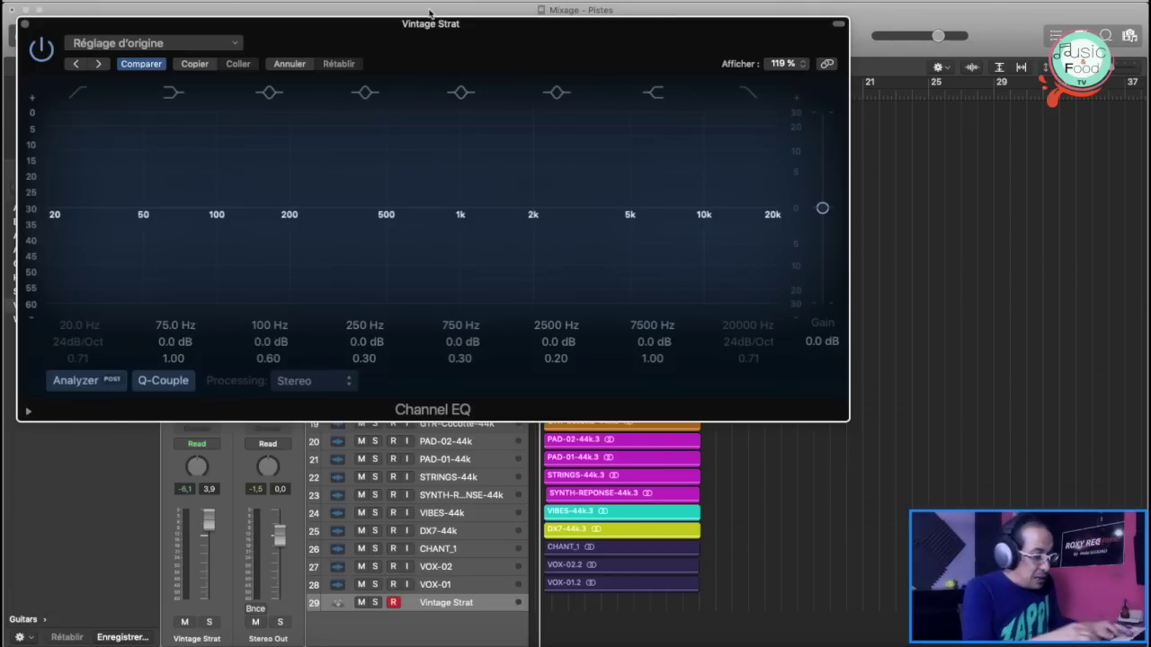
{"action": "key", "text": "space"}
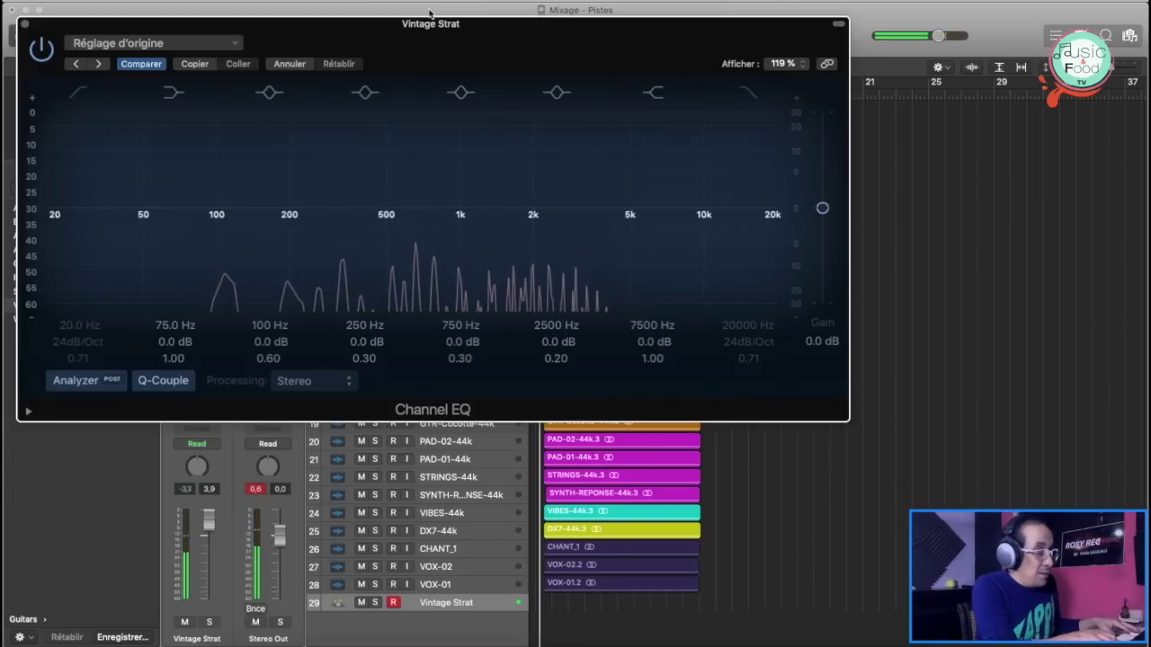
{"action": "key", "text": "space"}
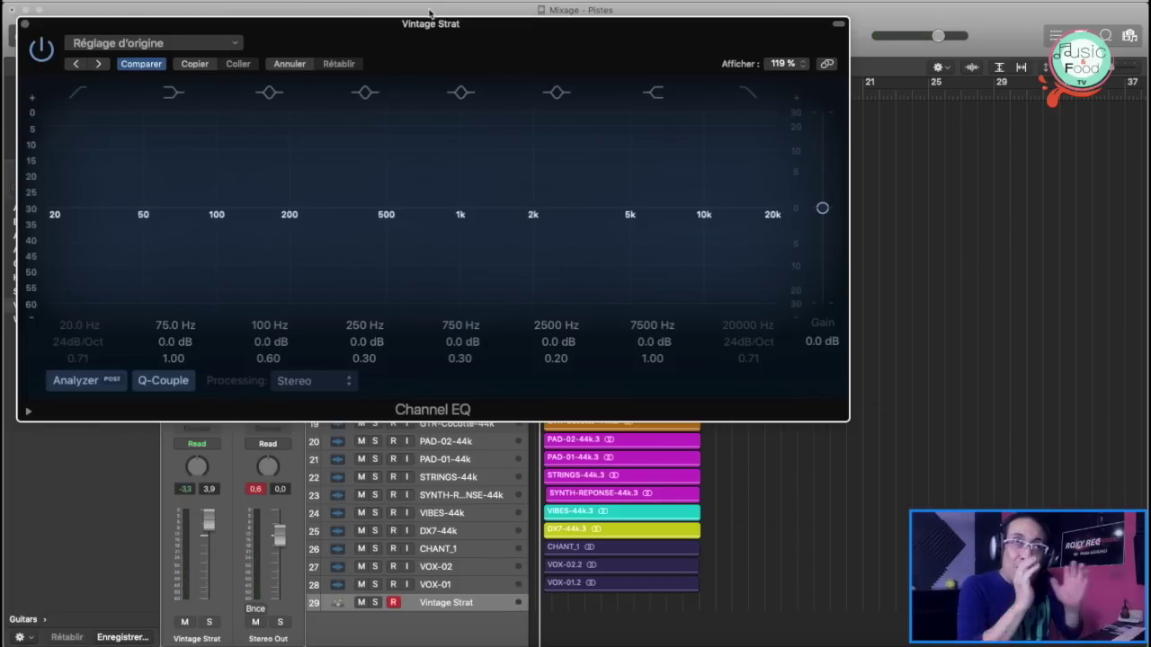
{"action": "key", "text": "super+w"}
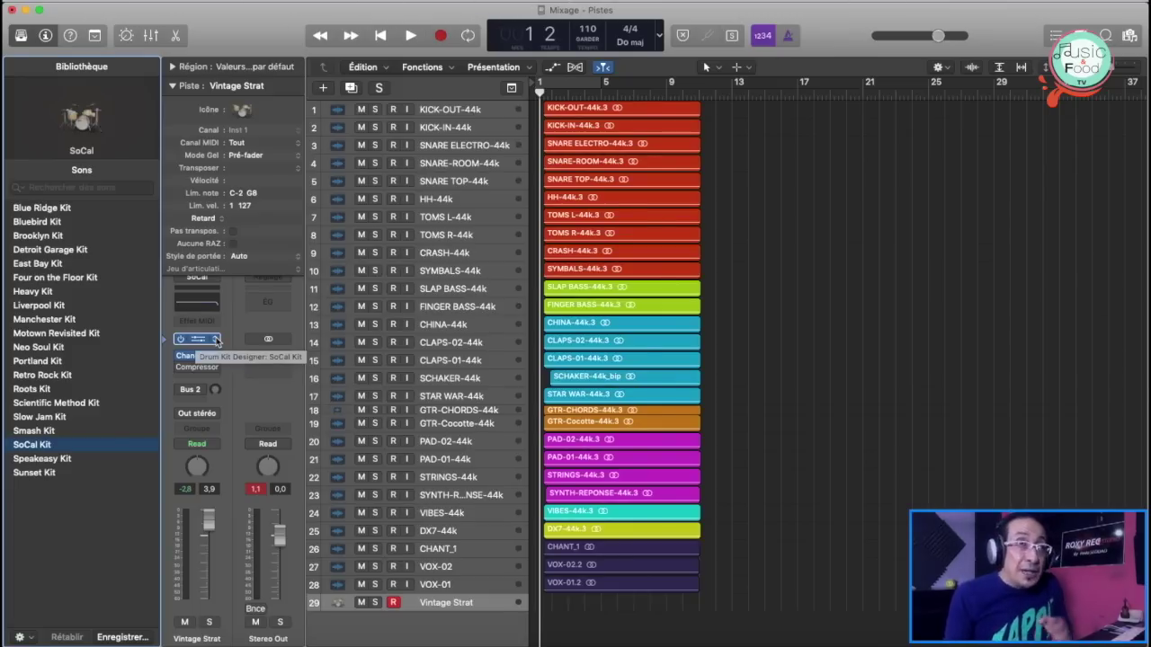
Step: Check the Channel EQ on the reloaded SoCal kit, close it and delete the instrument track
{"action": "left_click", "coordinate": [209, 312]}
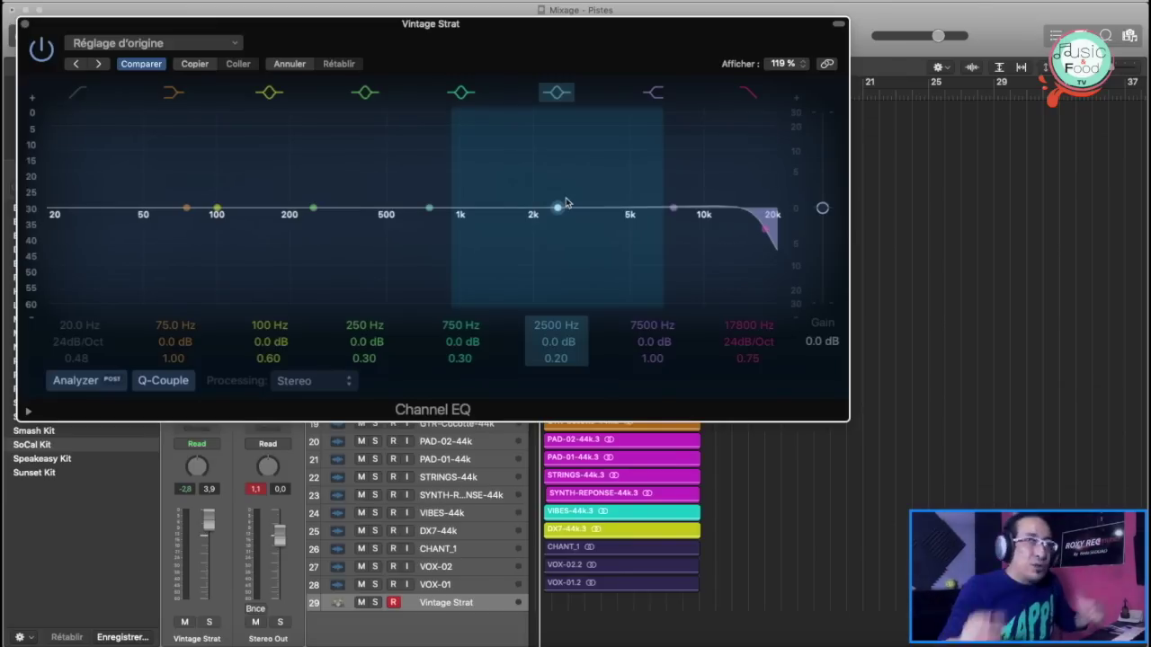
{"action": "left_click", "coordinate": [24, 23]}
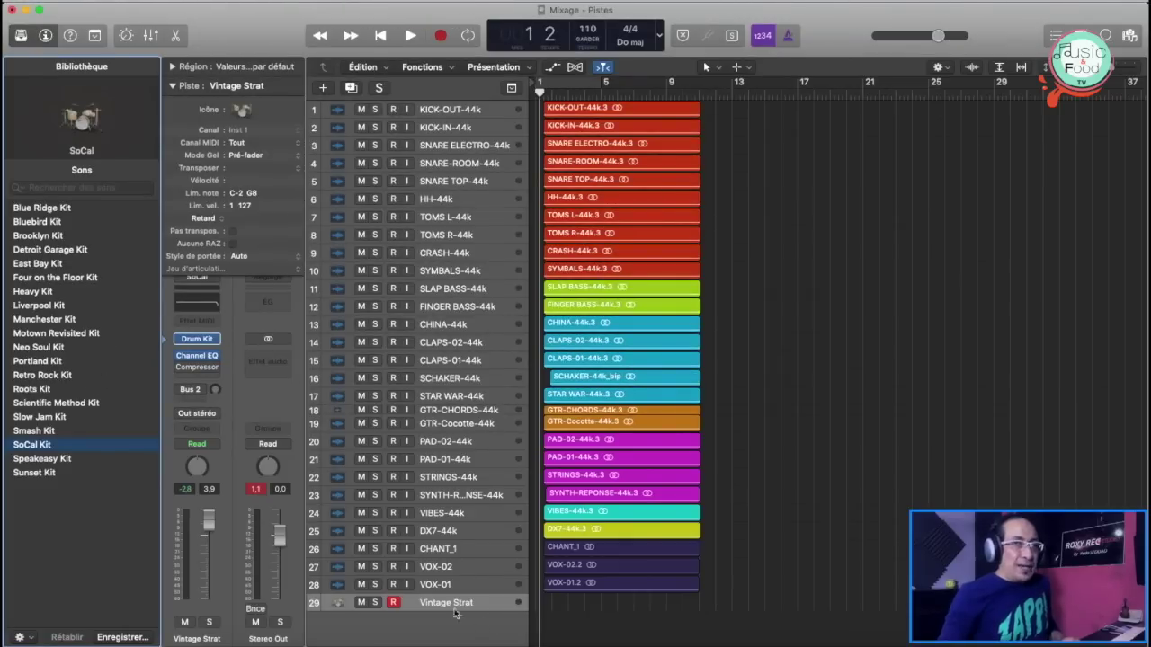
{"action": "key", "text": "super+BackSpace"}
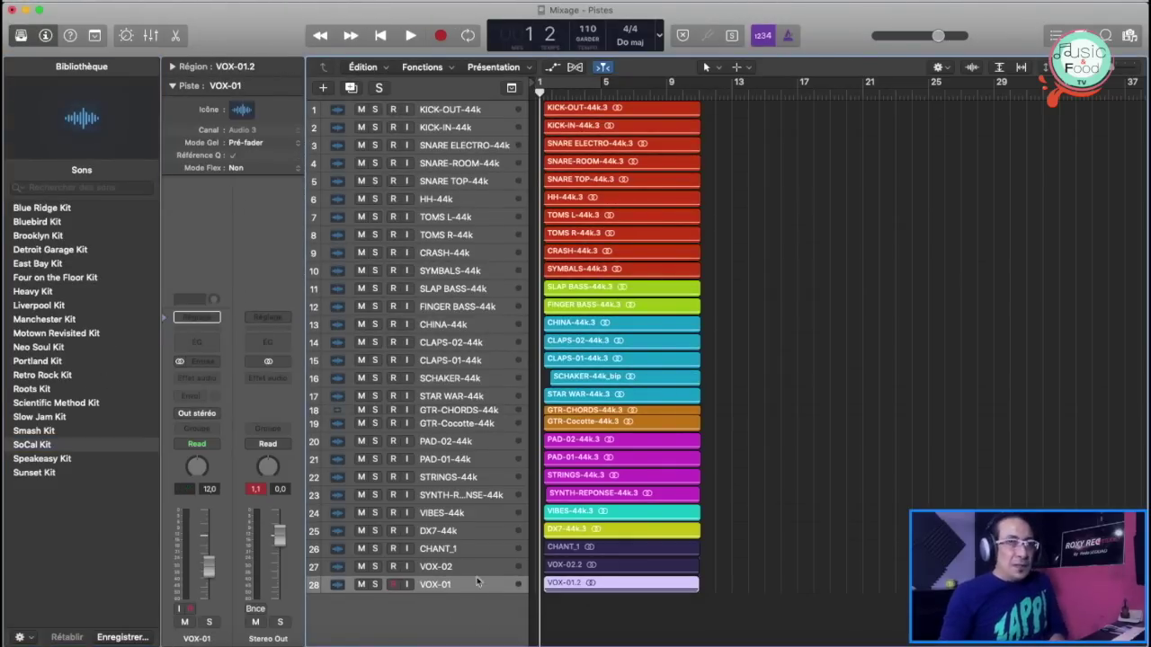
Step: Select the KICK-OUT-44k track and examine its channel strip in the mixer
{"action": "left_click", "coordinate": [483, 111]}
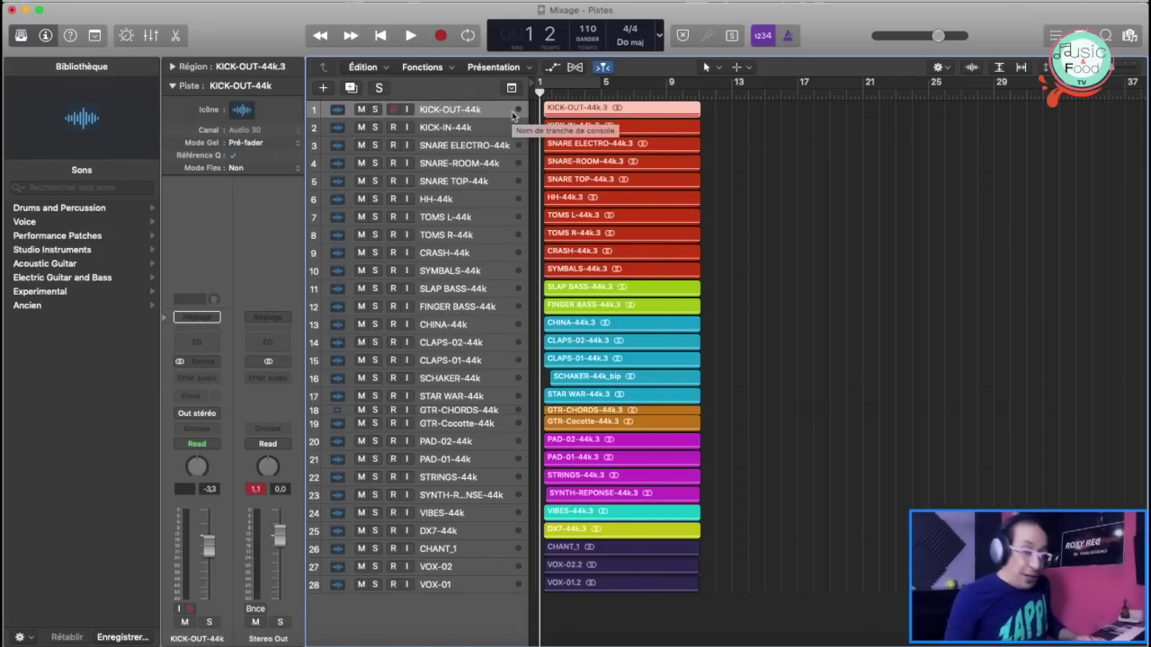
{"action": "key", "text": "cmd+2"}
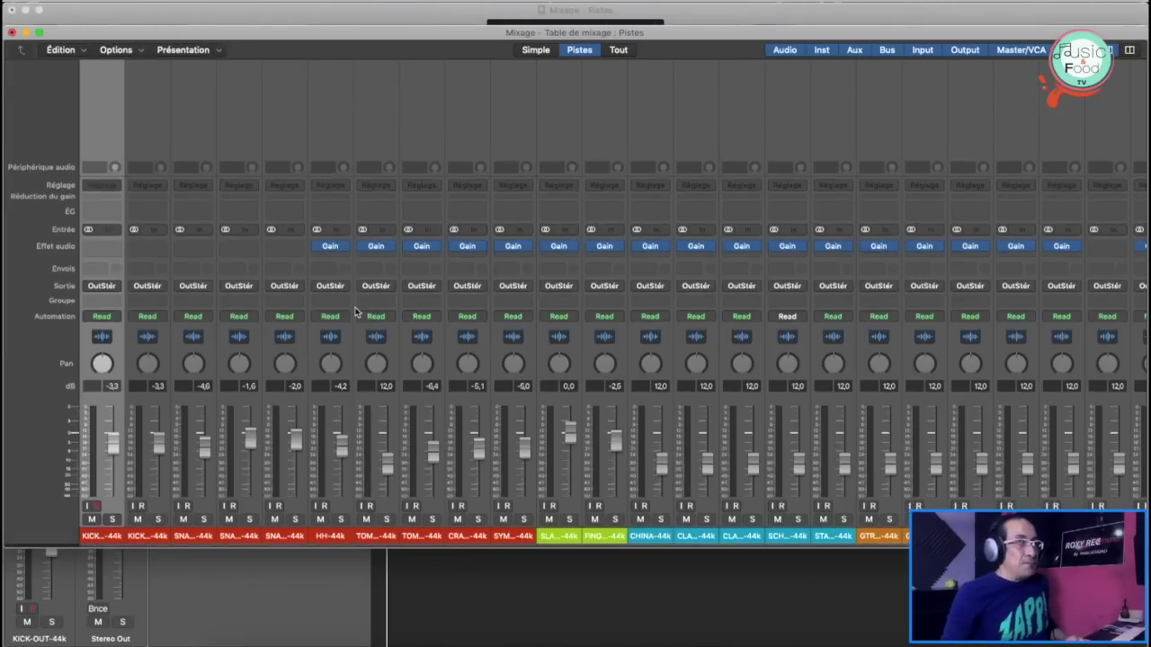
{"action": "left_click", "coordinate": [113, 521]}
{"action": "left_click", "coordinate": [113, 523]}
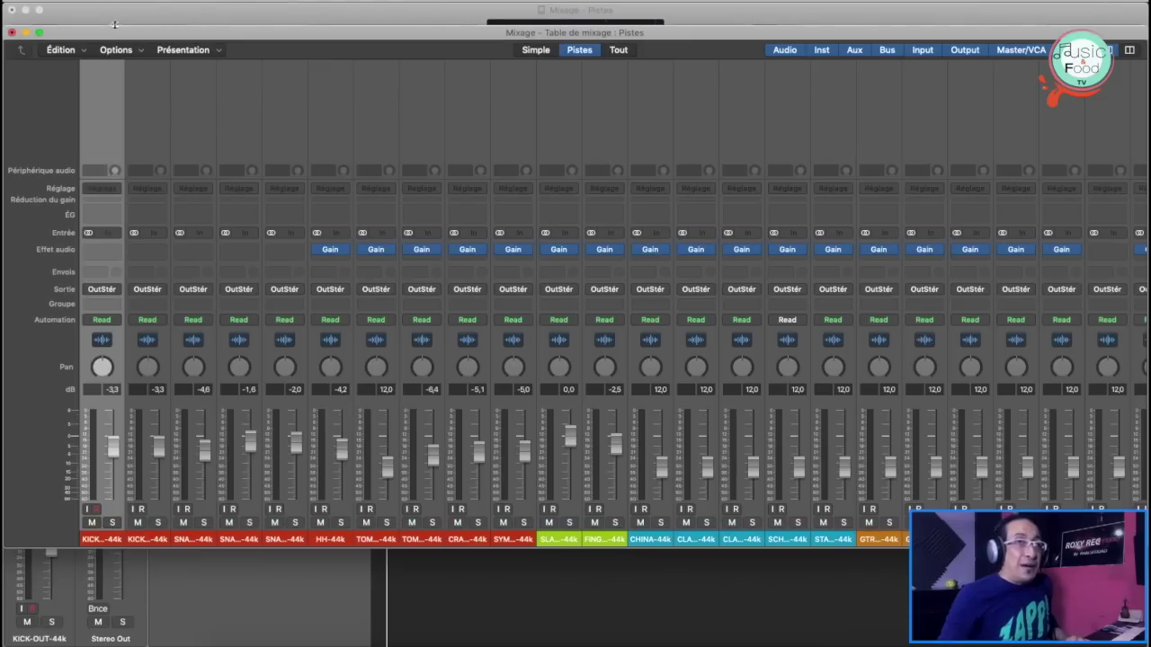
{"action": "left_click", "coordinate": [12, 33]}
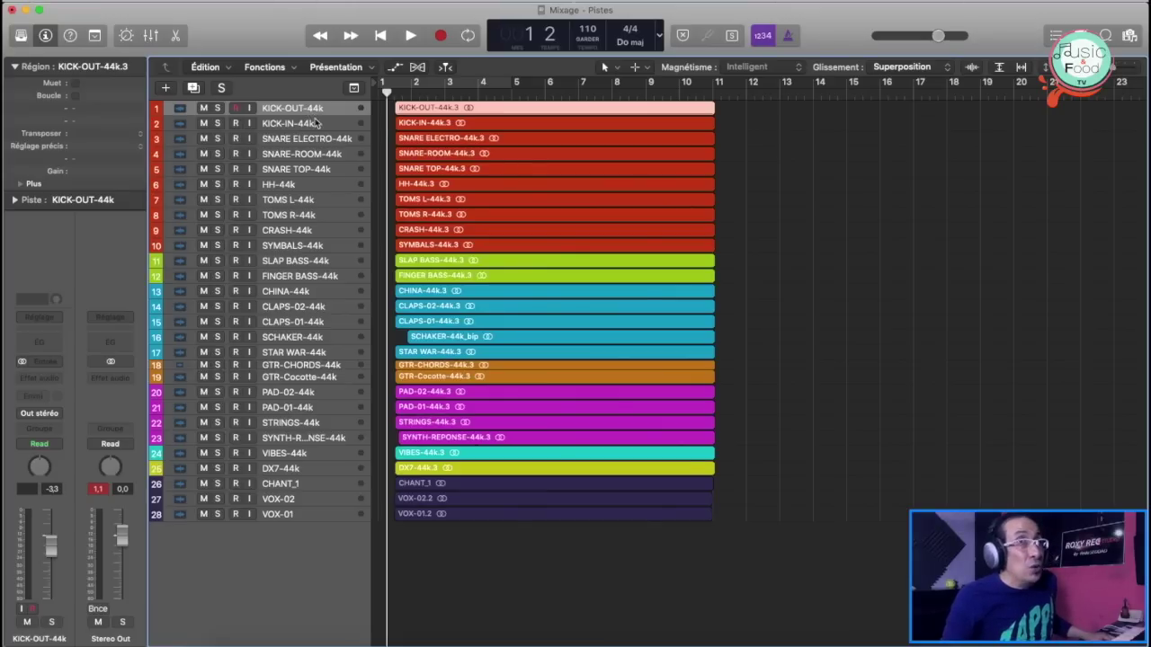
Step: Solo the KICK-OUT-44k track and place the playhead at bar 1, beat 4
{"action": "left_click", "coordinate": [310, 124]}
{"action": "left_click", "coordinate": [304, 109]}
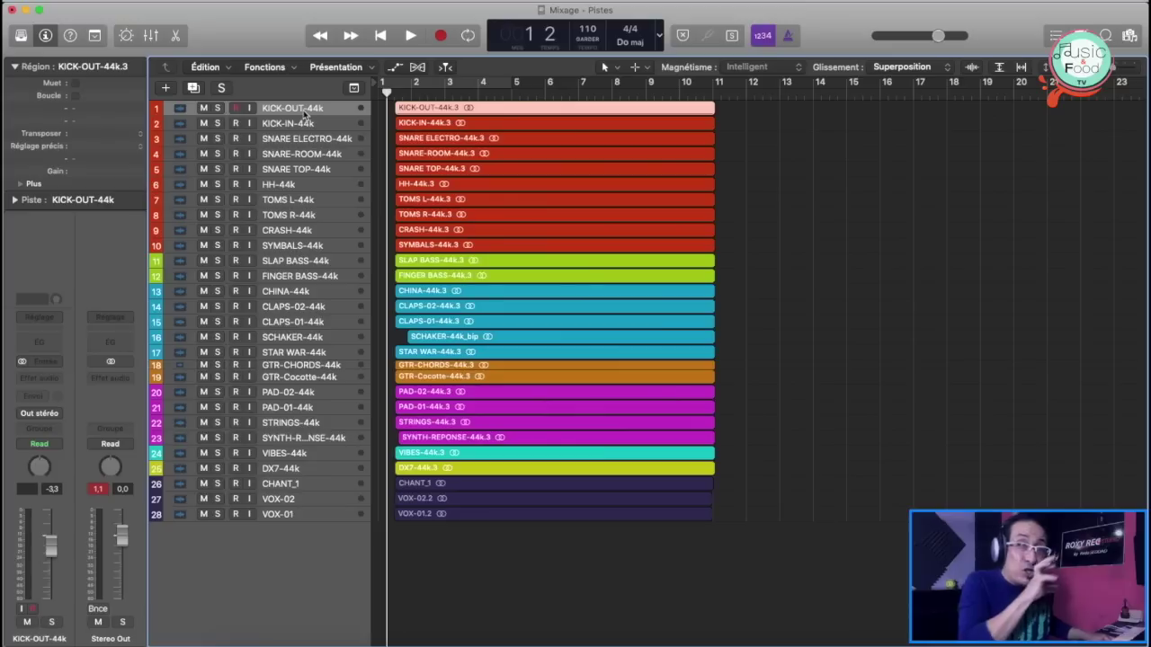
{"action": "left_click", "coordinate": [300, 125]}
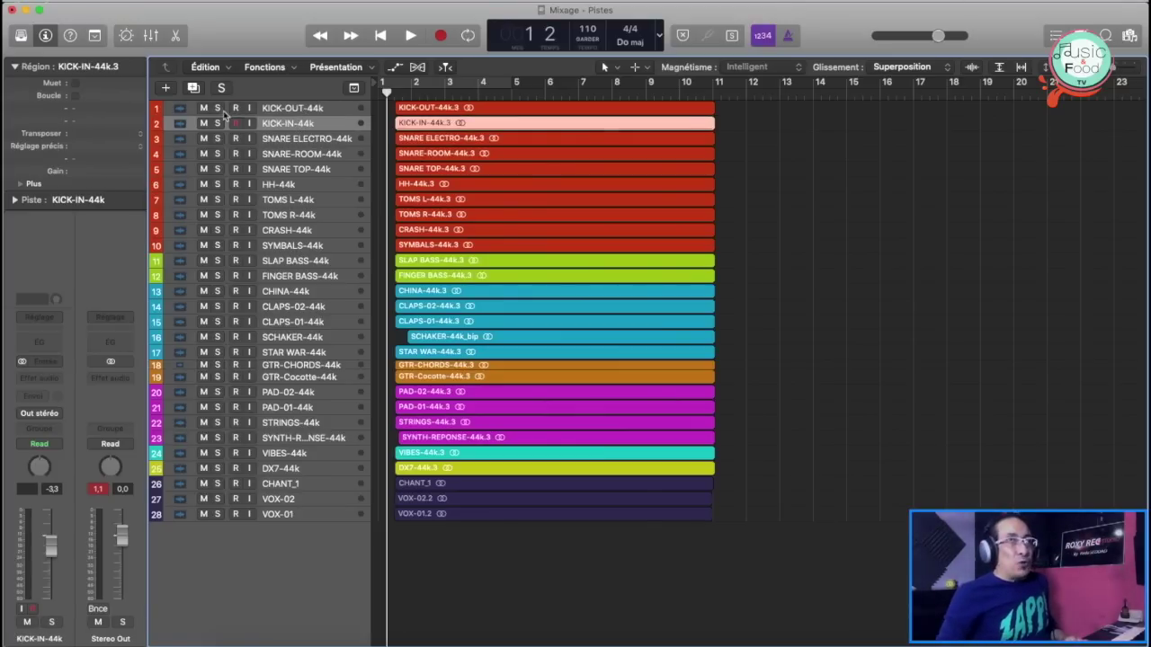
{"action": "left_click", "coordinate": [216, 109]}
{"action": "left_click", "coordinate": [331, 108]}
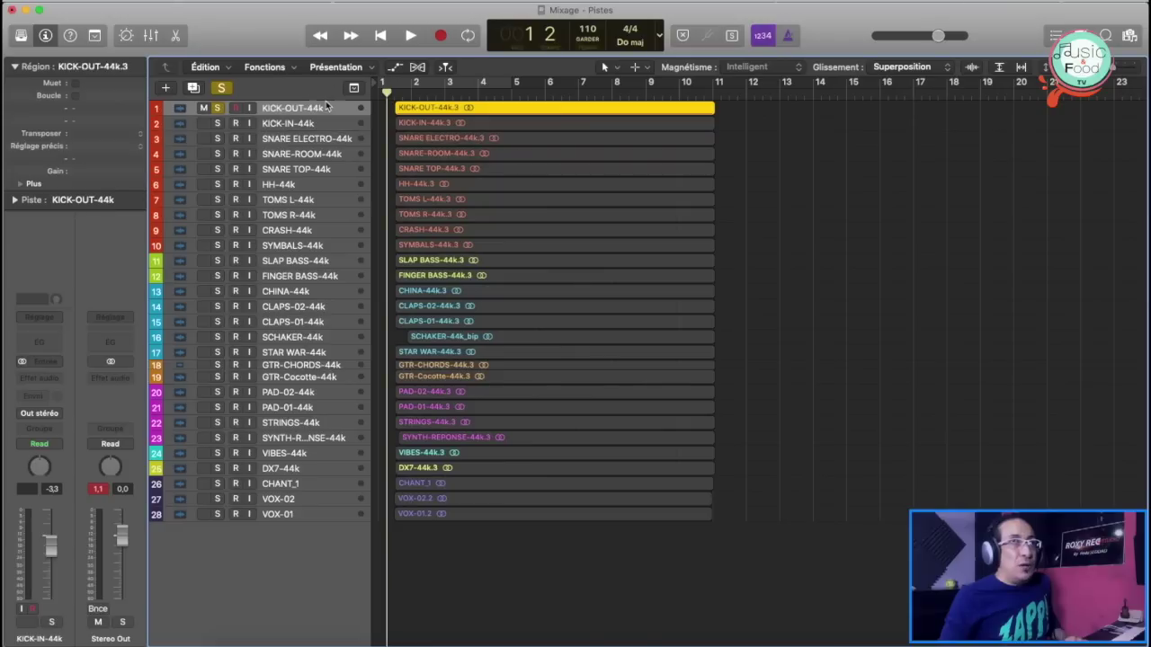
{"action": "left_click", "coordinate": [406, 93]}
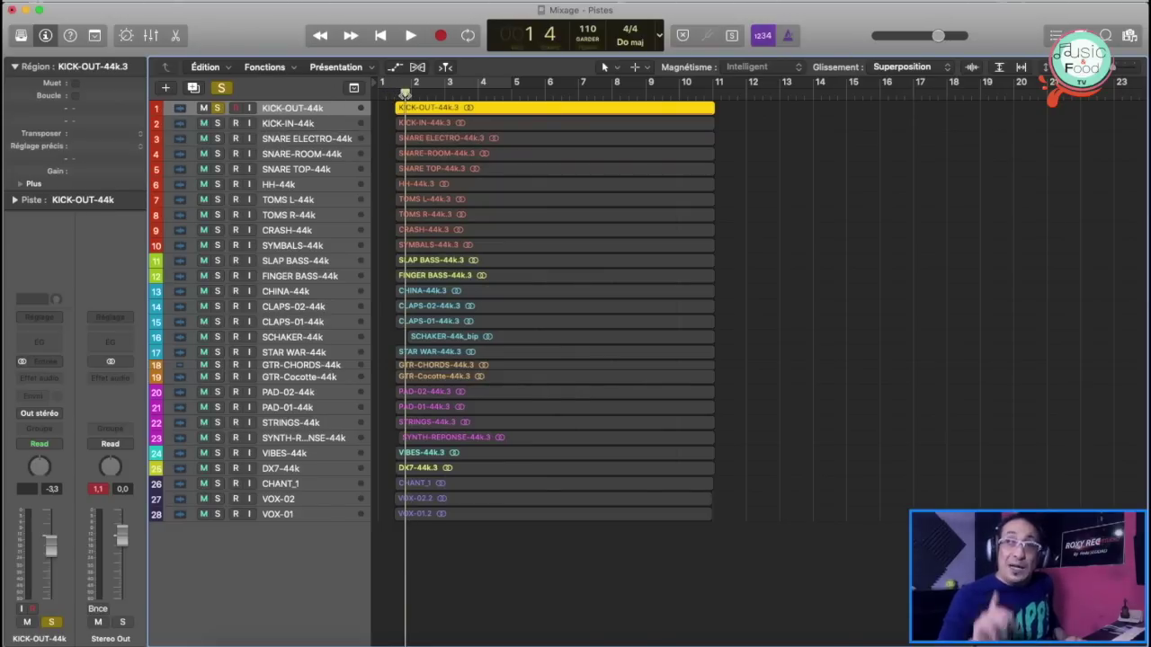
Step: Set an active cycle range over the kick tracks from bar 2 to about bar 4
{"action": "key", "text": "super+Down"}
{"action": "key", "text": "super+Down"}
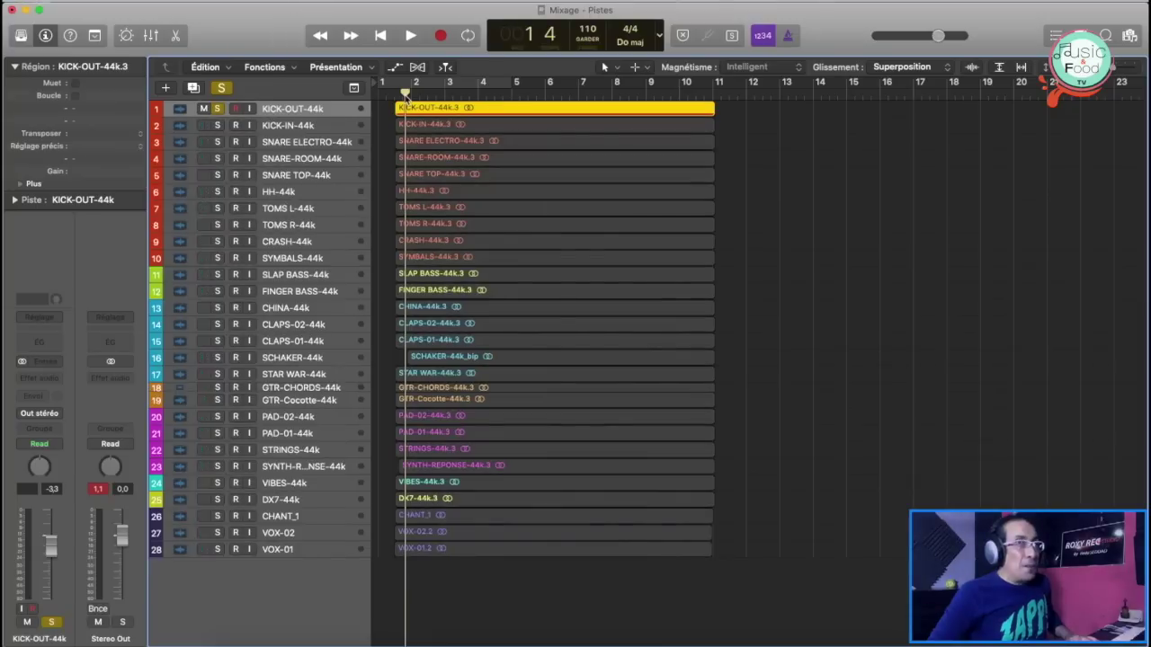
{"action": "key", "text": "super+Down"}
{"action": "key", "text": "super+Down"}
{"action": "key", "text": "super+Down"}
{"action": "key", "text": "super+Down"}
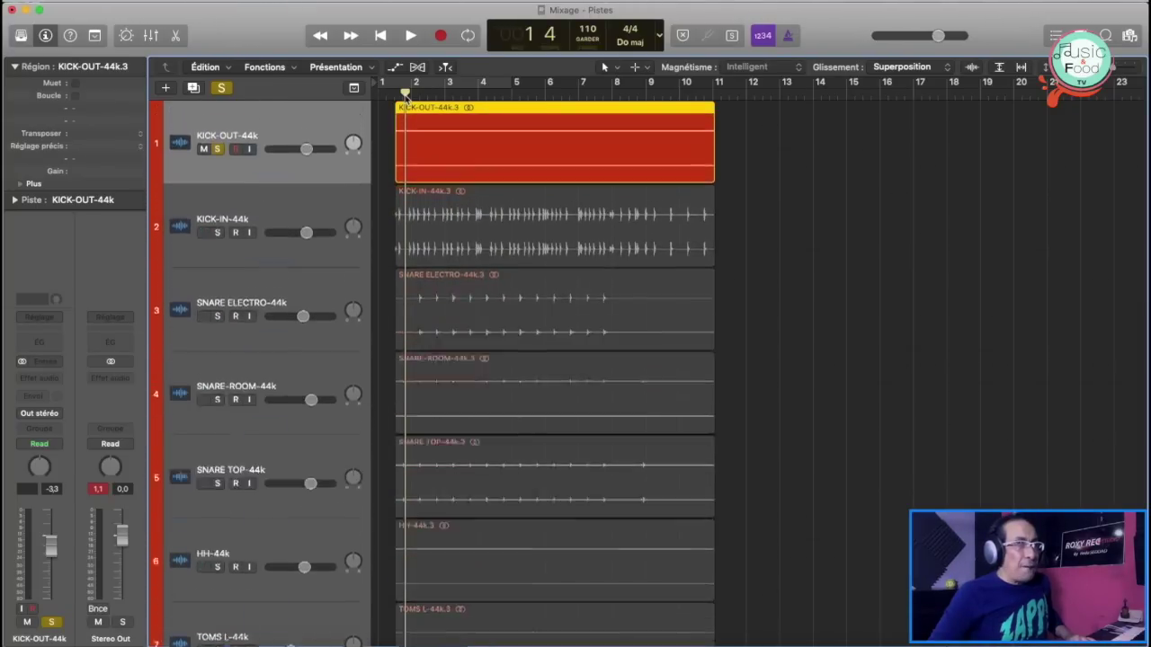
{"action": "key", "text": "super+Down"}
{"action": "key", "text": "super+Down"}
{"action": "key", "text": "super+Right"}
{"action": "key", "text": "super+Right"}
{"action": "key", "text": "super+Right"}
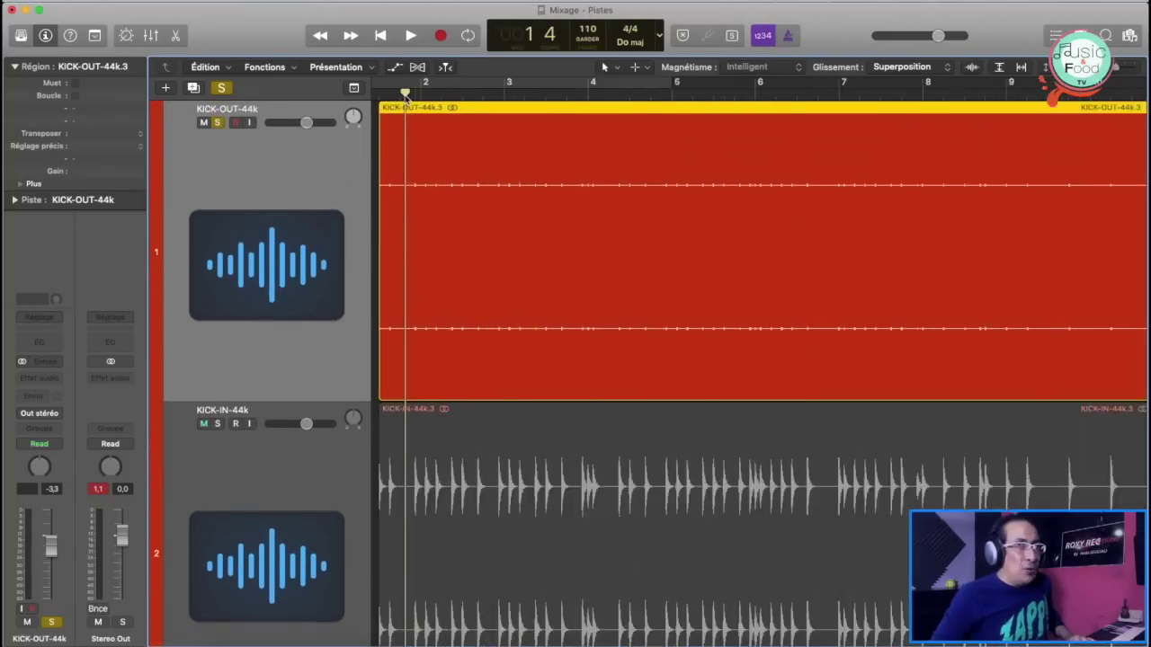
{"action": "left_click_drag", "start_coordinate": [435, 84], "coordinate": [655, 91]}
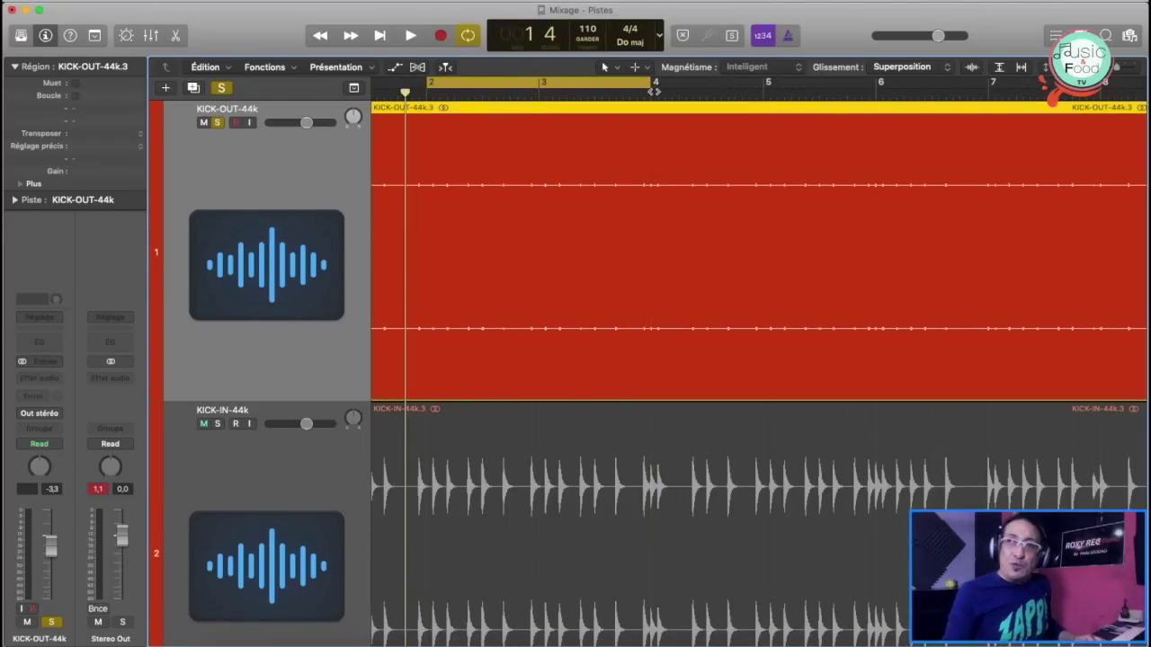
{"action": "key", "text": "z"}
Step: In the mixer, copy the HH-44k channel's Gain plug-in onto KICK-OUT-44k during playback, and move the mixer window clear of the transport
{"action": "key", "text": "x"}
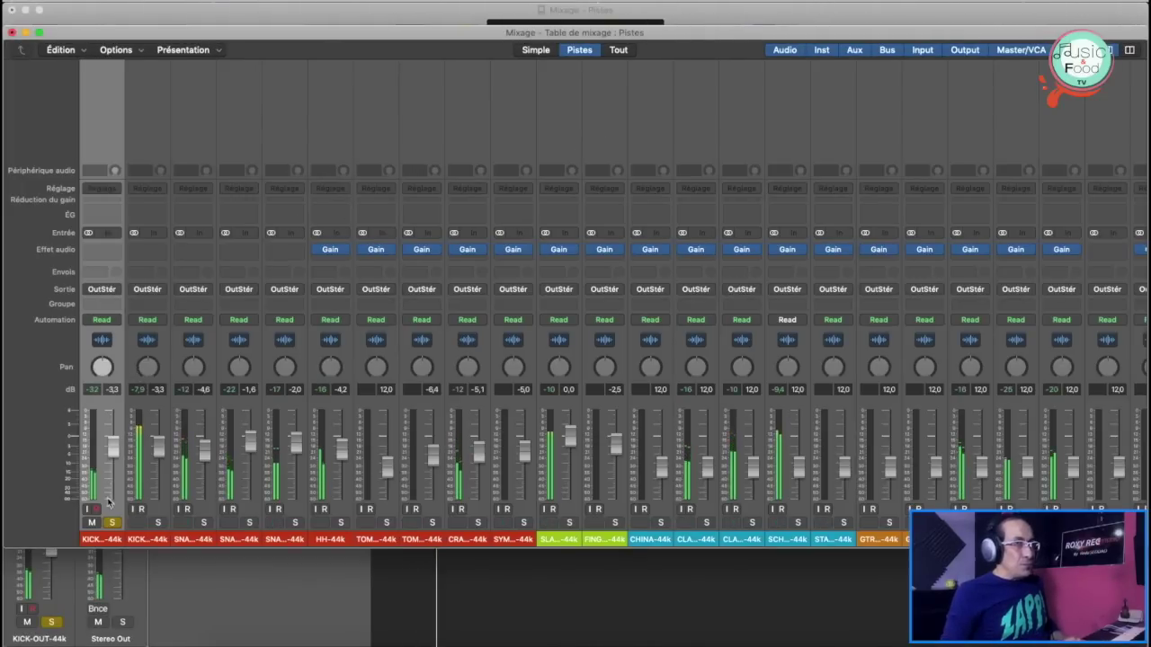
{"action": "mouse_move", "coordinate": [333, 253]}
{"action": "left_click_drag", "start_coordinate": [333, 253], "coordinate": [112, 252]}
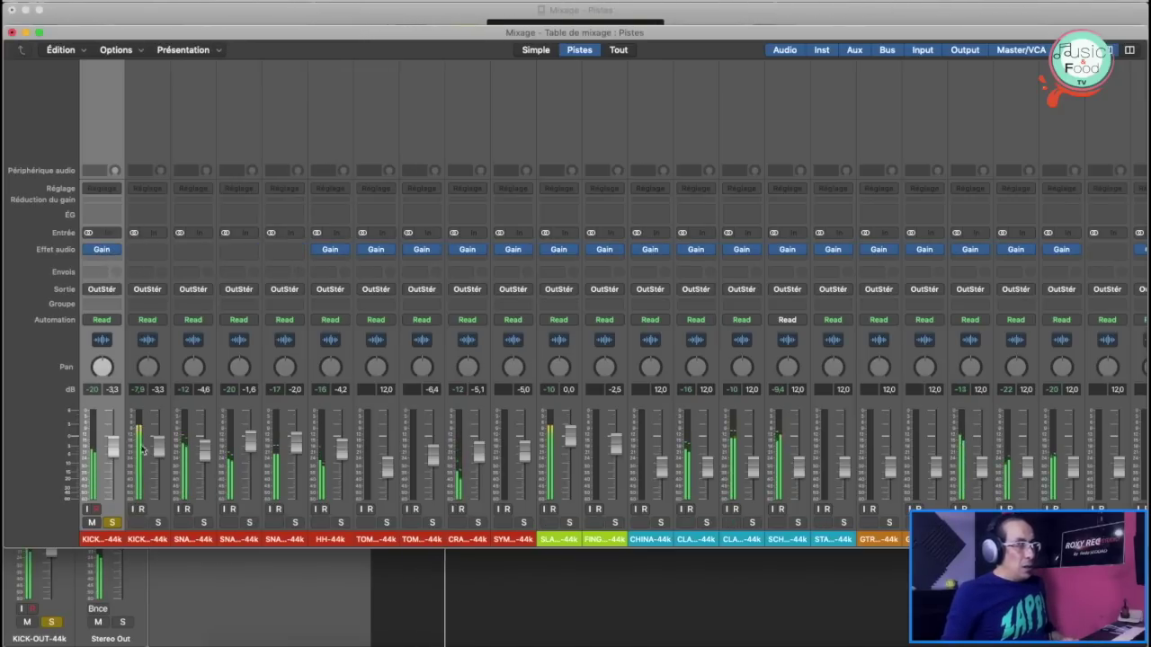
{"action": "left_click_drag", "start_coordinate": [159, 33], "coordinate": [177, 108]}
{"action": "key", "text": "space"}
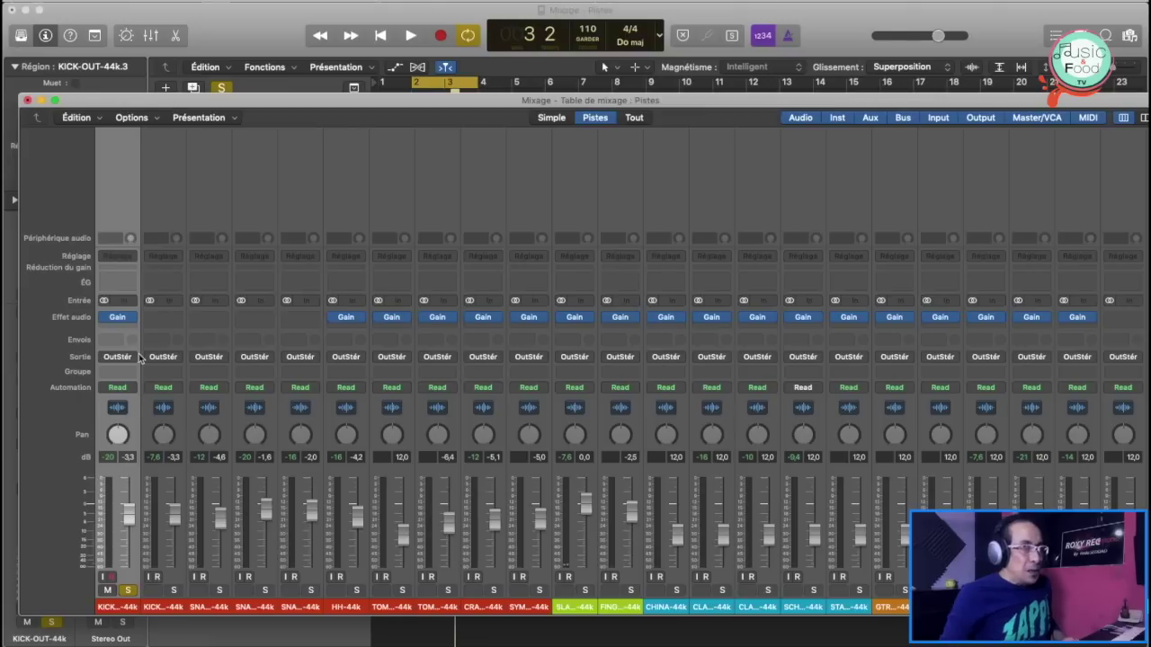
Step: Set the Gain plug-in on KICK-OUT-44k to +17.5 dB, audition the looped kick and close the plug-in
{"action": "left_click", "coordinate": [126, 318]}
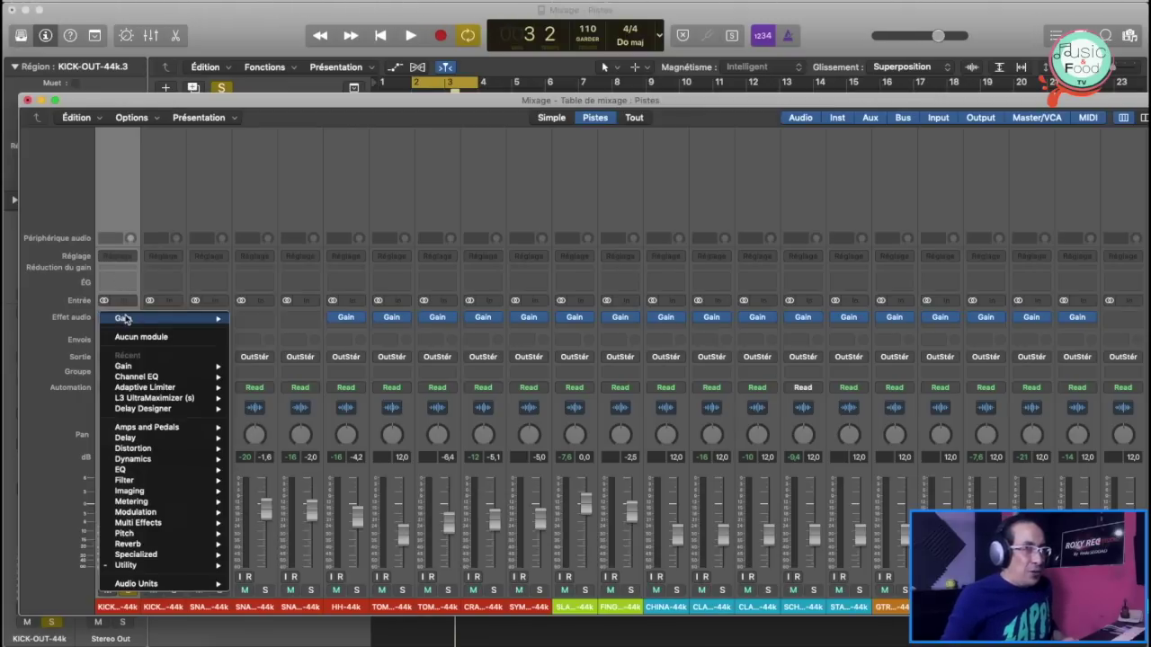
{"action": "left_click", "coordinate": [124, 319]}
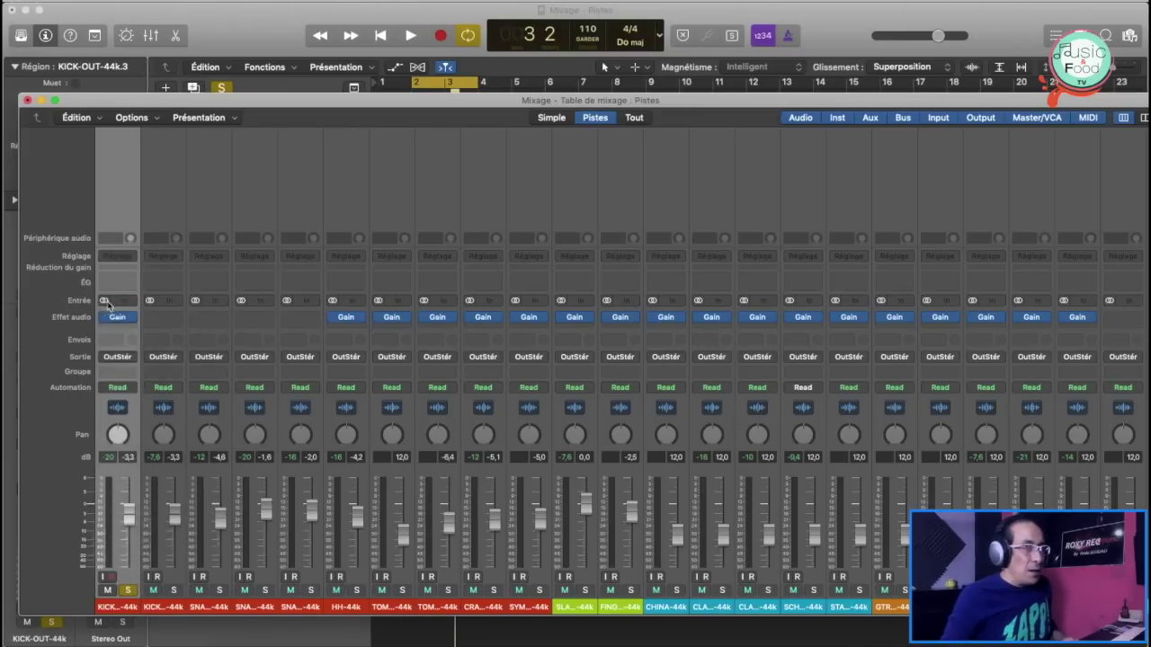
{"action": "left_click_drag", "start_coordinate": [56, 140], "coordinate": [56, 139]}
{"action": "key", "text": "space"}
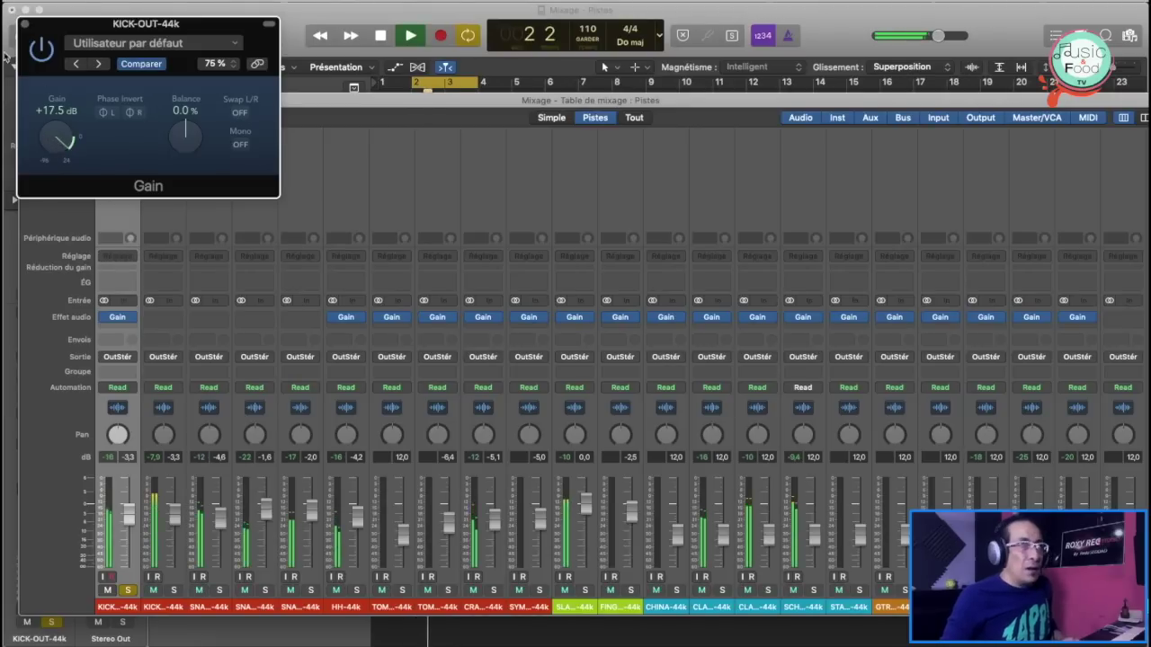
{"action": "left_click", "coordinate": [24, 23]}
{"action": "key", "text": "space"}
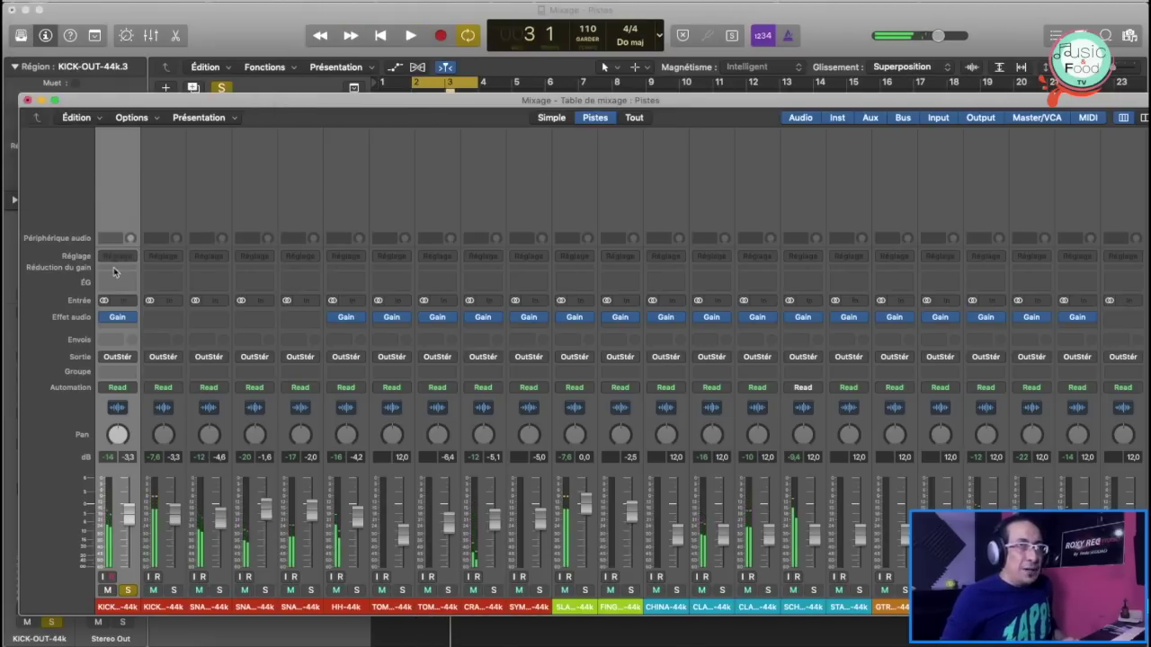
Step: Add a Channel EQ to the KICK-OUT-44k channel and close its plug-in window
{"action": "left_click", "coordinate": [126, 283]}
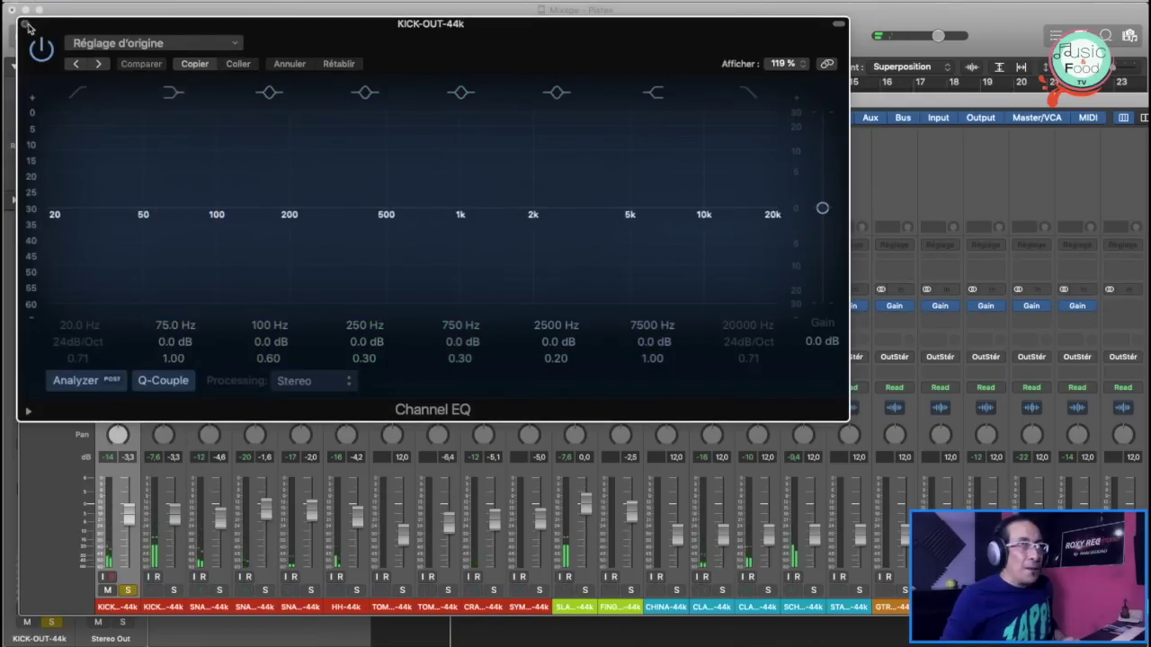
{"action": "left_click", "coordinate": [22, 20]}
Step: Insert the stereo L3 UltraMaximizer on the Stereo Out channel
{"action": "scroll", "coordinate": [356, 247], "scroll_direction": "right", "scroll_amount": 6}
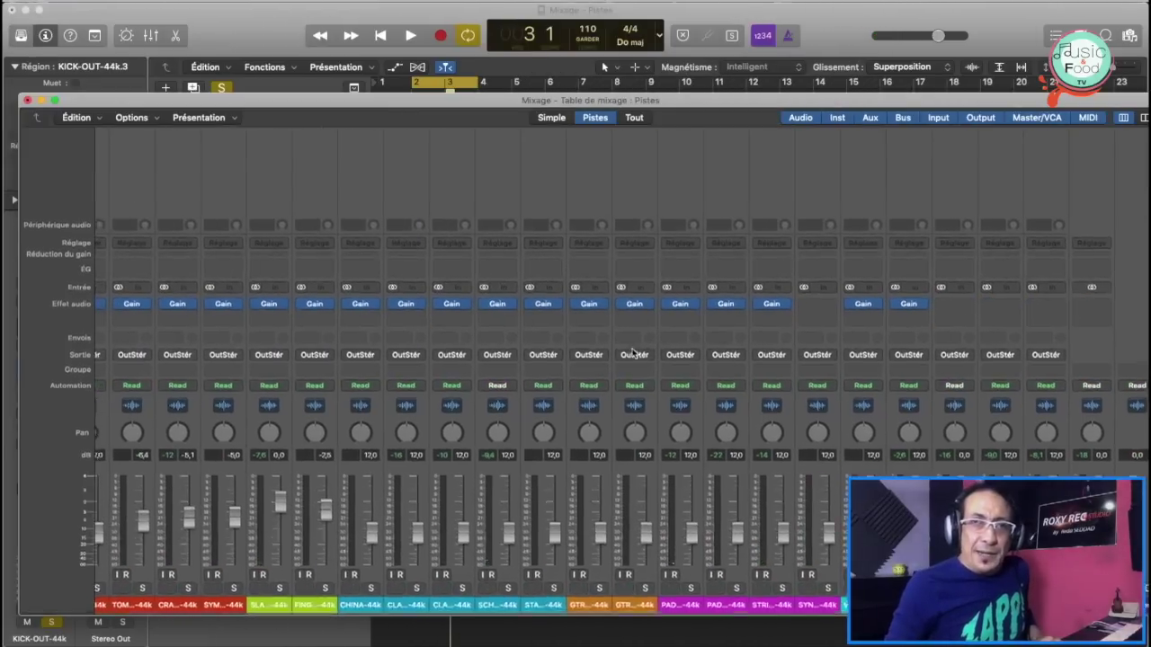
{"action": "left_click", "coordinate": [1108, 310]}
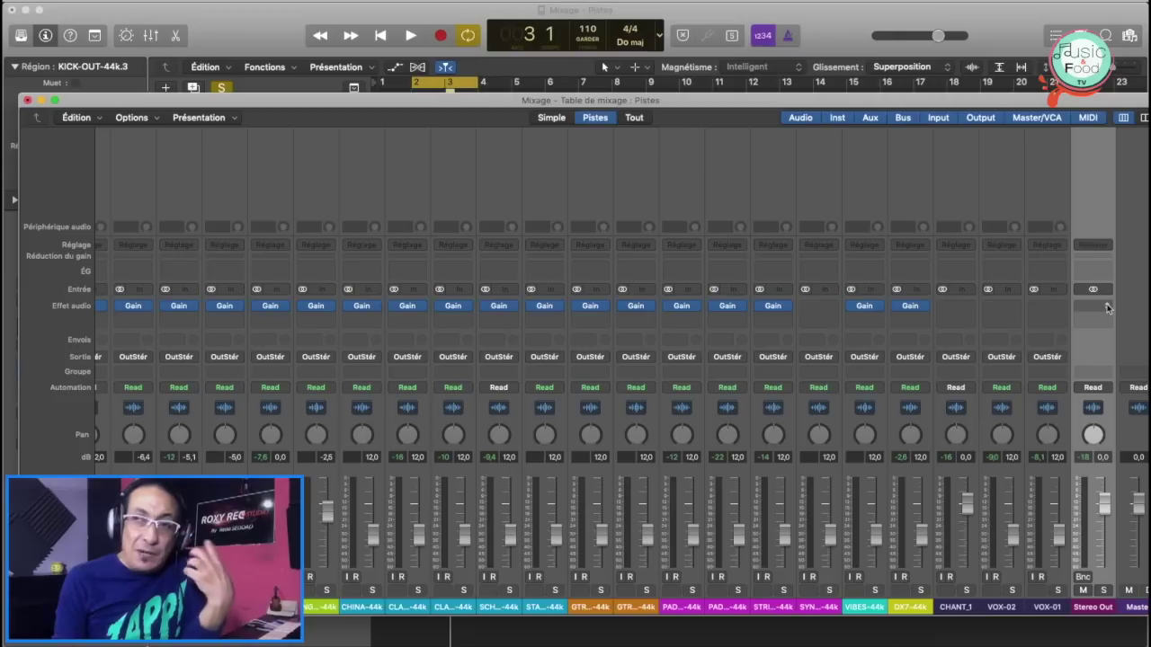
{"action": "left_click", "coordinate": [1107, 307]}
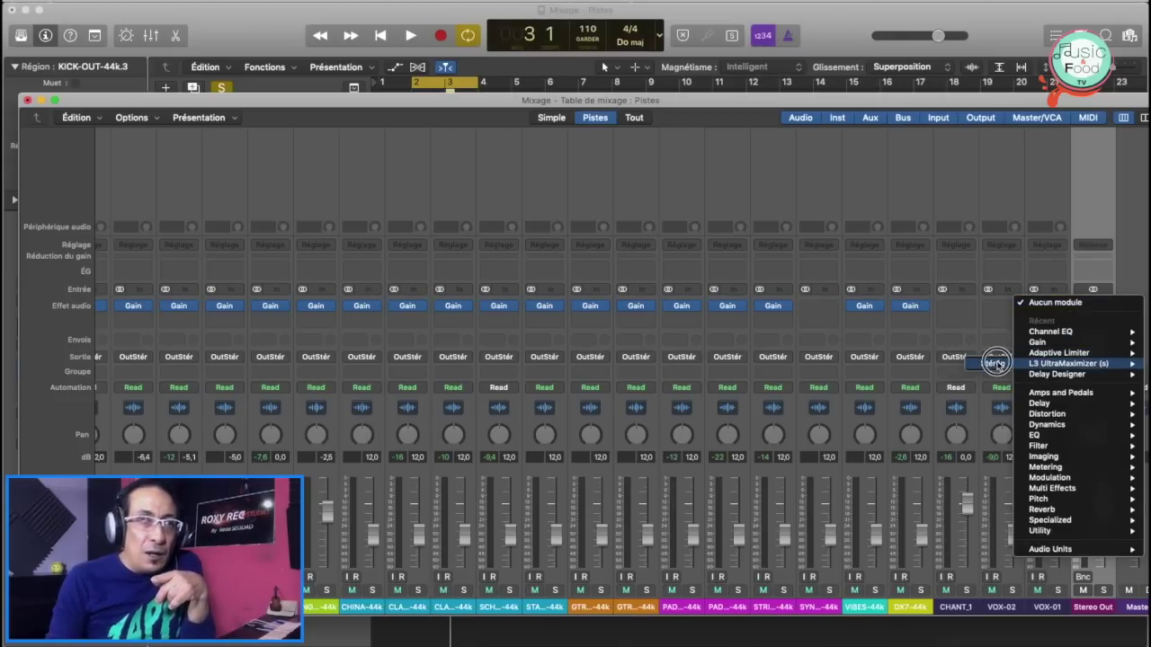
{"action": "left_click", "coordinate": [995, 364]}
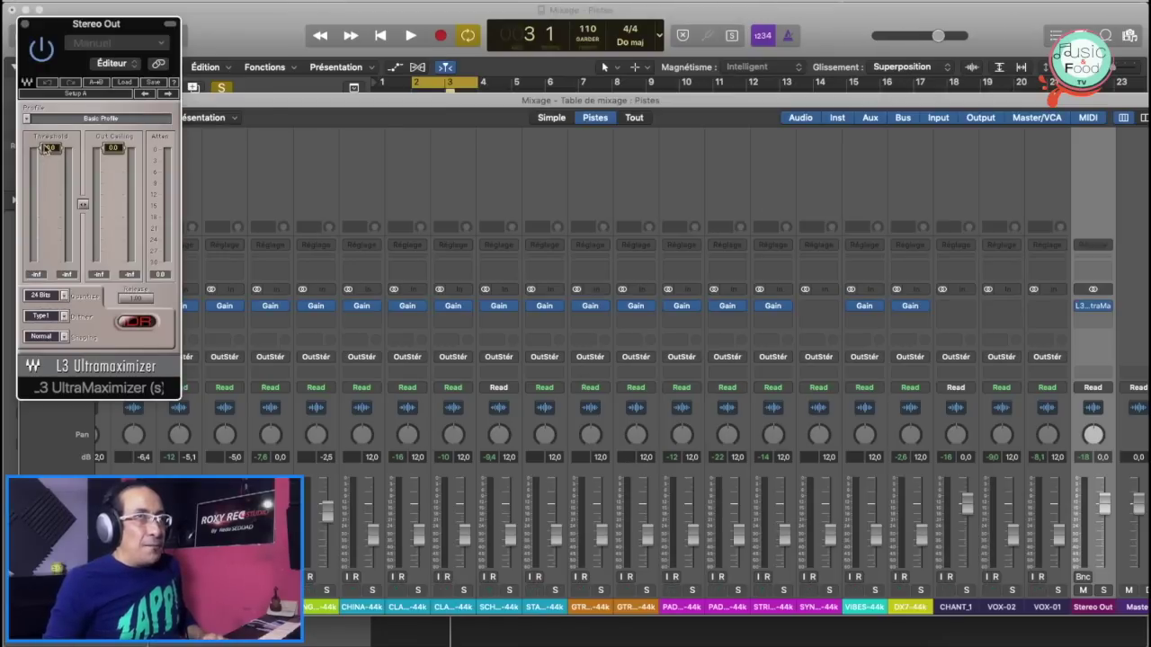
Step: Lower the L3 UltraMaximizer threshold on Stereo Out during loop playback, close the plug-in and stop playback
{"action": "left_click_drag", "start_coordinate": [51, 147], "coordinate": [46, 155]}
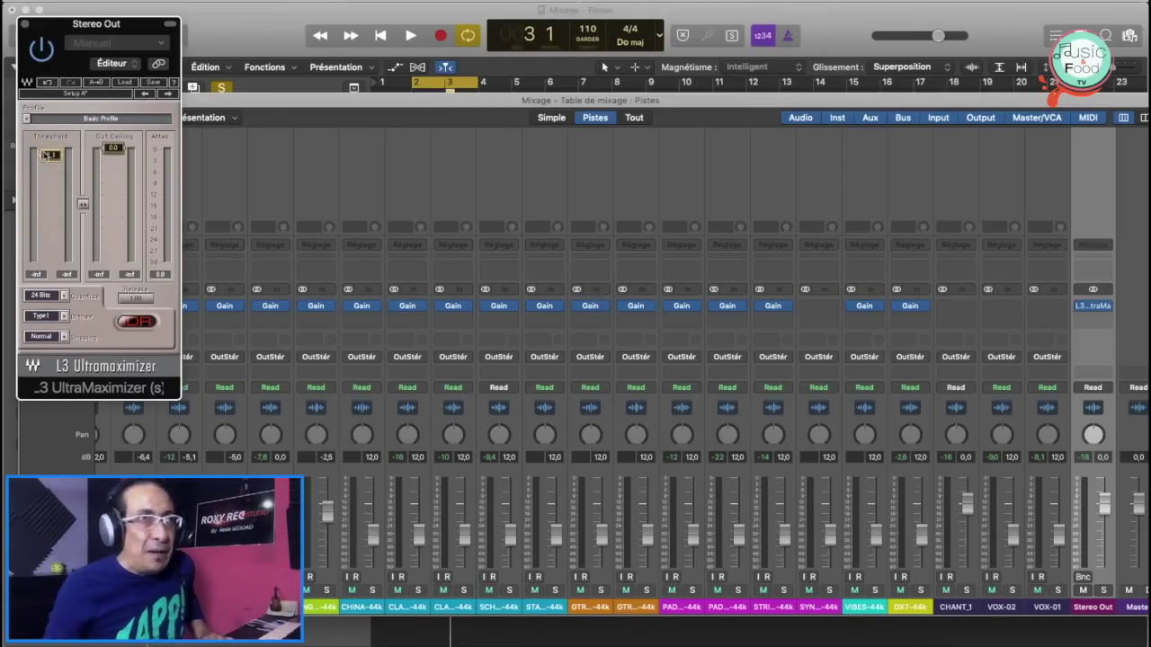
{"action": "key", "text": "space"}
{"action": "left_click_drag", "start_coordinate": [46, 155], "coordinate": [49, 179]}
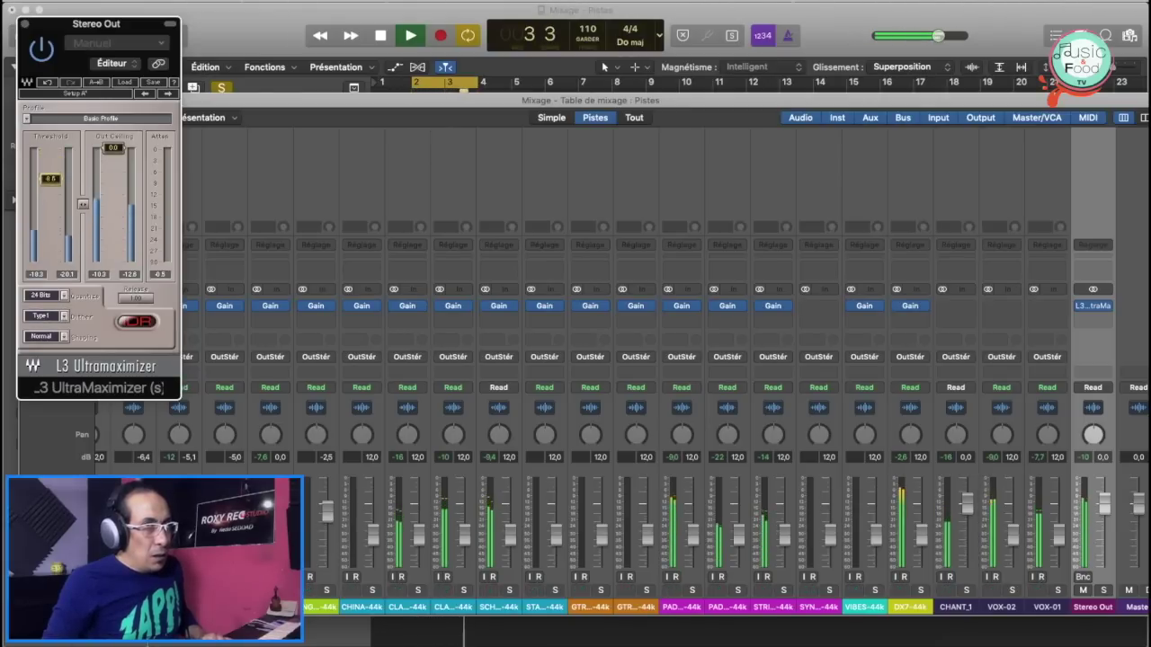
{"action": "left_click", "coordinate": [25, 23]}
{"action": "key", "text": "space"}
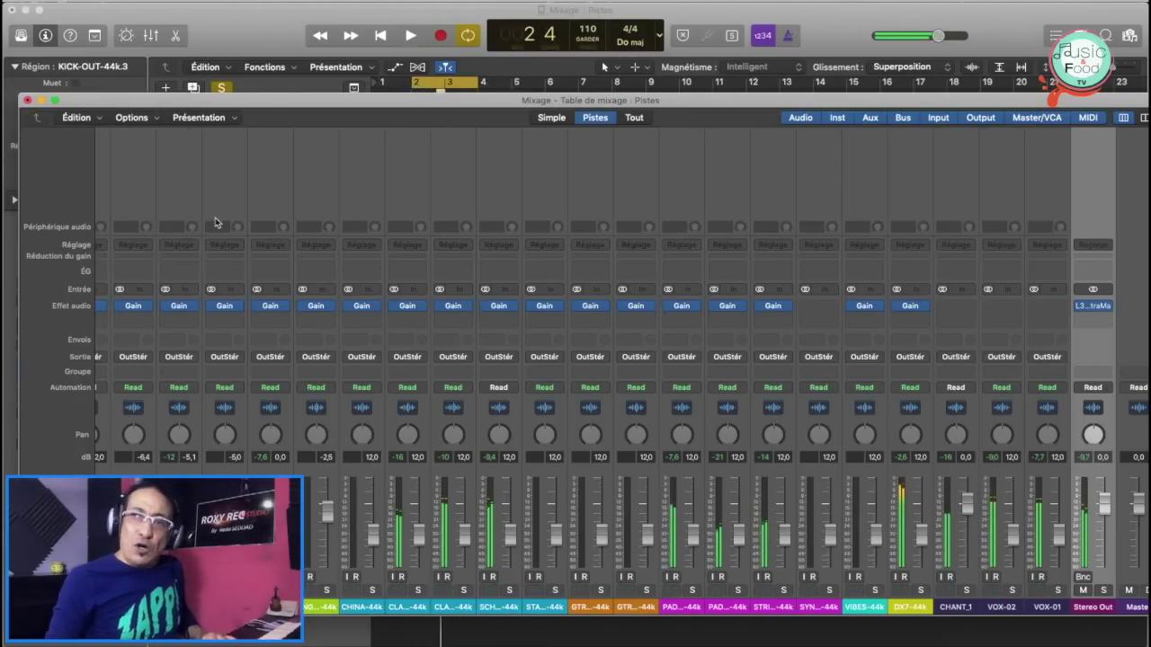
Step: In the KICK-OUT-44k Channel EQ, enable a low cut at 50 Hz and a high cut at 3050 Hz during playback
{"action": "scroll", "coordinate": [339, 263], "scroll_direction": "left", "scroll_amount": 8}
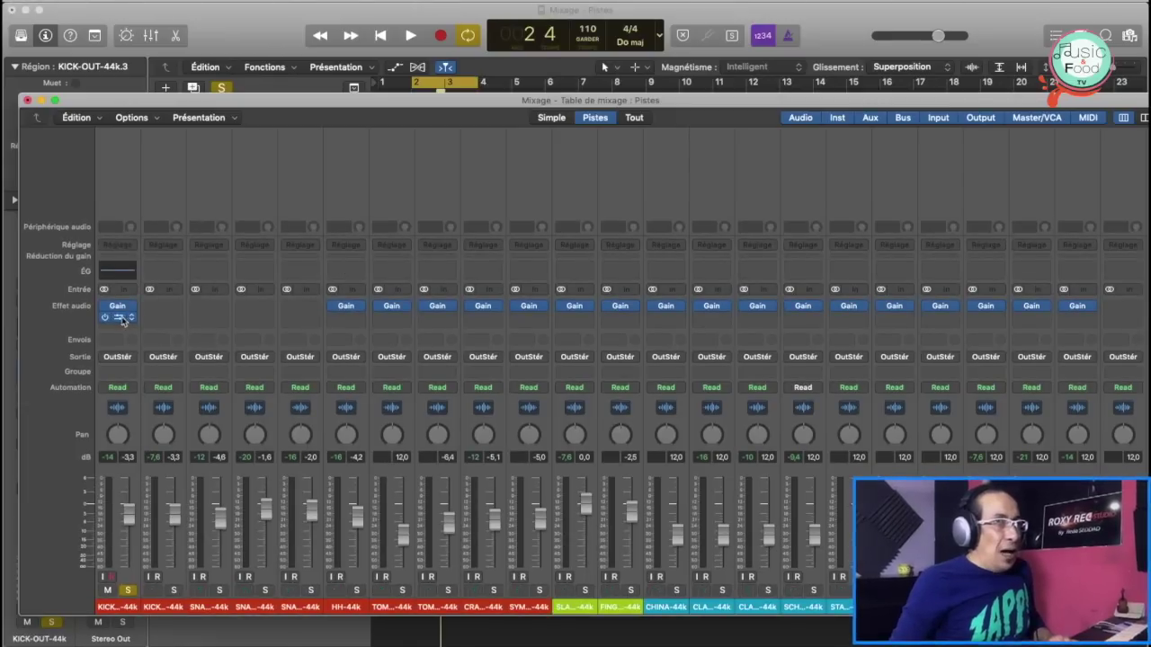
{"action": "left_click", "coordinate": [117, 274]}
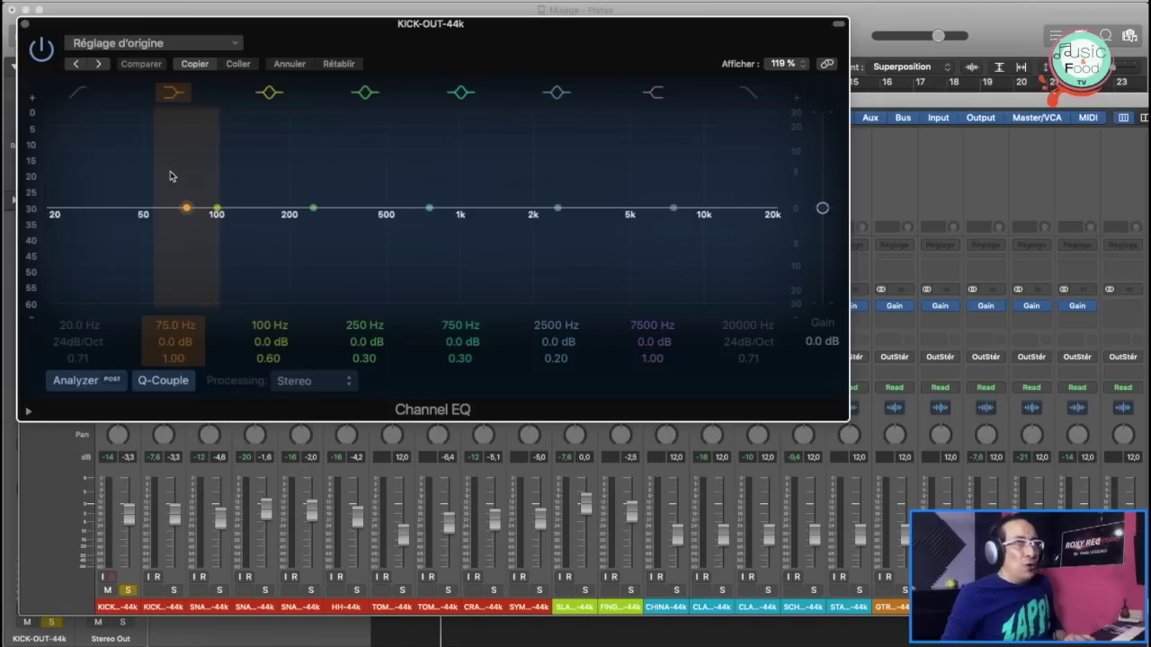
{"action": "key", "text": "space"}
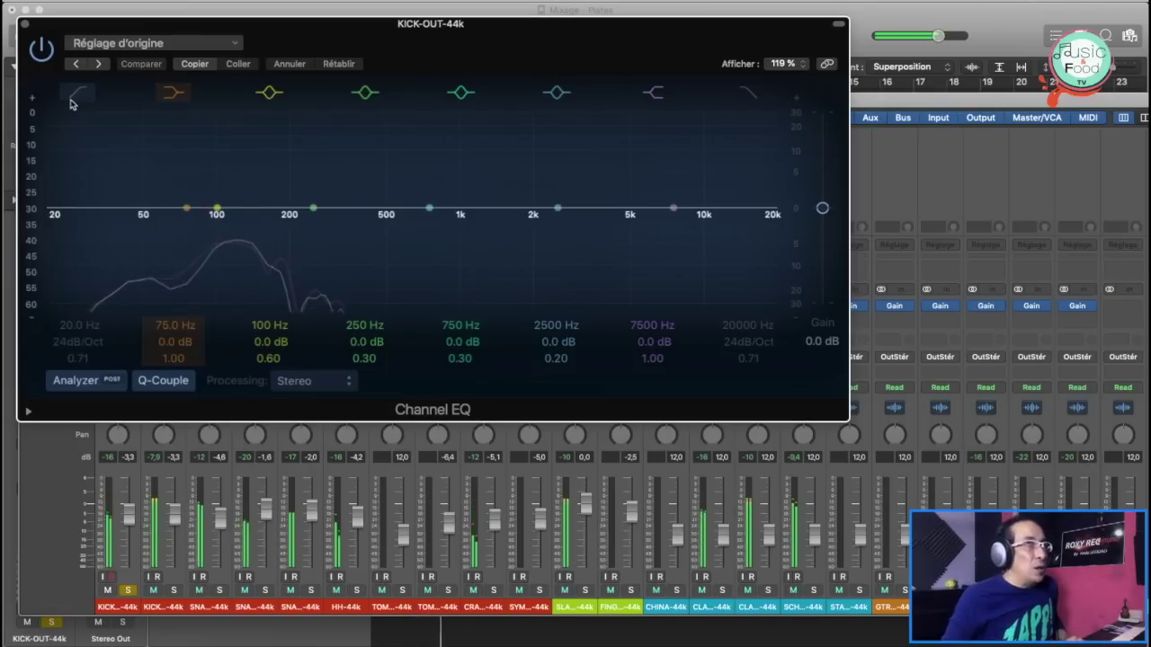
{"action": "left_click", "coordinate": [73, 97]}
{"action": "left_click_drag", "start_coordinate": [55, 220], "coordinate": [144, 234]}
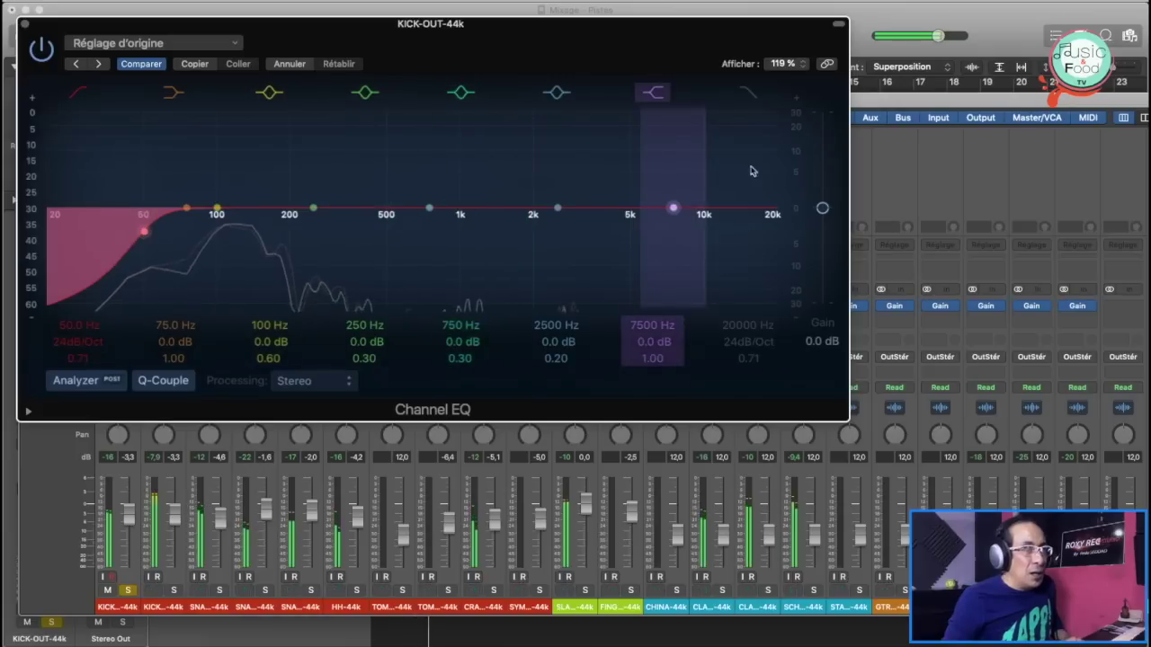
{"action": "left_click", "coordinate": [767, 226]}
{"action": "left_click_drag", "start_coordinate": [767, 226], "coordinate": [547, 226]}
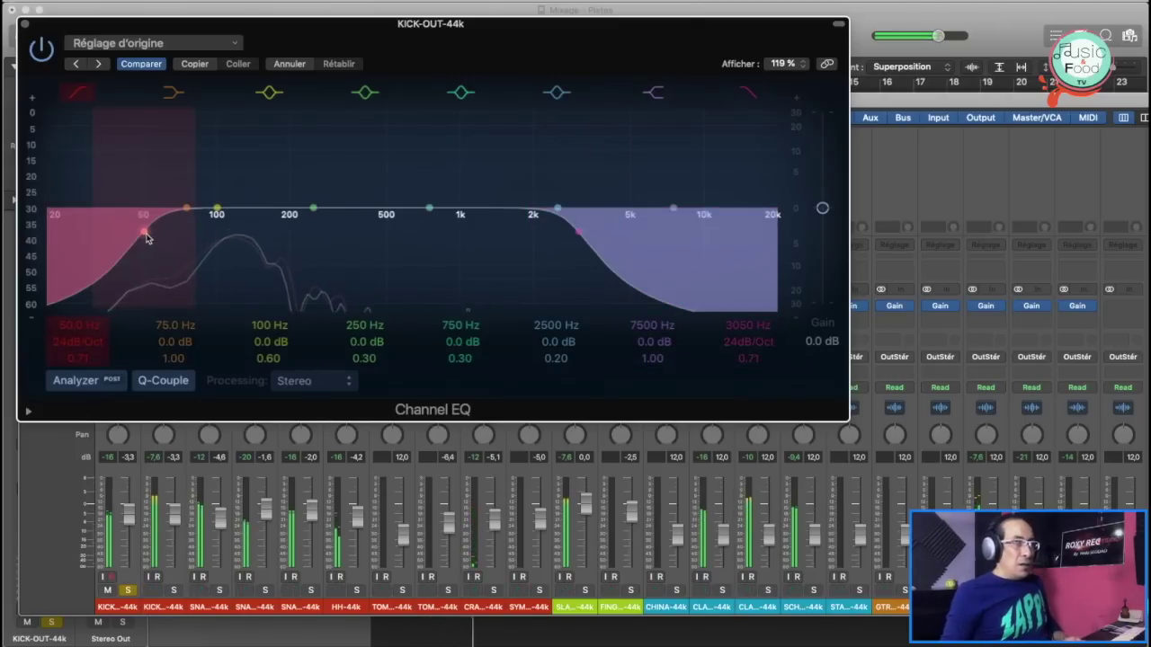
{"action": "left_click", "coordinate": [24, 26]}
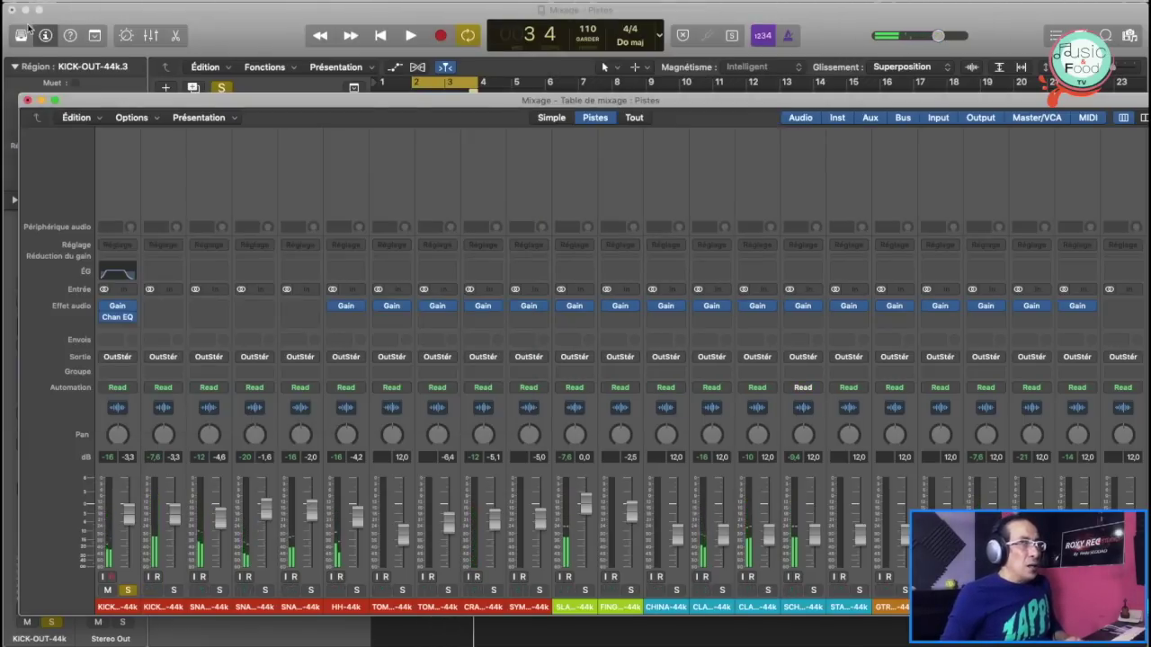
Step: In the KICK-OUT-44k Channel EQ, boost 102 Hz by +1.5 dB with Q 4.80 and disable the 250 Hz band
{"action": "left_click", "coordinate": [124, 279]}
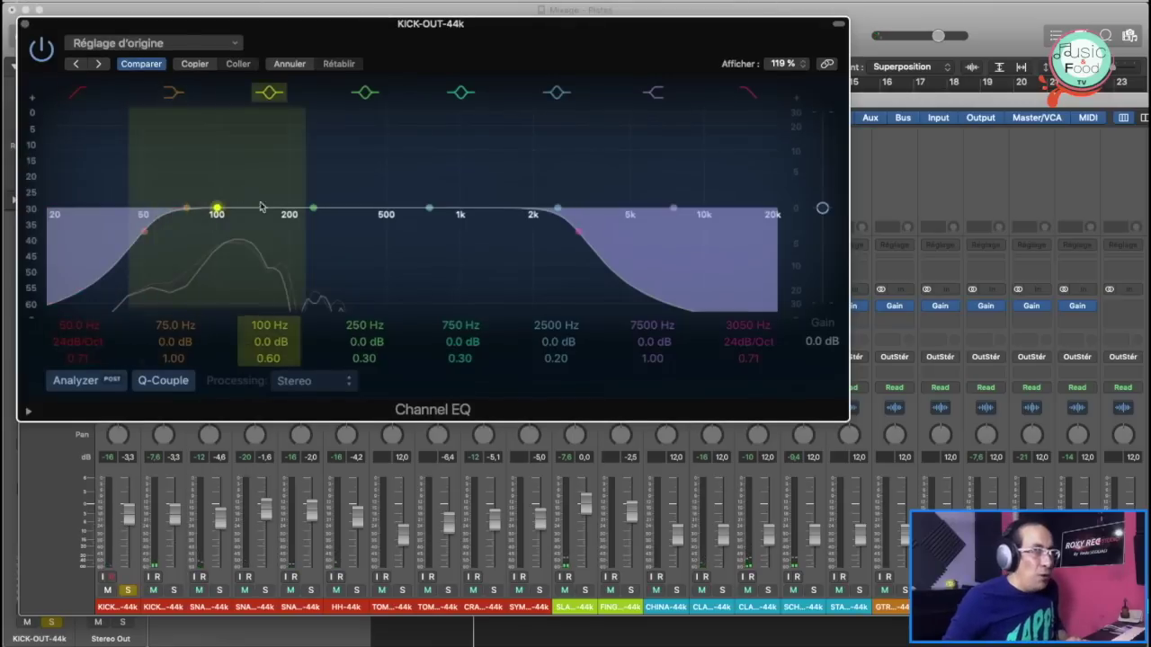
{"action": "left_click_drag", "start_coordinate": [313, 209], "coordinate": [218, 180]}
{"action": "left_click", "coordinate": [366, 96]}
{"action": "left_click_drag", "start_coordinate": [268, 358], "coordinate": [270, 360]}
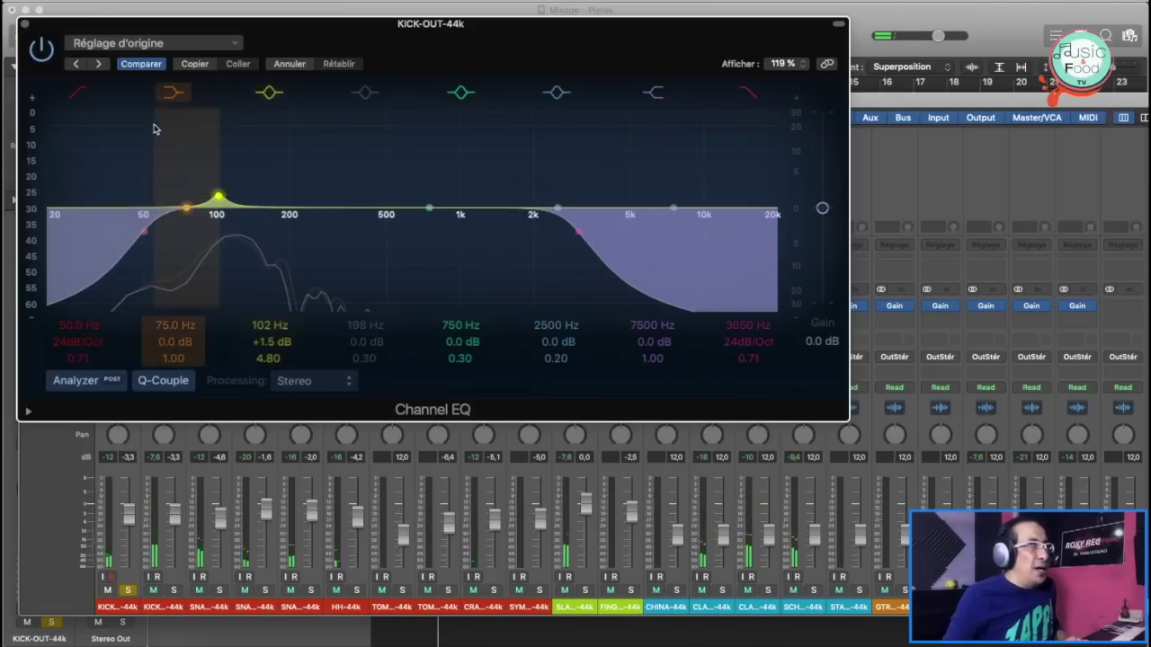
{"action": "left_click", "coordinate": [26, 25]}
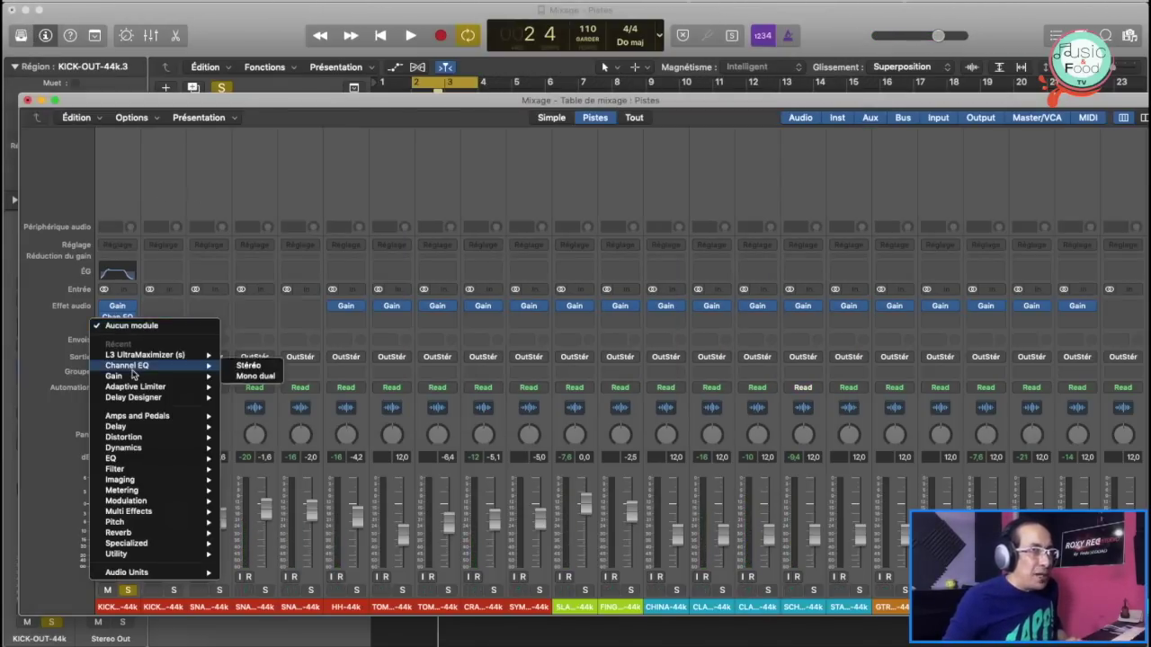
Step: Insert a stereo Compressor after the Channel EQ on KICK-OUT-44k and move its window clear of the channel's plug-in list
{"action": "mouse_move", "coordinate": [126, 447]}
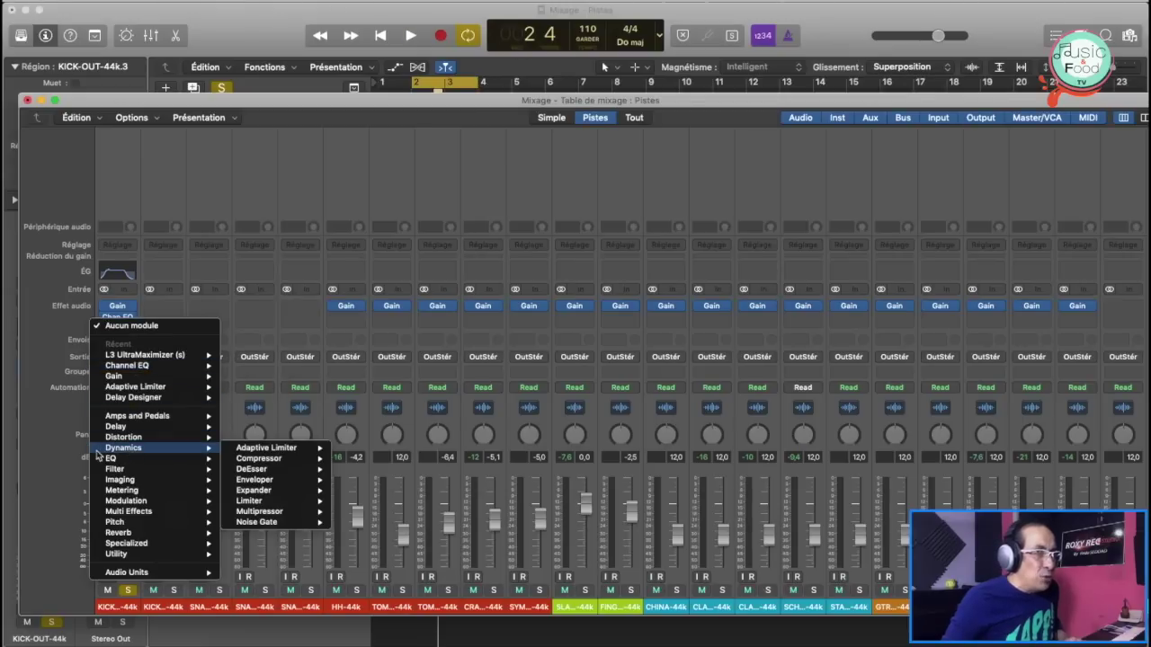
{"action": "mouse_move", "coordinate": [267, 460]}
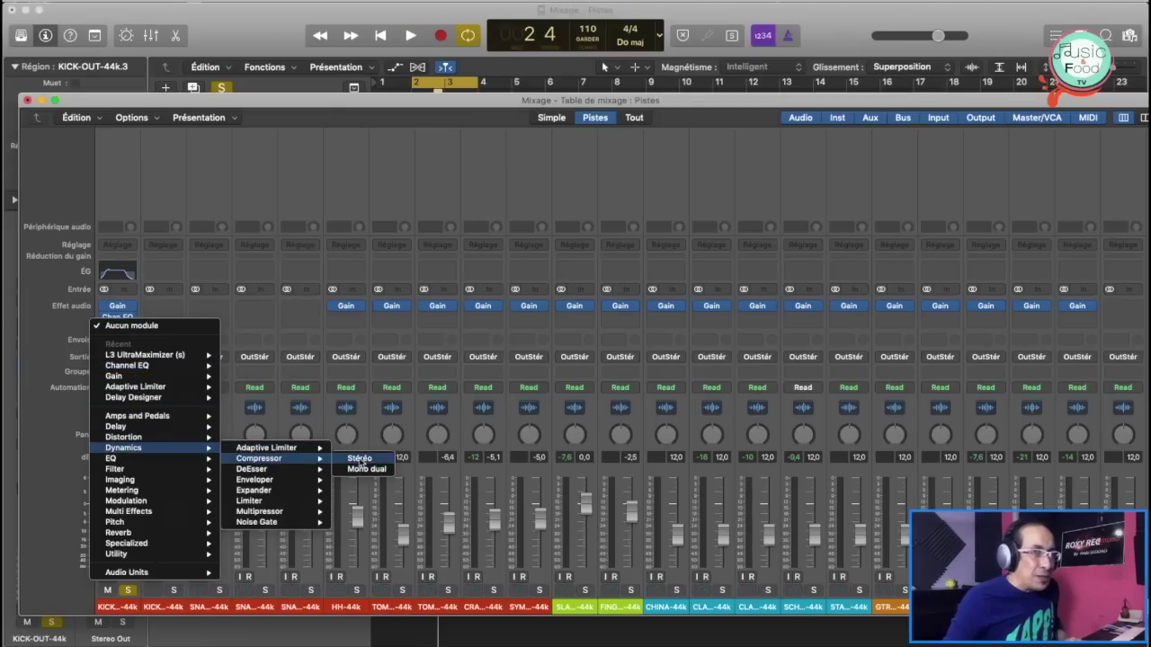
{"action": "left_click", "coordinate": [359, 459]}
{"action": "left_click_drag", "start_coordinate": [303, 24], "coordinate": [496, 13]}
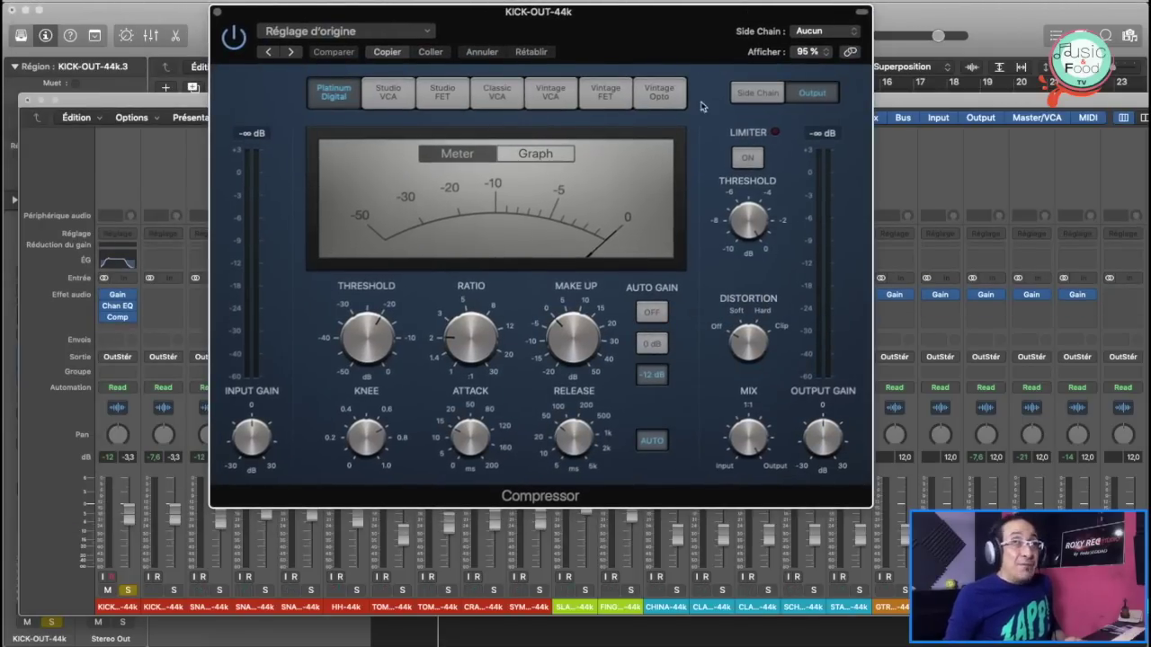
Step: Show the Compressor's circuit models from Studio VCA to Vintage Opto and choose Vintage VCA
{"action": "left_click", "coordinate": [385, 97]}
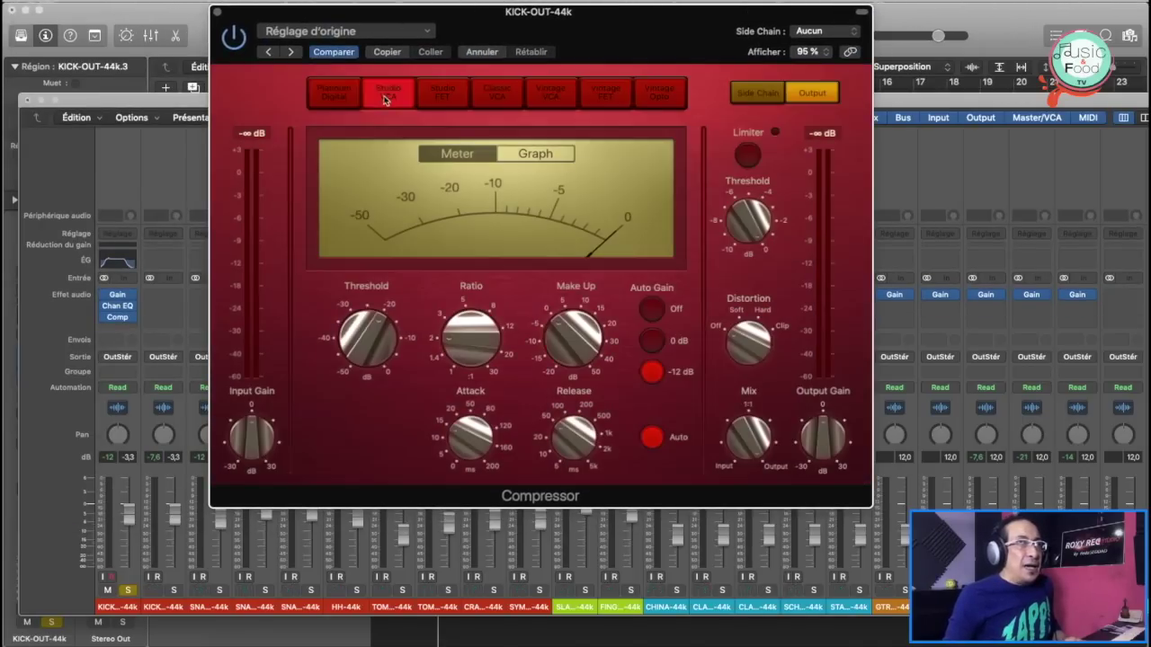
{"action": "left_click", "coordinate": [435, 94]}
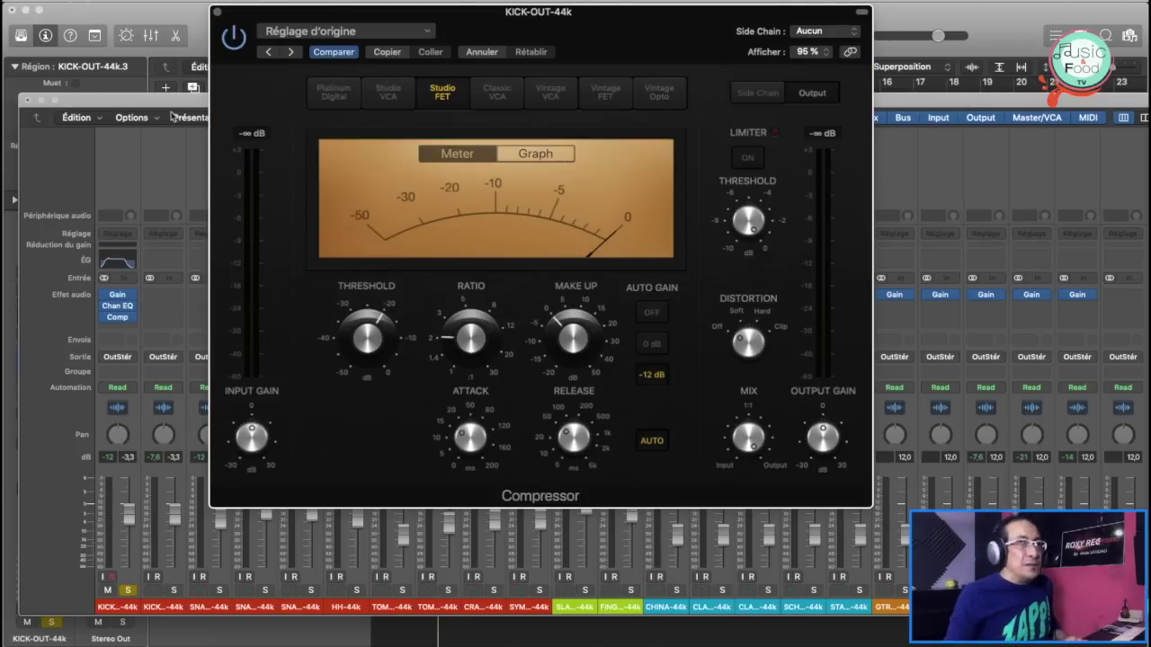
{"action": "left_click", "coordinate": [488, 95]}
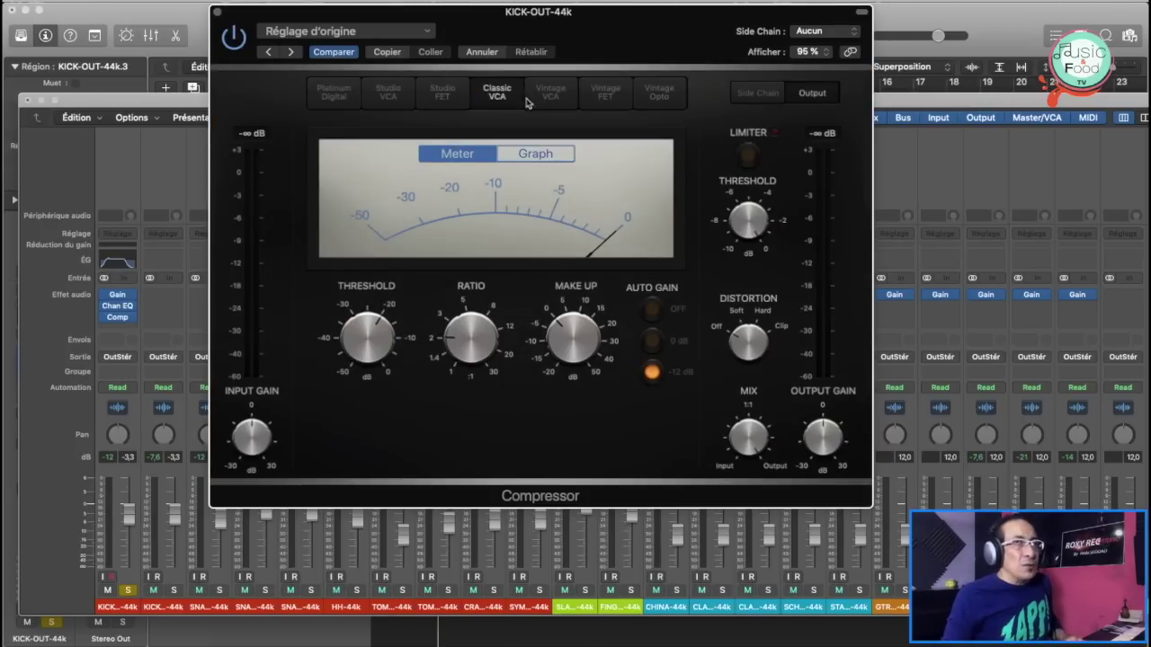
{"action": "left_click", "coordinate": [550, 96]}
{"action": "left_click", "coordinate": [601, 97]}
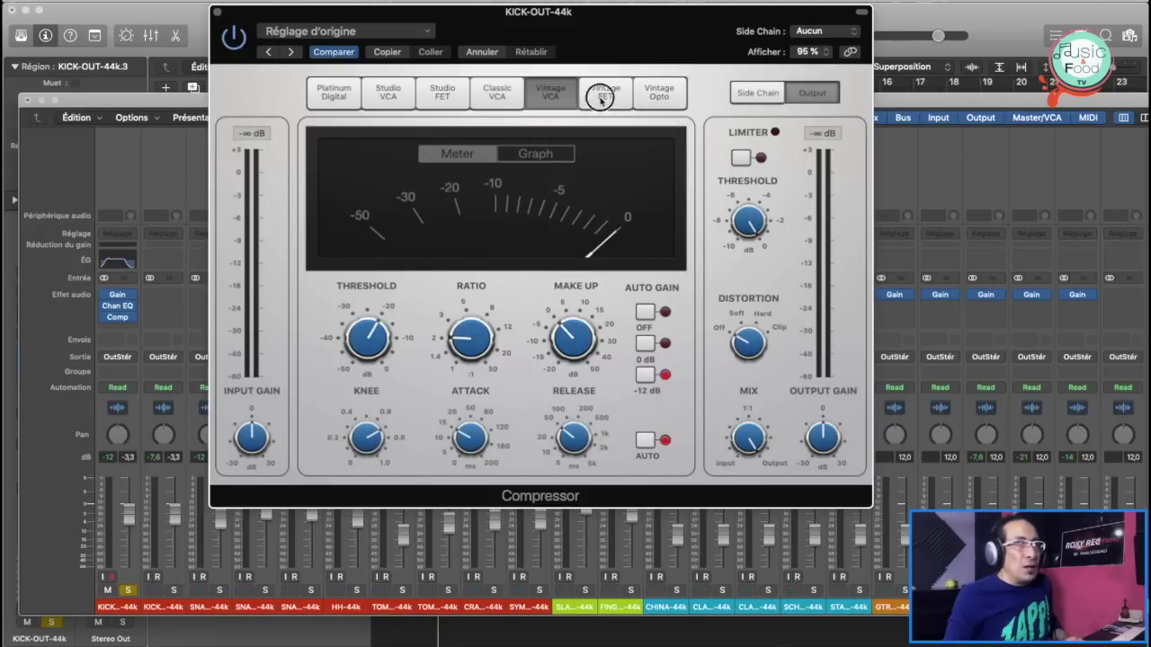
{"action": "left_click", "coordinate": [655, 95]}
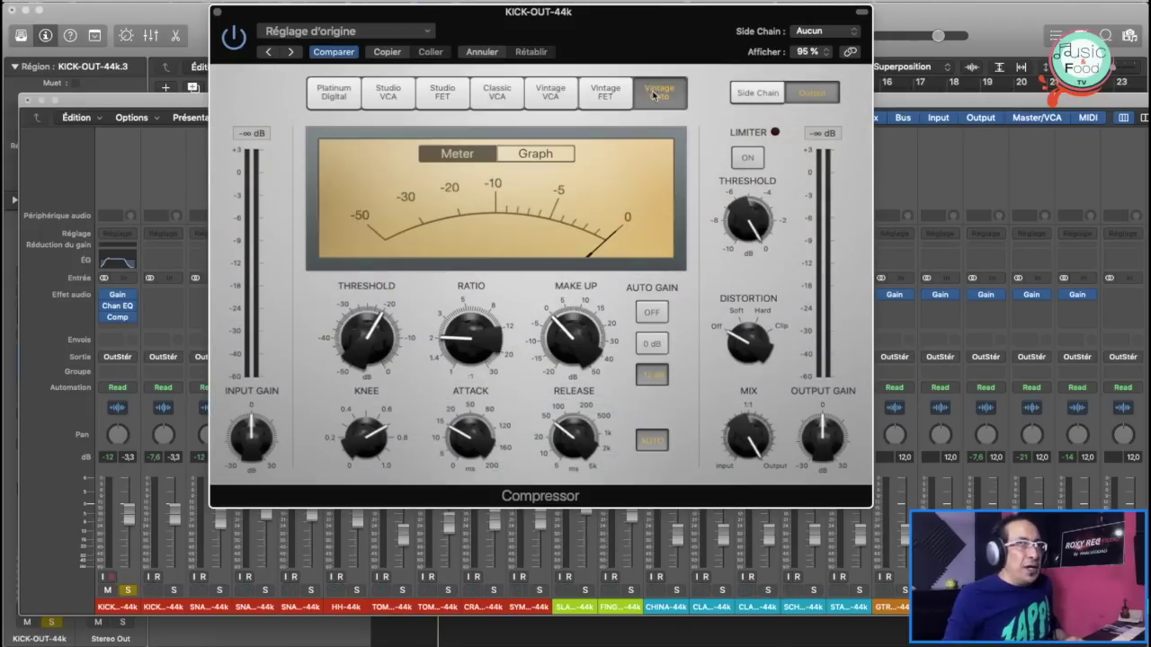
{"action": "left_click", "coordinate": [504, 96]}
{"action": "left_click", "coordinate": [549, 96]}
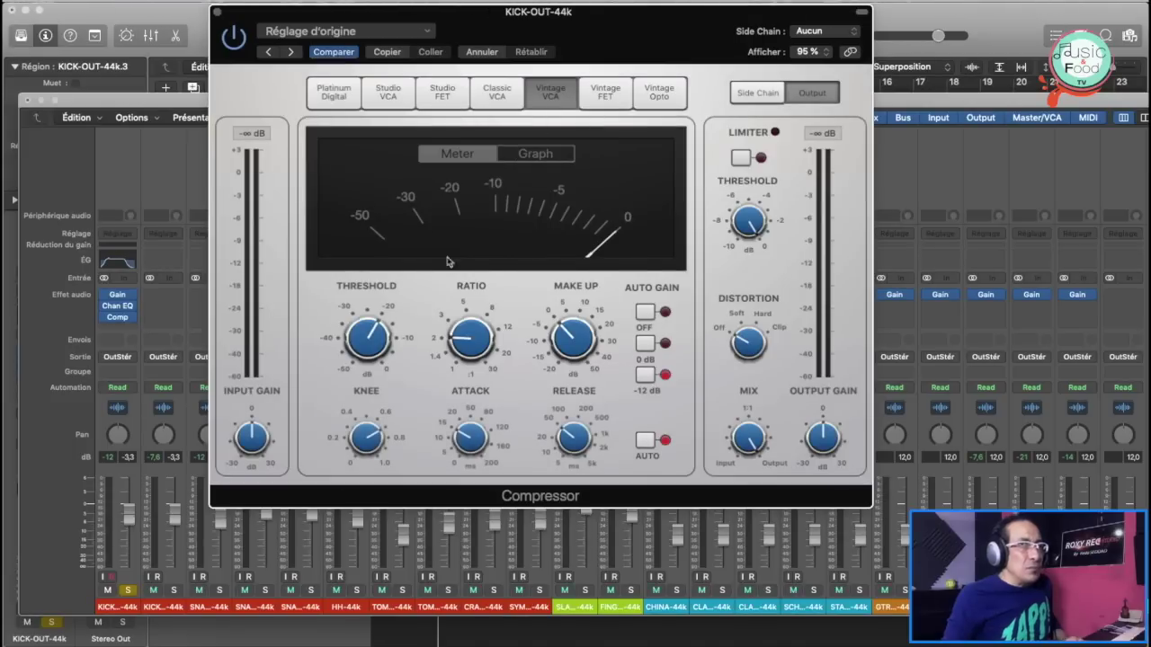
Step: Reposition the Compressor window and play the looped kick through it
{"action": "left_click_drag", "start_coordinate": [458, 33], "coordinate": [398, 30]}
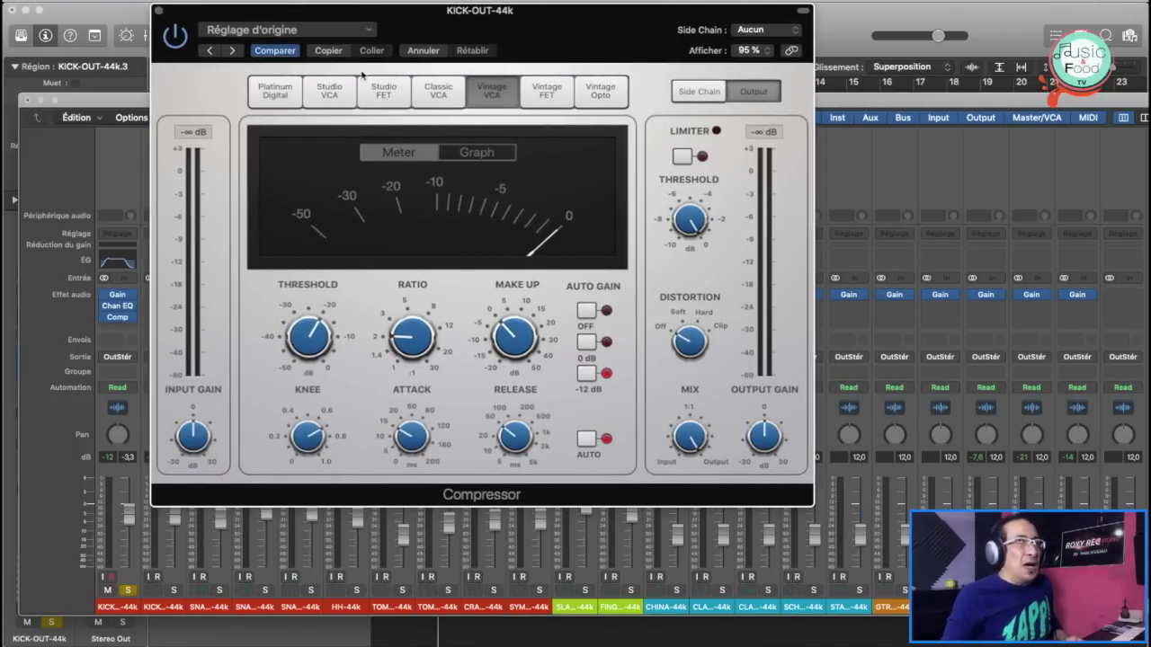
{"action": "left_click_drag", "start_coordinate": [398, 33], "coordinate": [364, 30]}
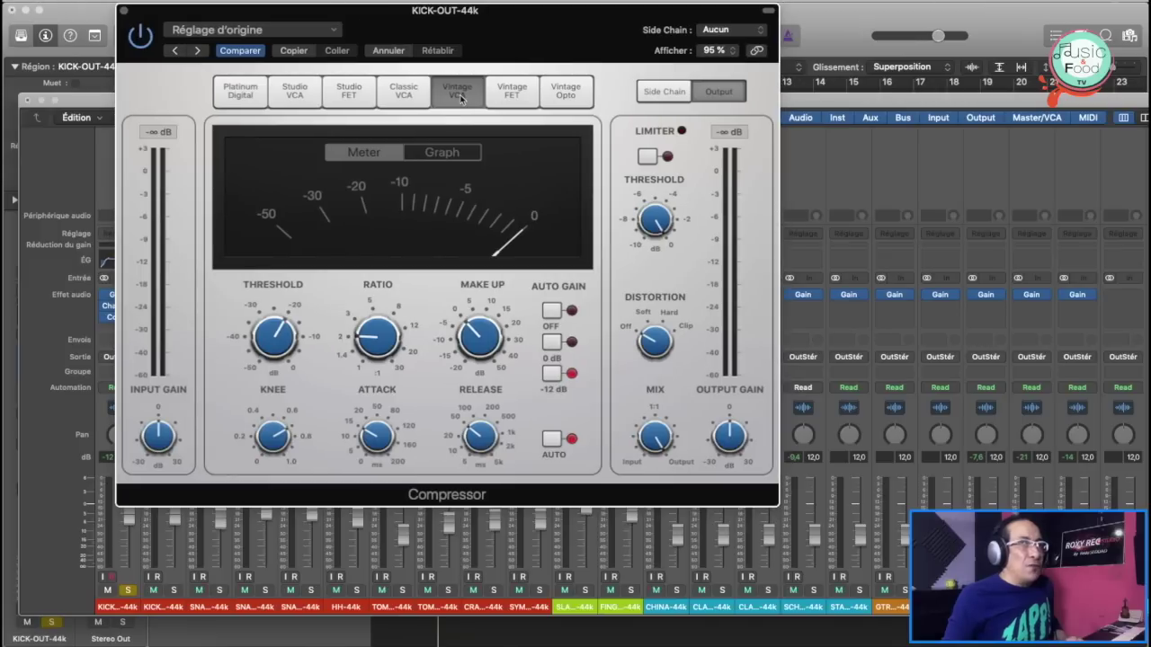
{"action": "key", "text": "space"}
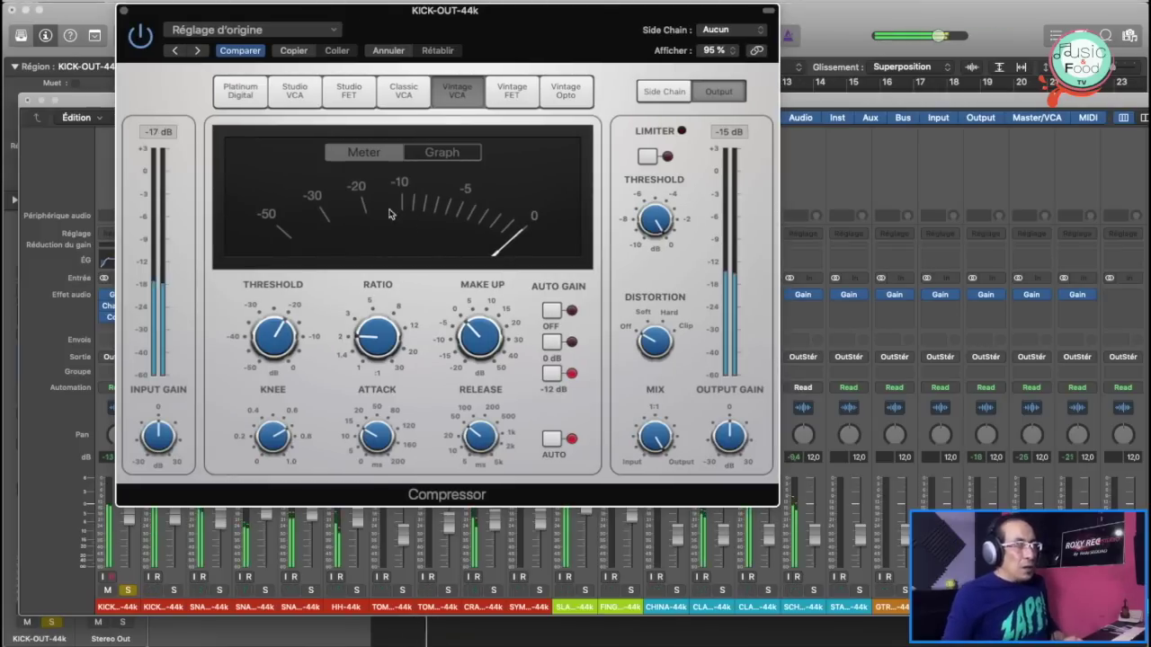
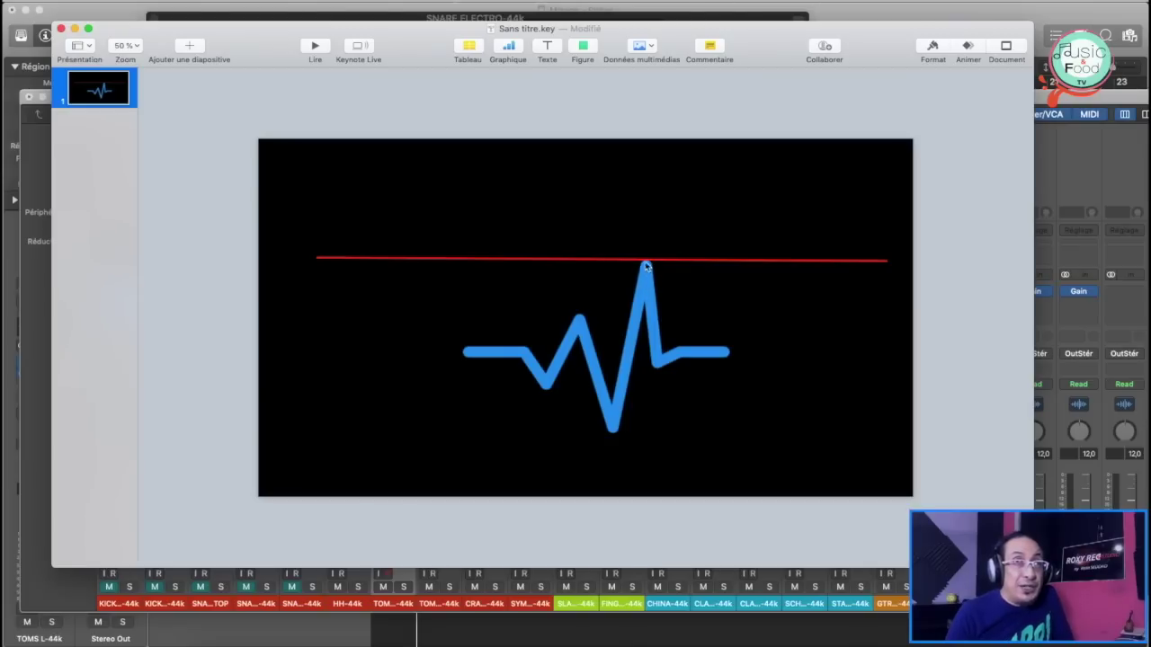
Step: On the Keynote slide, raise the red threshold line well above the blue waveform and lower it across the tallest peak
{"action": "left_click_drag", "start_coordinate": [600, 259], "coordinate": [596, 229]}
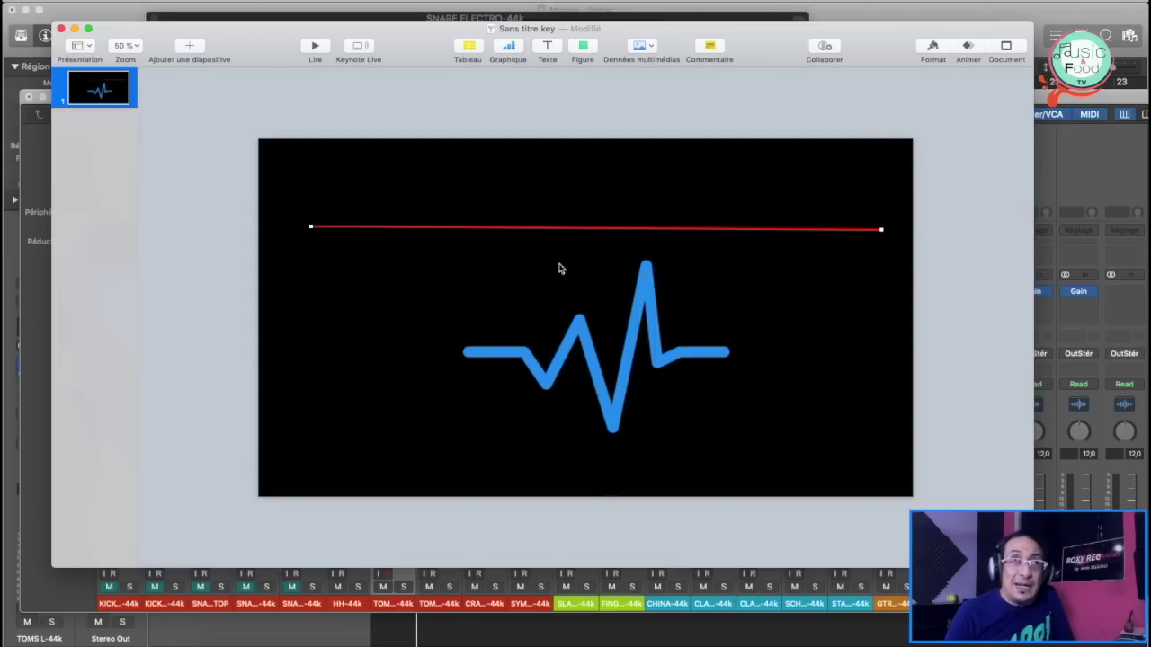
{"action": "left_click_drag", "start_coordinate": [635, 227], "coordinate": [636, 311]}
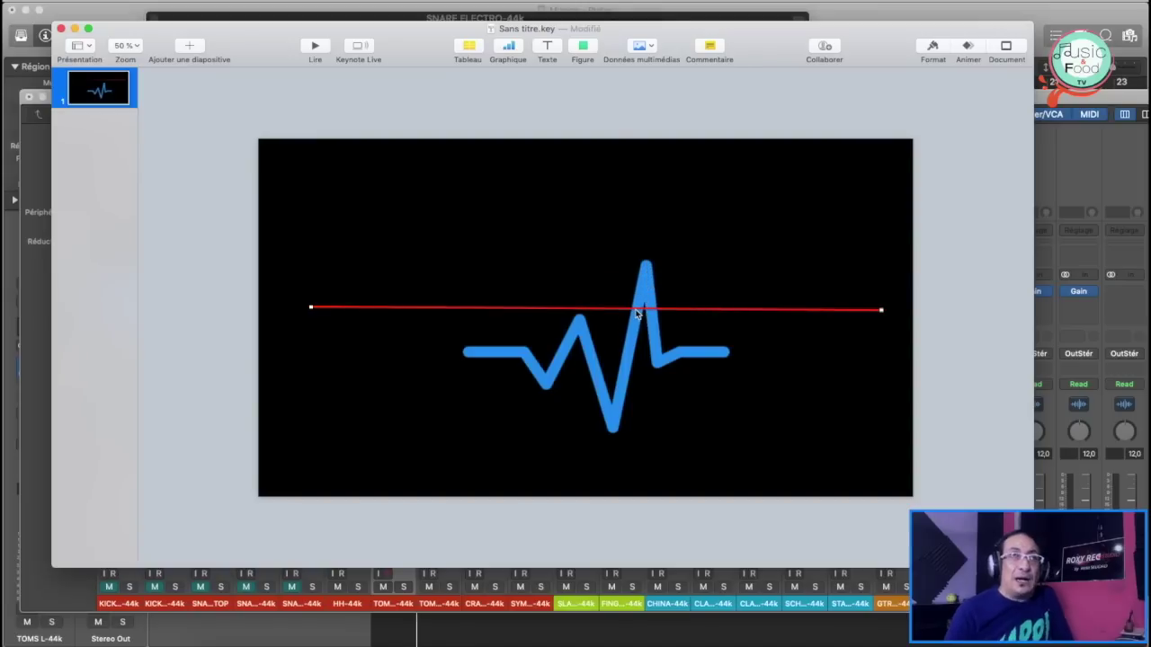
Step: Shrink the blue waveform until its tallest peak sits just below the red line, and move the Keynote window down
{"action": "left_click", "coordinate": [669, 359]}
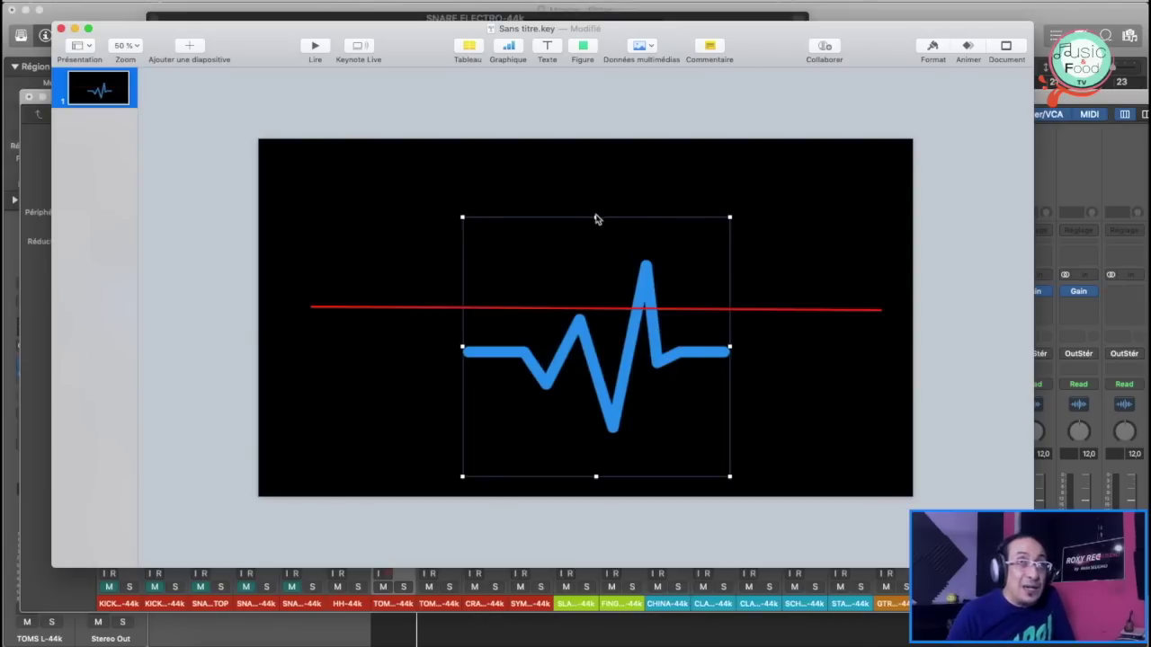
{"action": "left_click_drag", "start_coordinate": [593, 216], "coordinate": [596, 276]}
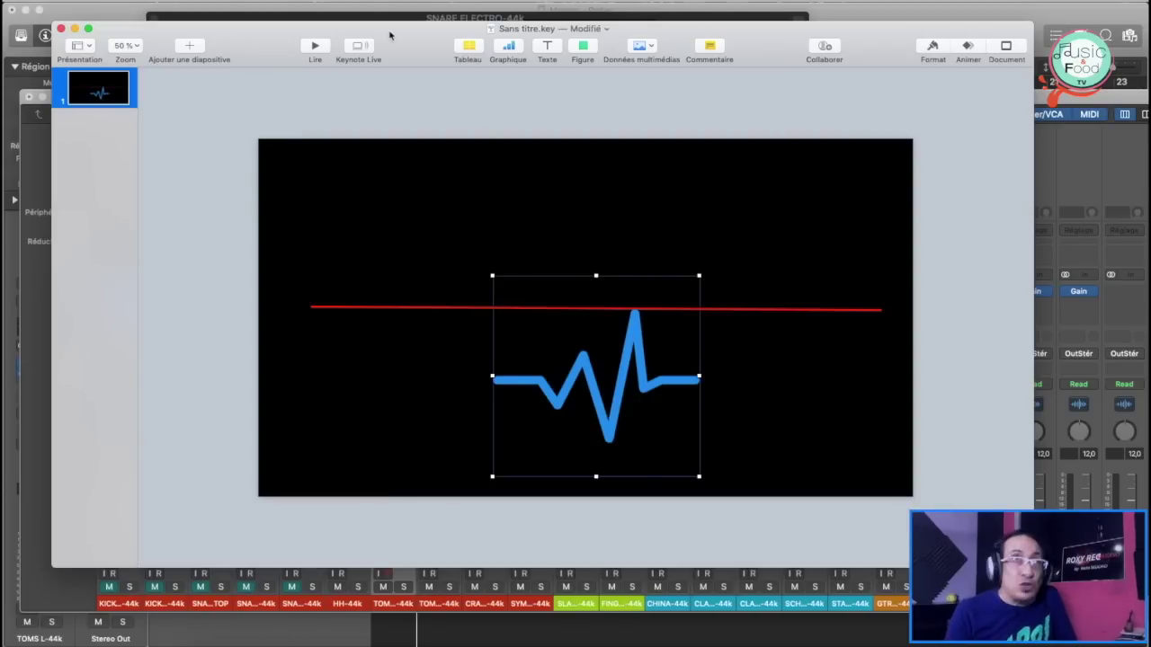
{"action": "left_click_drag", "start_coordinate": [389, 34], "coordinate": [395, 97]}
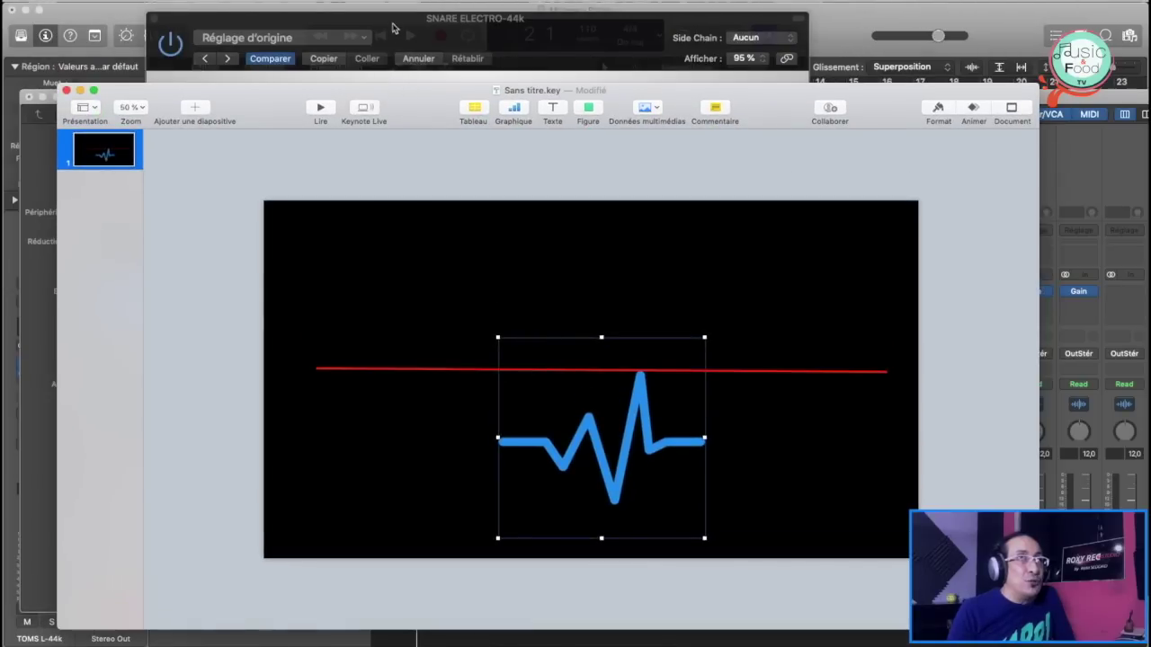
Step: Bring the Compressor forward over the Keynote slide and point out its threshold and attack controls
{"action": "left_click", "coordinate": [452, 29]}
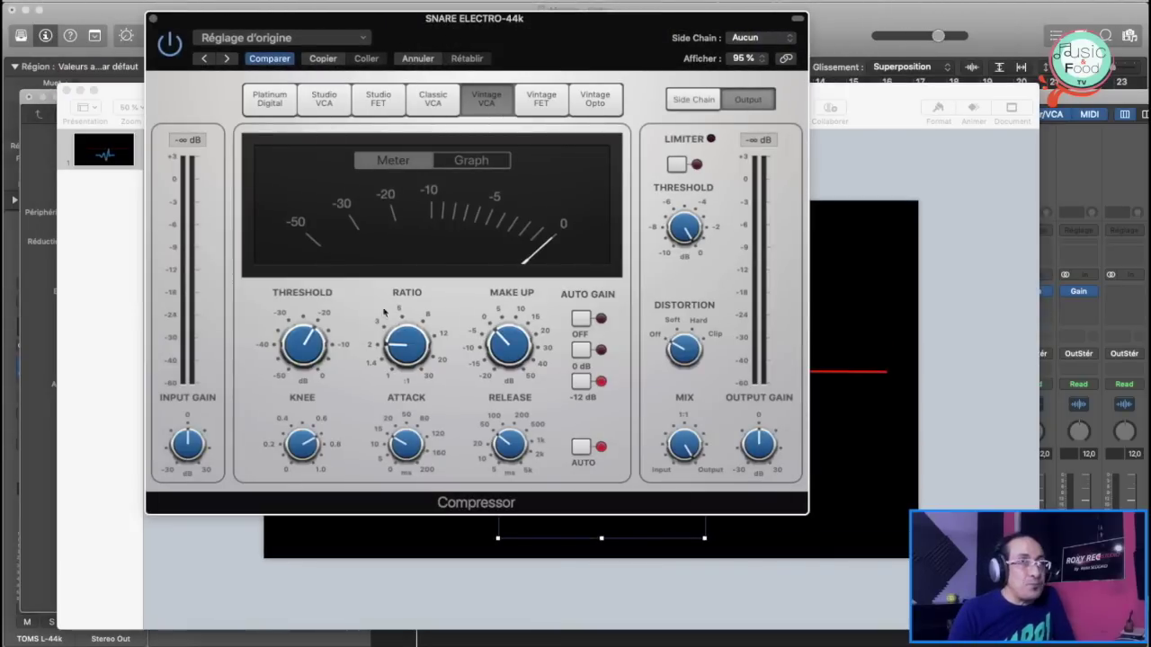
{"action": "mouse_move", "coordinate": [310, 353]}
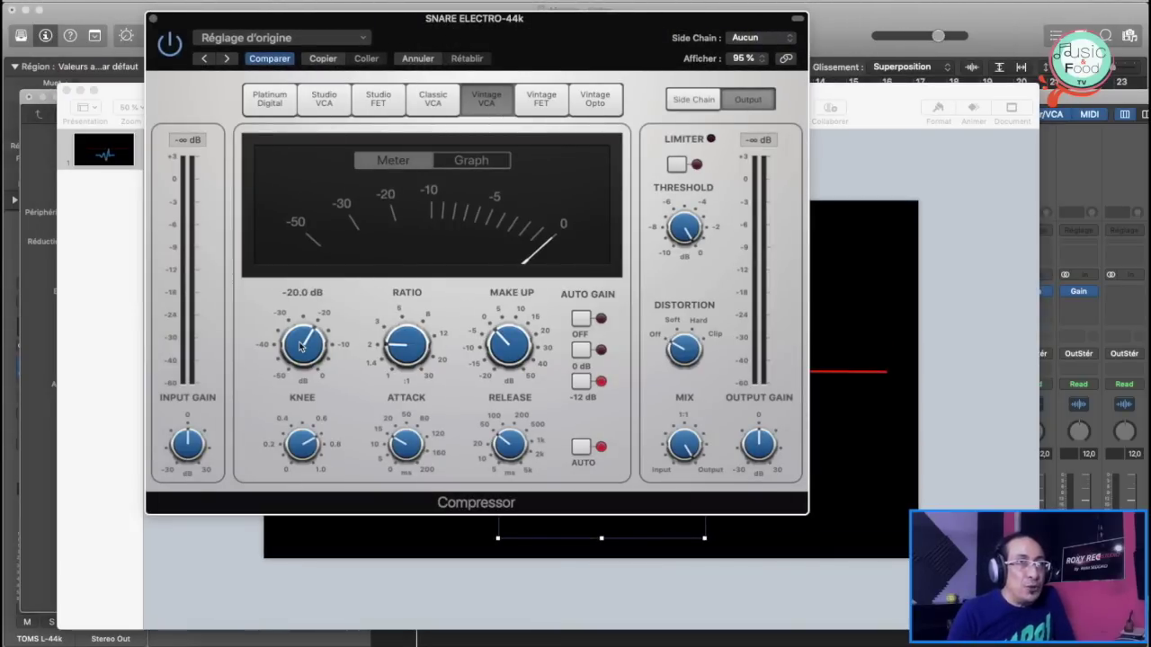
{"action": "mouse_move", "coordinate": [402, 444]}
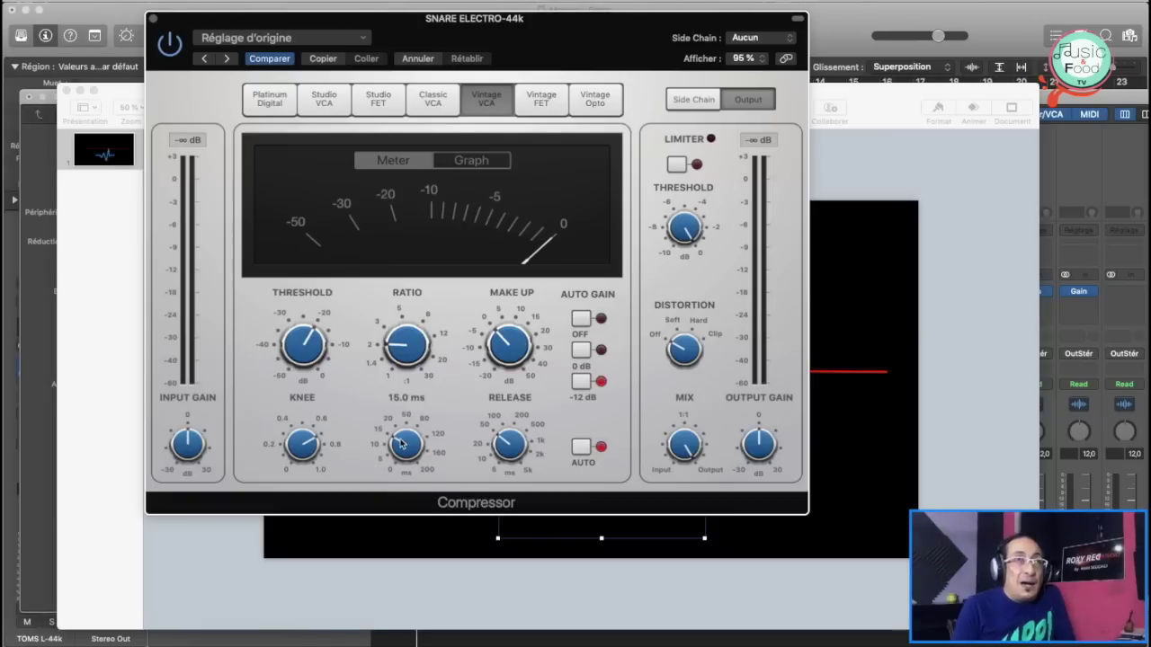
Step: On the Keynote slide, enlarge the blue waveform until its tallest peak crosses the red line and shrink it back just below the line
{"action": "left_click", "coordinate": [893, 106]}
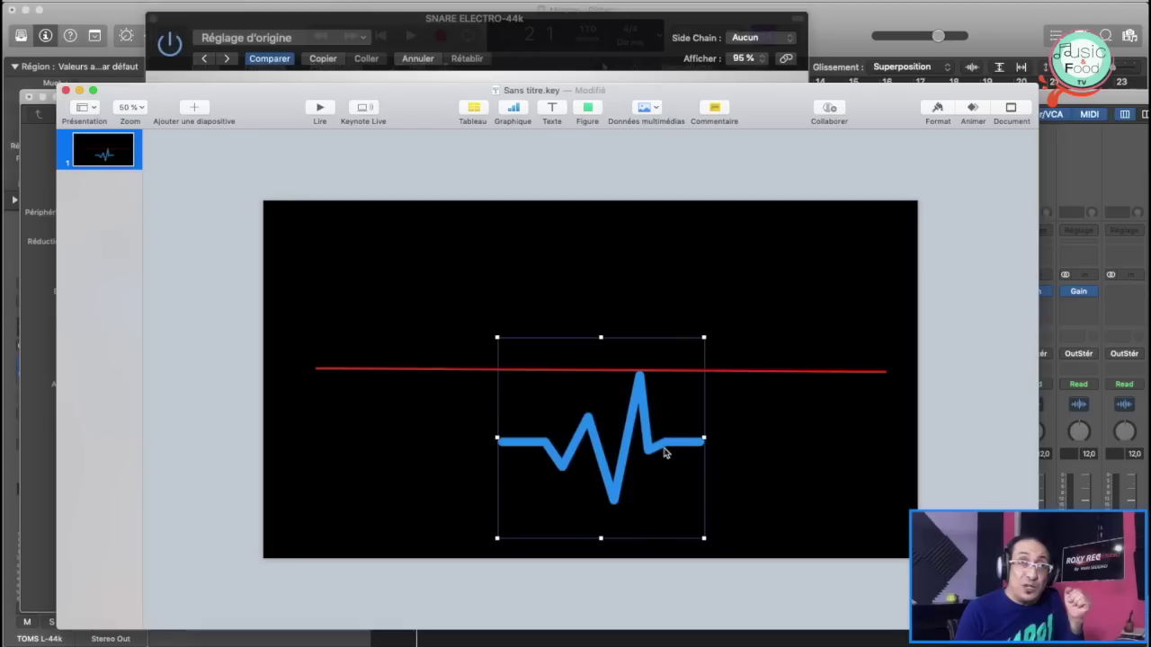
{"action": "left_click_drag", "start_coordinate": [705, 436], "coordinate": [760, 438]}
{"action": "left_click", "coordinate": [679, 321]}
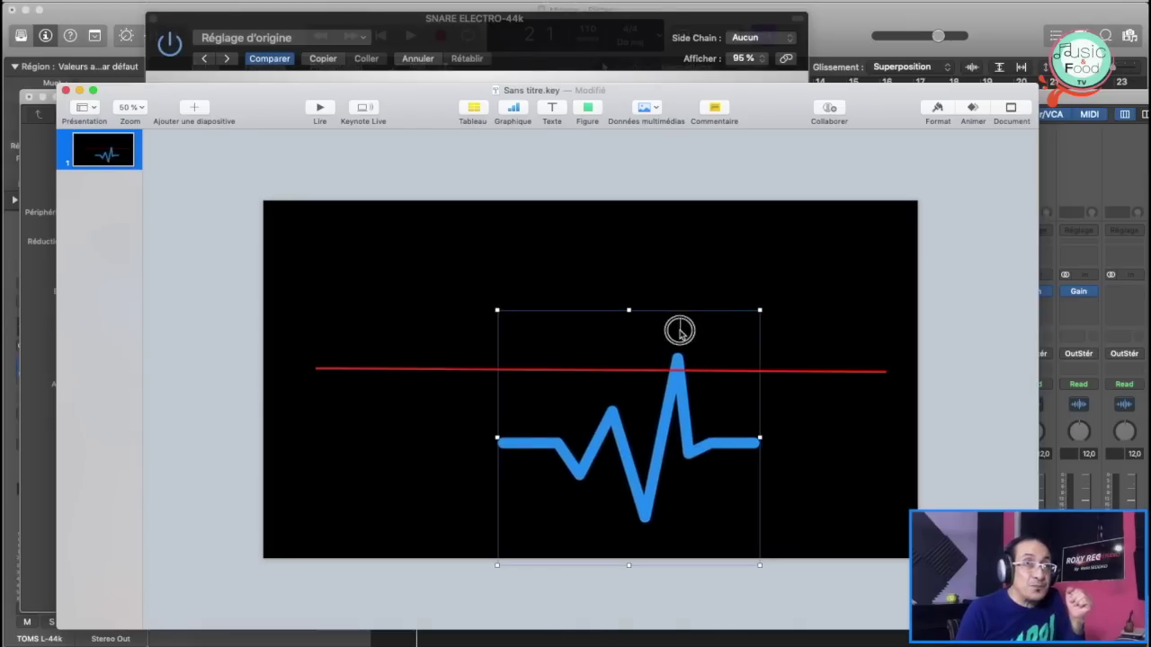
{"action": "left_click_drag", "start_coordinate": [628, 309], "coordinate": [628, 335]}
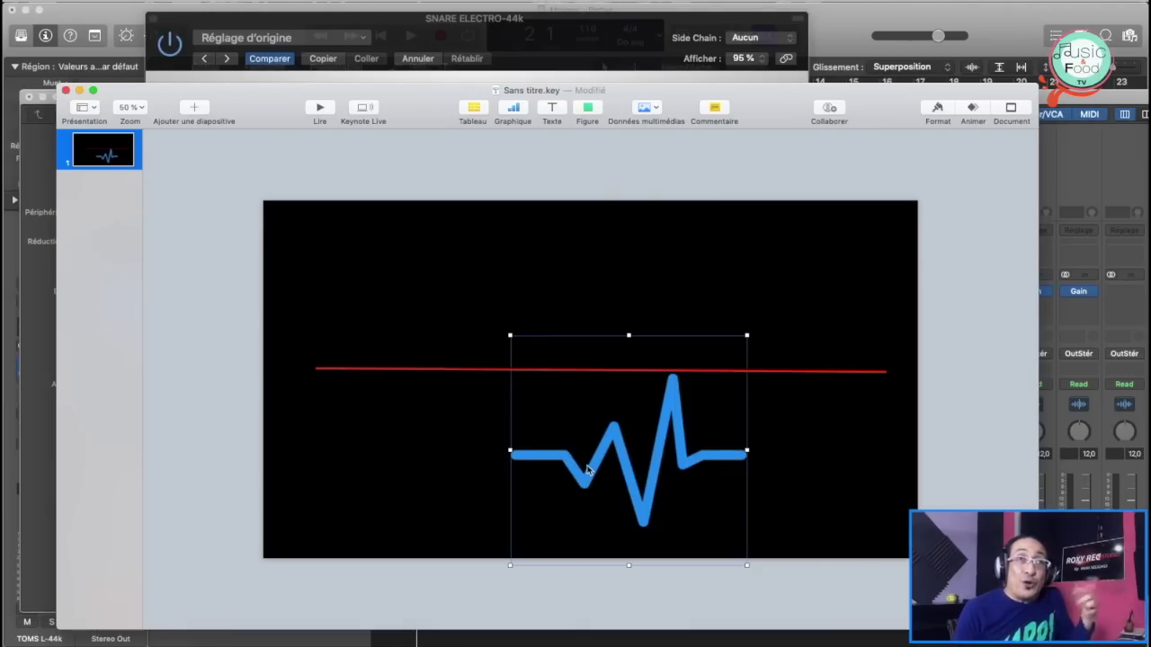
Step: Alternate between the Compressor and the Keynote slide to illustrate the release, attack and make-up controls against the waveform
{"action": "left_click", "coordinate": [490, 21]}
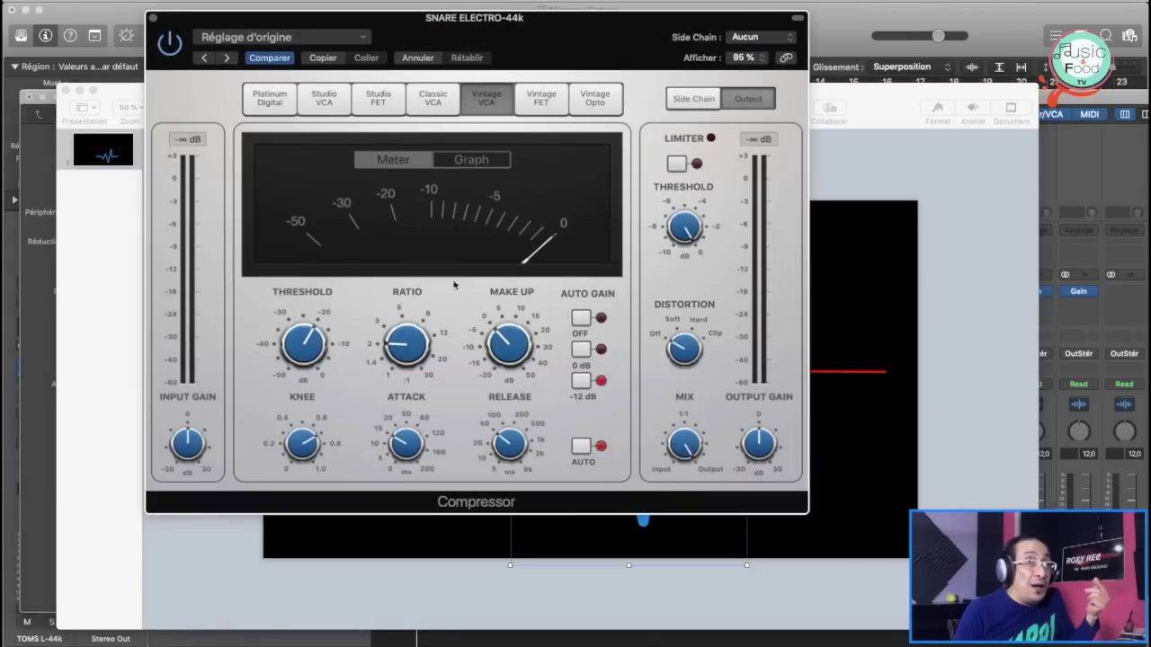
{"action": "mouse_move", "coordinate": [509, 415]}
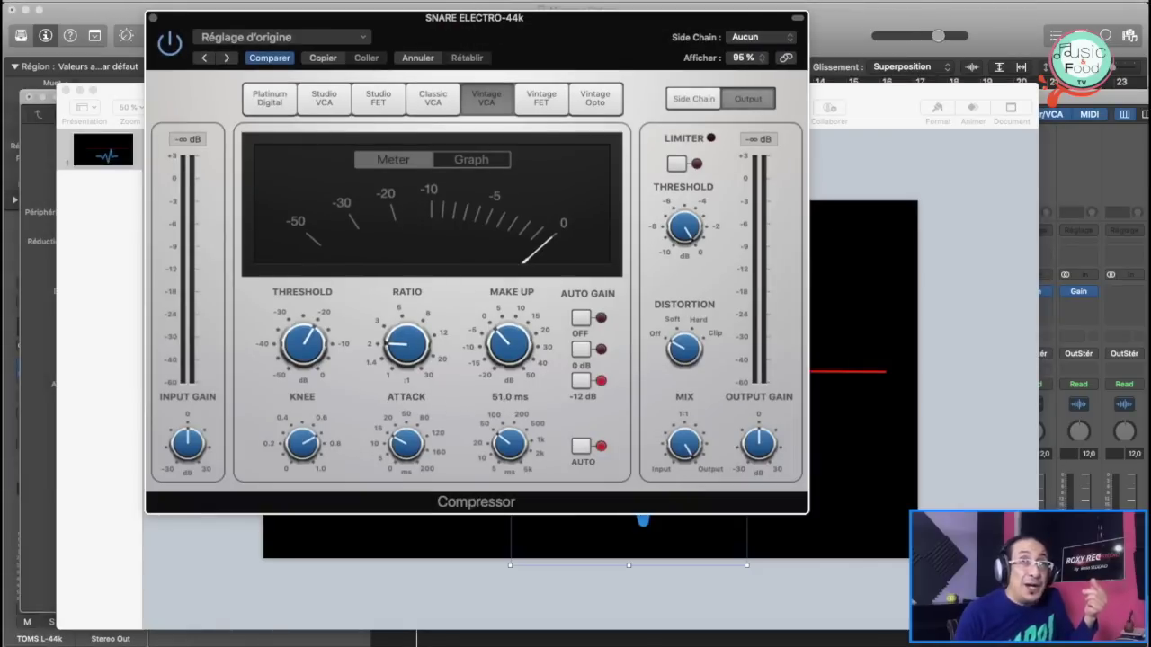
{"action": "left_click", "coordinate": [870, 87]}
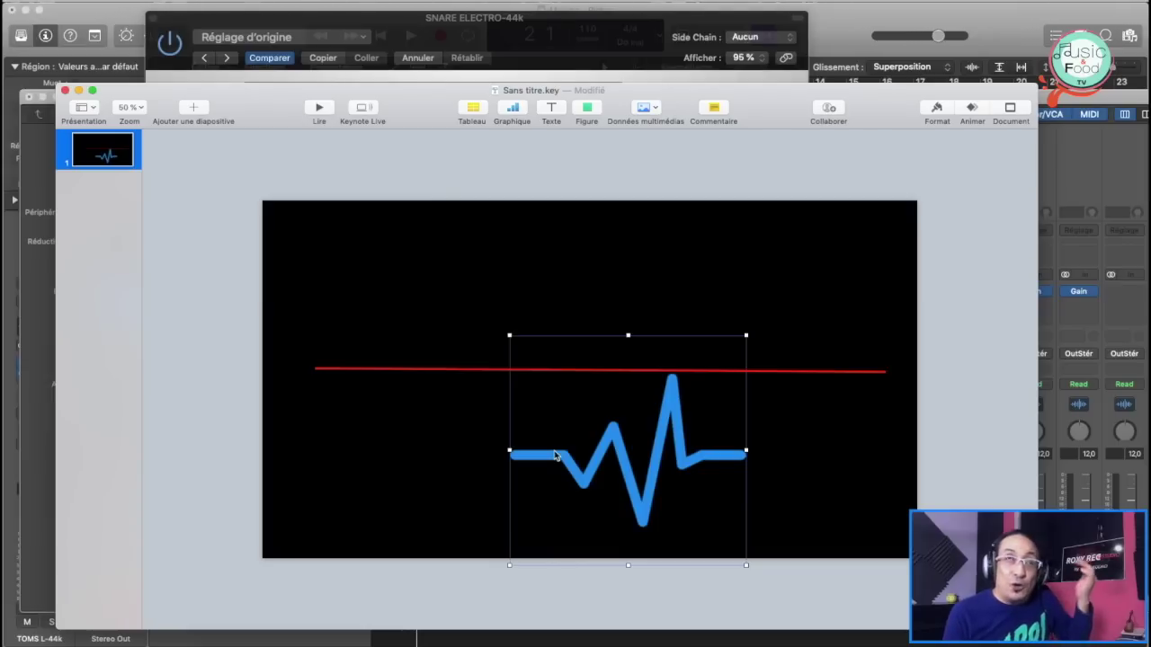
{"action": "left_click", "coordinate": [610, 42]}
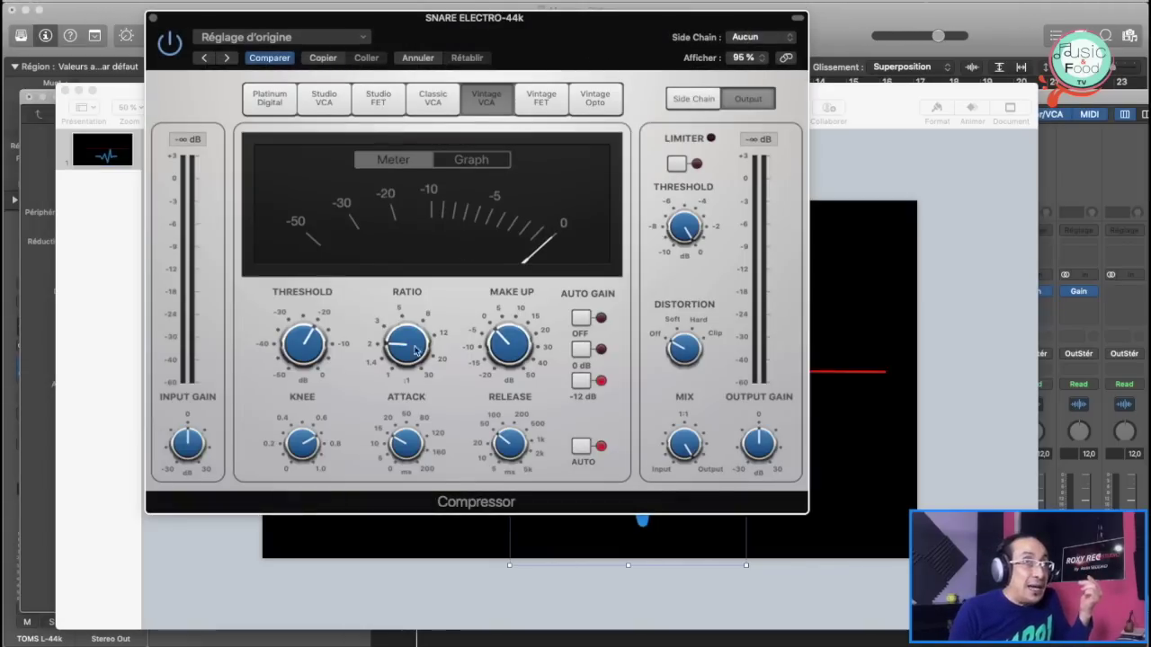
{"action": "mouse_move", "coordinate": [391, 435]}
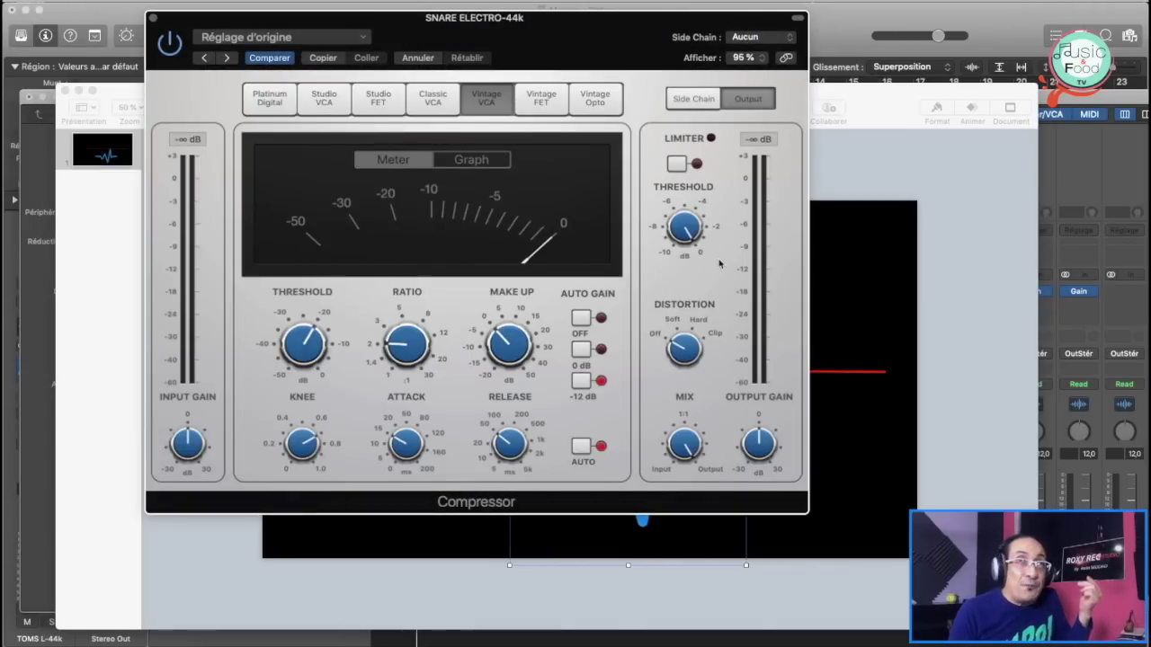
{"action": "left_click", "coordinate": [853, 107]}
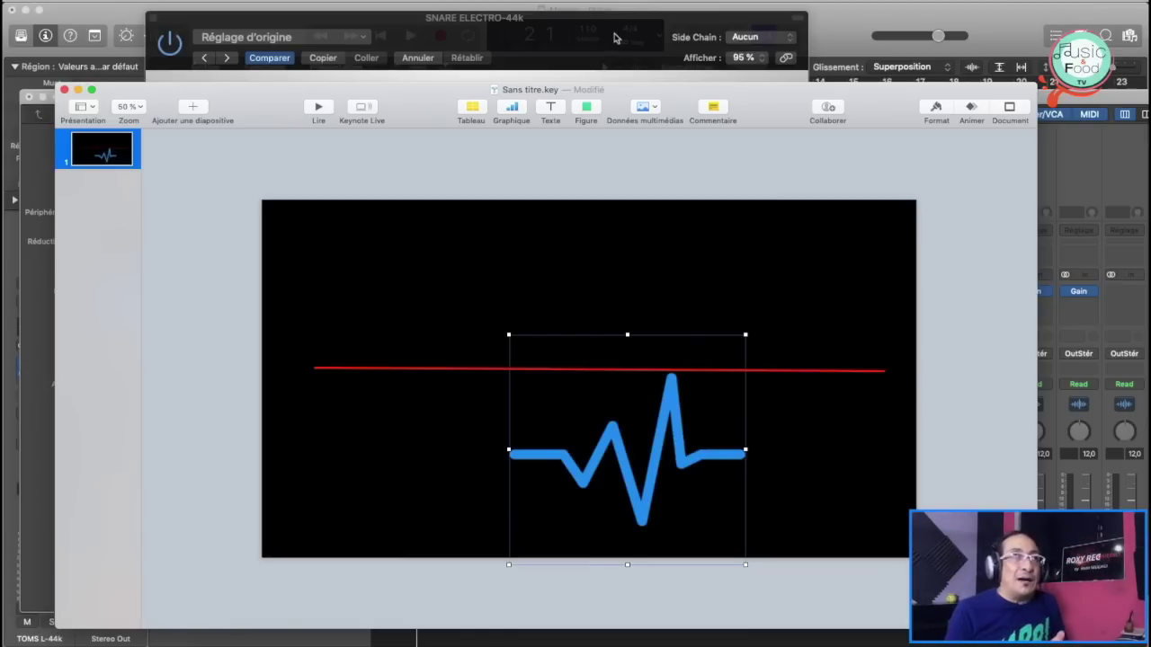
{"action": "left_click", "coordinate": [566, 68]}
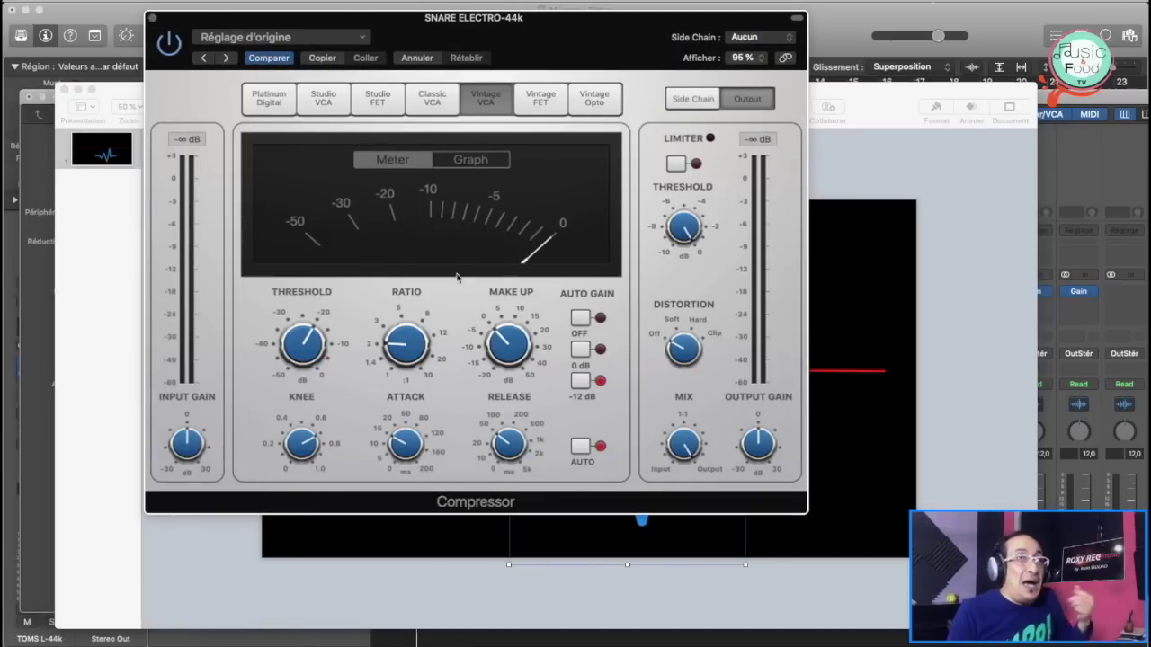
{"action": "mouse_move", "coordinate": [516, 343]}
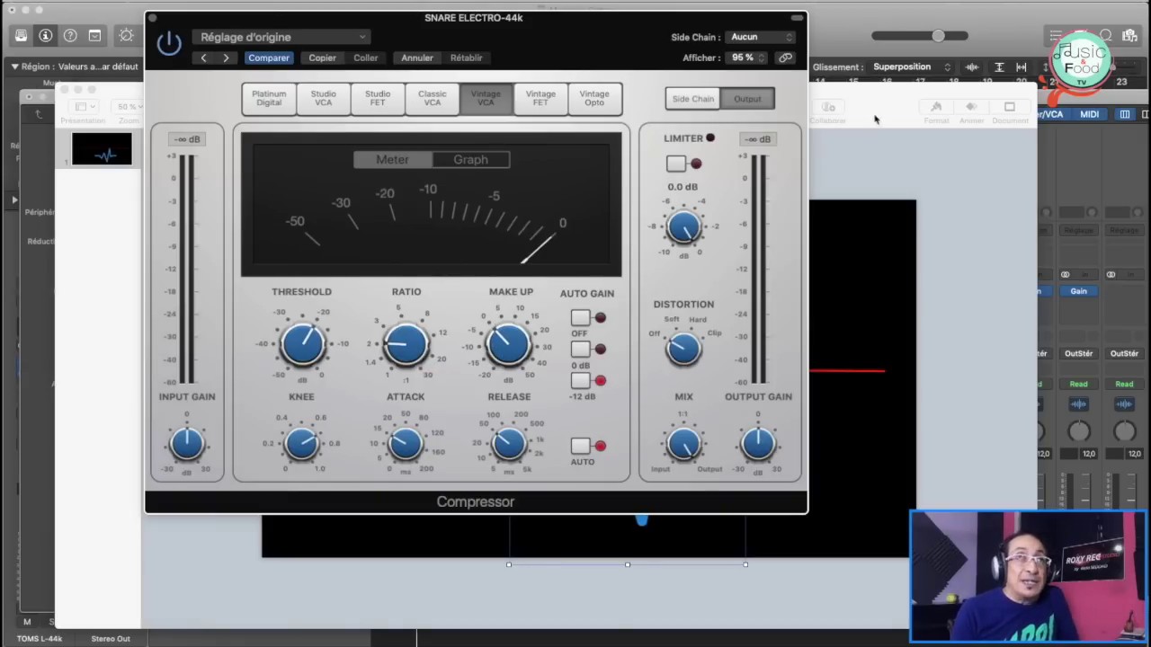
Step: On the Keynote slide, enlarge the blue waveform slightly from its upper edge and raise the red threshold line a little
{"action": "left_click", "coordinate": [856, 160]}
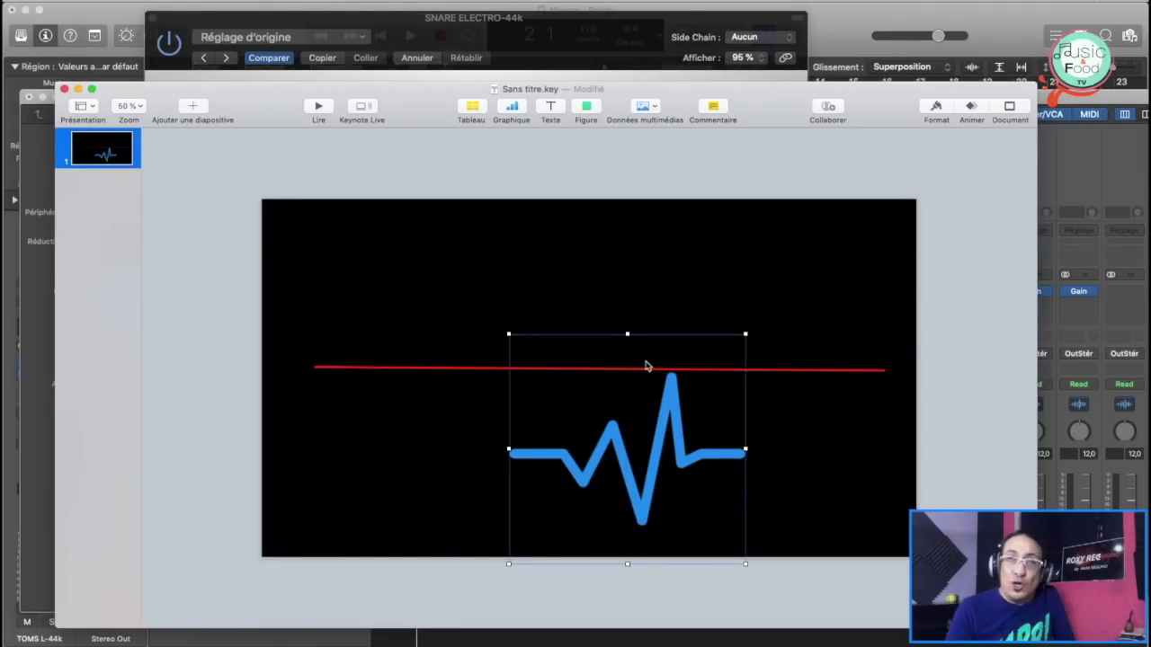
{"action": "left_click_drag", "start_coordinate": [628, 335], "coordinate": [665, 319]}
{"action": "left_click", "coordinate": [429, 365]}
{"action": "mouse_move", "coordinate": [404, 369]}
{"action": "left_mouse_down"}
{"action": "mouse_move", "coordinate": [406, 333]}
{"action": "mouse_move", "coordinate": [407, 356]}
{"action": "left_mouse_up"}
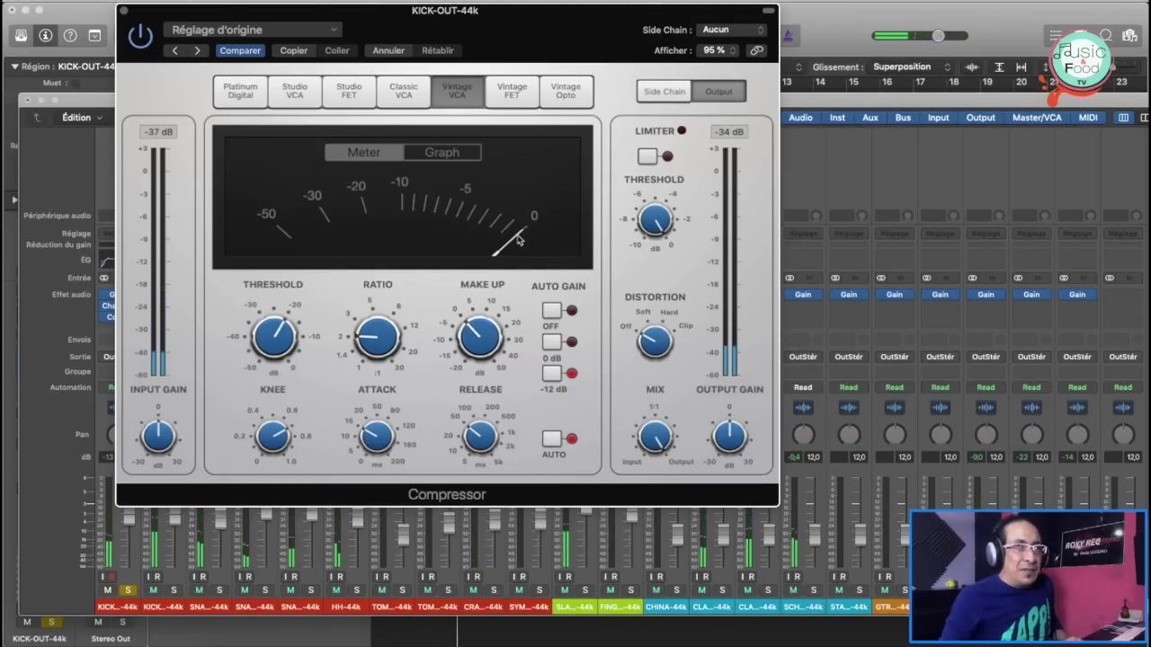
Step: Tune the KICK-OUT Compressor's threshold and ratio by ear during playback, trying a -34.5 dB threshold and a 2.7:1 ratio
{"action": "mouse_move", "coordinate": [276, 335]}
{"action": "left_click_drag", "start_coordinate": [276, 335], "coordinate": [273, 370]}
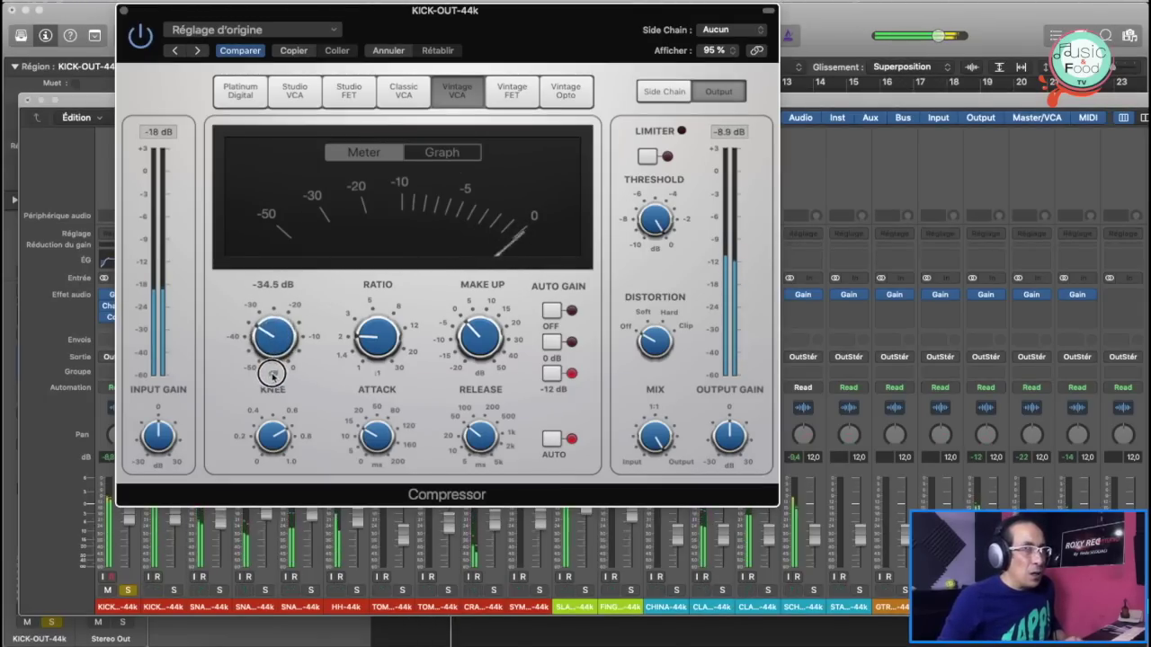
{"action": "mouse_move", "coordinate": [367, 343]}
{"action": "mouse_move", "coordinate": [367, 344]}
{"action": "left_mouse_down"}
{"action": "mouse_move", "coordinate": [365, 298]}
{"action": "mouse_move", "coordinate": [364, 328]}
{"action": "left_mouse_up"}
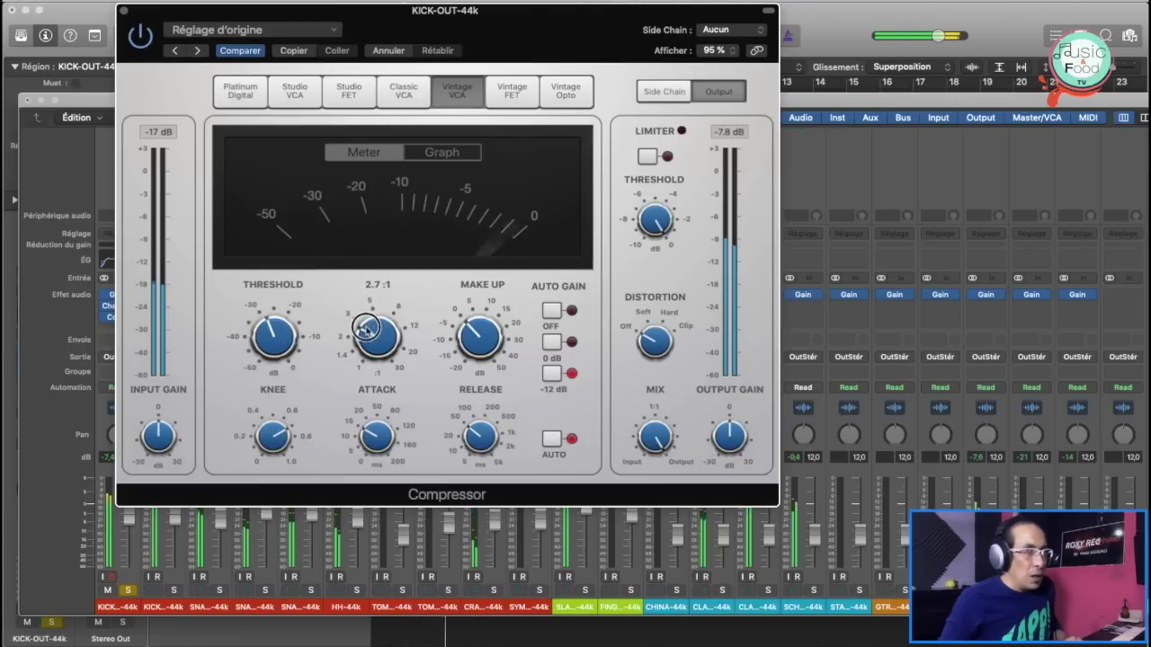
{"action": "left_click_drag", "start_coordinate": [280, 358], "coordinate": [279, 329]}
{"action": "mouse_move", "coordinate": [371, 319]}
{"action": "left_mouse_down"}
{"action": "mouse_move", "coordinate": [375, 279]}
{"action": "mouse_move", "coordinate": [376, 333]}
{"action": "left_mouse_up"}
{"action": "left_click_drag", "start_coordinate": [276, 441], "coordinate": [276, 441]}
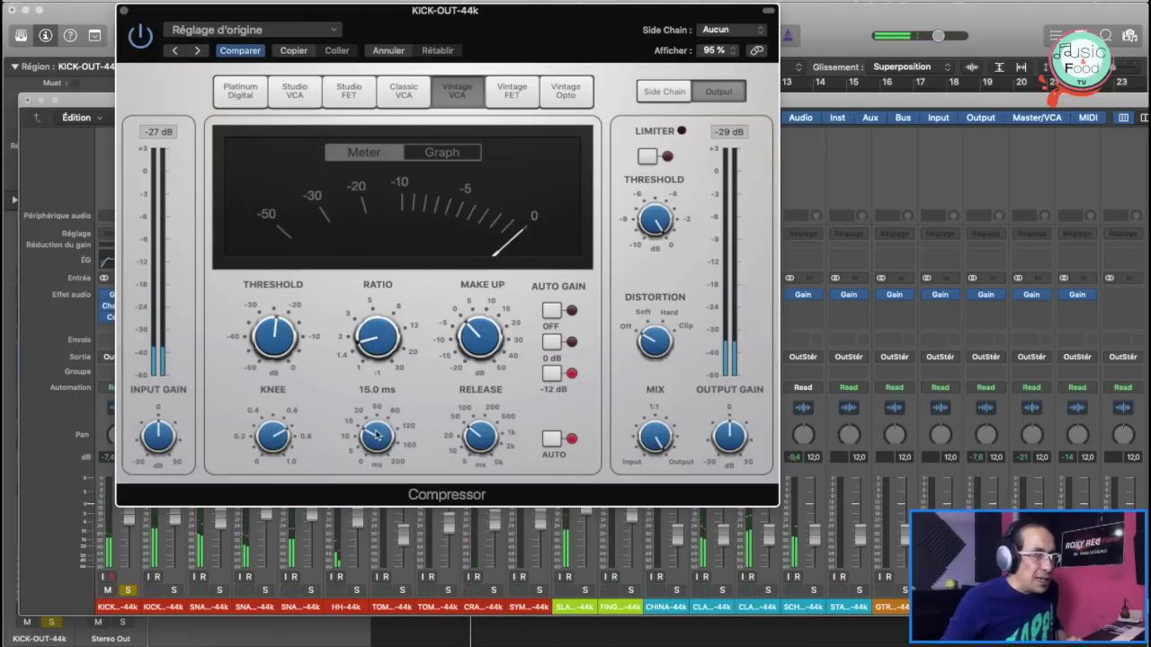
Step: Set the kick Compressor's attack to 20 ms and its ratio to 2.0:1
{"action": "left_click_drag", "start_coordinate": [378, 435], "coordinate": [371, 385]}
{"action": "left_click_drag", "start_coordinate": [376, 463], "coordinate": [373, 428]}
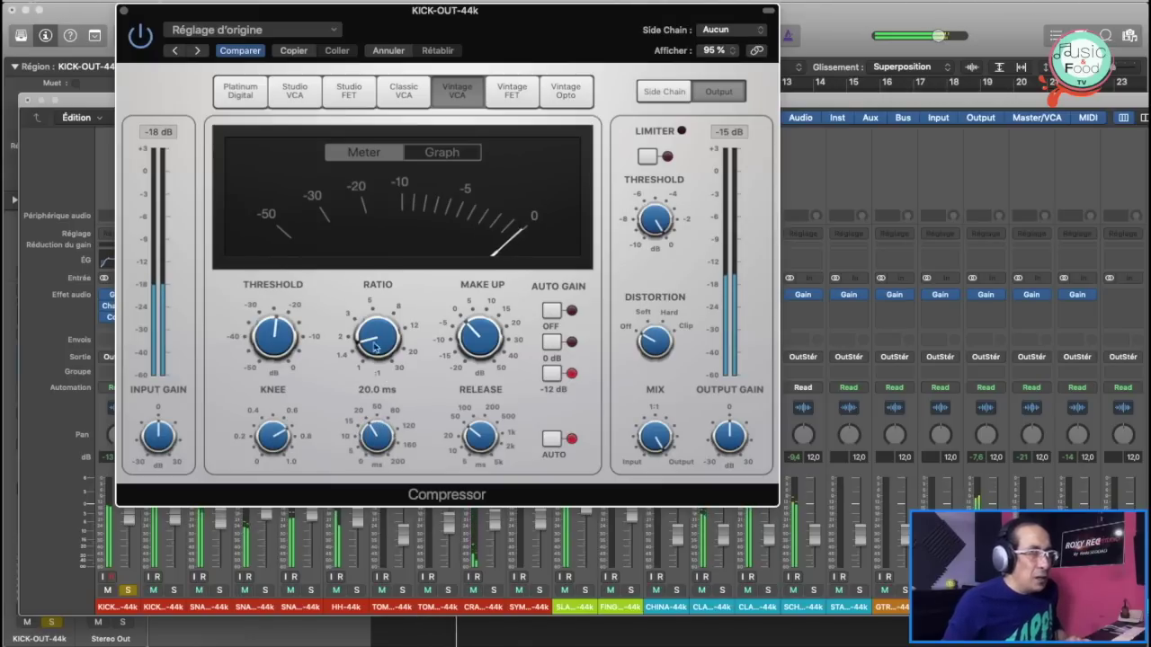
{"action": "left_click_drag", "start_coordinate": [363, 331], "coordinate": [372, 341]}
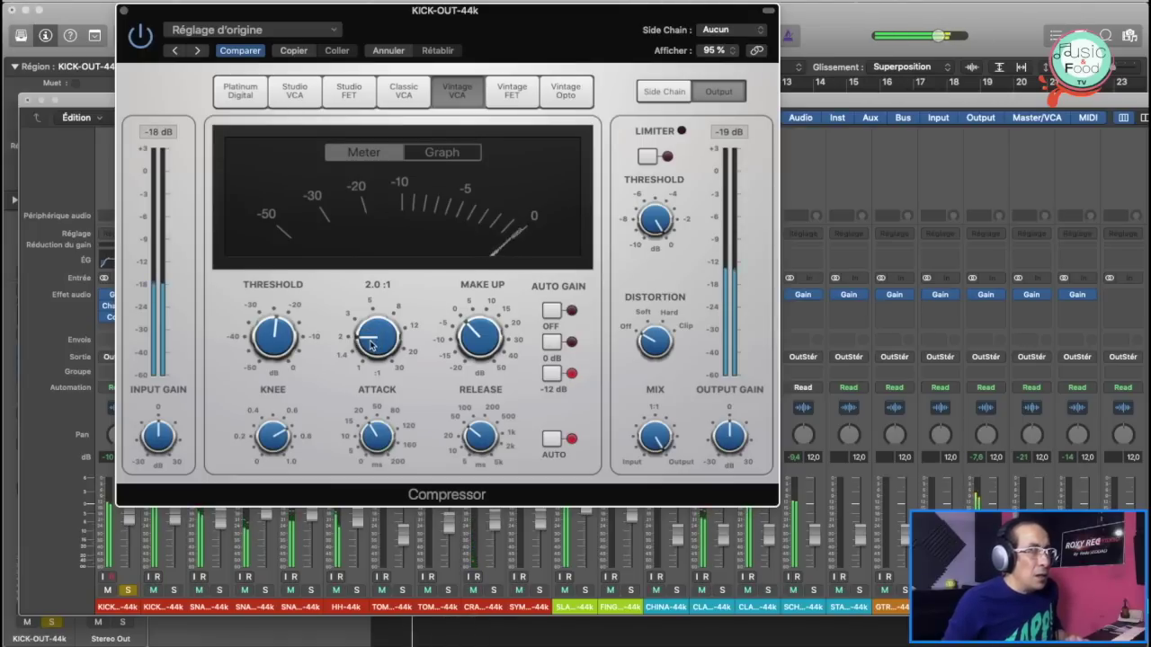
Step: Compare the kick with Auto Gain off and at 0 dB, and return Auto Gain to -12 dB
{"action": "left_click", "coordinate": [552, 311]}
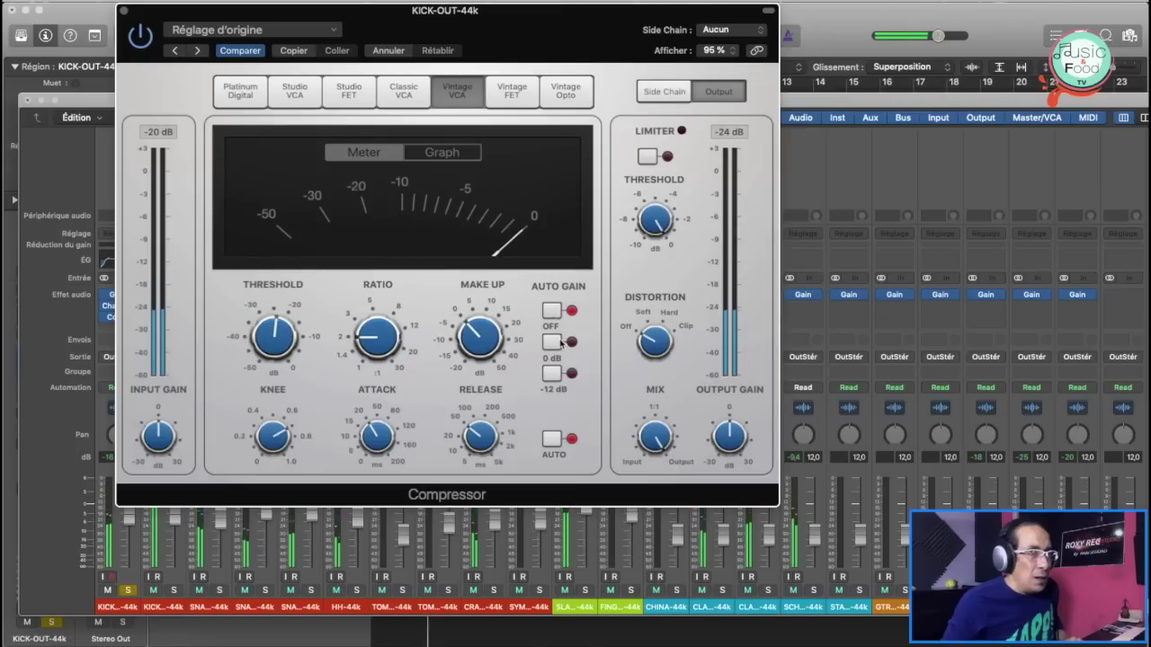
{"action": "left_click", "coordinate": [556, 342]}
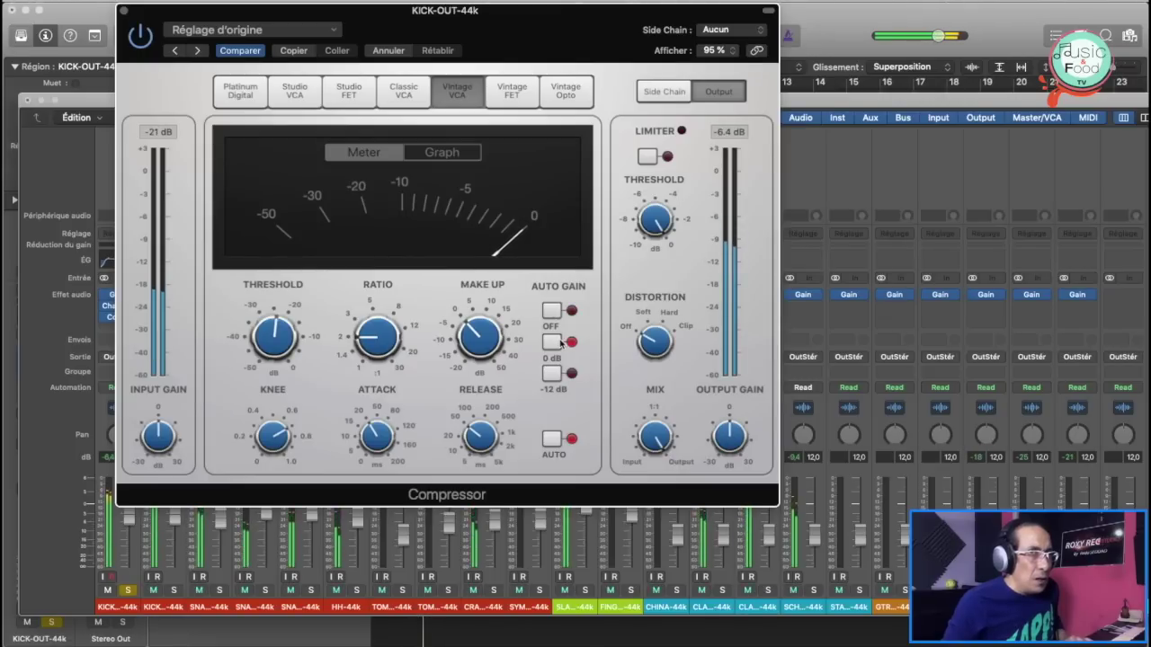
{"action": "left_click", "coordinate": [556, 311]}
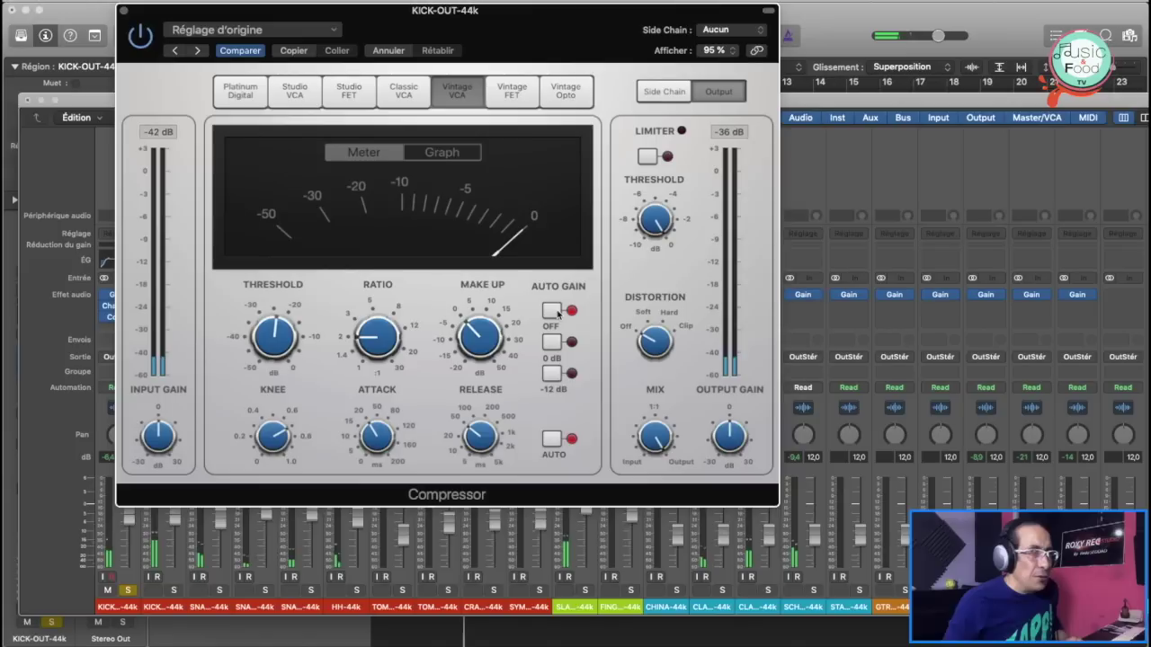
{"action": "left_click", "coordinate": [554, 342]}
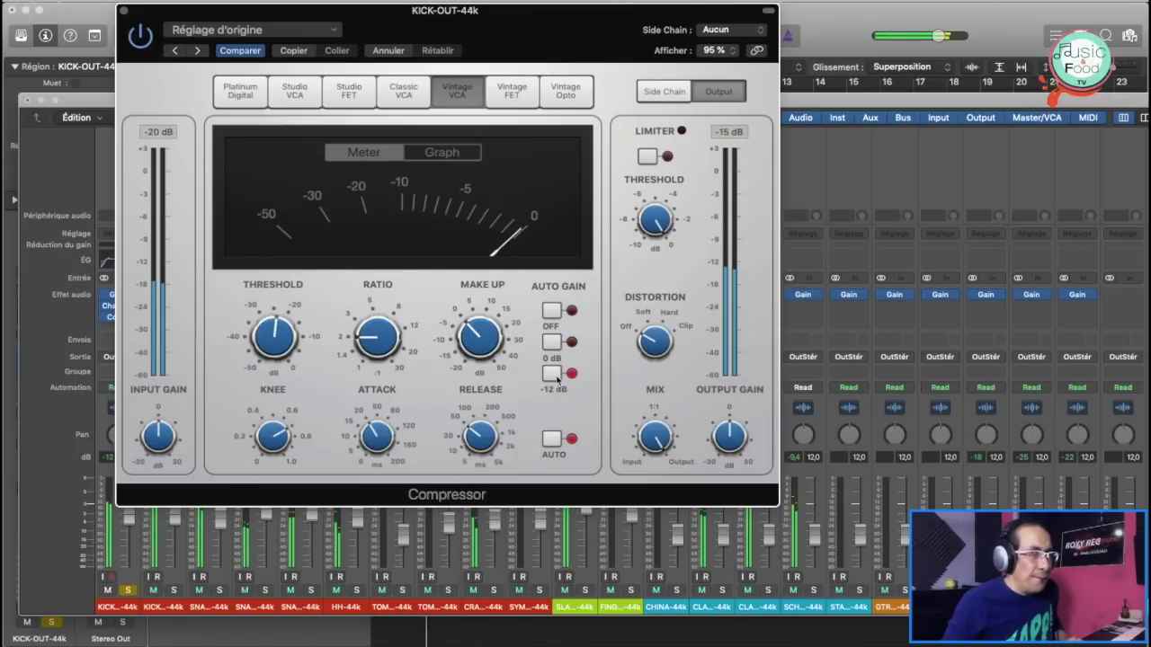
Step: Lower the kick Compressor's ratio slightly and lengthen its release to about 210 ms
{"action": "mouse_move", "coordinate": [382, 335]}
{"action": "left_mouse_down"}
{"action": "mouse_move", "coordinate": [370, 296]}
{"action": "mouse_move", "coordinate": [374, 347]}
{"action": "left_mouse_up"}
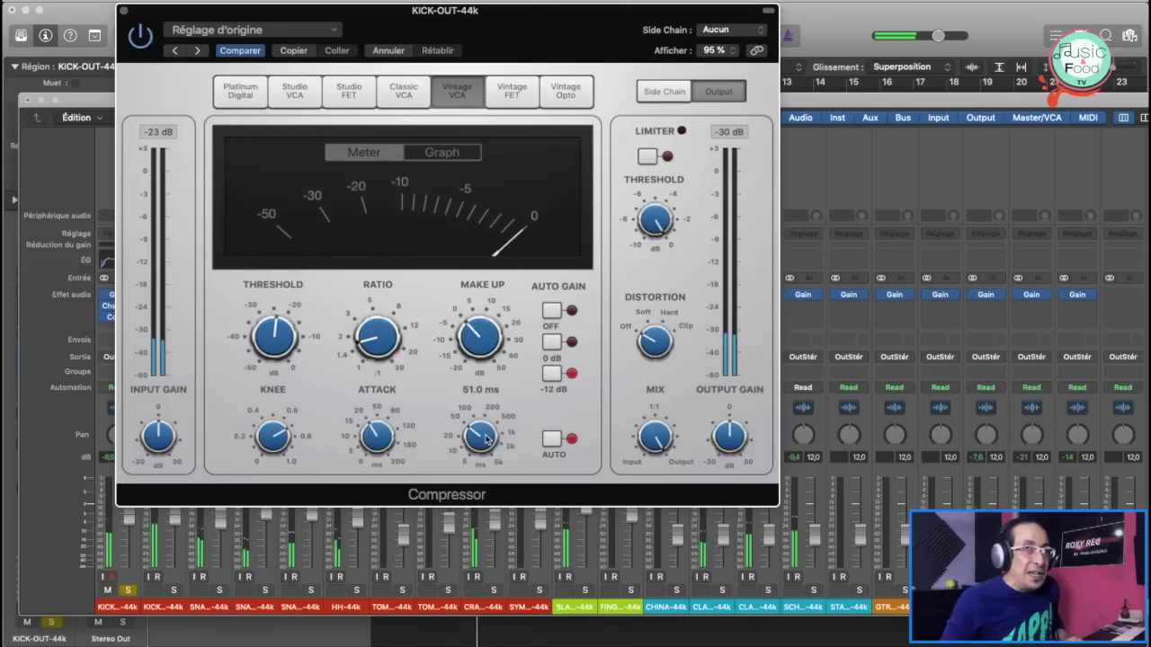
{"action": "left_click_drag", "start_coordinate": [486, 438], "coordinate": [472, 421]}
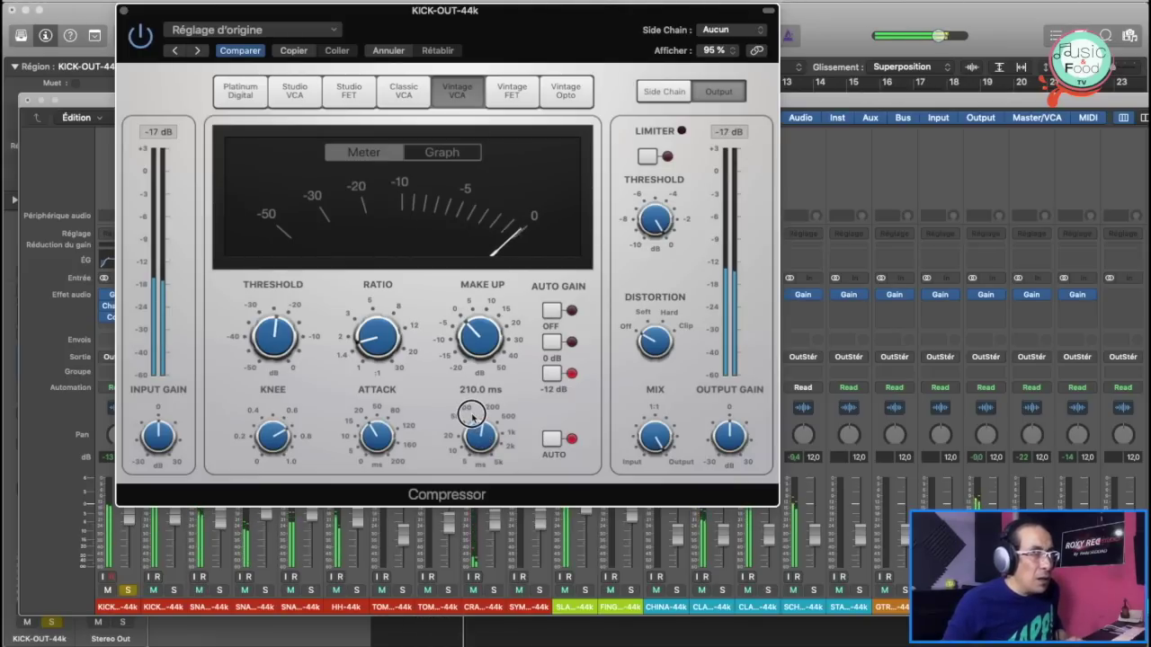
{"action": "mouse_move", "coordinate": [472, 416]}
{"action": "left_mouse_down"}
{"action": "mouse_move", "coordinate": [479, 360]}
{"action": "mouse_move", "coordinate": [484, 460]}
{"action": "mouse_move", "coordinate": [483, 409]}
{"action": "left_mouse_up"}
Step: Try the kick Compressor's threshold at -16 dB, and bring it down to about -40 dB with a 1.7:1 ratio
{"action": "left_click_drag", "start_coordinate": [274, 333], "coordinate": [274, 304]}
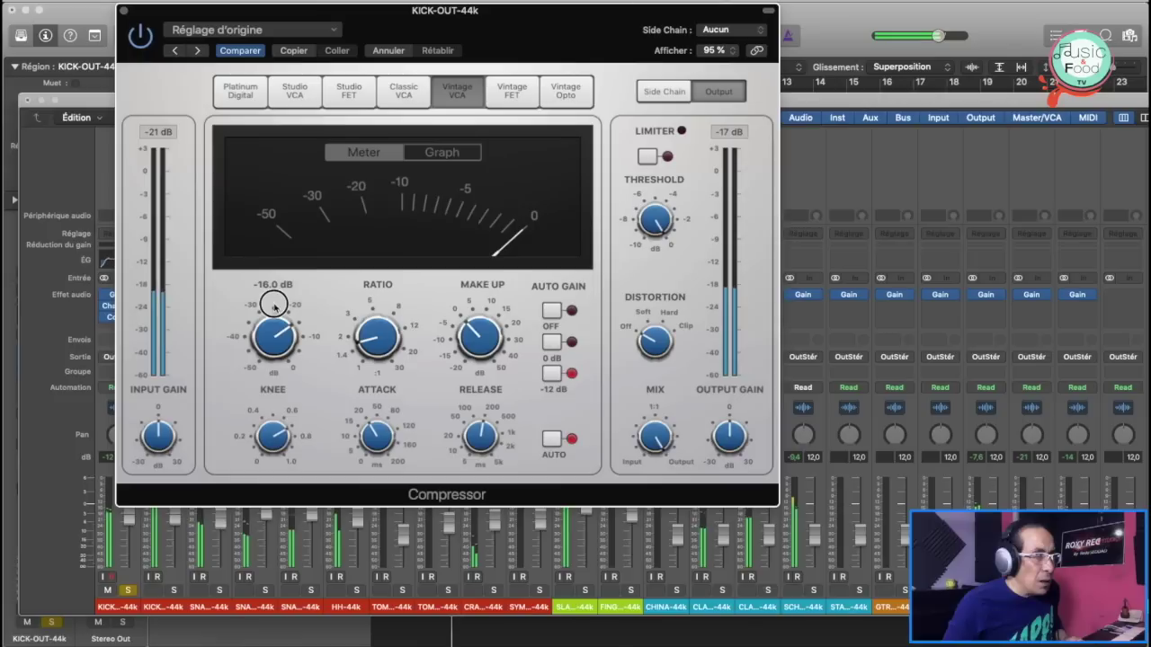
{"action": "mouse_move", "coordinate": [379, 347]}
{"action": "left_mouse_down"}
{"action": "mouse_move", "coordinate": [374, 250]}
{"action": "mouse_move", "coordinate": [378, 335]}
{"action": "left_mouse_up"}
{"action": "left_click_drag", "start_coordinate": [254, 335], "coordinate": [252, 372]}
{"action": "left_click_drag", "start_coordinate": [369, 336], "coordinate": [369, 369]}
{"action": "left_click_drag", "start_coordinate": [274, 335], "coordinate": [271, 358]}
{"action": "mouse_move", "coordinate": [391, 336]}
{"action": "left_mouse_down"}
{"action": "mouse_move", "coordinate": [382, 347]}
{"action": "mouse_move", "coordinate": [385, 334]}
{"action": "left_mouse_up"}
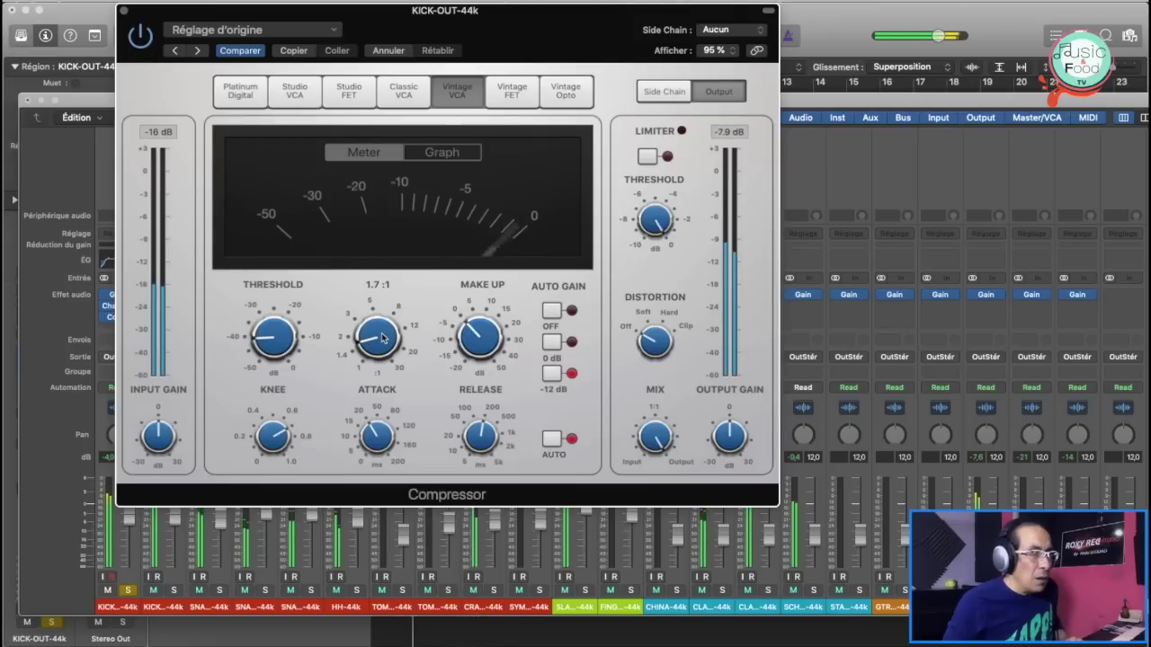
Step: Reduce the kick Compressor's knee slightly and set its attack to about 44 ms and release to about 54 ms
{"action": "left_click_drag", "start_coordinate": [293, 422], "coordinate": [253, 391]}
{"action": "mouse_move", "coordinate": [386, 439]}
{"action": "left_mouse_down"}
{"action": "mouse_move", "coordinate": [372, 378]}
{"action": "mouse_move", "coordinate": [380, 437]}
{"action": "mouse_move", "coordinate": [377, 421]}
{"action": "left_mouse_up"}
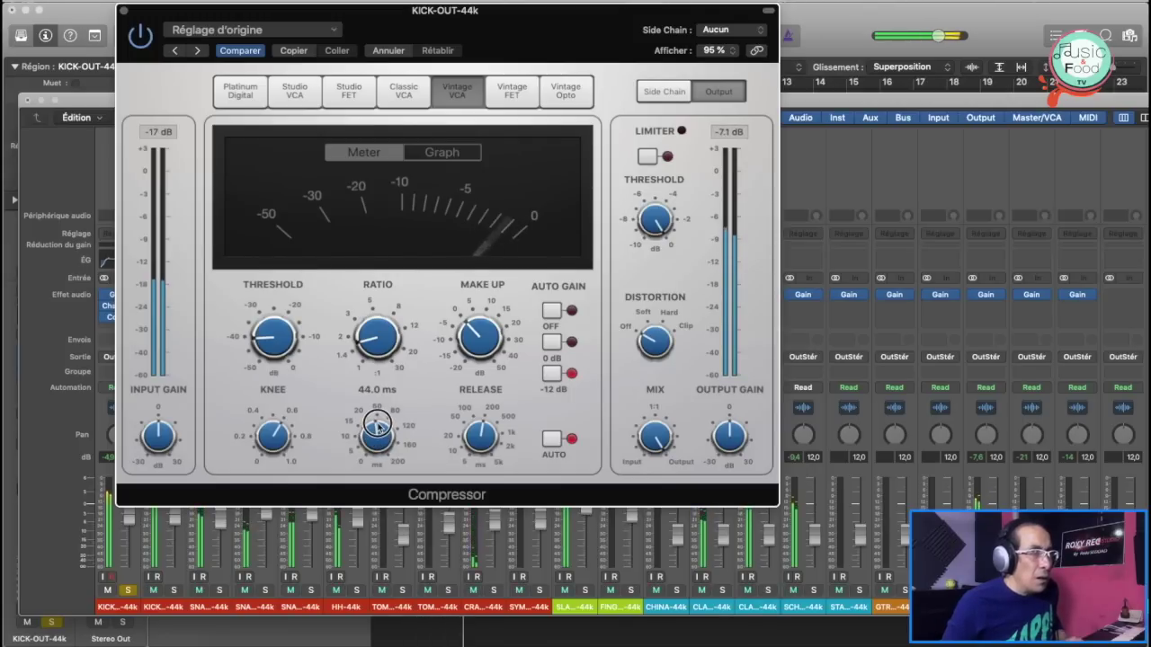
{"action": "left_click", "coordinate": [473, 440]}
{"action": "left_click_drag", "start_coordinate": [472, 446], "coordinate": [473, 451]}
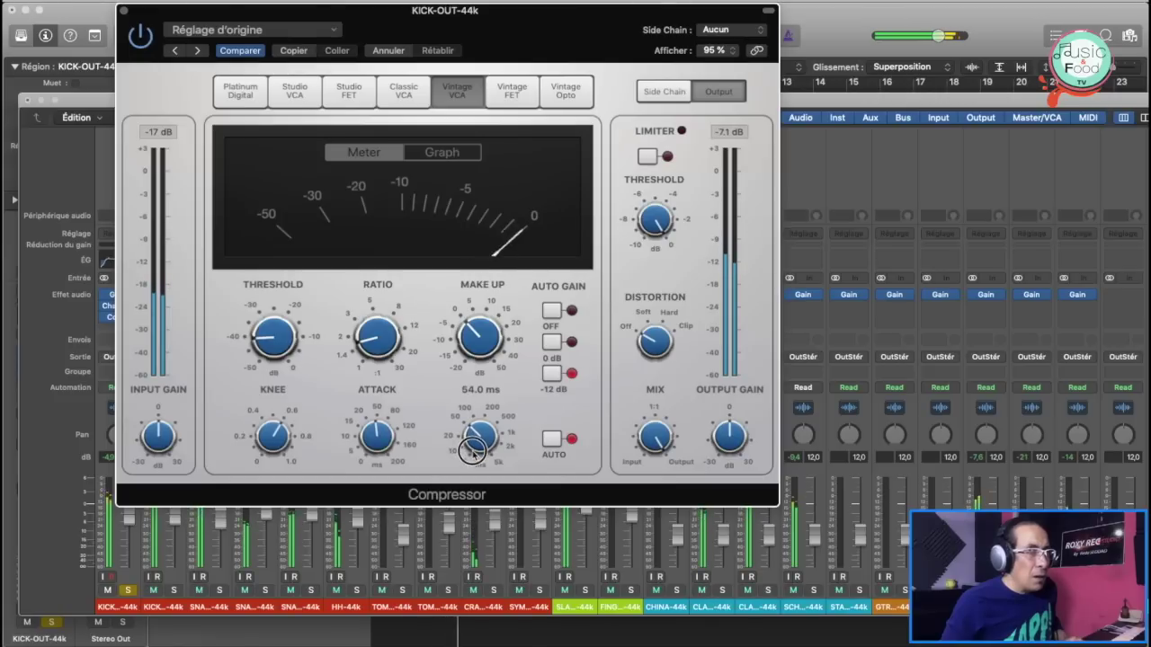
Step: Display the Compressor's graph and refine the kick with a -37 dB threshold, 2.0:1 ratio, lower knee and longer release
{"action": "left_click", "coordinate": [435, 152]}
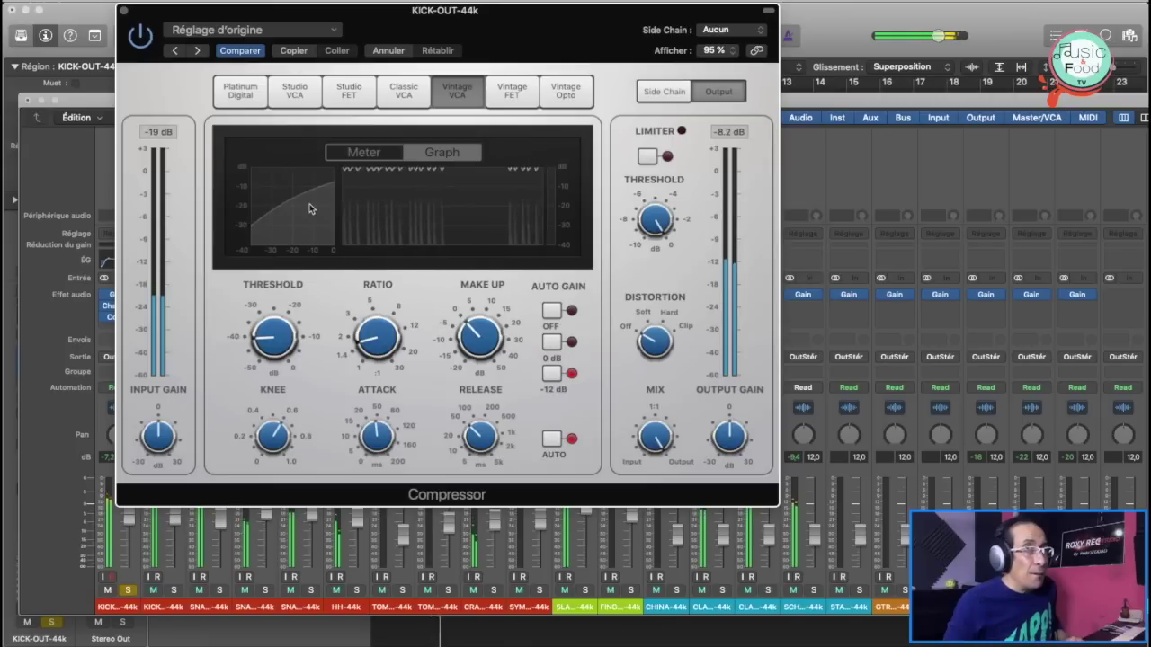
{"action": "left_click_drag", "start_coordinate": [268, 335], "coordinate": [267, 332]}
{"action": "left_click_drag", "start_coordinate": [371, 330], "coordinate": [372, 332]}
{"action": "mouse_move", "coordinate": [378, 435]}
{"action": "left_mouse_down"}
{"action": "mouse_move", "coordinate": [380, 455]}
{"action": "mouse_move", "coordinate": [381, 439]}
{"action": "left_mouse_up"}
{"action": "left_click_drag", "start_coordinate": [275, 438], "coordinate": [284, 449]}
{"action": "mouse_move", "coordinate": [478, 438]}
{"action": "left_mouse_down"}
{"action": "mouse_move", "coordinate": [470, 372]}
{"action": "mouse_move", "coordinate": [470, 419]}
{"action": "left_mouse_up"}
{"action": "left_click_drag", "start_coordinate": [370, 28], "coordinate": [367, 27]}
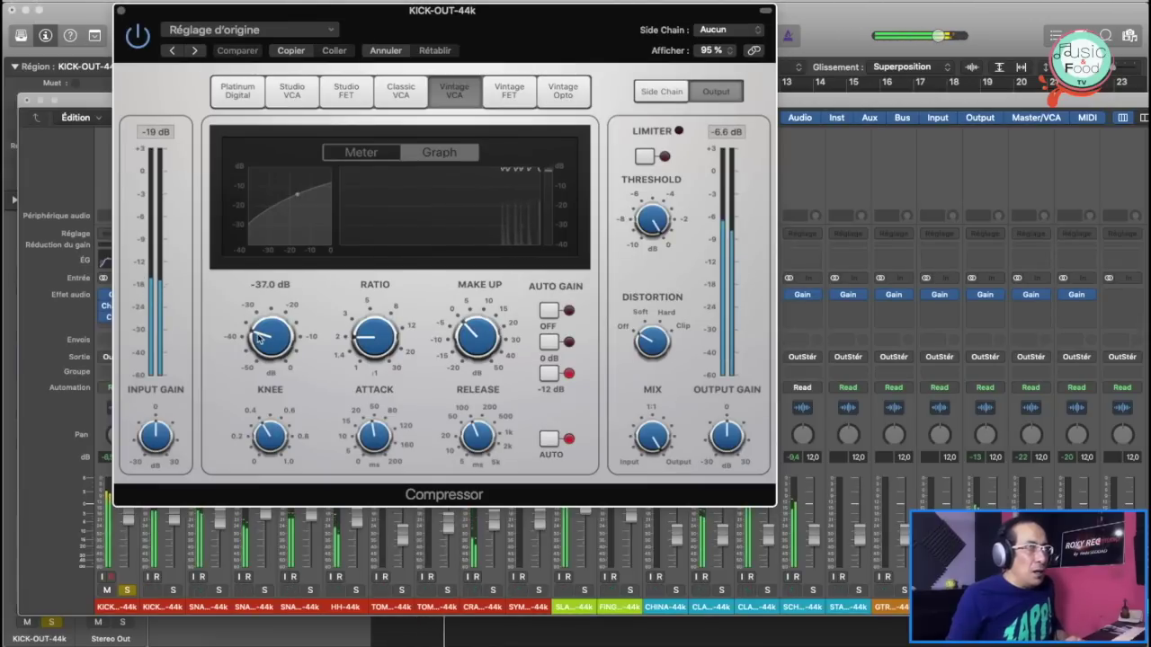
Step: Raise the kick Compressor's threshold to -26 dB and trim it slightly lower while listening to the loop
{"action": "left_click_drag", "start_coordinate": [265, 340], "coordinate": [256, 303]}
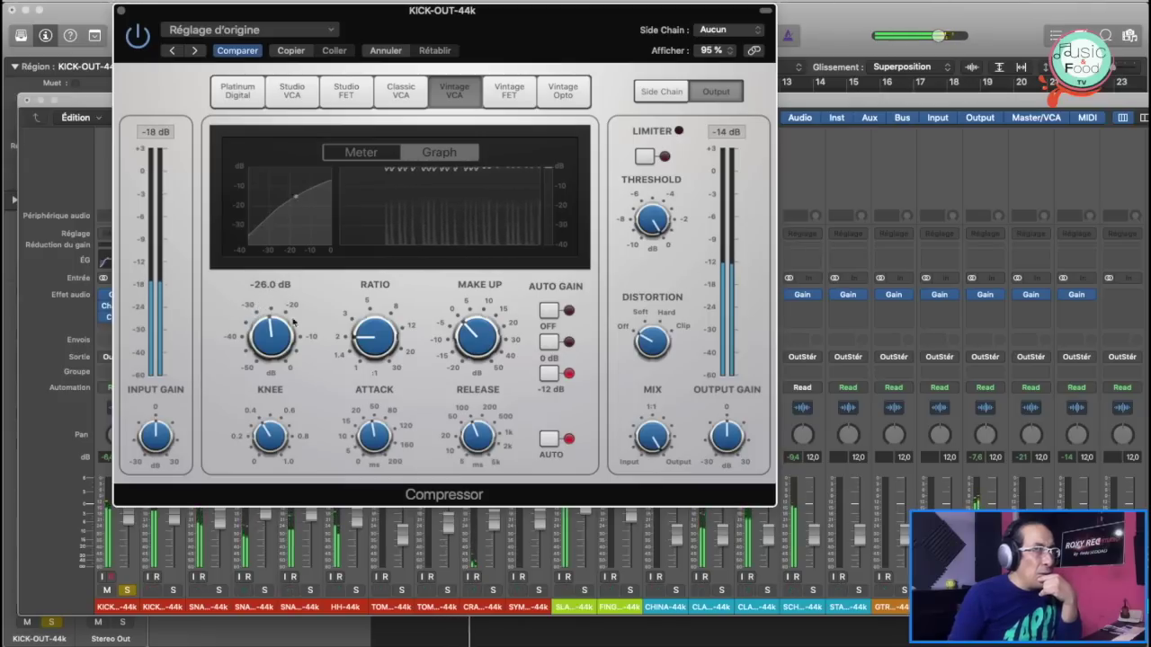
{"action": "left_click_drag", "start_coordinate": [268, 338], "coordinate": [267, 340]}
{"action": "mouse_move", "coordinate": [358, 346]}
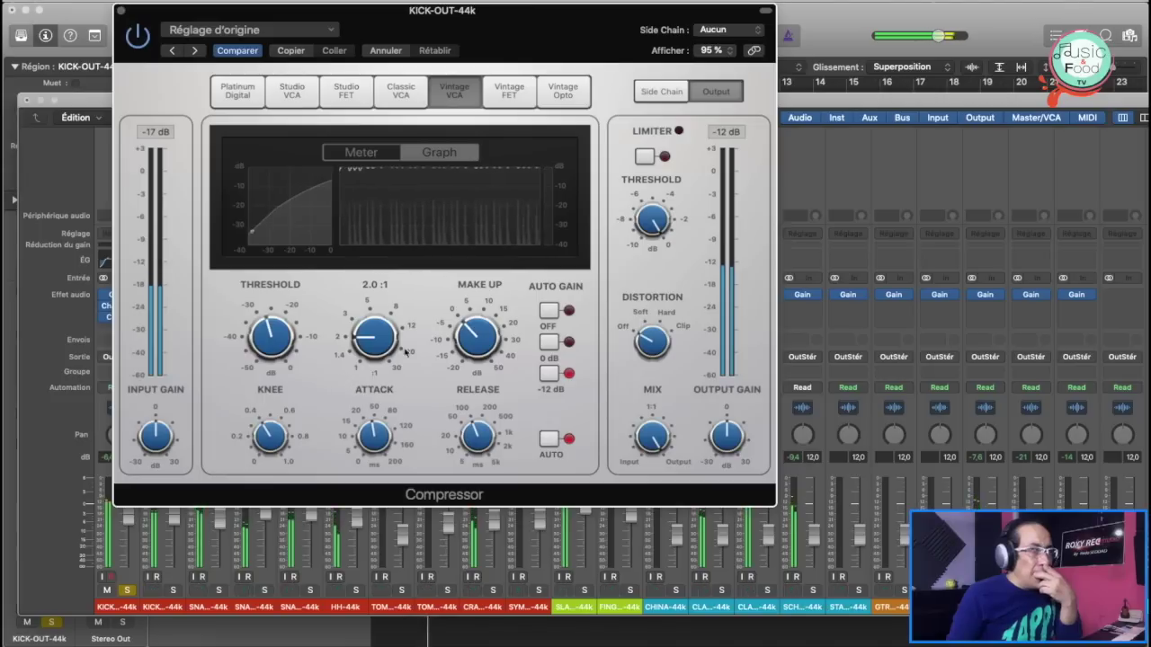
Step: Raise the kick Compressor's ratio to its maximum, with a faster attack of about 10 ms and a 51 ms release
{"action": "left_click_drag", "start_coordinate": [367, 338], "coordinate": [337, 213]}
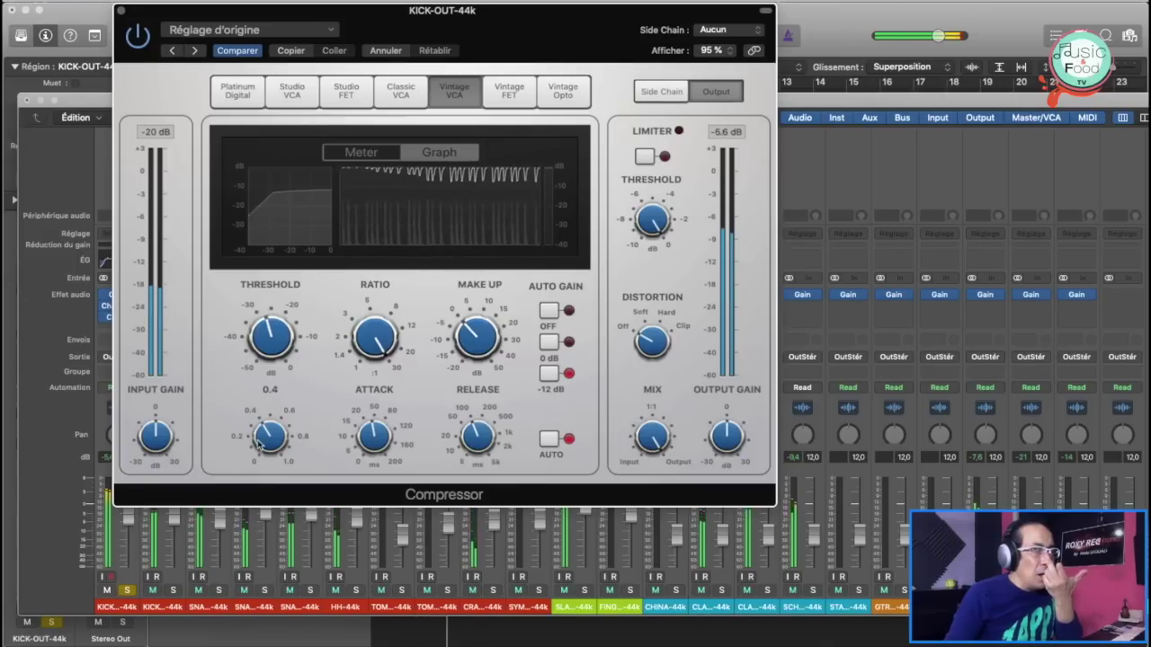
{"action": "mouse_move", "coordinate": [376, 439]}
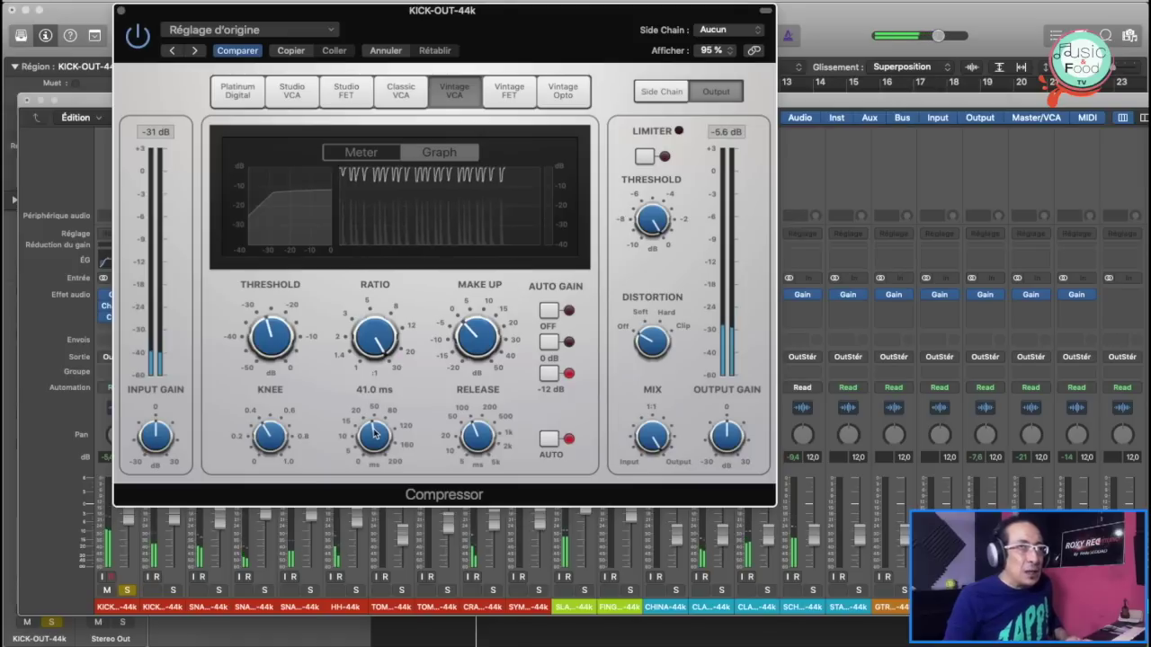
{"action": "left_click_drag", "start_coordinate": [376, 435], "coordinate": [371, 464]}
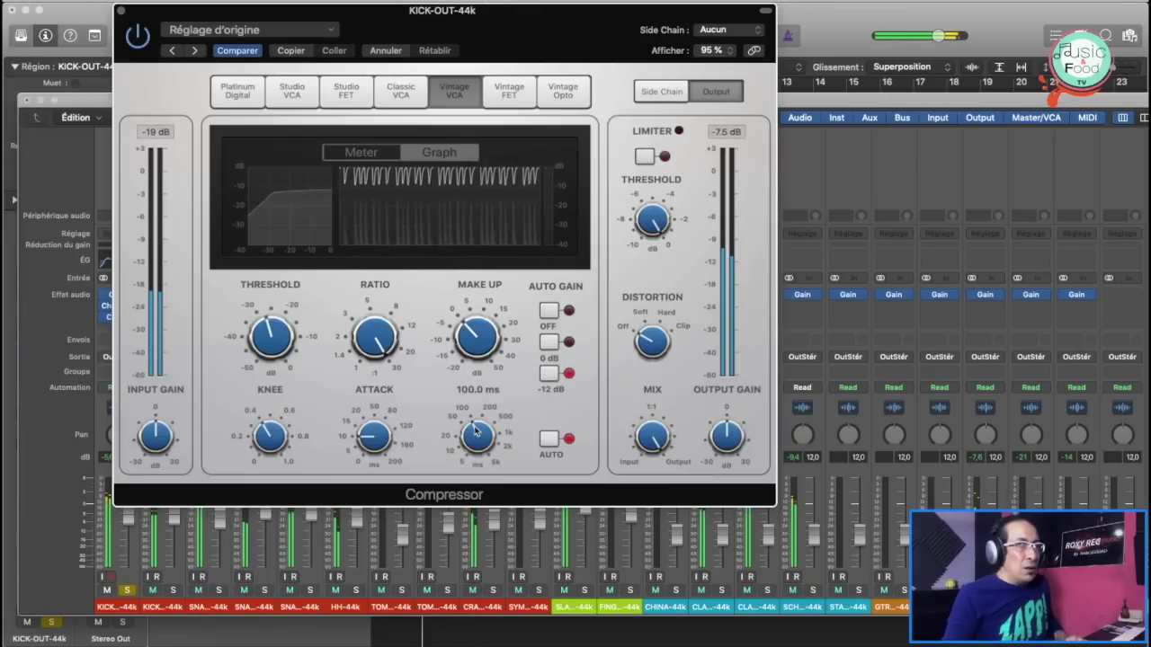
{"action": "left_click_drag", "start_coordinate": [483, 427], "coordinate": [471, 441]}
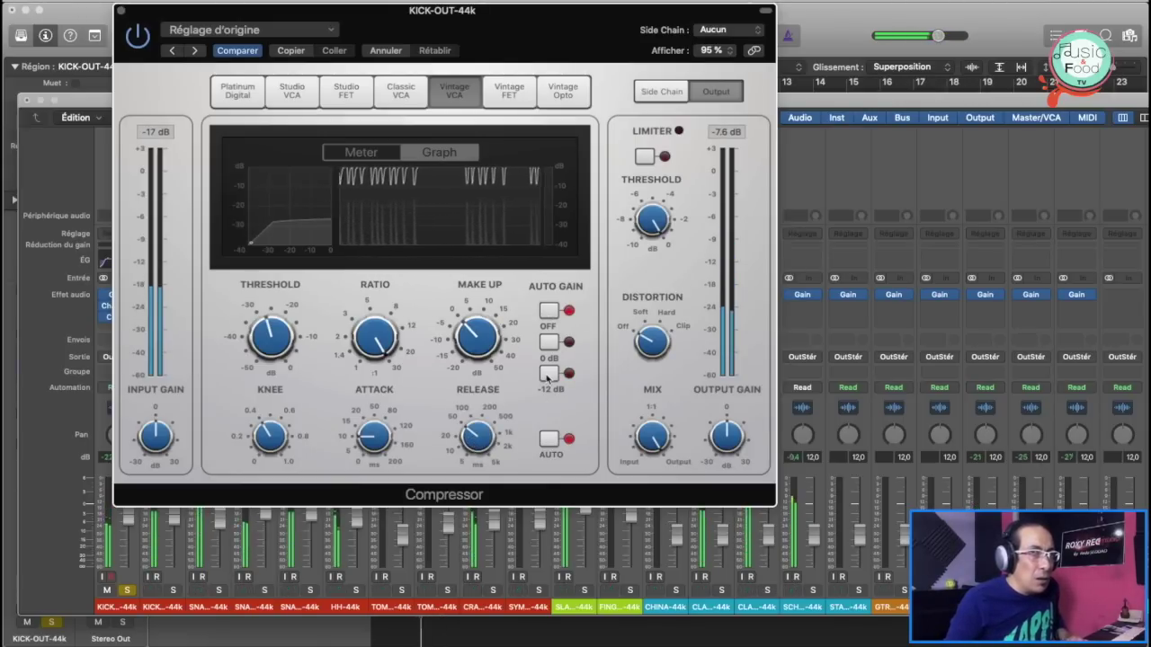
Step: Turn off the kick Compressor's auto gain and raise the make-up gain to between 5 and 10 dB by ear
{"action": "left_click", "coordinate": [547, 311]}
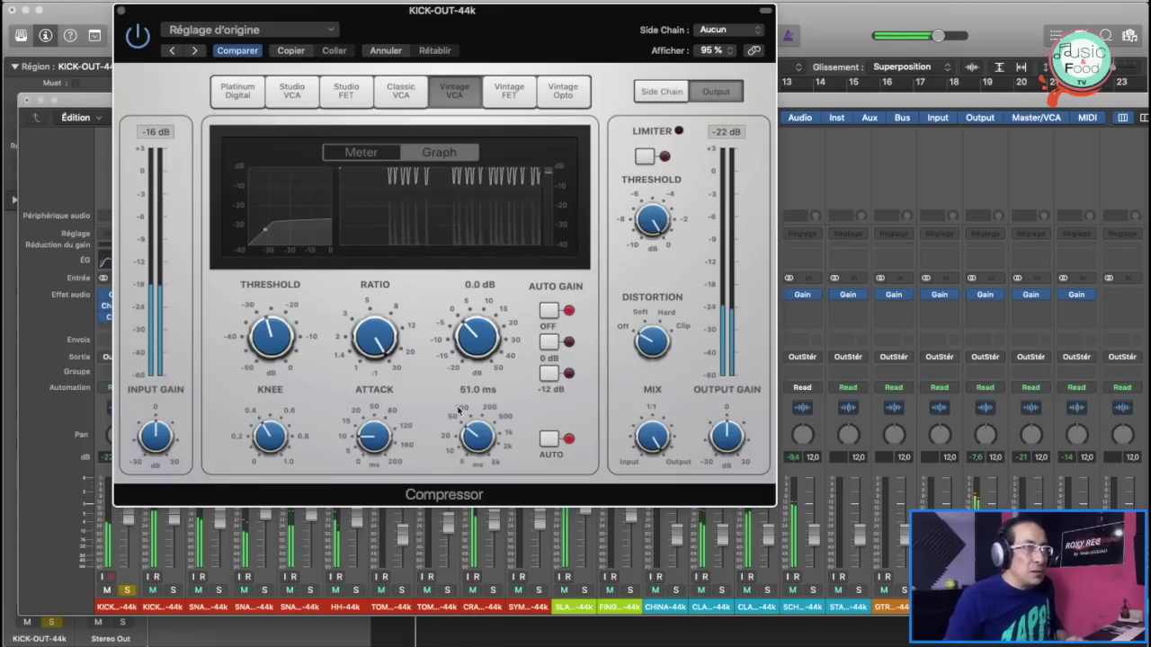
{"action": "mouse_move", "coordinate": [387, 434]}
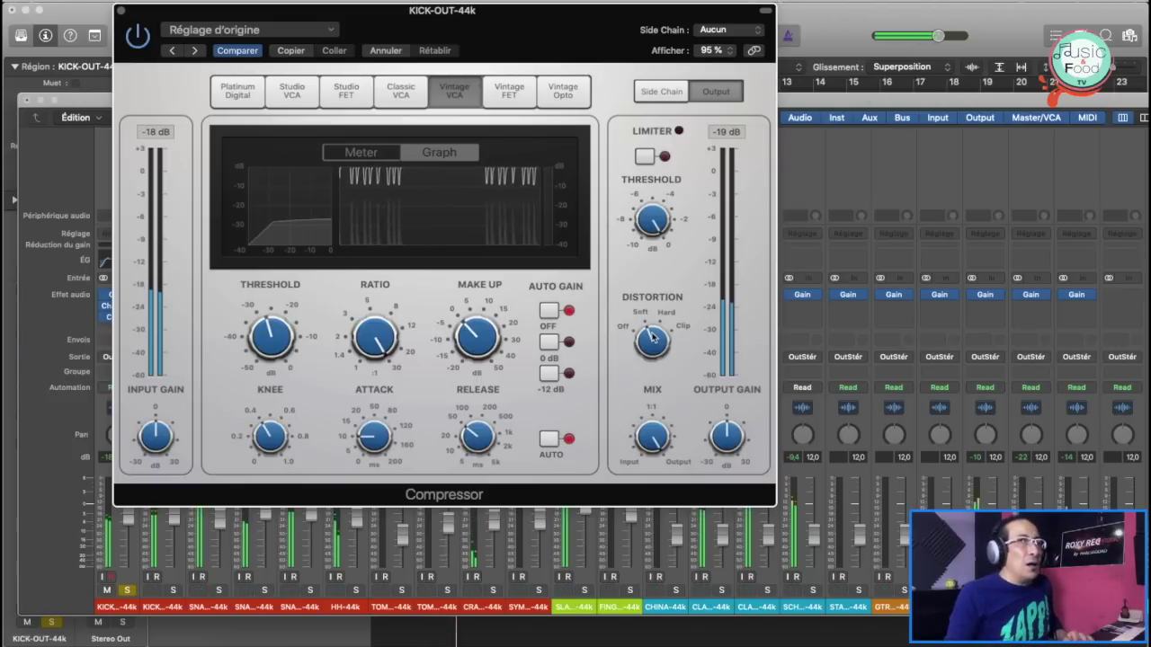
{"action": "left_click_drag", "start_coordinate": [475, 335], "coordinate": [464, 316]}
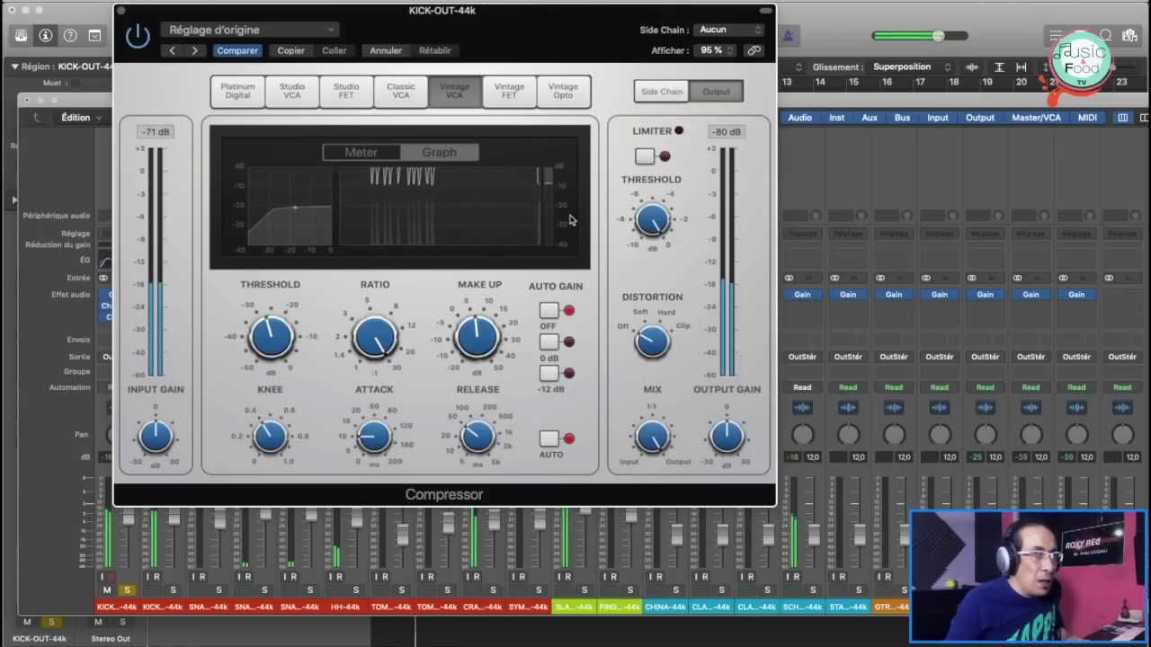
{"action": "left_click_drag", "start_coordinate": [484, 342], "coordinate": [484, 335]}
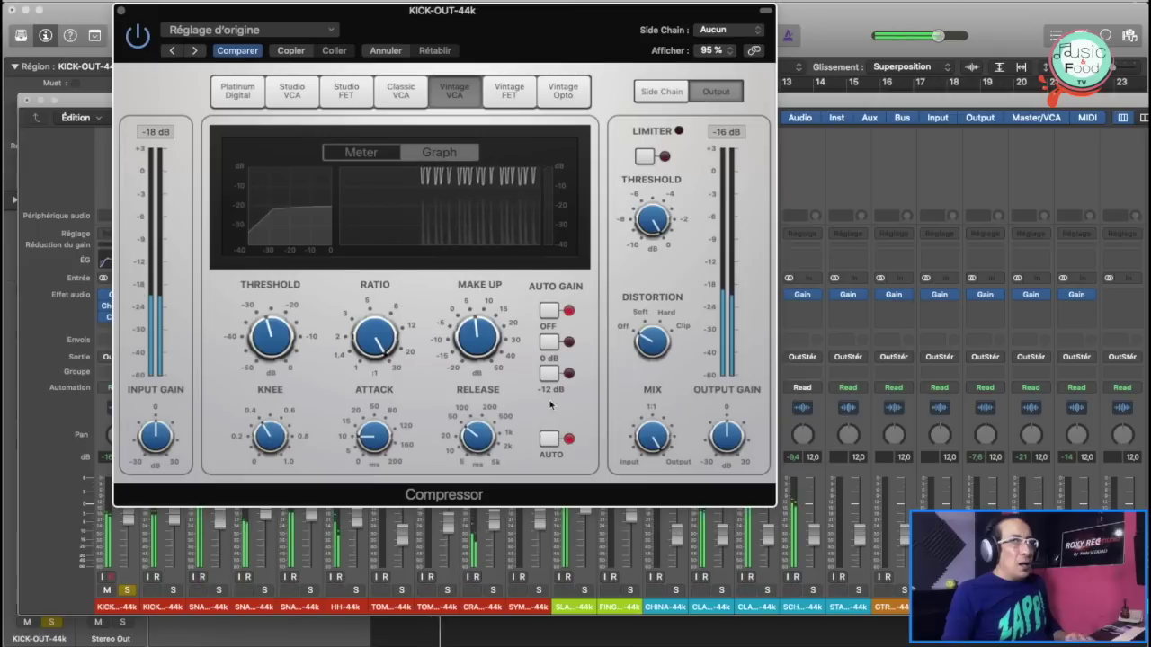
Step: Raise the kick Compressor's knee to between 0.6 and 0.8 while listening to the loop
{"action": "mouse_move", "coordinate": [254, 410]}
{"action": "scroll", "coordinate": [264, 432], "scroll_direction": "up", "scroll_amount": 4}
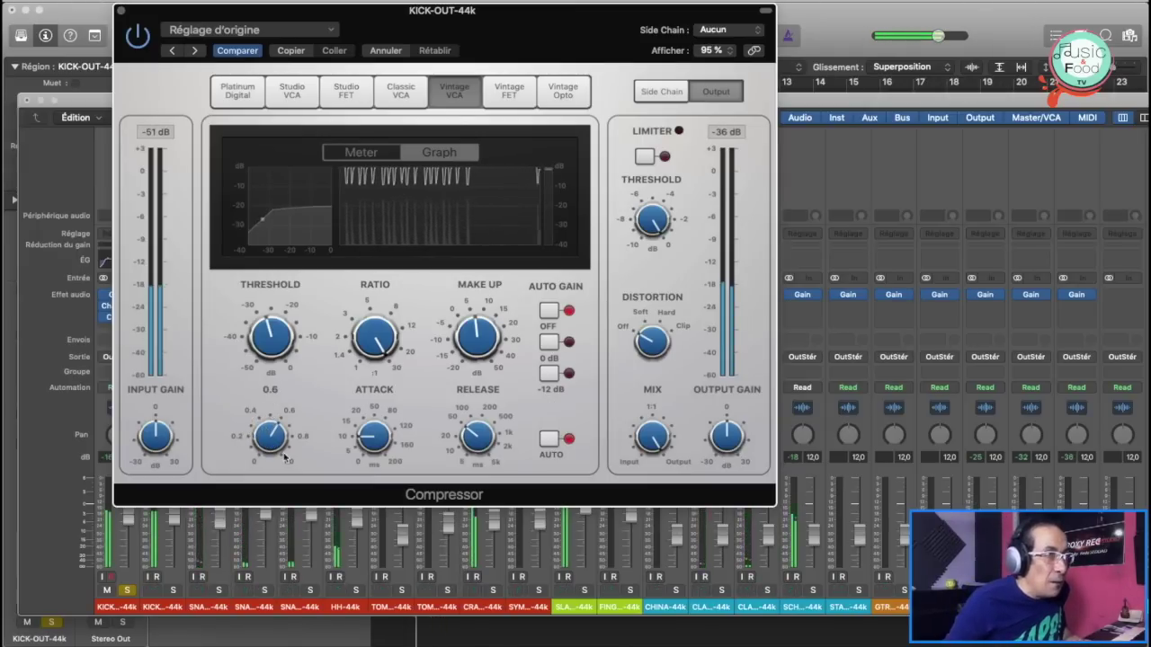
{"action": "left_click_drag", "start_coordinate": [263, 449], "coordinate": [267, 435]}
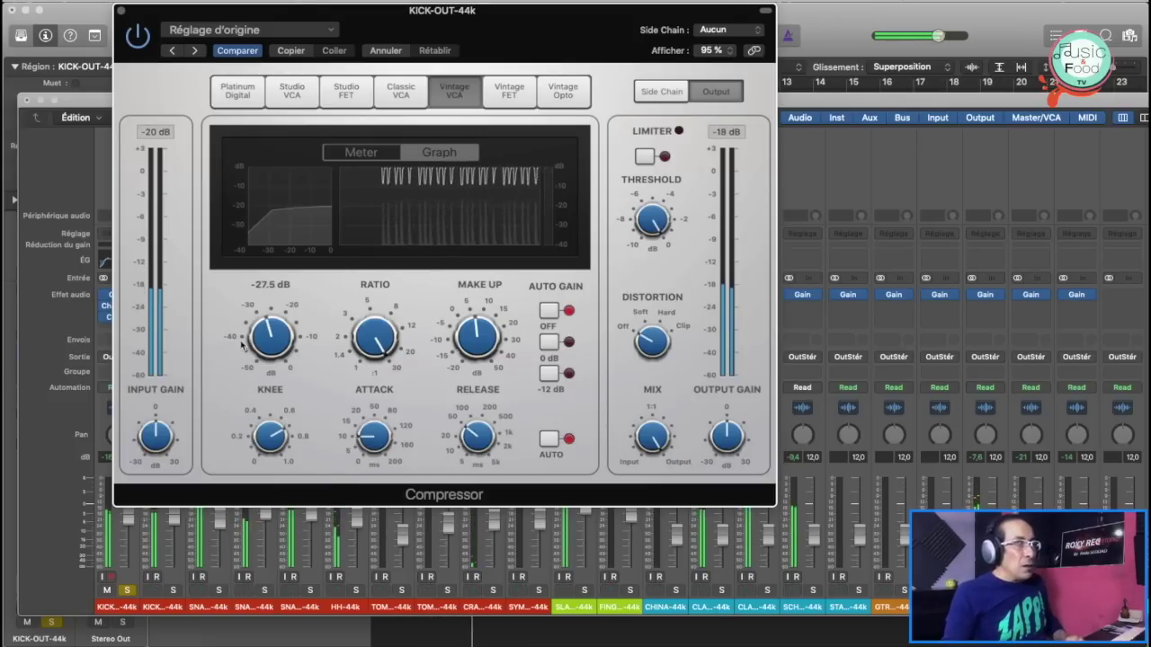
{"action": "mouse_move", "coordinate": [341, 335]}
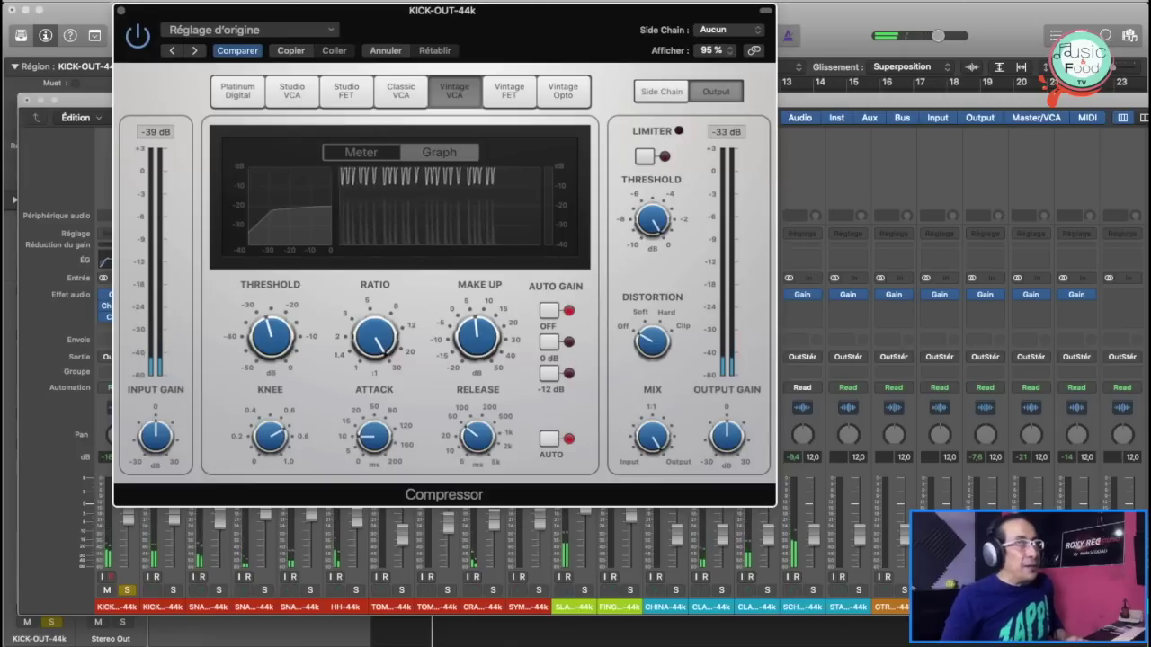
Step: Bypass and re-enable the kick Compressor repeatedly to compare the kick with and without compression
{"action": "left_click", "coordinate": [137, 38]}
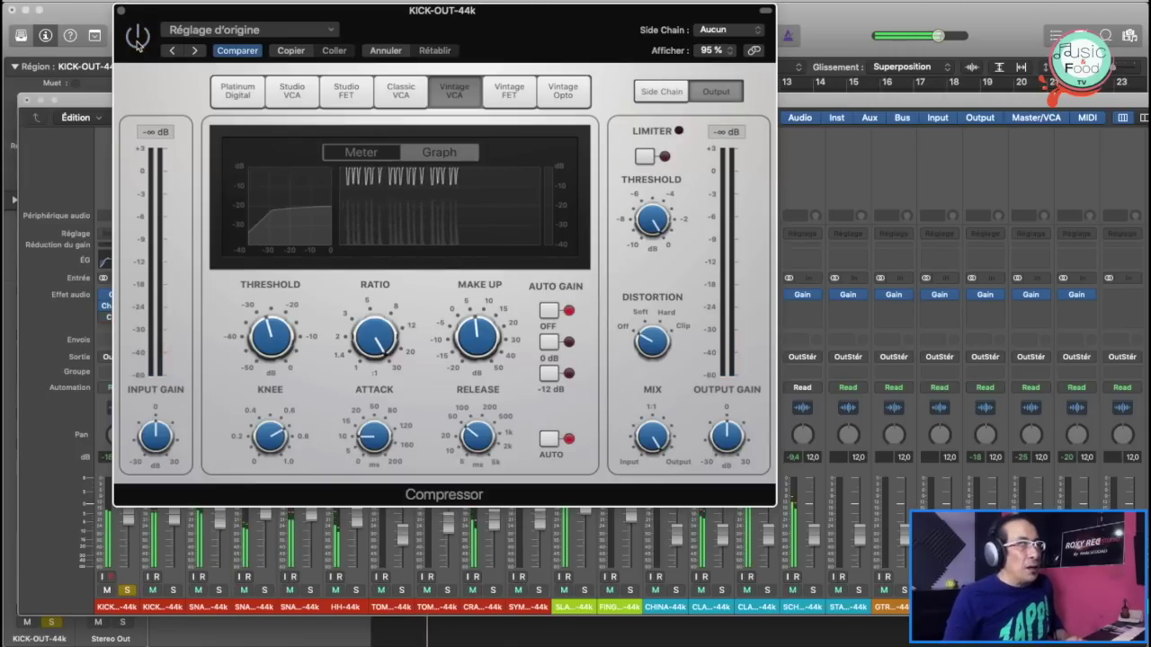
{"action": "left_click", "coordinate": [137, 37]}
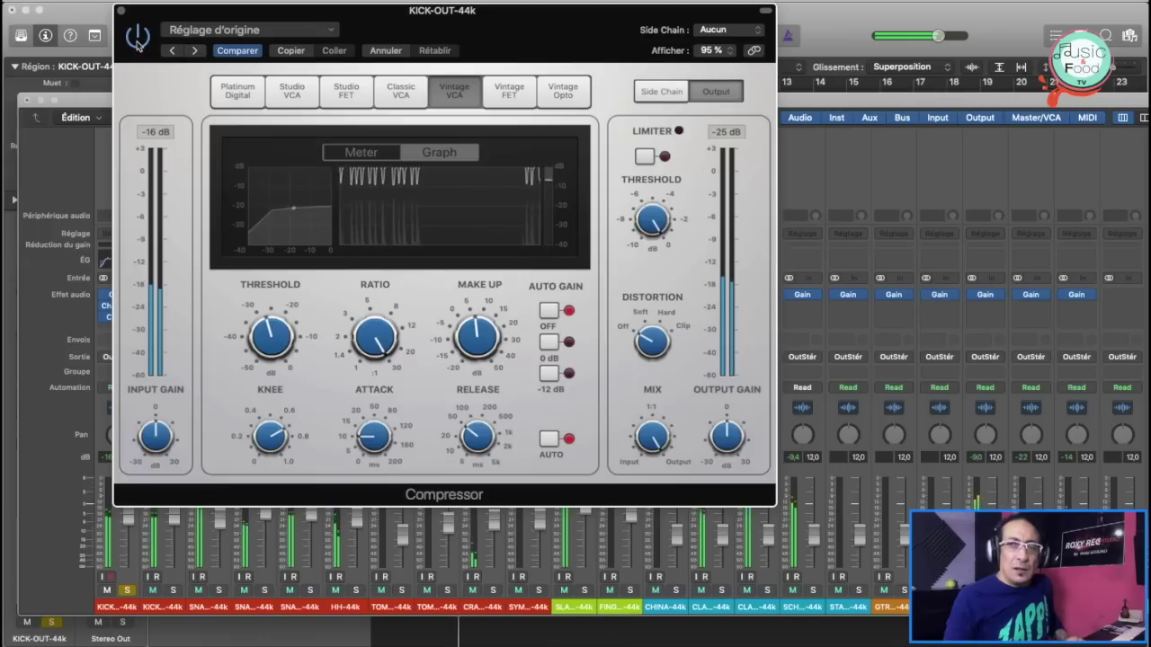
{"action": "left_click", "coordinate": [137, 38]}
{"action": "left_click", "coordinate": [136, 38]}
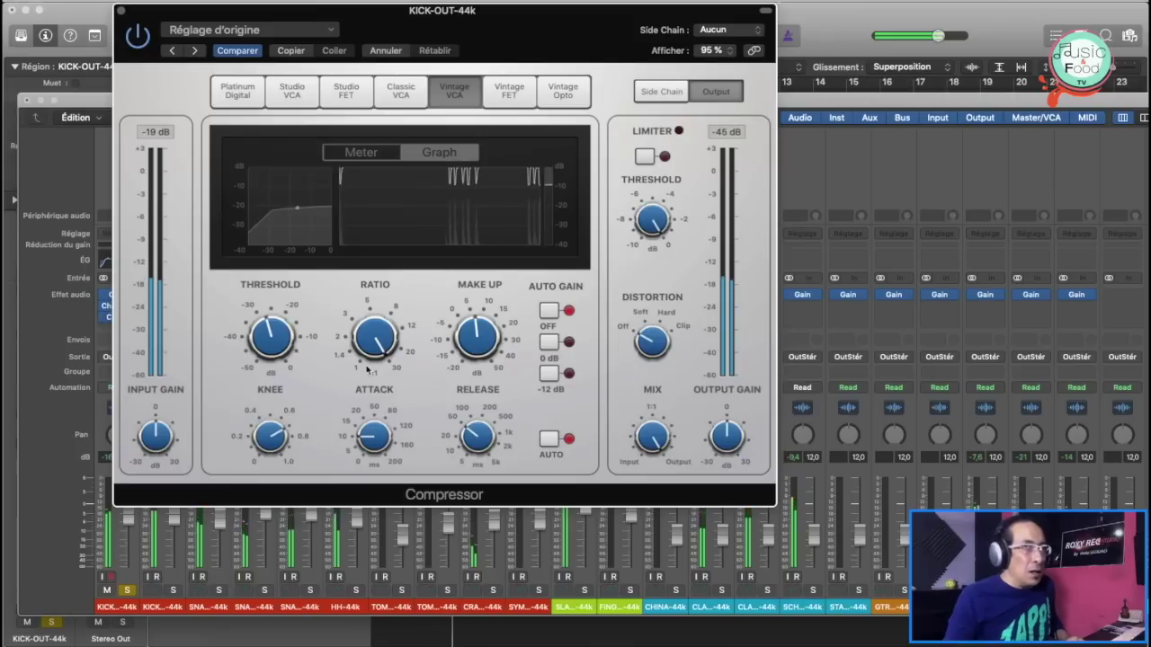
Step: Lower the kick Compressor's ratio to about 20:1, switch its display back to the meter and close the plug-in
{"action": "left_click_drag", "start_coordinate": [367, 369], "coordinate": [374, 366]}
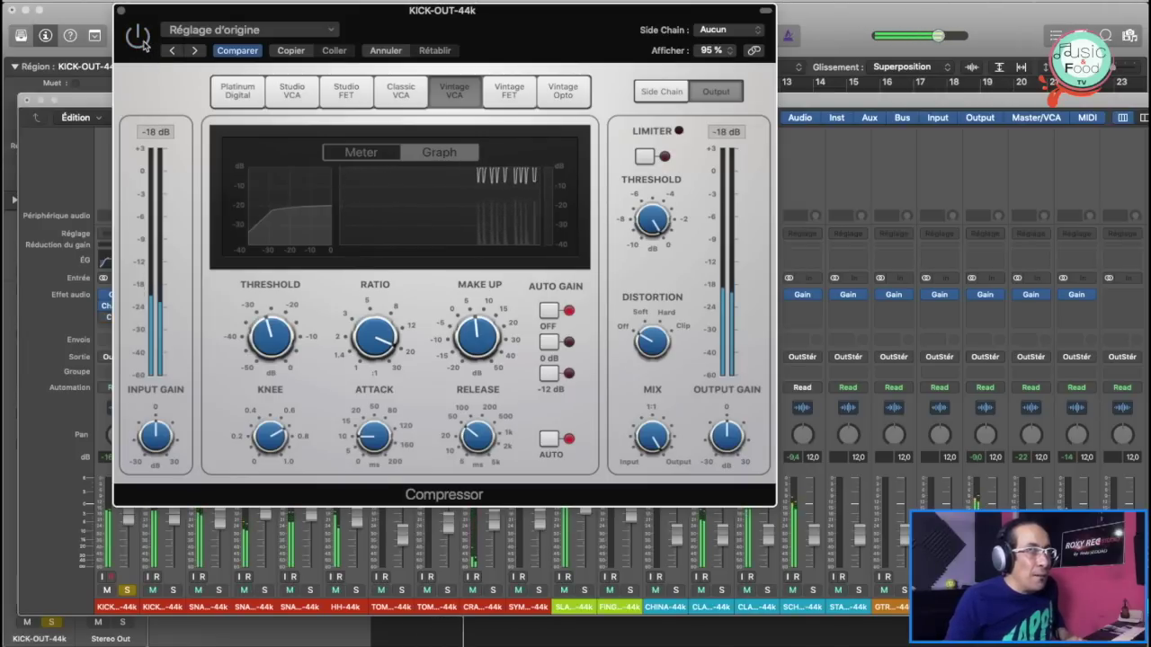
{"action": "left_click", "coordinate": [368, 155]}
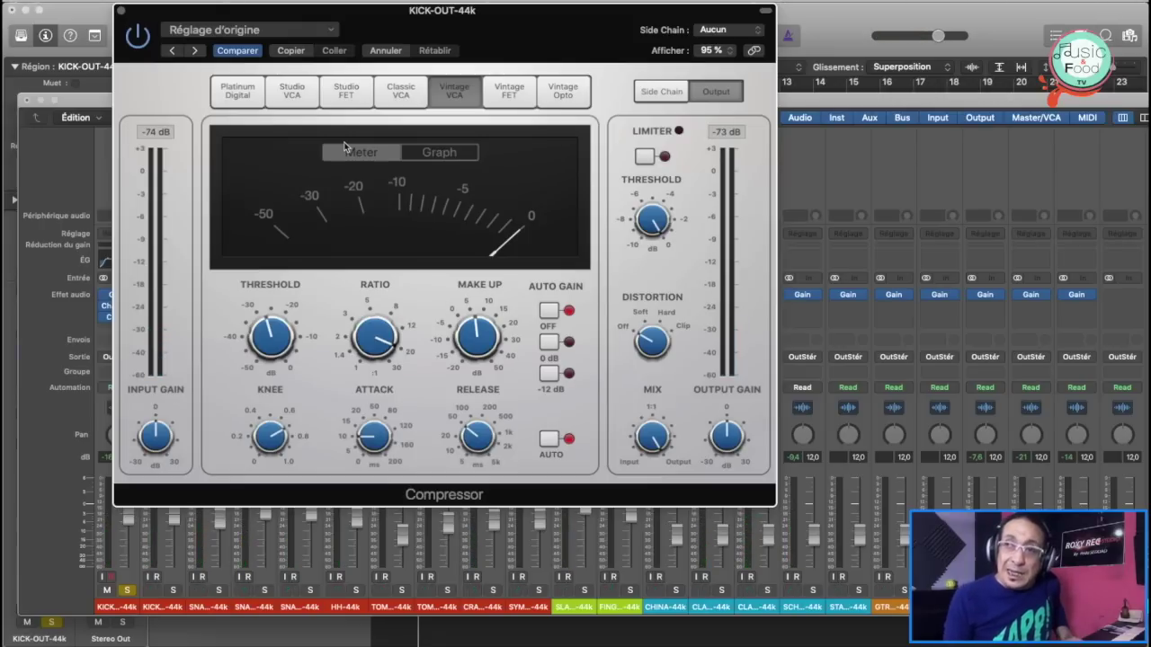
{"action": "key", "text": "super+w"}
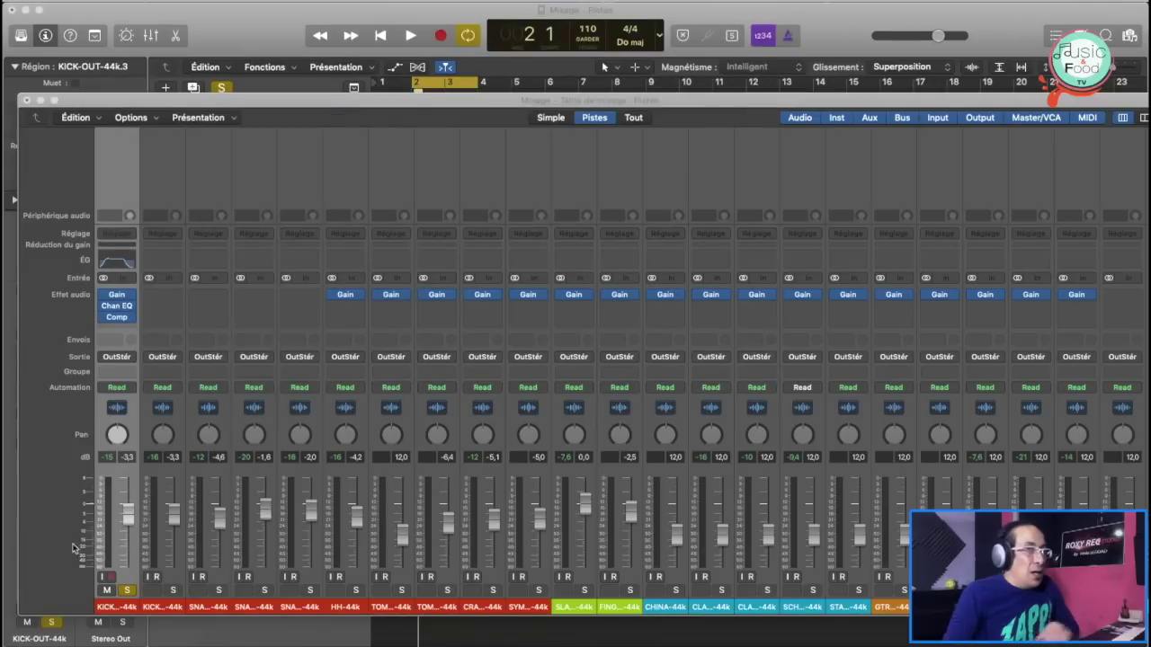
Step: Solo the KICK-IN-44k track with the outer kick muted and play the loop to hear it
{"action": "left_click", "coordinate": [130, 608]}
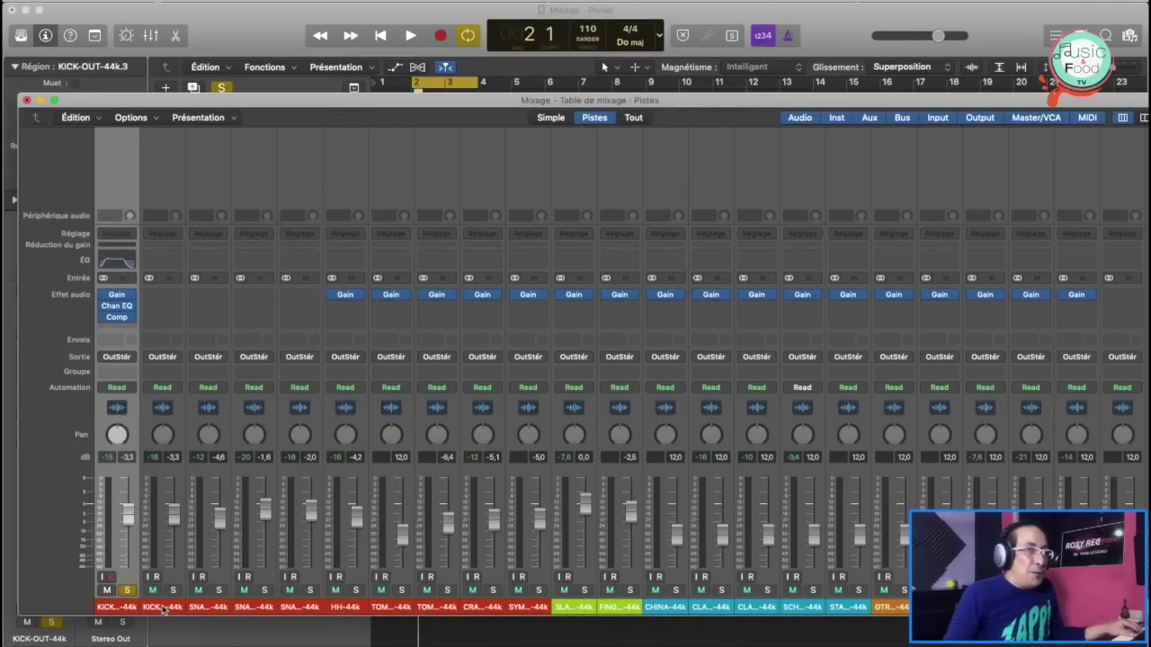
{"action": "left_click", "coordinate": [163, 608]}
{"action": "left_click", "coordinate": [173, 591]}
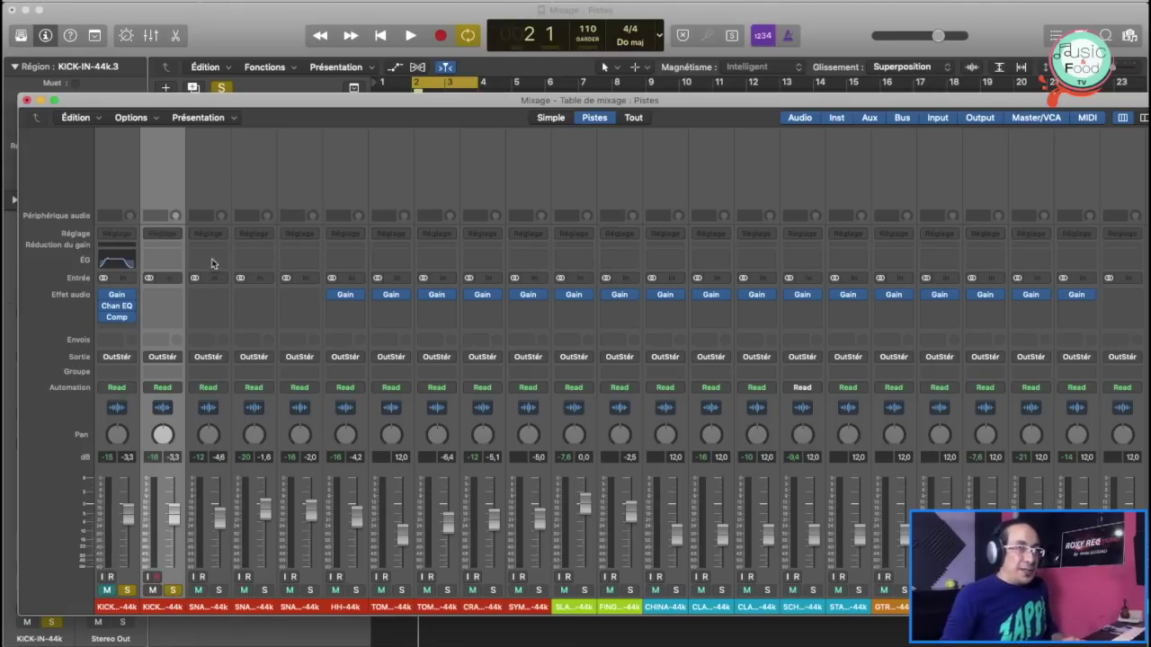
{"action": "key", "text": "space"}
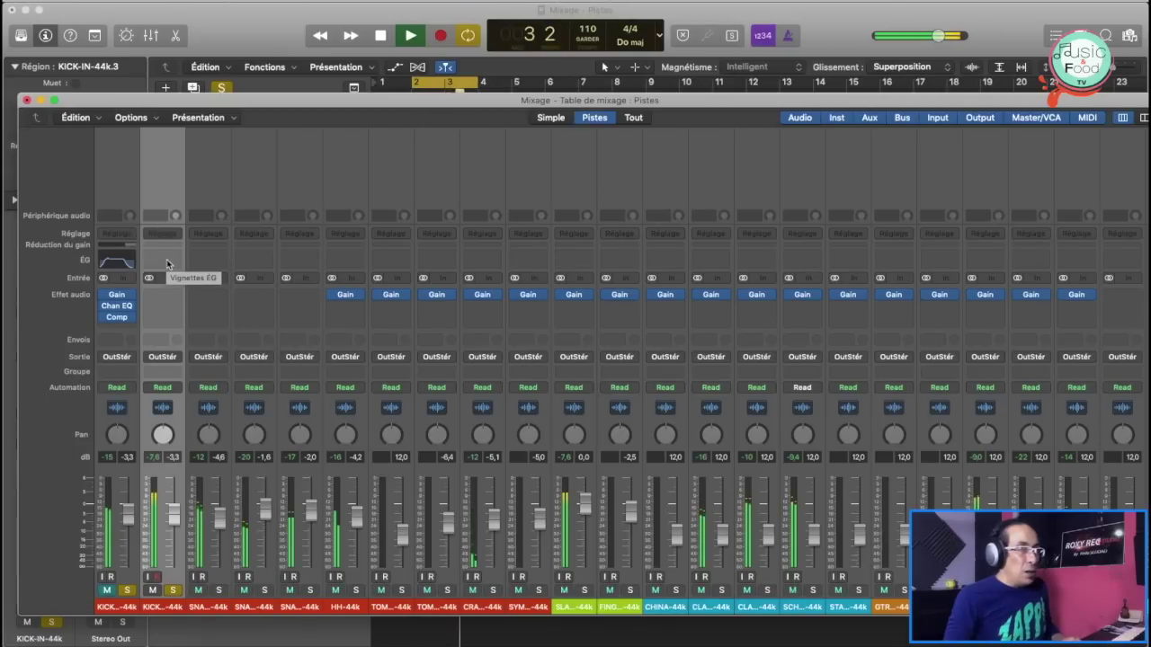
{"action": "key", "text": "space"}
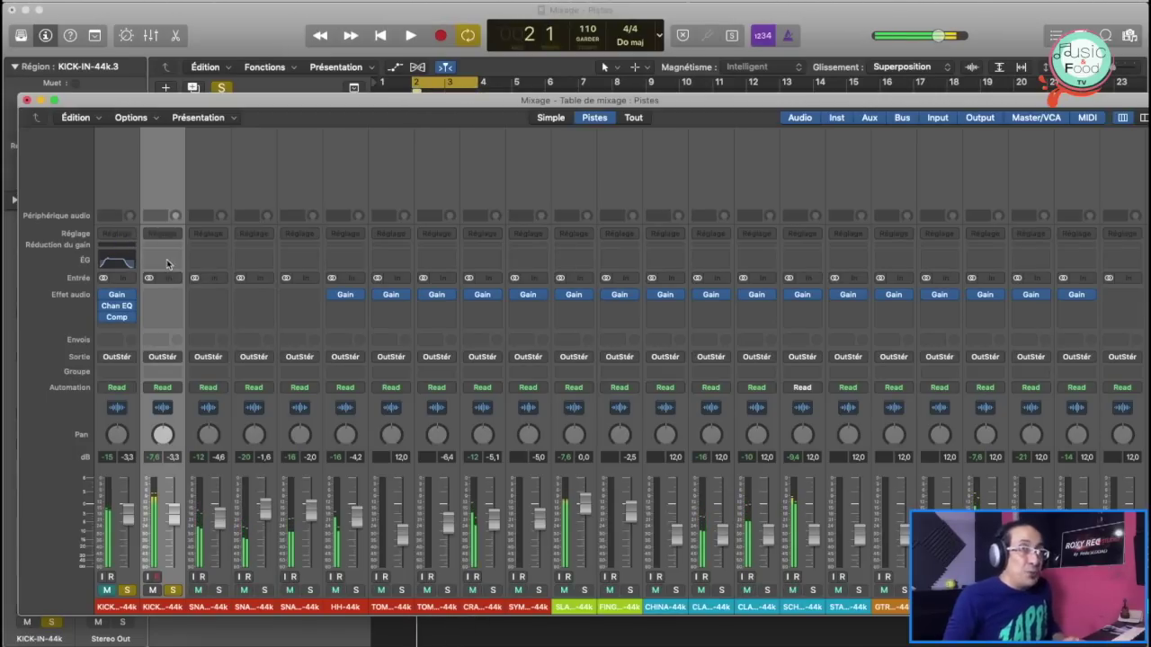
Step: Add a Channel EQ to the inner kick and tune its 24 dB/Oct low cut to 51 Hz with a Q of 0.67
{"action": "left_click", "coordinate": [166, 264]}
{"action": "left_click_drag", "start_coordinate": [257, 36], "coordinate": [305, 40]}
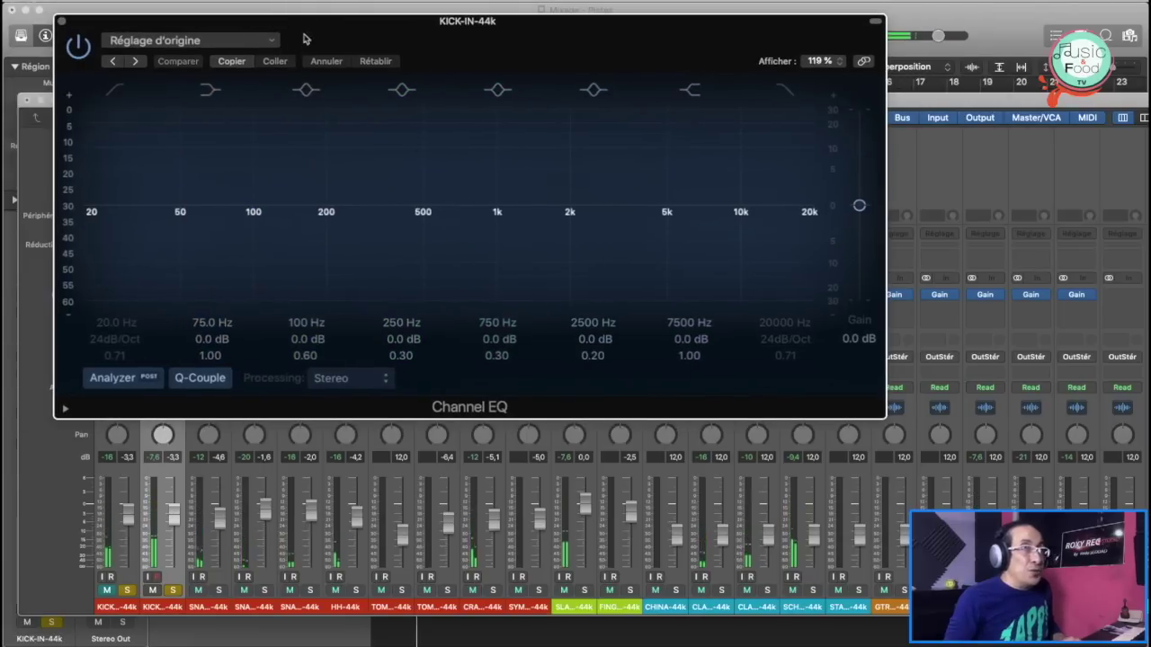
{"action": "left_click", "coordinate": [115, 91]}
{"action": "left_click_drag", "start_coordinate": [99, 224], "coordinate": [194, 212]}
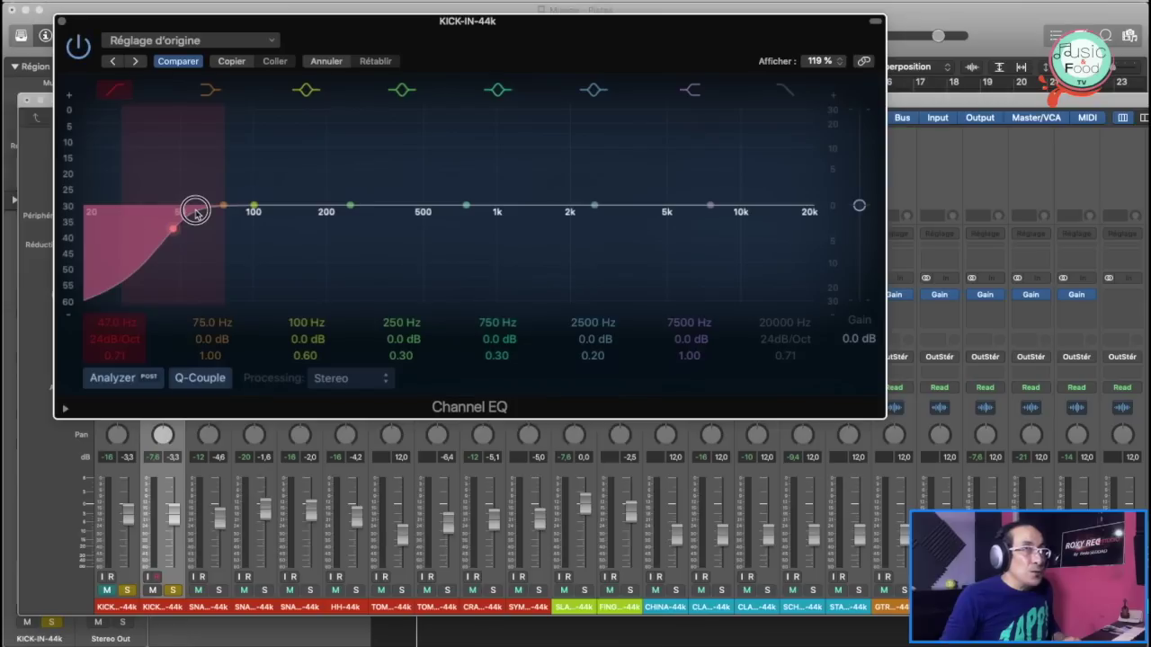
{"action": "key", "text": "space"}
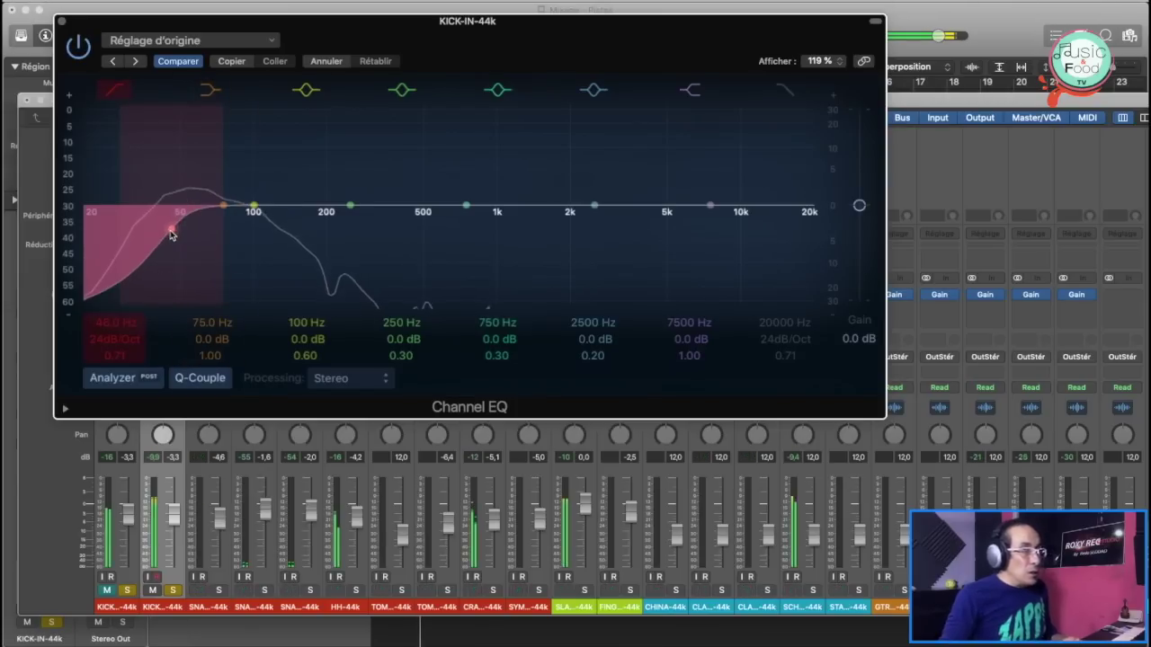
{"action": "left_click", "coordinate": [171, 233]}
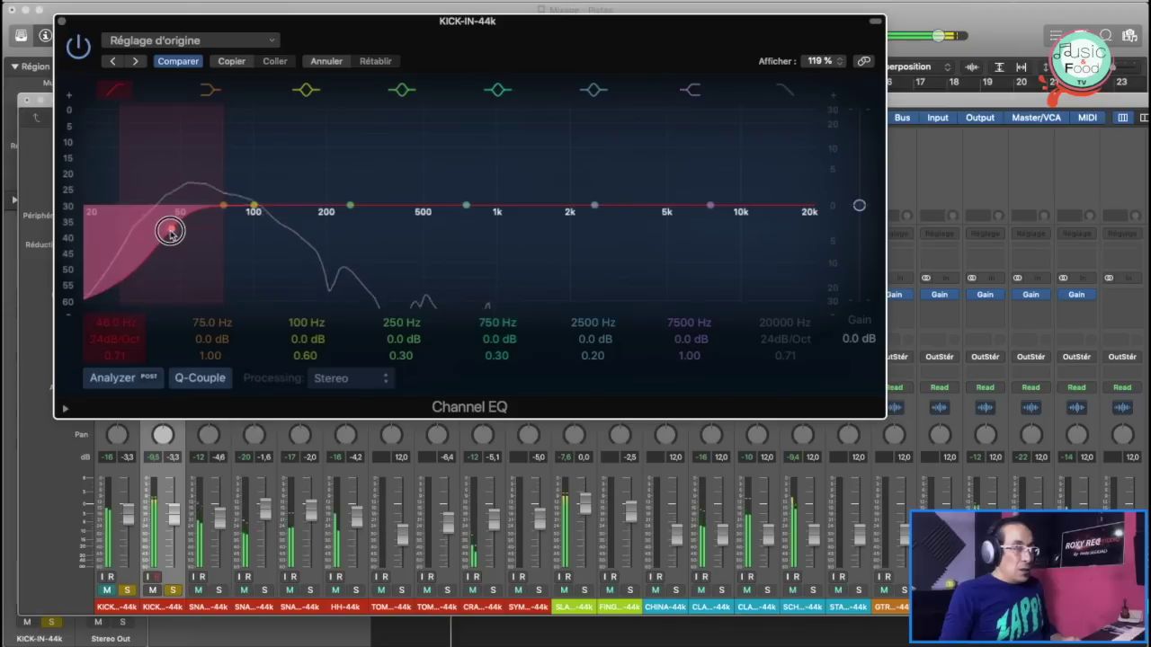
{"action": "mouse_move", "coordinate": [171, 232]}
{"action": "left_mouse_down"}
{"action": "mouse_move", "coordinate": [150, 232]}
{"action": "mouse_move", "coordinate": [165, 233]}
{"action": "left_mouse_up"}
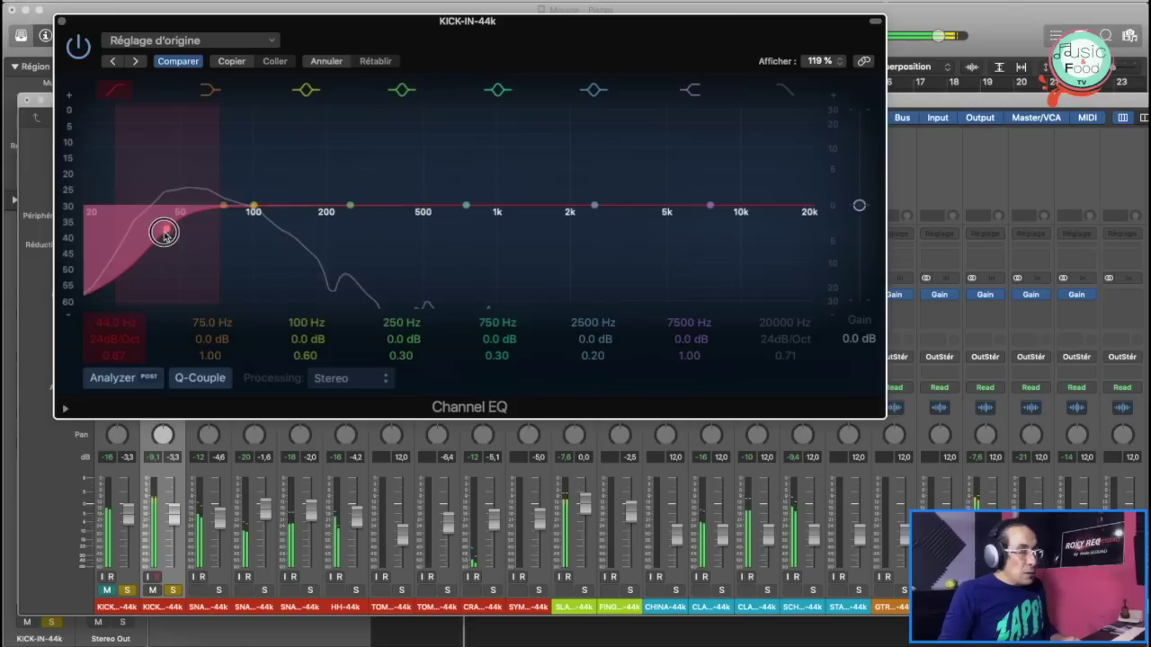
{"action": "left_click_drag", "start_coordinate": [164, 233], "coordinate": [169, 233]}
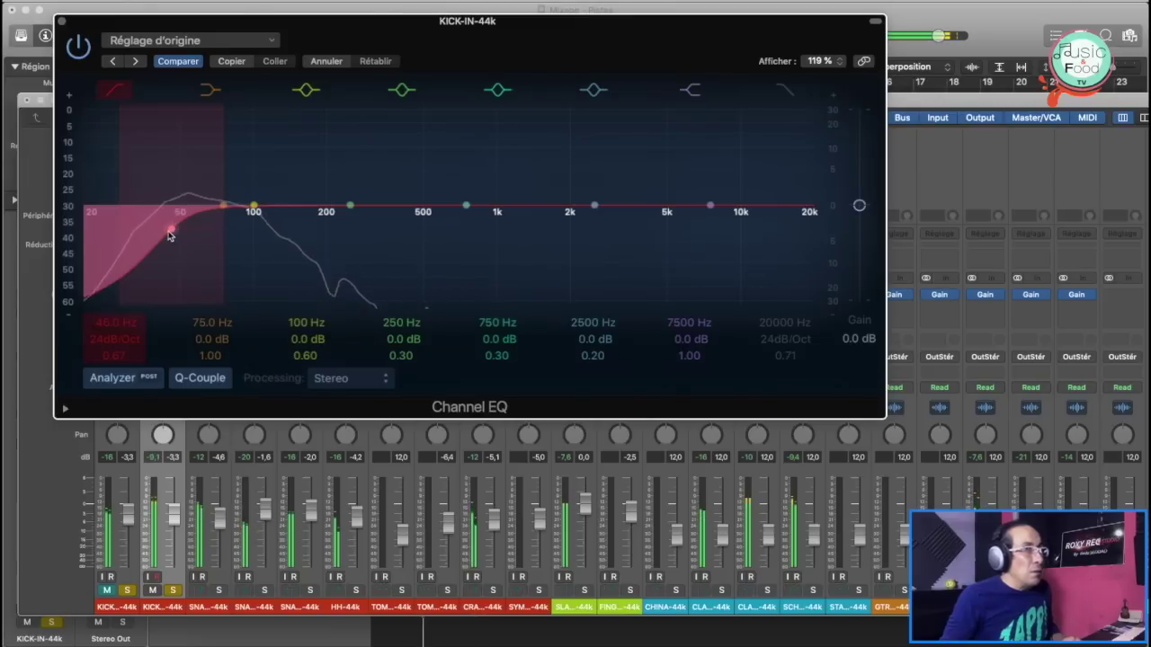
{"action": "left_click_drag", "start_coordinate": [170, 233], "coordinate": [181, 232]}
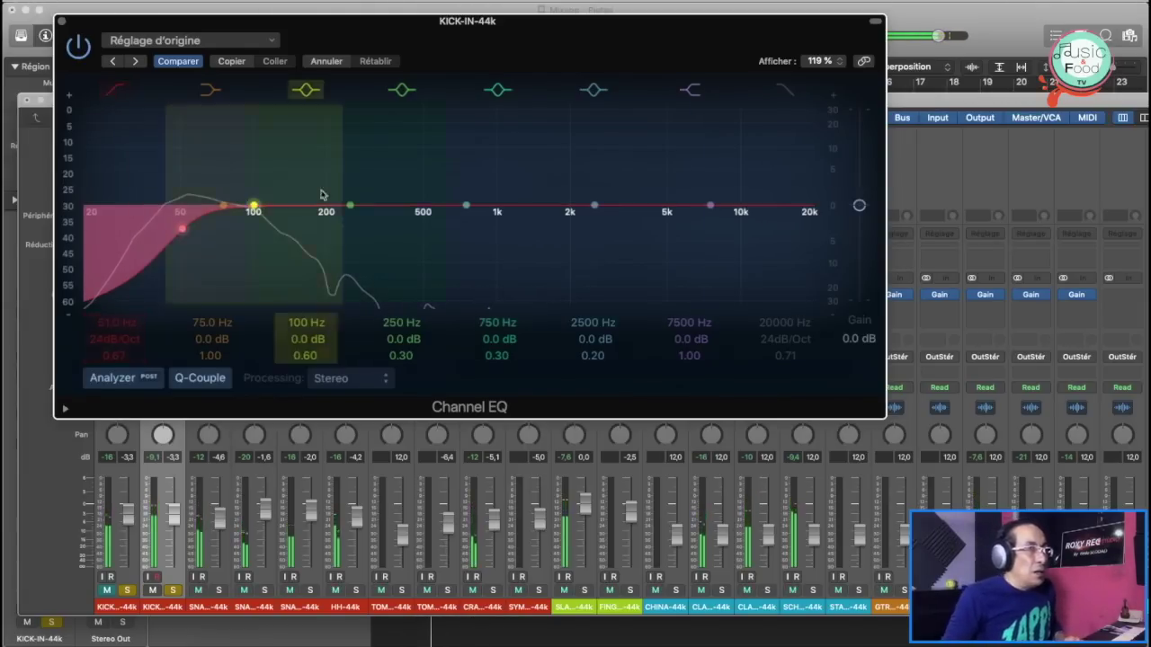
Step: Enable the inner kick EQ's 24 dB/Oct high cut and lower it to 7900 Hz while listening
{"action": "left_click", "coordinate": [796, 220]}
{"action": "left_click_drag", "start_coordinate": [809, 225], "coordinate": [726, 215]}
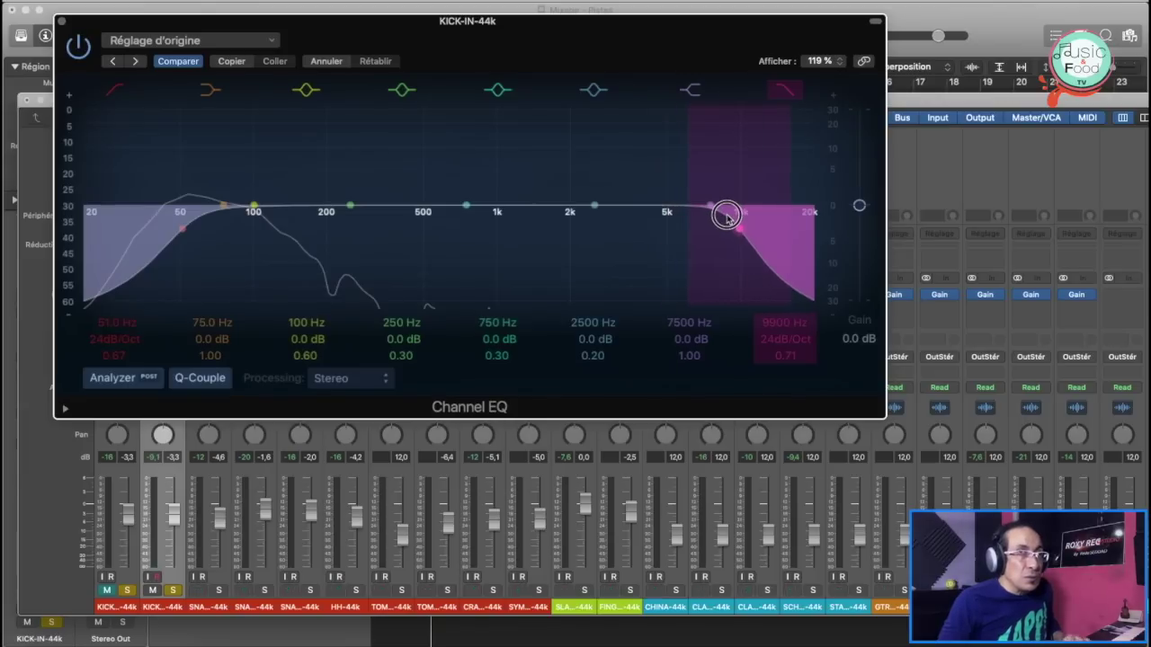
{"action": "key", "text": "space"}
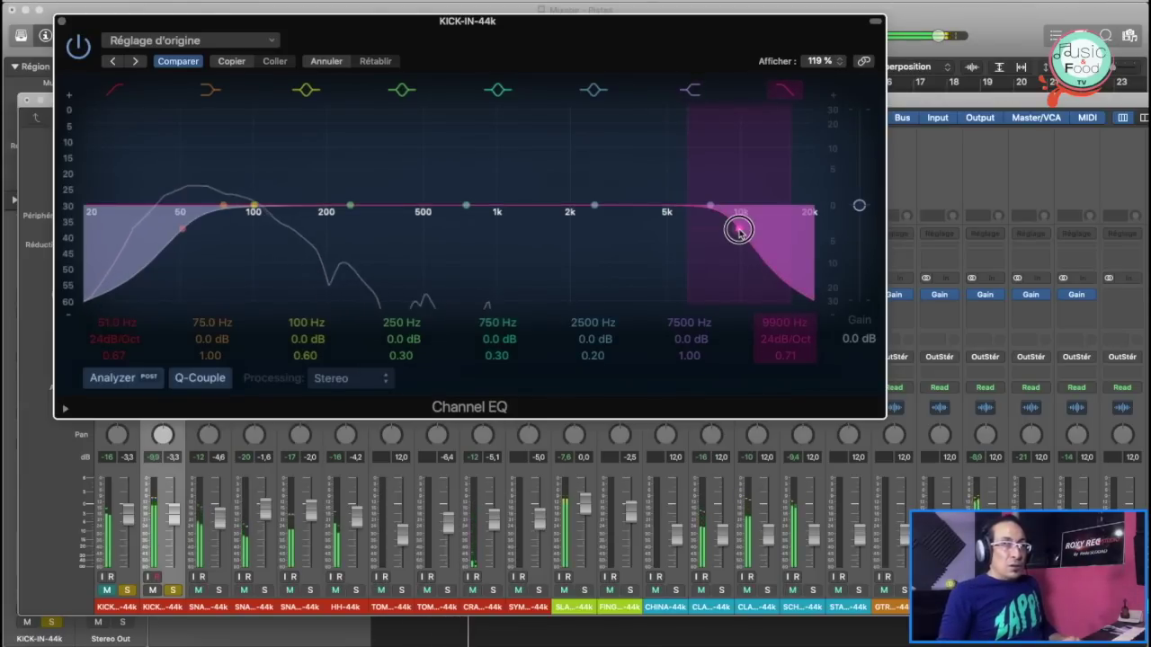
{"action": "left_click_drag", "start_coordinate": [738, 230], "coordinate": [715, 235]}
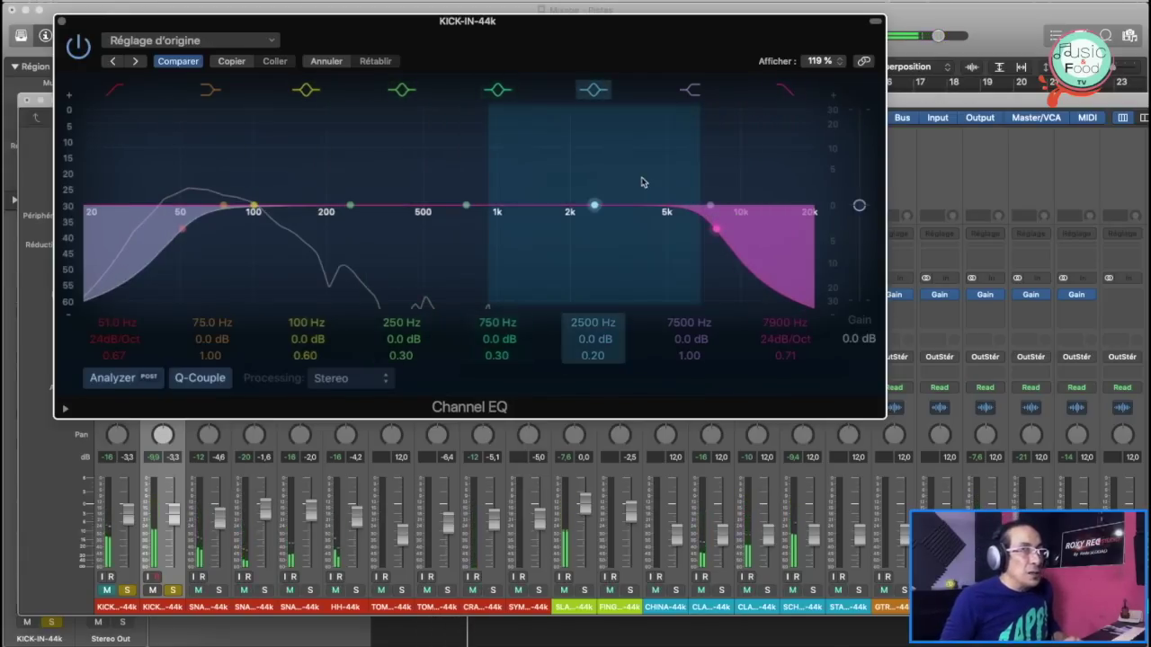
Step: Boost the inner kick by 3.5 dB at 65 Hz and cut it by 3 dB at 255 Hz with a Q of 2.00
{"action": "left_click", "coordinate": [350, 207]}
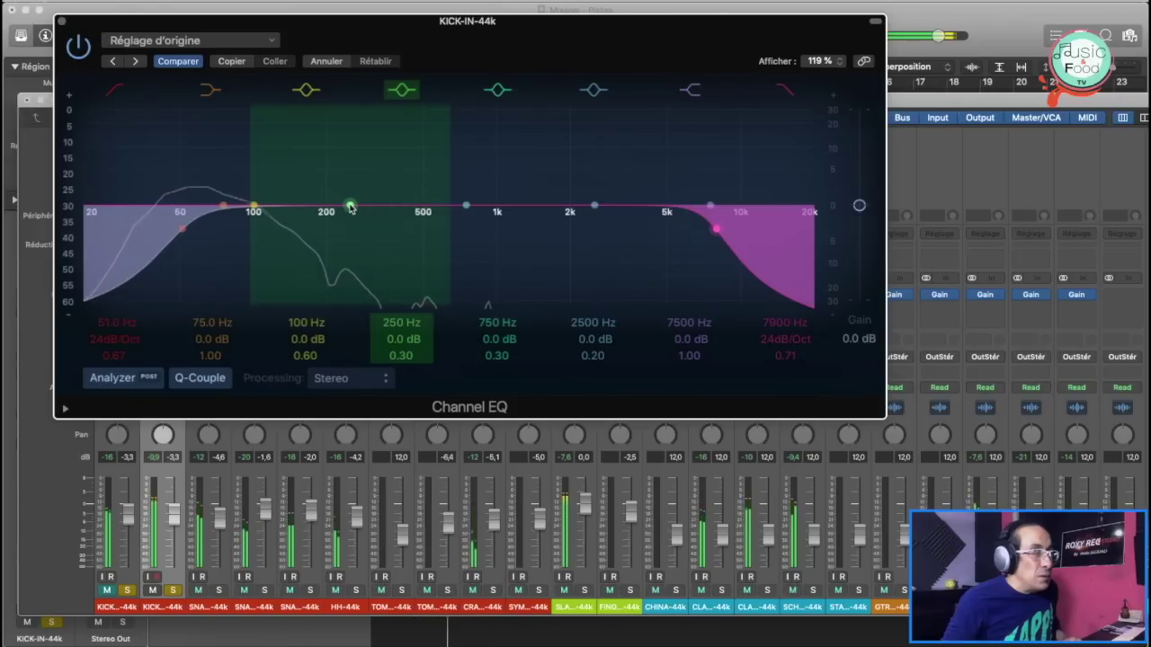
{"action": "left_click_drag", "start_coordinate": [254, 206], "coordinate": [207, 191]}
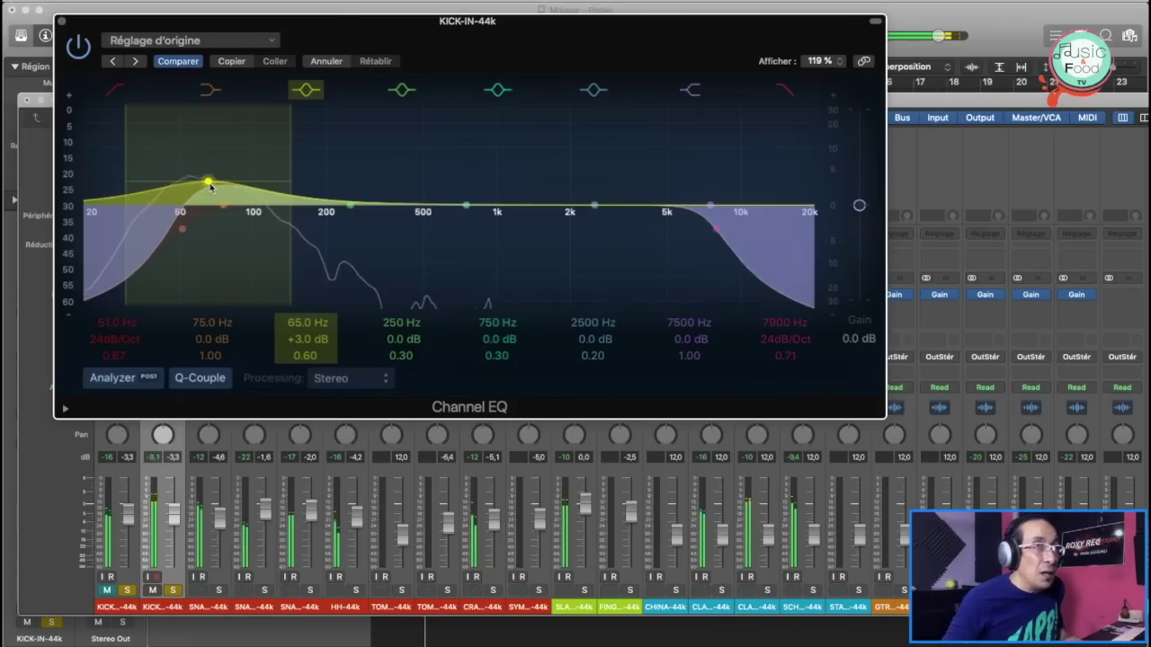
{"action": "left_click_drag", "start_coordinate": [212, 186], "coordinate": [210, 183]}
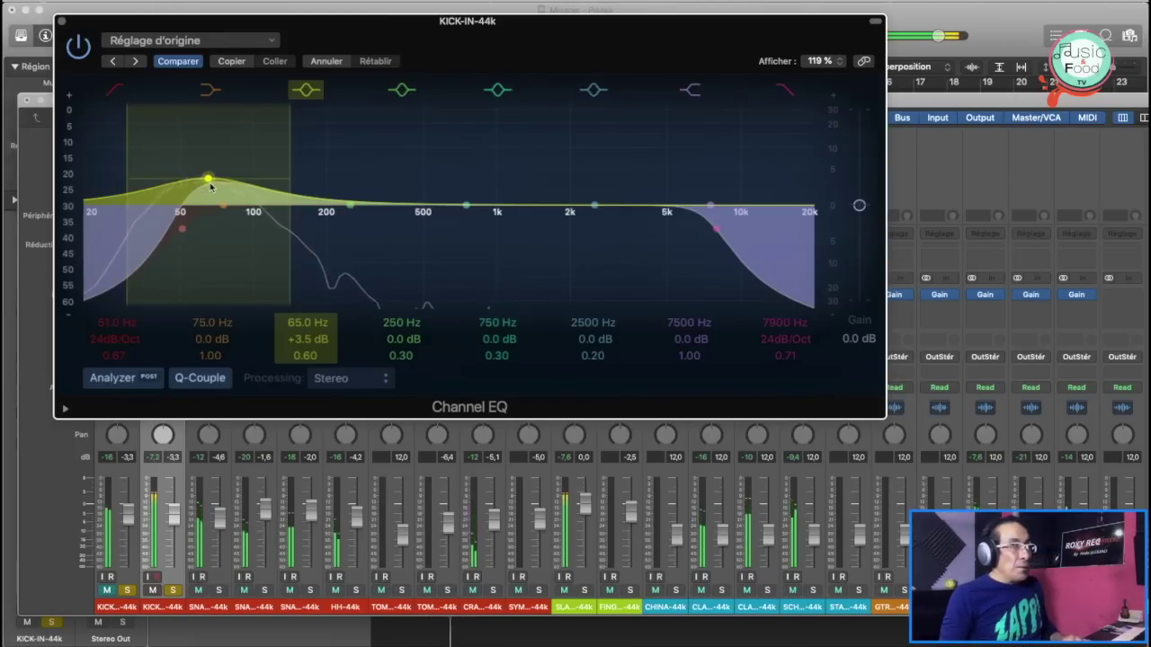
{"action": "left_click_drag", "start_coordinate": [350, 209], "coordinate": [351, 229]}
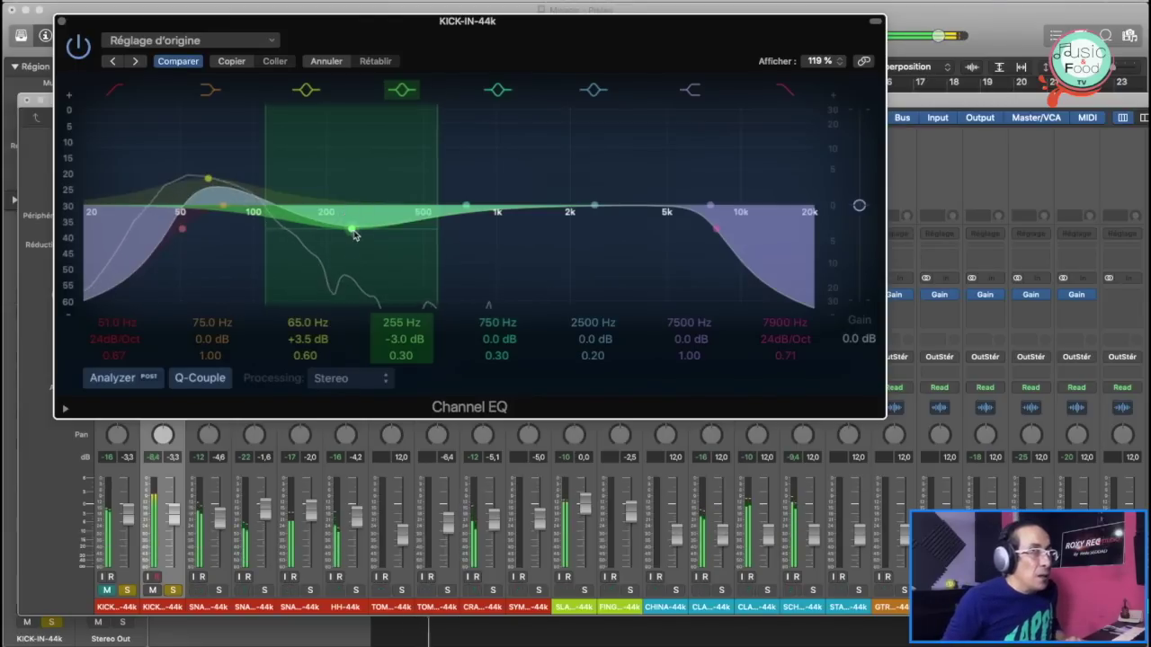
{"action": "mouse_move", "coordinate": [402, 339]}
{"action": "left_mouse_down"}
{"action": "mouse_move", "coordinate": [402, 293]}
{"action": "mouse_move", "coordinate": [401, 354]}
{"action": "mouse_move", "coordinate": [401, 340]}
{"action": "left_mouse_up"}
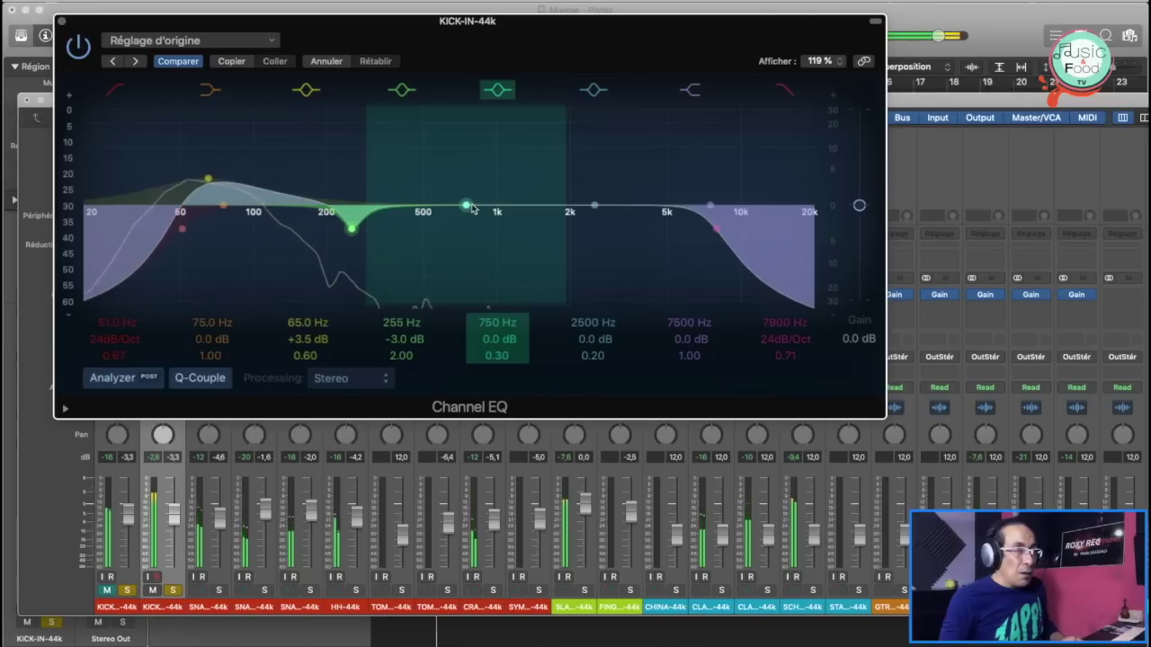
Step: Boost the inner kick by 2.5 dB at 4950 Hz with a Q of 2.30
{"action": "left_click_drag", "start_coordinate": [594, 206], "coordinate": [666, 179]}
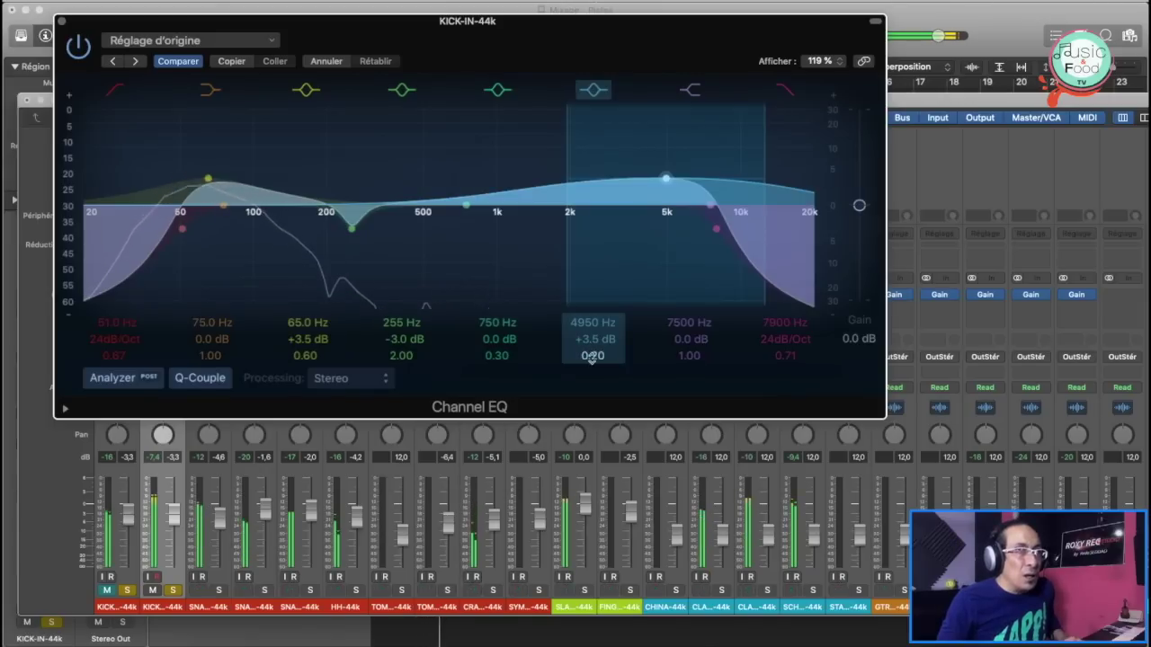
{"action": "left_click_drag", "start_coordinate": [592, 354], "coordinate": [592, 264]}
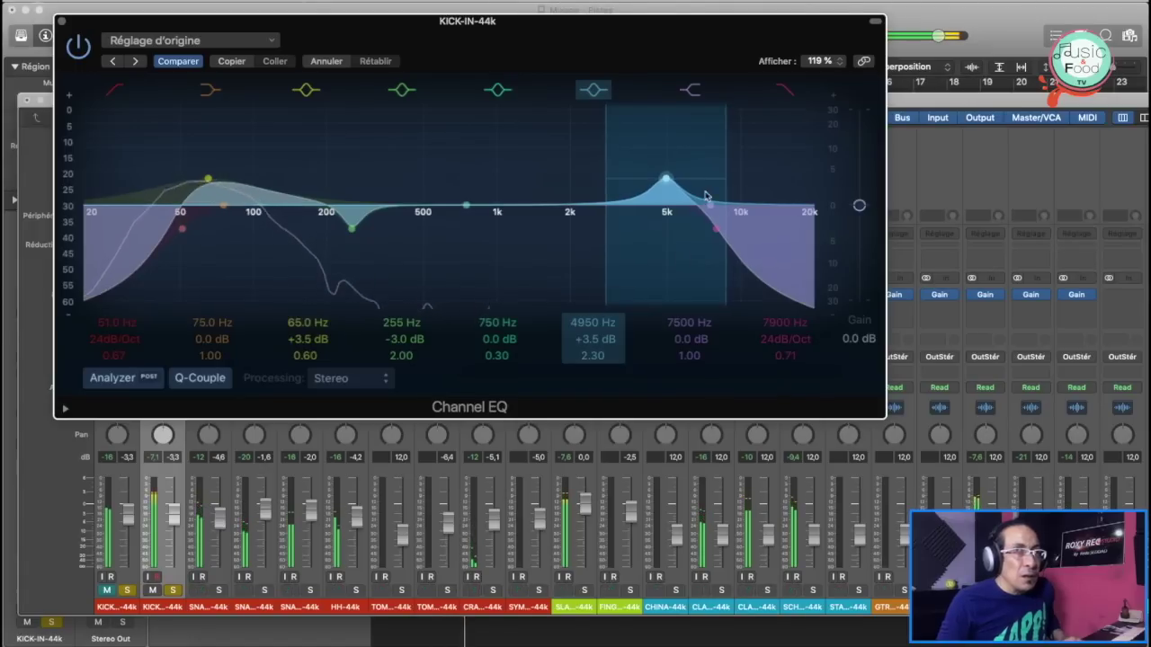
{"action": "left_click_drag", "start_coordinate": [667, 182], "coordinate": [667, 187]}
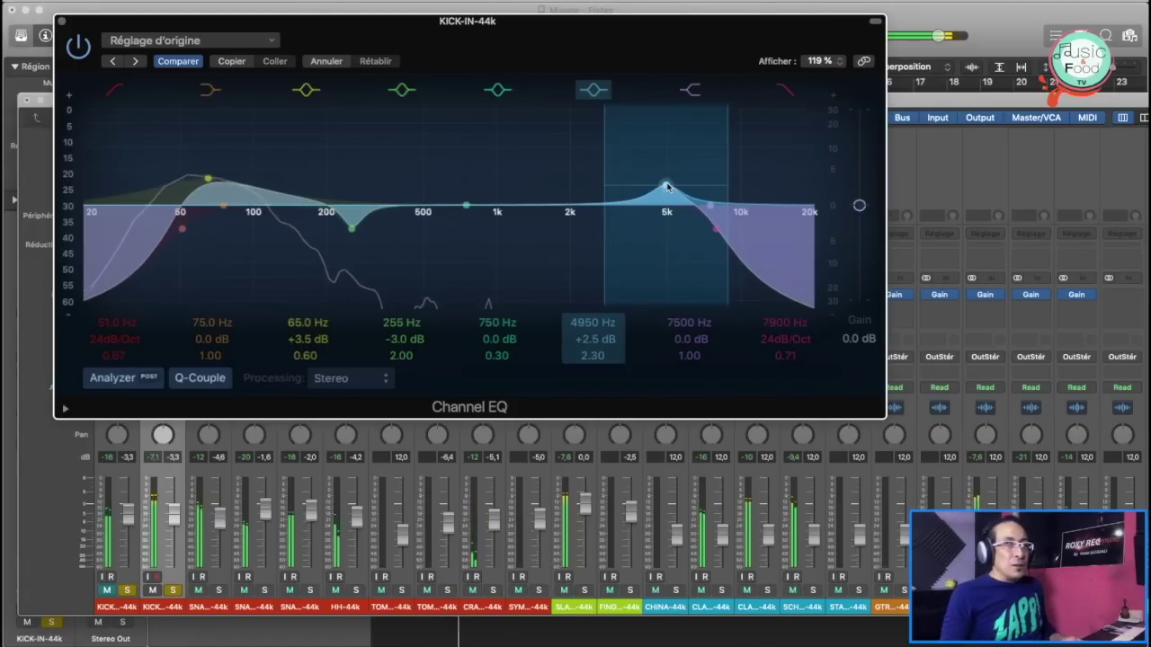
Step: Shape the 750 Hz EQ band into a narrow cut at 490 Hz, with -5.0 dB gain and Q 1.80
{"action": "left_click", "coordinate": [468, 205]}
{"action": "left_click_drag", "start_coordinate": [470, 202], "coordinate": [430, 223]}
{"action": "left_click_drag", "start_coordinate": [429, 223], "coordinate": [424, 142]}
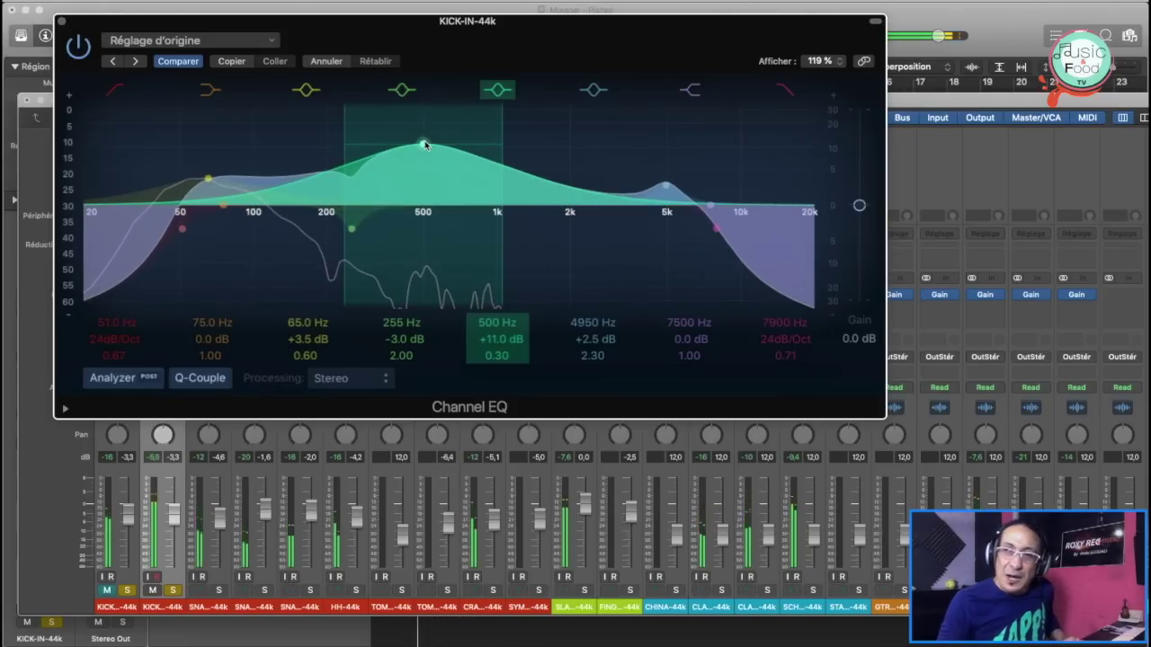
{"action": "left_click_drag", "start_coordinate": [425, 146], "coordinate": [423, 240]}
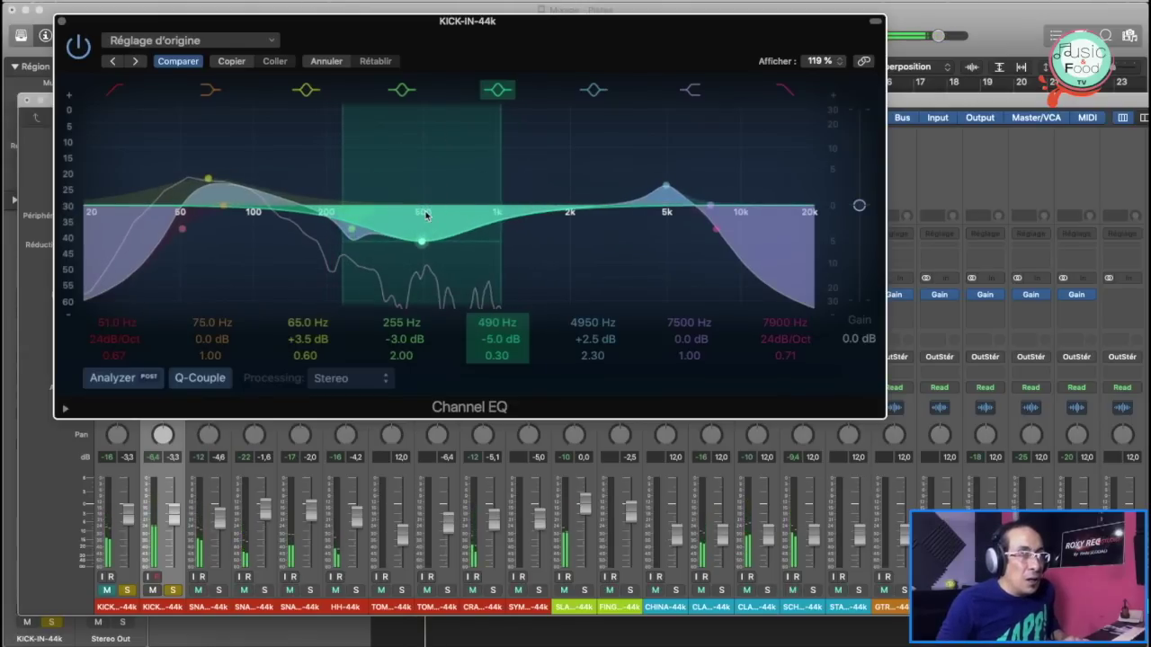
{"action": "left_click_drag", "start_coordinate": [495, 353], "coordinate": [495, 324]}
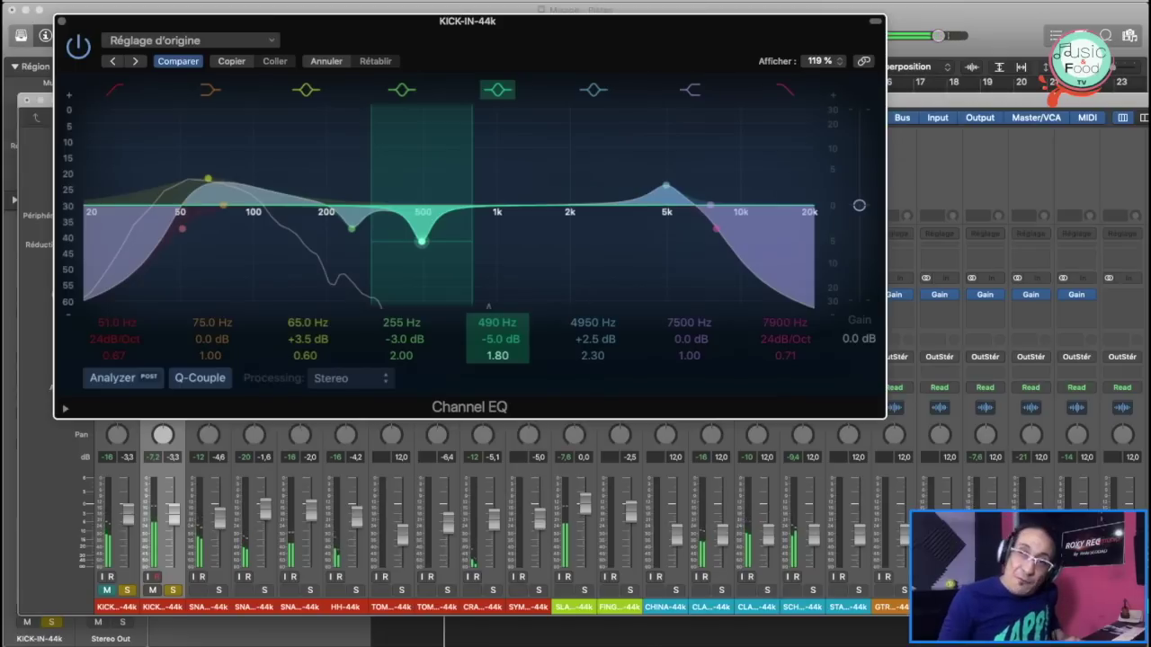
Step: Toggle the Channel EQ's bypass to compare the kick with and without equalization
{"action": "left_click", "coordinate": [79, 45]}
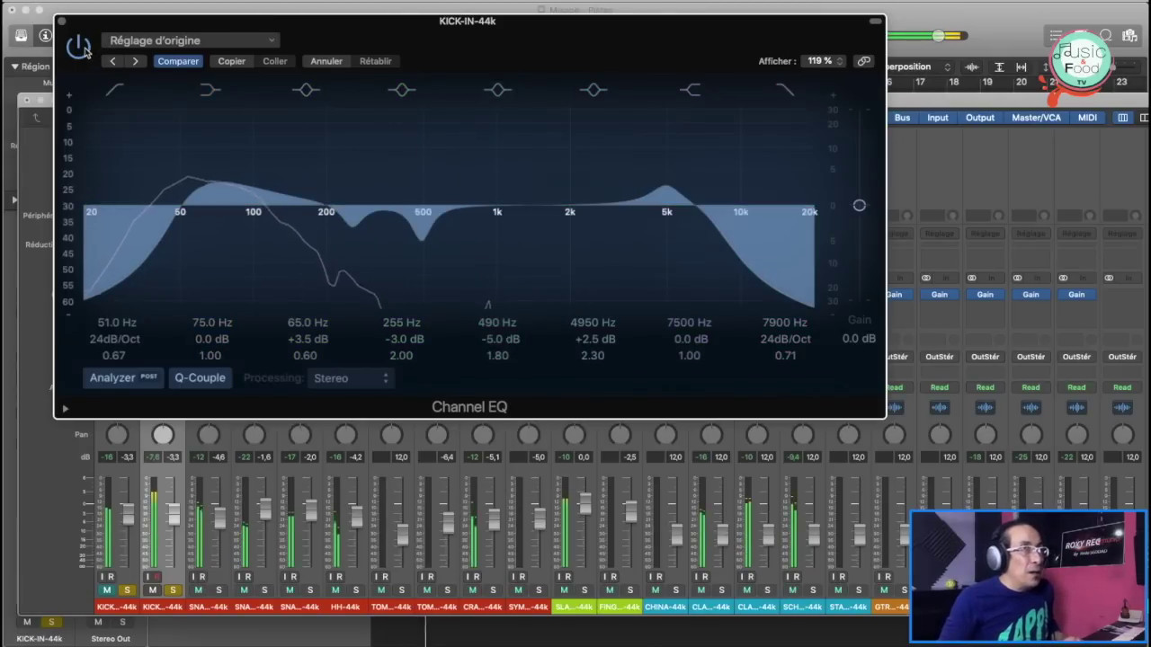
{"action": "left_click", "coordinate": [80, 45]}
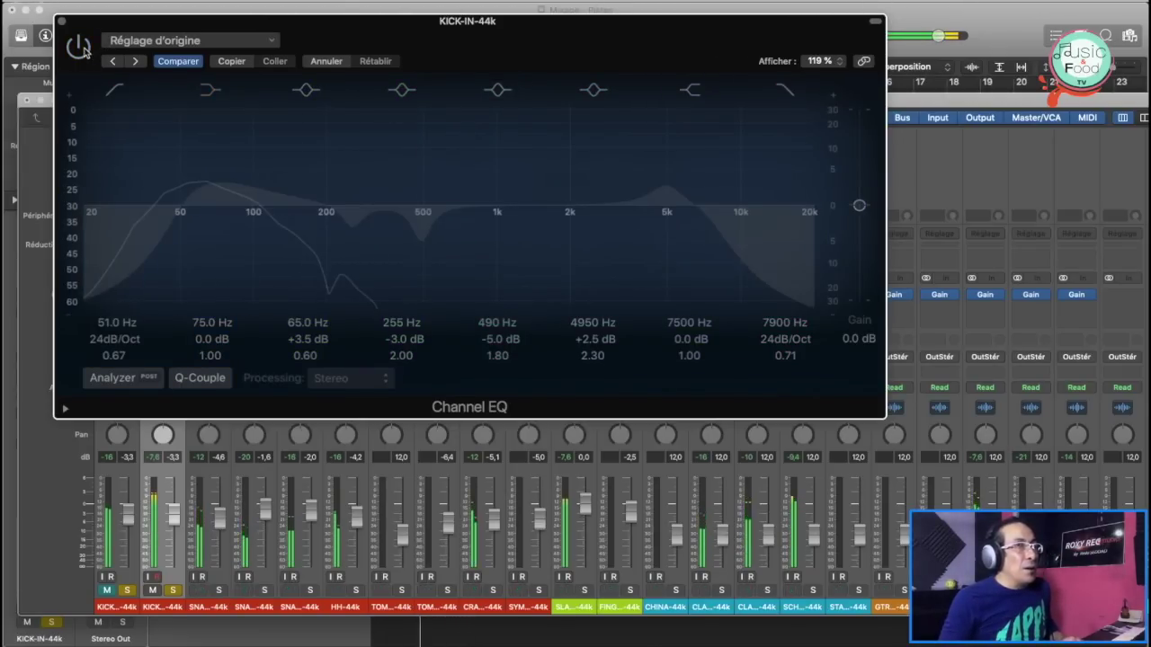
{"action": "left_click", "coordinate": [80, 46]}
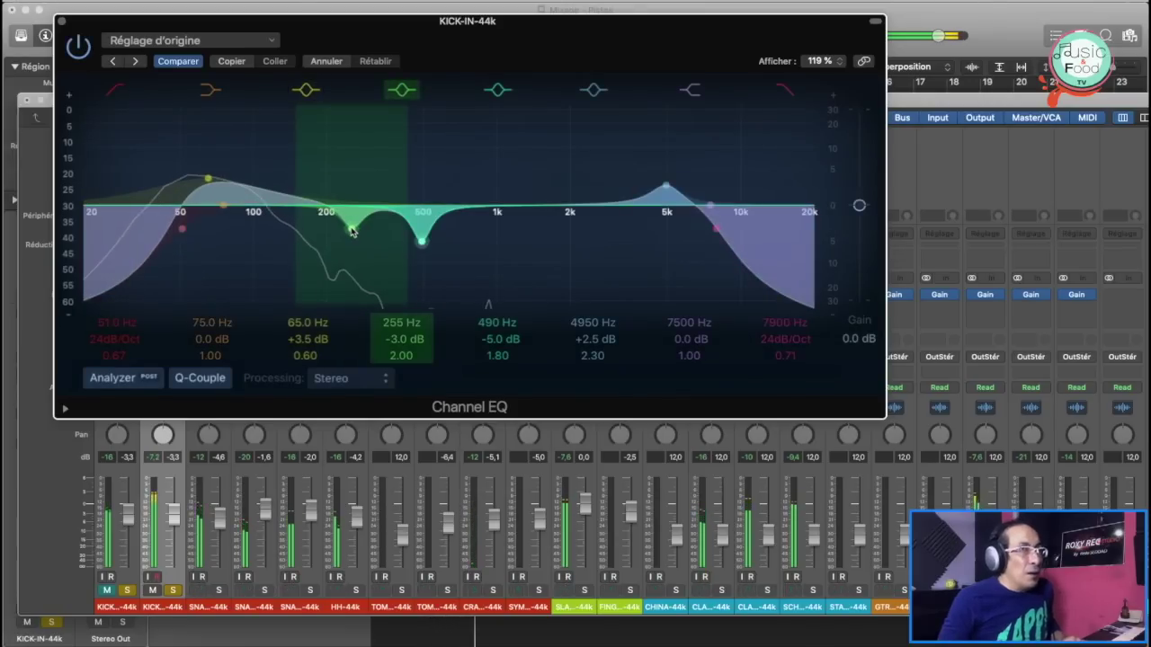
Step: Move the 255 Hz cut to 166 Hz at -3.5 dB and close the Channel EQ window
{"action": "left_click_drag", "start_coordinate": [352, 230], "coordinate": [305, 235]}
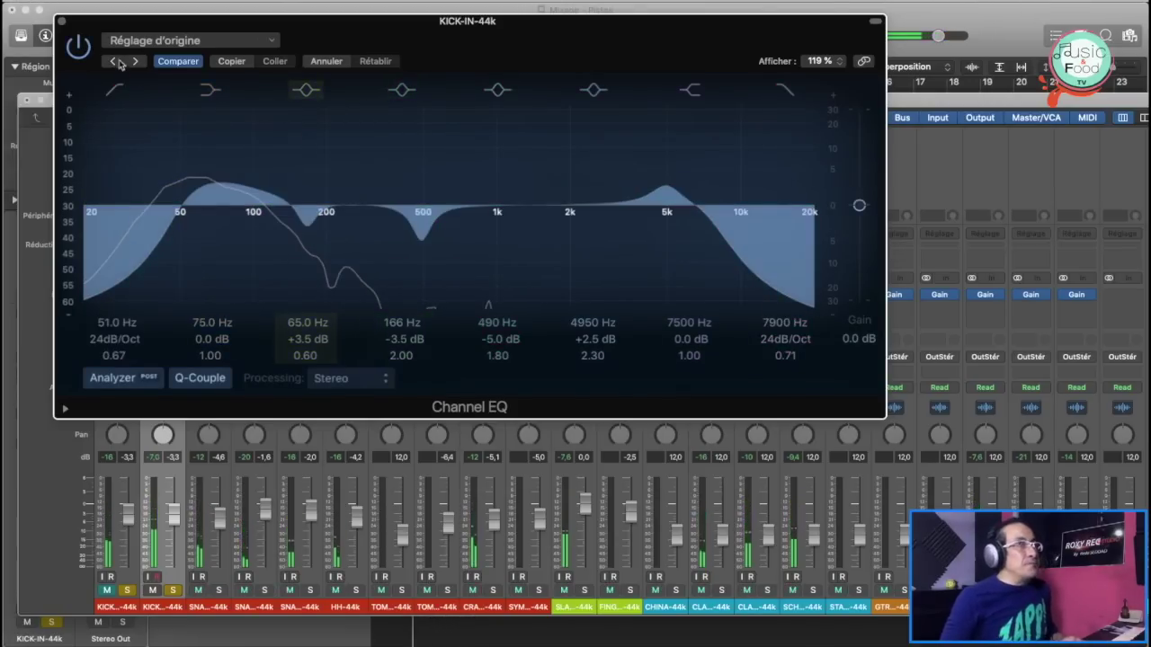
{"action": "left_click", "coordinate": [61, 19]}
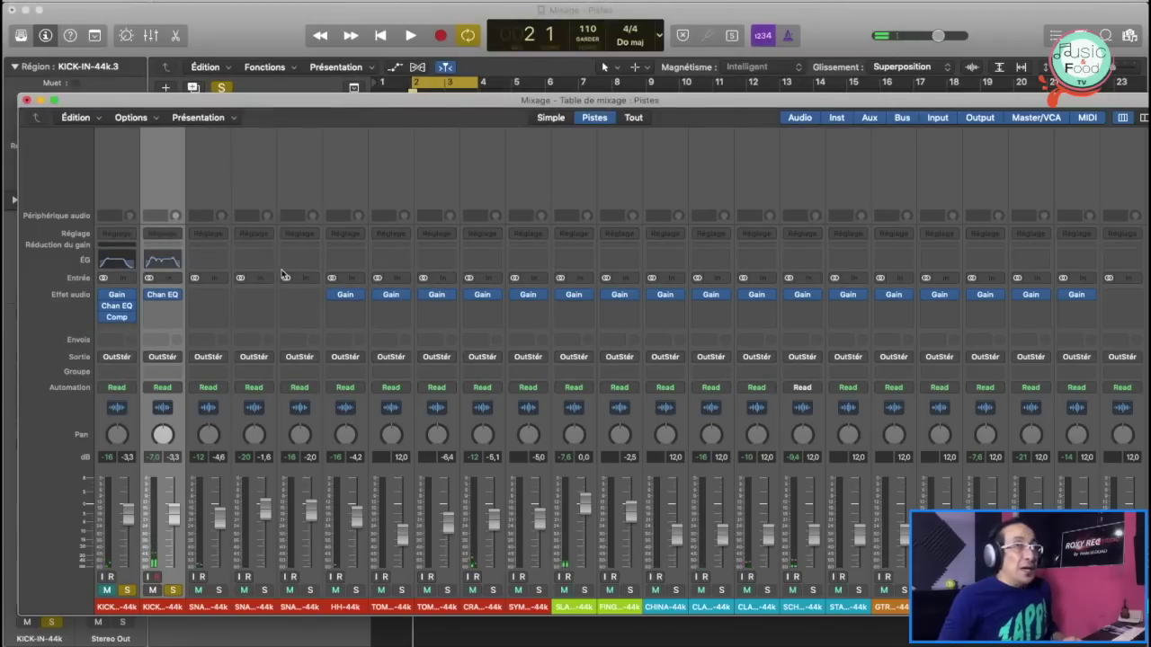
Step: Insert a stereo Compressor after the EQ on the KICK-IN-44k channel and reposition its window
{"action": "left_click", "coordinate": [180, 308]}
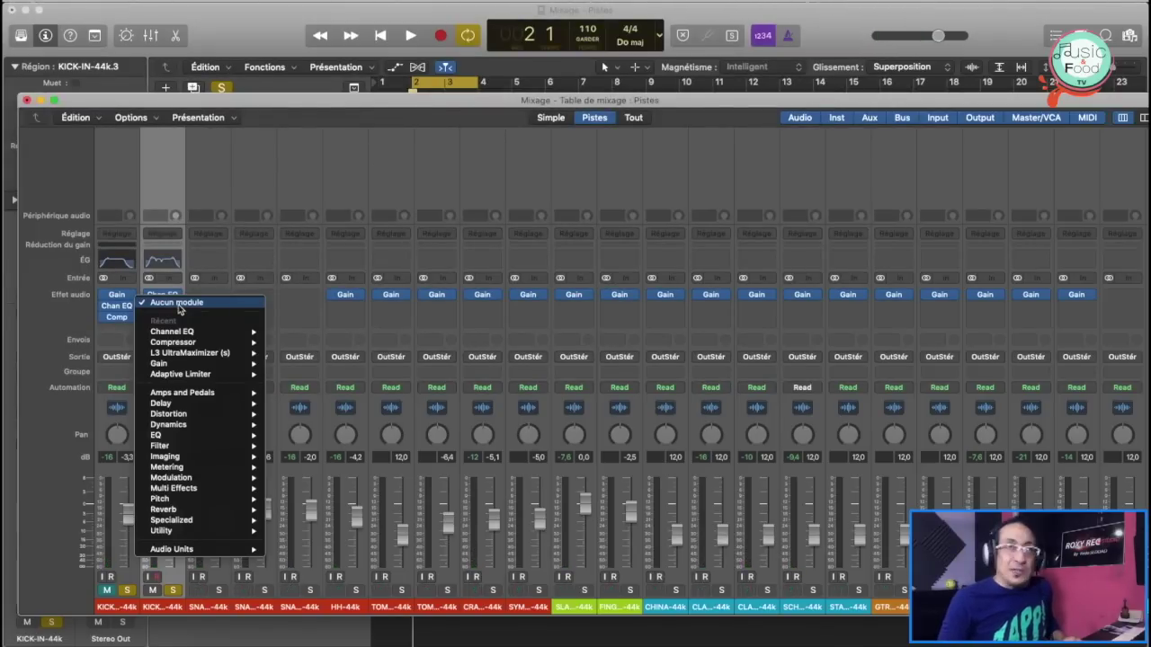
{"action": "mouse_move", "coordinate": [177, 345]}
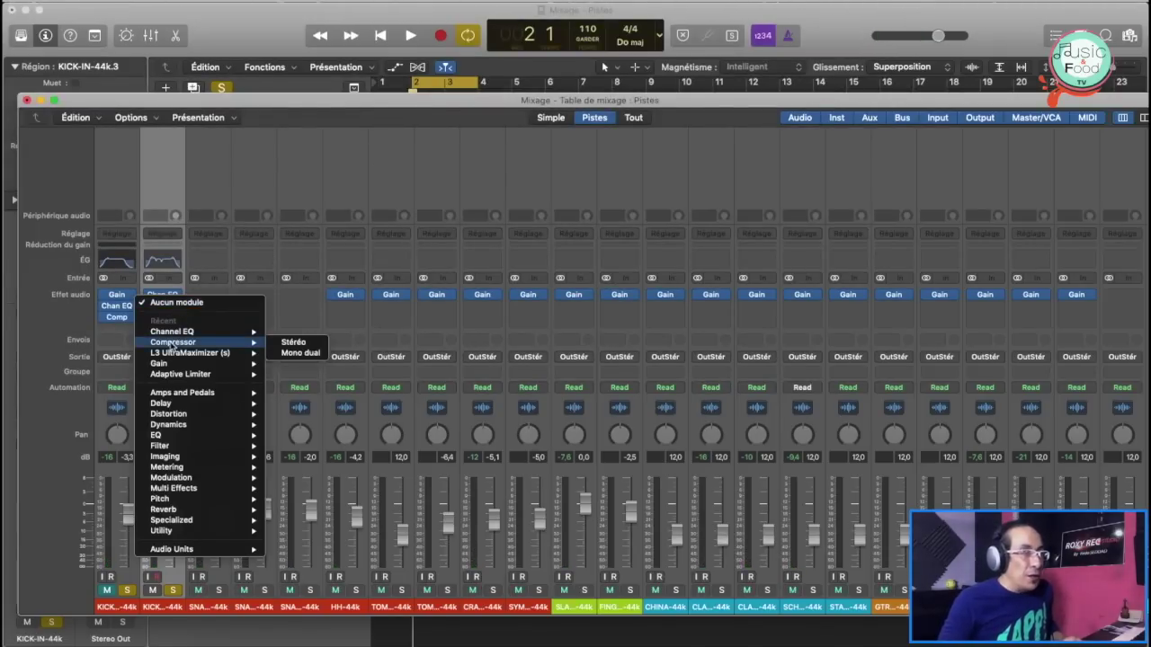
{"action": "left_click", "coordinate": [293, 342]}
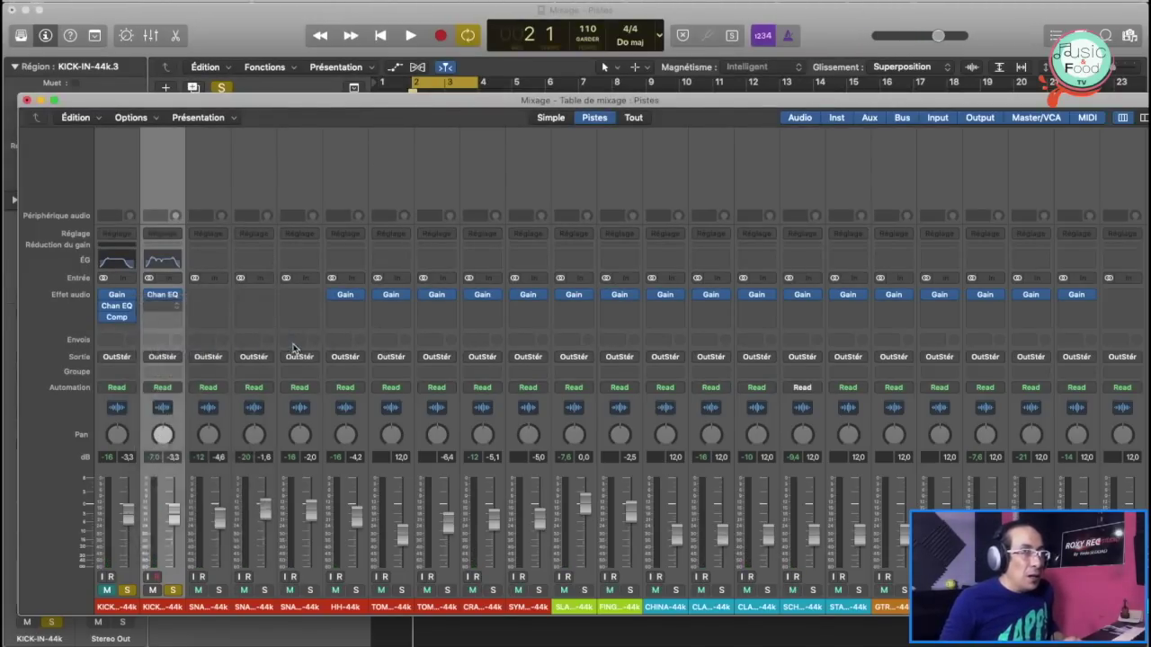
{"action": "left_click_drag", "start_coordinate": [367, 33], "coordinate": [512, 34]}
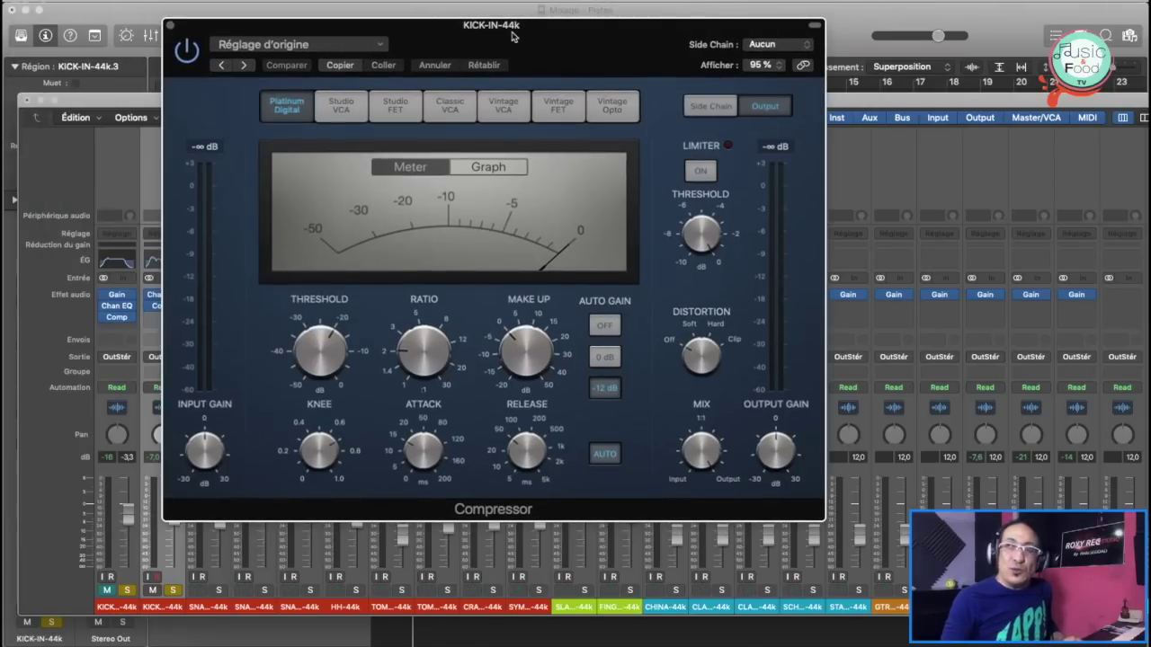
Step: Try the Vintage FET and Vintage VCA compressor models and switch back to Platinum Digital
{"action": "left_click", "coordinate": [557, 105]}
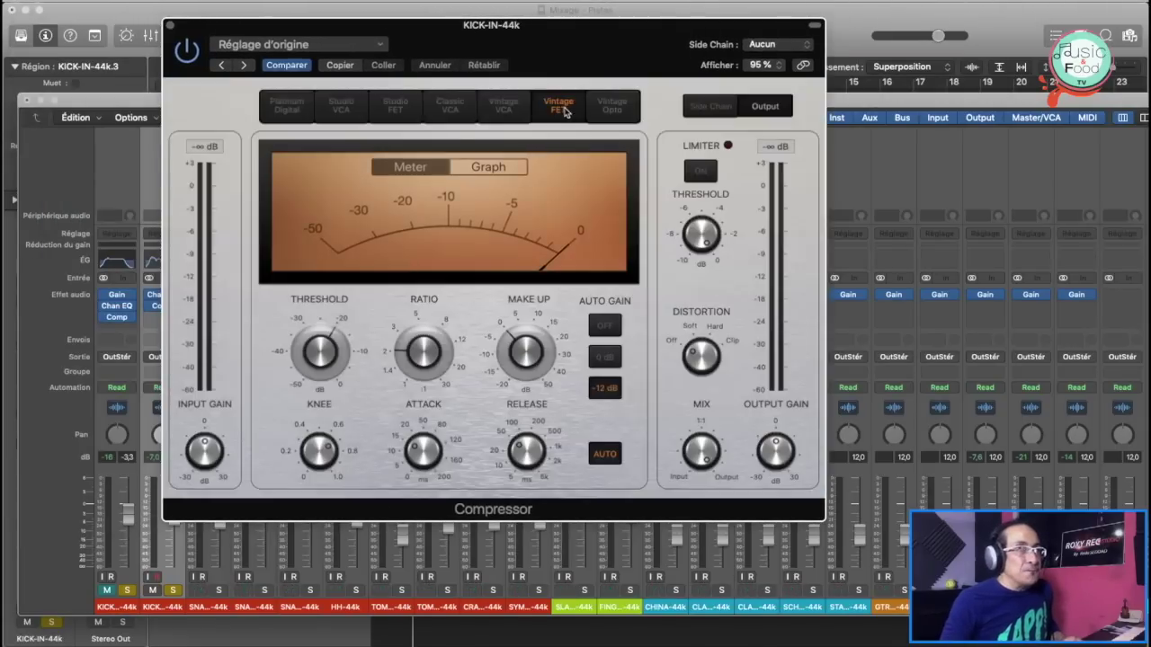
{"action": "left_click", "coordinate": [503, 105]}
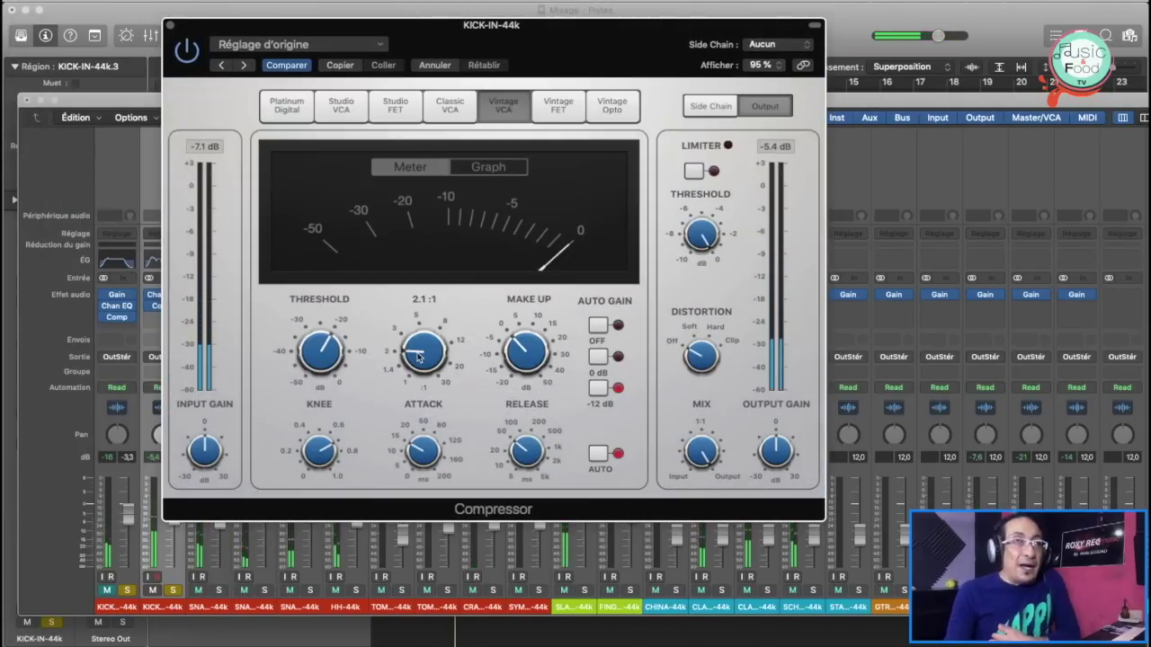
{"action": "left_click", "coordinate": [558, 106]}
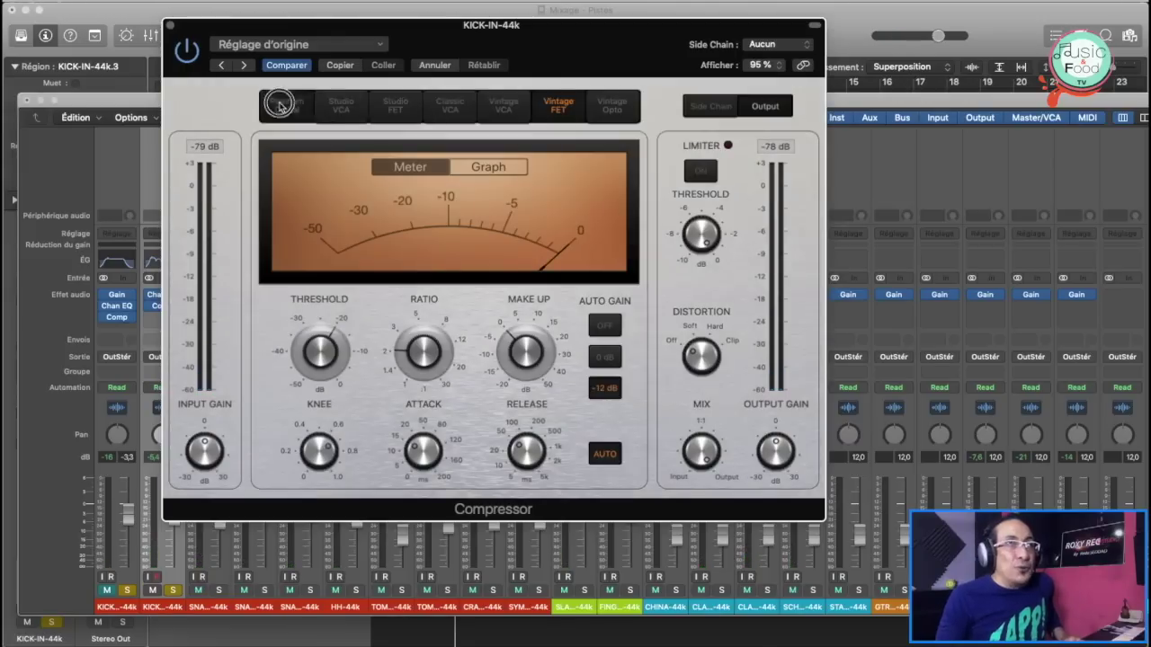
{"action": "left_click", "coordinate": [280, 105]}
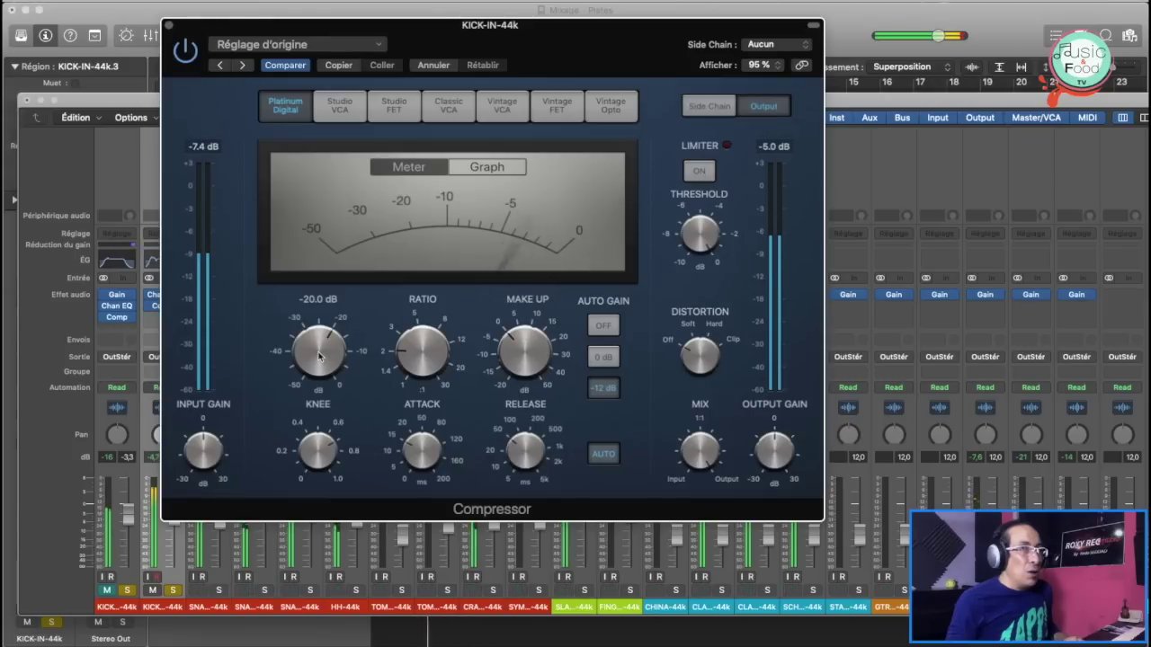
Step: Pause and resume playback, raise the compressor ratio above 12:1 and adjust the threshold to about -20 dB
{"action": "key", "text": "space"}
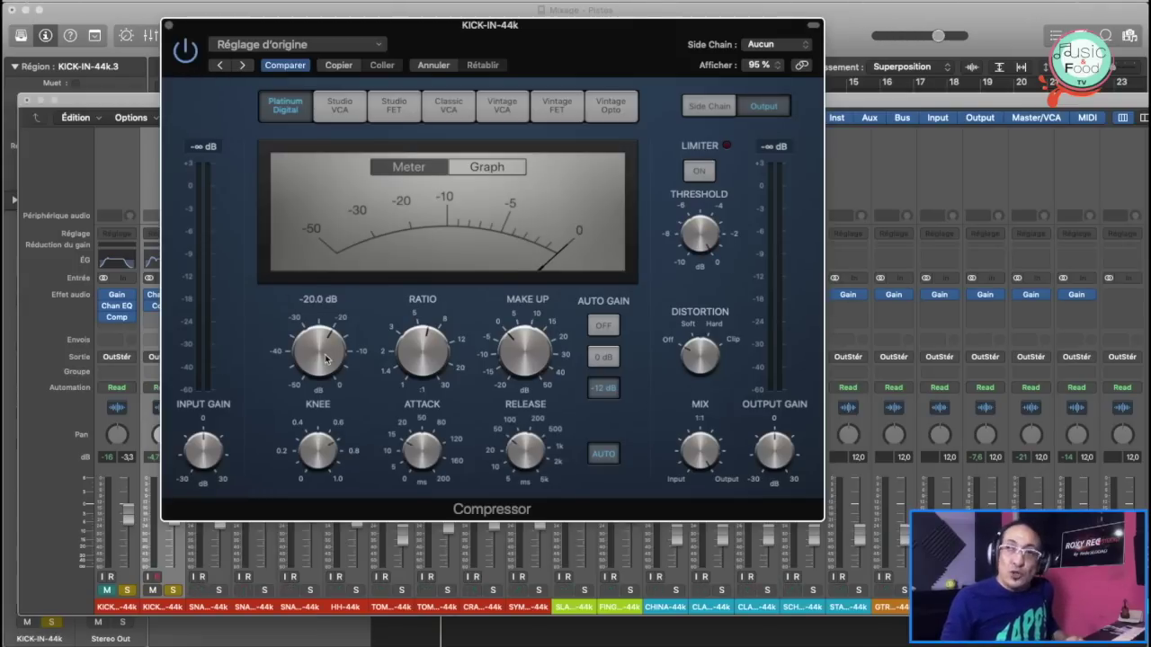
{"action": "key", "text": "space"}
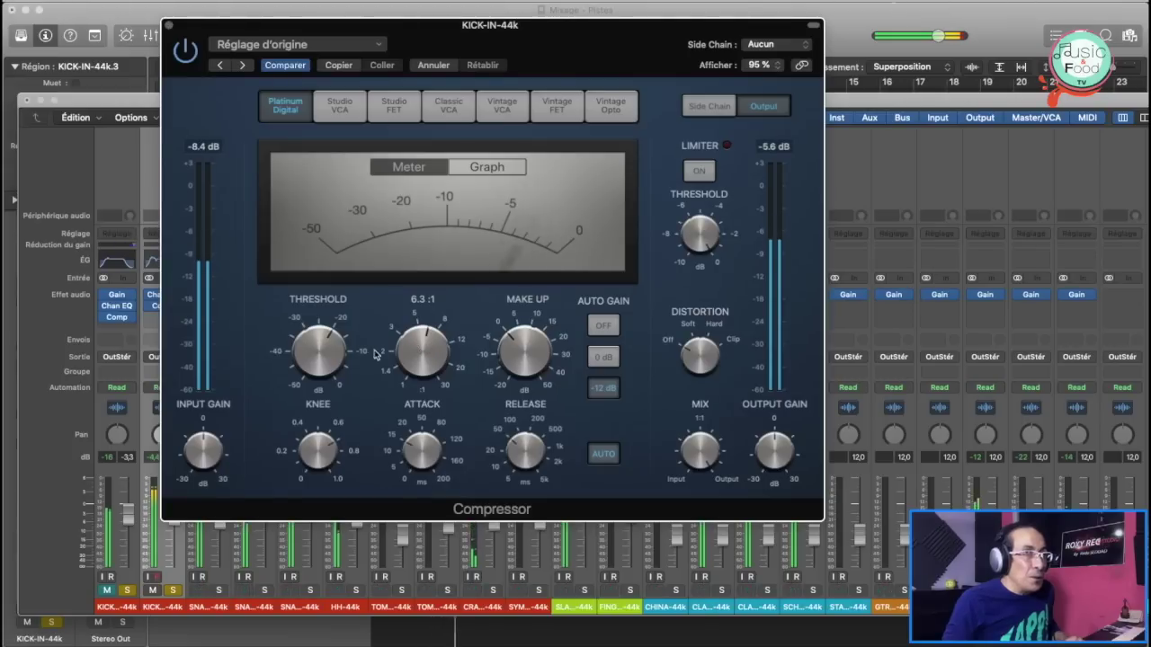
{"action": "left_click_drag", "start_coordinate": [434, 356], "coordinate": [422, 307]}
{"action": "left_click_drag", "start_coordinate": [326, 345], "coordinate": [328, 357]}
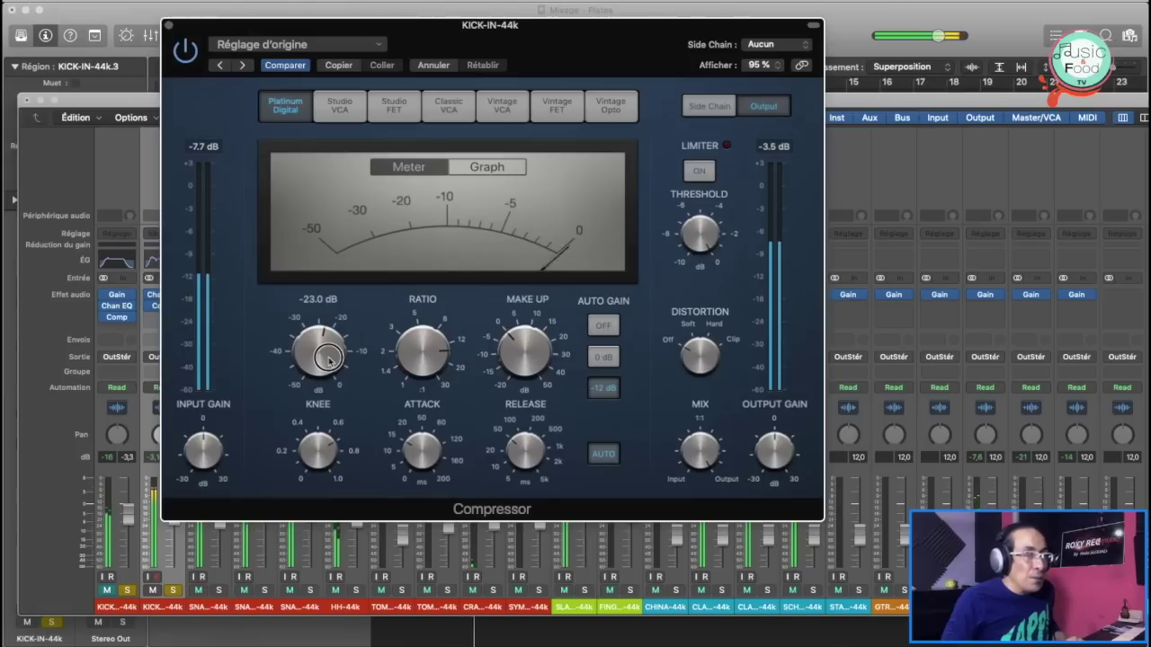
{"action": "mouse_move", "coordinate": [328, 358]}
{"action": "left_mouse_down"}
{"action": "mouse_move", "coordinate": [327, 337]}
{"action": "mouse_move", "coordinate": [330, 351]}
{"action": "left_mouse_up"}
{"action": "mouse_move", "coordinate": [425, 355]}
{"action": "left_mouse_down"}
{"action": "mouse_move", "coordinate": [431, 309]}
{"action": "mouse_move", "coordinate": [425, 340]}
{"action": "left_mouse_up"}
Step: Set the compressor's attack to 10 ms and turn Auto Gain off
{"action": "mouse_move", "coordinate": [436, 433]}
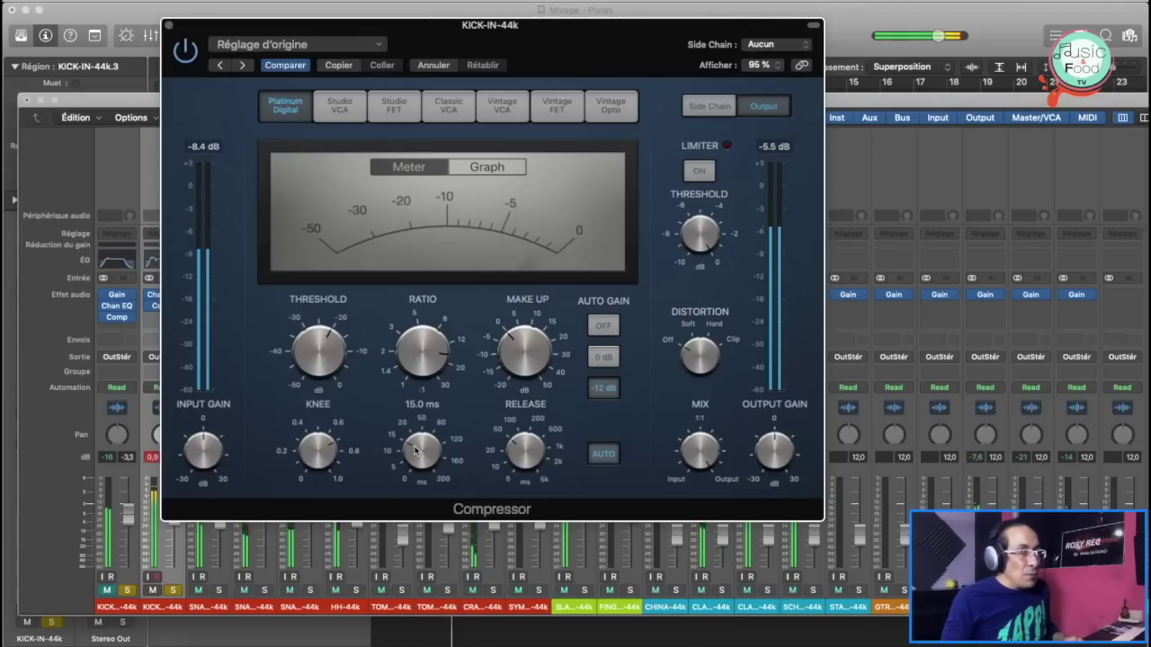
{"action": "left_click_drag", "start_coordinate": [416, 452], "coordinate": [415, 460]}
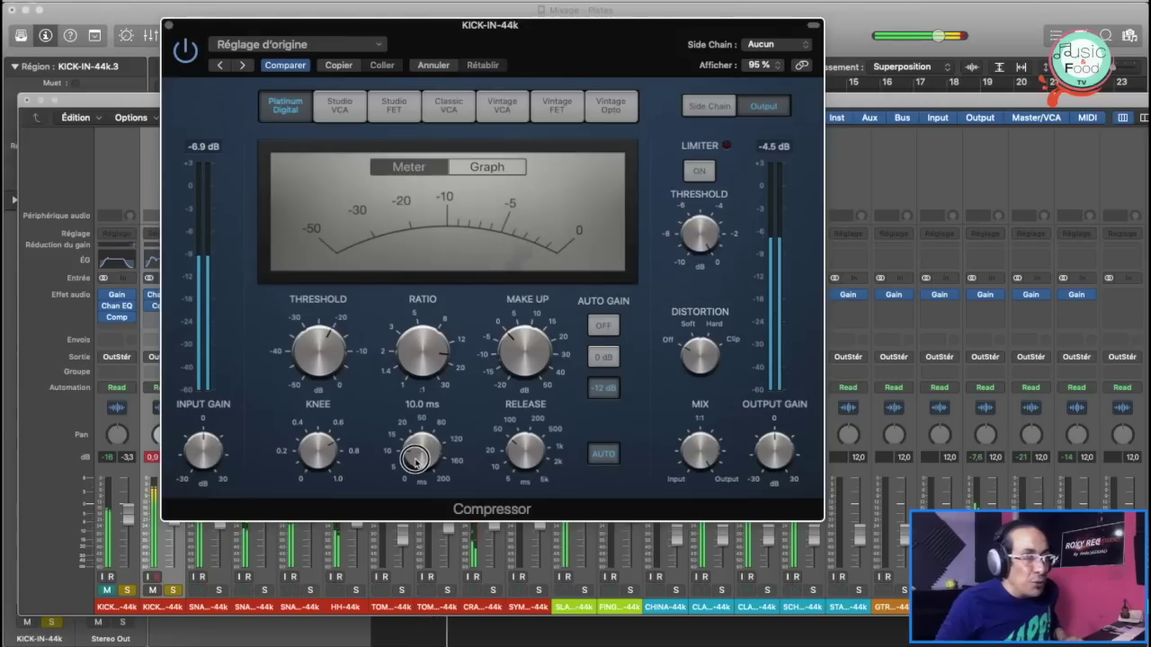
{"action": "mouse_move", "coordinate": [317, 461]}
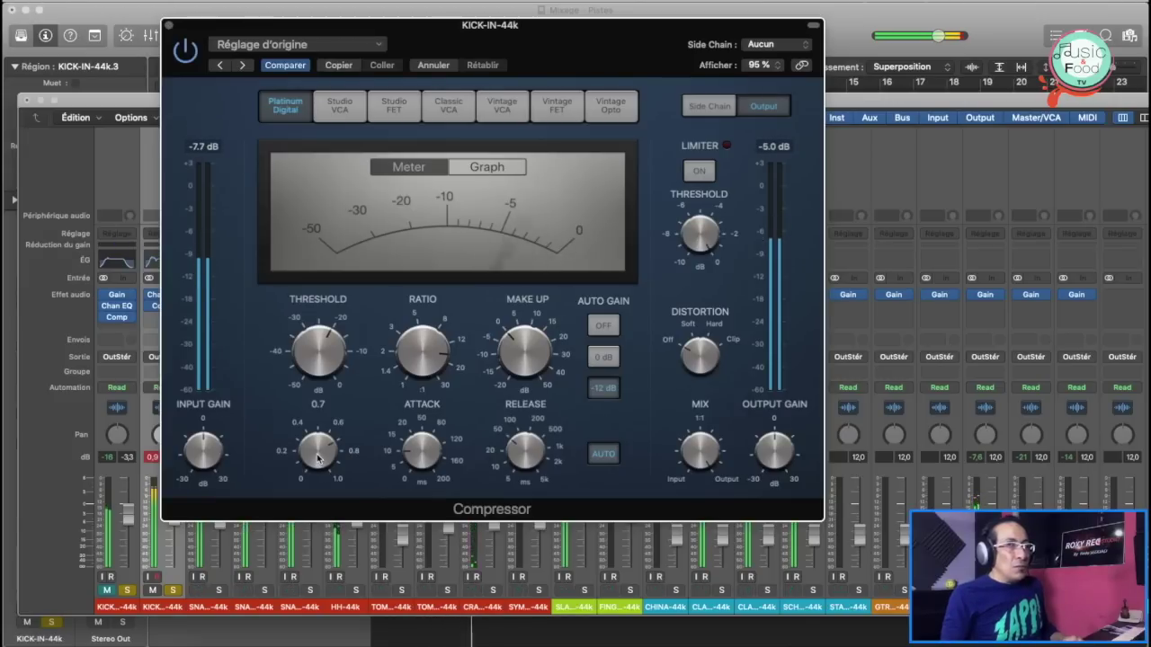
{"action": "left_click", "coordinate": [603, 328]}
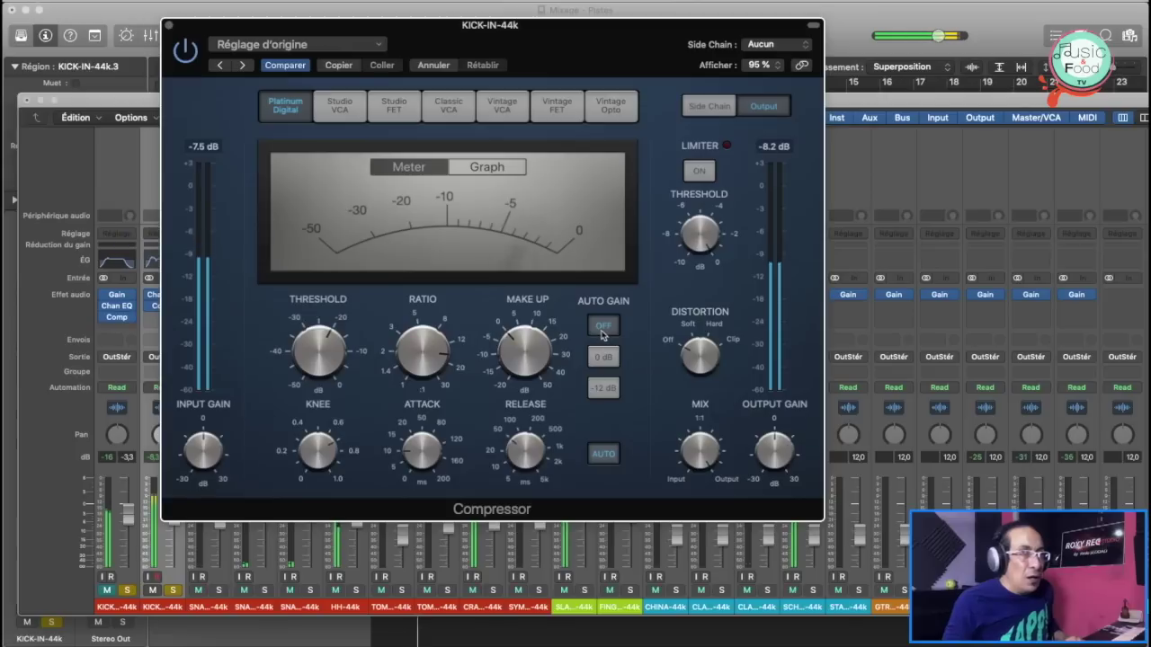
Step: Raise the make-up gain to 3 dB and toggle the compressor's bypass to compare the sound
{"action": "mouse_move", "coordinate": [521, 350]}
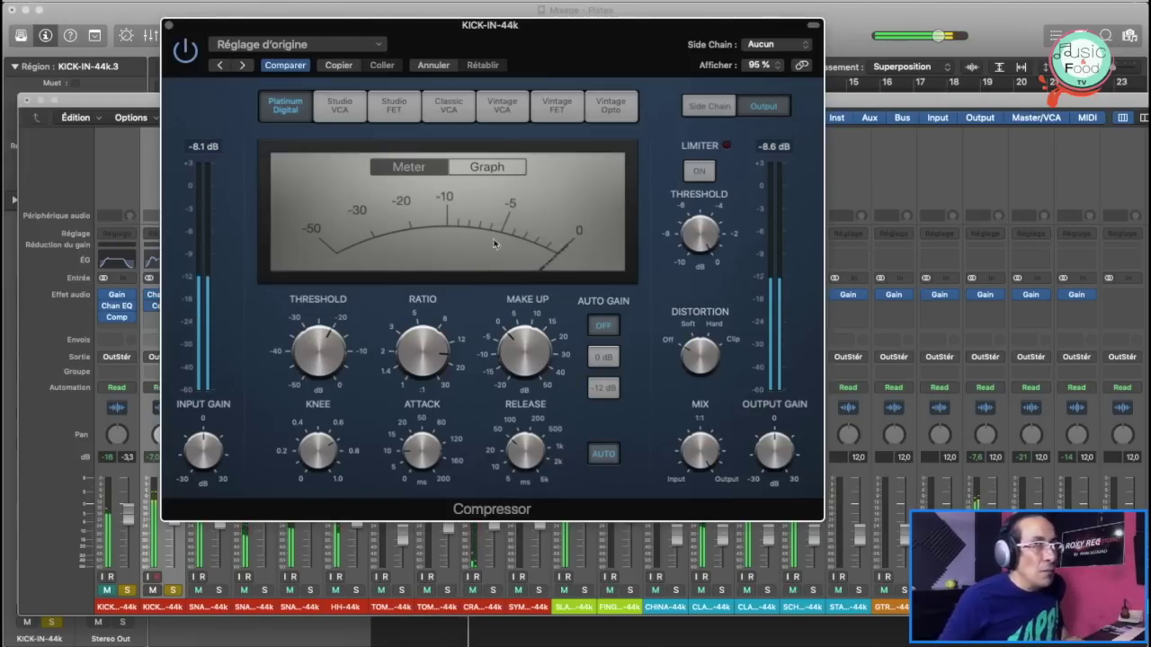
{"action": "left_click_drag", "start_coordinate": [515, 340], "coordinate": [517, 338]}
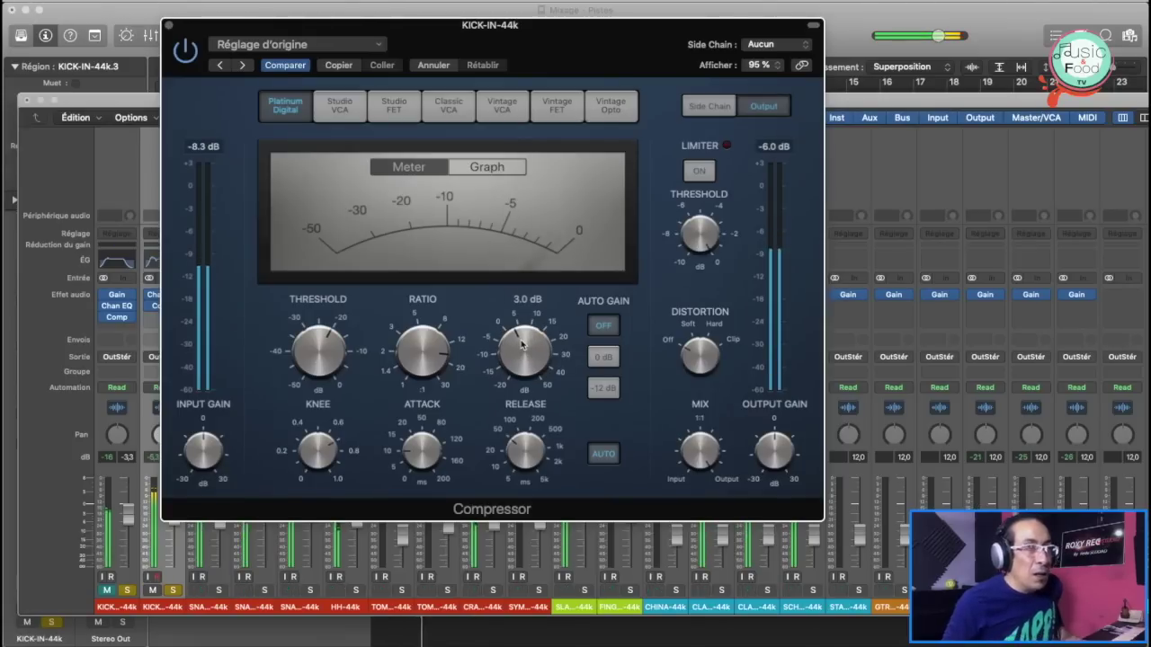
{"action": "left_click", "coordinate": [185, 52]}
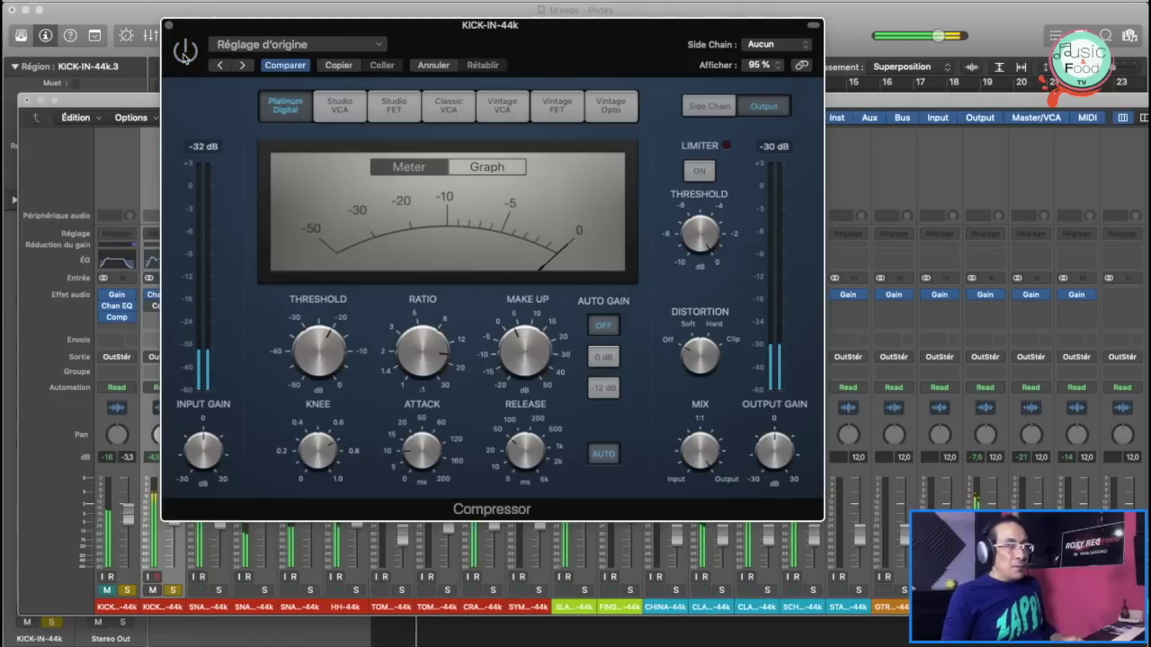
{"action": "left_click", "coordinate": [185, 52]}
Step: Try the threshold slightly below -20 dB with a 176 ms attack and a 12:1 ratio
{"action": "mouse_move", "coordinate": [423, 352]}
{"action": "left_mouse_down"}
{"action": "mouse_move", "coordinate": [431, 409]}
{"action": "mouse_move", "coordinate": [419, 305]}
{"action": "mouse_move", "coordinate": [419, 375]}
{"action": "left_mouse_up"}
{"action": "mouse_move", "coordinate": [306, 356]}
{"action": "left_mouse_down"}
{"action": "mouse_move", "coordinate": [309, 386]}
{"action": "mouse_move", "coordinate": [307, 317]}
{"action": "mouse_move", "coordinate": [316, 357]}
{"action": "left_mouse_up"}
{"action": "left_click", "coordinate": [422, 450]}
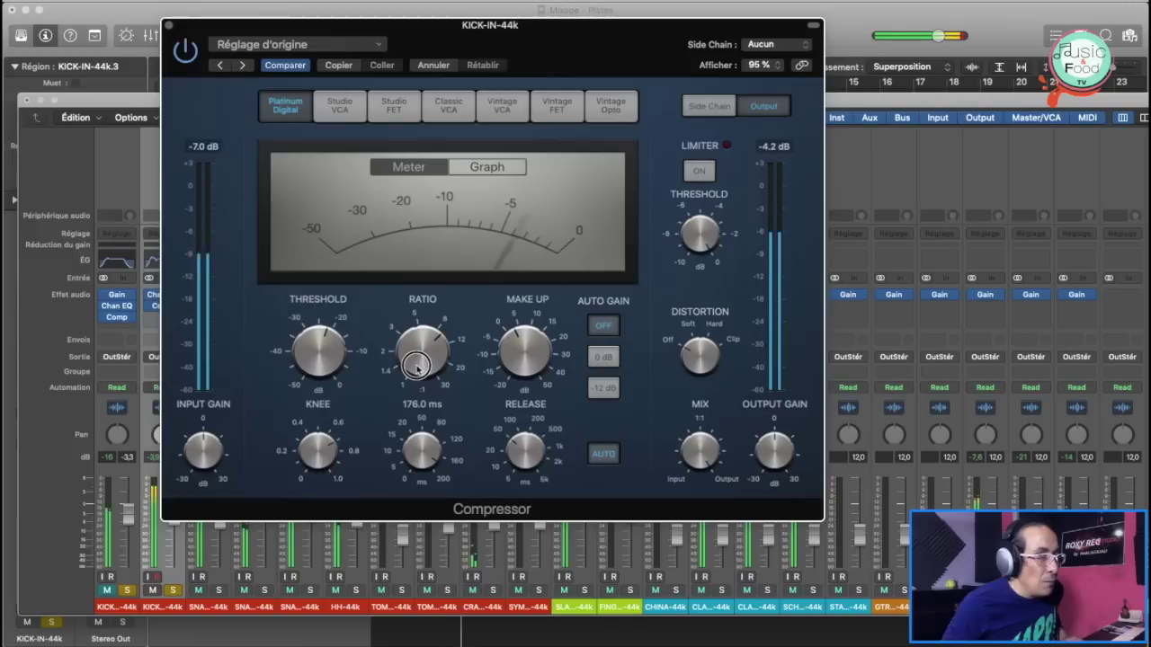
{"action": "left_click", "coordinate": [412, 434]}
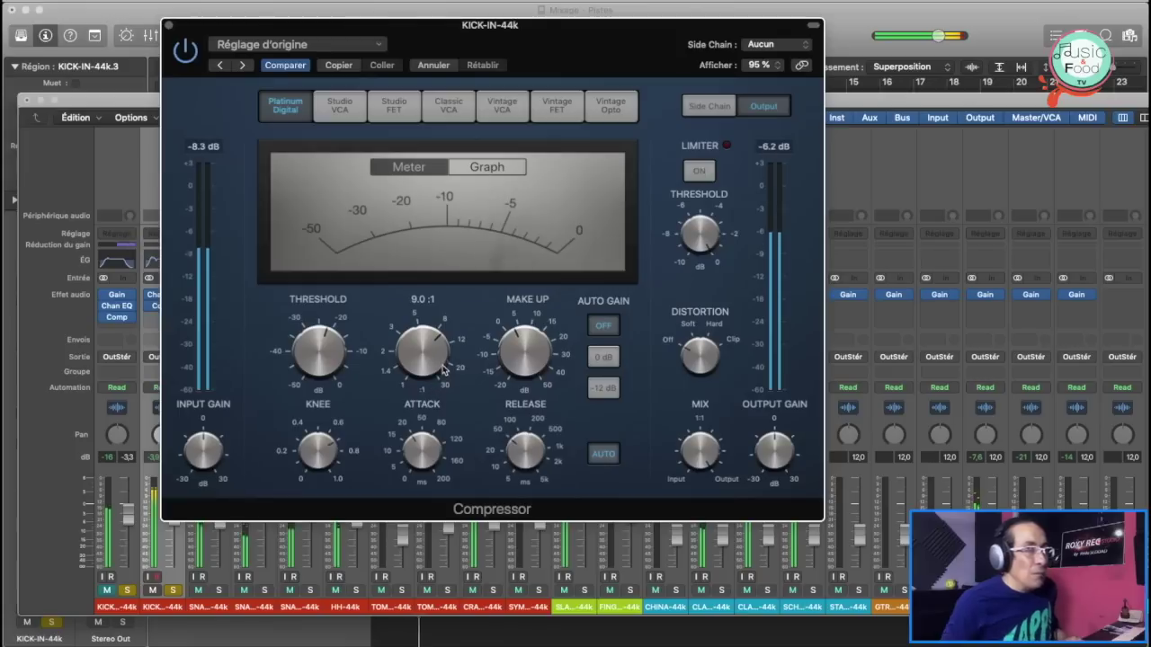
{"action": "left_click_drag", "start_coordinate": [424, 356], "coordinate": [421, 343]}
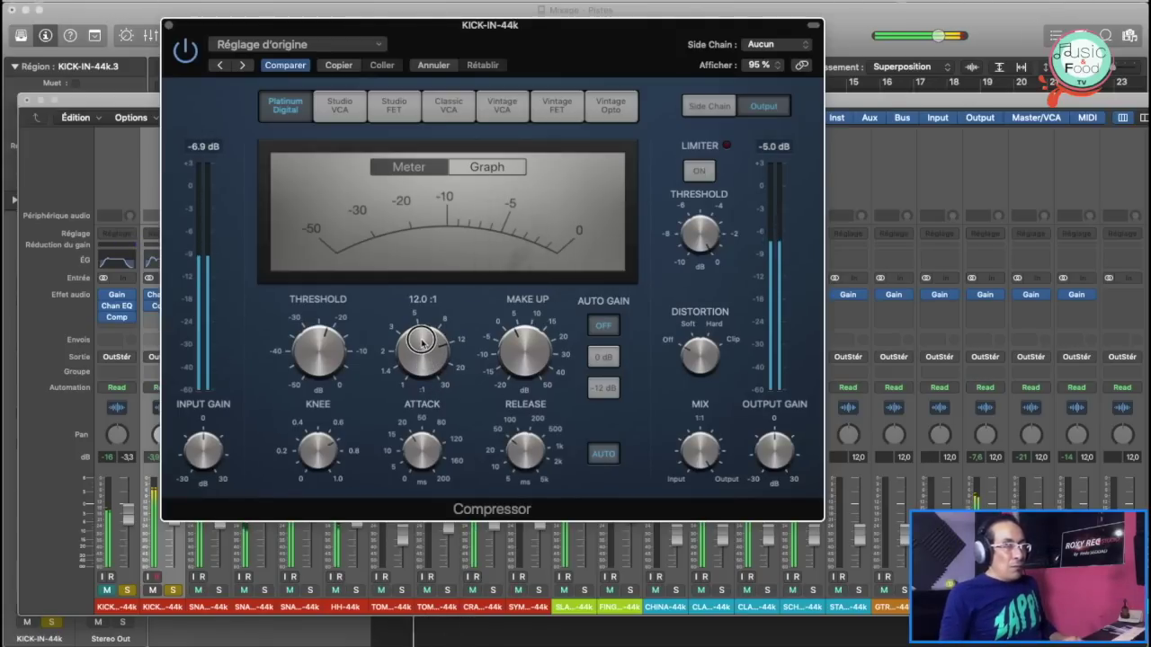
Step: Show the compression graph and set the compressor's threshold to -20 dB
{"action": "left_click", "coordinate": [488, 168]}
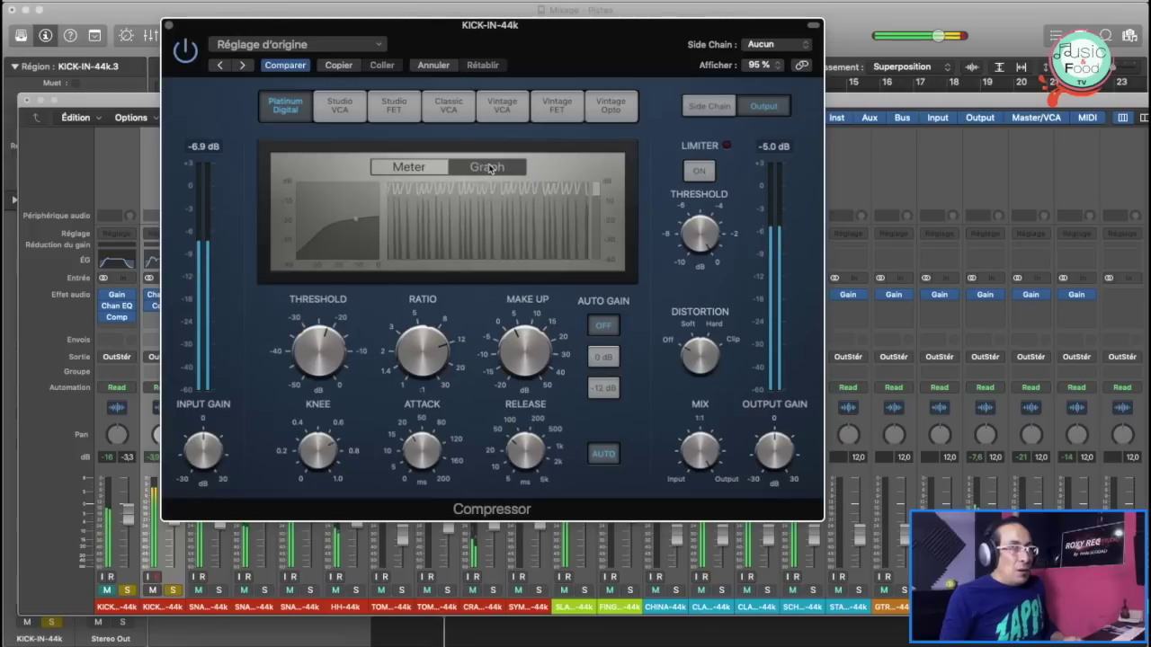
{"action": "mouse_move", "coordinate": [429, 358]}
{"action": "left_mouse_down"}
{"action": "mouse_move", "coordinate": [425, 376]}
{"action": "mouse_move", "coordinate": [423, 358]}
{"action": "left_mouse_up"}
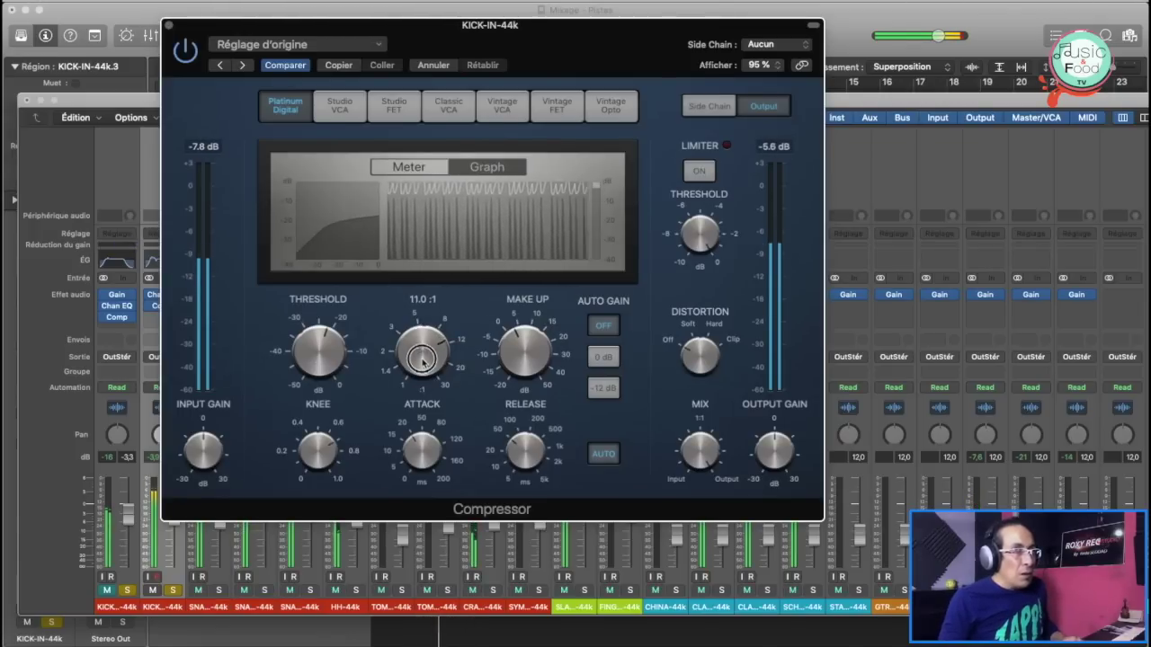
{"action": "left_click_drag", "start_coordinate": [327, 344], "coordinate": [327, 348]}
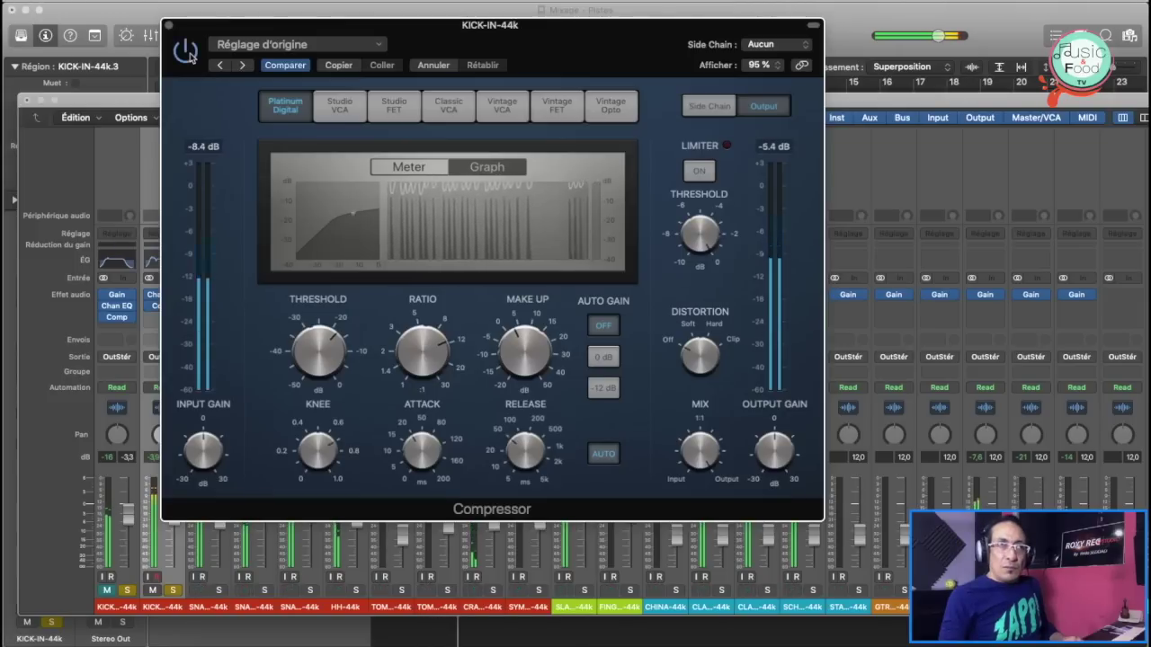
{"action": "mouse_move", "coordinate": [319, 344]}
{"action": "left_mouse_down"}
{"action": "mouse_move", "coordinate": [325, 380]}
{"action": "mouse_move", "coordinate": [318, 357]}
{"action": "left_mouse_up"}
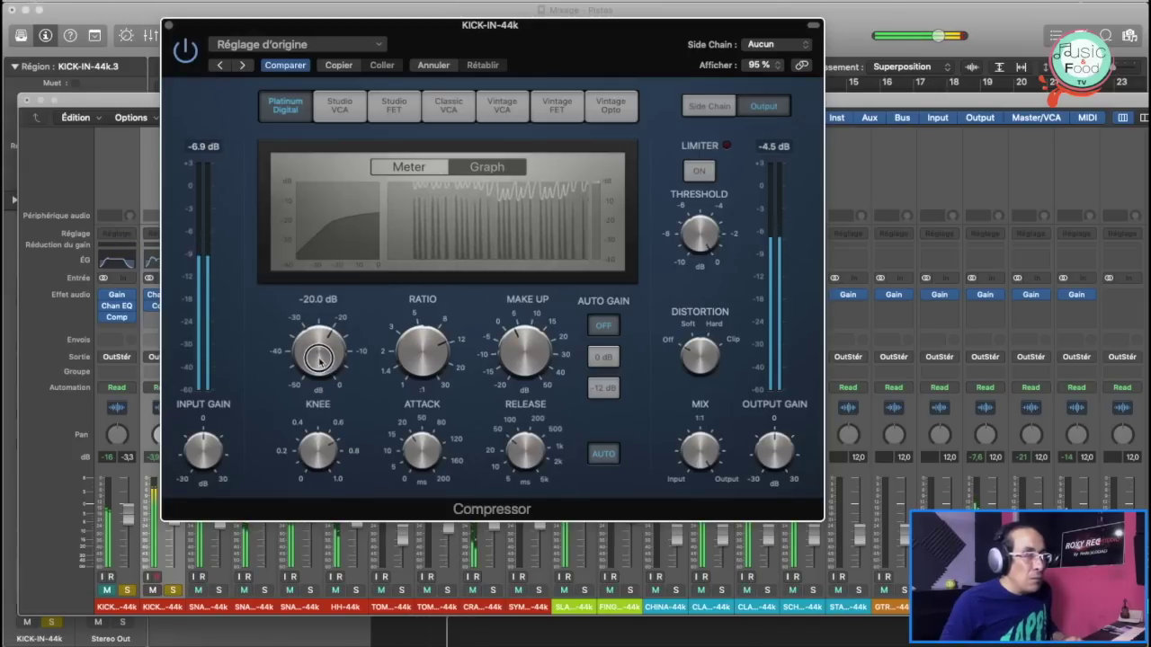
Step: Lower the ratio to about 5:1, set the attack to 15 ms and reduce the knee slightly
{"action": "left_click_drag", "start_coordinate": [420, 352], "coordinate": [422, 385]}
{"action": "left_click_drag", "start_coordinate": [428, 450], "coordinate": [401, 466]}
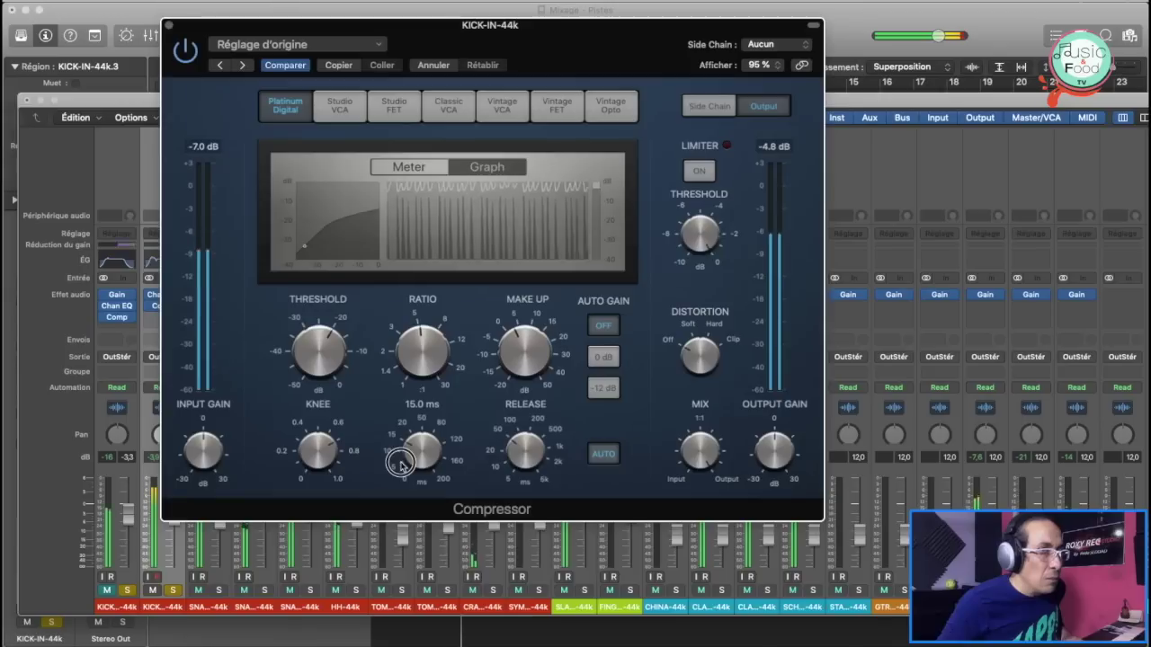
{"action": "mouse_move", "coordinate": [322, 459]}
{"action": "left_mouse_down"}
{"action": "mouse_move", "coordinate": [318, 444]}
{"action": "mouse_move", "coordinate": [322, 470]}
{"action": "left_mouse_up"}
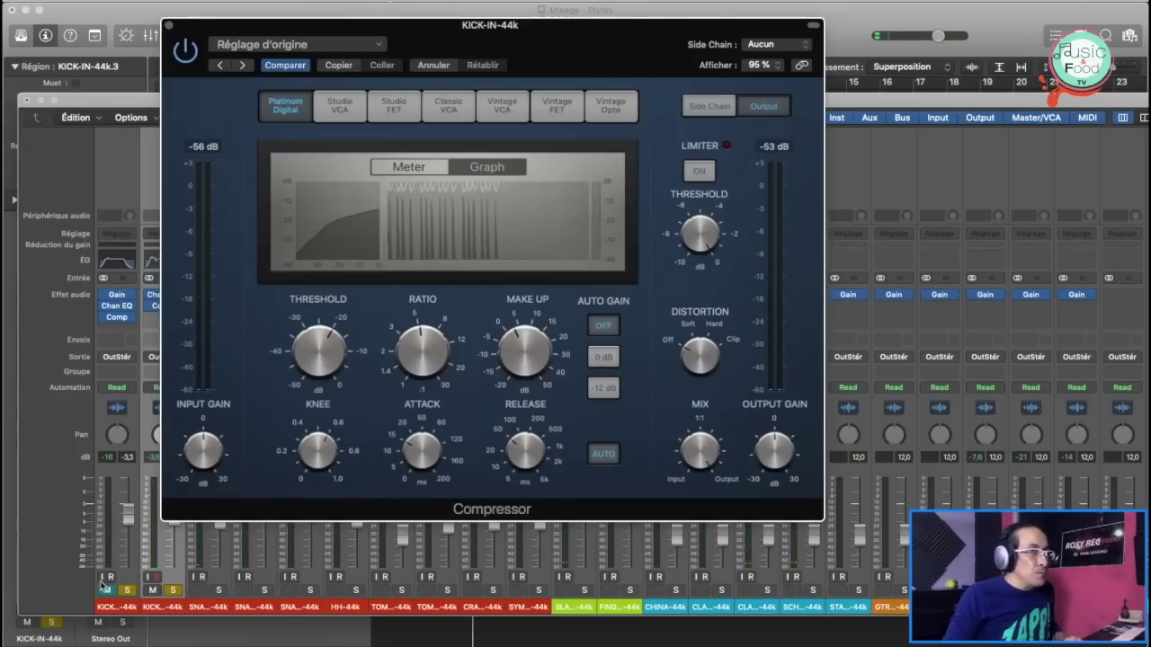
Step: Close the inside kick's compressor and try lowering the outside kick's fader to about -6.8 dB during playback
{"action": "key", "text": "space"}
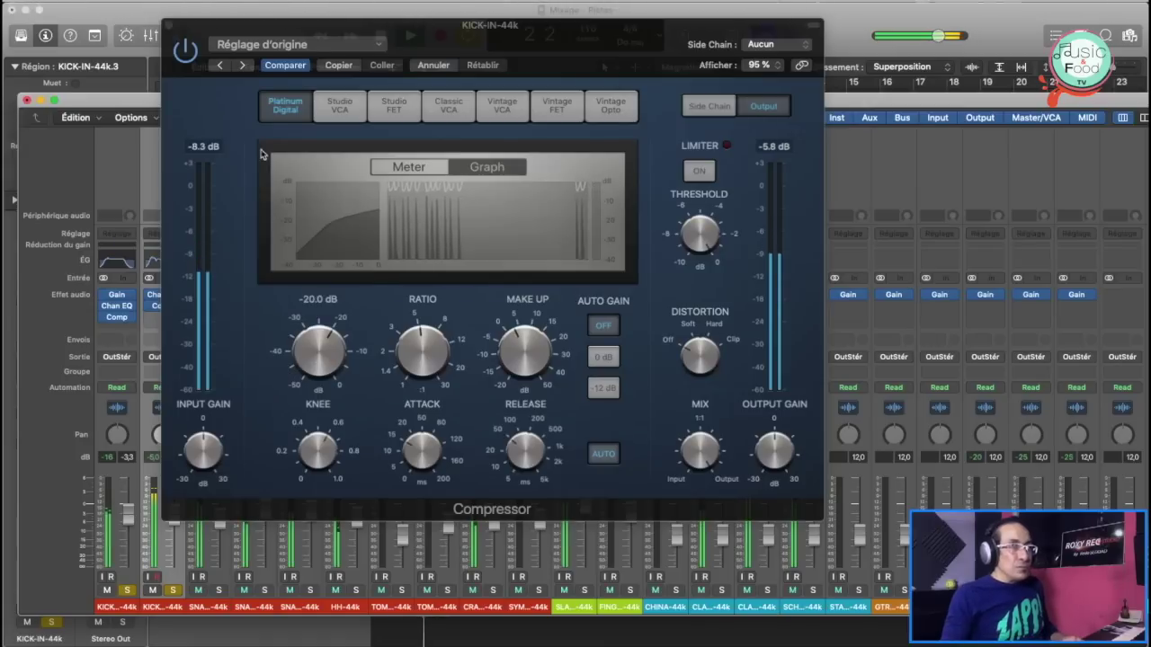
{"action": "left_click_drag", "start_coordinate": [252, 29], "coordinate": [361, 60]}
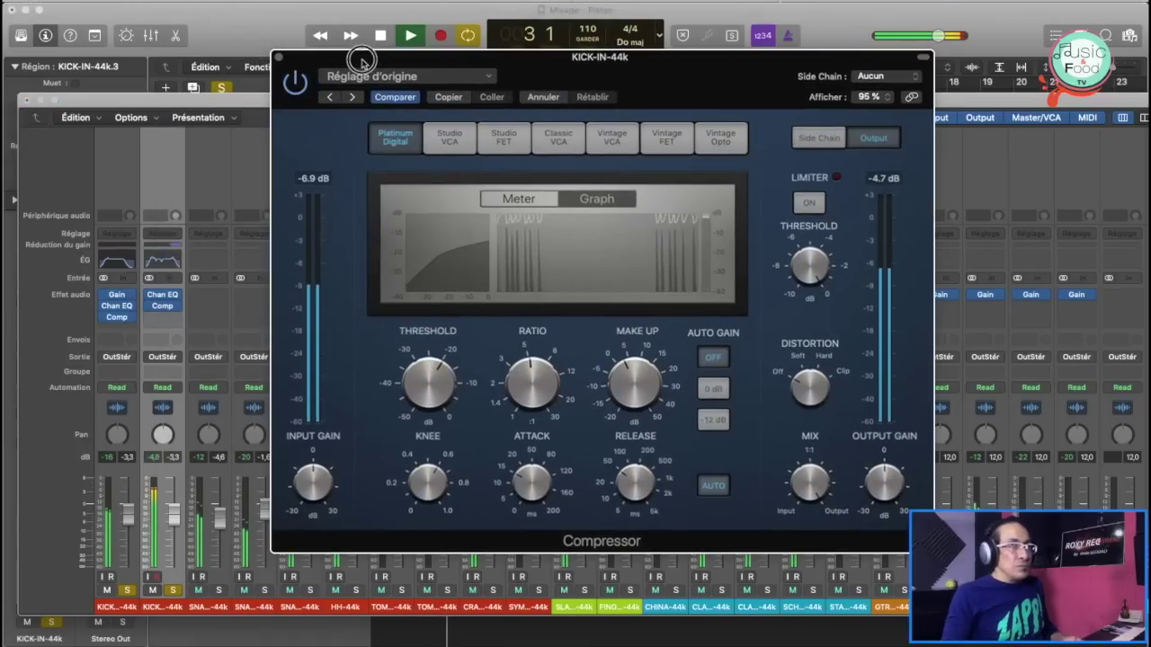
{"action": "left_click", "coordinate": [279, 59]}
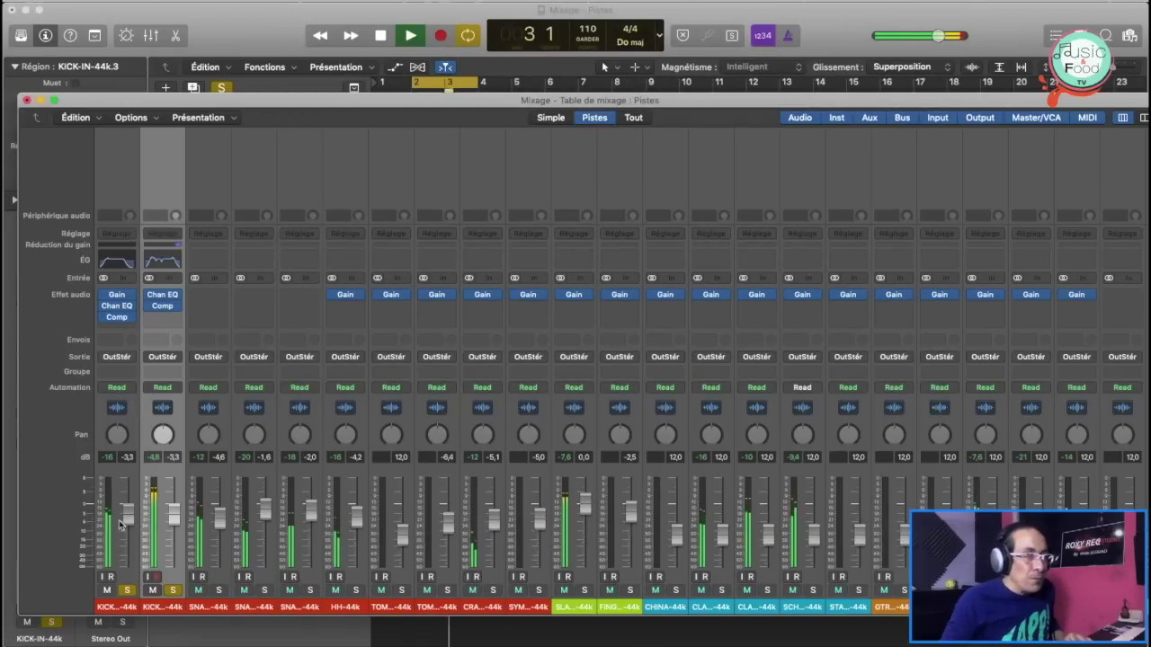
{"action": "key", "text": "space"}
{"action": "left_click_drag", "start_coordinate": [124, 520], "coordinate": [129, 533]}
{"action": "key", "text": "space"}
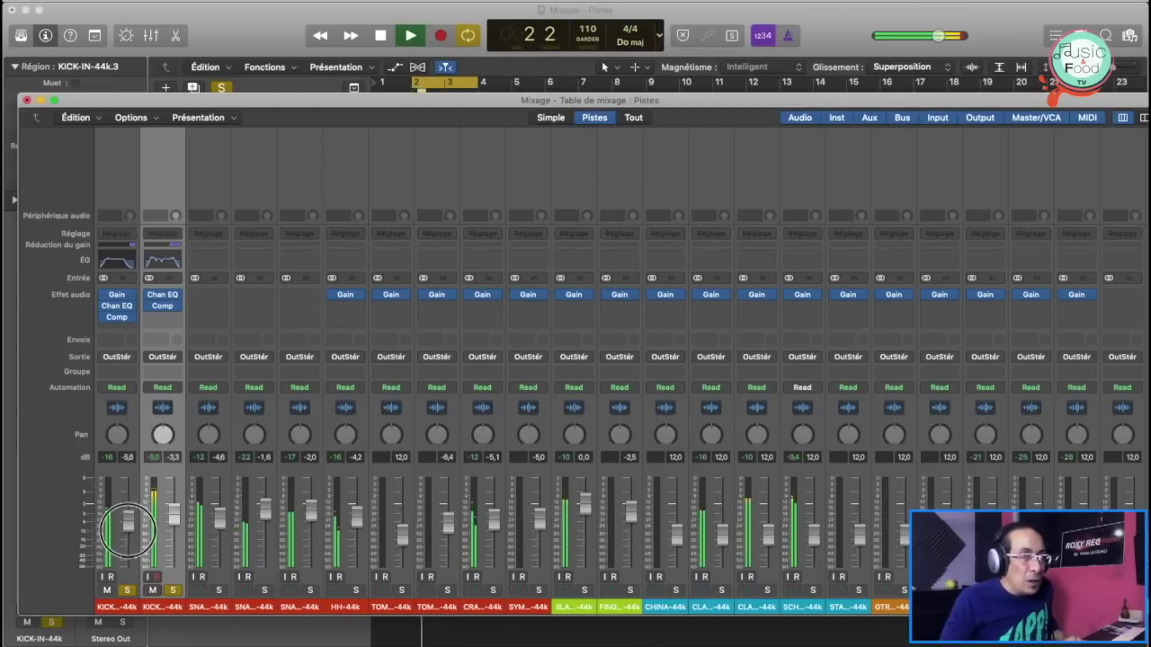
Step: Bypass the Gain insert on the outside kick track and reset its fader to 0 dB
{"action": "mouse_move", "coordinate": [104, 300]}
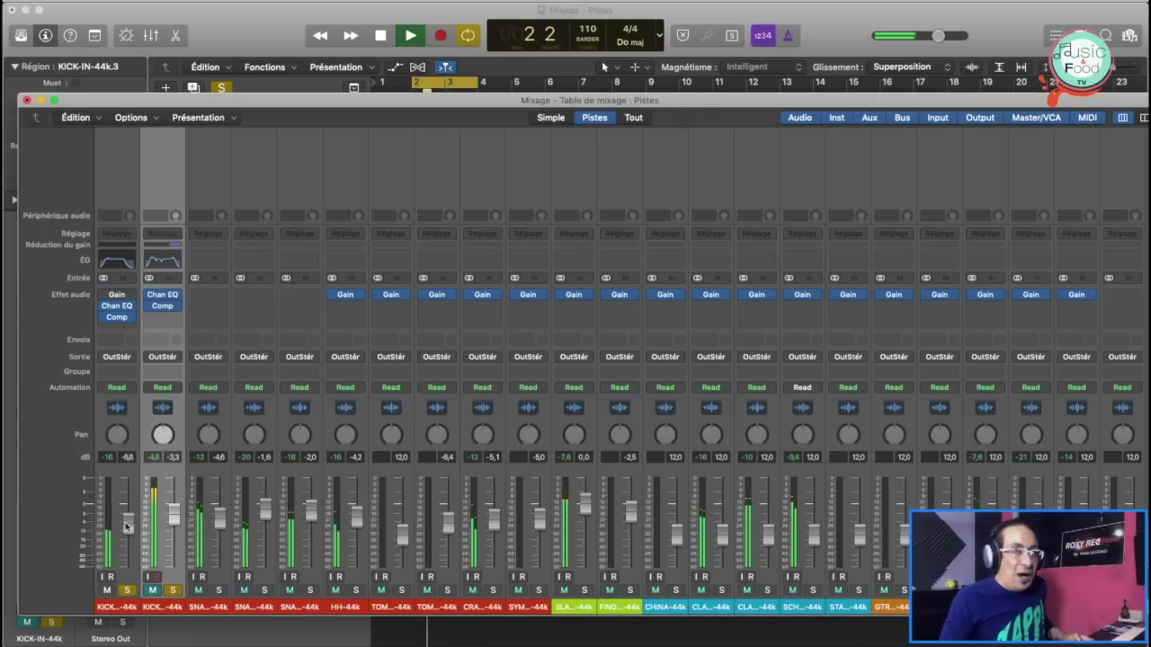
{"action": "left_click", "coordinate": [126, 526], "text": "alt"}
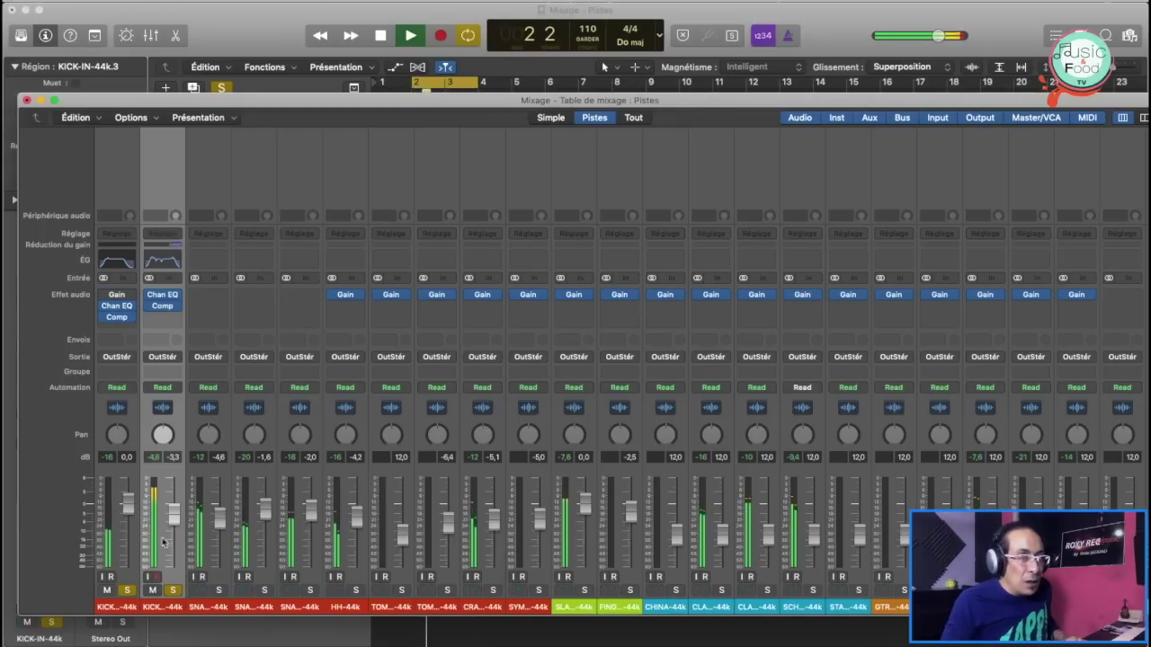
Step: Lower the make-up gain of the inside kick's compressor to about 0 dB, then close the plug-in and stop playback
{"action": "left_click", "coordinate": [162, 306]}
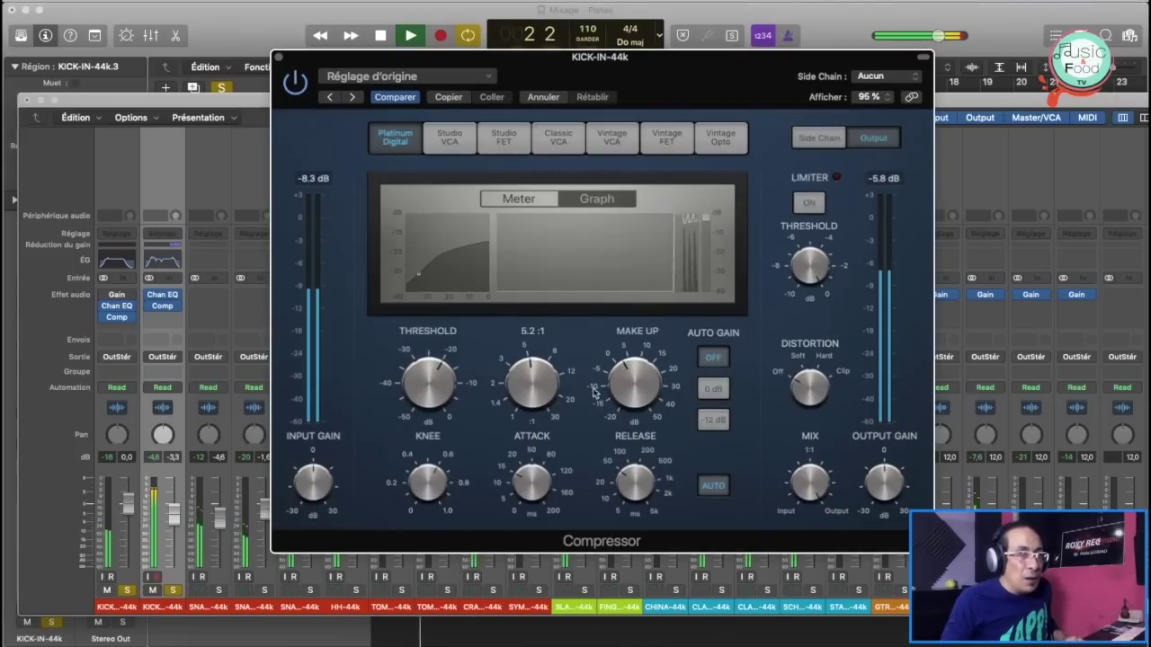
{"action": "left_click_drag", "start_coordinate": [634, 376], "coordinate": [632, 389]}
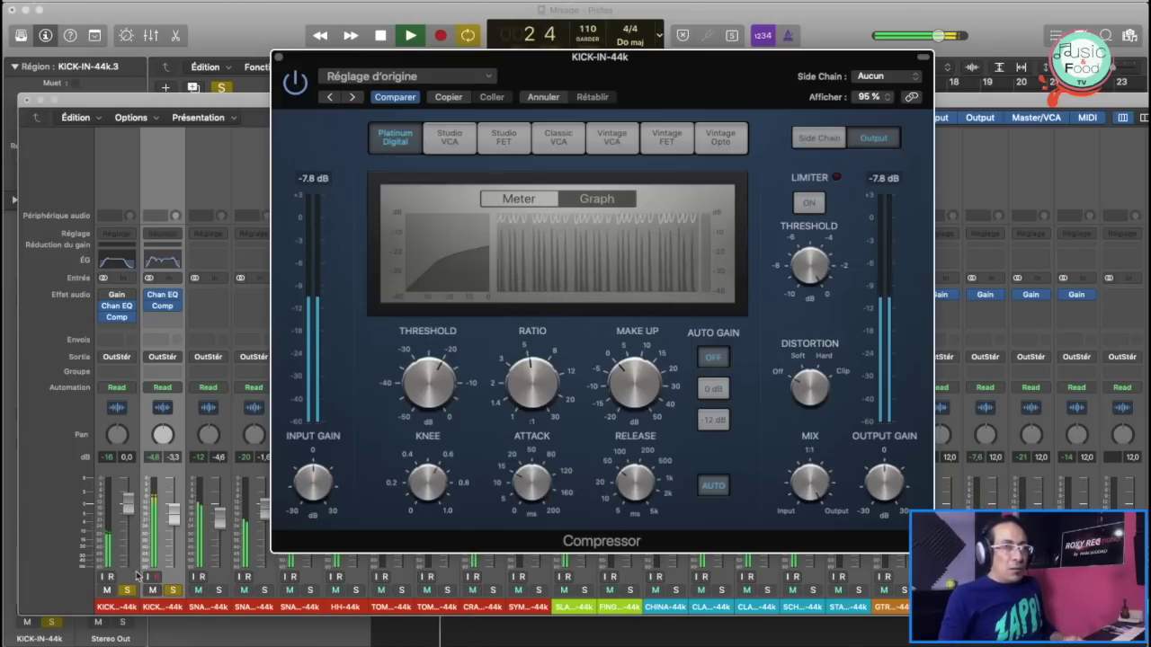
{"action": "left_click", "coordinate": [278, 57]}
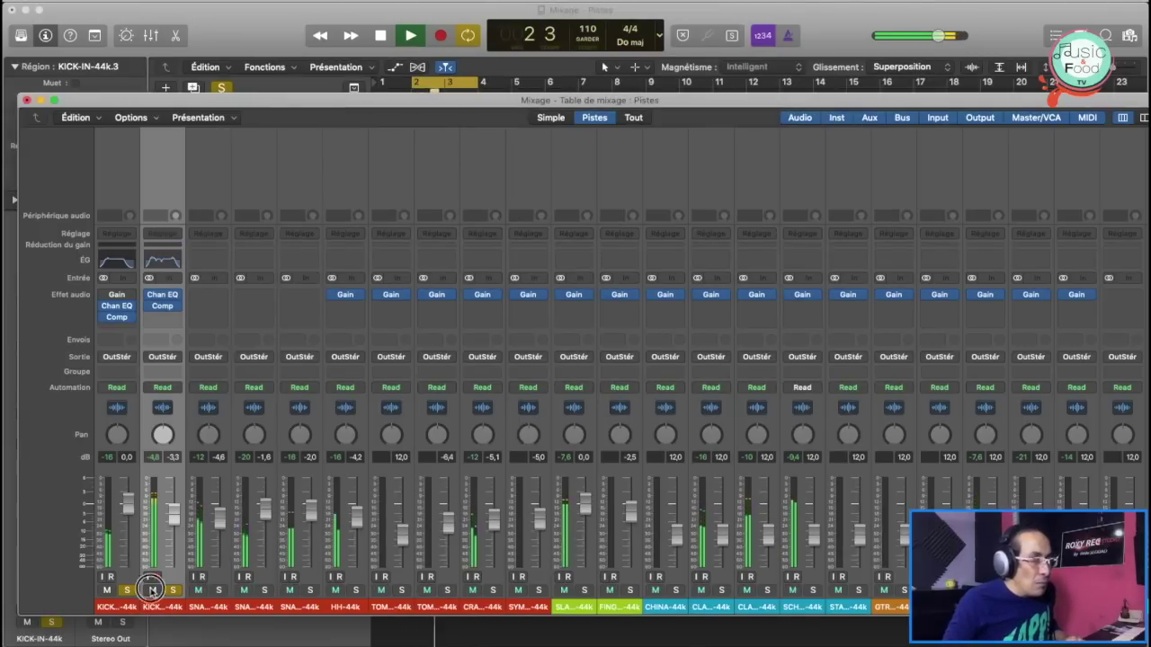
{"action": "key", "text": "space"}
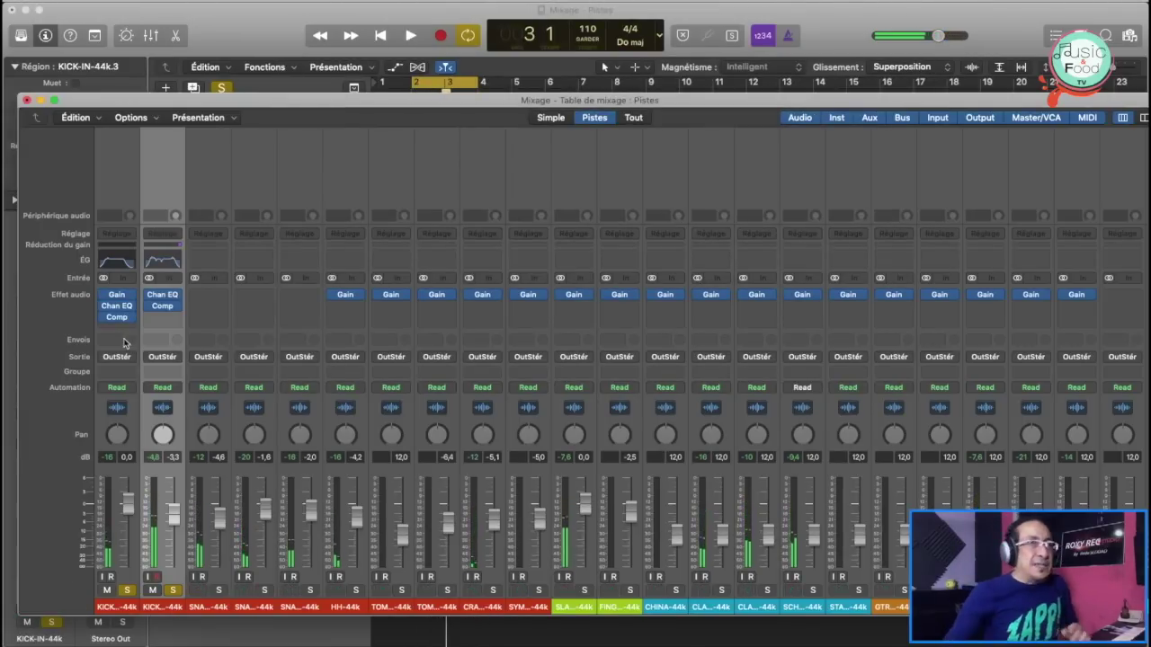
Step: Insert a Channel EQ on the SNARE ELECTRO-44k track
{"action": "left_click", "coordinate": [216, 609]}
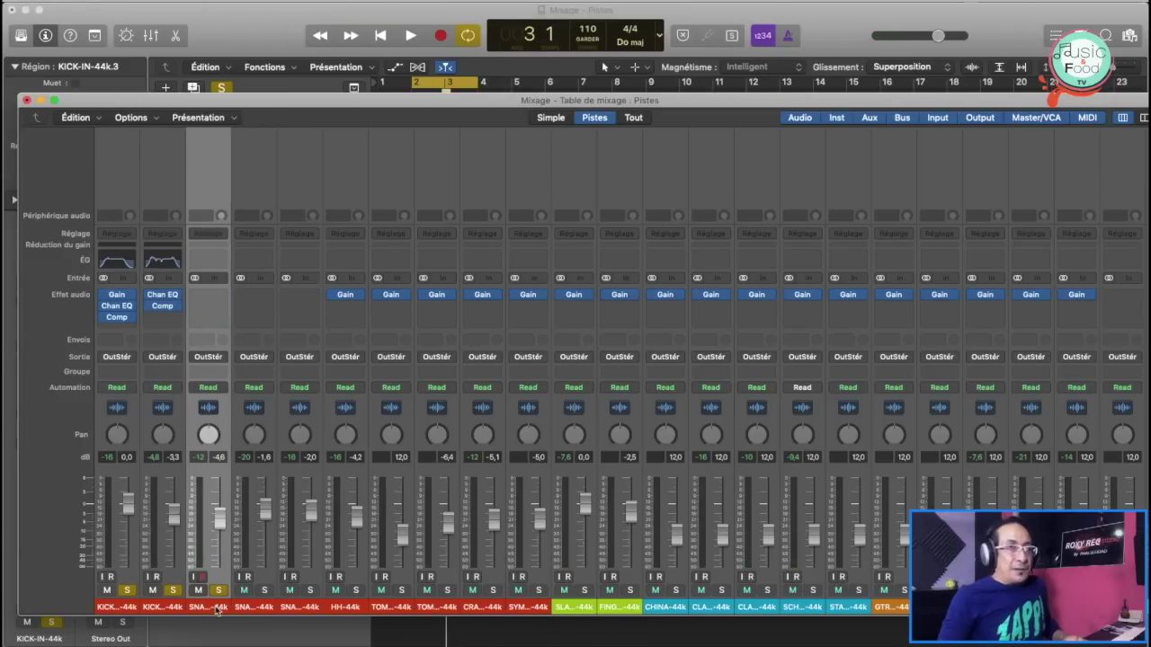
{"action": "left_click", "coordinate": [205, 260]}
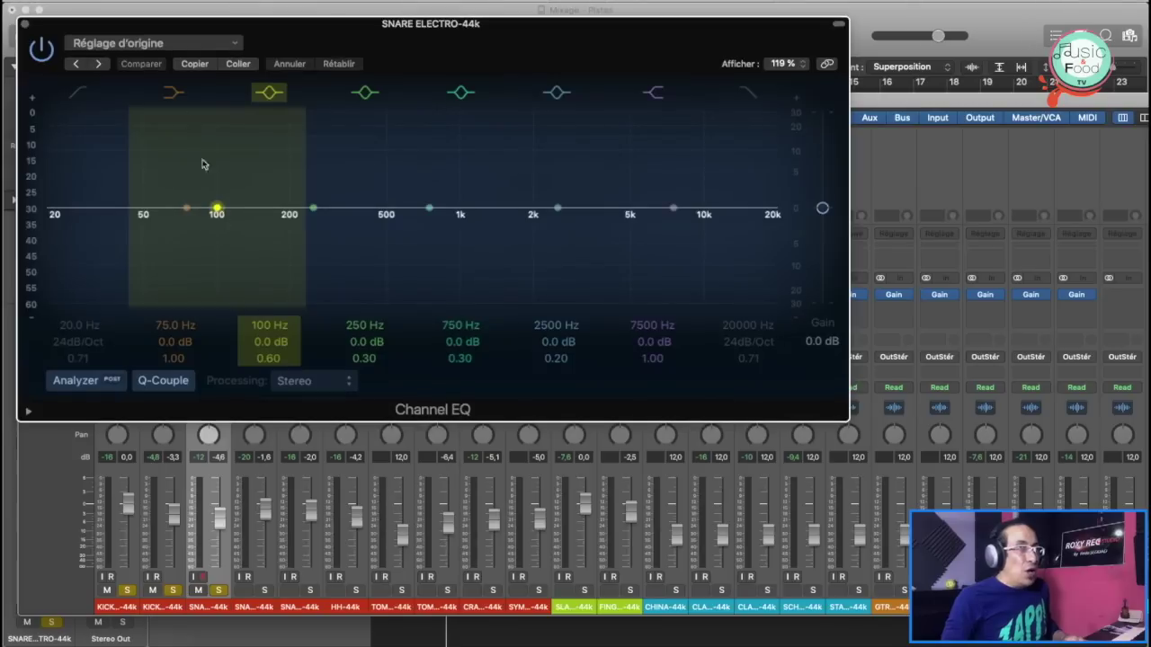
{"action": "left_click_drag", "start_coordinate": [133, 23], "coordinate": [276, 41]}
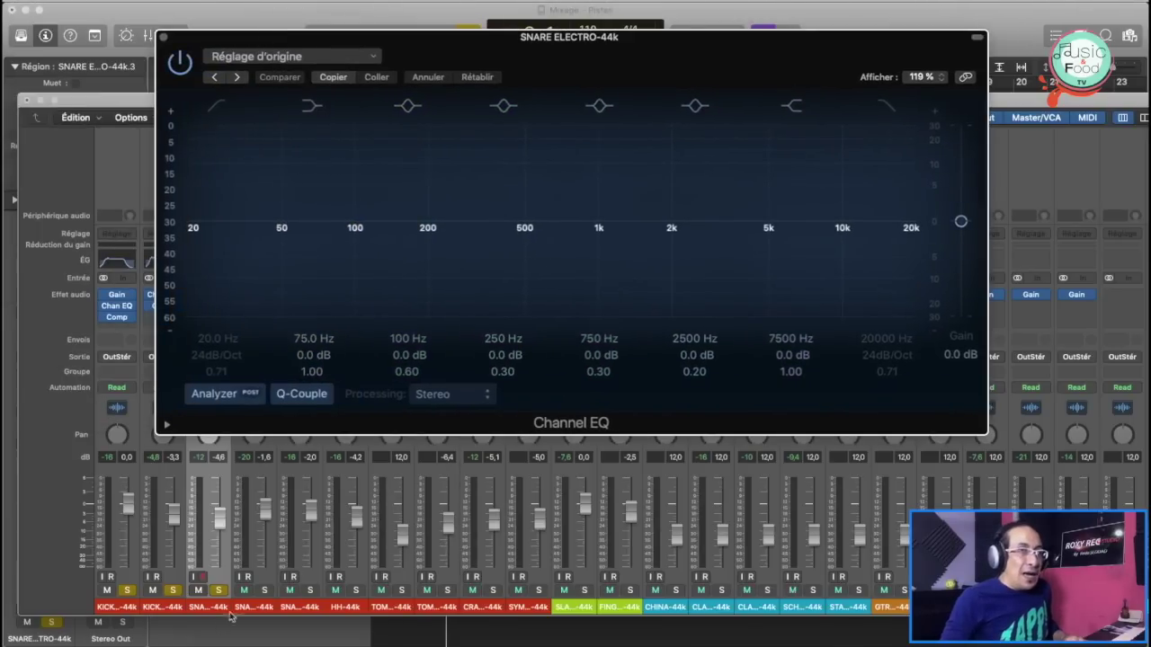
Step: Mute the inside kick and set the low cut of SNARE TOP's Channel EQ to 112 Hz
{"action": "left_click", "coordinate": [153, 591]}
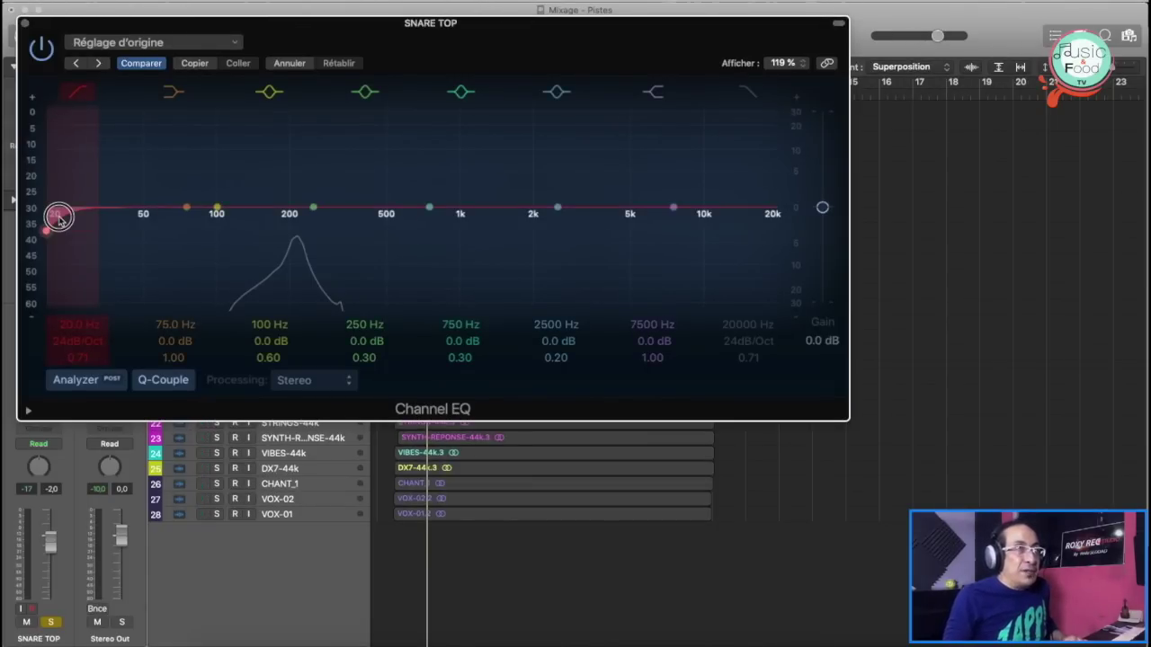
{"action": "mouse_move", "coordinate": [58, 216]}
{"action": "left_mouse_down"}
{"action": "mouse_move", "coordinate": [151, 222]}
{"action": "mouse_move", "coordinate": [71, 219]}
{"action": "mouse_move", "coordinate": [180, 211]}
{"action": "left_mouse_up"}
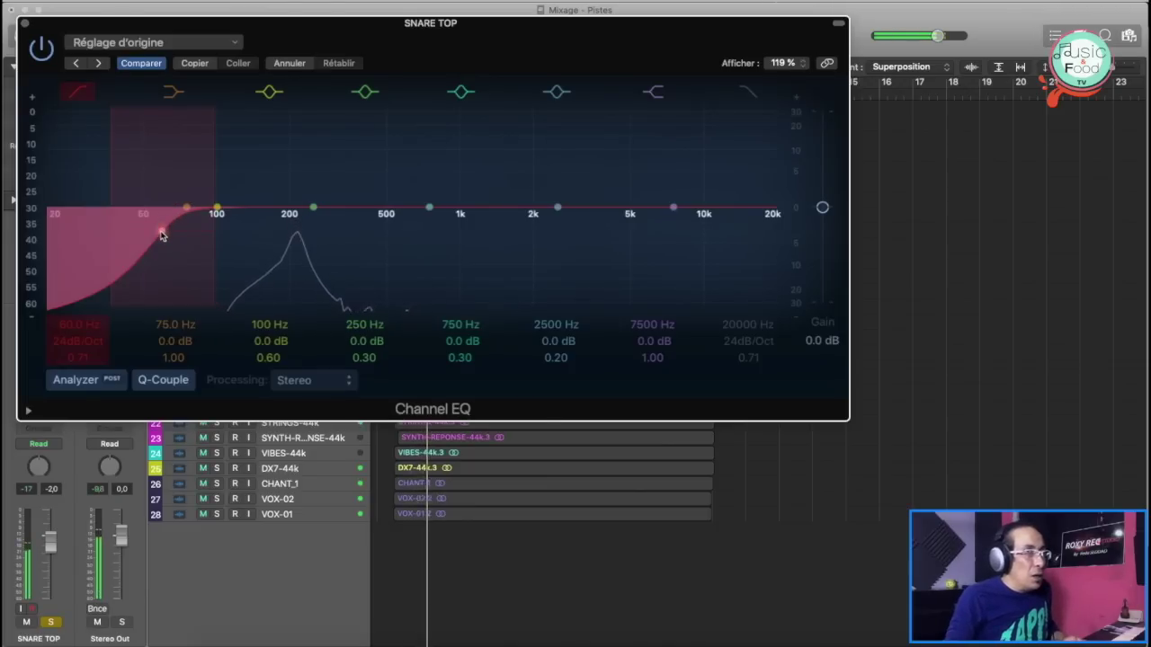
{"action": "left_click_drag", "start_coordinate": [160, 232], "coordinate": [218, 232]}
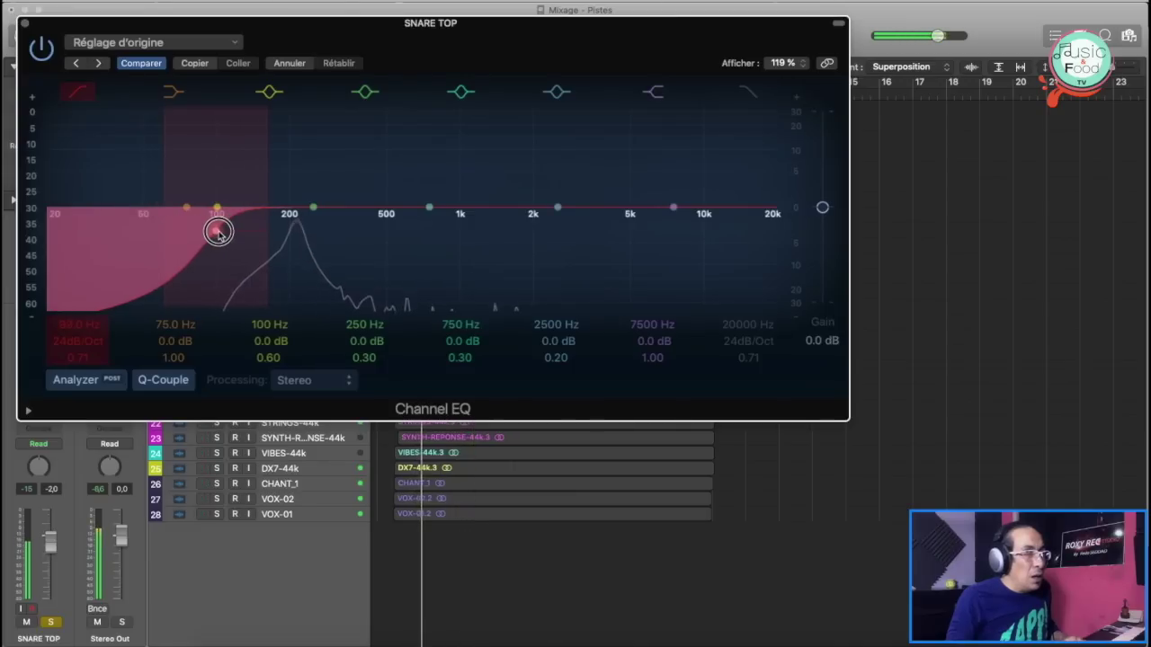
{"action": "mouse_move", "coordinate": [218, 232]}
{"action": "left_mouse_down"}
{"action": "mouse_move", "coordinate": [260, 225]}
{"action": "mouse_move", "coordinate": [241, 233]}
{"action": "left_mouse_up"}
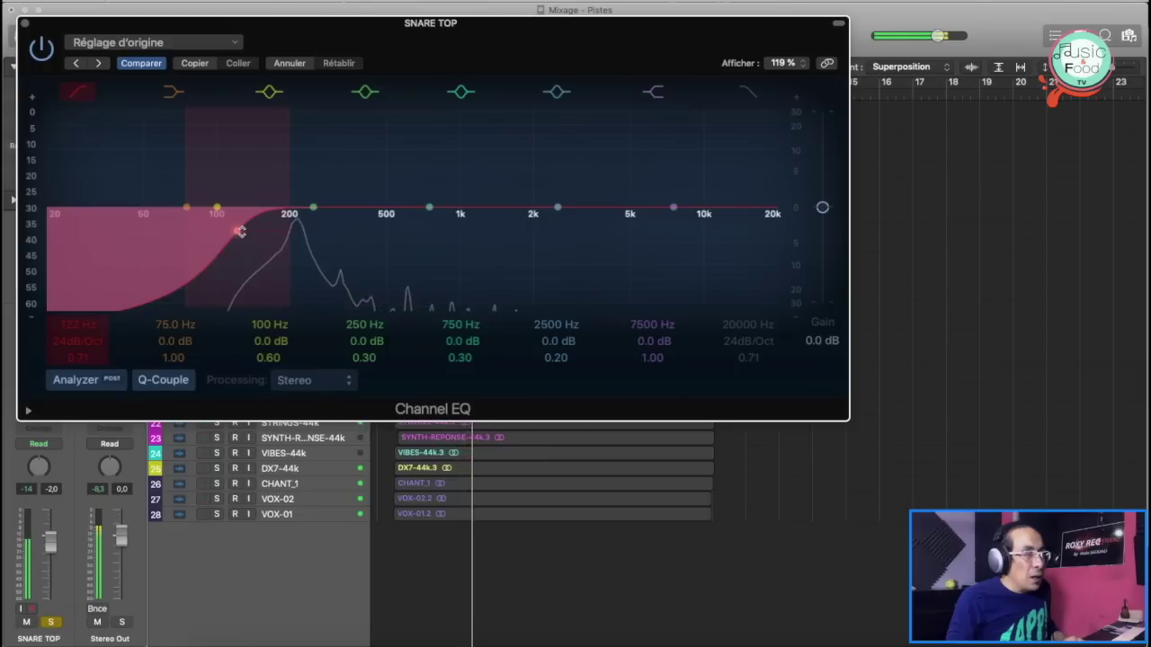
{"action": "left_click_drag", "start_coordinate": [241, 231], "coordinate": [228, 231]}
Step: Turn the 250 Hz band into a narrow 3 dB boost at 162 Hz with a Q of 4.80
{"action": "left_click_drag", "start_coordinate": [317, 210], "coordinate": [268, 183]}
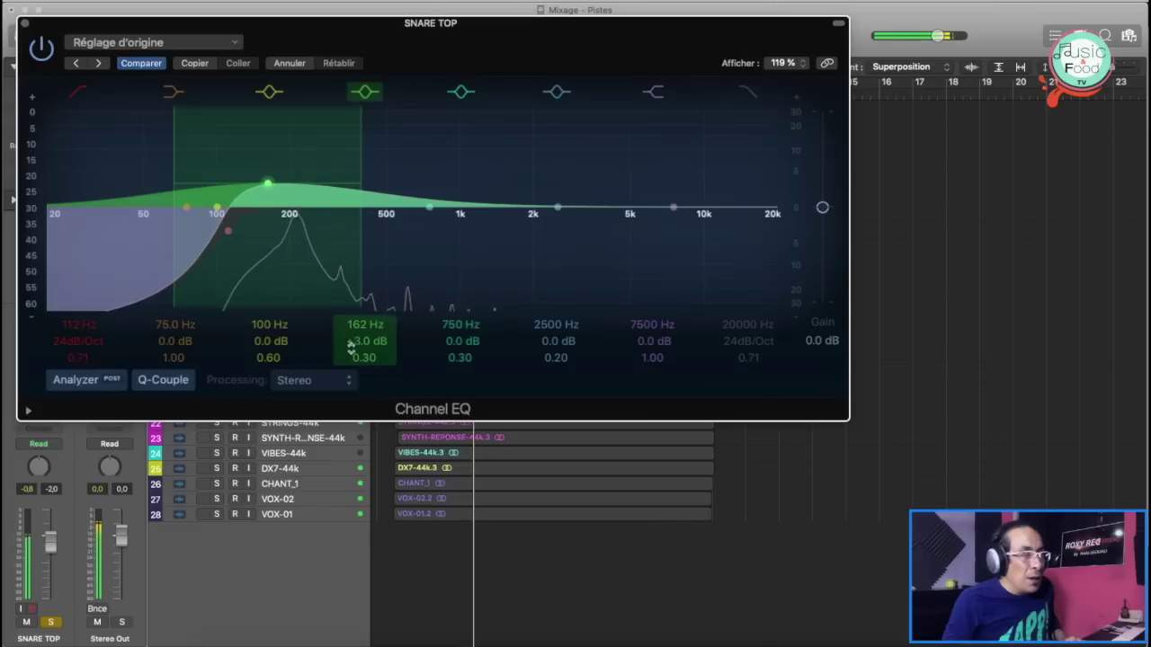
{"action": "left_click_drag", "start_coordinate": [356, 261], "coordinate": [359, 257]}
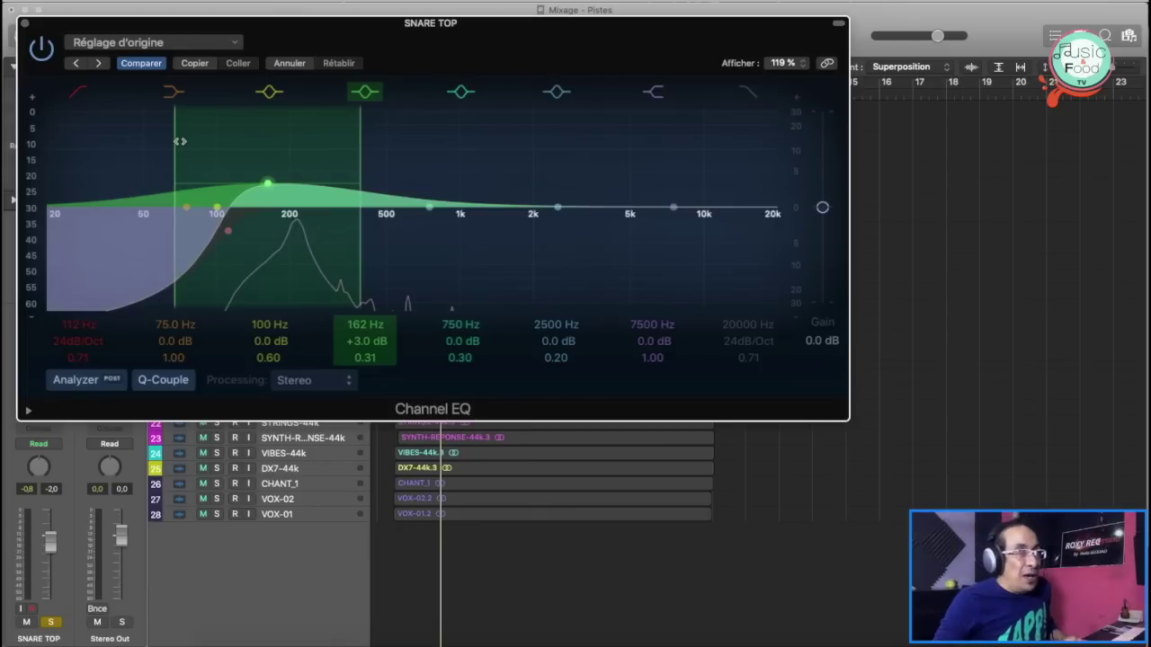
{"action": "left_click_drag", "start_coordinate": [181, 141], "coordinate": [245, 144]}
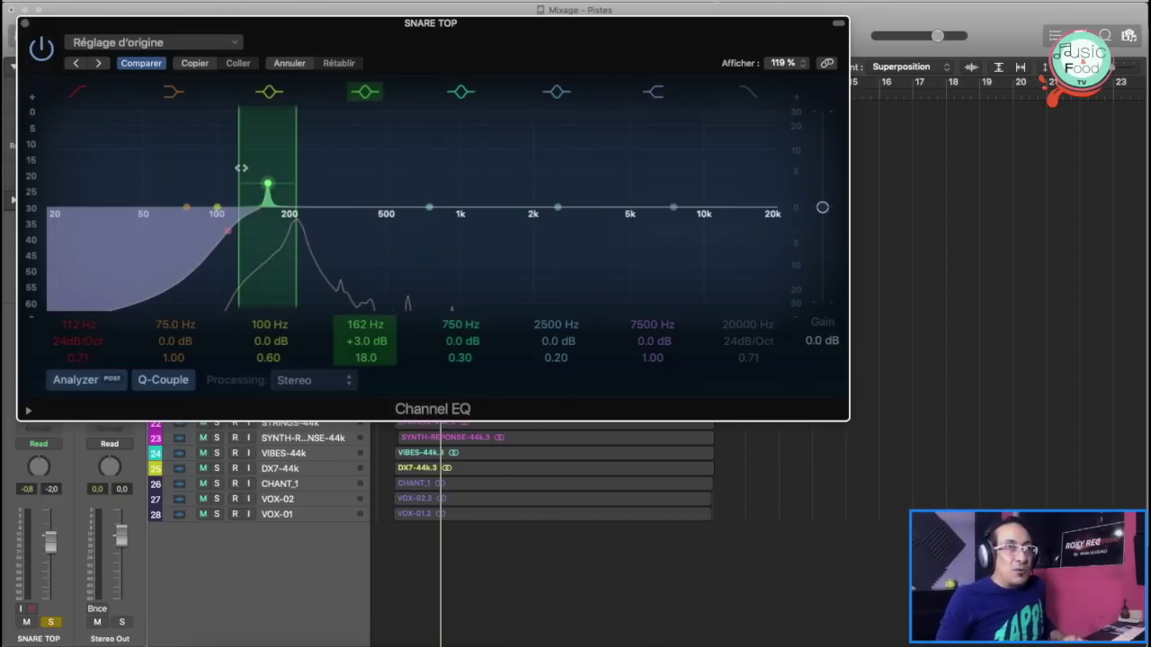
{"action": "left_click_drag", "start_coordinate": [241, 168], "coordinate": [181, 167]}
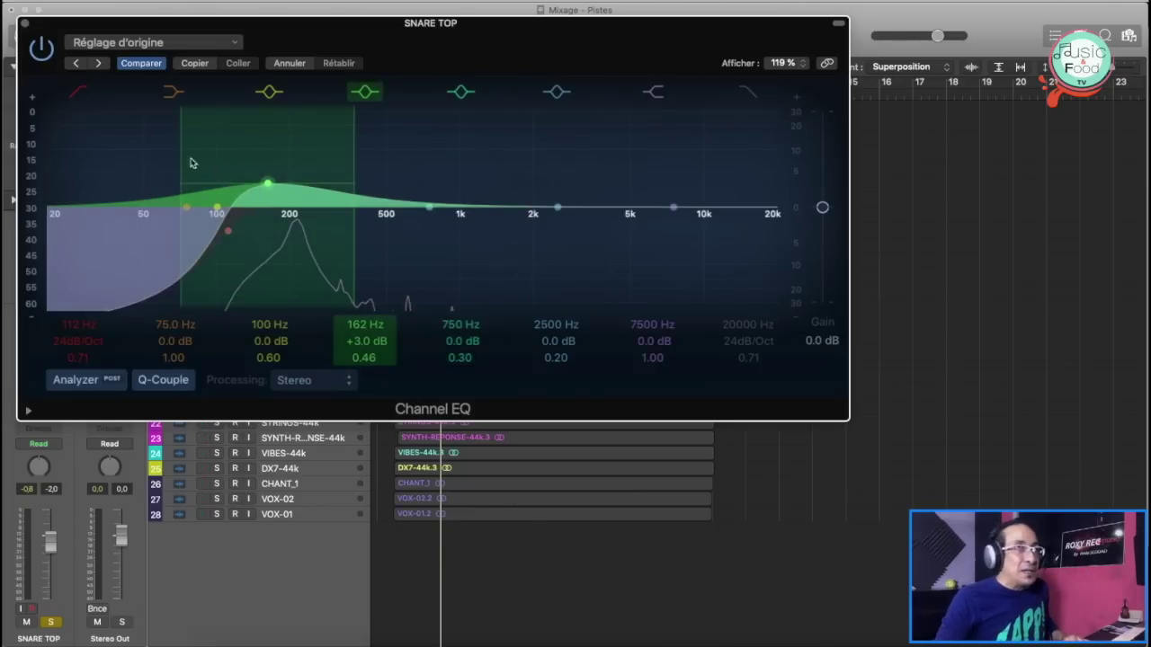
{"action": "key", "text": "space"}
{"action": "left_click_drag", "start_coordinate": [179, 155], "coordinate": [218, 154]}
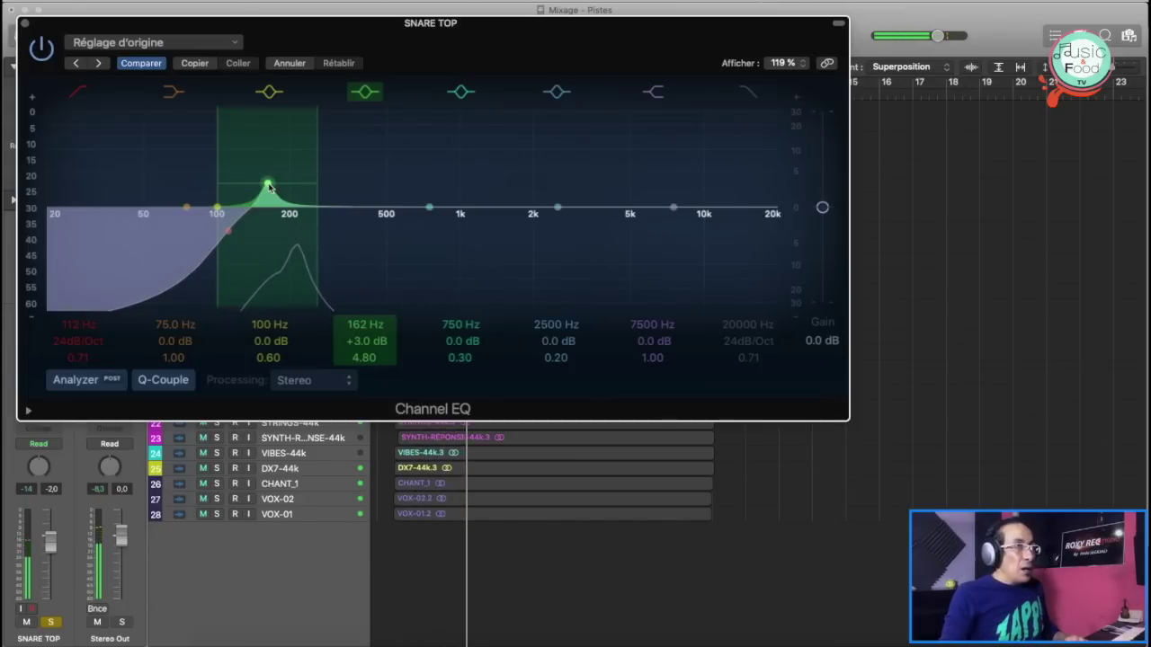
Step: Cut SNARE TOP by 3 dB at 510 Hz with a Q of 1.30 and by 3 dB at 1000 Hz with a Q of 5.30
{"action": "left_click_drag", "start_coordinate": [430, 208], "coordinate": [393, 231]}
{"action": "left_click_drag", "start_coordinate": [450, 358], "coordinate": [453, 363]}
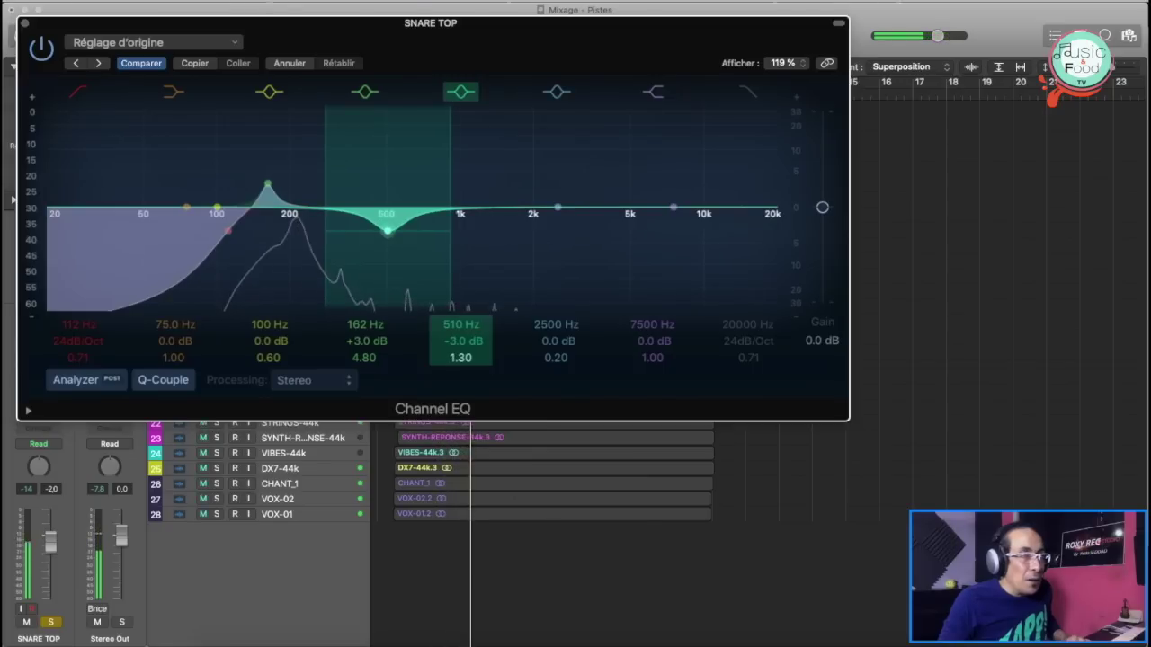
{"action": "left_click_drag", "start_coordinate": [558, 207], "coordinate": [460, 220]}
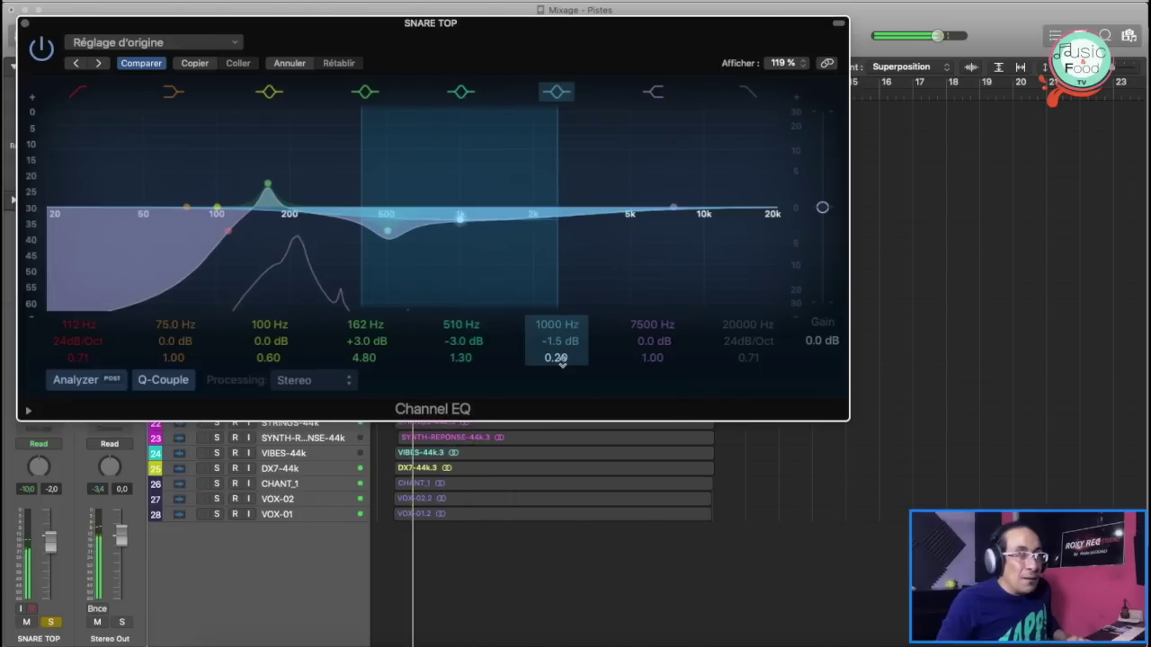
{"action": "mouse_move", "coordinate": [555, 358]}
{"action": "left_mouse_down"}
{"action": "mouse_move", "coordinate": [565, 367]}
{"action": "mouse_move", "coordinate": [553, 336]}
{"action": "left_mouse_up"}
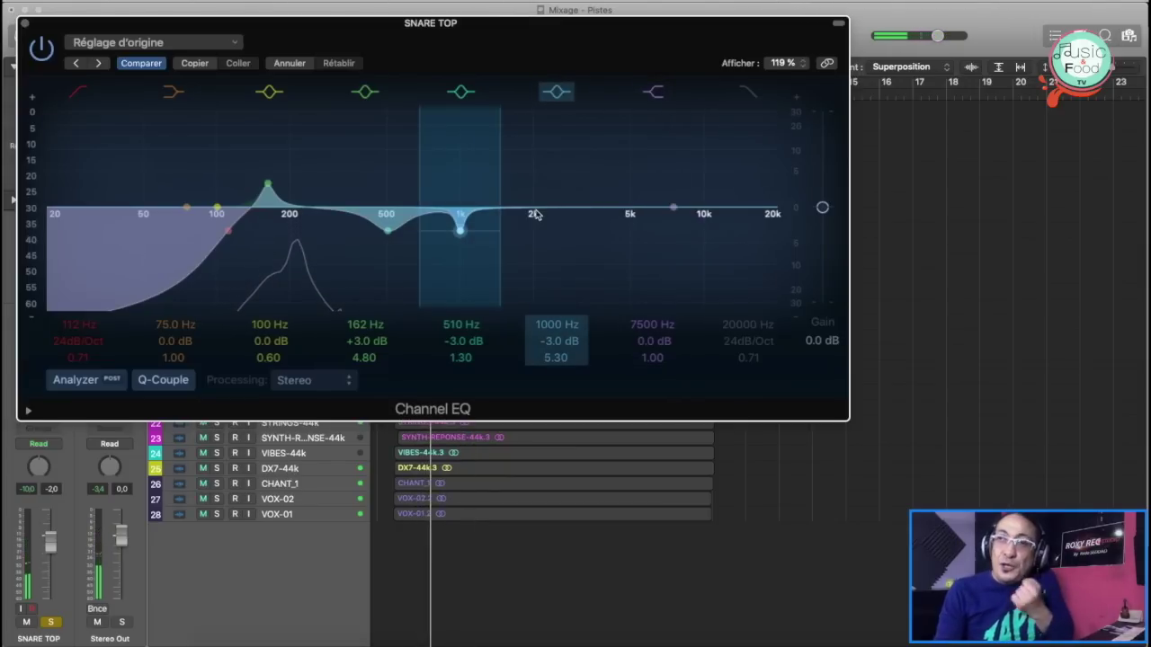
Step: Set the high shelf to +3 dB at 4950 Hz and toggle the EQ's bypass to compare the sound
{"action": "left_click_drag", "start_coordinate": [674, 208], "coordinate": [628, 196]}
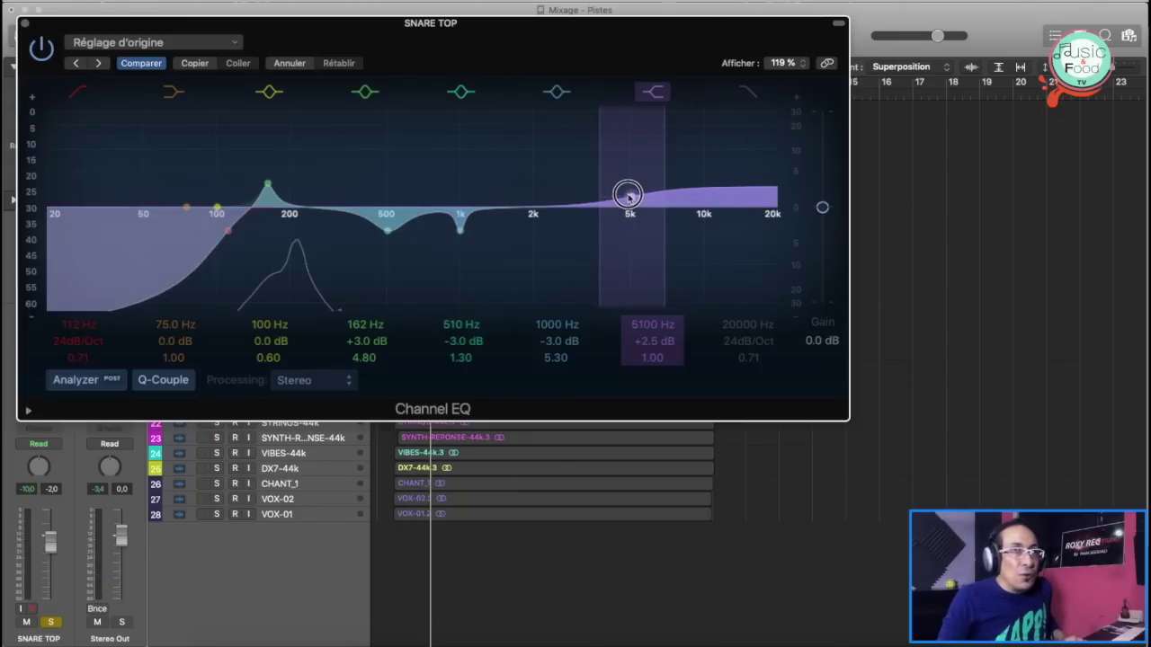
{"action": "mouse_move", "coordinate": [629, 198]}
{"action": "left_mouse_down"}
{"action": "mouse_move", "coordinate": [629, 147]}
{"action": "mouse_move", "coordinate": [630, 197]}
{"action": "left_mouse_up"}
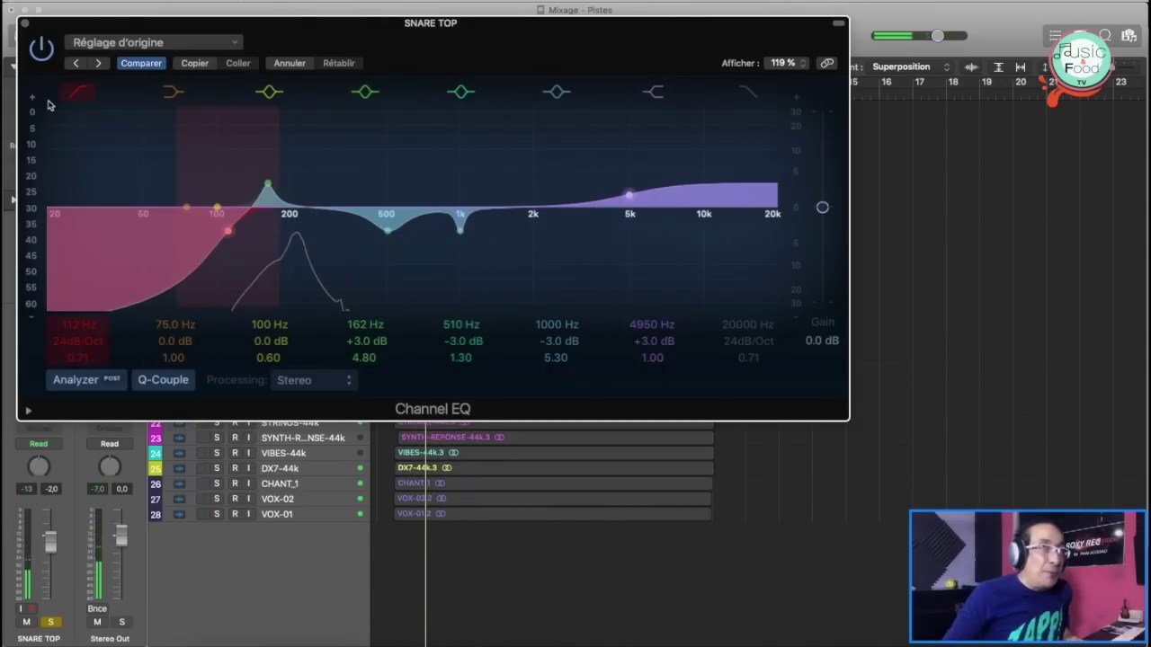
{"action": "left_click", "coordinate": [42, 49]}
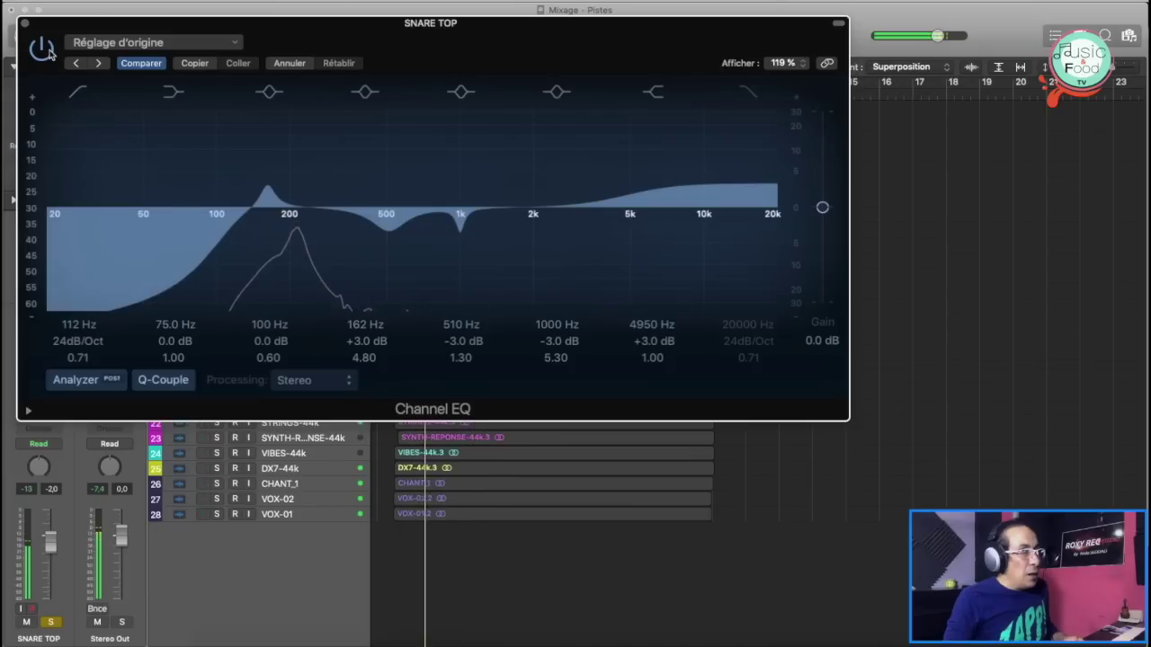
{"action": "left_click", "coordinate": [49, 53]}
Step: Move the low cut to 96 Hz and the low boost to 142 Hz, then close the Channel EQ
{"action": "left_click_drag", "start_coordinate": [228, 231], "coordinate": [212, 232]}
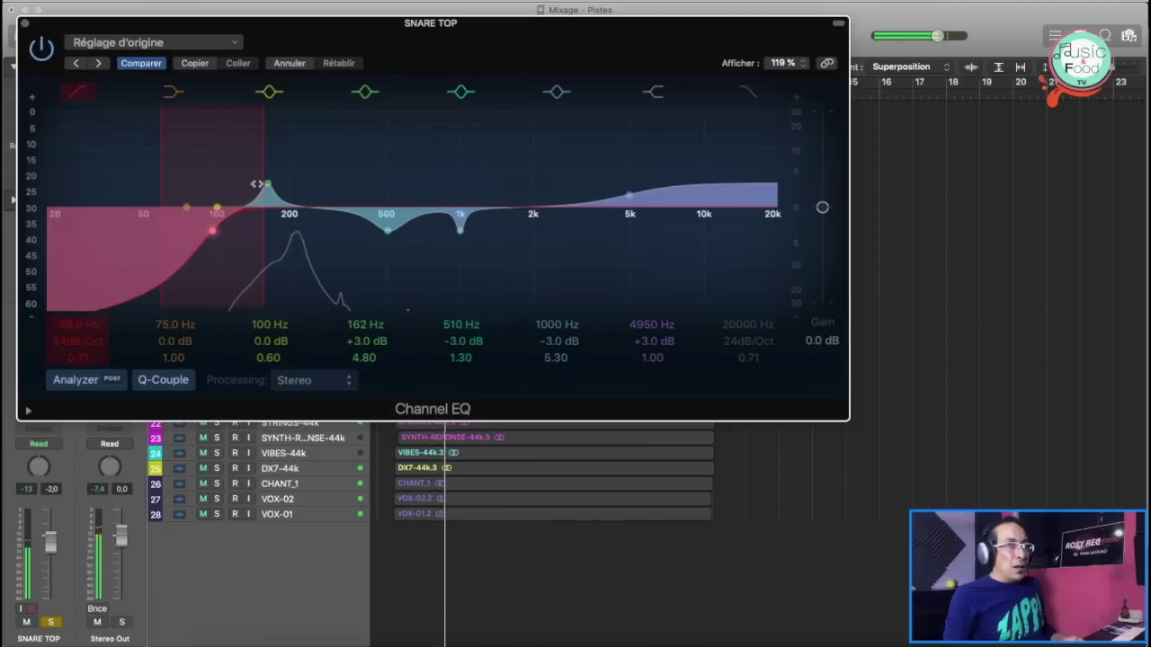
{"action": "left_click_drag", "start_coordinate": [267, 185], "coordinate": [257, 187]}
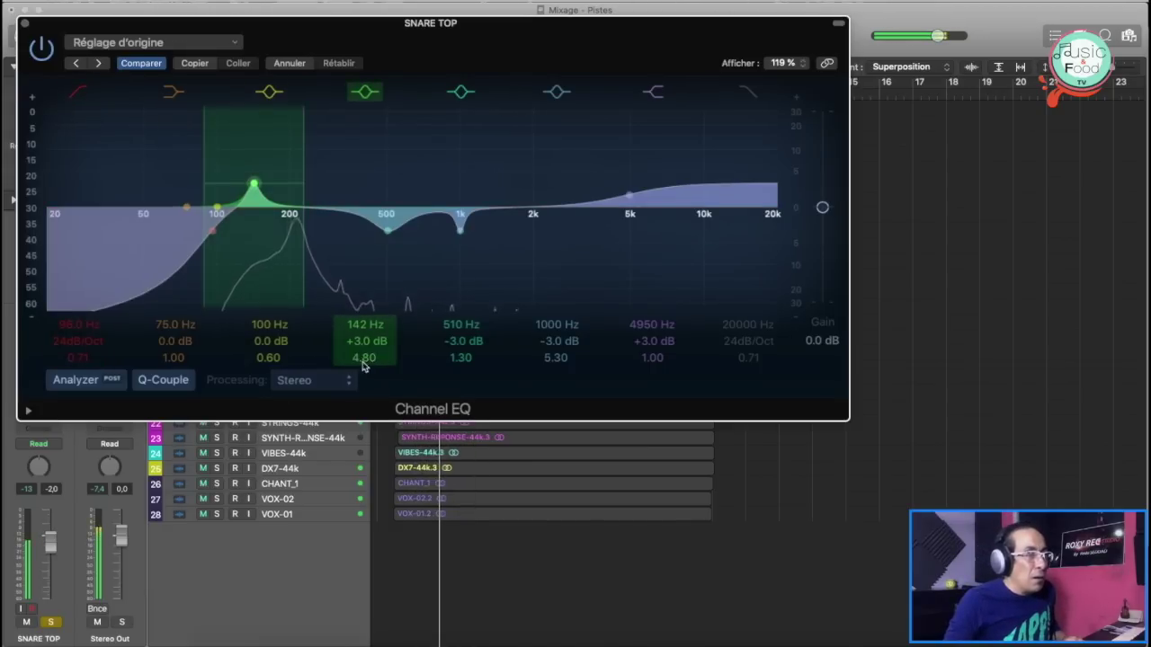
{"action": "left_click", "coordinate": [51, 42]}
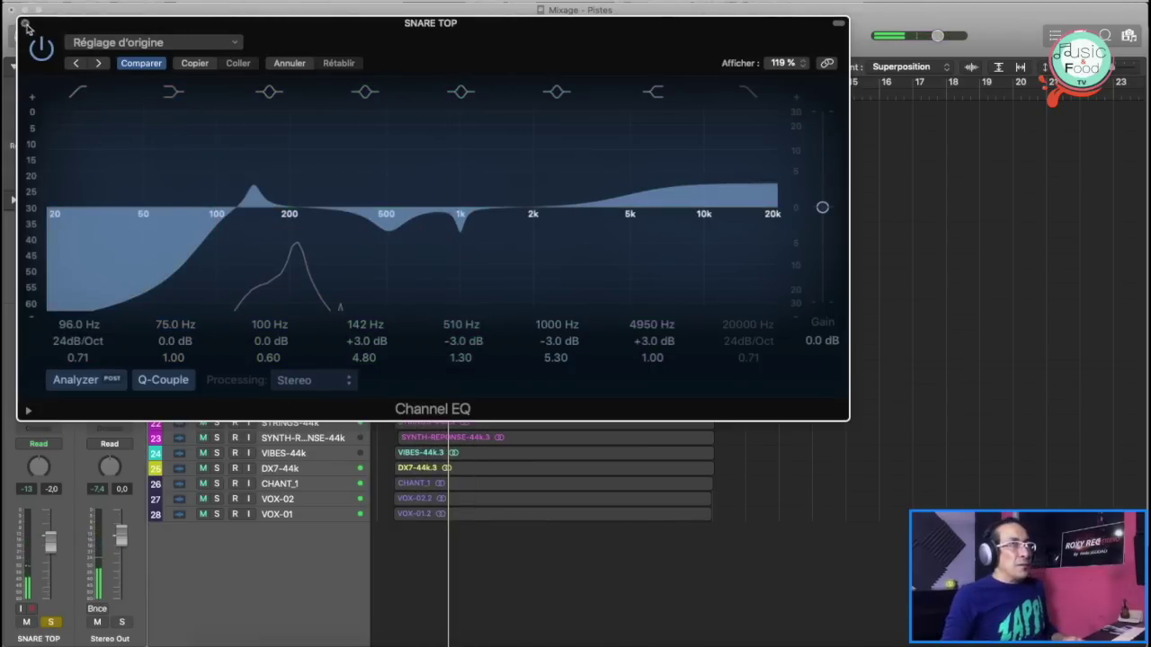
{"action": "left_click", "coordinate": [25, 24]}
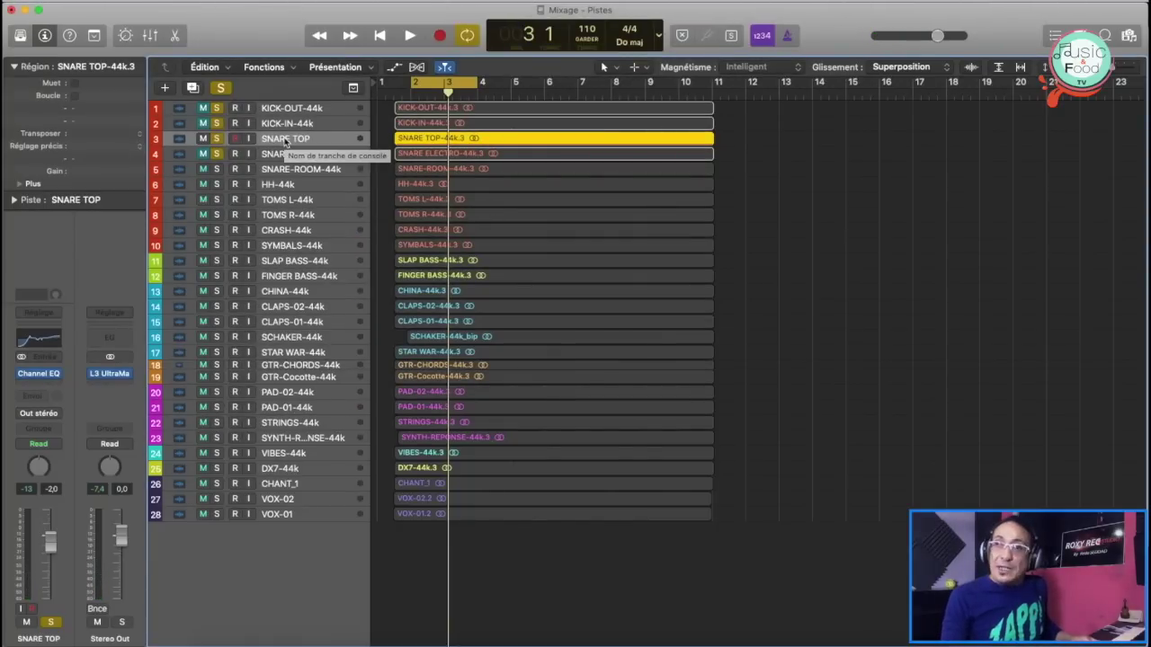
Step: Show the mixer and insert a Compressor after the Channel EQ on the SNARE TOP track
{"action": "key", "text": "x"}
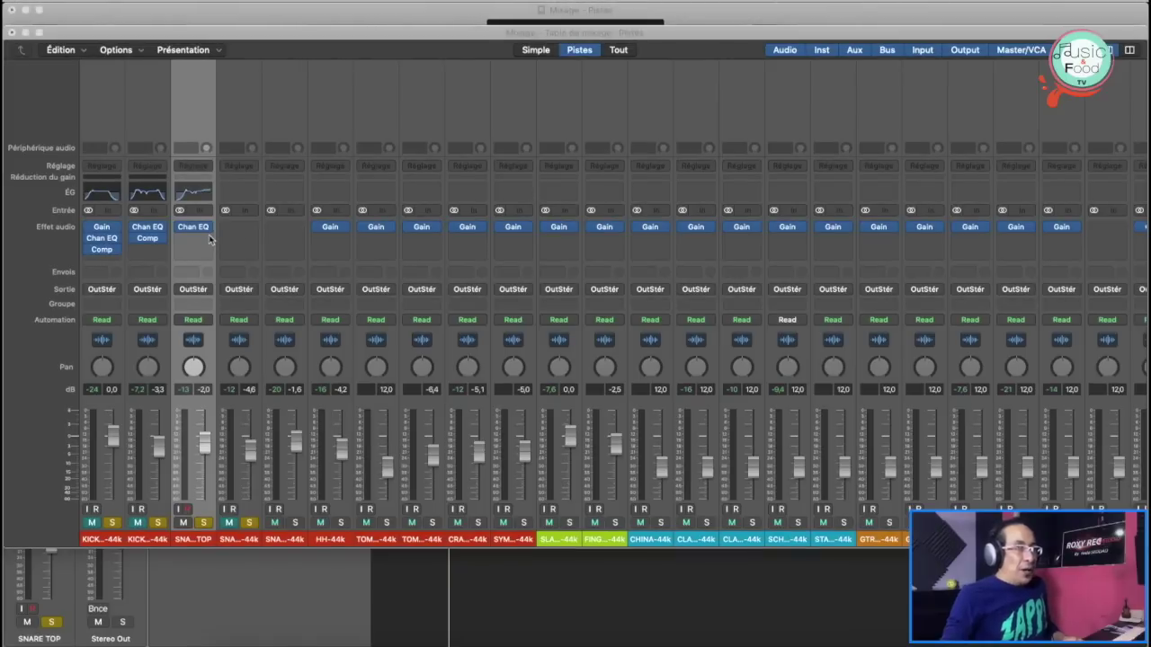
{"action": "left_click", "coordinate": [208, 239]}
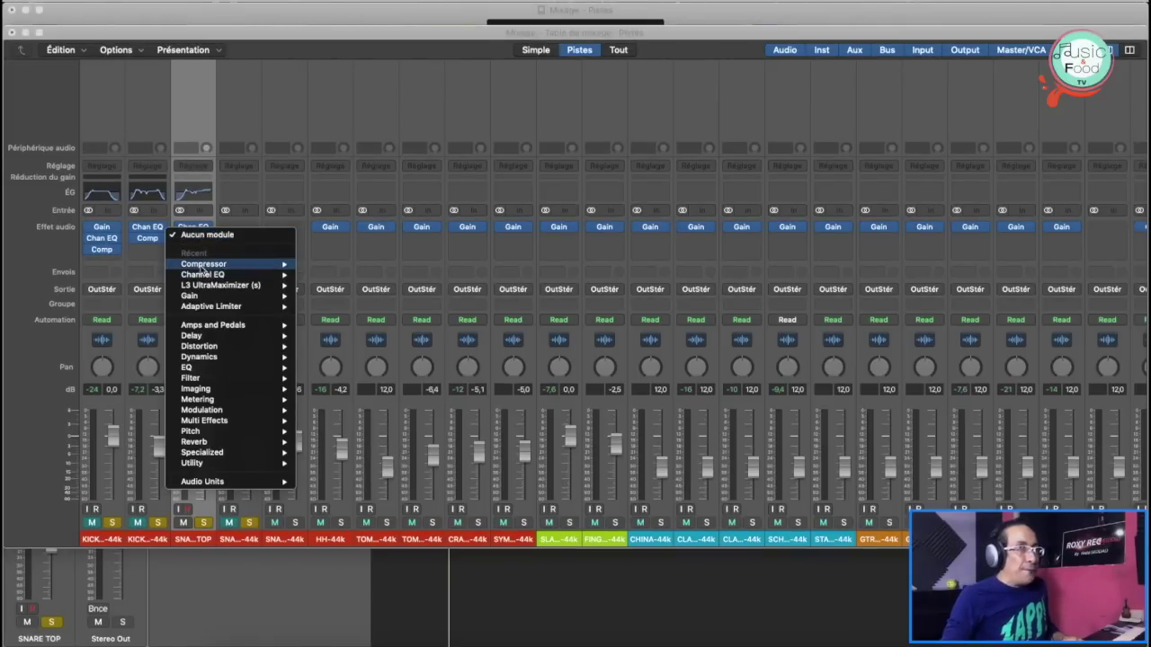
{"action": "mouse_move", "coordinate": [204, 264]}
{"action": "left_click", "coordinate": [323, 266]}
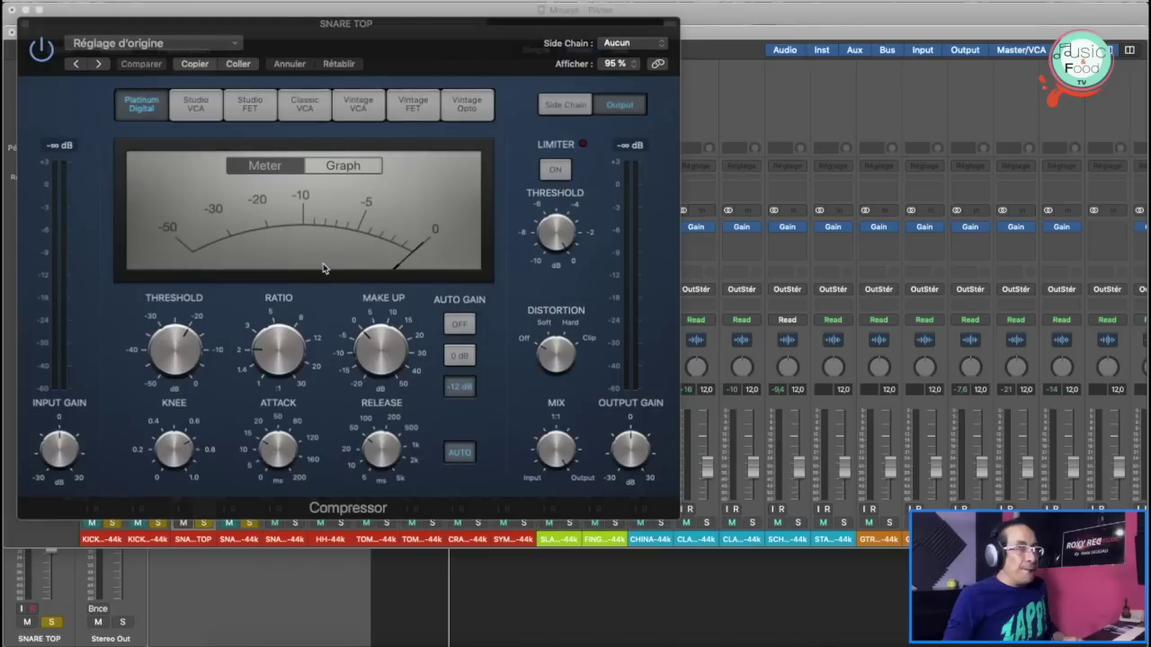
Step: Switch the SNARE TOP Compressor to the Vintage FET model and start playback of the loop
{"action": "left_click", "coordinate": [360, 107]}
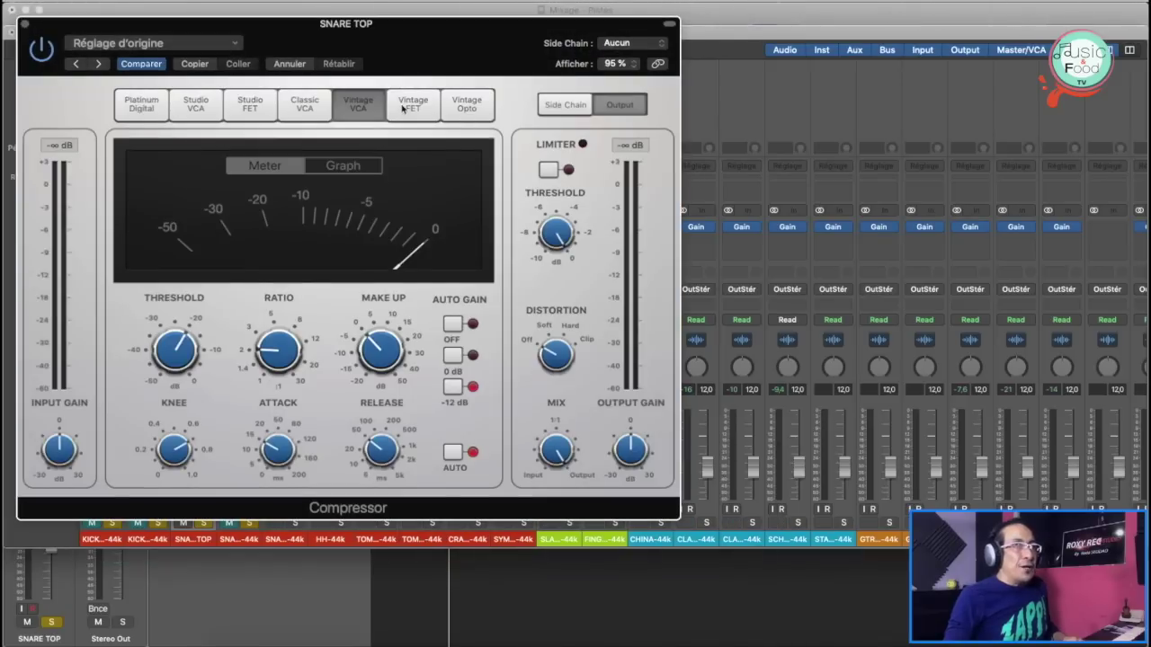
{"action": "left_click", "coordinate": [411, 106]}
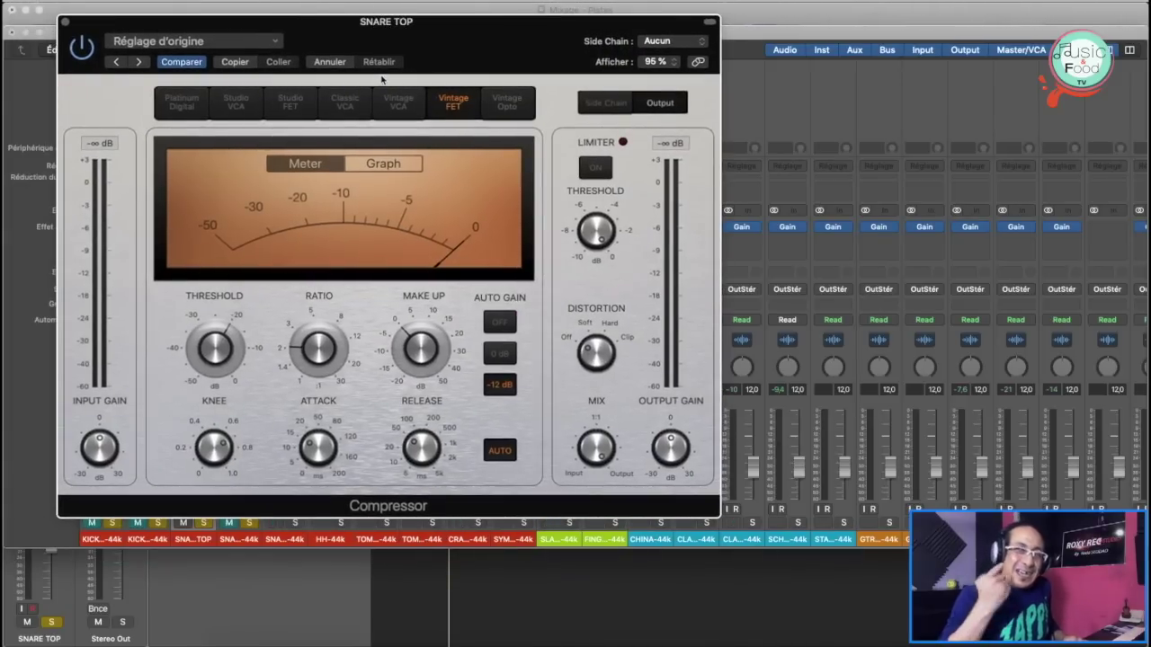
{"action": "key", "text": "space"}
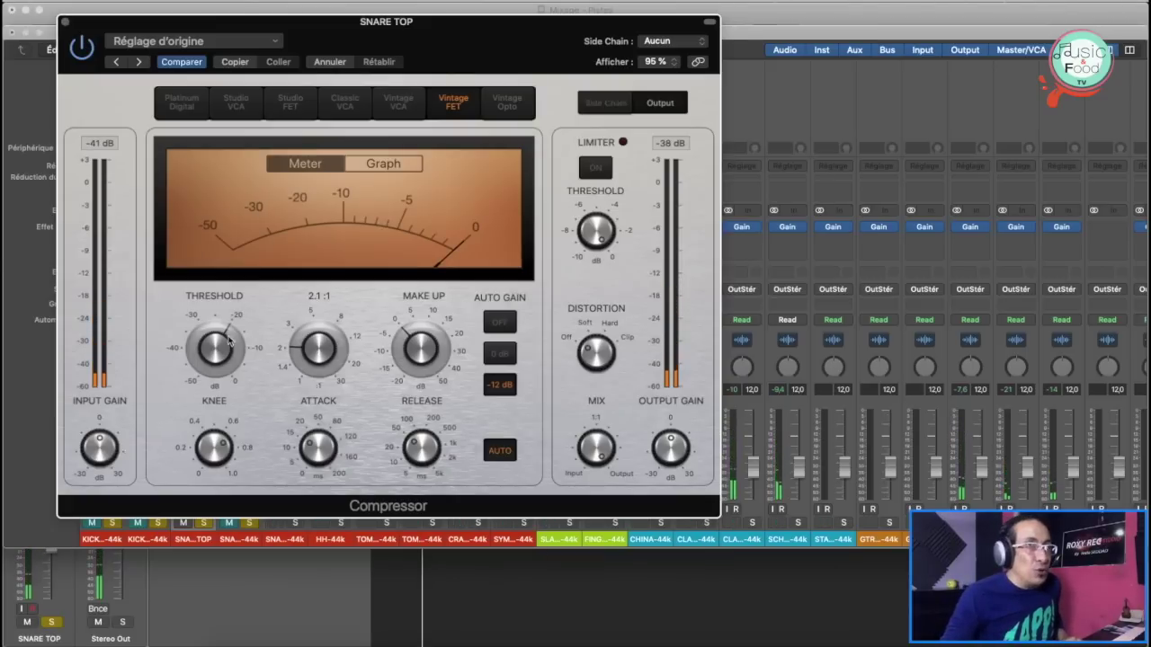
Step: Set the Compressor's threshold to -33 dB and its ratio to 2.5:1 while listening to the snare
{"action": "mouse_move", "coordinate": [310, 351]}
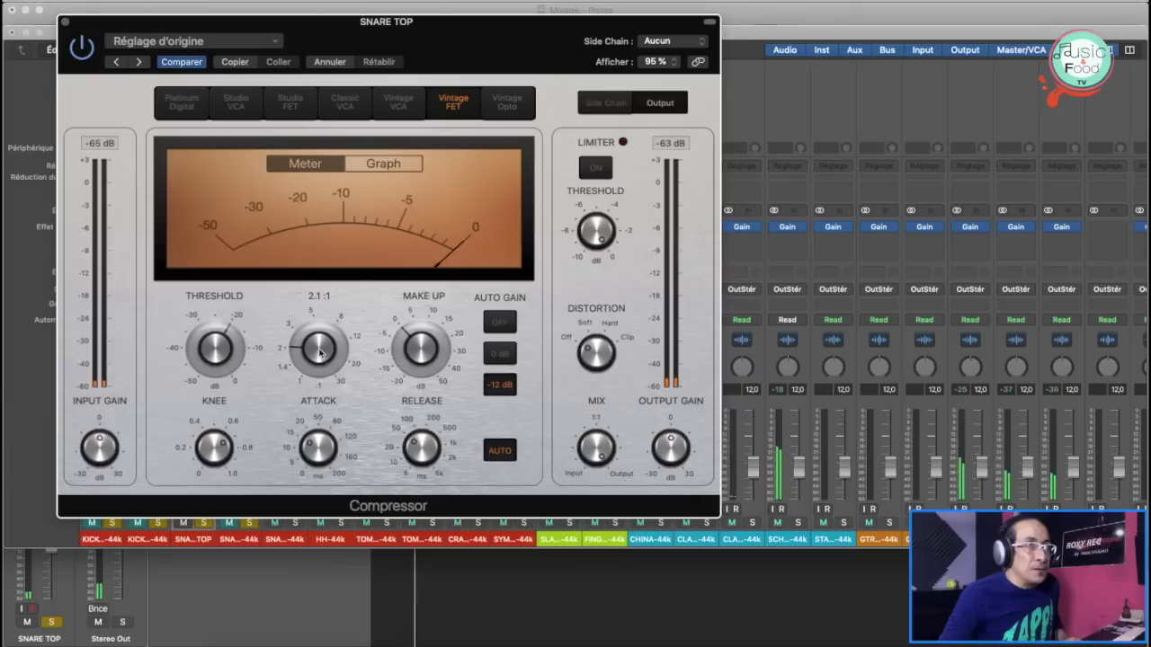
{"action": "left_click_drag", "start_coordinate": [319, 353], "coordinate": [315, 319]}
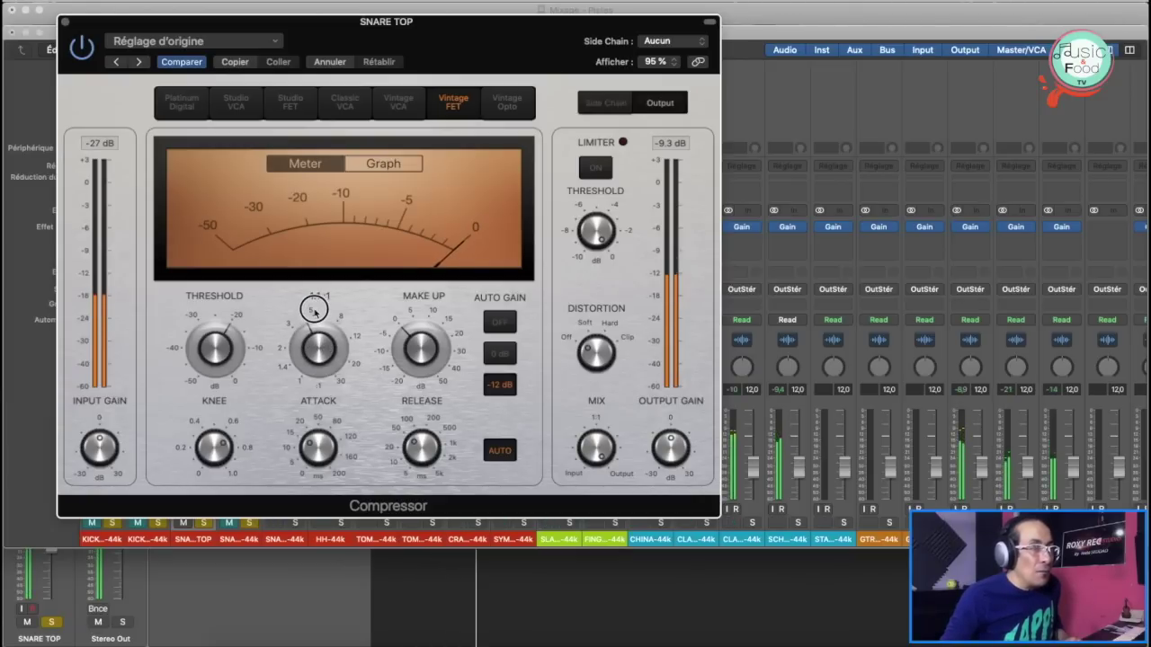
{"action": "left_click_drag", "start_coordinate": [313, 310], "coordinate": [311, 310]}
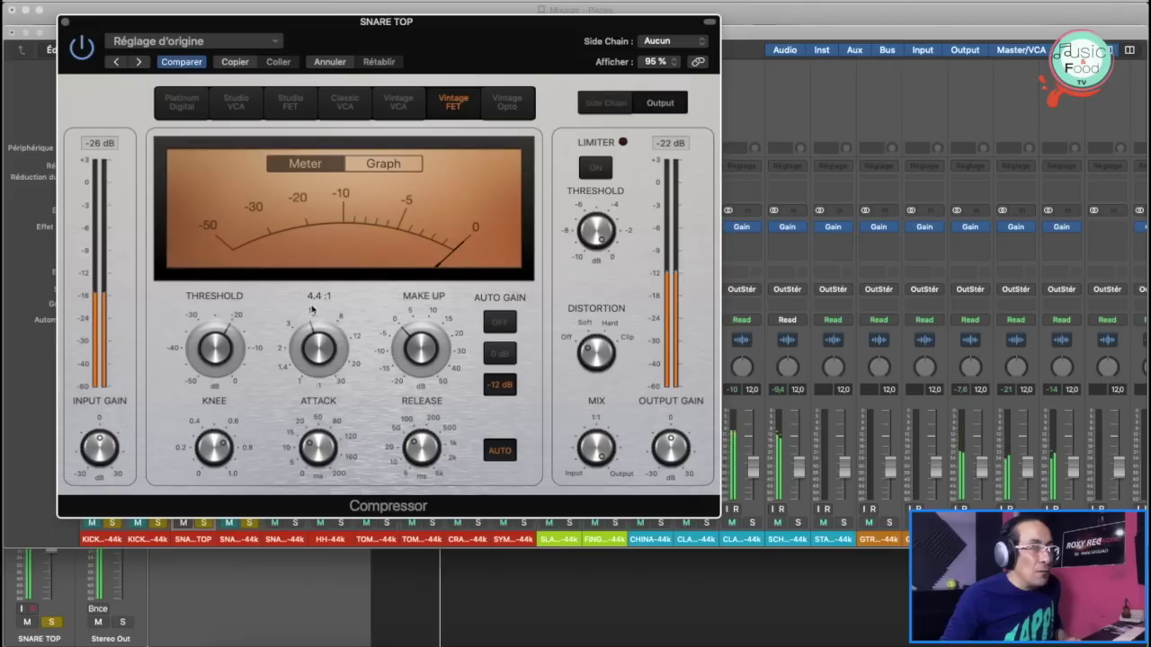
{"action": "left_click_drag", "start_coordinate": [230, 346], "coordinate": [211, 377]}
{"action": "left_click_drag", "start_coordinate": [302, 358], "coordinate": [313, 363]}
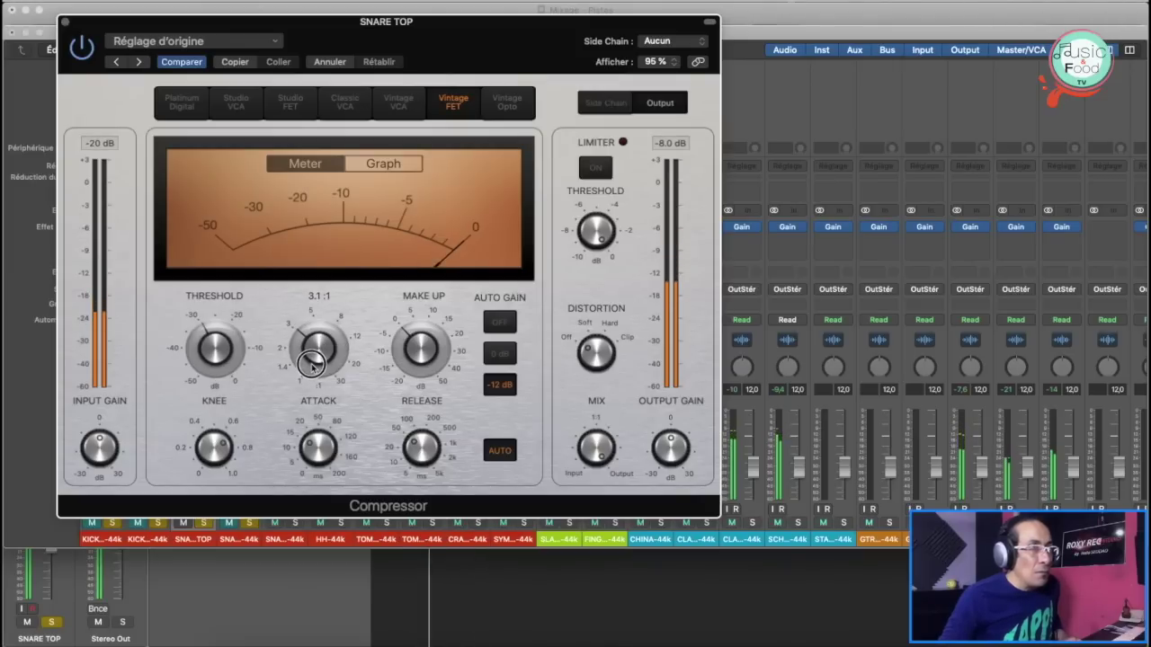
{"action": "left_click_drag", "start_coordinate": [208, 338], "coordinate": [210, 362]}
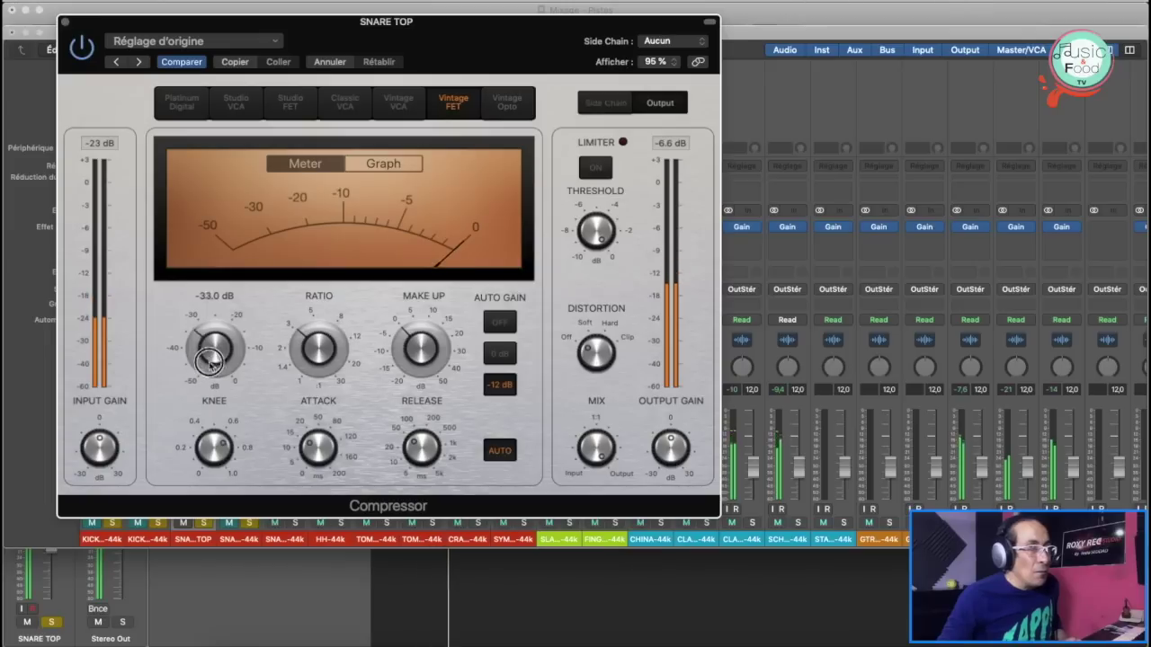
{"action": "left_click", "coordinate": [304, 343]}
{"action": "mouse_move", "coordinate": [304, 342]}
{"action": "left_mouse_down"}
{"action": "mouse_move", "coordinate": [309, 303]}
{"action": "mouse_move", "coordinate": [298, 359]}
{"action": "left_mouse_up"}
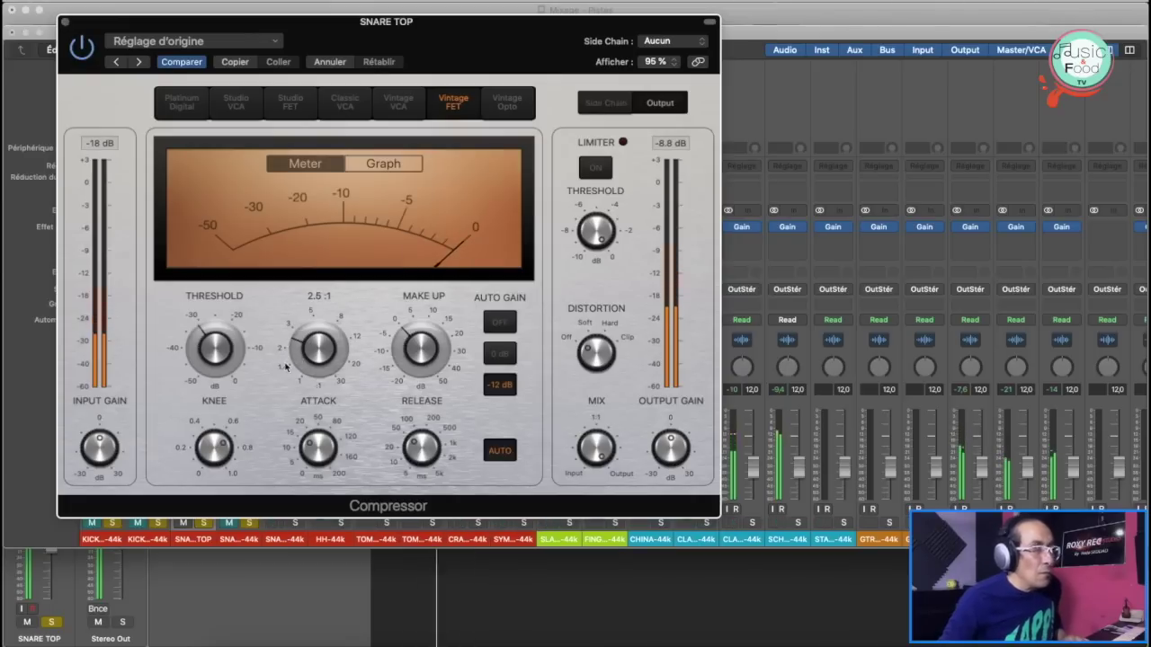
Step: Set the Compressor's attack to 68 ms and its release to 97 ms, and close the plug-in
{"action": "scroll", "coordinate": [324, 459], "scroll_direction": "up", "scroll_amount": 10}
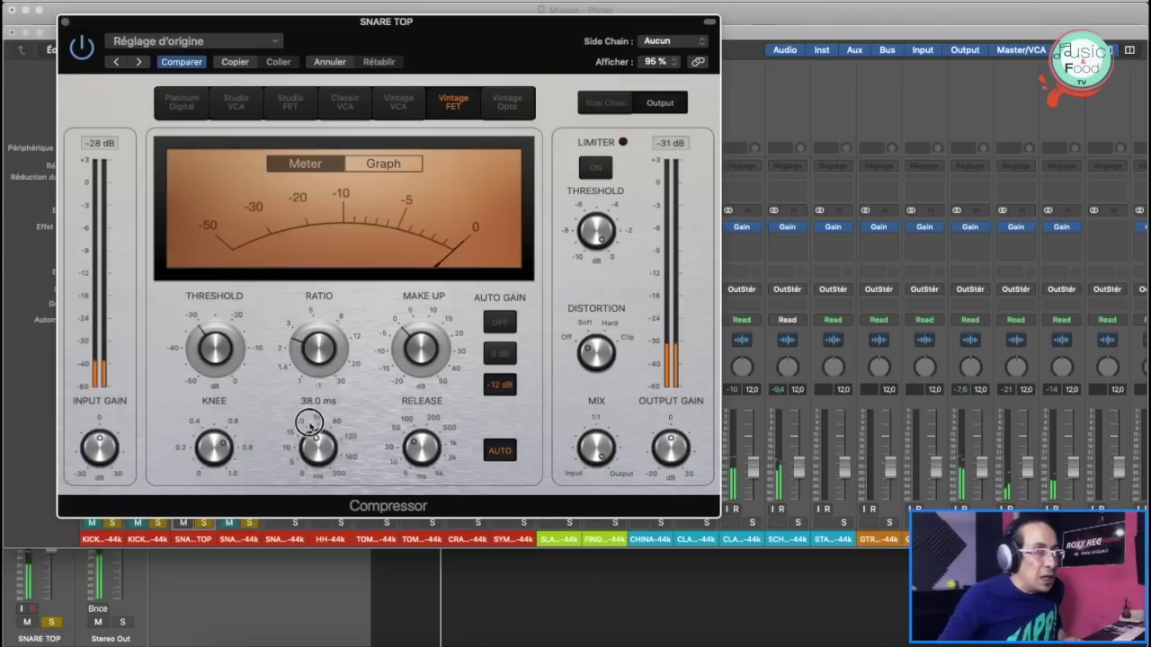
{"action": "mouse_move", "coordinate": [324, 454]}
{"action": "left_mouse_down"}
{"action": "mouse_move", "coordinate": [308, 434]}
{"action": "mouse_move", "coordinate": [319, 460]}
{"action": "mouse_move", "coordinate": [319, 440]}
{"action": "left_mouse_up"}
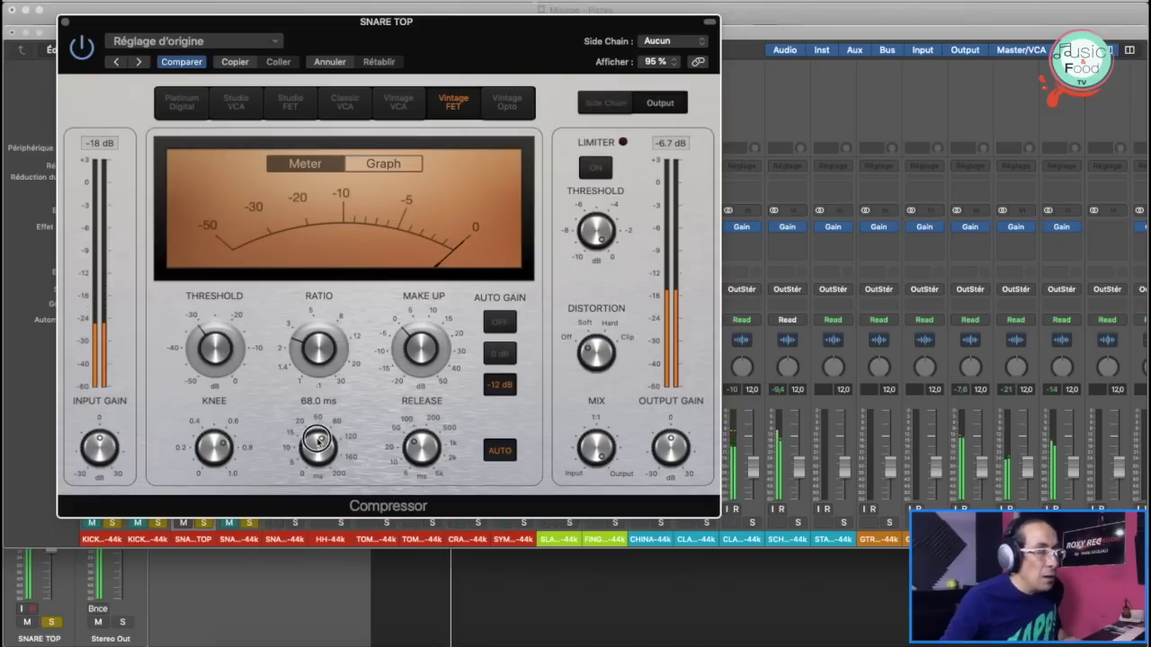
{"action": "left_click_drag", "start_coordinate": [418, 450], "coordinate": [414, 441]}
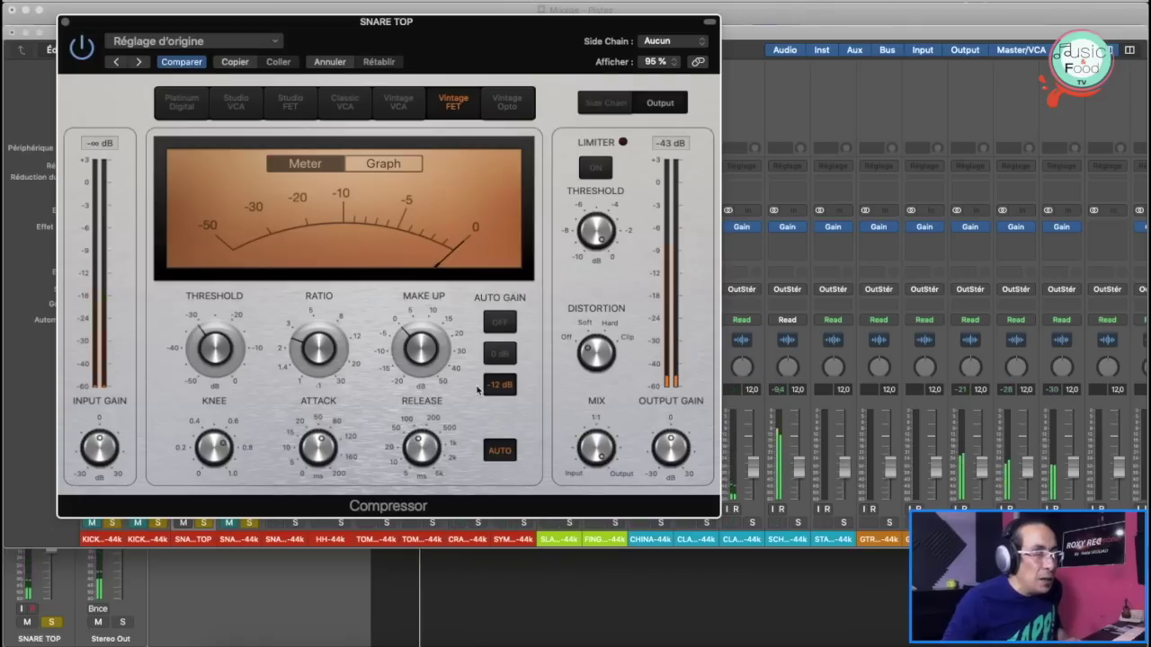
{"action": "mouse_move", "coordinate": [421, 447]}
{"action": "mouse_move", "coordinate": [421, 448]}
{"action": "left_mouse_down"}
{"action": "mouse_move", "coordinate": [417, 397]}
{"action": "mouse_move", "coordinate": [419, 478]}
{"action": "mouse_move", "coordinate": [415, 447]}
{"action": "left_mouse_up"}
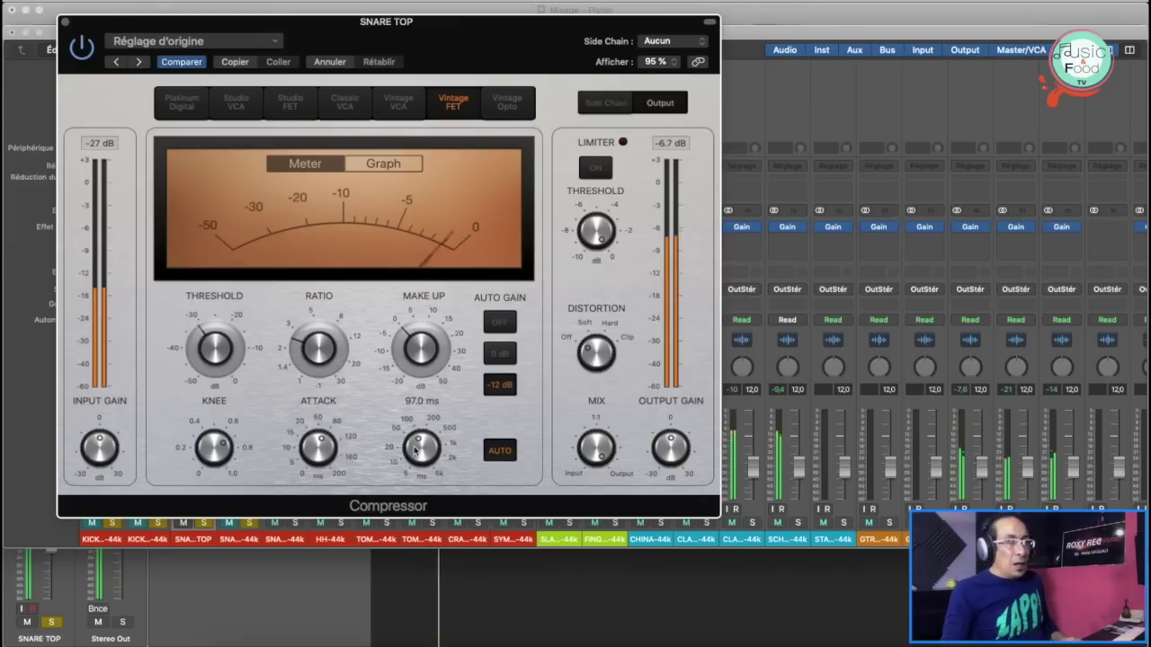
{"action": "left_click", "coordinate": [66, 23]}
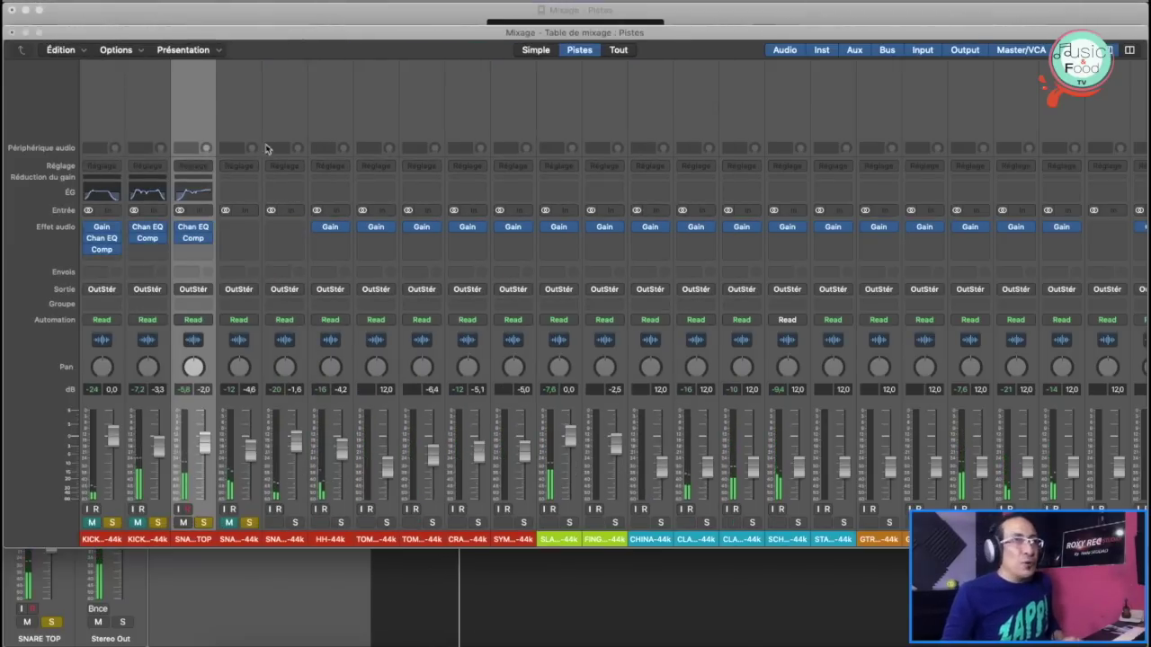
Step: In SNARE TOP's Channel EQ, set the high shelf to +1 dB at 4850 Hz and enable the high cut at 14200 Hz with a Q of 0.67
{"action": "left_click", "coordinate": [180, 227]}
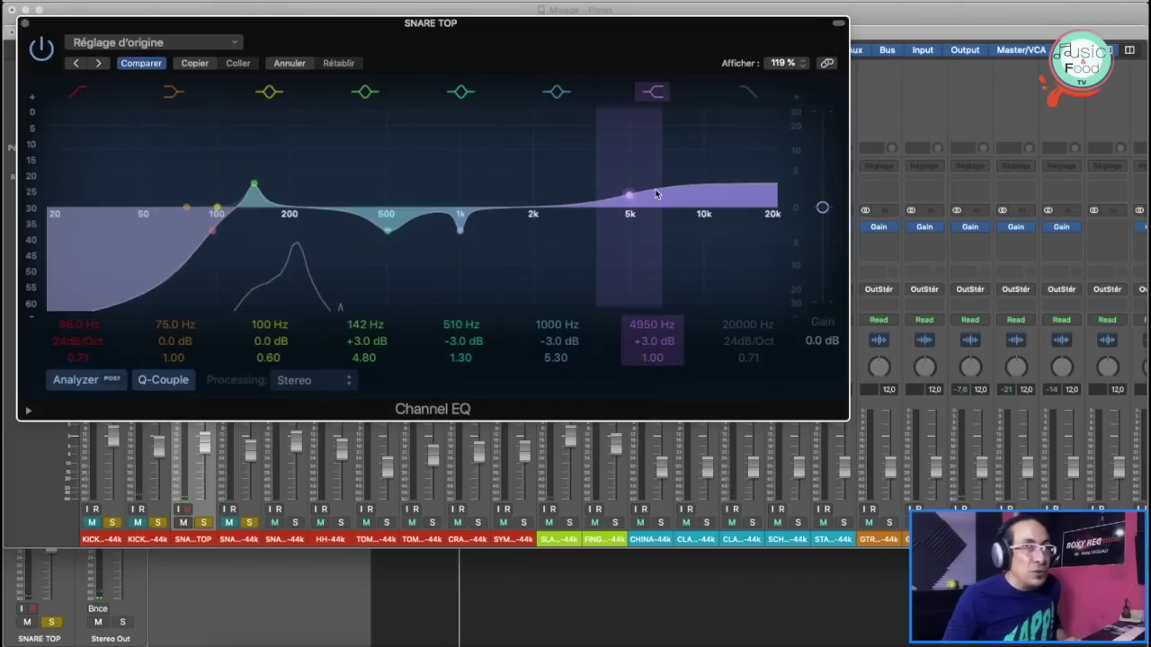
{"action": "left_click_drag", "start_coordinate": [656, 193], "coordinate": [655, 198]}
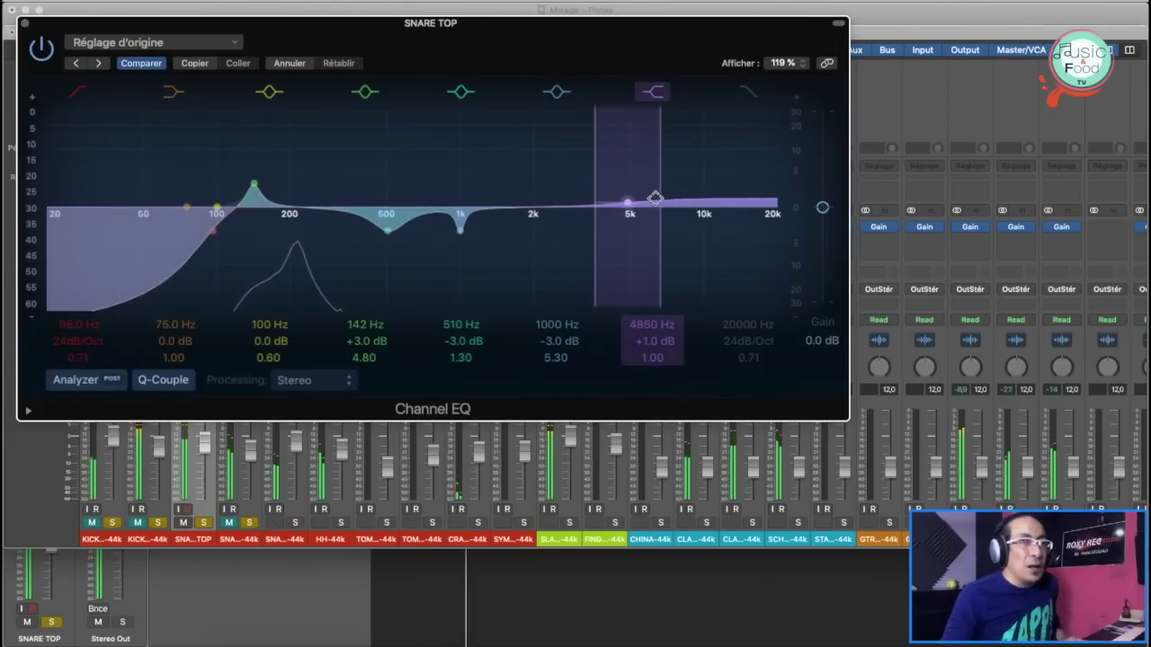
{"action": "left_click", "coordinate": [750, 94]}
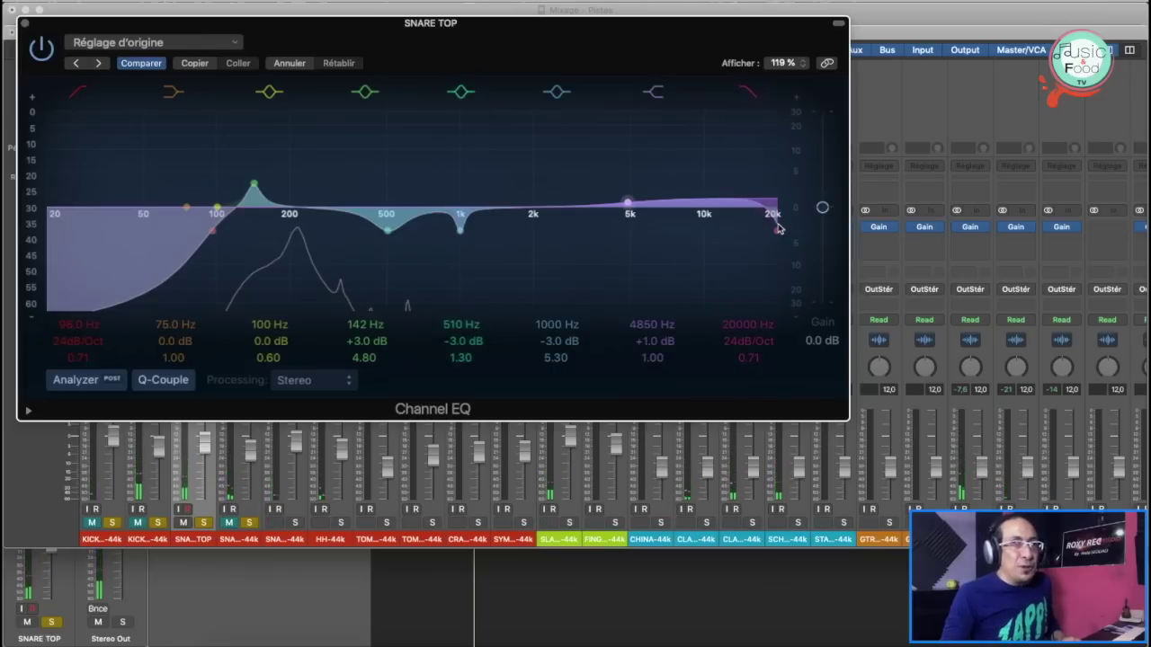
{"action": "left_click_drag", "start_coordinate": [769, 225], "coordinate": [745, 223]}
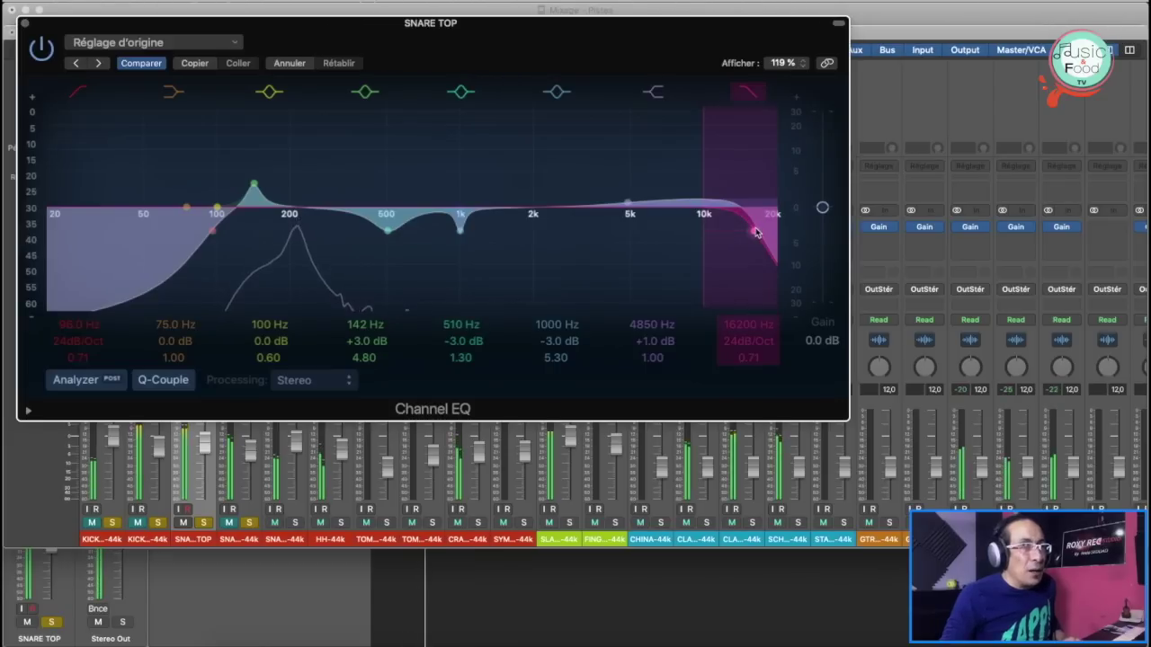
{"action": "left_click", "coordinate": [755, 228]}
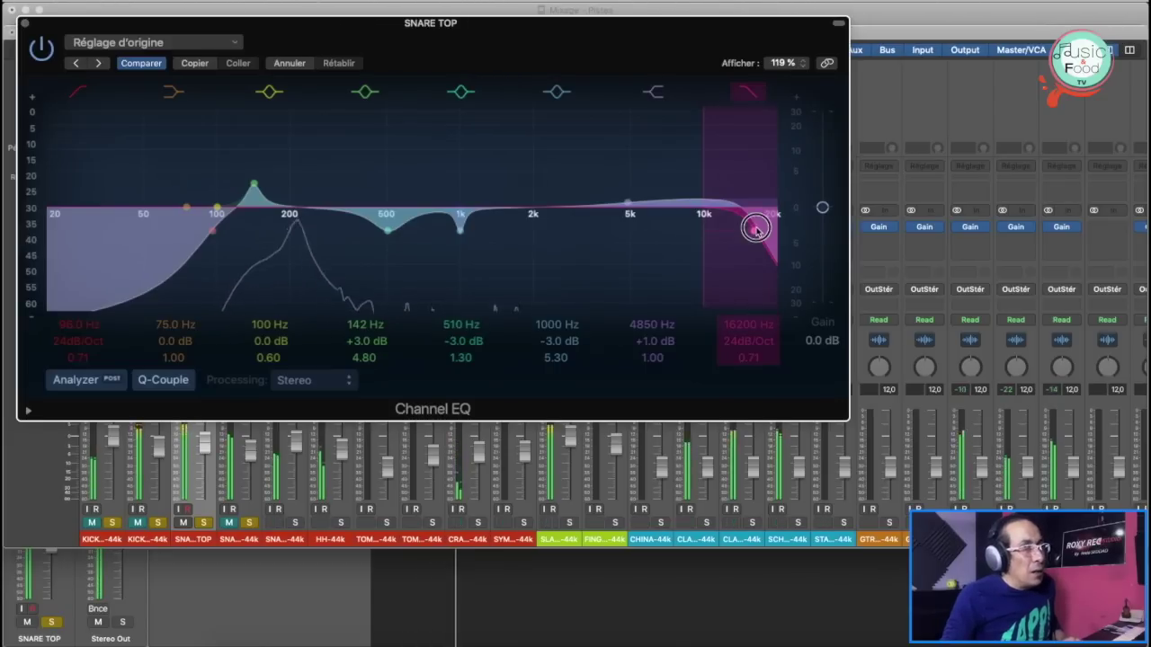
{"action": "left_click_drag", "start_coordinate": [755, 228], "coordinate": [741, 230]}
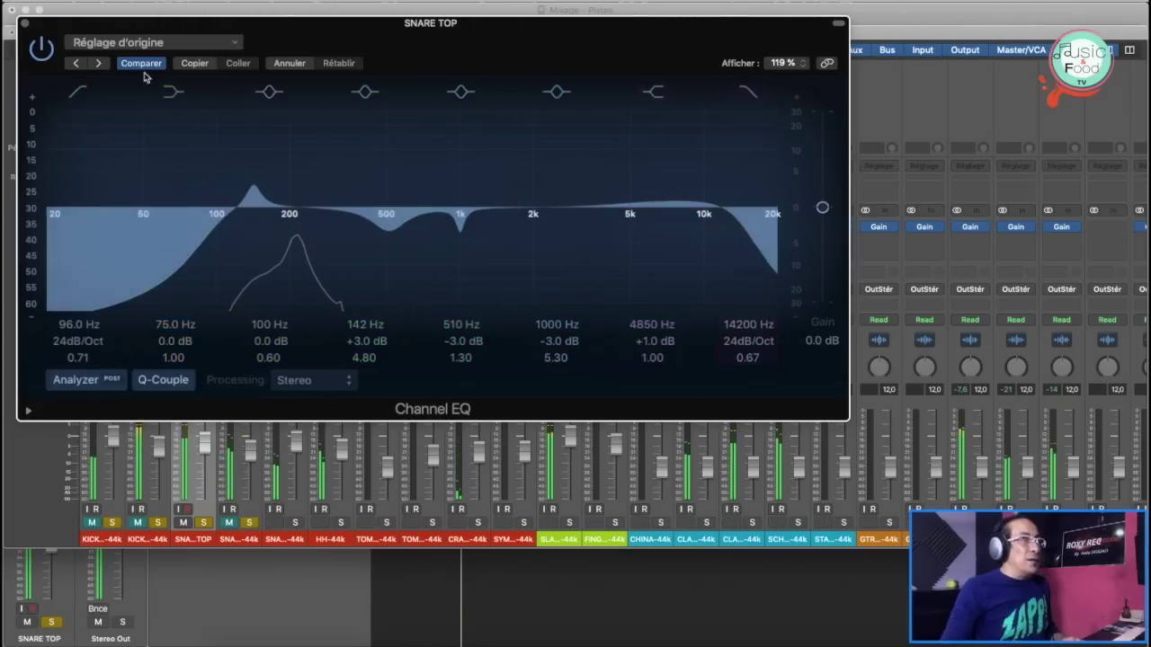
{"action": "left_click", "coordinate": [24, 22]}
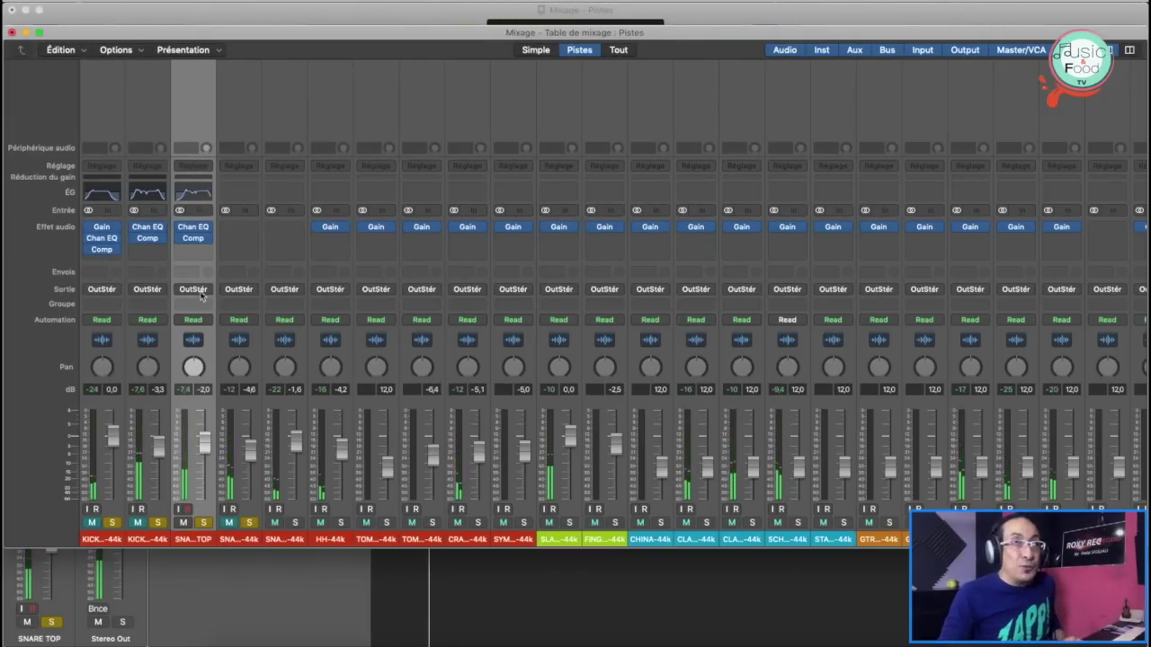
{"action": "left_click", "coordinate": [180, 227]}
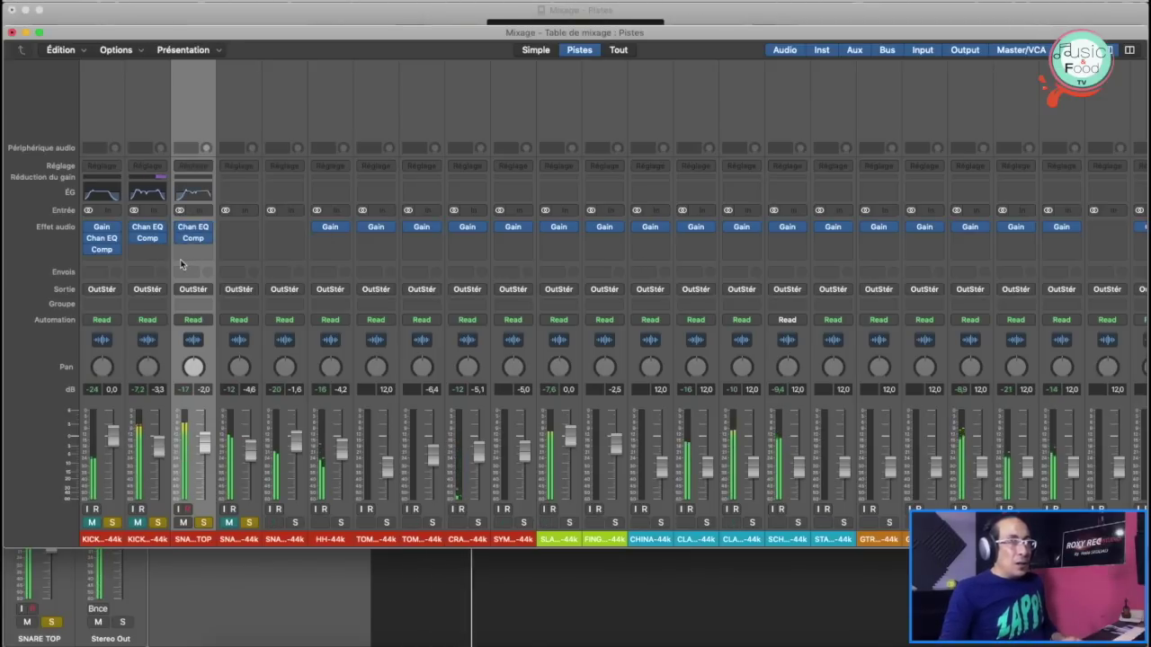
Step: Unmute the SNARE ELECTRO track in the mixer and return to the Tracks window
{"action": "left_click", "coordinate": [247, 524]}
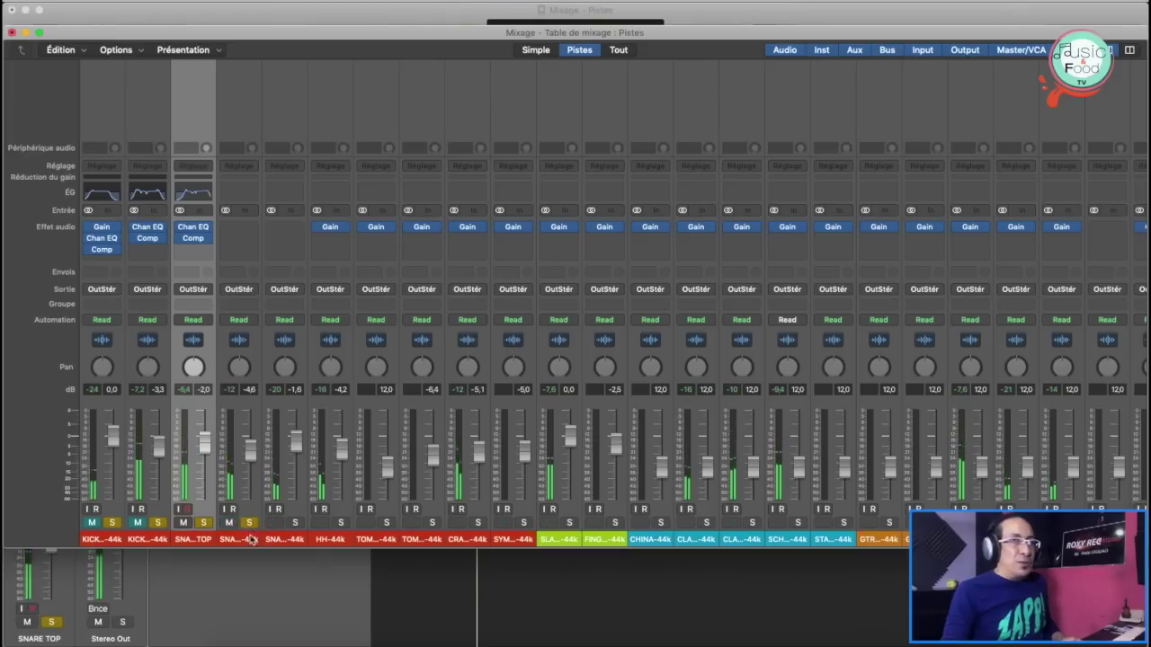
{"action": "left_click", "coordinate": [248, 540]}
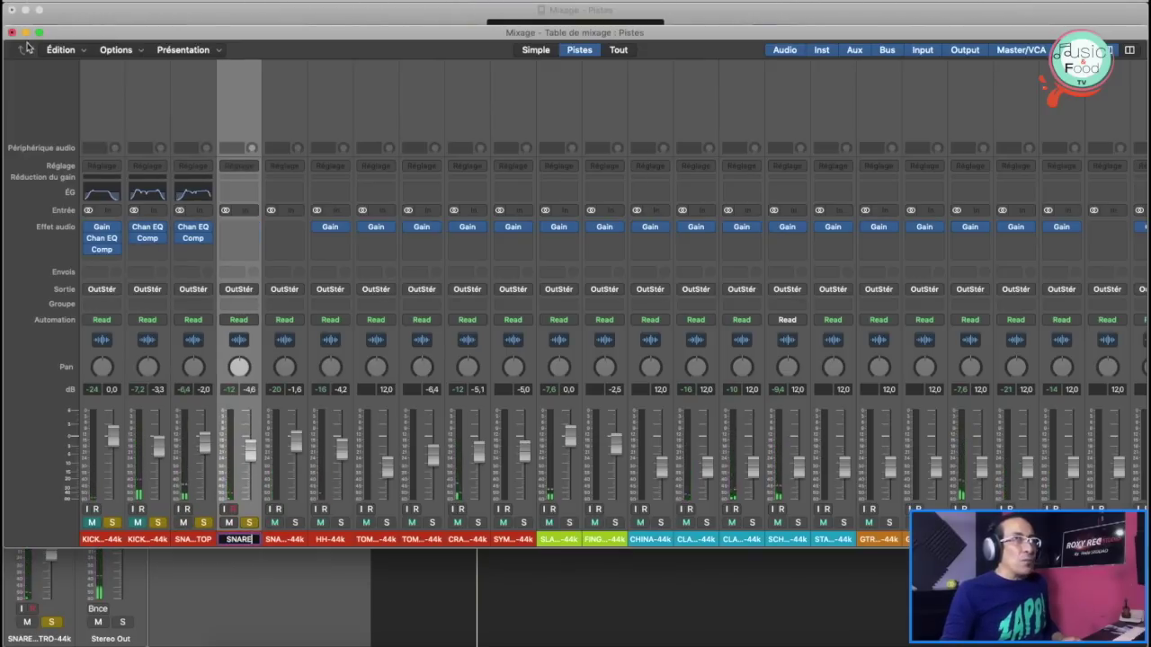
{"action": "left_click", "coordinate": [63, 15]}
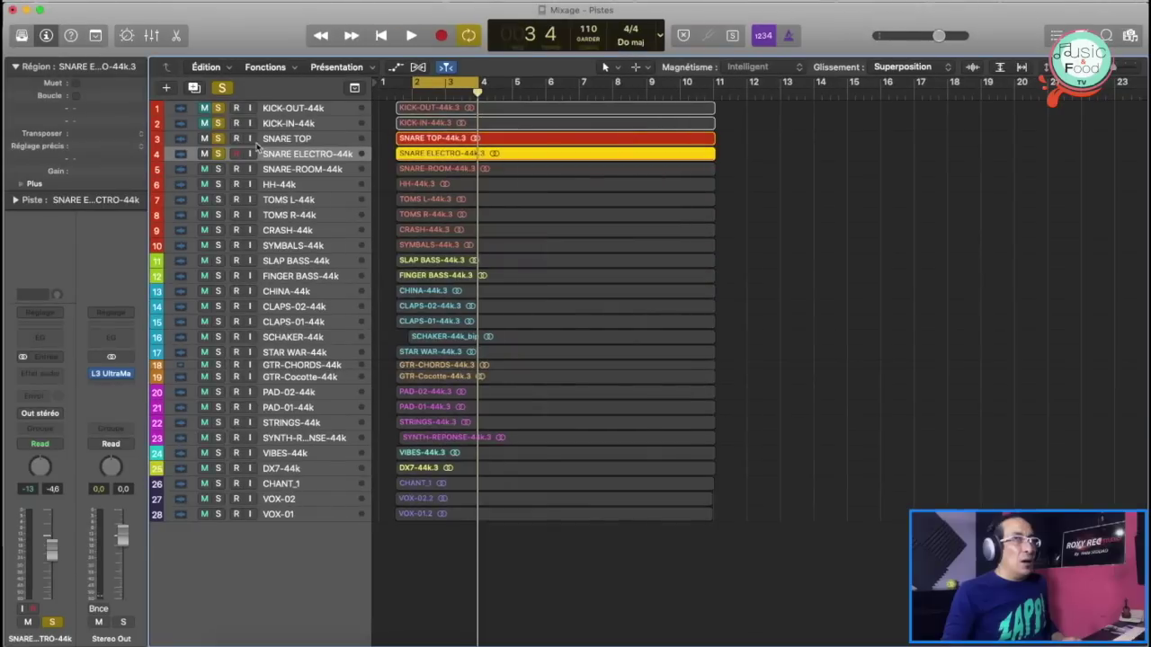
Step: Move the SNARE-ROOM track above SNARE ELECTRO in the track list
{"action": "left_click", "coordinate": [312, 153]}
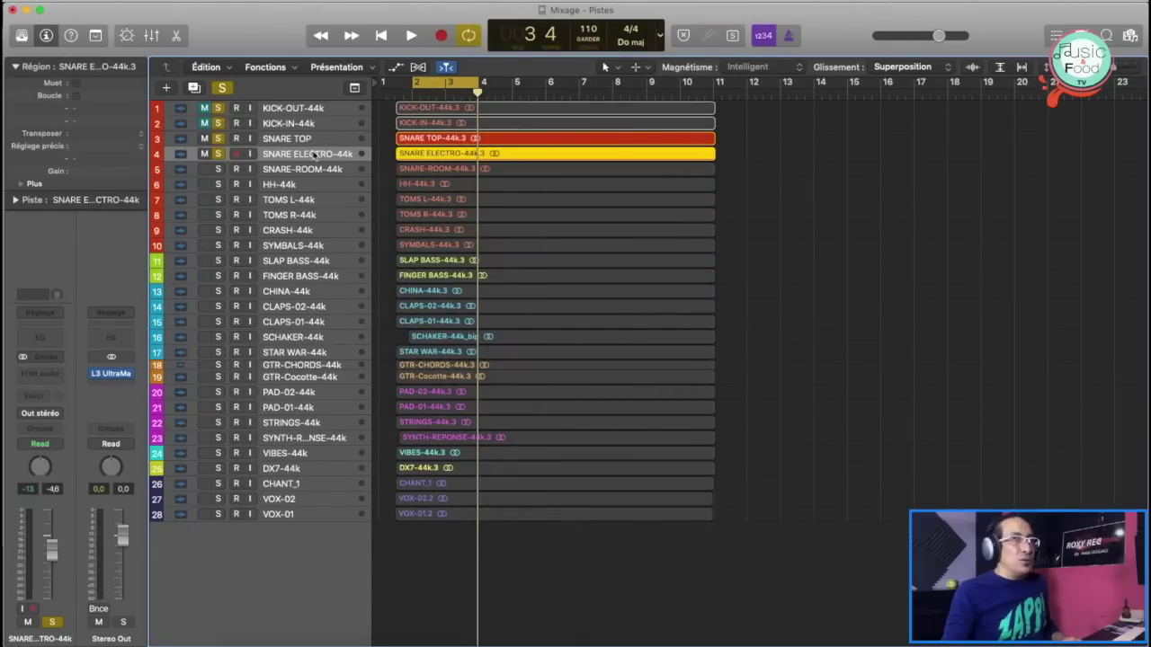
{"action": "left_click", "coordinate": [313, 170]}
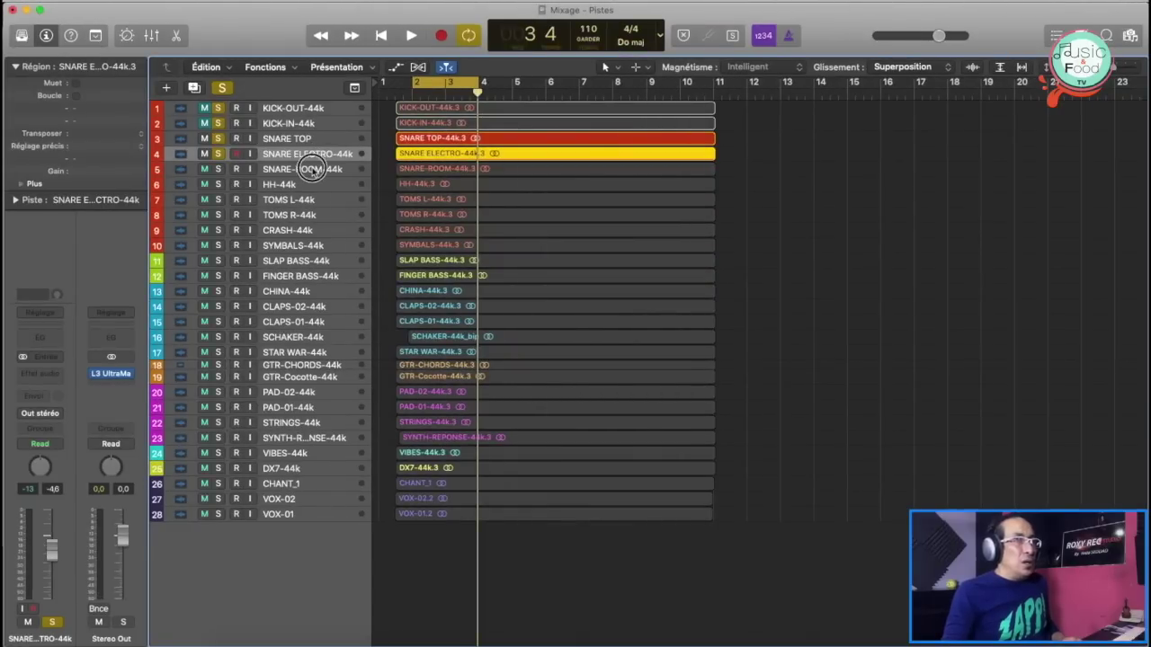
{"action": "left_click", "coordinate": [312, 170]}
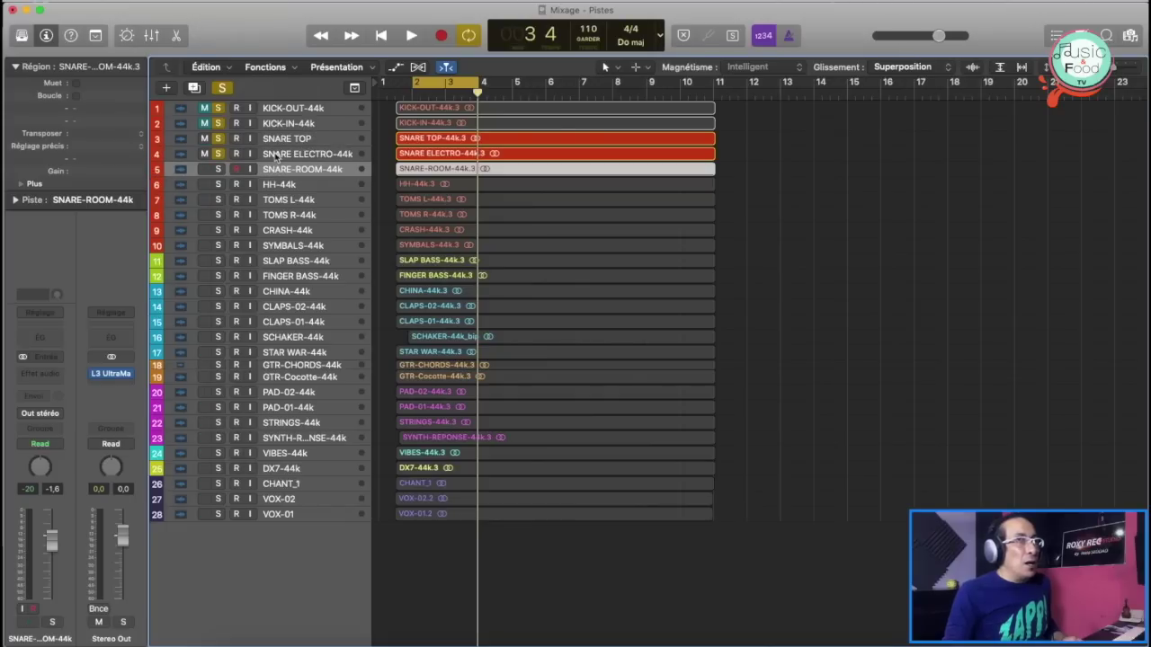
{"action": "left_click_drag", "start_coordinate": [283, 169], "coordinate": [284, 153]}
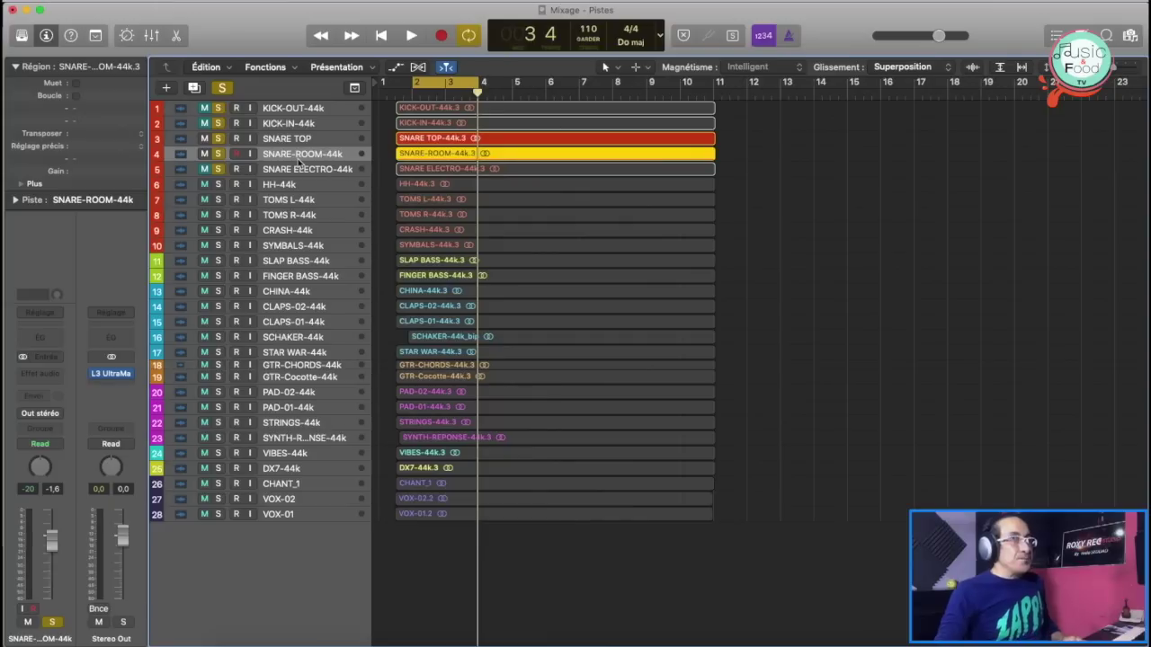
Step: With SNARE TOP muted, play the loop and enlarge the tracks to examine the SNARE-ROOM and SNARE ELECTRO waveforms
{"action": "key", "text": "space"}
{"action": "left_click", "coordinate": [292, 158]}
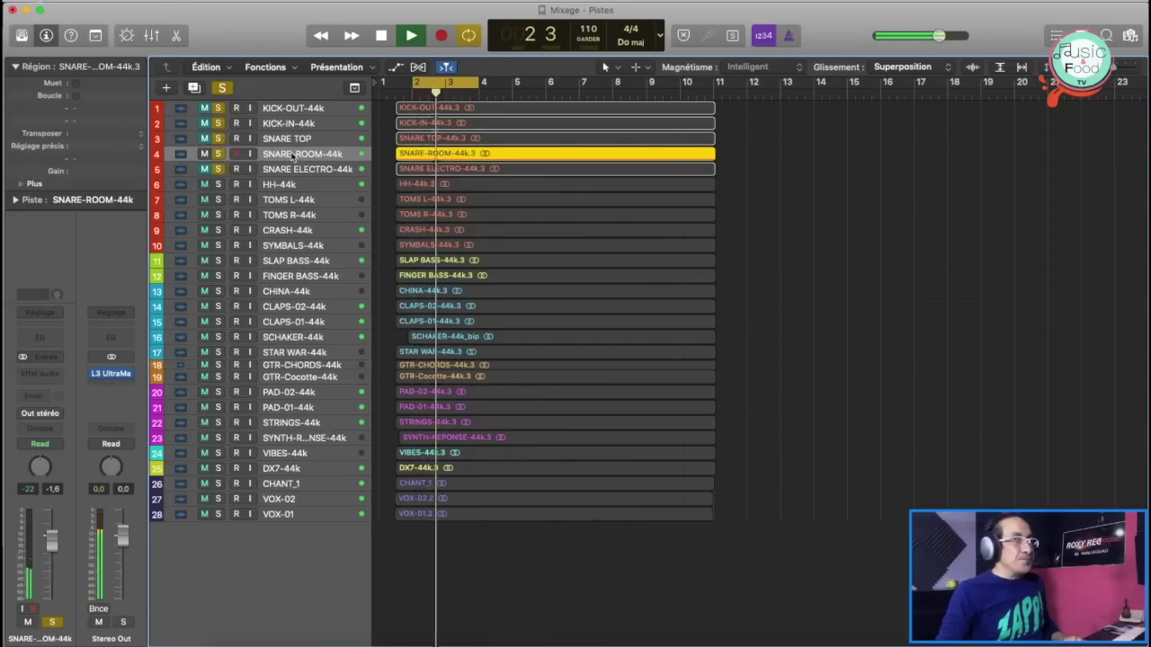
{"action": "key", "text": "super+Down"}
{"action": "key", "text": "super+Down"}
{"action": "key", "text": "super+Down"}
{"action": "key", "text": "super+Down"}
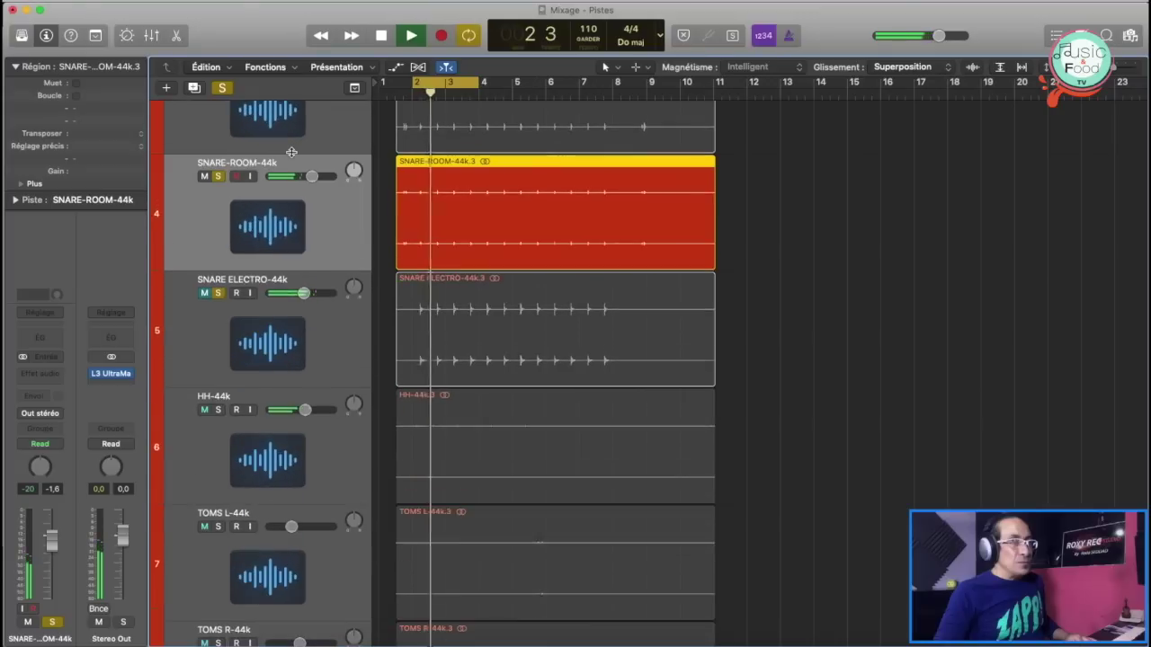
{"action": "key", "text": "super+Right"}
{"action": "key", "text": "super+Right"}
{"action": "key", "text": "super+Right"}
{"action": "key", "text": "space"}
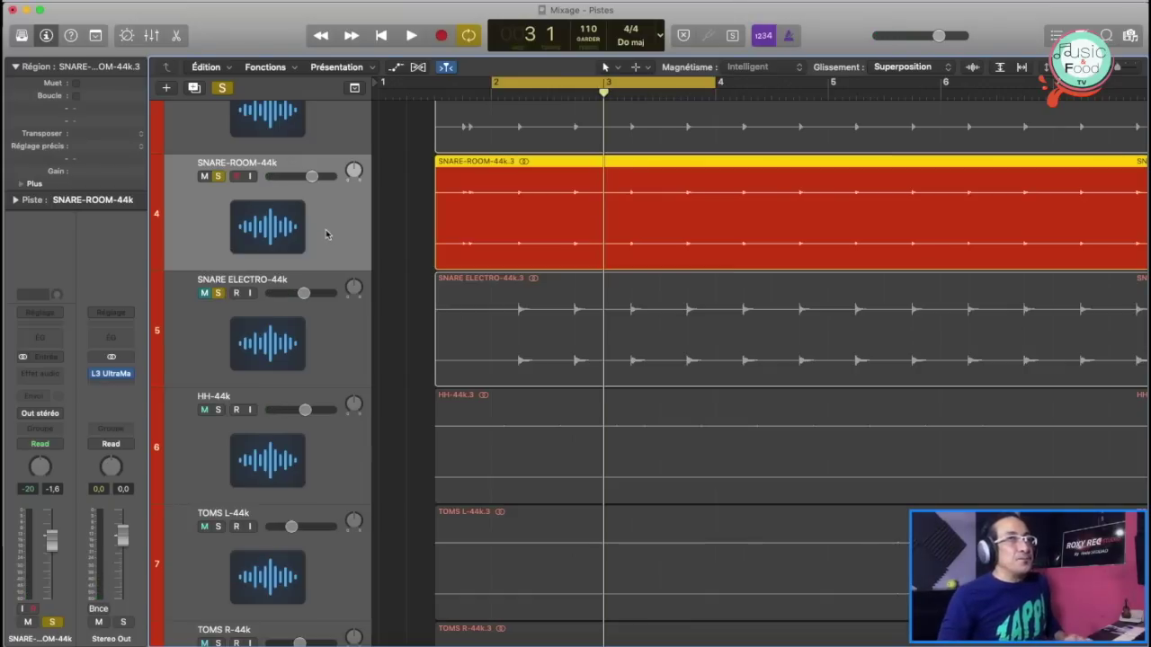
Step: During playback, add a Channel EQ to SNARE-ROOM with a low cut at 142 Hz and a high cut at 4750 Hz
{"action": "key", "text": "space"}
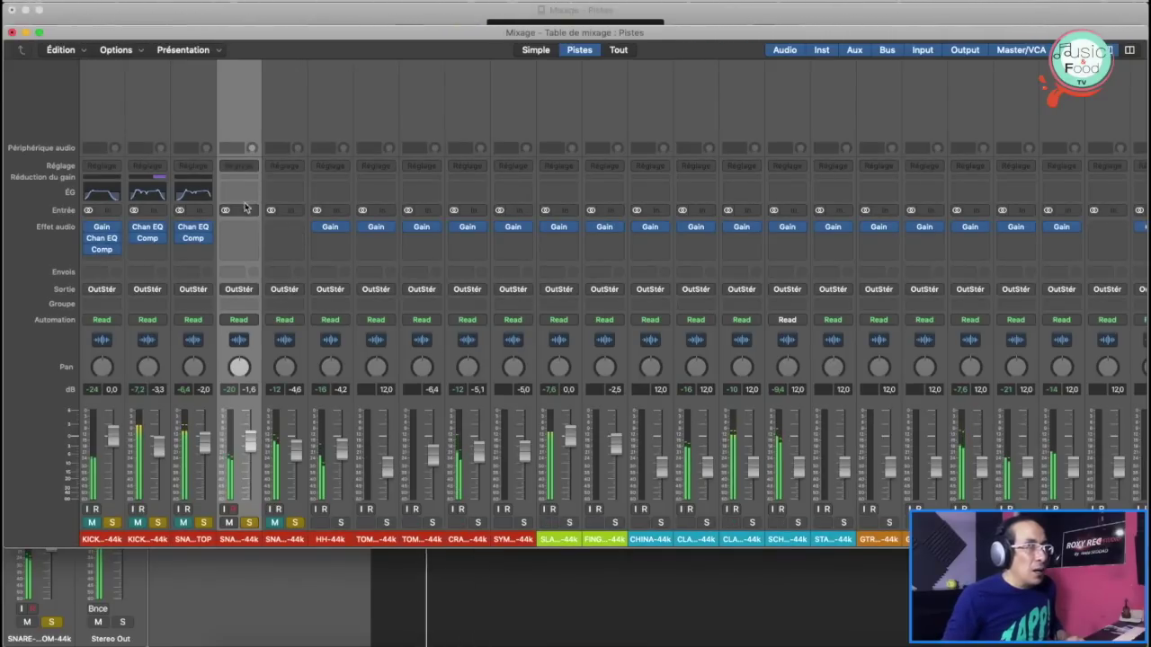
{"action": "left_click", "coordinate": [239, 191]}
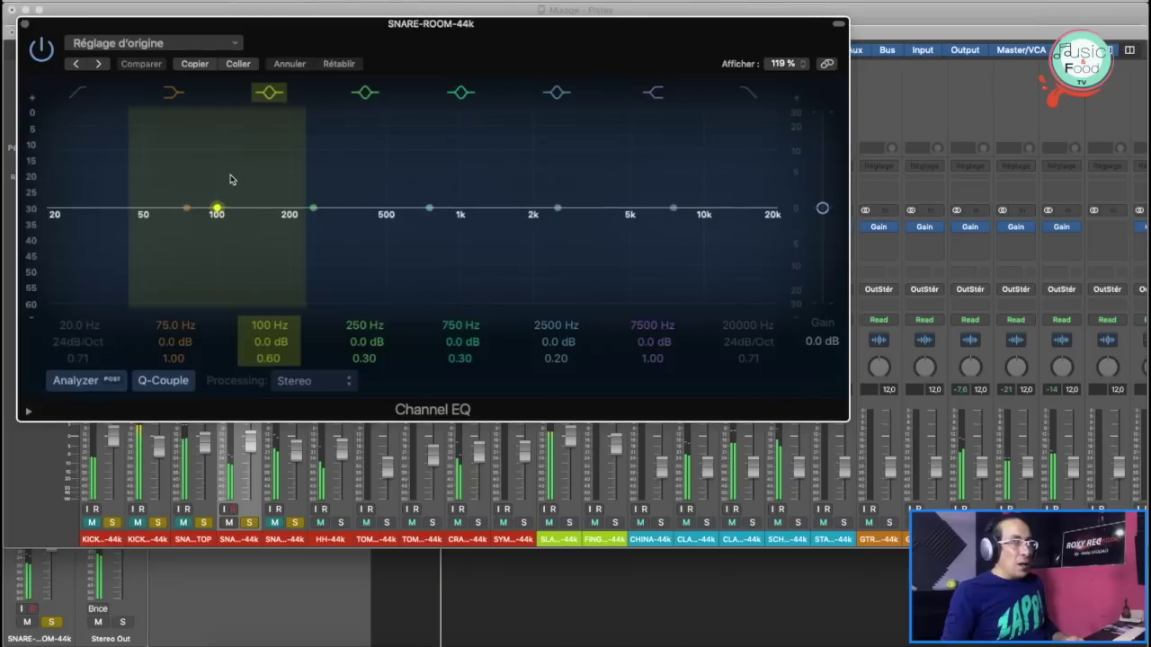
{"action": "left_click", "coordinate": [79, 92]}
{"action": "left_click_drag", "start_coordinate": [79, 210], "coordinate": [288, 214]}
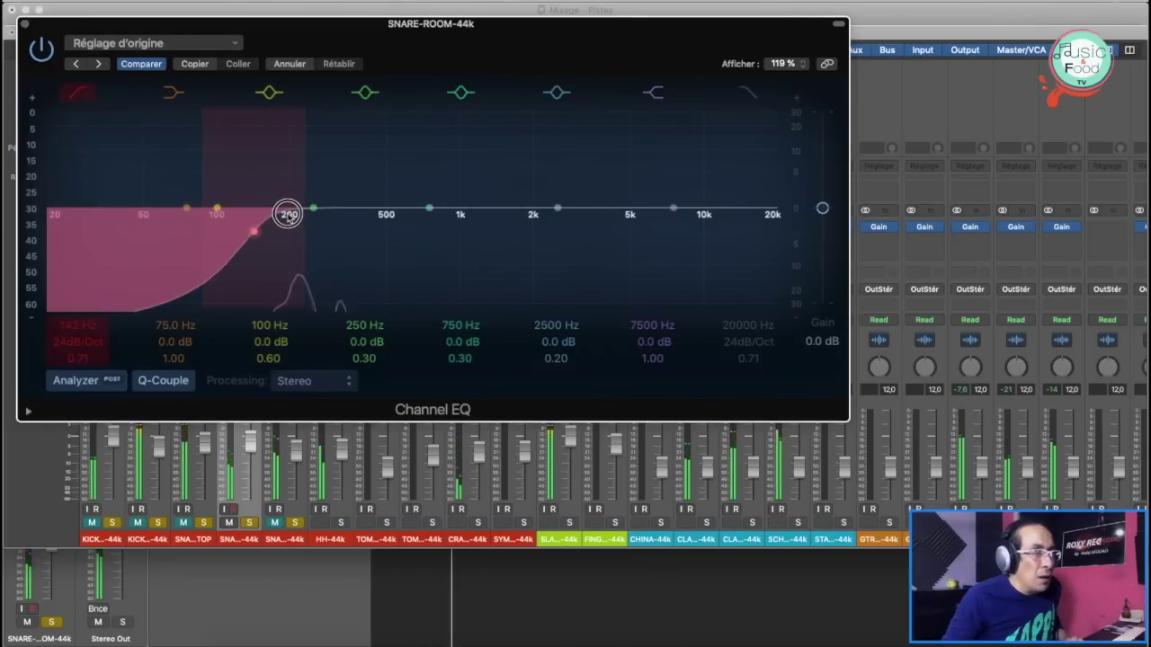
{"action": "left_click", "coordinate": [746, 94]}
{"action": "left_click_drag", "start_coordinate": [765, 224], "coordinate": [626, 232]}
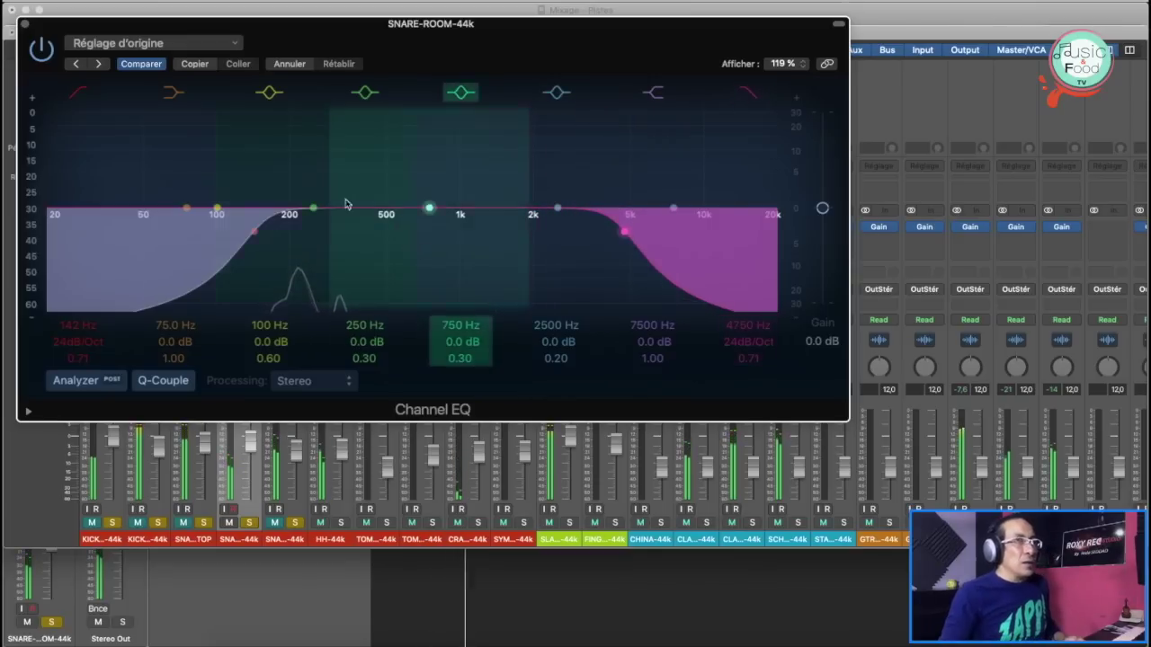
{"action": "left_click", "coordinate": [25, 24]}
Step: Copy SNARE TOP's Compressor onto SNARE-ROOM, raise the copy's threshold and set its ratio to 2.1:1
{"action": "mouse_move", "coordinate": [197, 241]}
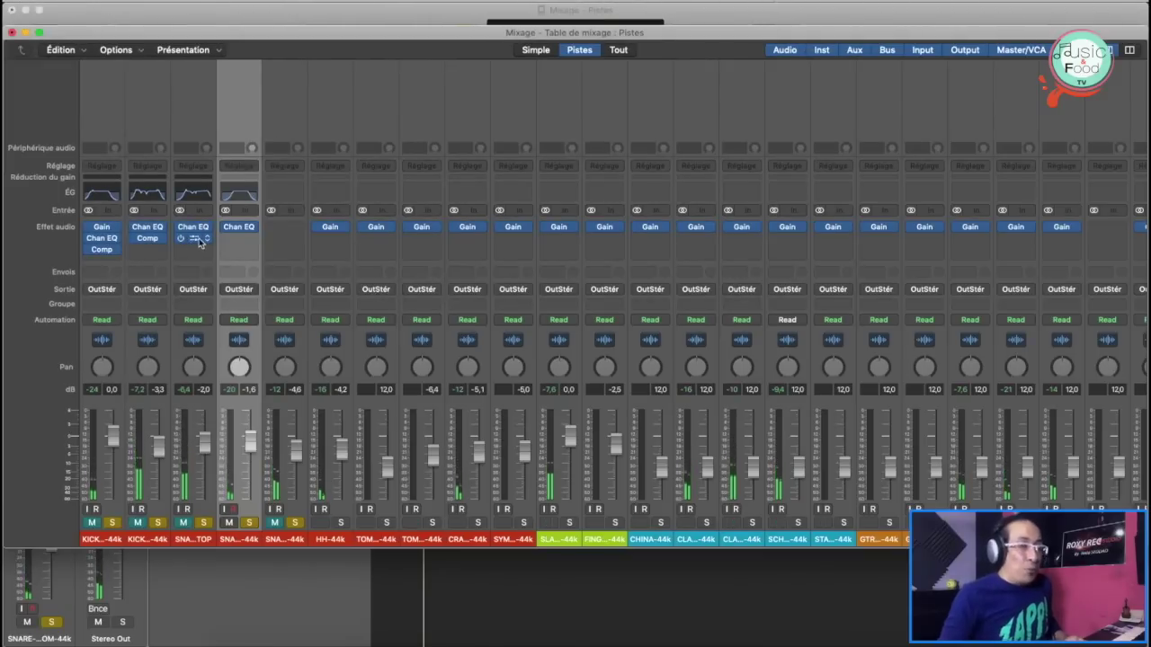
{"action": "left_click_drag", "start_coordinate": [197, 238], "coordinate": [238, 239]}
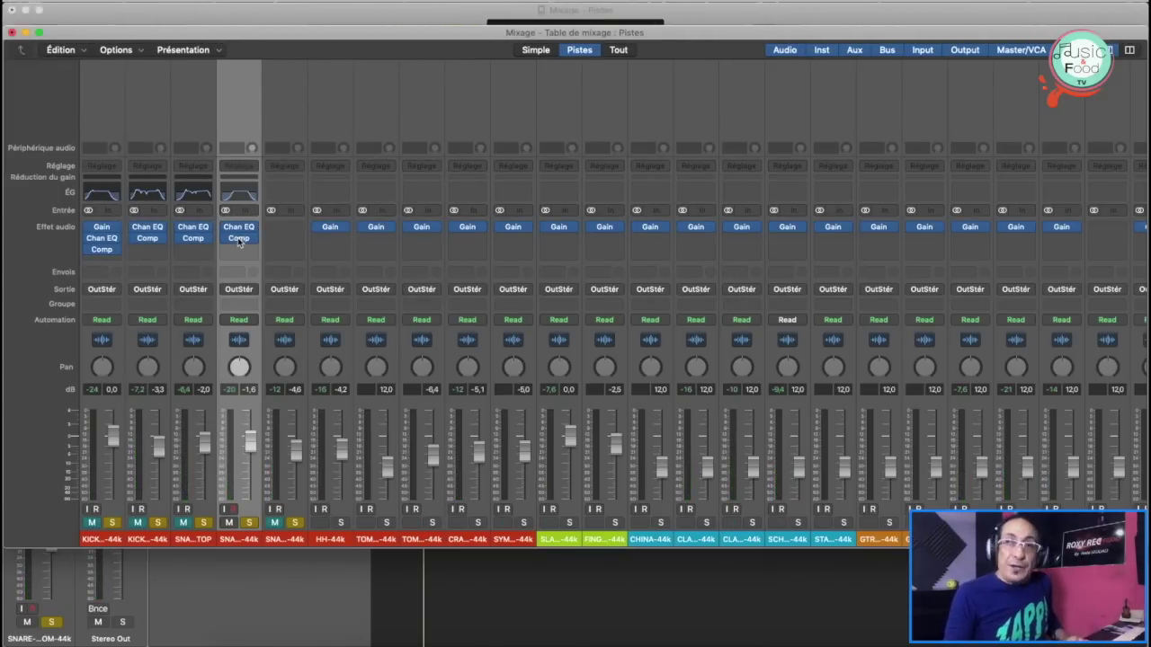
{"action": "left_click", "coordinate": [238, 239]}
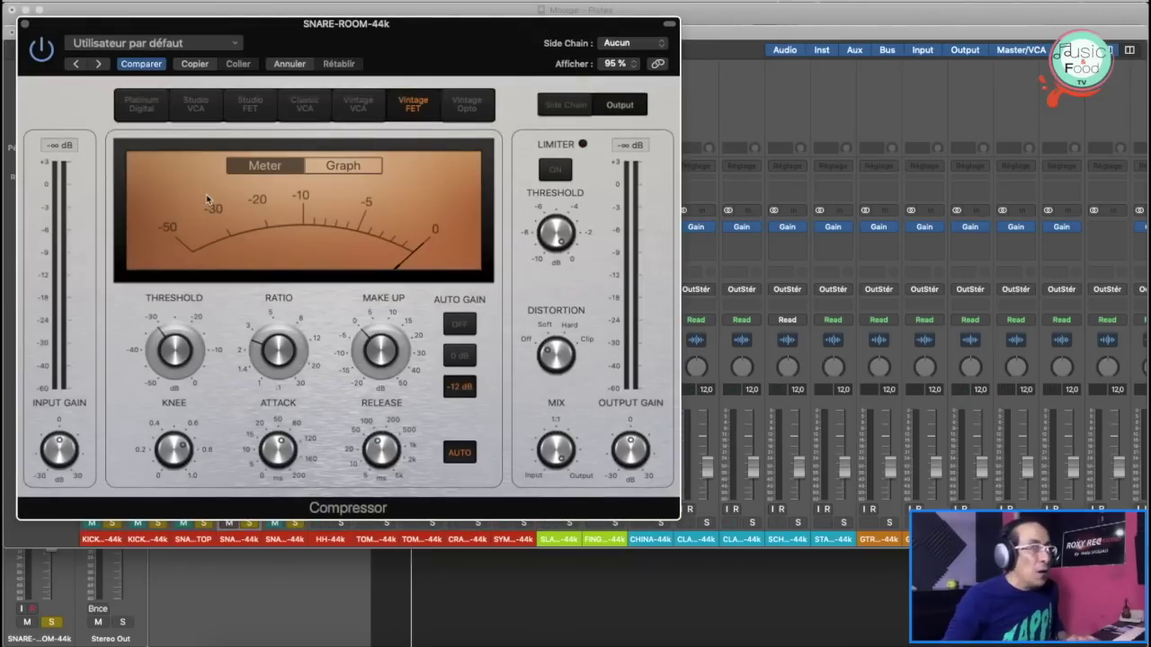
{"action": "mouse_move", "coordinate": [175, 354]}
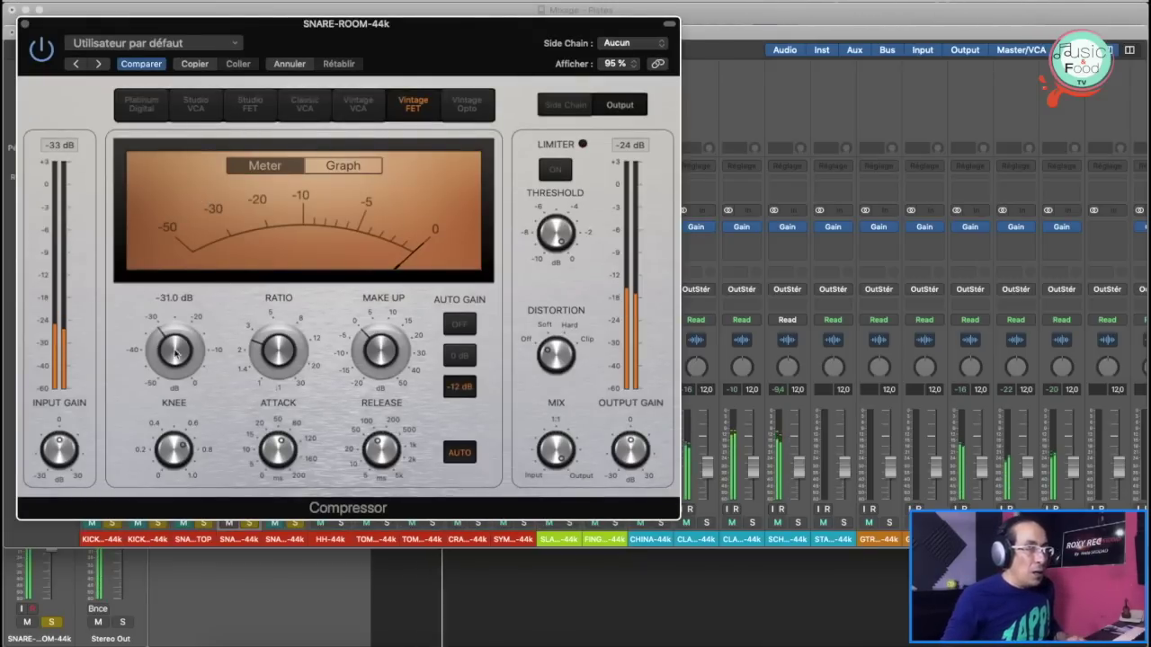
{"action": "mouse_move", "coordinate": [281, 353]}
{"action": "mouse_move", "coordinate": [282, 353]}
{"action": "left_mouse_down"}
{"action": "mouse_move", "coordinate": [281, 369]}
{"action": "mouse_move", "coordinate": [277, 319]}
{"action": "mouse_move", "coordinate": [272, 358]}
{"action": "left_mouse_up"}
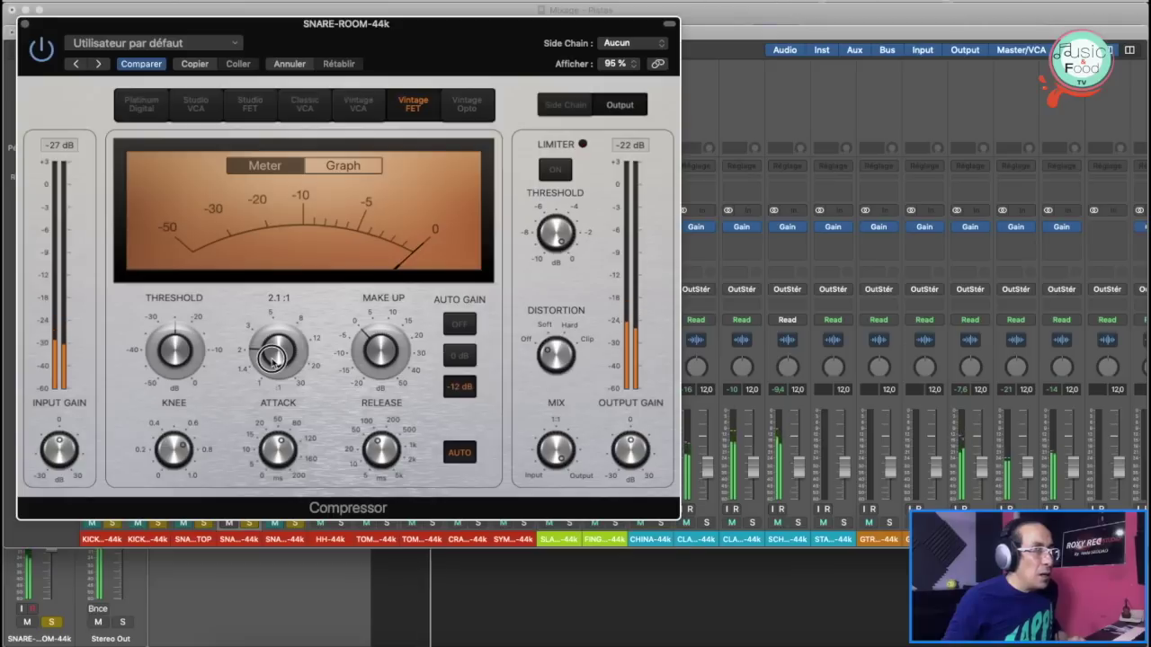
{"action": "left_click", "coordinate": [25, 24]}
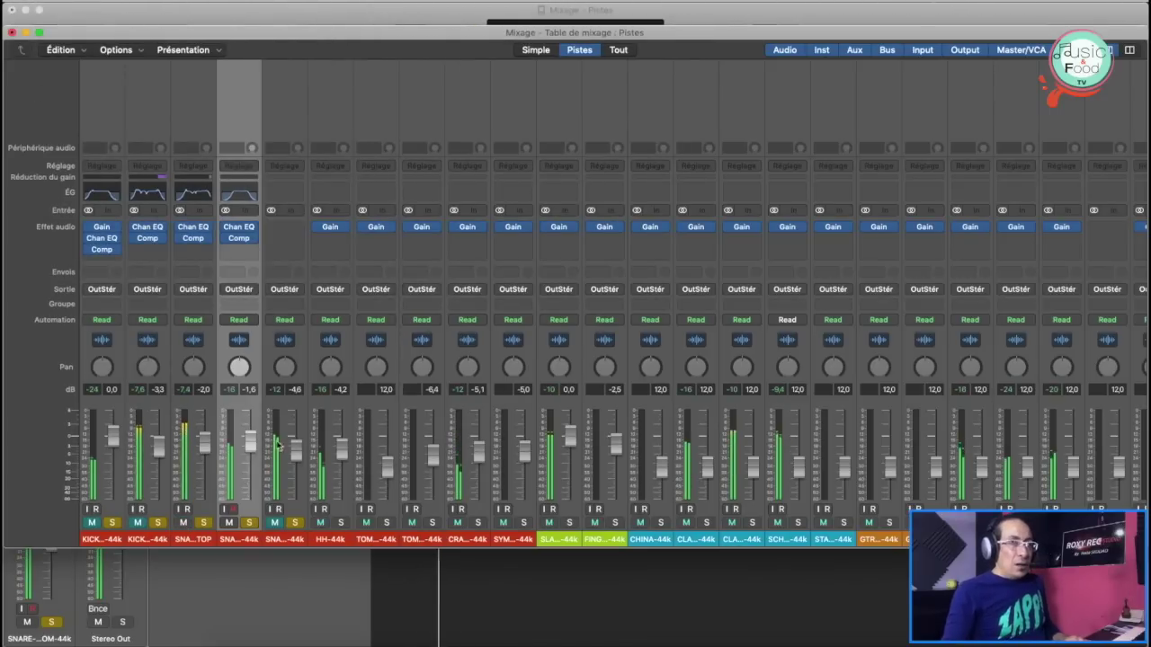
Step: Compare SNARE TOP and SNARE-ROOM using their mutes, leave both unmuted, and set their faders to -3.6 dB and -4.4 dB respectively
{"action": "left_click", "coordinate": [230, 524]}
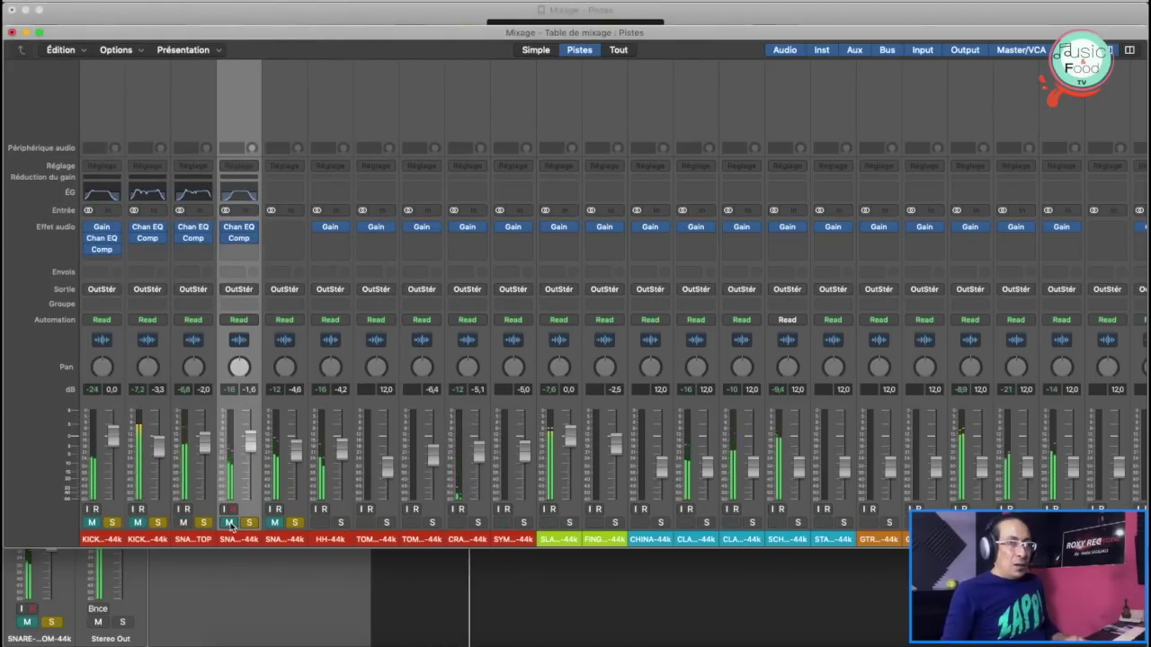
{"action": "left_click", "coordinate": [230, 523]}
{"action": "left_click", "coordinate": [183, 523]}
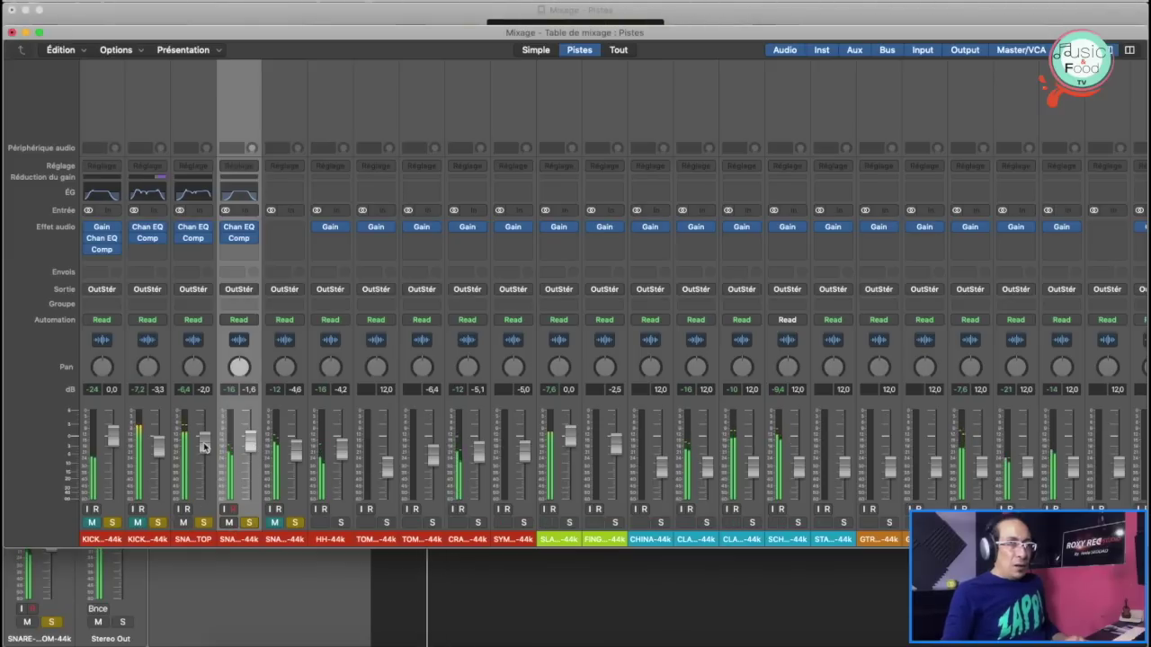
{"action": "left_click_drag", "start_coordinate": [205, 443], "coordinate": [205, 463]}
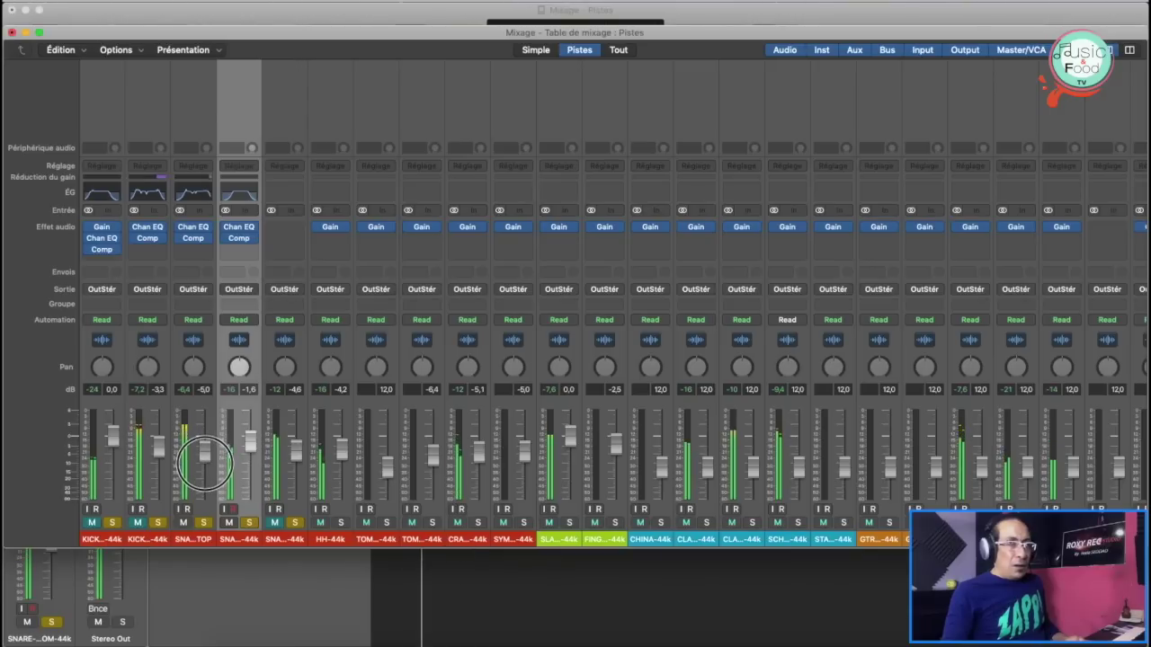
{"action": "left_click", "coordinate": [184, 522]}
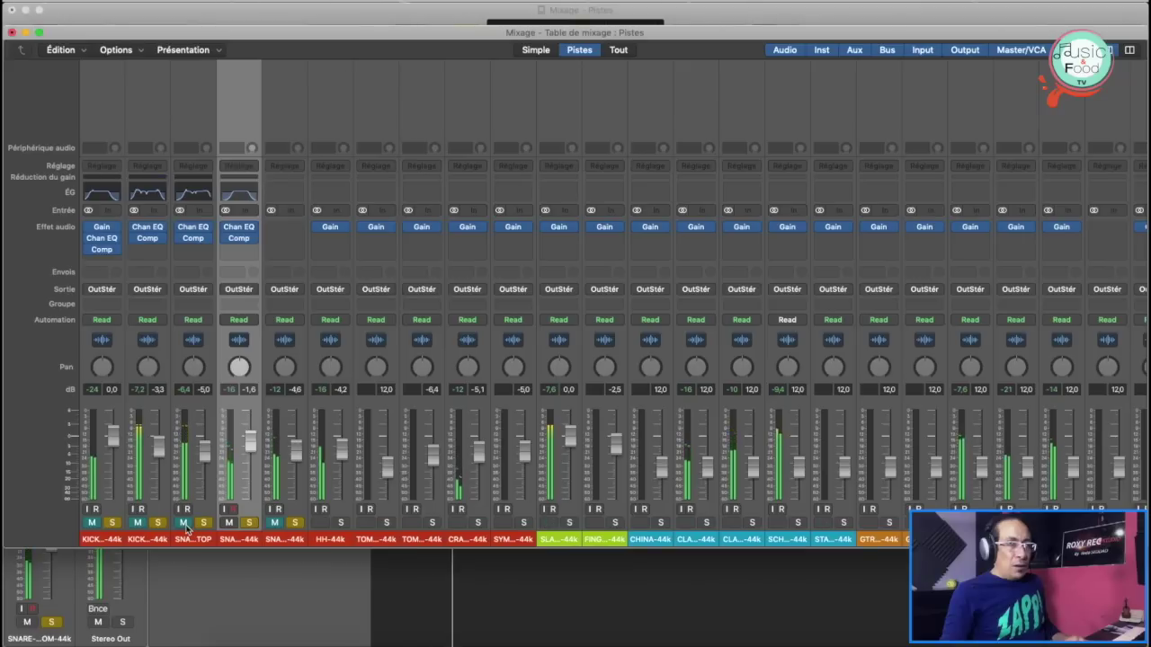
{"action": "left_click", "coordinate": [184, 524]}
{"action": "left_click_drag", "start_coordinate": [244, 463], "coordinate": [205, 440]}
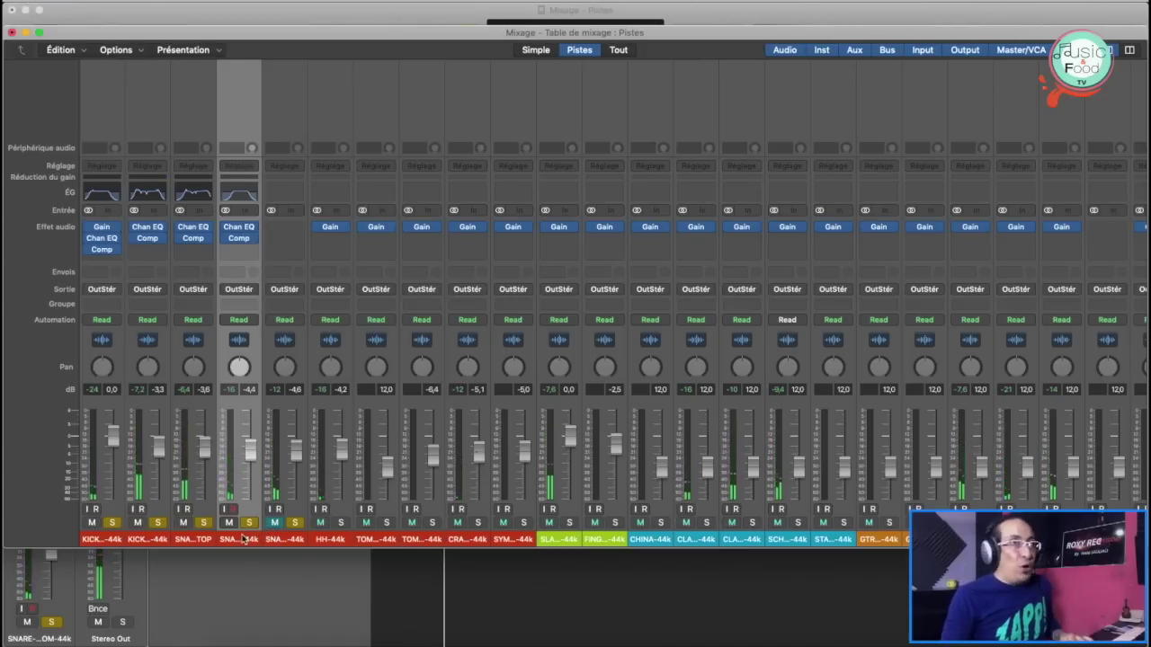
Step: Select the HH track in the mixer, unmute it and put it in solo
{"action": "left_click", "coordinate": [89, 250]}
{"action": "left_click_drag", "start_coordinate": [89, 250], "coordinate": [90, 231]}
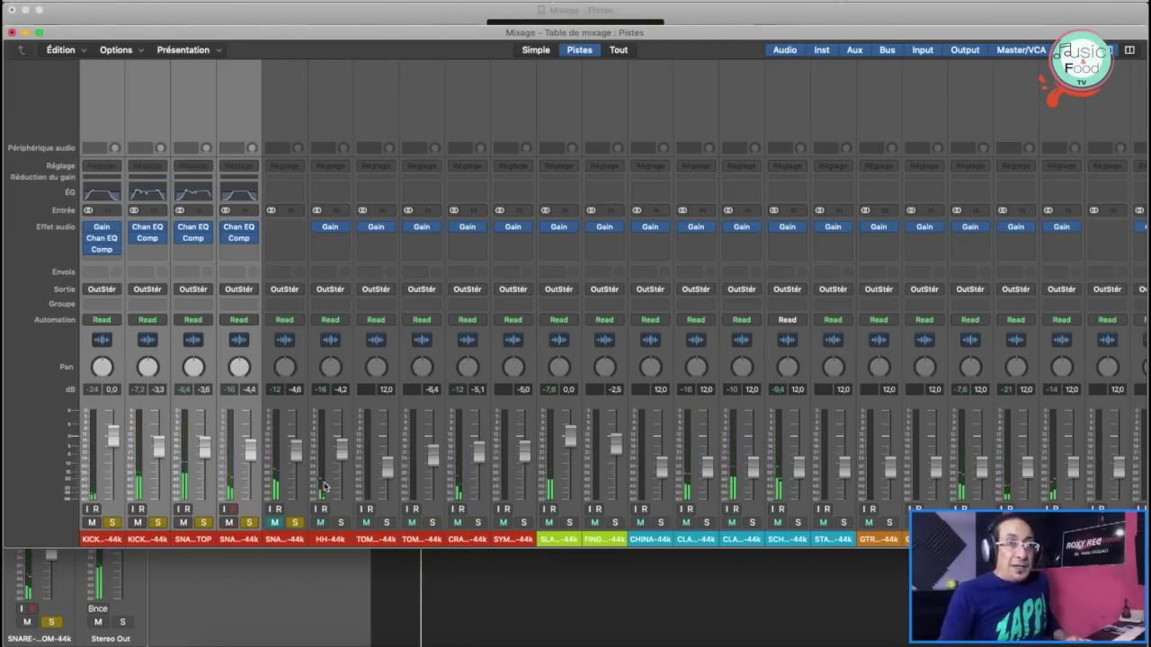
{"action": "left_click", "coordinate": [330, 539]}
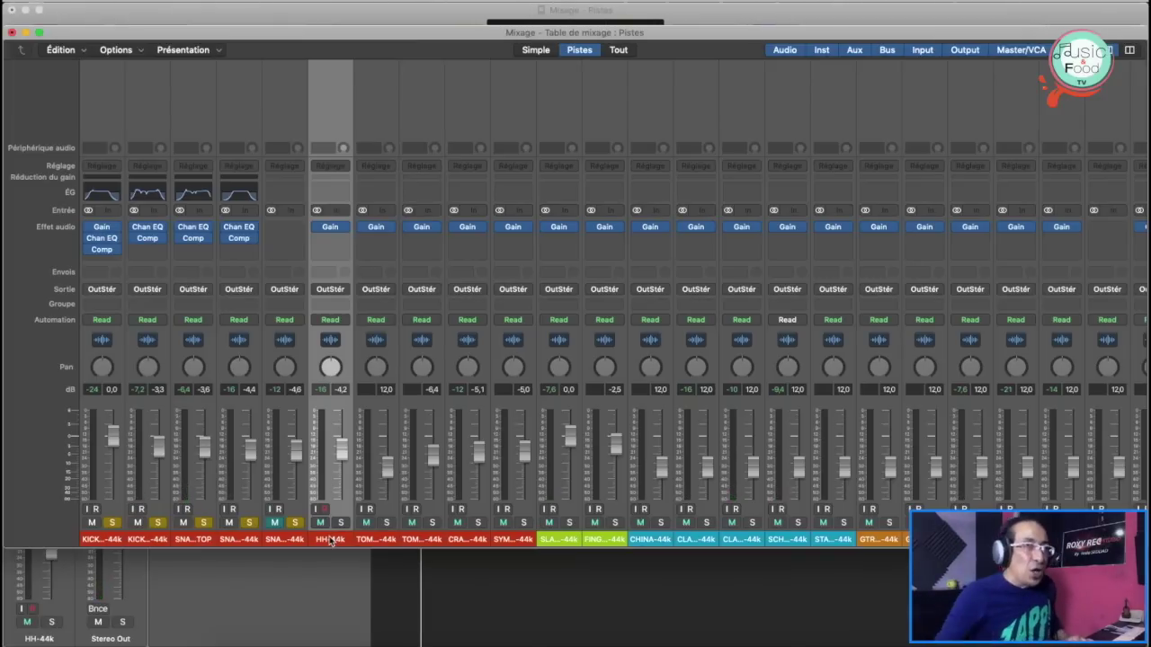
{"action": "left_click", "coordinate": [340, 524]}
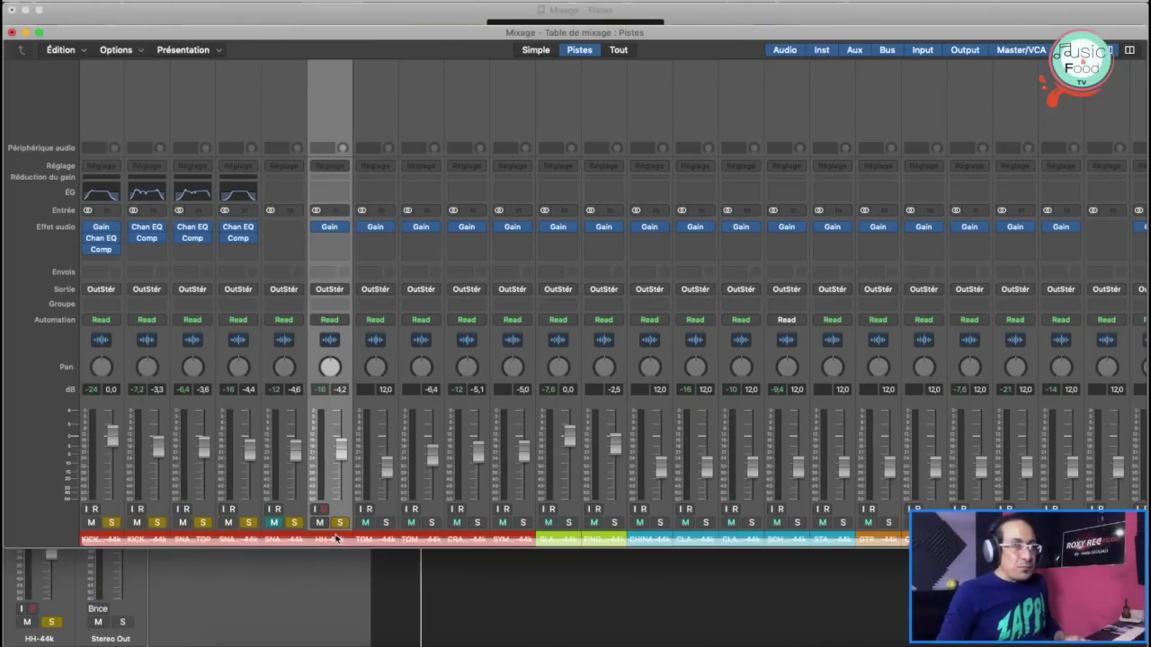
Step: Add a Channel EQ to the HH track and set its low cut to 1940 Hz at 24 dB/Oct
{"action": "left_click", "coordinate": [332, 197]}
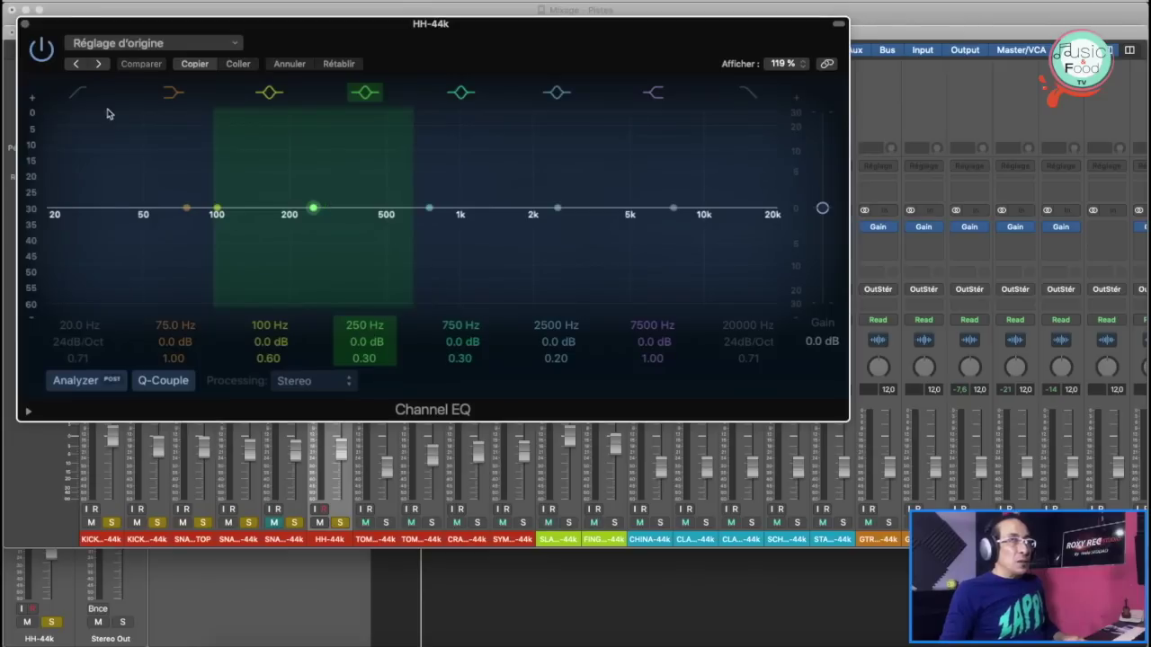
{"action": "left_click", "coordinate": [78, 93]}
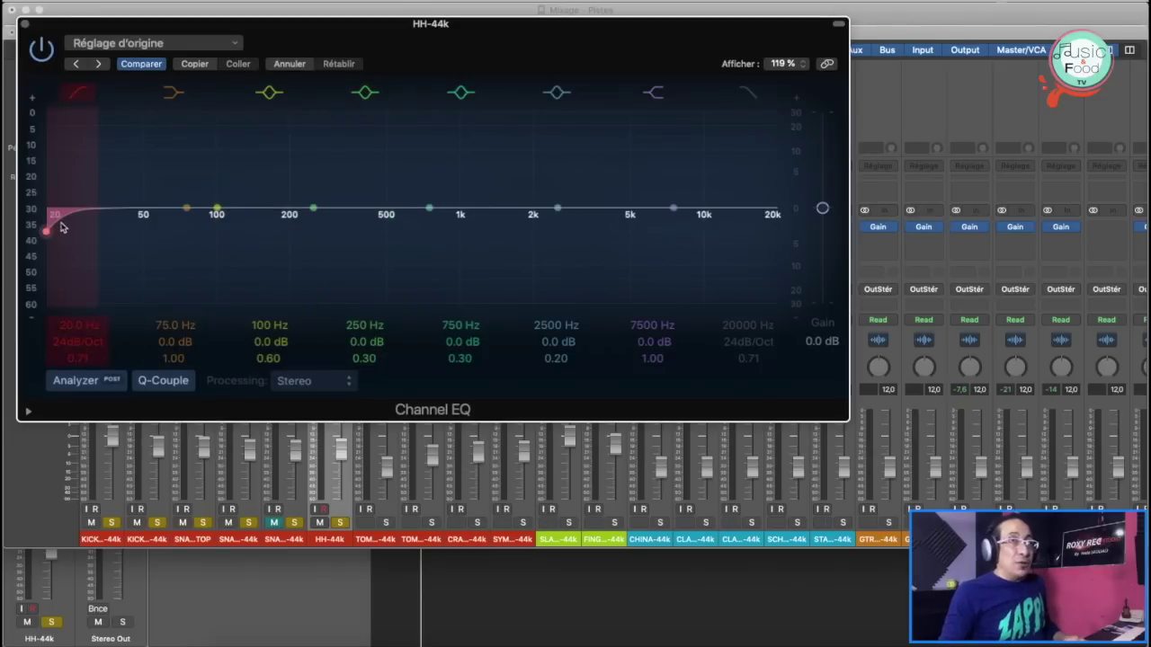
{"action": "left_click_drag", "start_coordinate": [58, 220], "coordinate": [580, 210]}
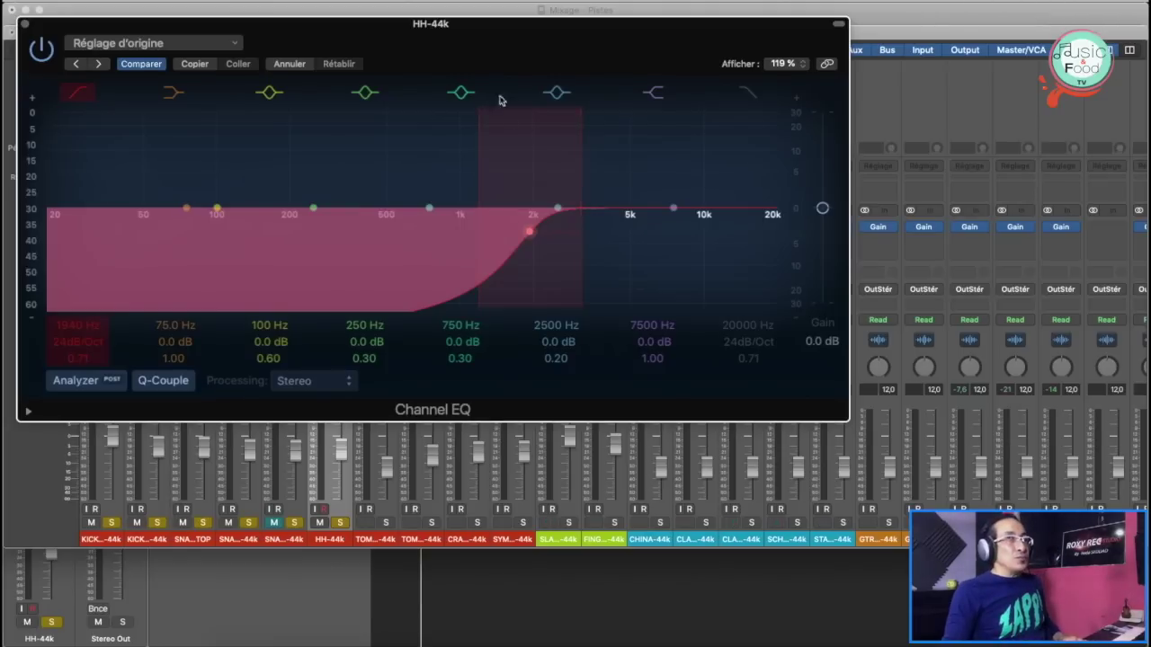
{"action": "left_click_drag", "start_coordinate": [459, 44], "coordinate": [469, 75]}
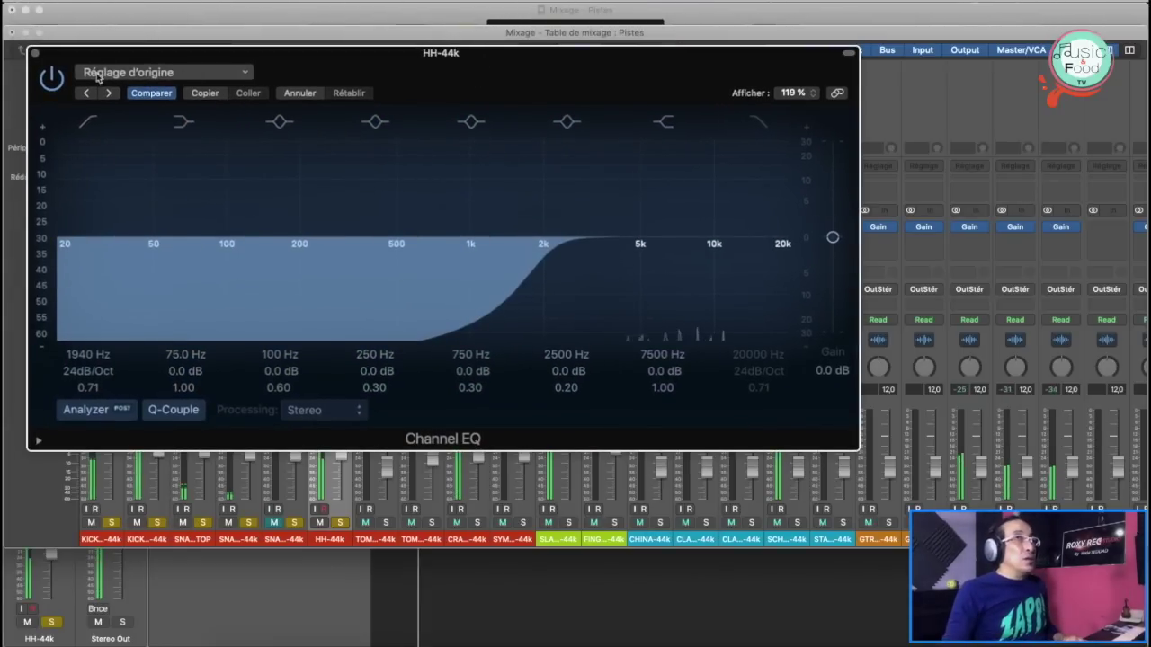
{"action": "left_click", "coordinate": [35, 53]}
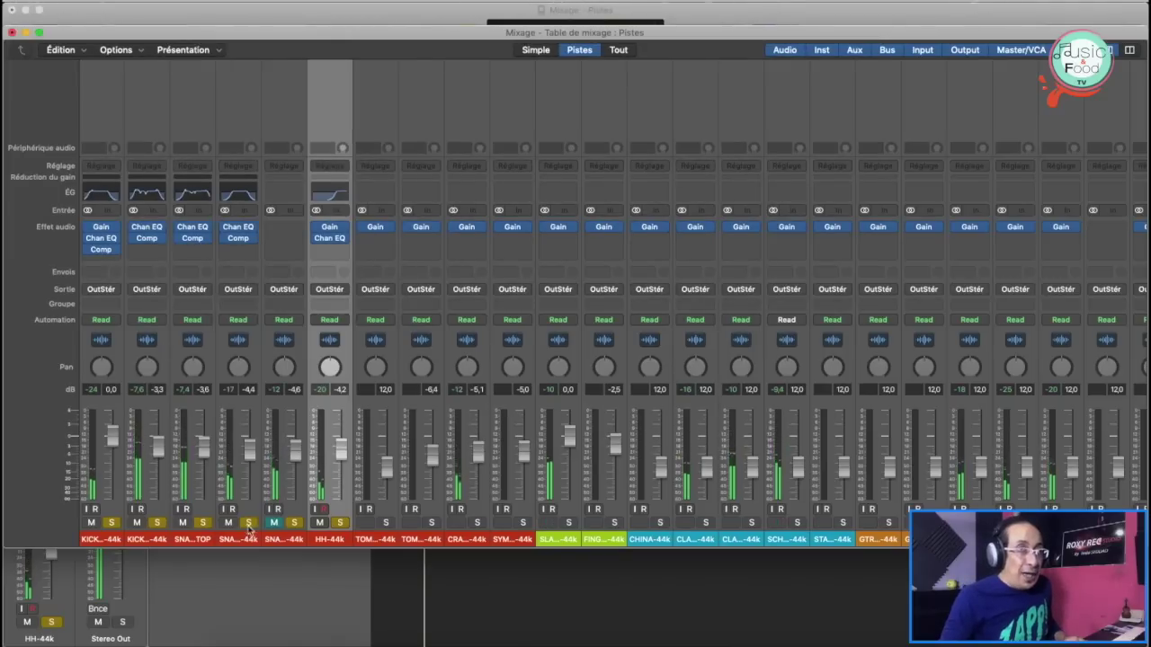
Step: Mute the kick and snare tracks and boost the high shelf in HH's Channel EQ by 1.5 dB at 7500 Hz
{"action": "left_click", "coordinate": [182, 523]}
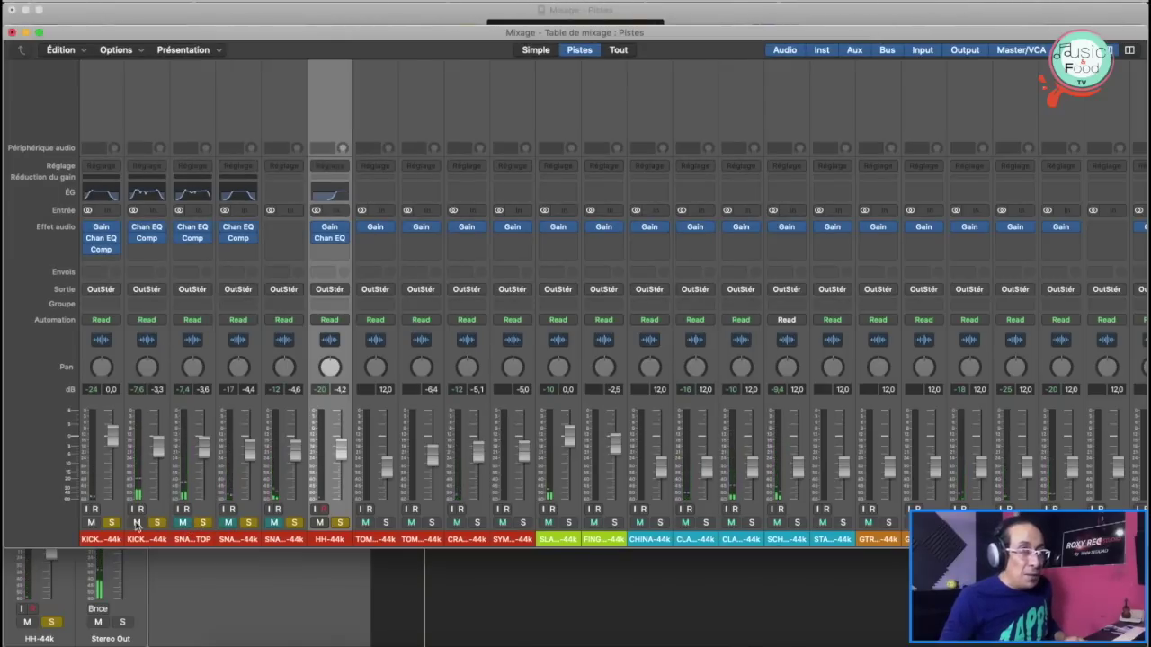
{"action": "left_click", "coordinate": [90, 522], "text": "alt"}
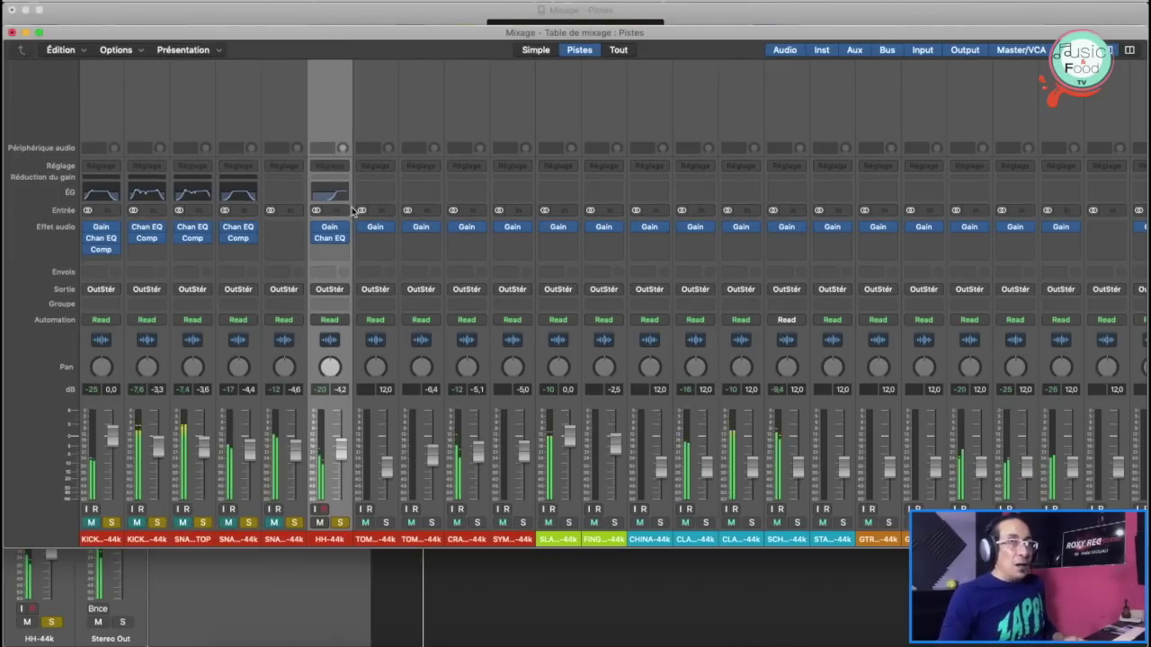
{"action": "left_click", "coordinate": [340, 199]}
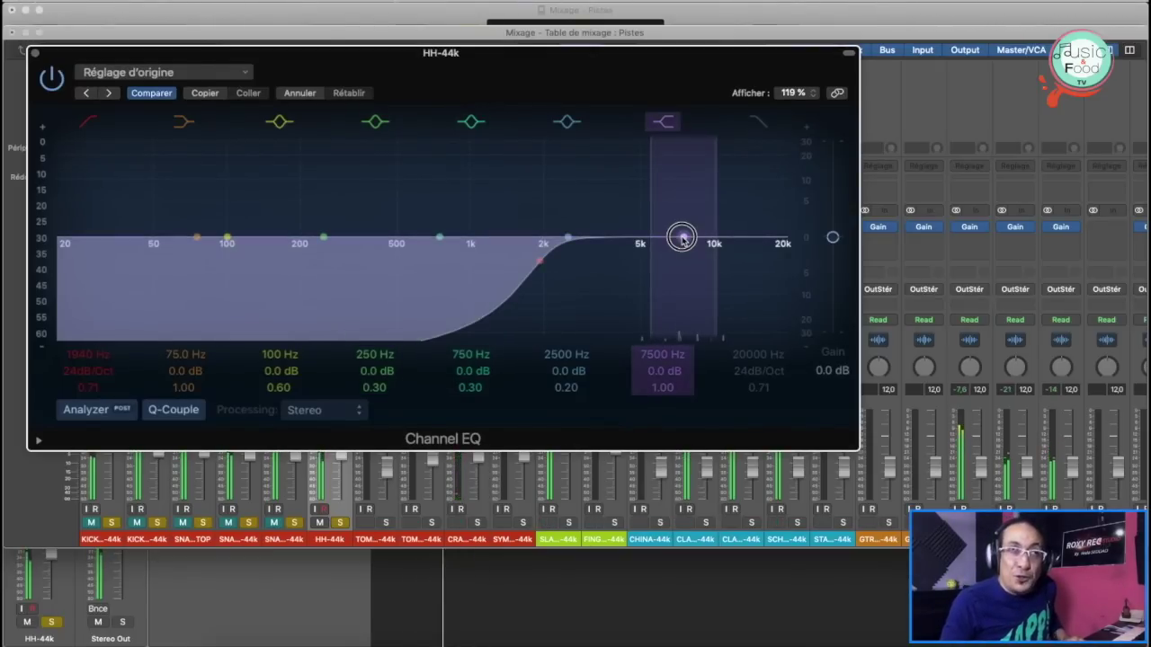
{"action": "left_click_drag", "start_coordinate": [681, 237], "coordinate": [682, 232]}
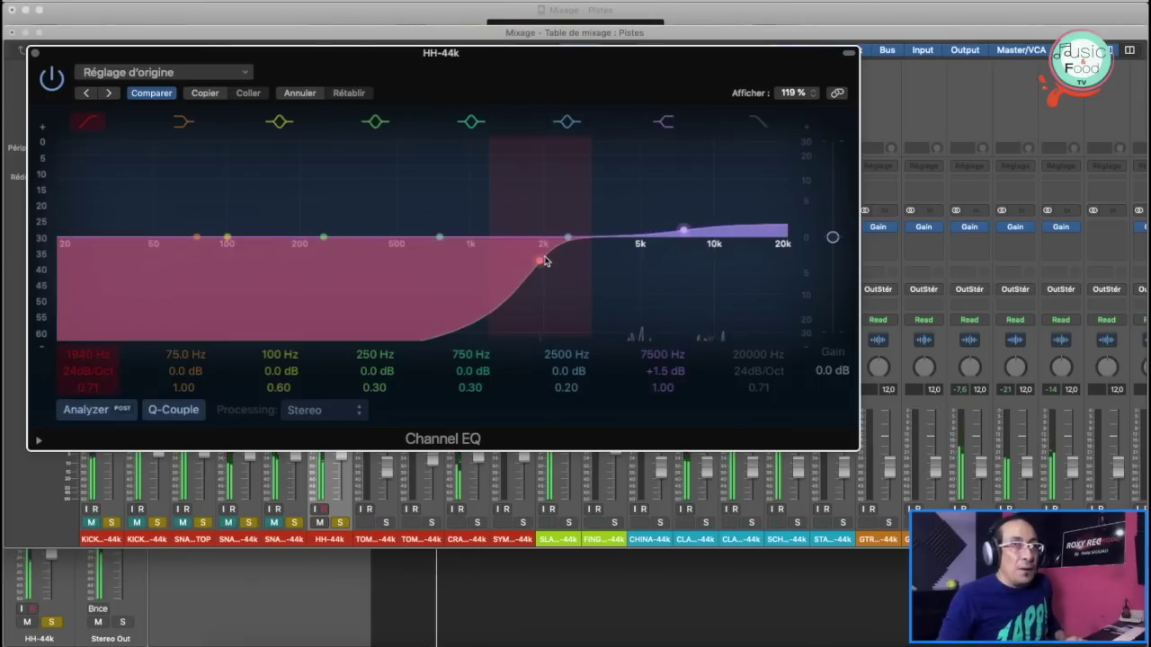
Step: Bypass and re-enable HH's Channel EQ repeatedly during playback to compare the processed and unprocessed hi-hat
{"action": "left_click", "coordinate": [52, 80]}
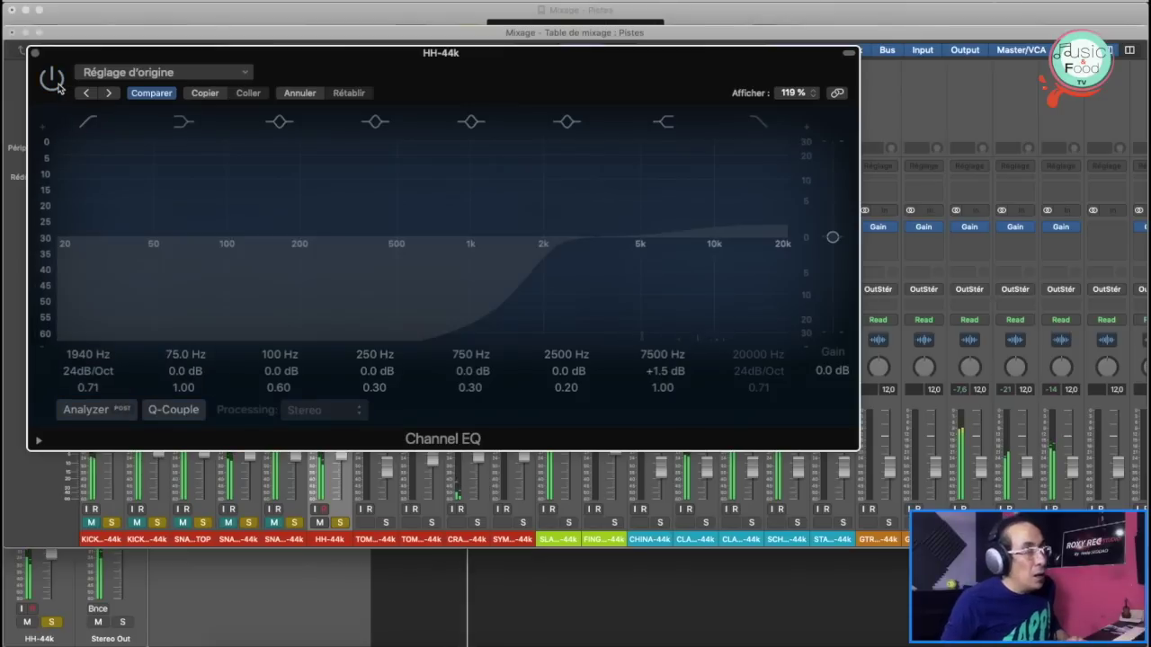
{"action": "left_click", "coordinate": [52, 80]}
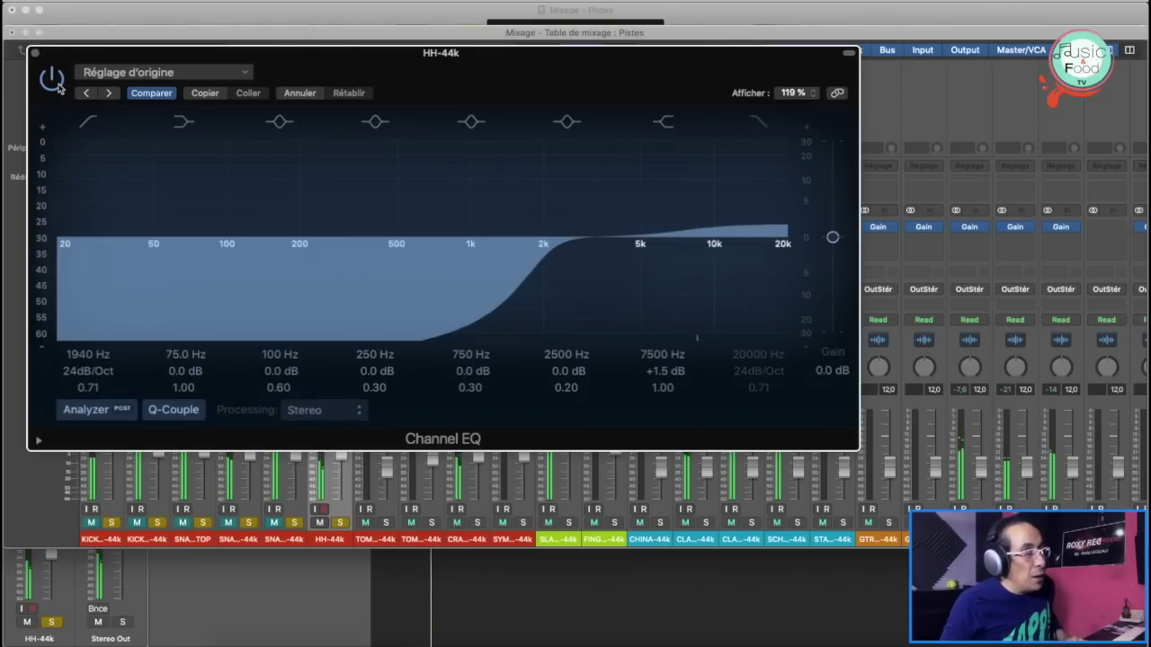
{"action": "left_click", "coordinate": [52, 80]}
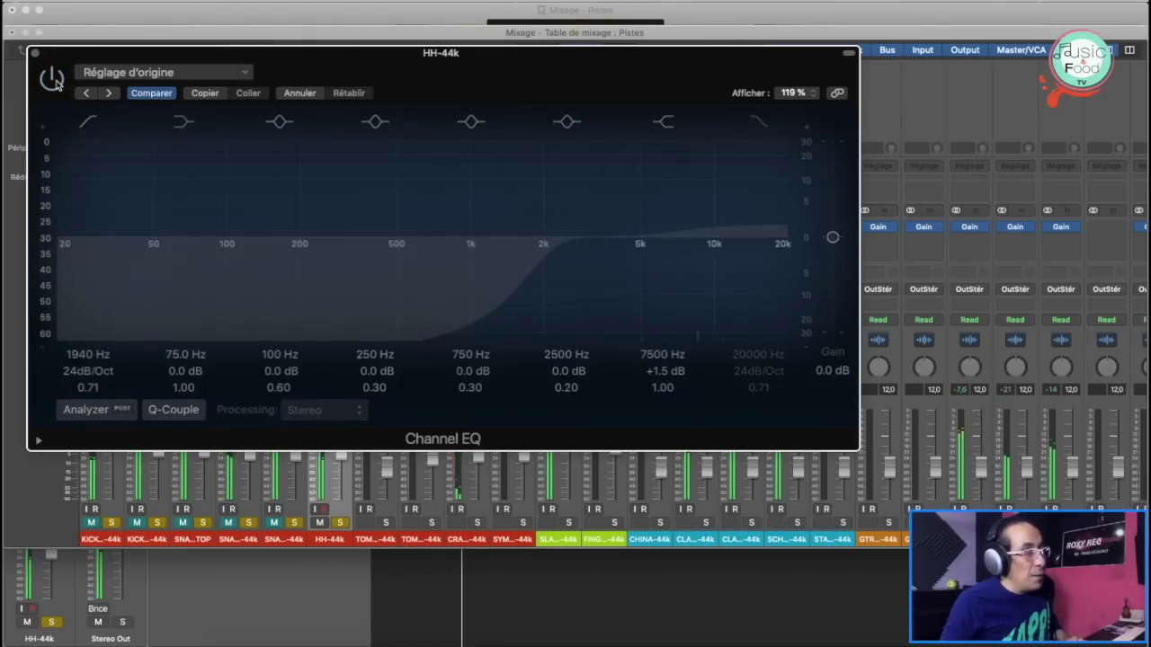
{"action": "left_click", "coordinate": [52, 80]}
{"action": "left_click", "coordinate": [52, 80]}
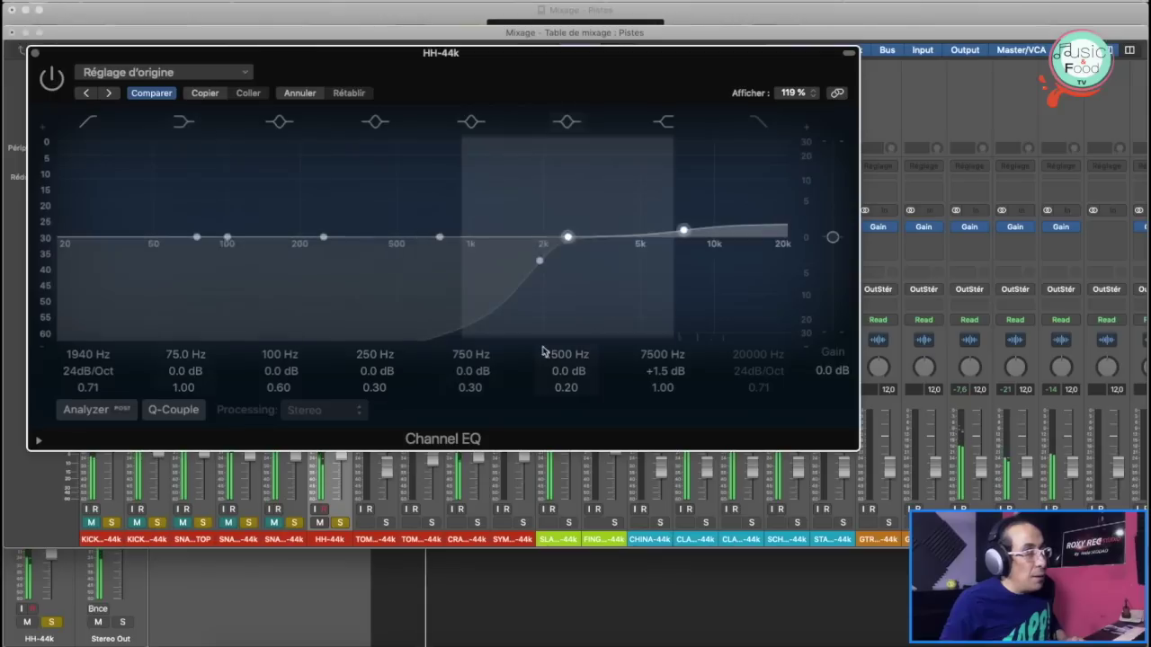
{"action": "left_click", "coordinate": [59, 79]}
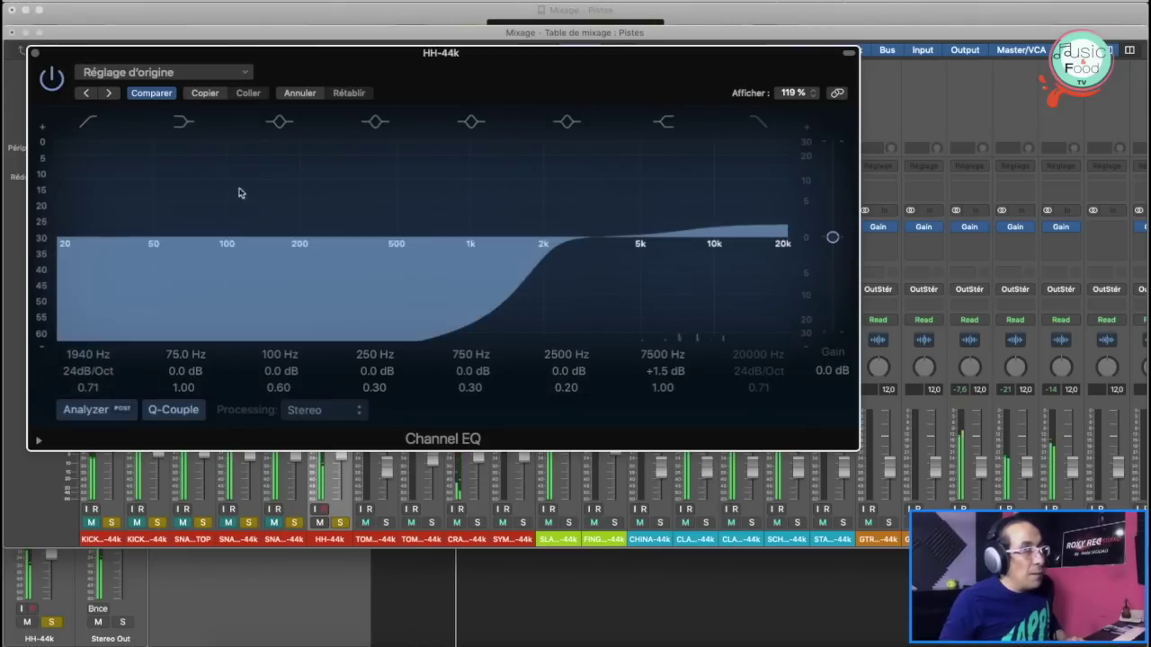
Step: Lower HH's low cut to 1180 Hz with a Q of 0.64, close the EQ and select the TOMS L track
{"action": "left_click_drag", "start_coordinate": [540, 253], "coordinate": [483, 267]}
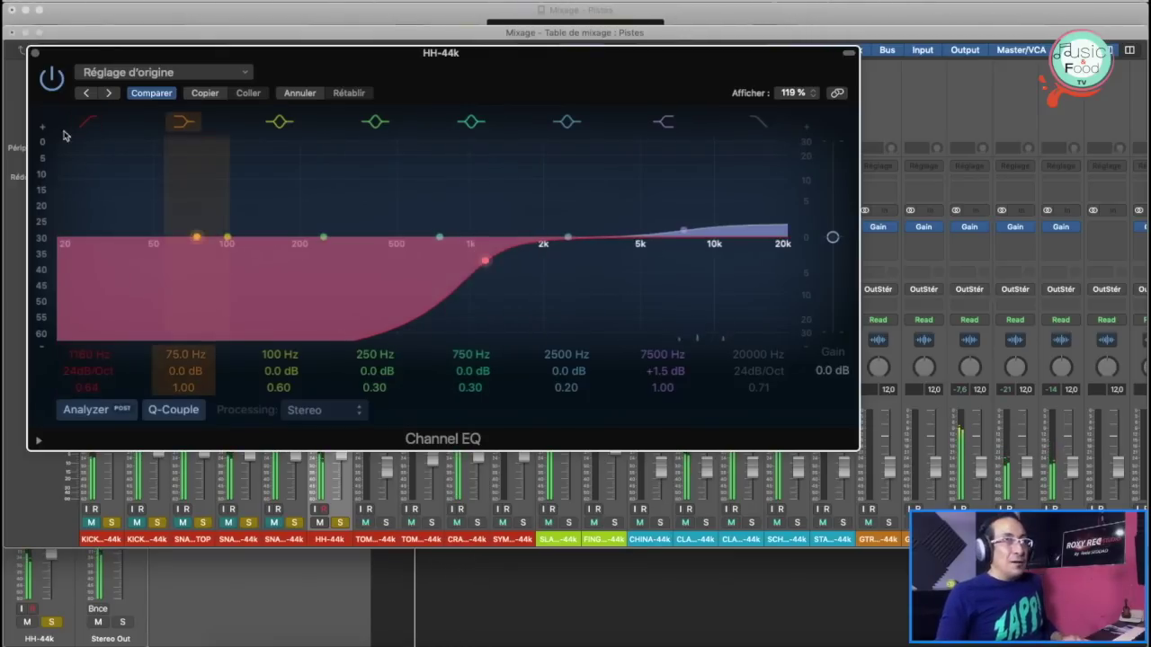
{"action": "left_click", "coordinate": [39, 54]}
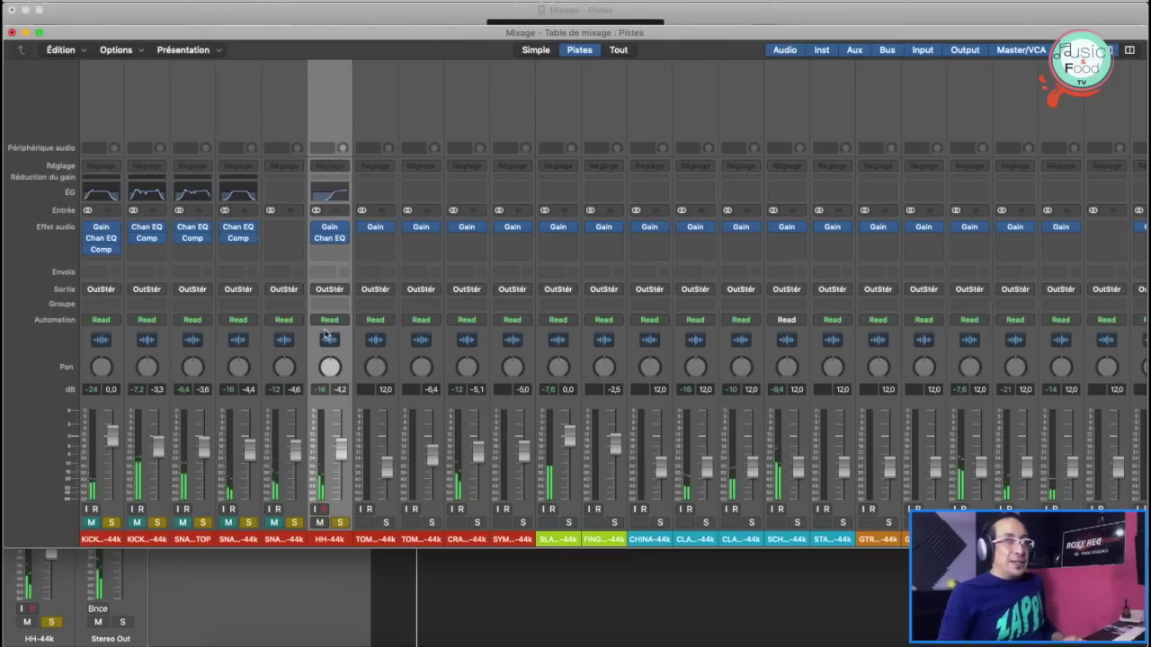
{"action": "left_click", "coordinate": [385, 540]}
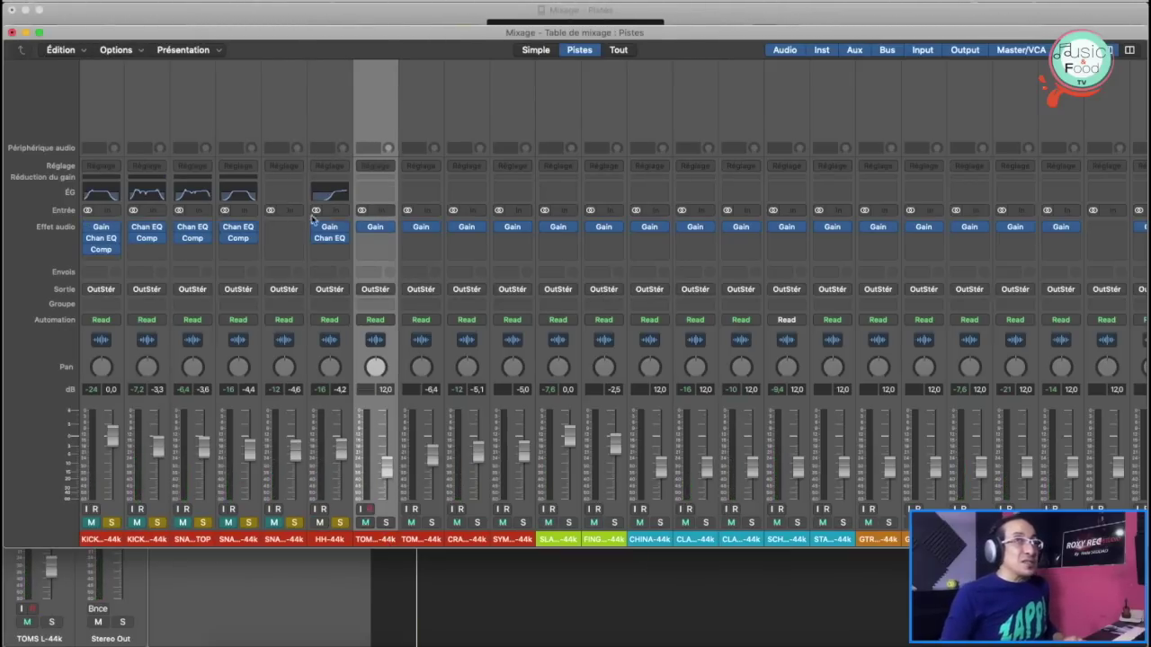
Step: Add a Channel EQ to the TOMS L track, close its window and solo TOMS L
{"action": "left_click", "coordinate": [375, 190]}
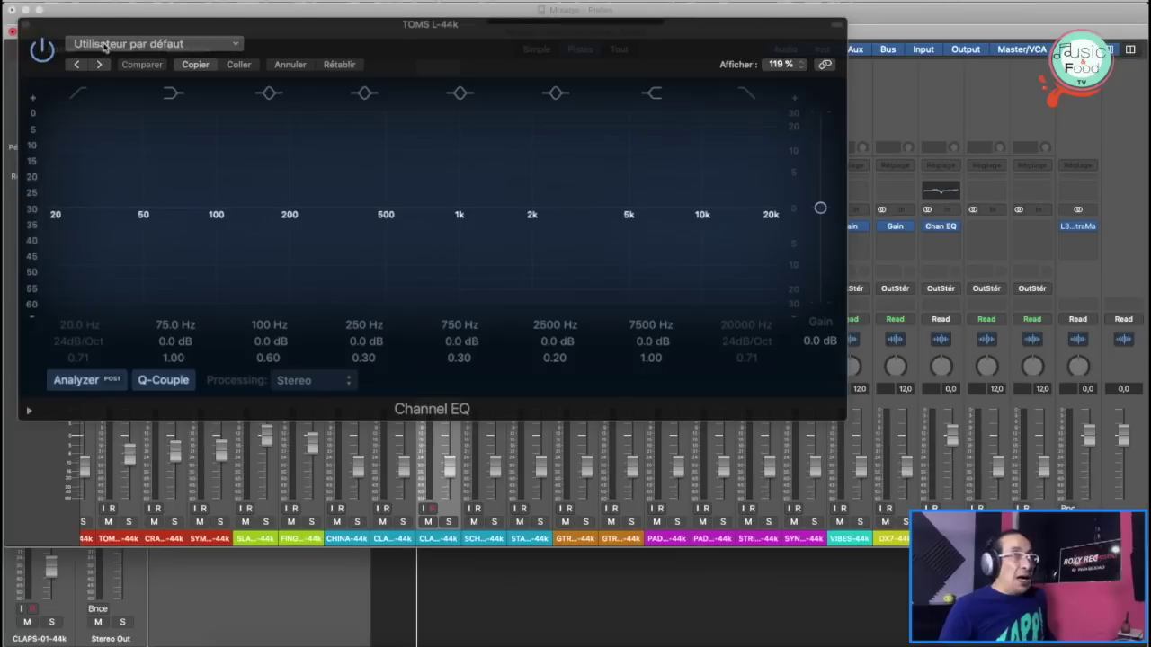
{"action": "left_click", "coordinate": [25, 25]}
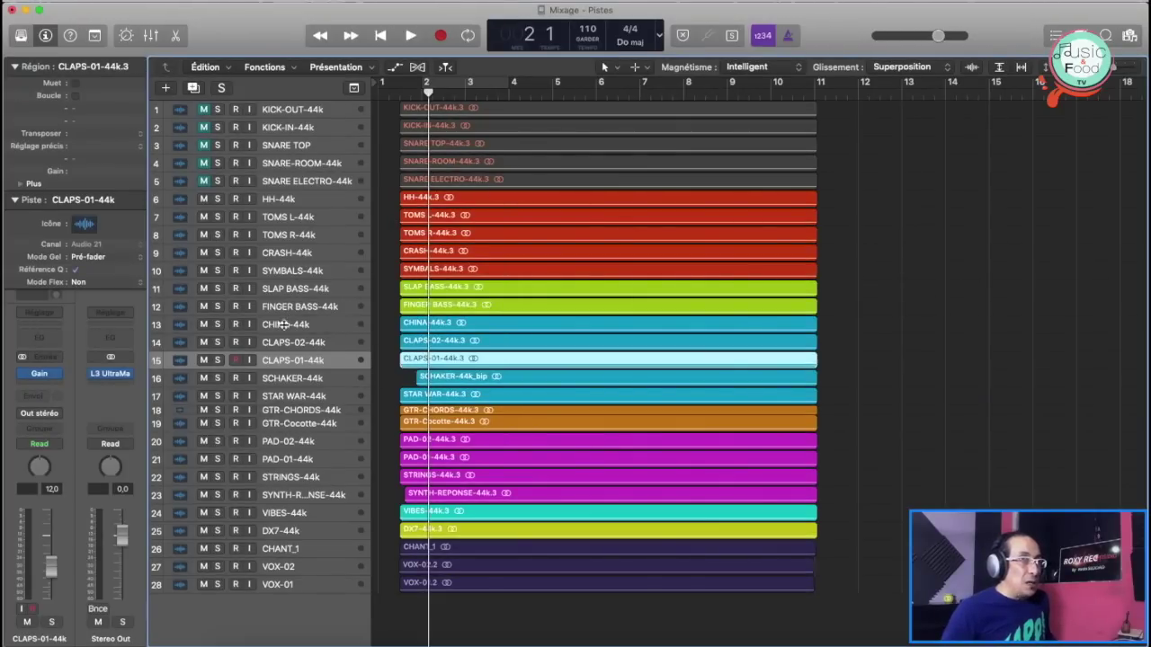
{"action": "left_click", "coordinate": [271, 214]}
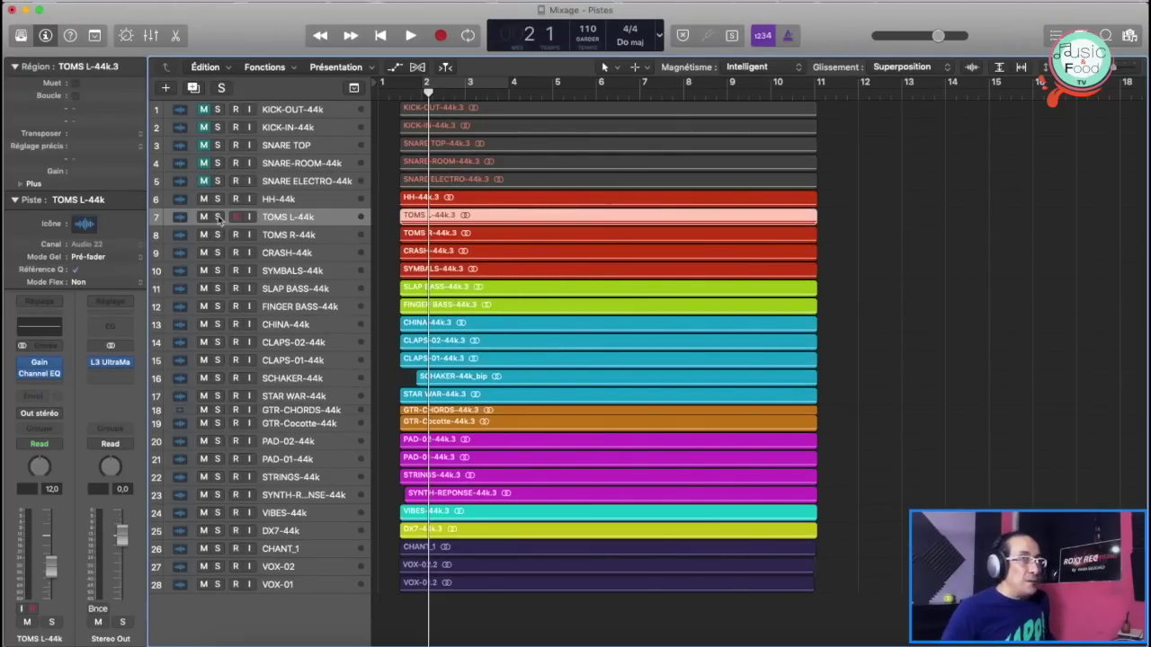
{"action": "left_click", "coordinate": [217, 217]}
Step: Set a cycle range over the tom hits in the second half of bar 5 and play it in a loop
{"action": "key", "text": "super+Down"}
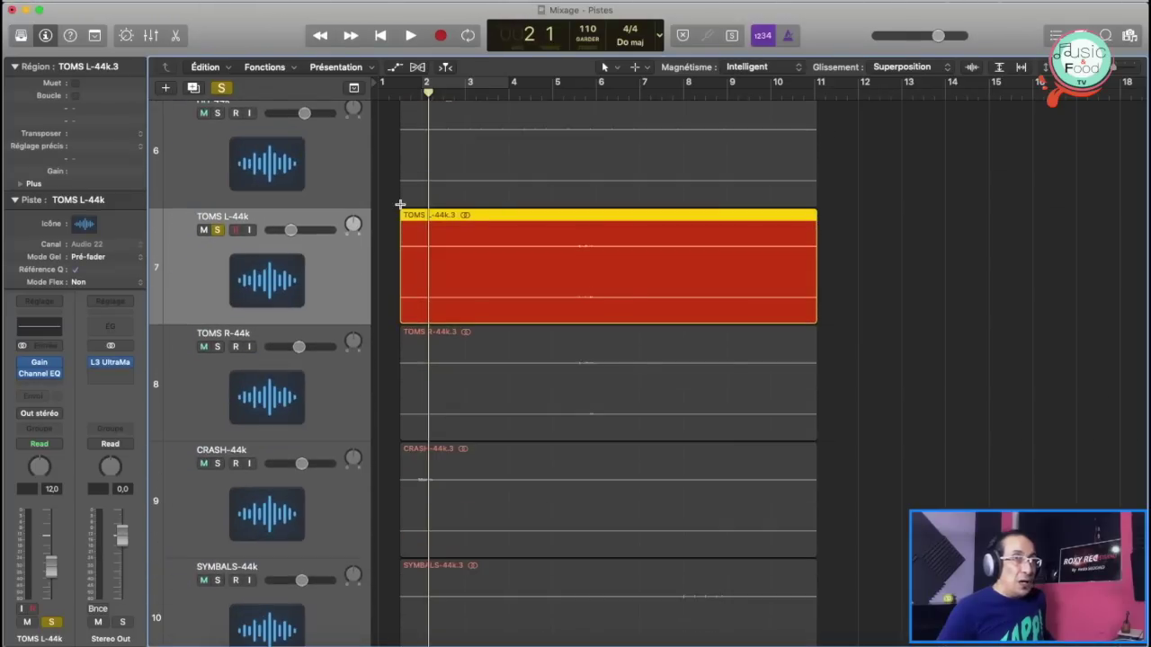
{"action": "key", "text": "super+Right"}
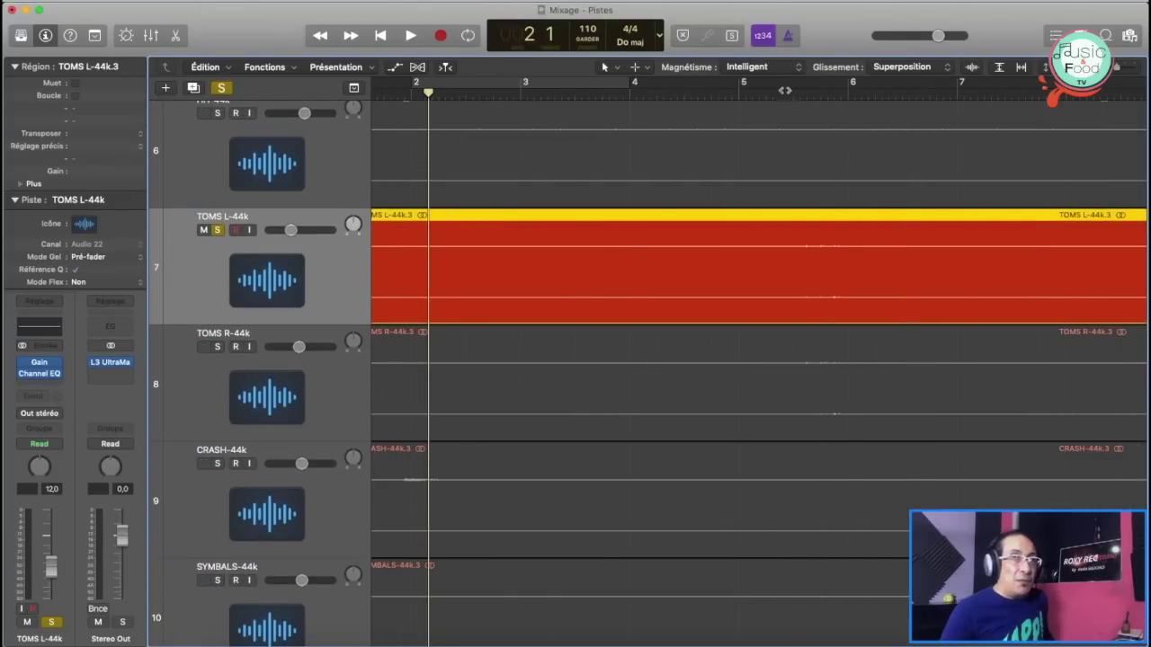
{"action": "left_click", "coordinate": [793, 94]}
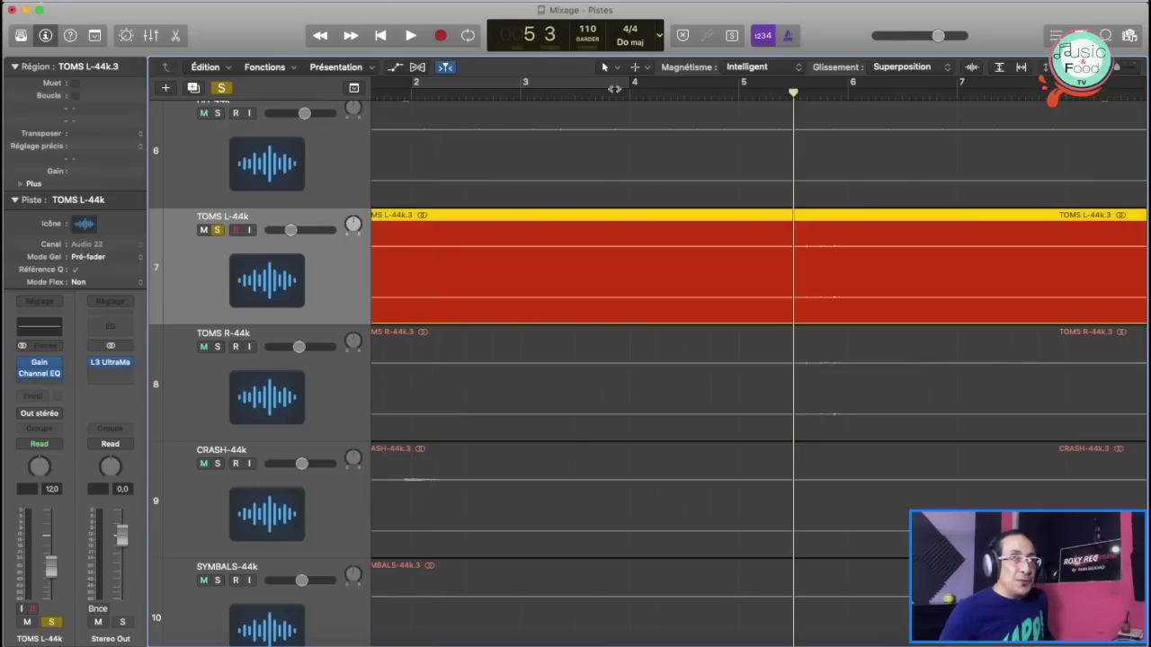
{"action": "left_click", "coordinate": [590, 86]}
{"action": "left_click_drag", "start_coordinate": [584, 86], "coordinate": [844, 85]}
{"action": "key", "text": "space"}
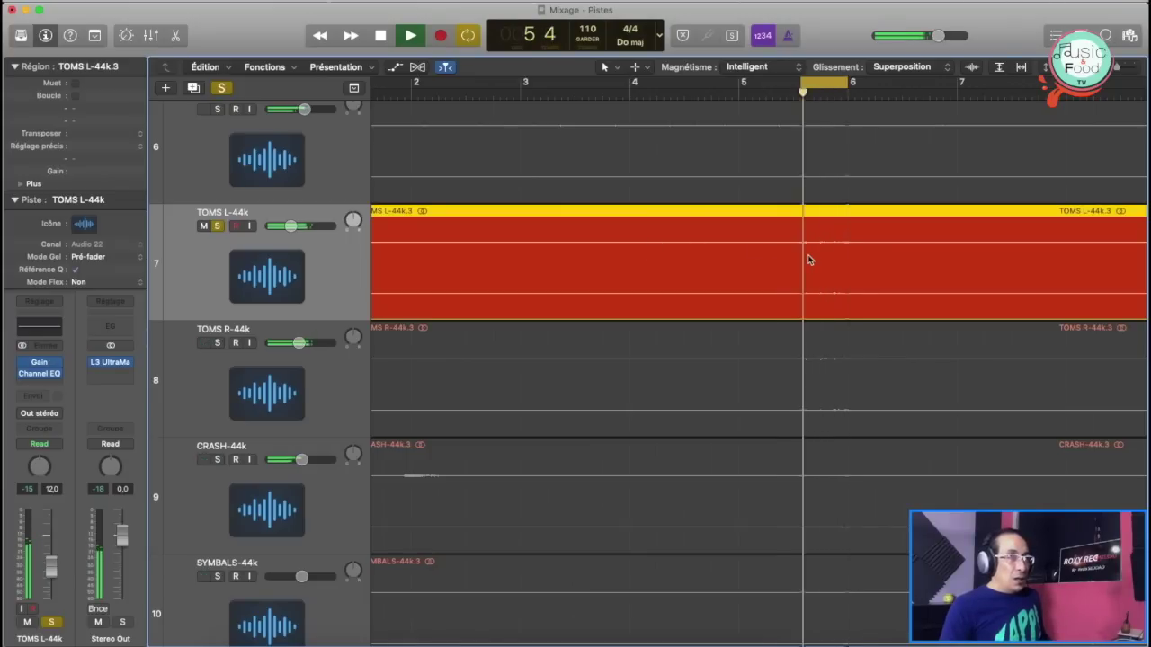
{"action": "key", "text": "space"}
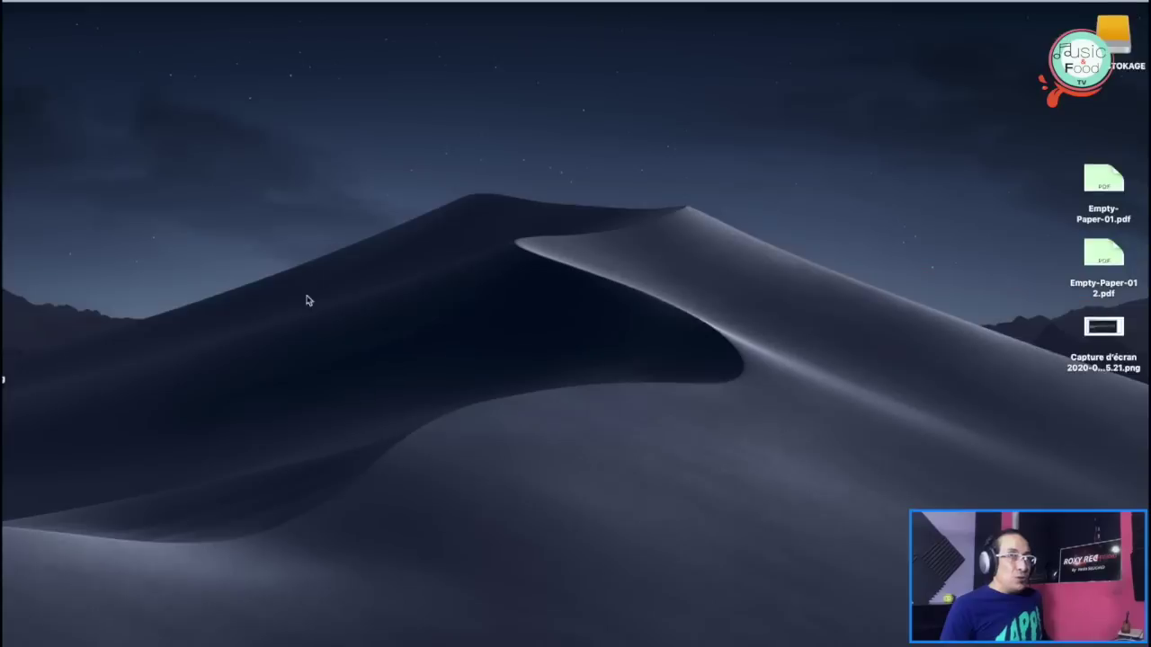
Step: Enable the low cut in TOMS L's Channel EQ at 49 Hz, 24 dB/Oct, with a Q of 0.75 during playback
{"action": "key", "text": "super+2"}
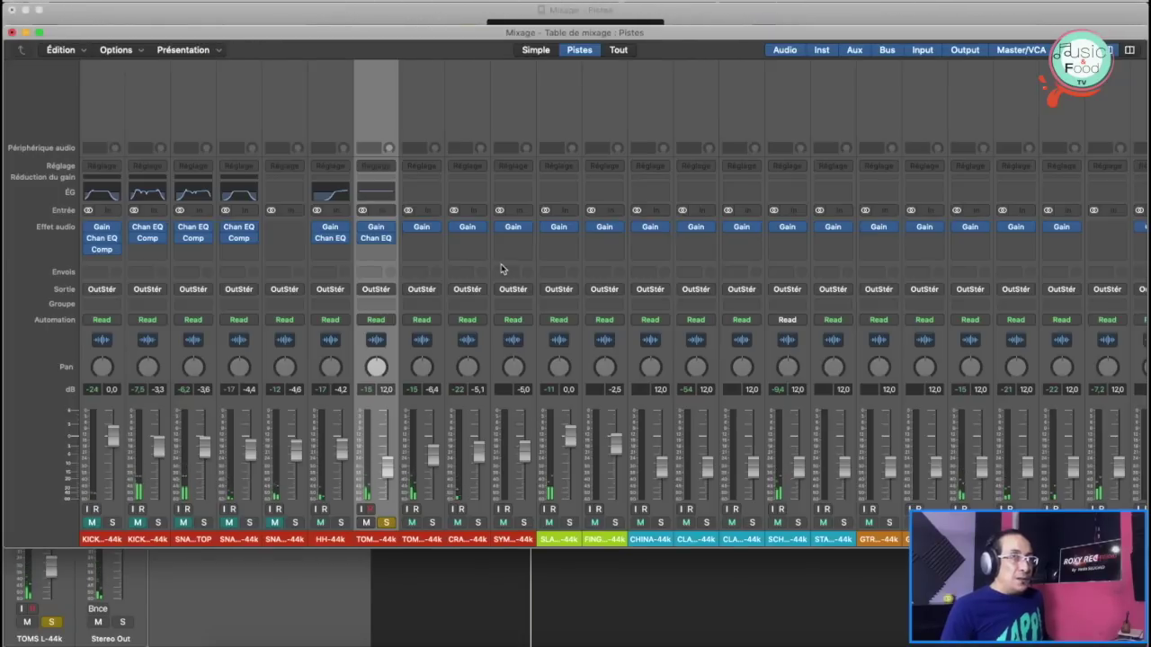
{"action": "left_click", "coordinate": [376, 238]}
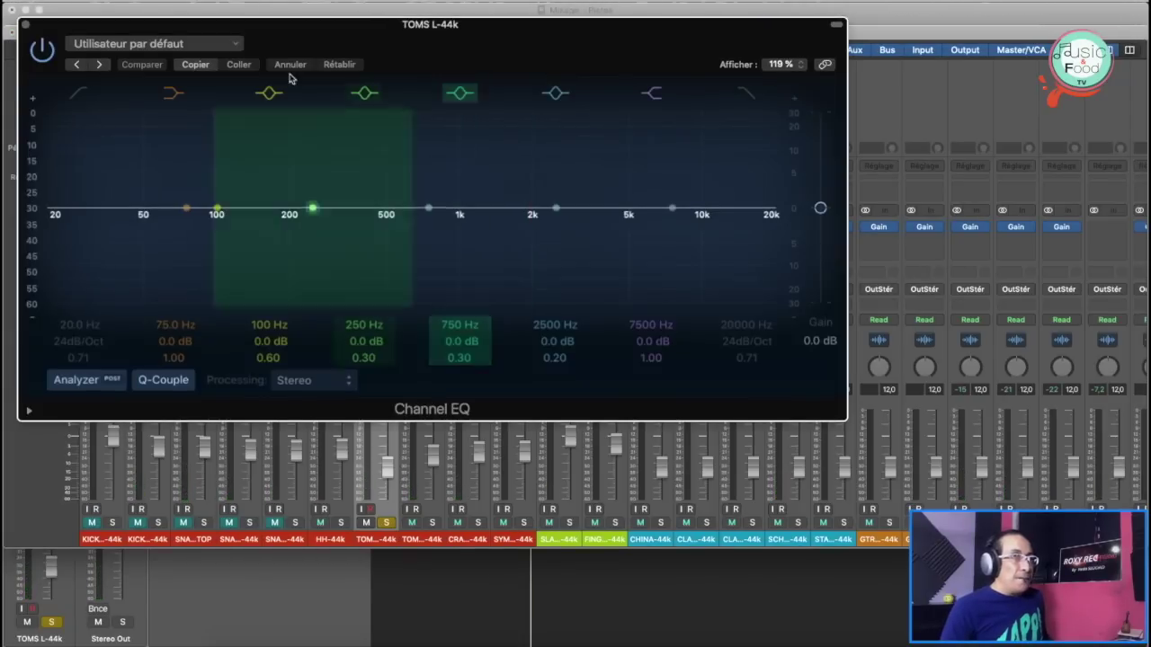
{"action": "key", "text": "space"}
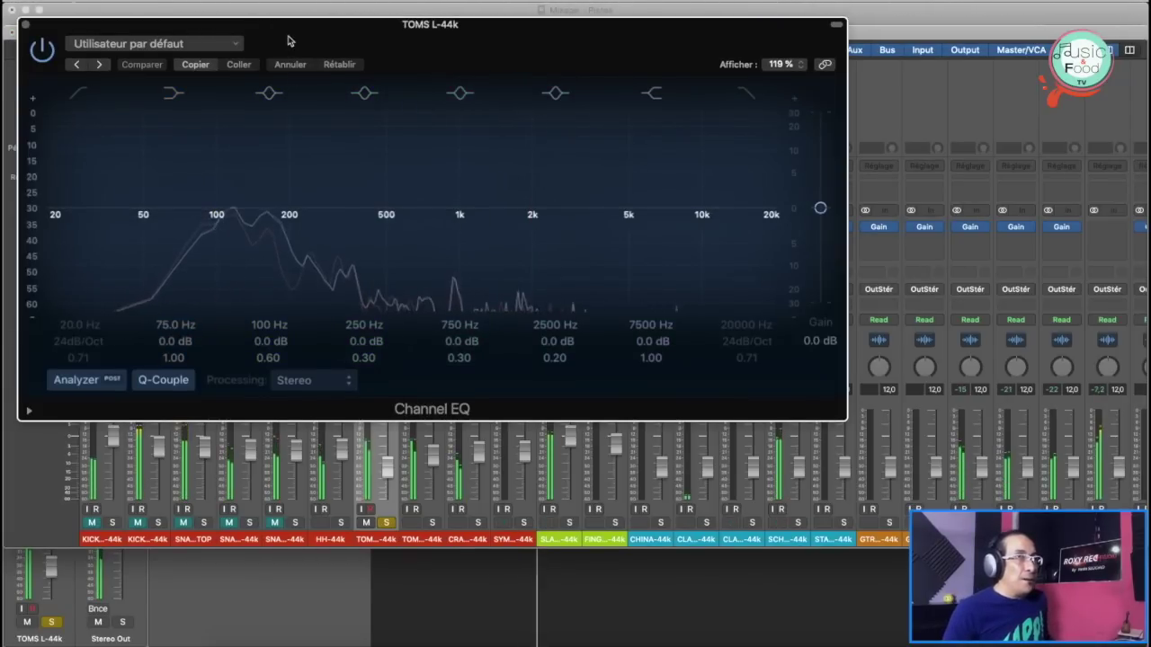
{"action": "left_click", "coordinate": [78, 105]}
{"action": "left_click_drag", "start_coordinate": [54, 235], "coordinate": [150, 235]}
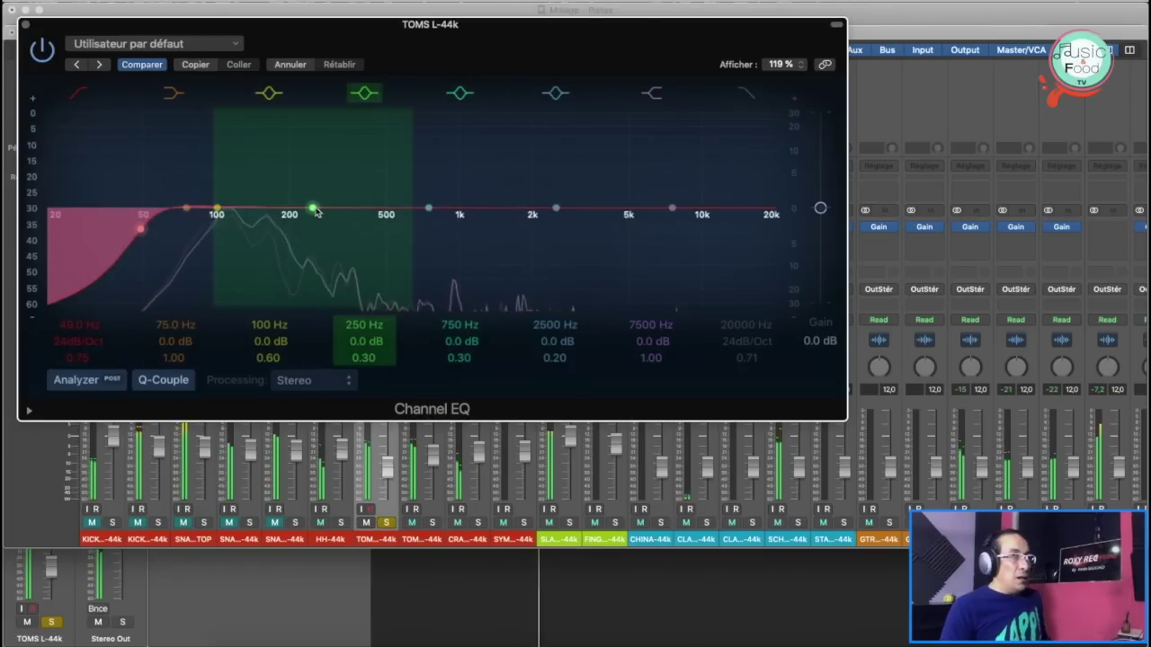
Step: Boost TOMS L's 250 Hz band by 6 dB, moving it to 270 Hz with a Q of 0.67
{"action": "left_click_drag", "start_coordinate": [313, 208], "coordinate": [314, 195]}
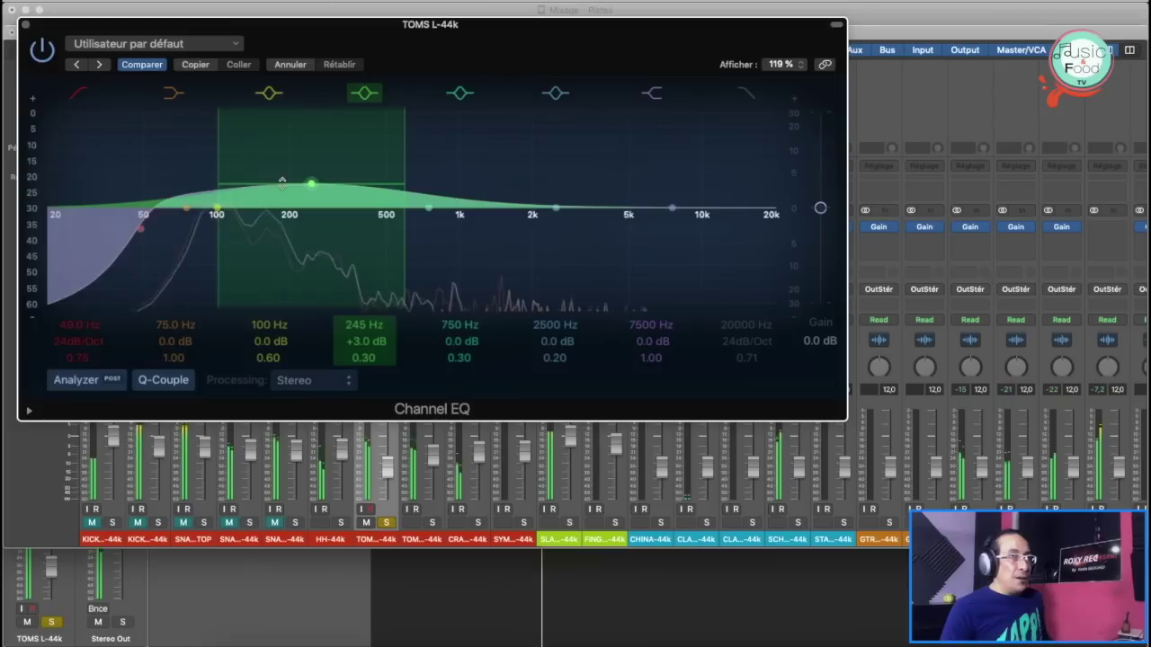
{"action": "mouse_move", "coordinate": [312, 188]}
{"action": "left_mouse_down"}
{"action": "mouse_move", "coordinate": [379, 159]}
{"action": "mouse_move", "coordinate": [283, 138]}
{"action": "mouse_move", "coordinate": [311, 173]}
{"action": "left_mouse_up"}
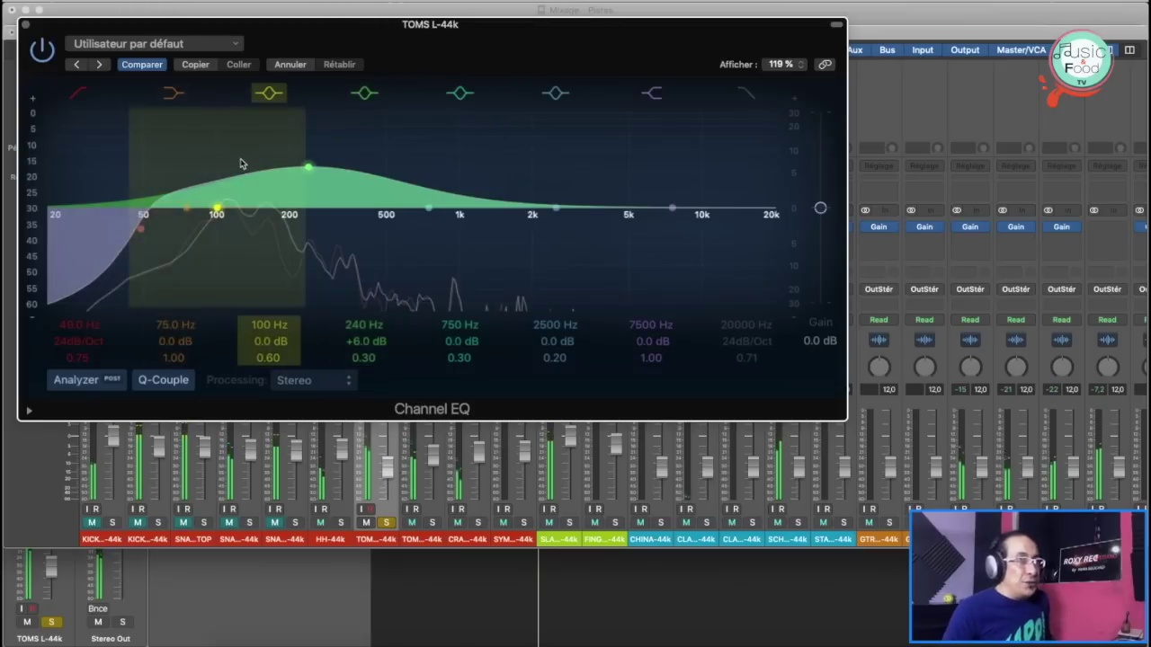
{"action": "mouse_move", "coordinate": [230, 151]}
{"action": "left_mouse_down"}
{"action": "mouse_move", "coordinate": [226, 139]}
{"action": "mouse_move", "coordinate": [240, 141]}
{"action": "left_mouse_up"}
{"action": "left_click_drag", "start_coordinate": [308, 168], "coordinate": [321, 174]}
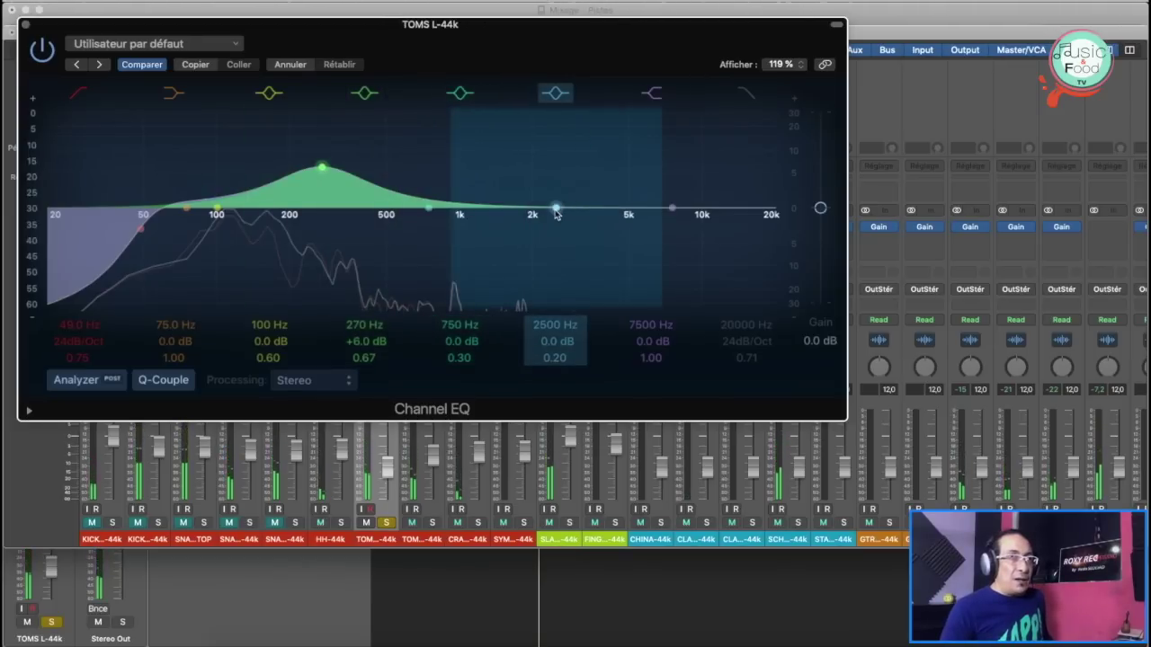
Step: Boost TOMS L's 2500 Hz band by 3 dB at 2600 Hz with a Q of 0.88, and enable a high cut at 13600 Hz
{"action": "left_click", "coordinate": [556, 207]}
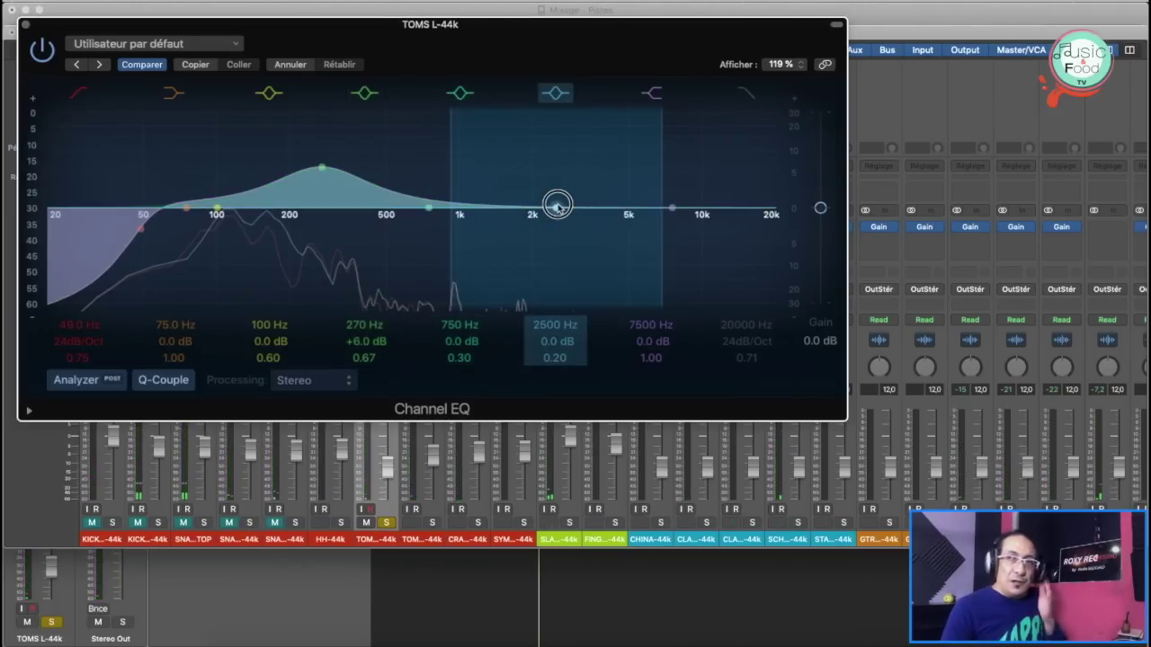
{"action": "mouse_move", "coordinate": [557, 207]}
{"action": "left_mouse_down"}
{"action": "mouse_move", "coordinate": [560, 180]}
{"action": "mouse_move", "coordinate": [561, 192]}
{"action": "left_mouse_up"}
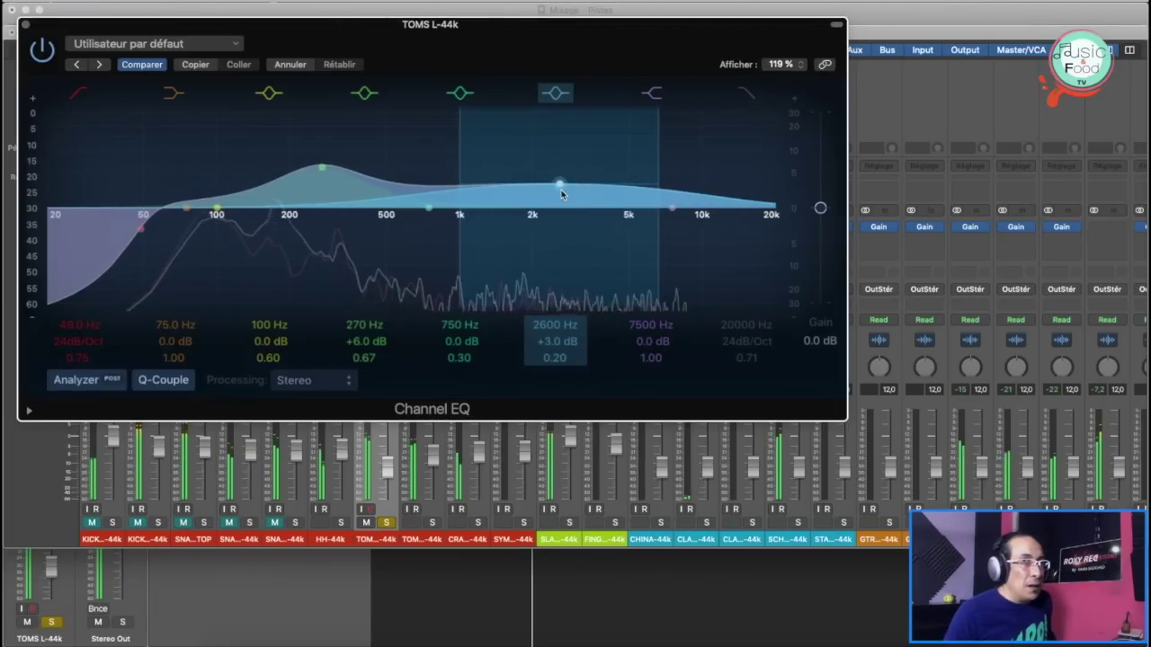
{"action": "left_click", "coordinate": [746, 93]}
{"action": "left_click_drag", "start_coordinate": [773, 227], "coordinate": [734, 232]}
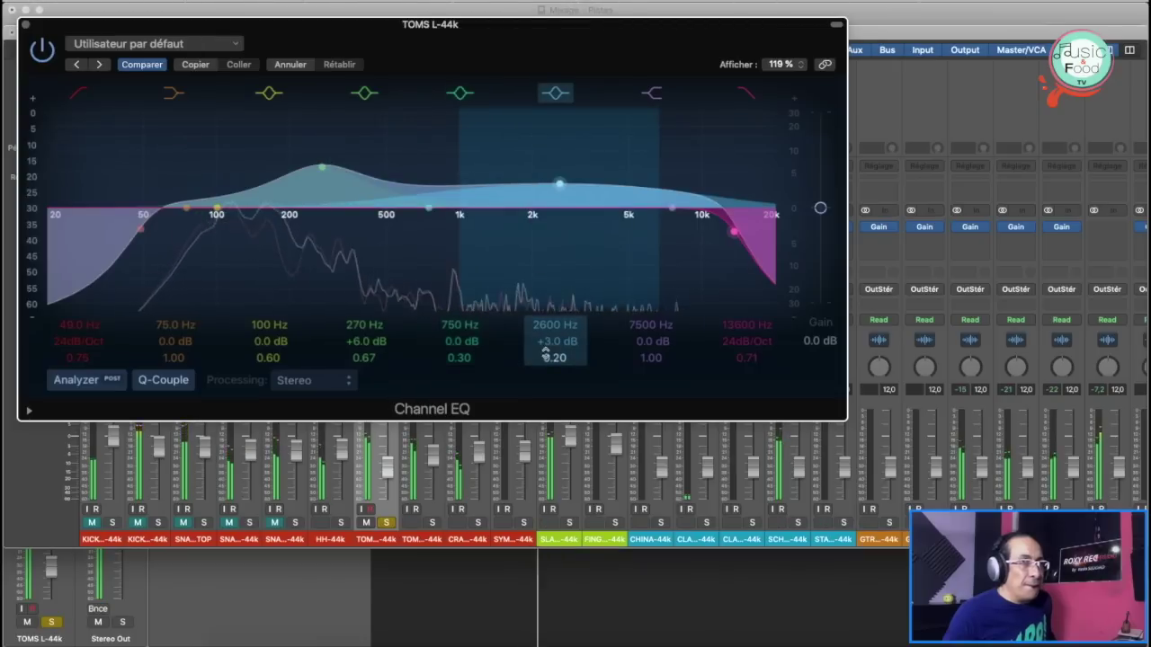
{"action": "left_click_drag", "start_coordinate": [544, 355], "coordinate": [544, 321]}
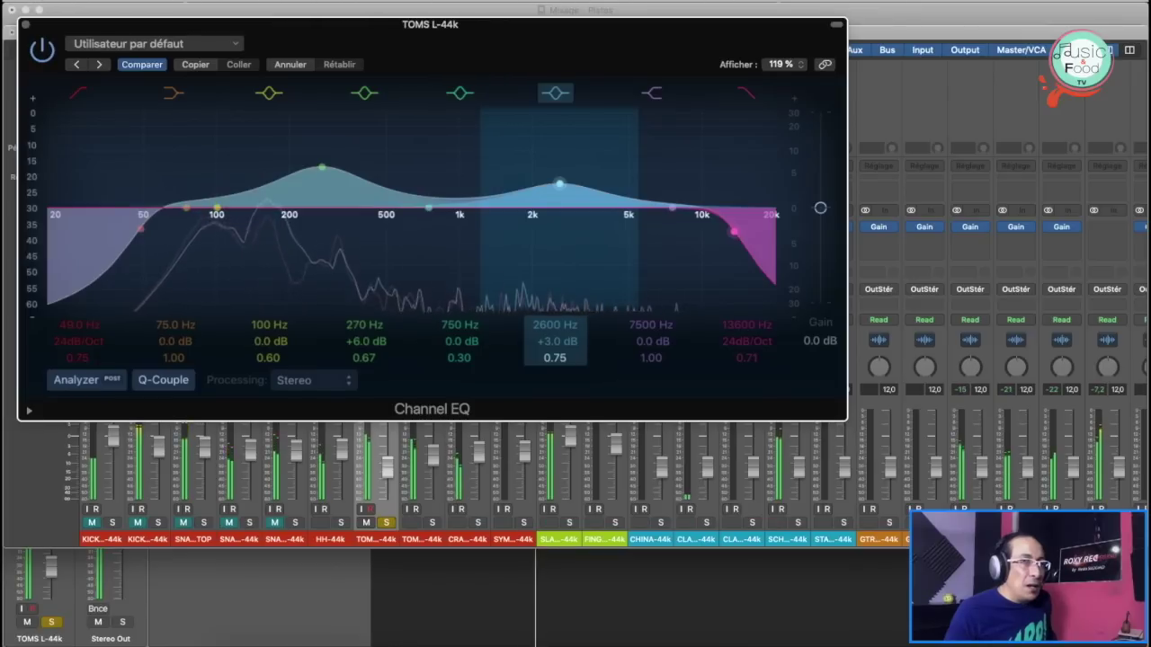
{"action": "left_click_drag", "start_coordinate": [545, 321], "coordinate": [544, 318]}
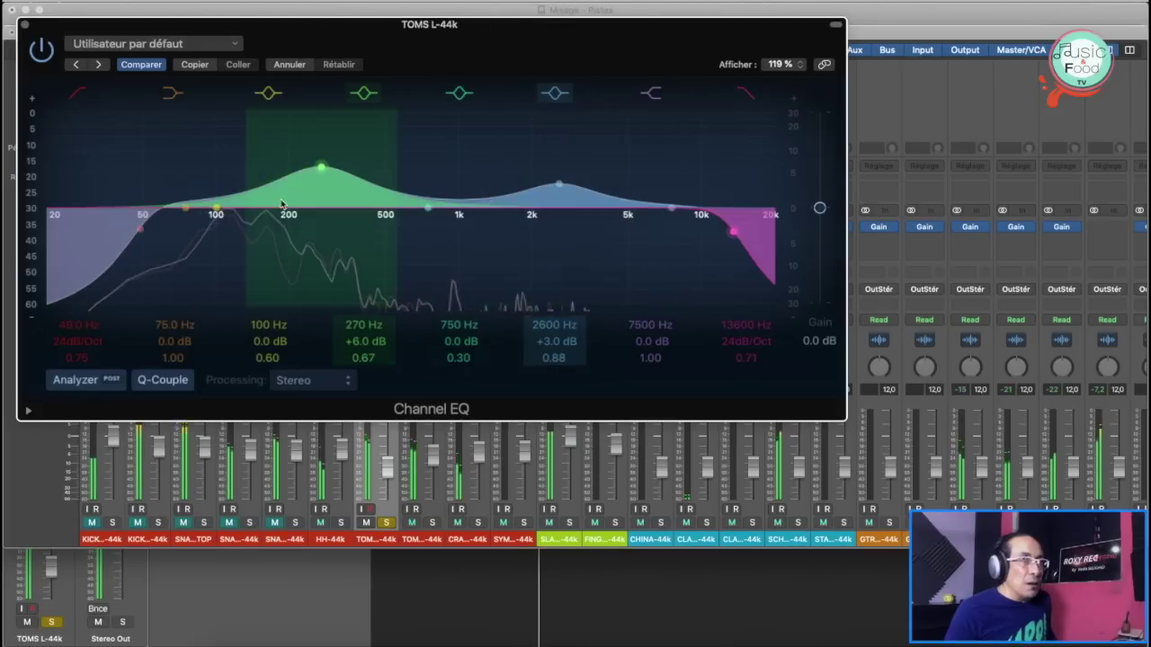
Step: Move TOMS L's 270 Hz boost to 184 Hz at +6 dB and turn the 2600 Hz boost into a 4.5 dB cut at 650 Hz
{"action": "left_click_drag", "start_coordinate": [320, 166], "coordinate": [288, 173]}
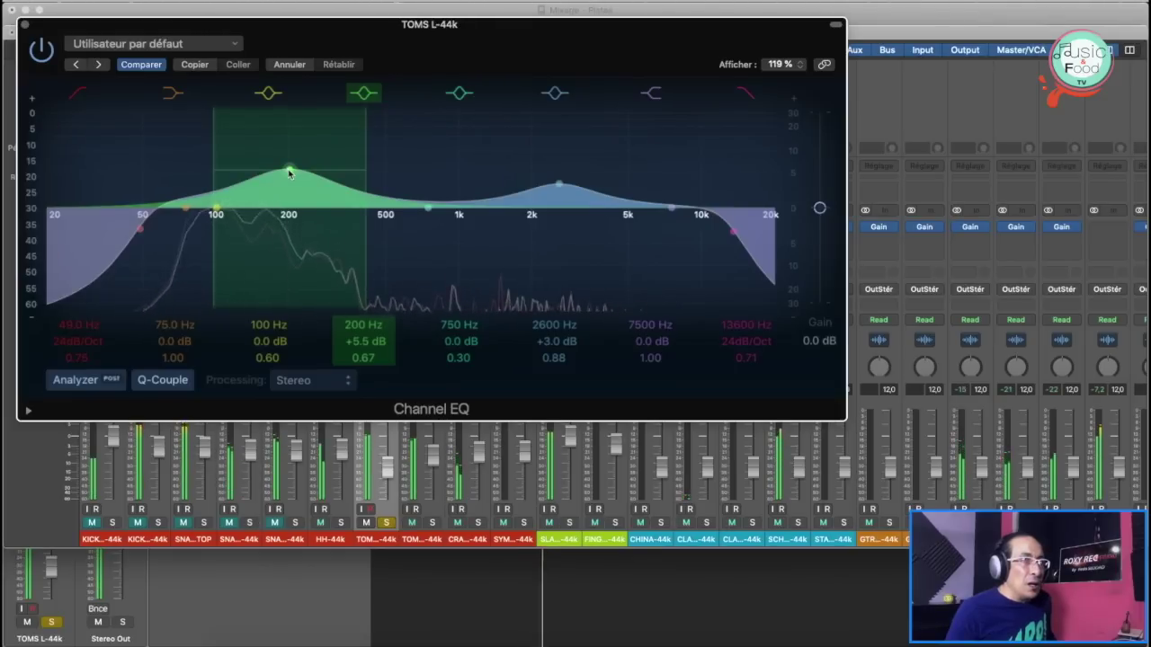
{"action": "left_click_drag", "start_coordinate": [288, 171], "coordinate": [279, 172]}
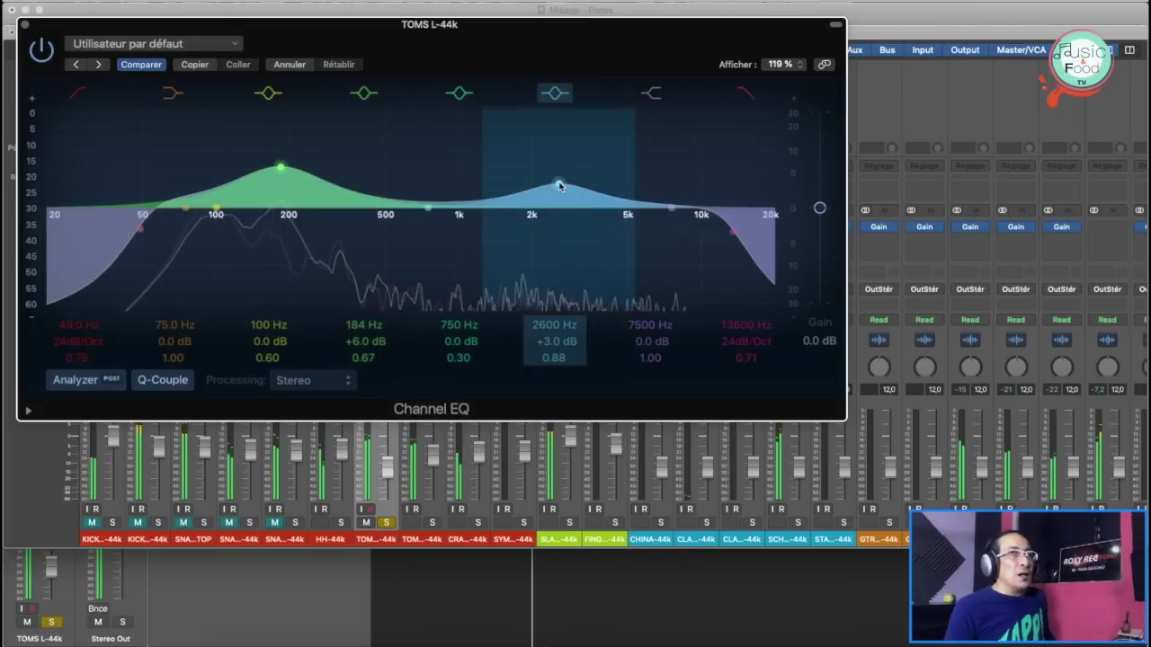
{"action": "left_click_drag", "start_coordinate": [558, 185], "coordinate": [474, 154]}
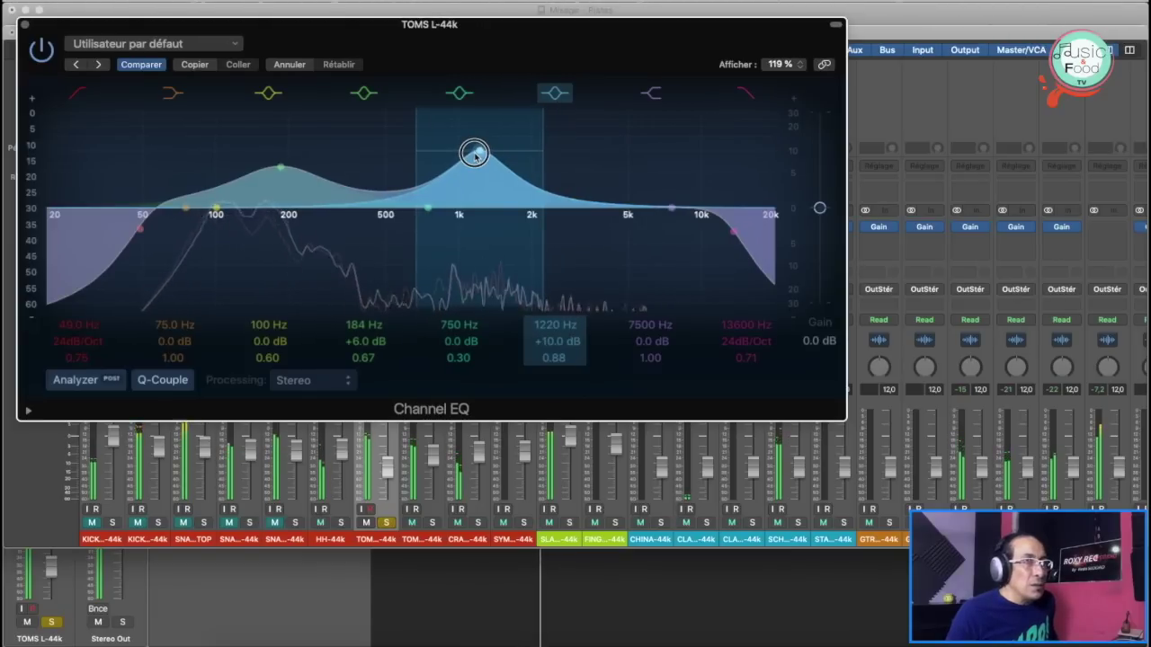
{"action": "left_click_drag", "start_coordinate": [475, 153], "coordinate": [400, 134]}
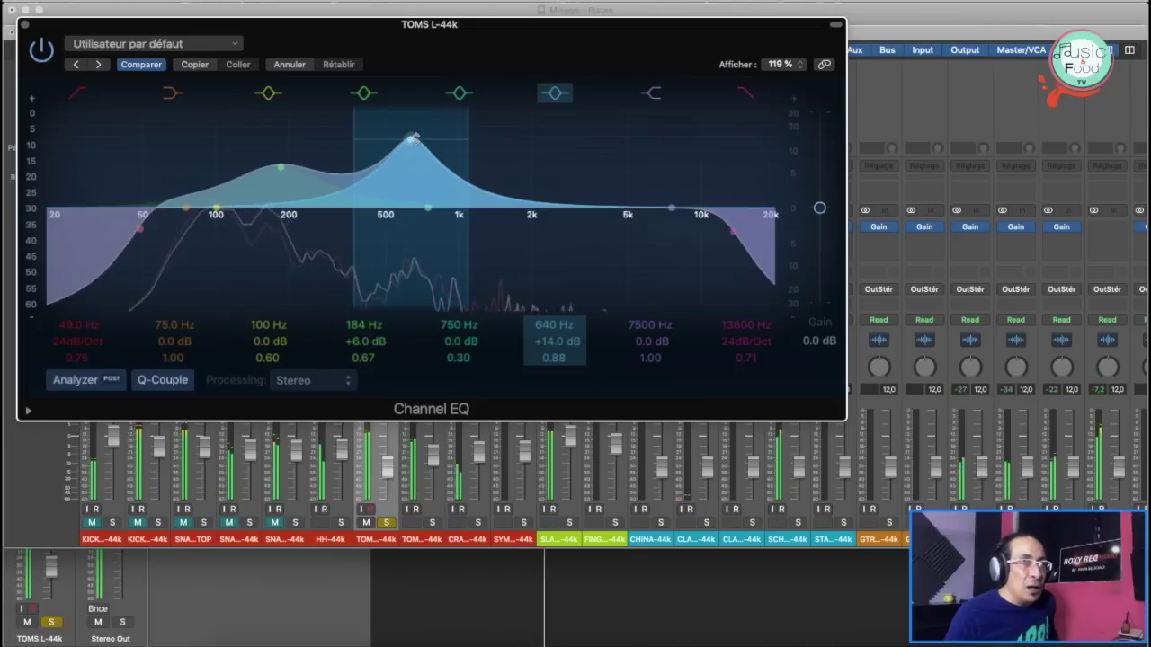
{"action": "left_click_drag", "start_coordinate": [410, 141], "coordinate": [411, 241]}
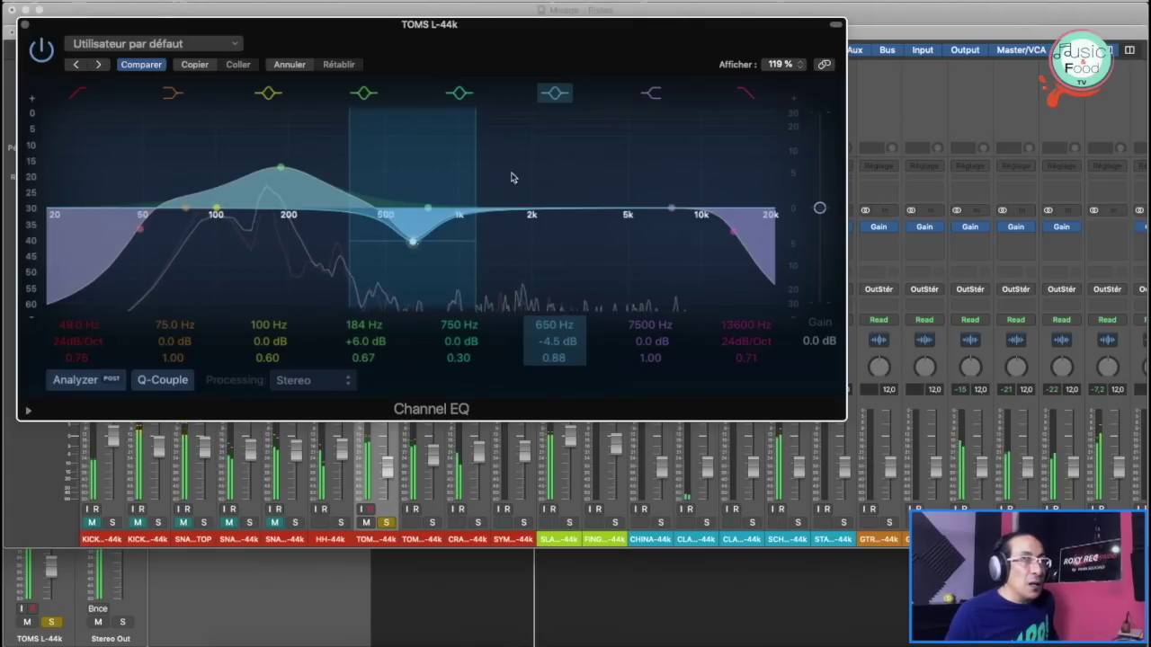
Step: Disable TOMS L's high cut and boost the high shelf by 5 dB at 7700 Hz
{"action": "left_click", "coordinate": [745, 94]}
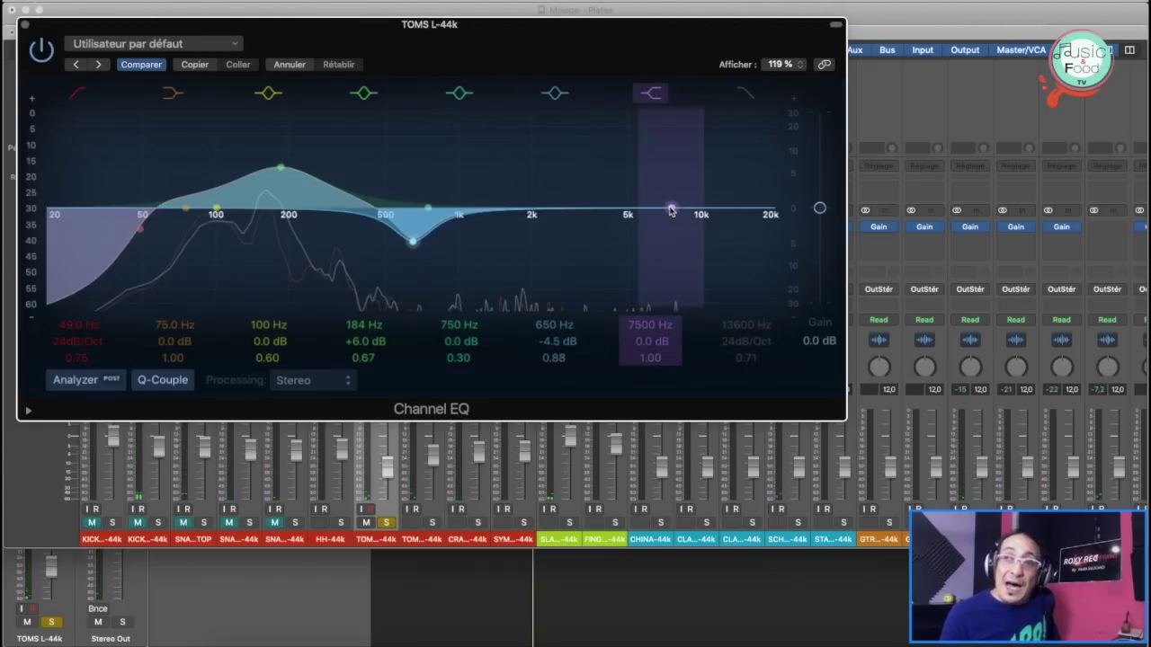
{"action": "left_click_drag", "start_coordinate": [671, 210], "coordinate": [669, 196]}
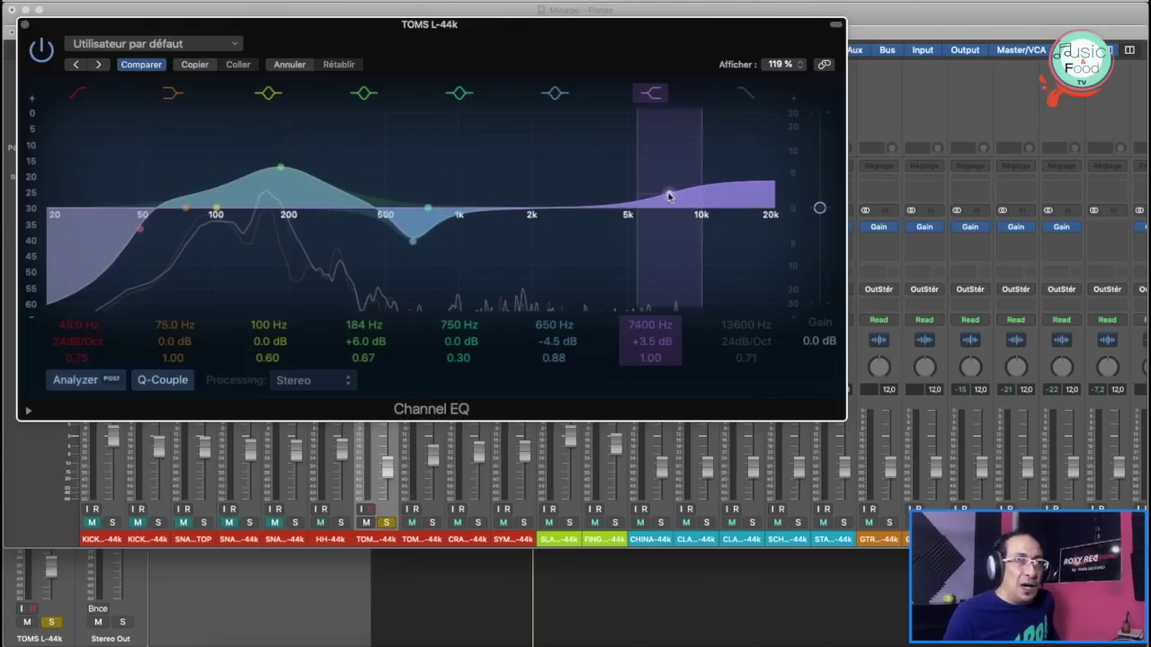
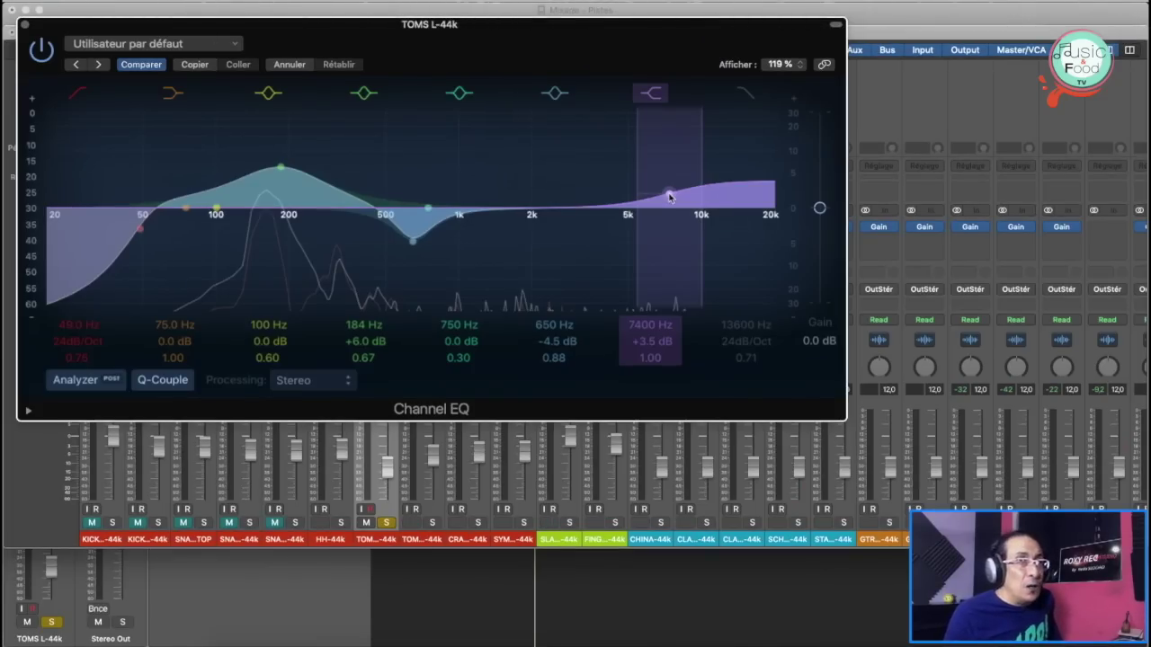
{"action": "mouse_move", "coordinate": [669, 198]}
{"action": "left_mouse_down"}
{"action": "mouse_move", "coordinate": [663, 141]}
{"action": "mouse_move", "coordinate": [673, 188]}
{"action": "left_mouse_up"}
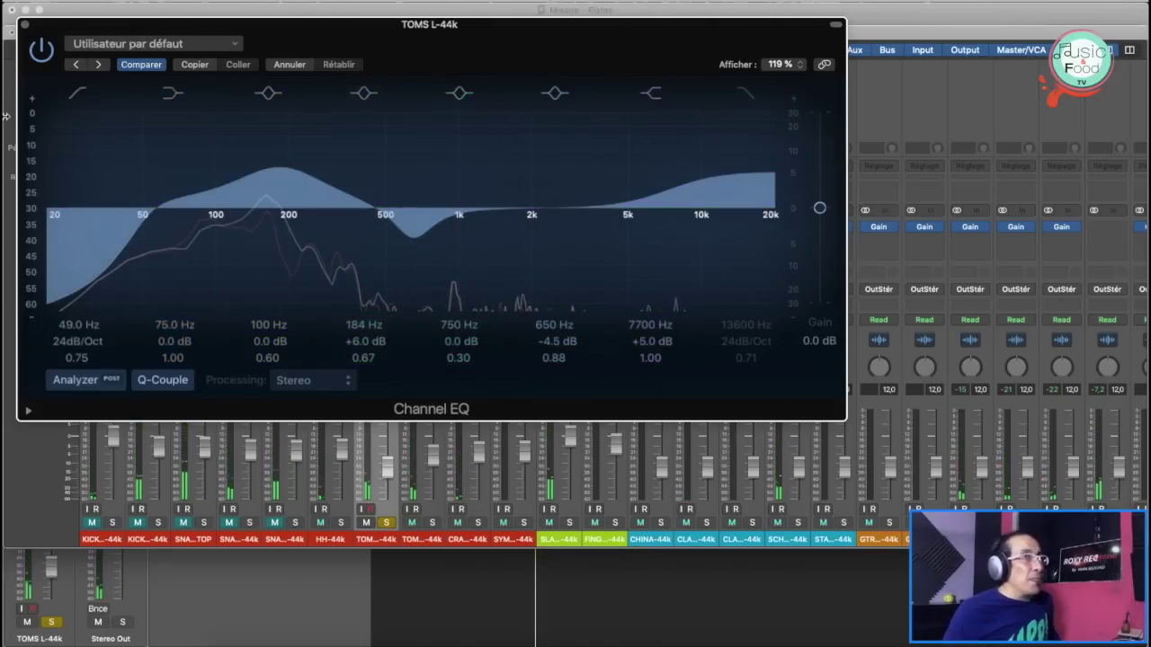
Step: Bypass and re-enable TOMS L's Channel EQ to compare the sound, and close the EQ window
{"action": "left_click", "coordinate": [42, 51]}
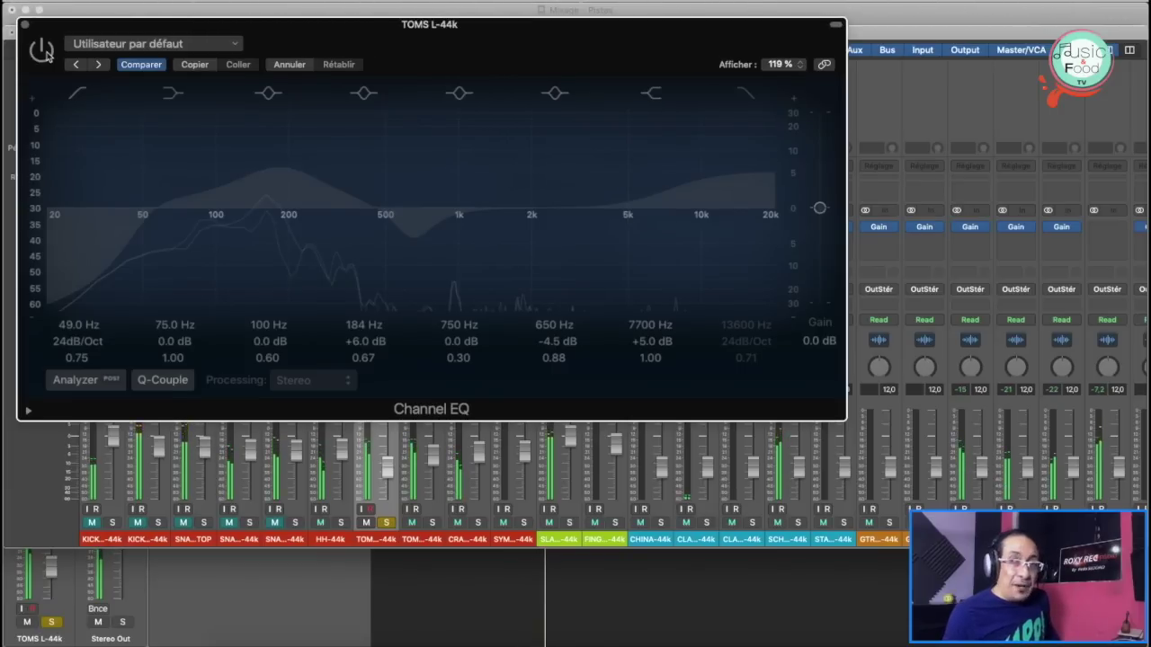
{"action": "left_click", "coordinate": [43, 51]}
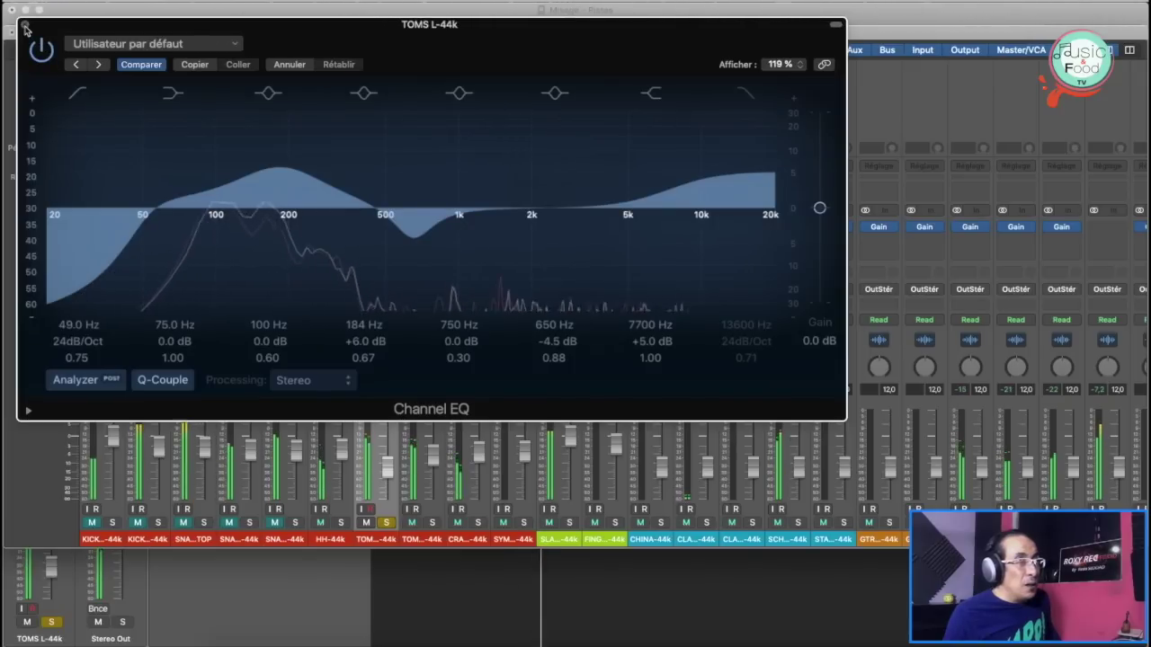
{"action": "left_click", "coordinate": [24, 25]}
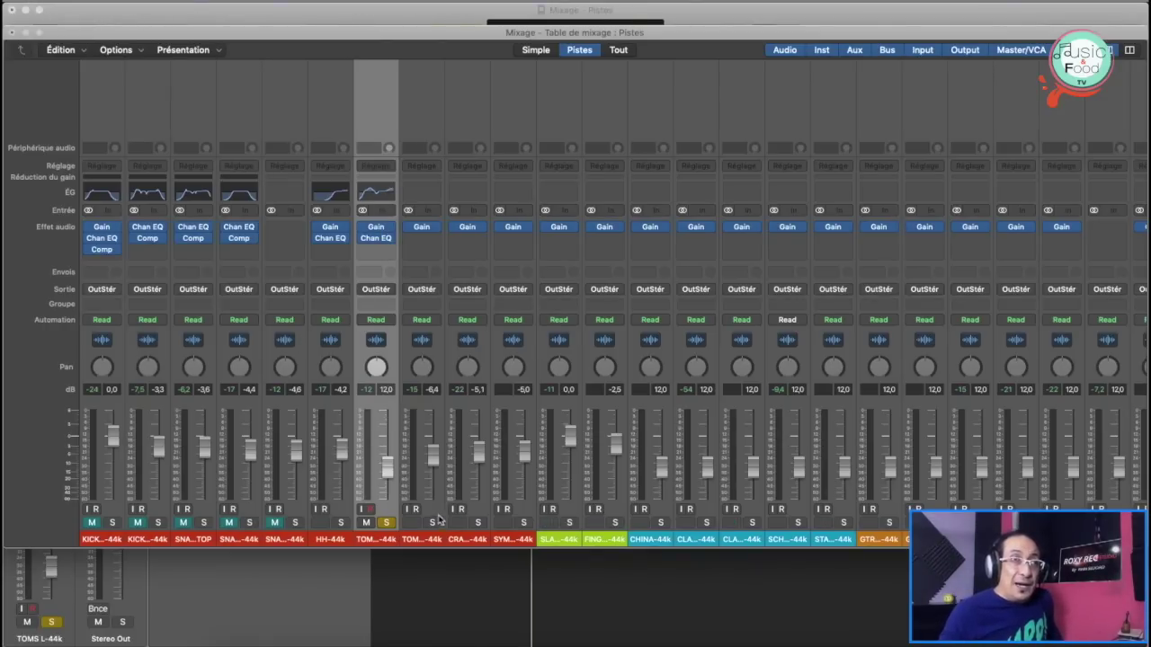
Step: Select the TOMS R track, mute TOMS L, solo TOMS R and play the looped section
{"action": "left_click", "coordinate": [424, 543]}
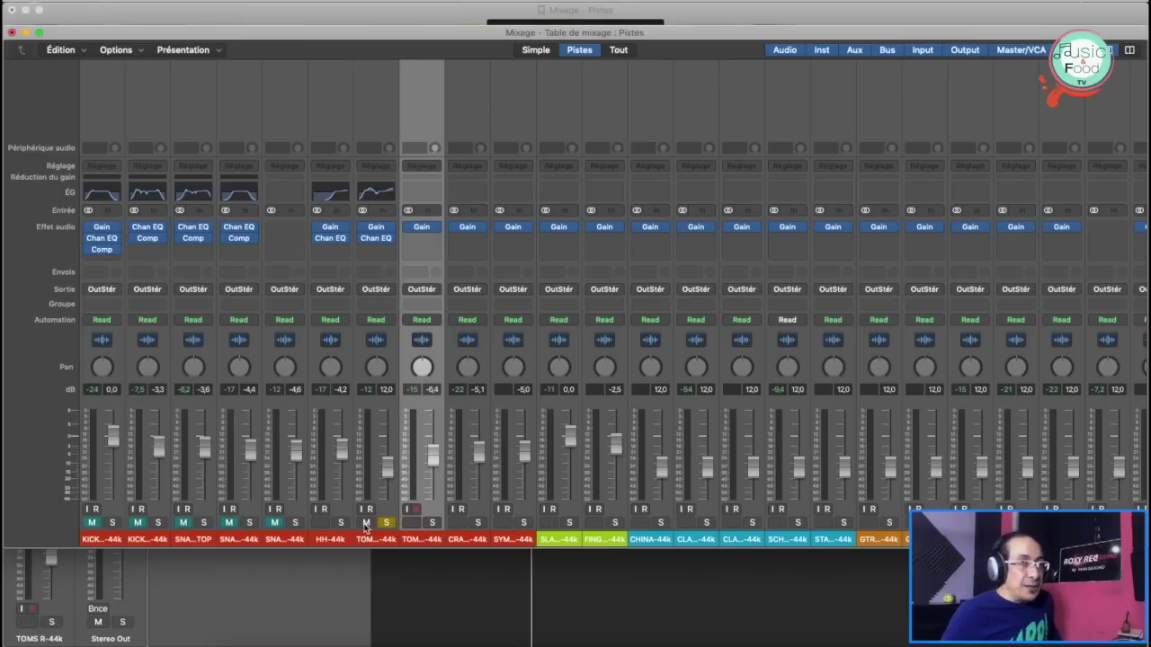
{"action": "left_click", "coordinate": [432, 523]}
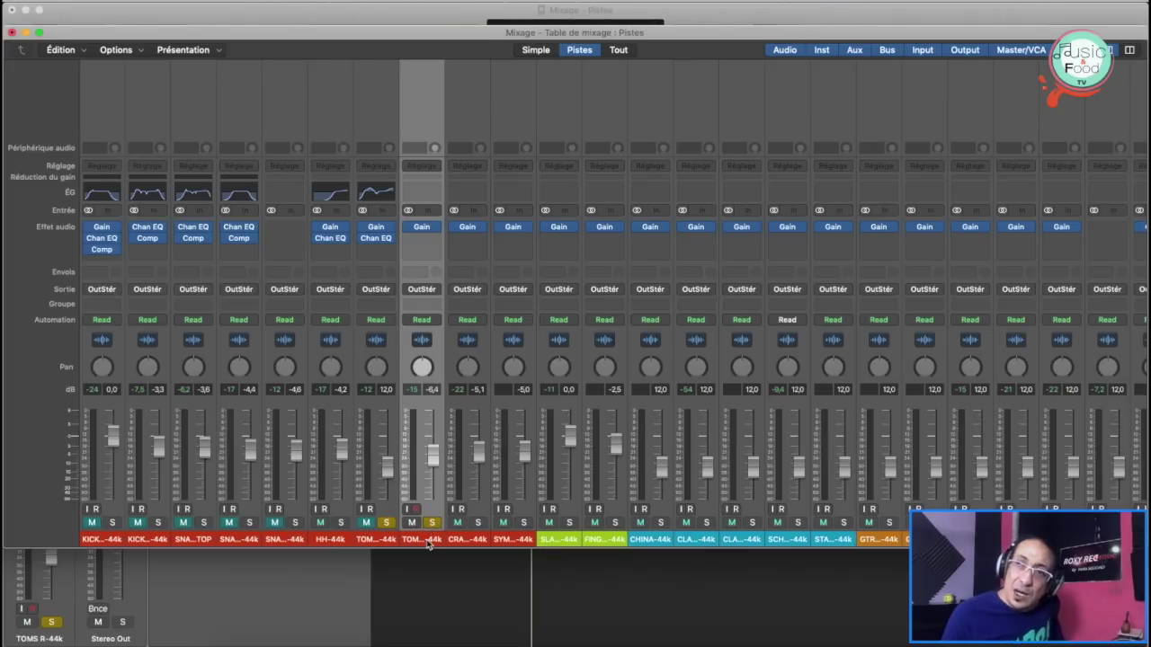
{"action": "key", "text": "space"}
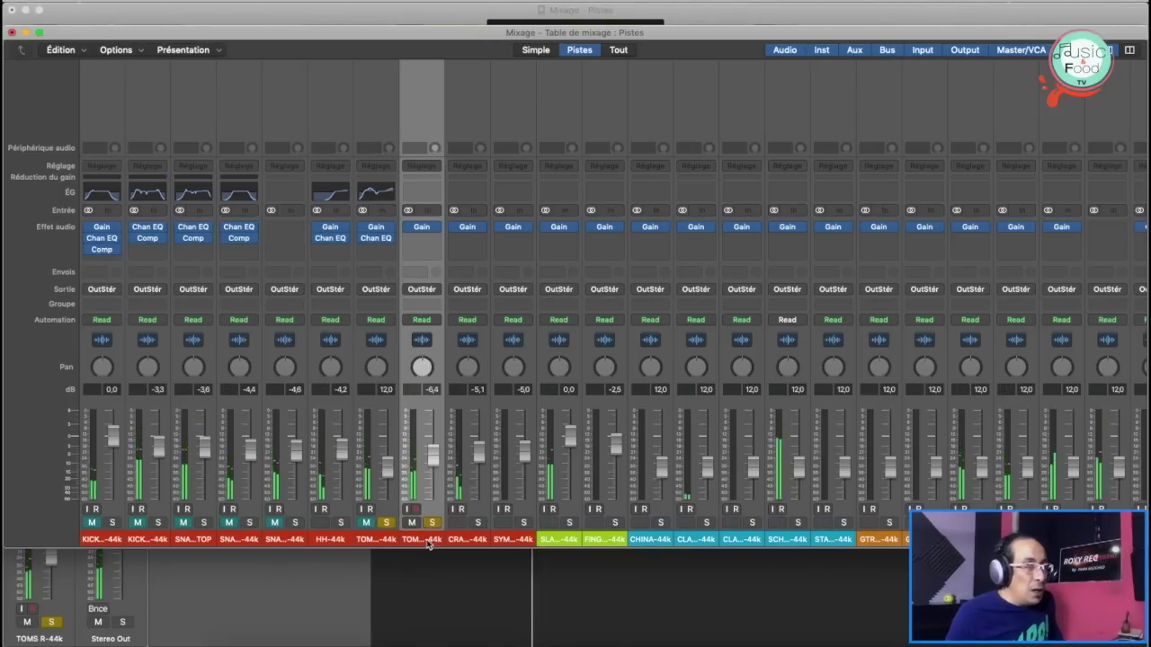
Step: Copy TOMS L's Channel EQ to the TOMS R track, play the loop and open the copied EQ
{"action": "mouse_move", "coordinate": [411, 231]}
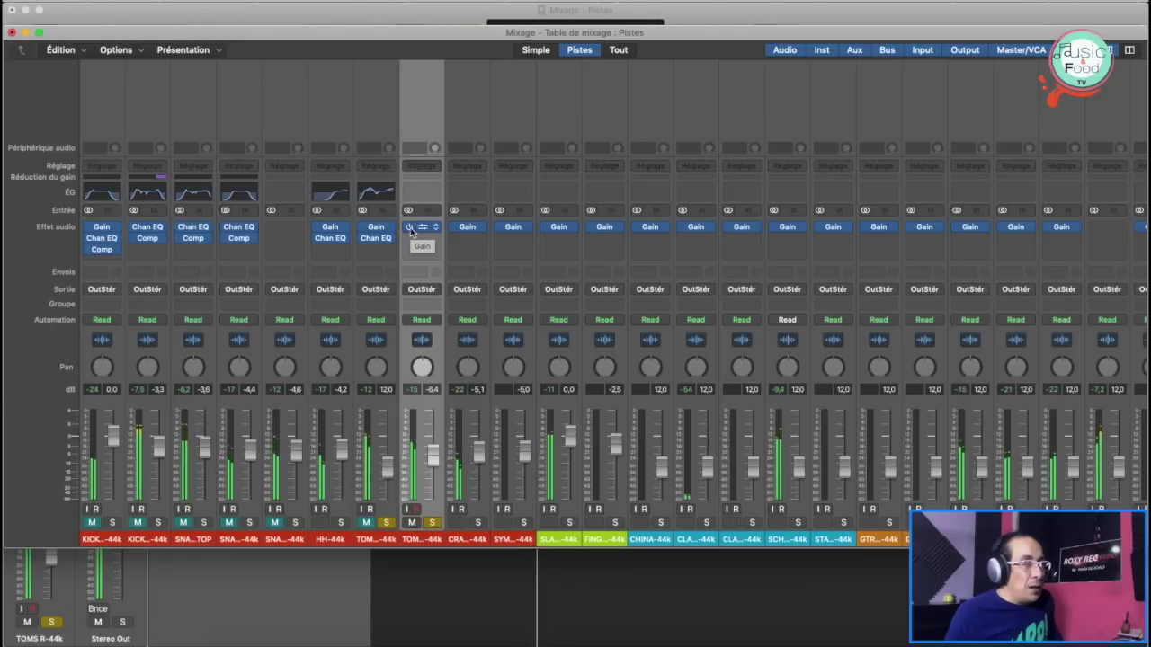
{"action": "mouse_move", "coordinate": [378, 239]}
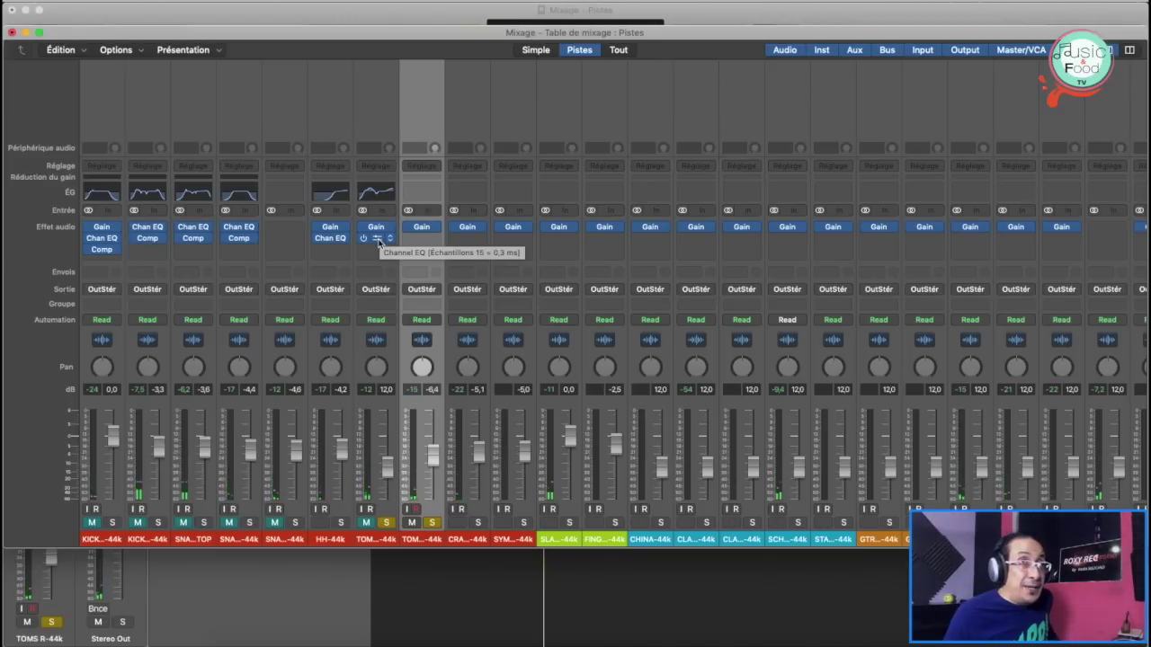
{"action": "left_click_drag", "start_coordinate": [378, 239], "coordinate": [429, 243]}
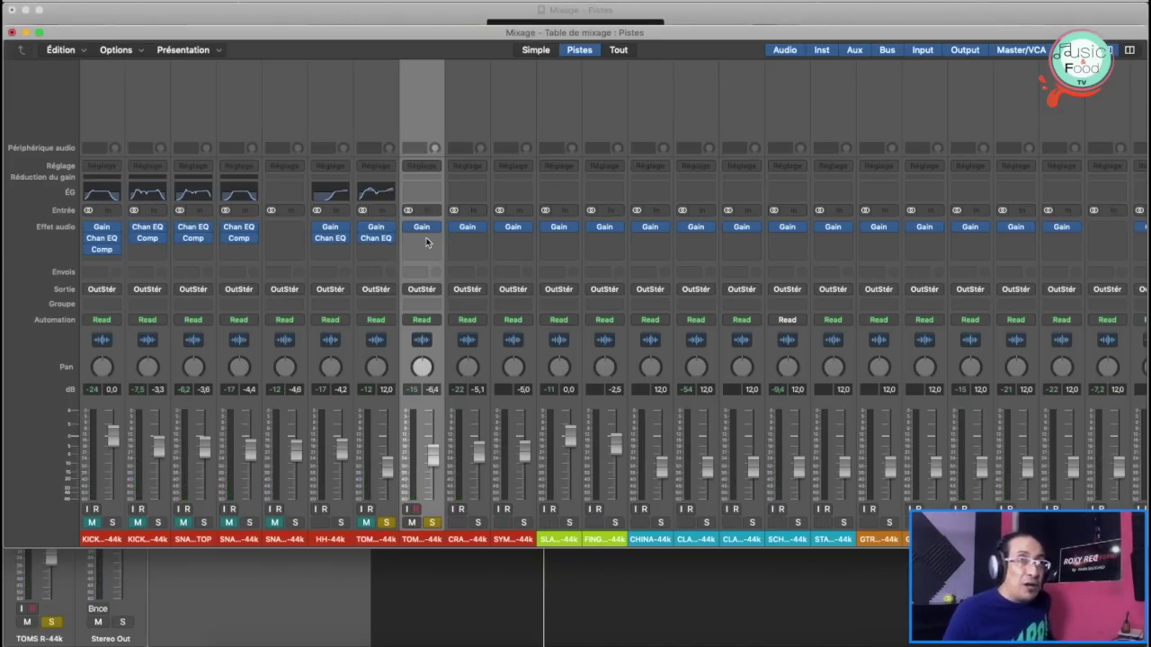
{"action": "key", "text": "space"}
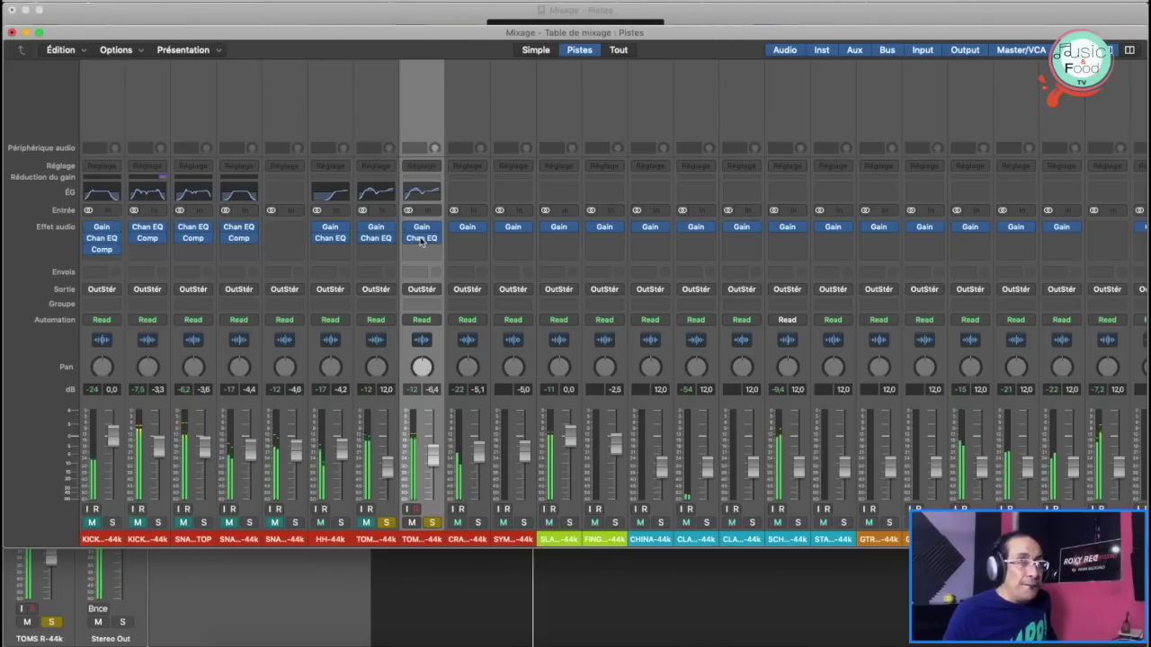
{"action": "left_click", "coordinate": [421, 238]}
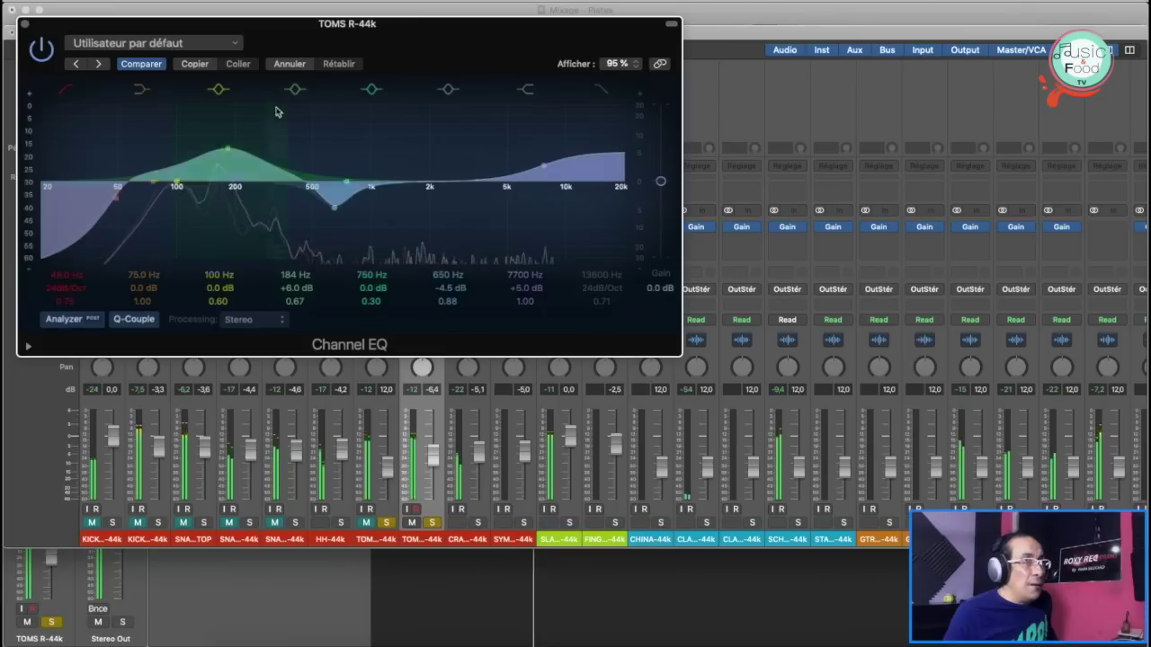
Step: In TOMS R's EQ, set +2 dB at 186 Hz with Q 2.00, -3 dB at 485 Hz, and high shelf +2 dB at 7900 Hz
{"action": "left_click_drag", "start_coordinate": [229, 150], "coordinate": [230, 166]}
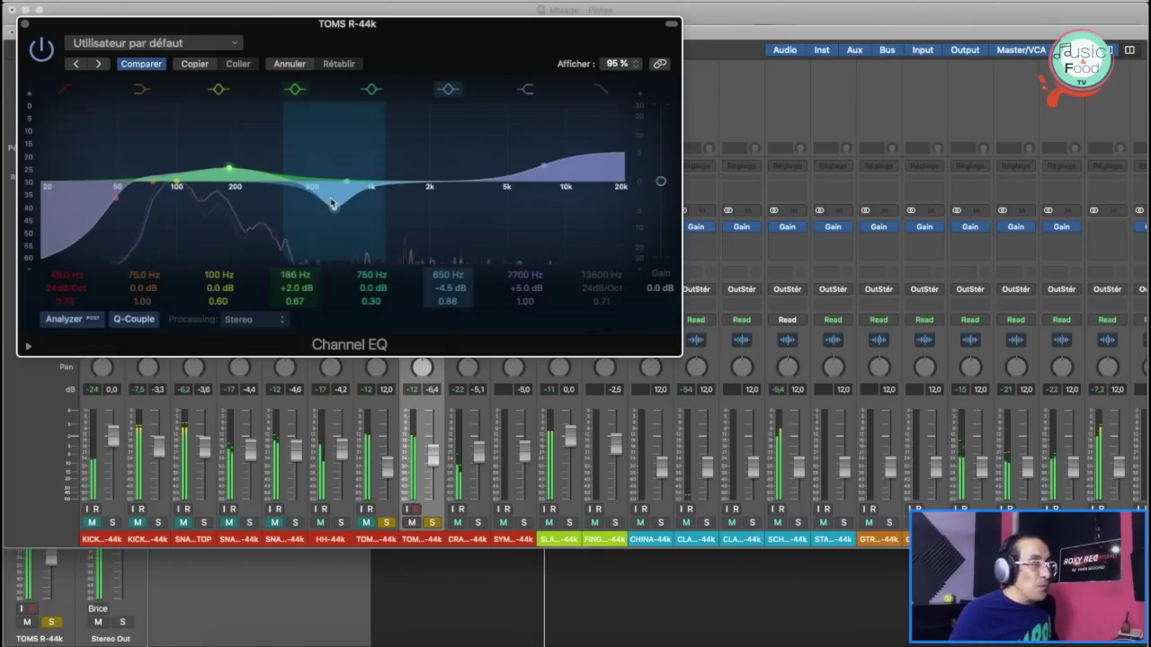
{"action": "left_click_drag", "start_coordinate": [542, 166], "coordinate": [543, 176]}
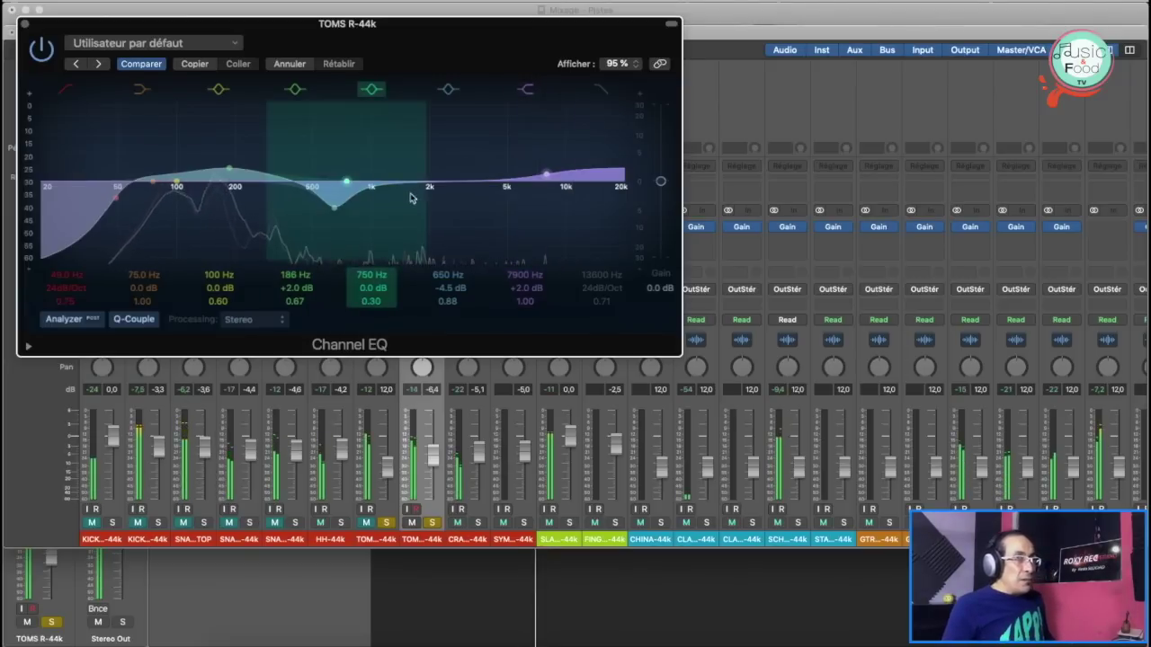
{"action": "left_click_drag", "start_coordinate": [336, 211], "coordinate": [307, 203]}
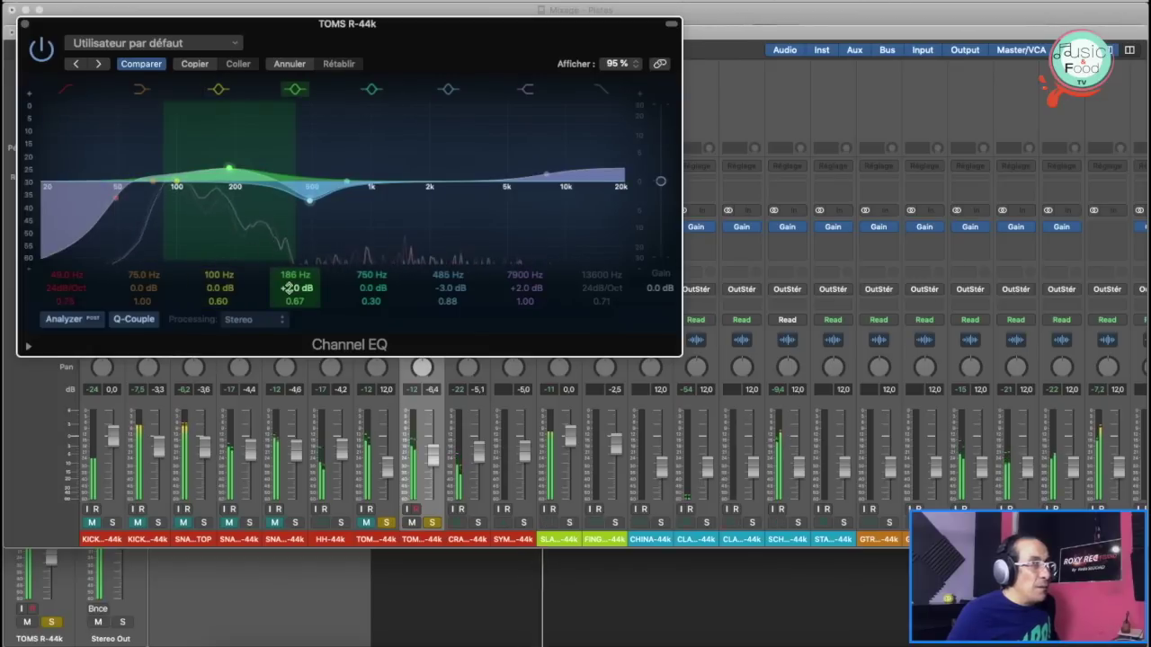
{"action": "left_click_drag", "start_coordinate": [292, 295], "coordinate": [292, 294]}
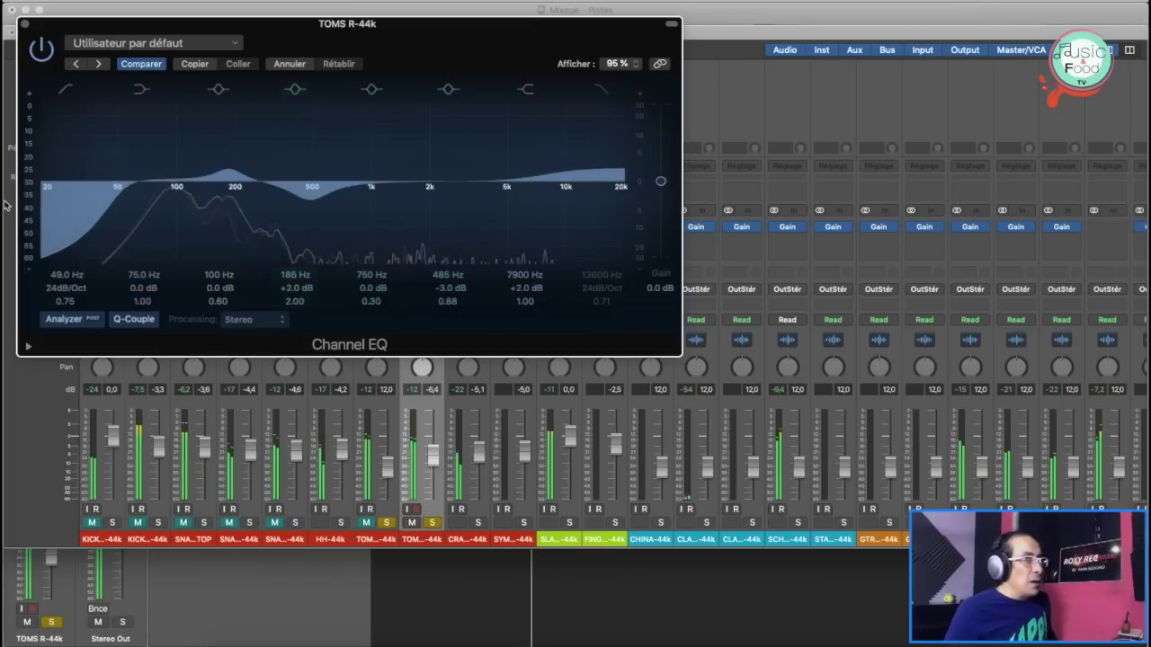
Step: Set TOMS R's low cut to 52 Hz and close the EQ window
{"action": "left_click_drag", "start_coordinate": [117, 205], "coordinate": [123, 200]}
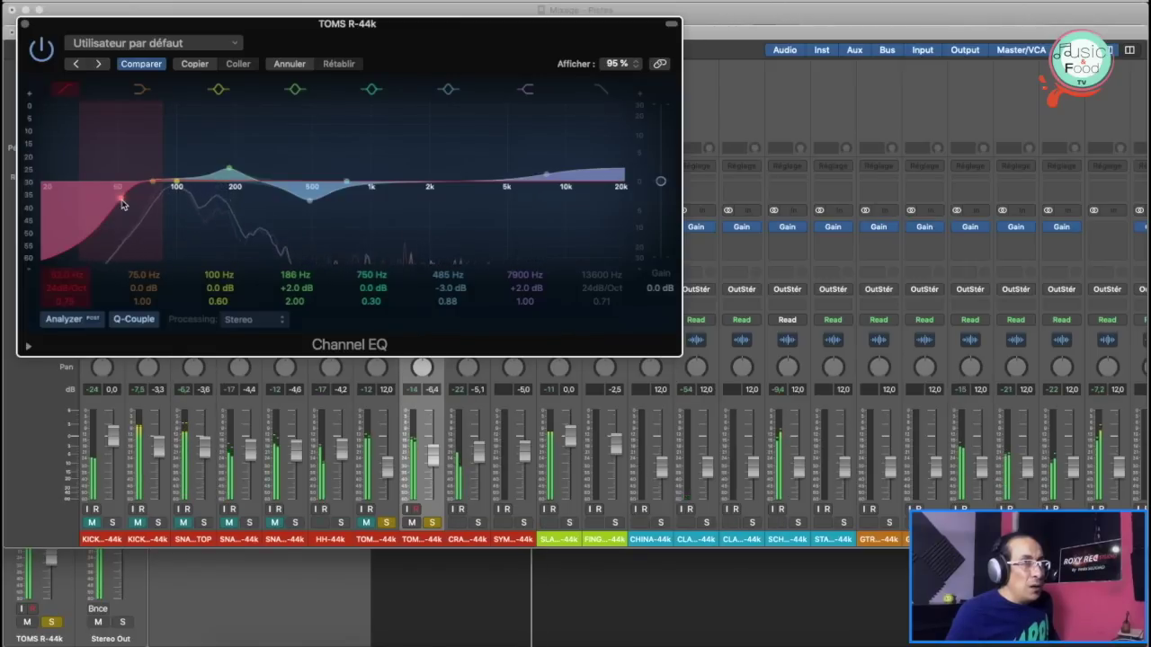
{"action": "left_click", "coordinate": [65, 88]}
{"action": "left_click", "coordinate": [25, 25]}
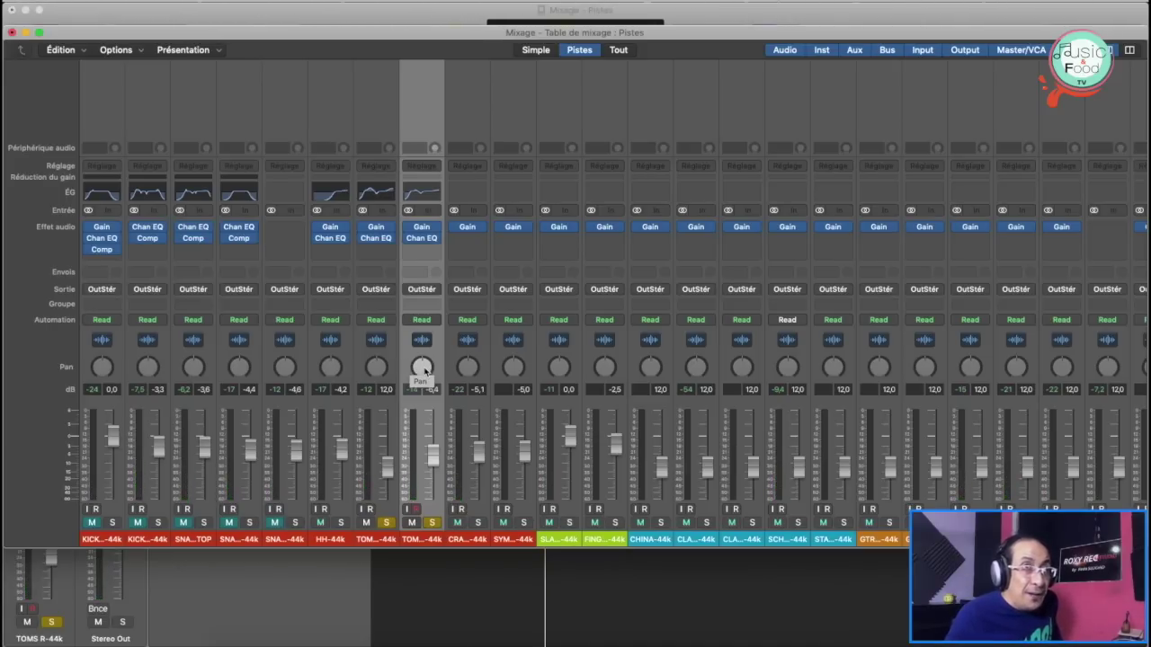
Step: Pan TOMS R to +63 and TOMS L to -64 while auditioning the loop
{"action": "left_click_drag", "start_coordinate": [424, 366], "coordinate": [418, 332]}
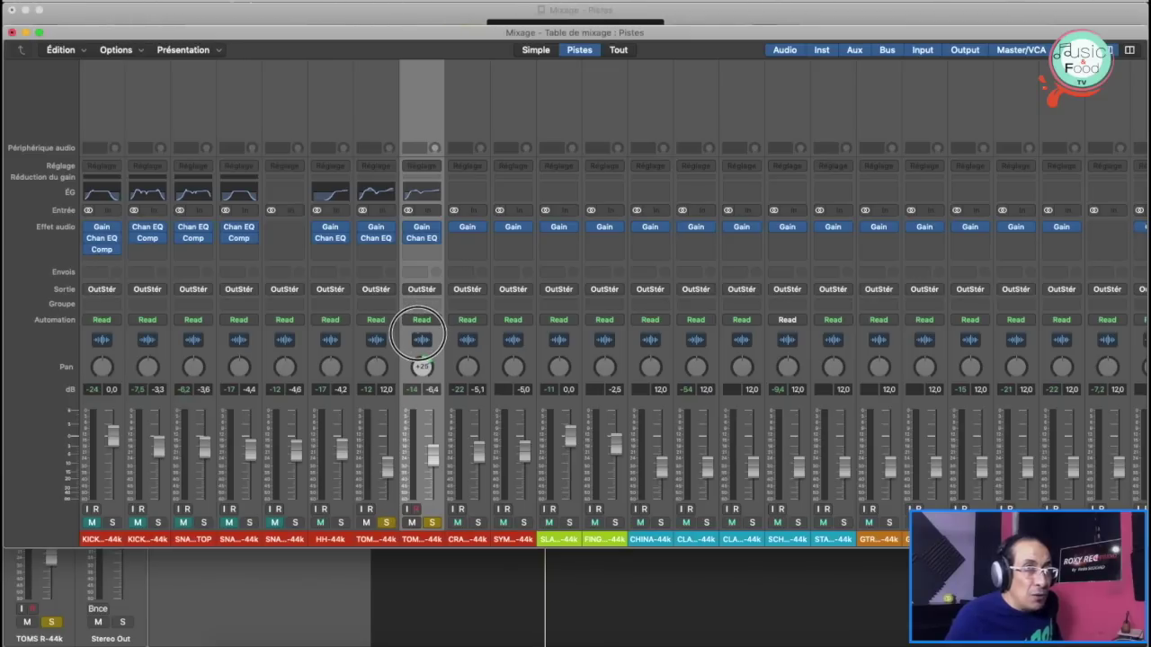
{"action": "left_click_drag", "start_coordinate": [422, 331], "coordinate": [421, 329]}
{"action": "left_click_drag", "start_coordinate": [377, 371], "coordinate": [375, 409]}
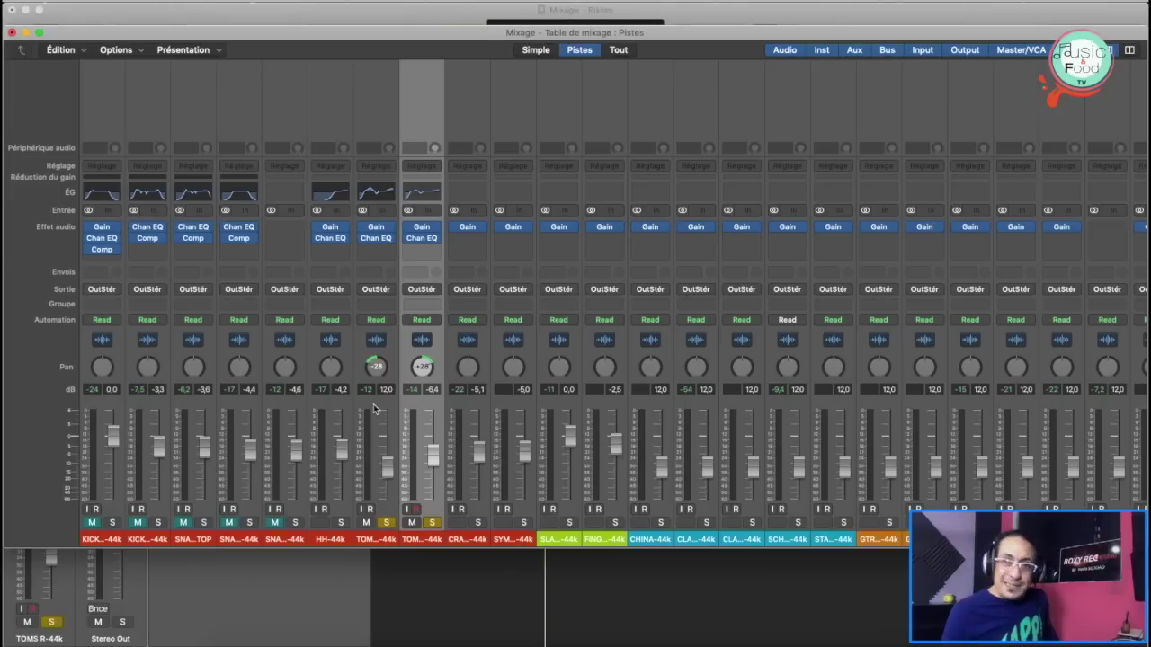
{"action": "key", "text": "space"}
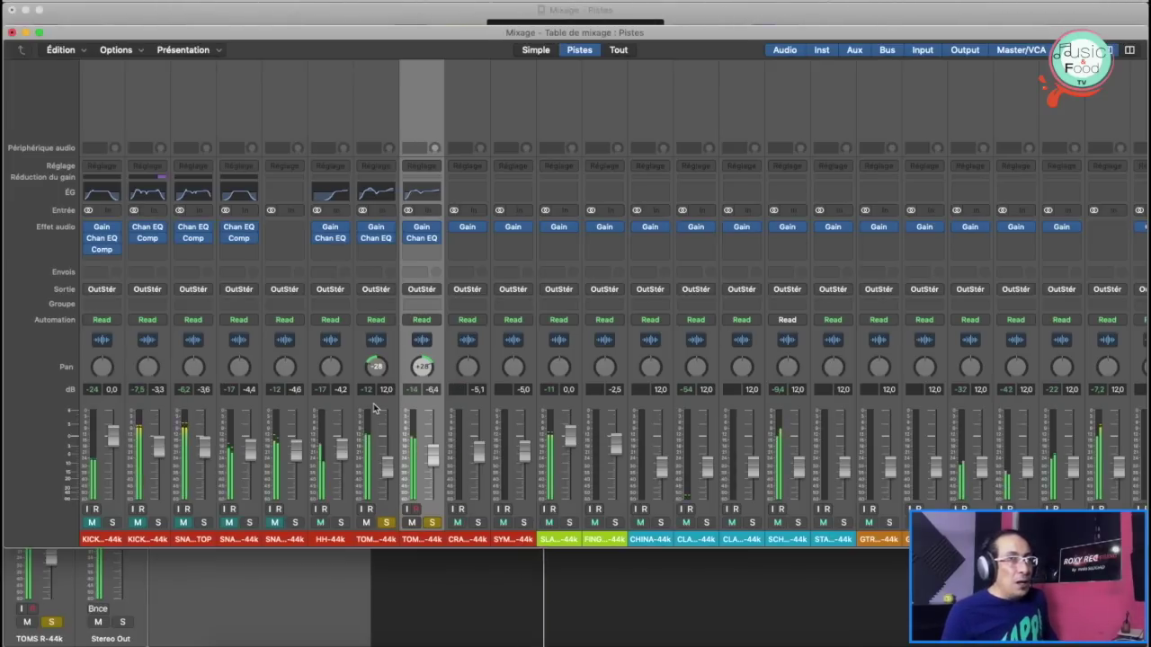
{"action": "left_click", "coordinate": [365, 521]}
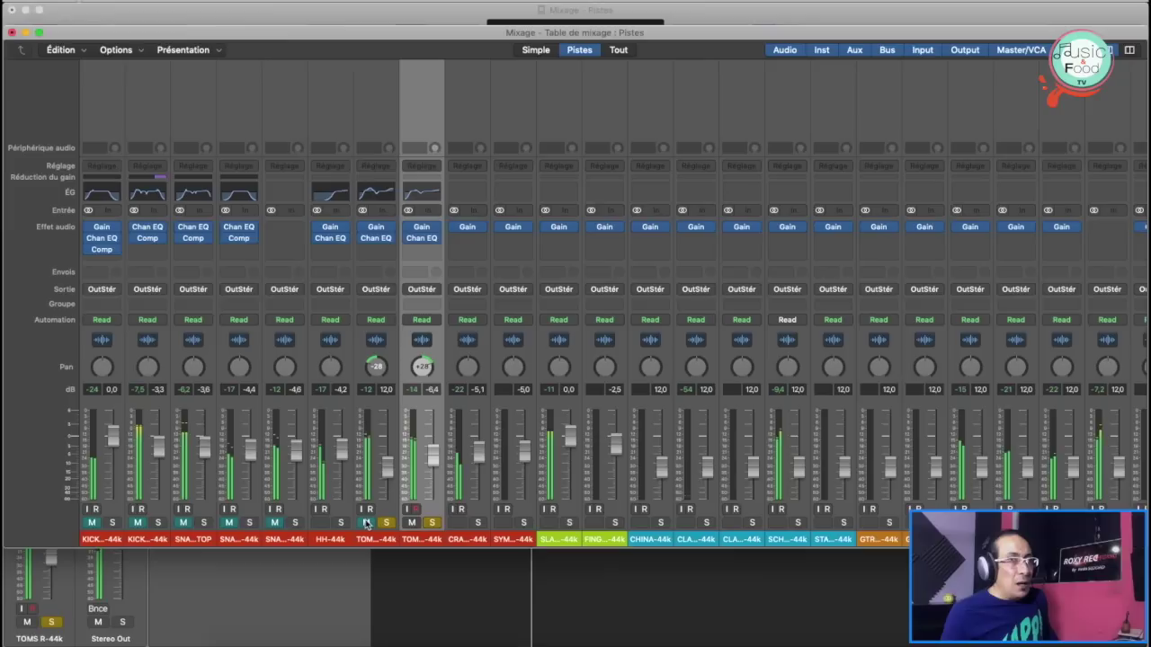
{"action": "left_click_drag", "start_coordinate": [422, 367], "coordinate": [416, 320]}
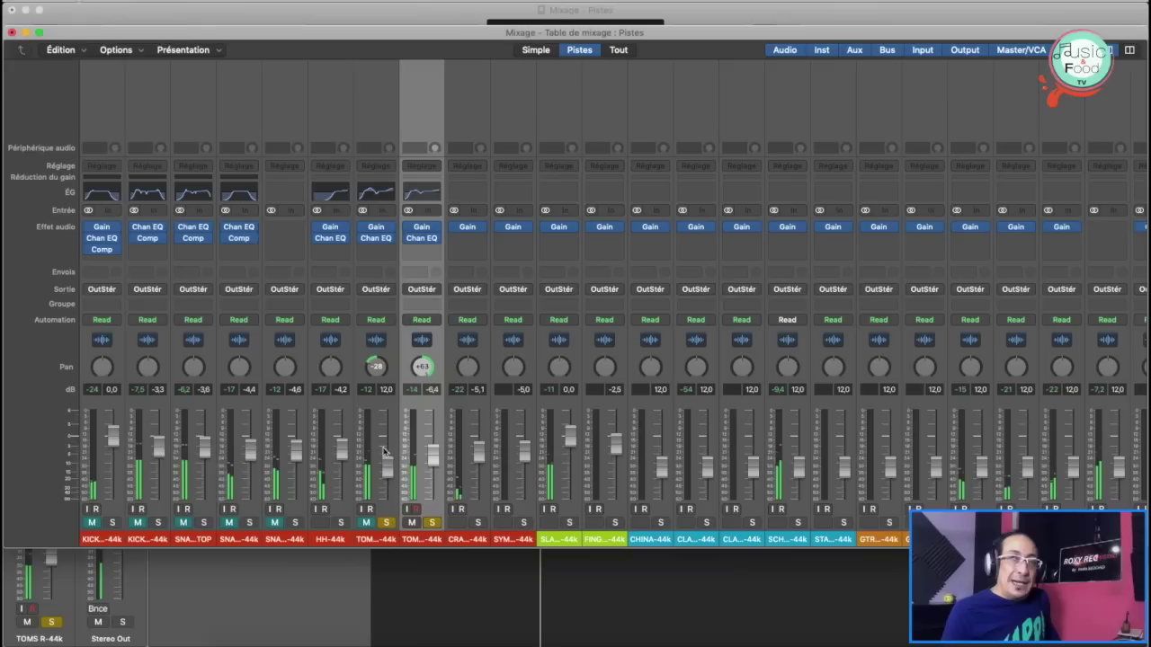
{"action": "left_click_drag", "start_coordinate": [381, 381], "coordinate": [347, 462]}
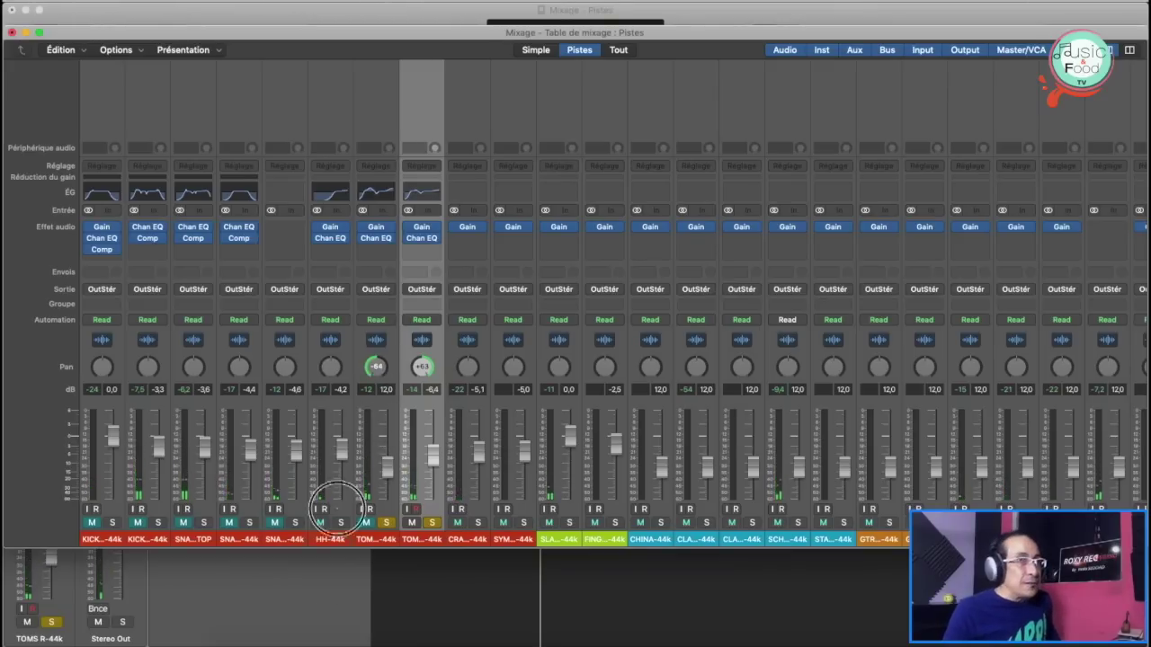
Step: Unmute TOMS L, mute TOMS R, and set the TOMS L fader to -9.6 dB
{"action": "left_click", "coordinate": [368, 521]}
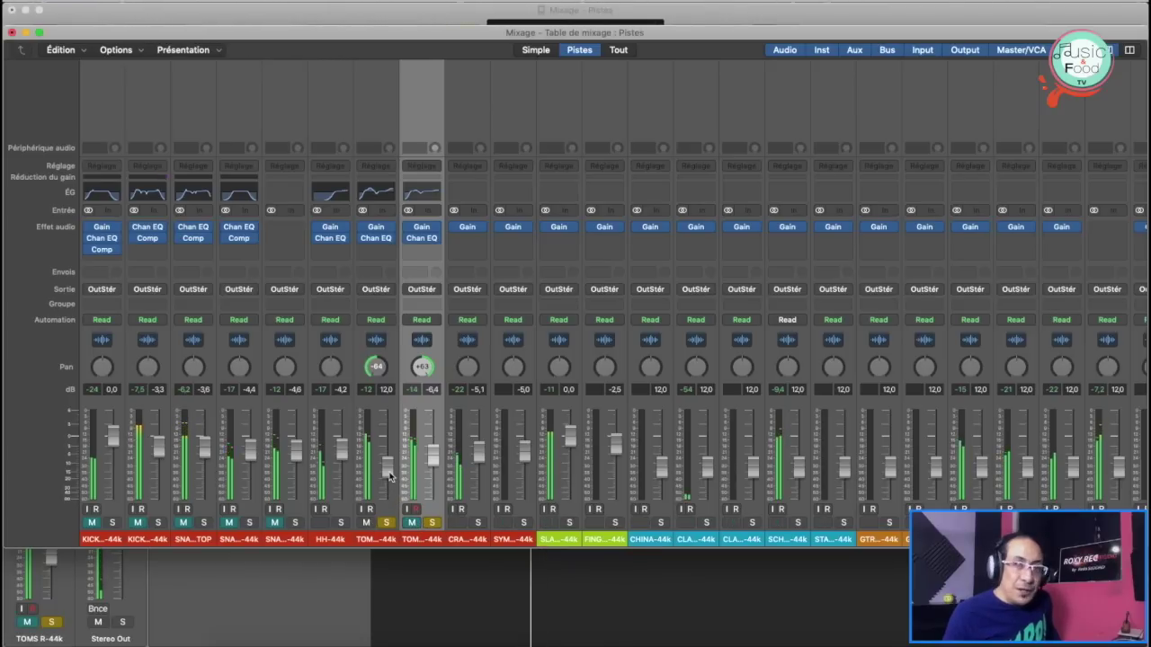
{"action": "left_click_drag", "start_coordinate": [389, 477], "coordinate": [389, 466]}
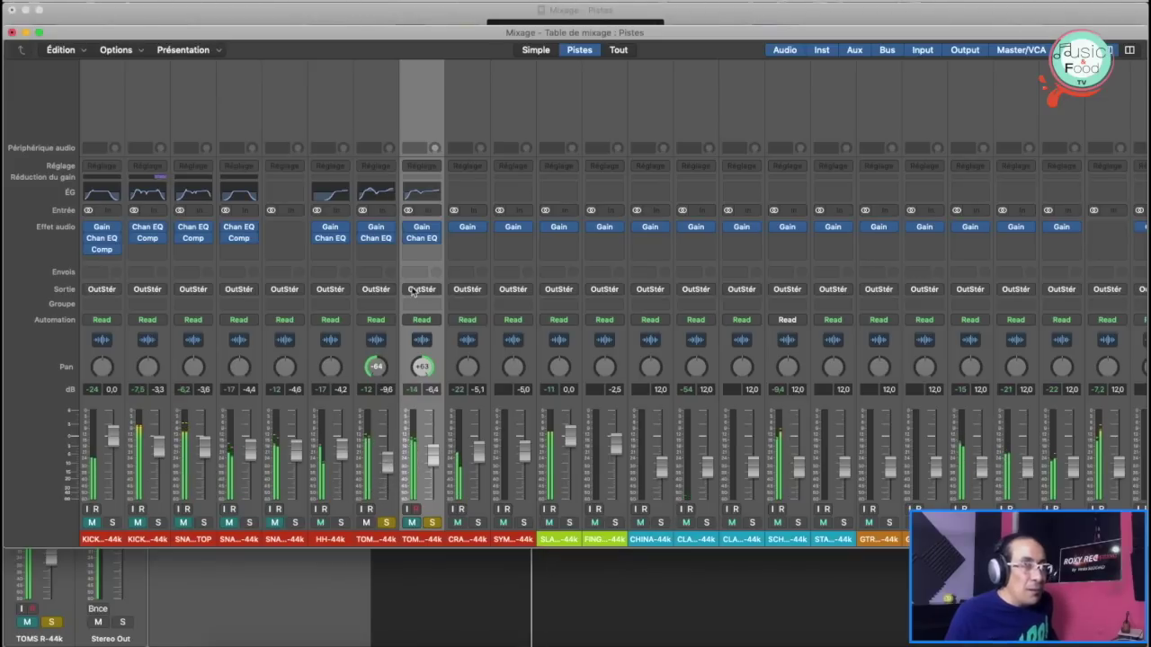
Step: In TOMS L's EQ, set low cut 63 Hz, +1 dB at 192 Hz, -2 dB at 670 Hz, high shelf +3.5 dB at 7200 Hz
{"action": "left_click", "coordinate": [380, 198]}
{"action": "left_click_drag", "start_coordinate": [381, 199], "coordinate": [284, 191]}
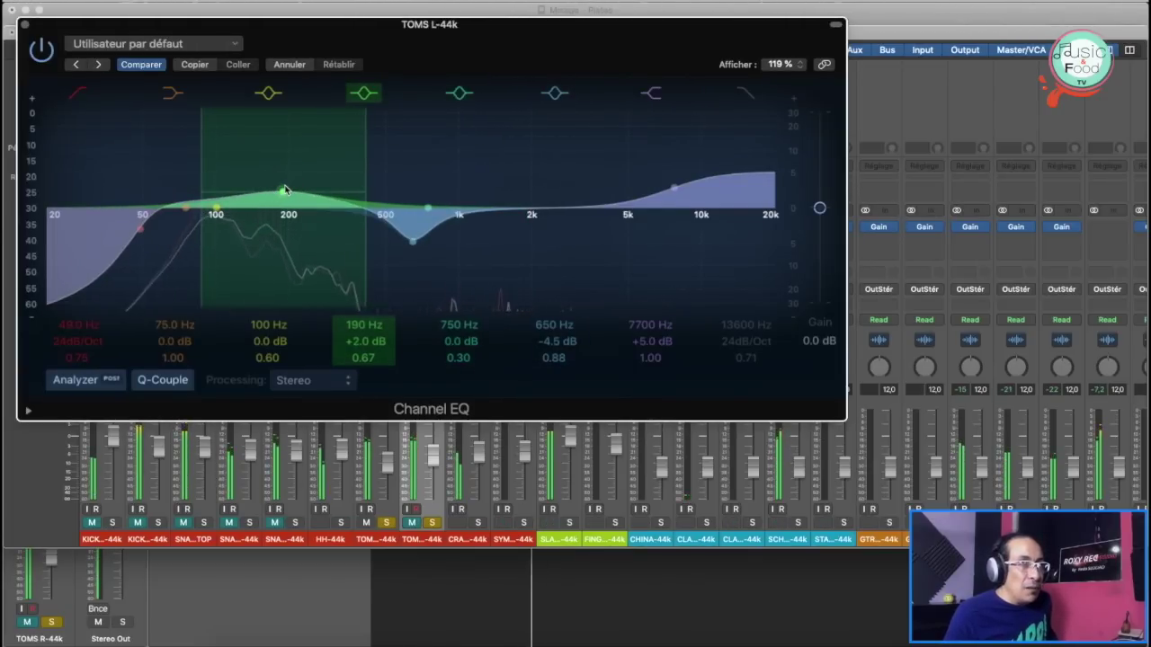
{"action": "left_click_drag", "start_coordinate": [138, 234], "coordinate": [163, 228]}
{"action": "mouse_move", "coordinate": [416, 244]}
{"action": "left_mouse_down"}
{"action": "mouse_move", "coordinate": [422, 180]}
{"action": "mouse_move", "coordinate": [421, 234]}
{"action": "mouse_move", "coordinate": [418, 225]}
{"action": "left_mouse_up"}
{"action": "mouse_move", "coordinate": [670, 196]}
{"action": "left_mouse_down"}
{"action": "mouse_move", "coordinate": [660, 188]}
{"action": "mouse_move", "coordinate": [665, 203]}
{"action": "left_mouse_up"}
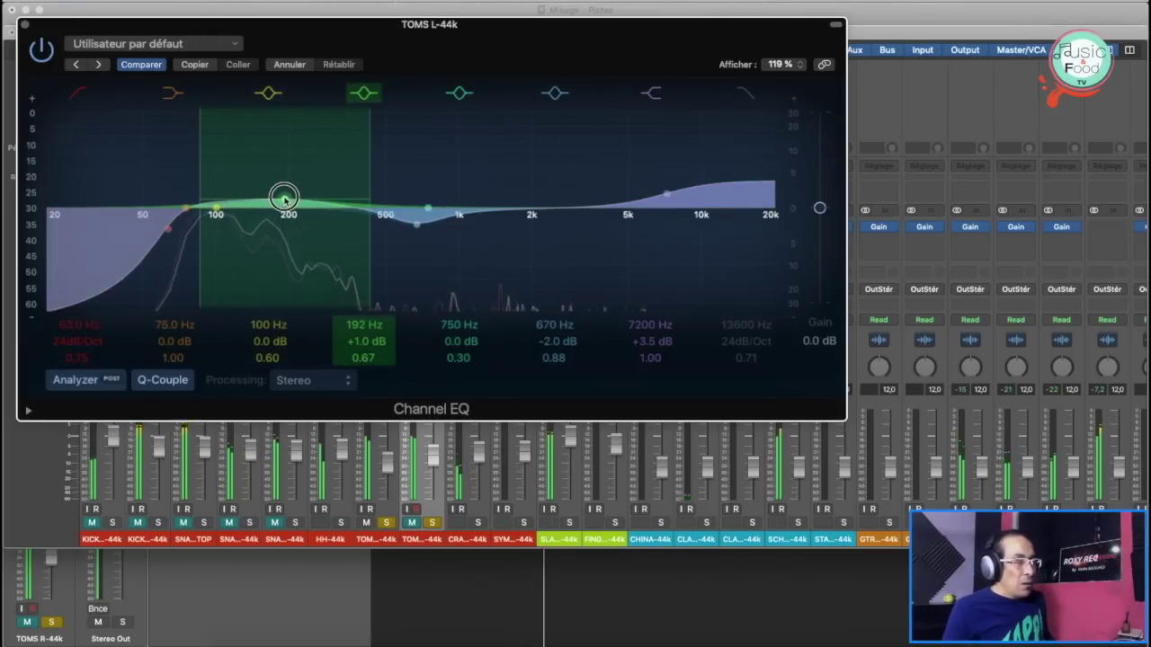
Step: Move TOMS L's mid cut to 510 Hz at -3 dB with Q 1.40 and close the EQ window
{"action": "left_click_drag", "start_coordinate": [421, 226], "coordinate": [387, 232]}
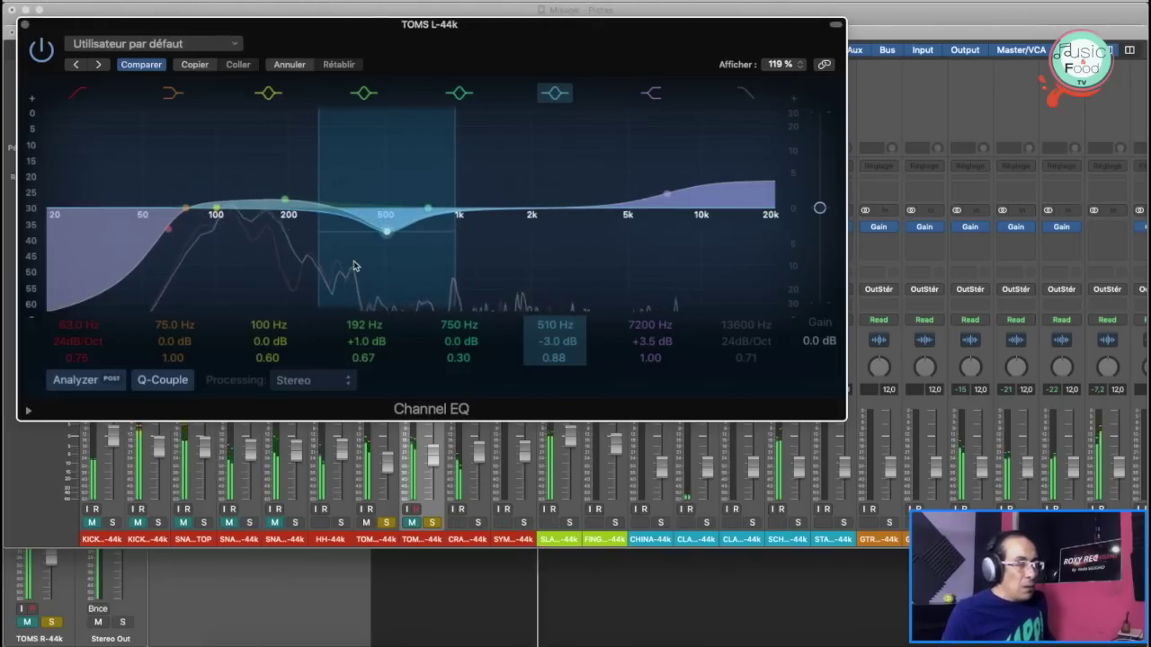
{"action": "scroll", "coordinate": [542, 360], "scroll_direction": "up", "scroll_amount": 5}
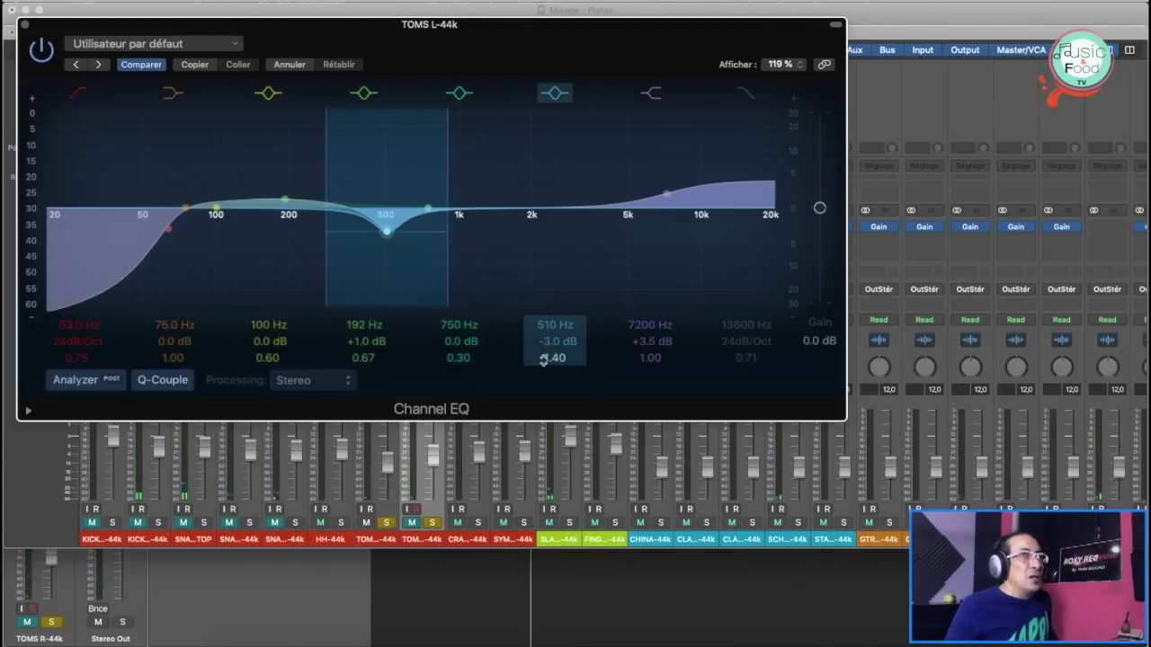
{"action": "left_click", "coordinate": [24, 24]}
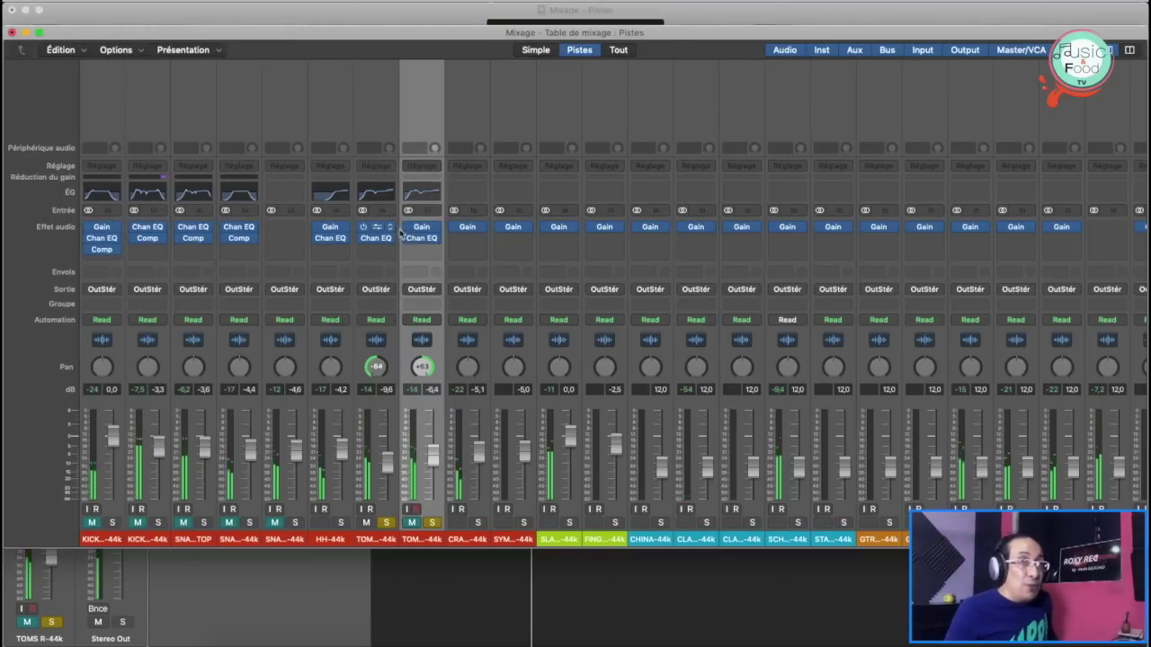
Step: Unmute TOMS R, mute TOMS L, and set TOMS R's low-mid EQ boost to +5 dB at 184 Hz with Q 0.75
{"action": "left_click", "coordinate": [411, 523]}
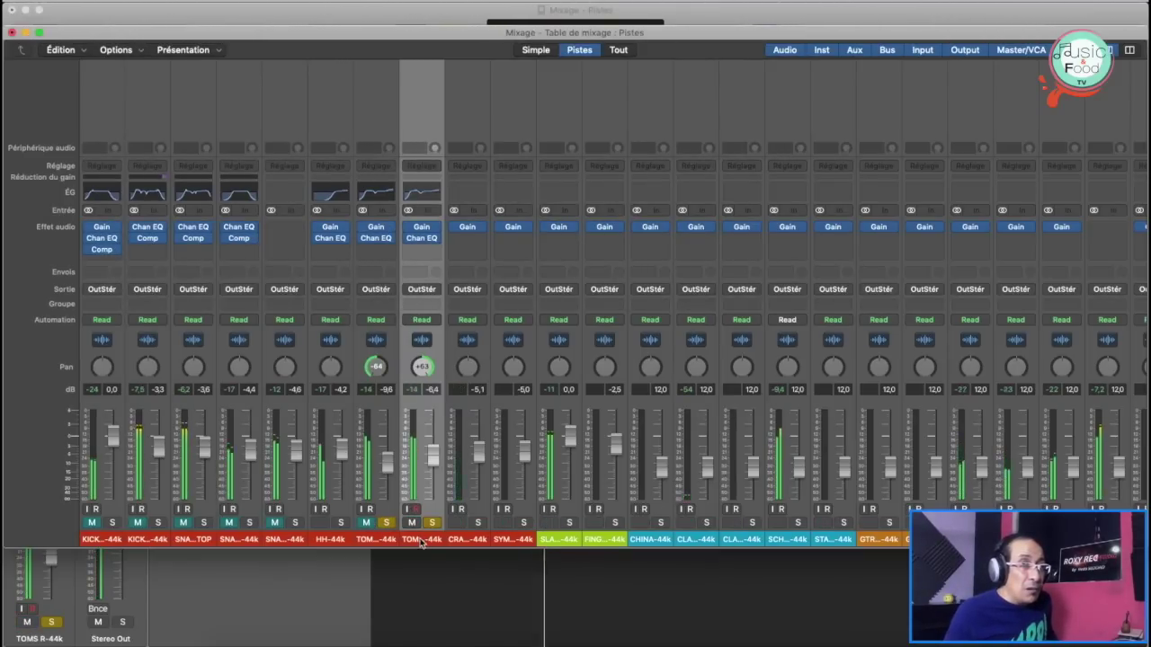
{"action": "left_click", "coordinate": [432, 195]}
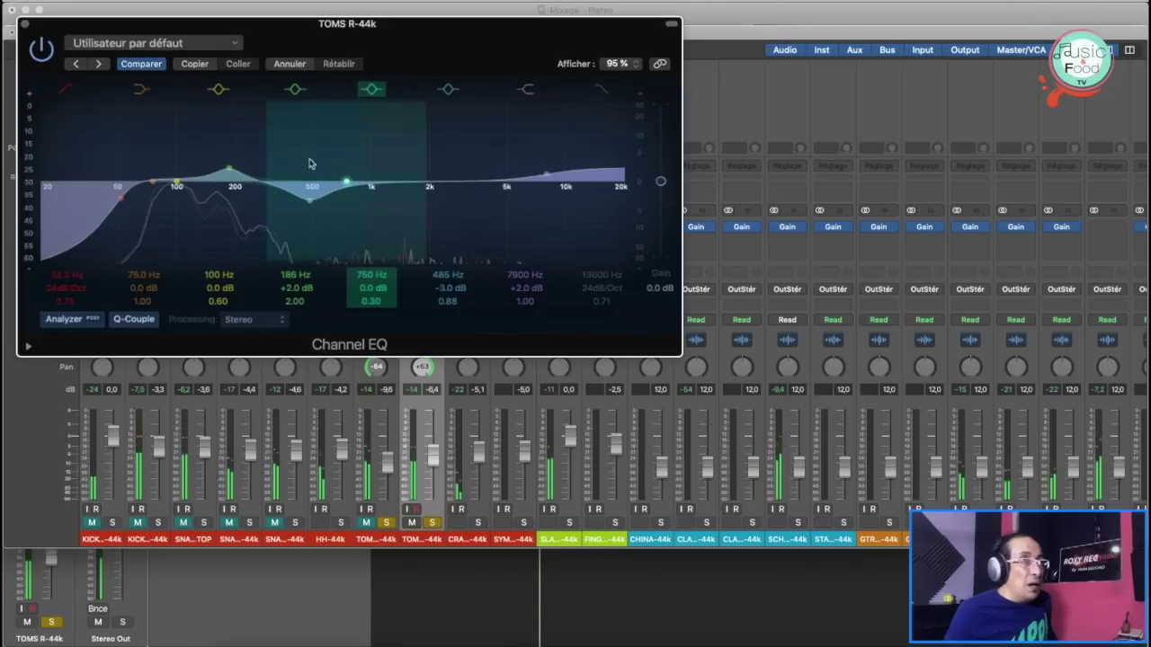
{"action": "left_click_drag", "start_coordinate": [233, 174], "coordinate": [231, 160]}
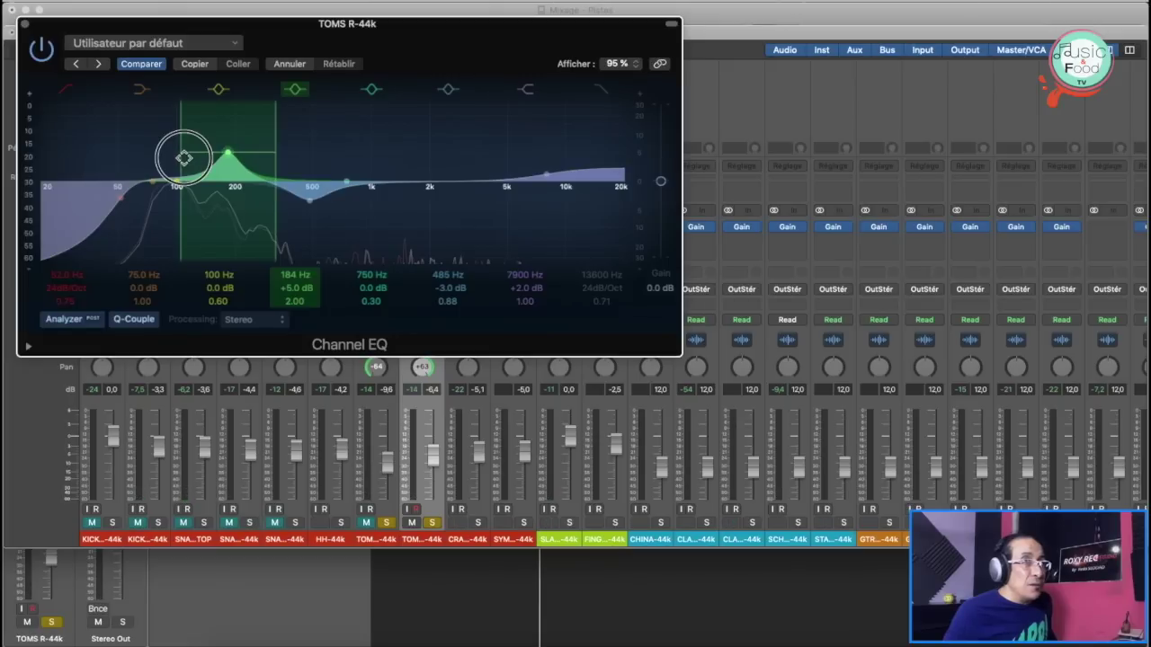
{"action": "left_click_drag", "start_coordinate": [184, 158], "coordinate": [171, 157]}
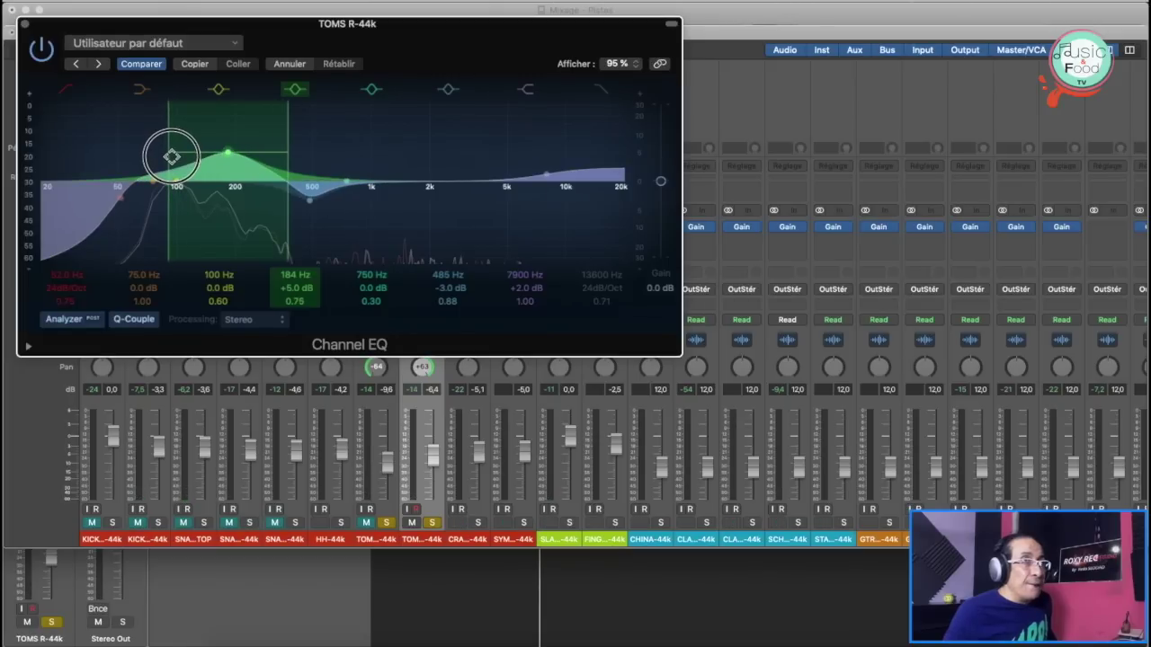
{"action": "key", "text": "space"}
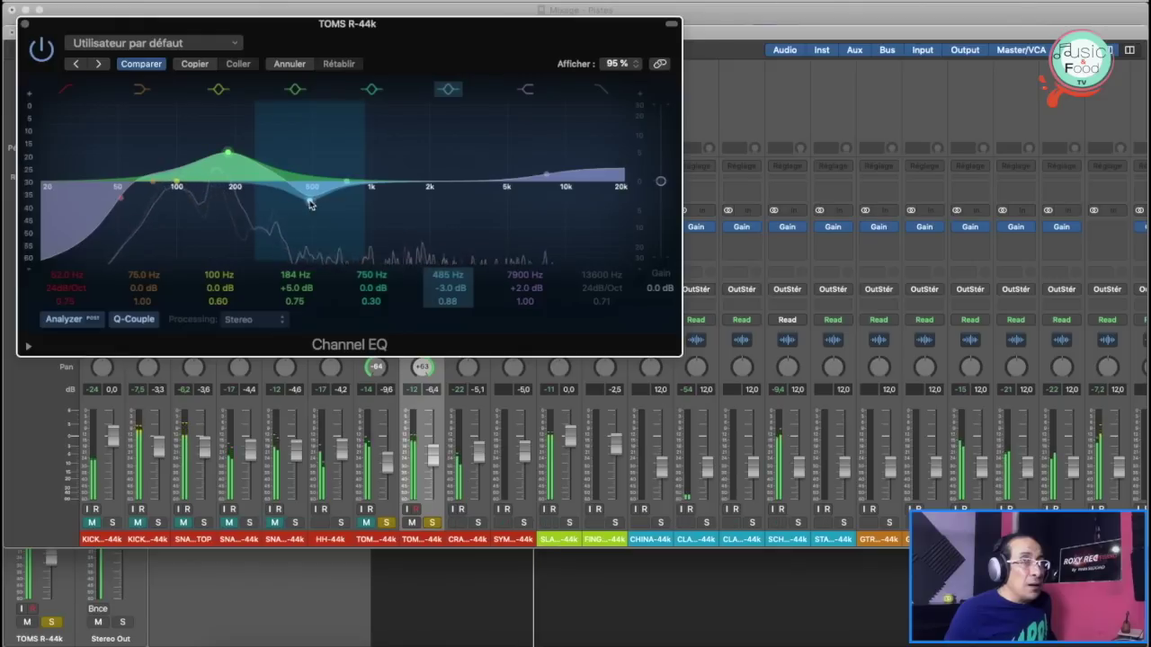
Step: Move TOMS R's 3 dB cut to 730 Hz, set the low-mid boost to +4 dB at 186 Hz, and close the EQ
{"action": "left_click_drag", "start_coordinate": [309, 205], "coordinate": [343, 200]}
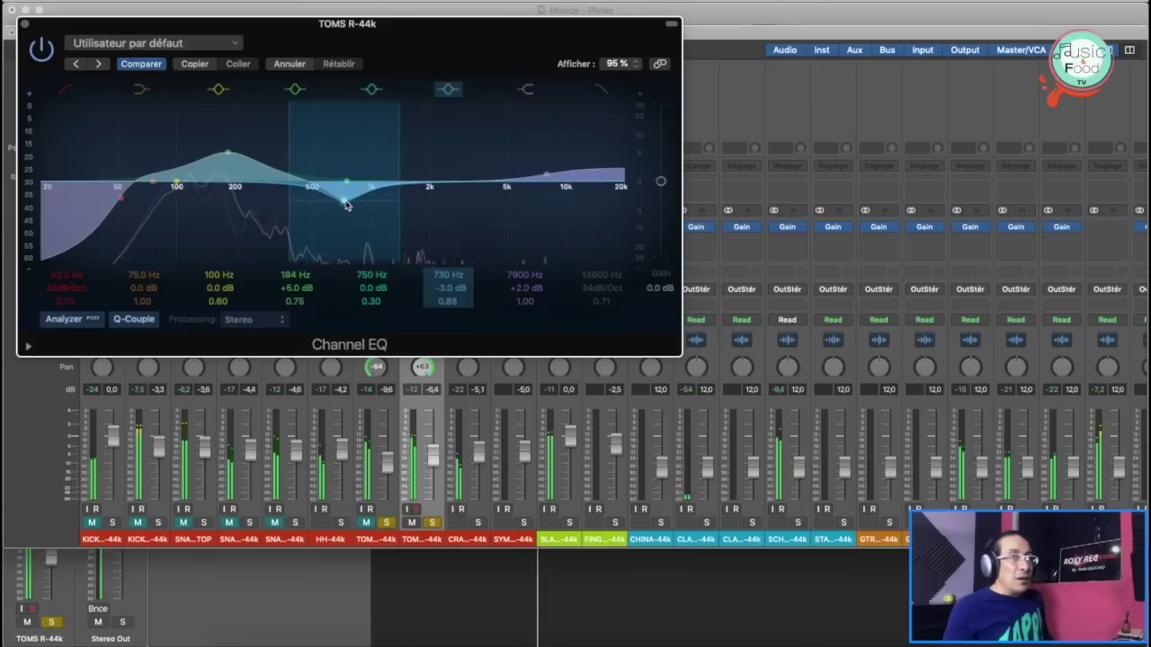
{"action": "left_click_drag", "start_coordinate": [228, 158], "coordinate": [230, 160]}
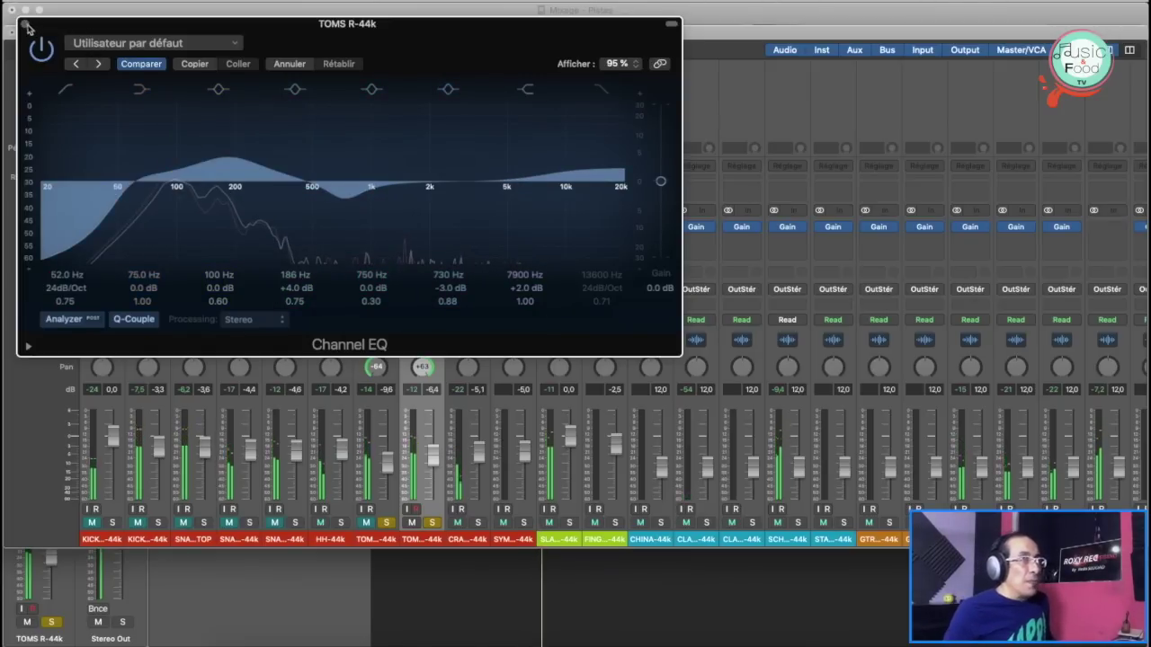
{"action": "left_click", "coordinate": [25, 25]}
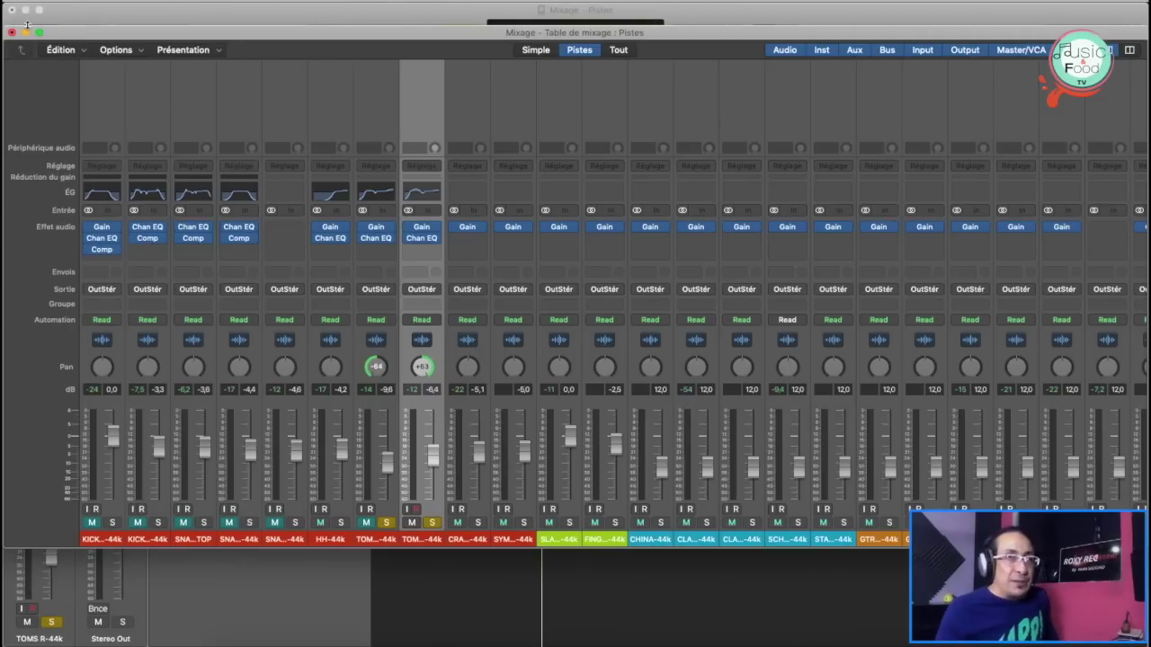
Step: Play both toms with TOMS L unmuted, solo and select the CRASH track, and close the mixer window
{"action": "key", "text": "space"}
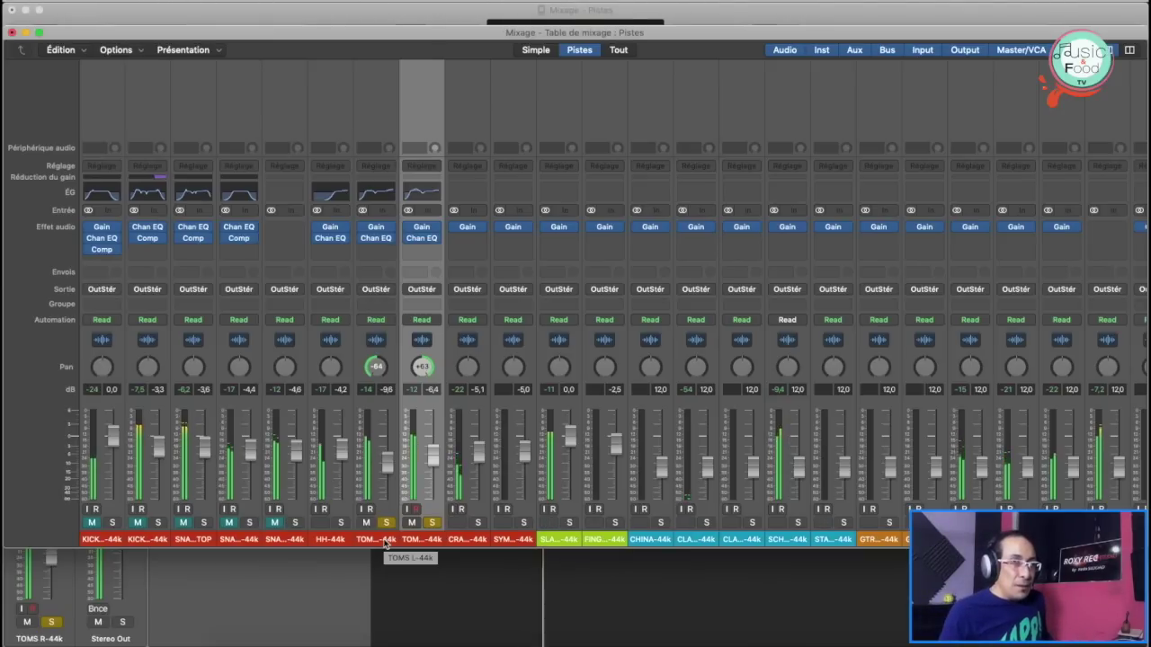
{"action": "left_click", "coordinate": [478, 524]}
{"action": "left_click", "coordinate": [467, 540]}
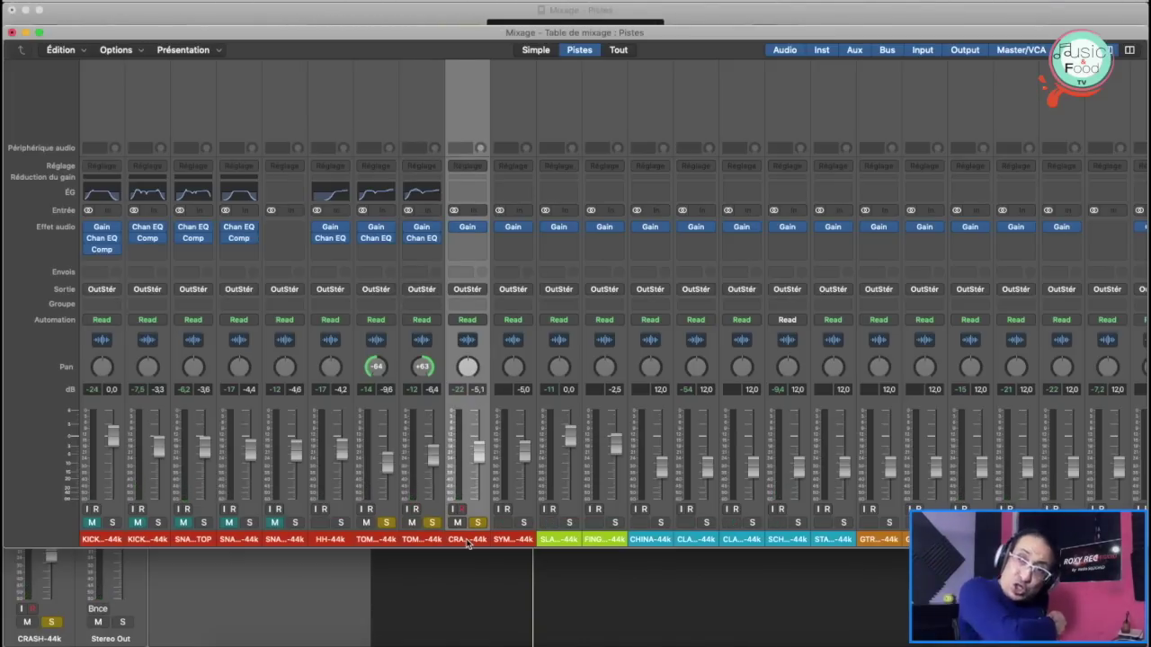
{"action": "key", "text": "super+w"}
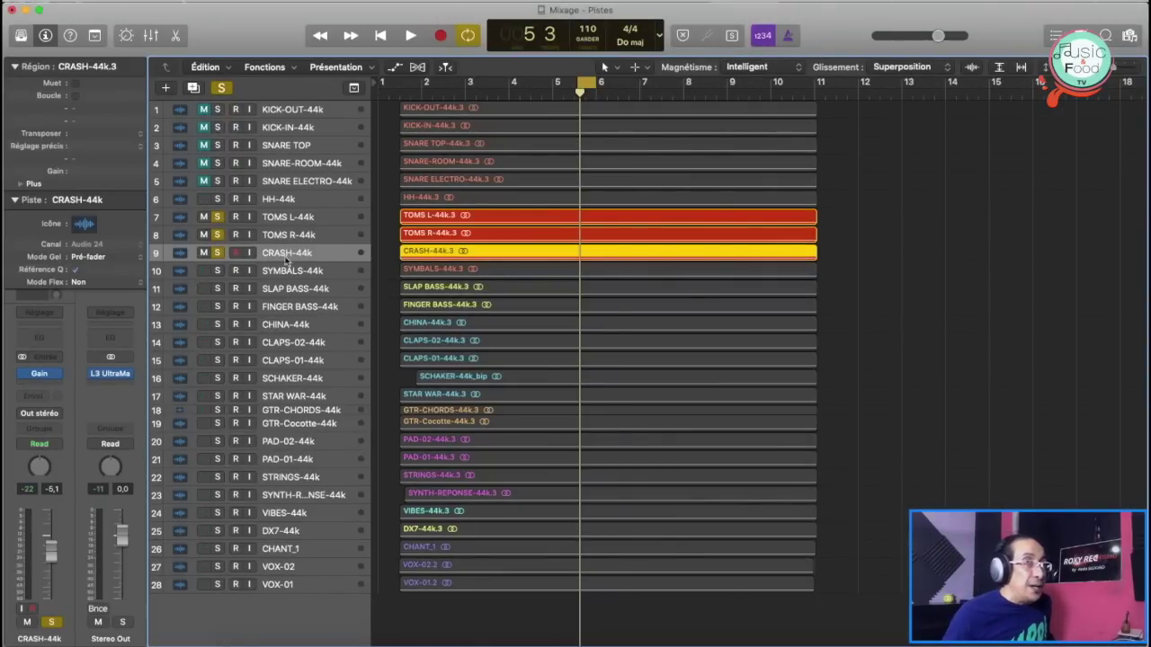
Step: Audition the soloed CRASH region around bar 5 and extend the end of the cycle range to just past bar 7
{"action": "key", "text": "super+Down"}
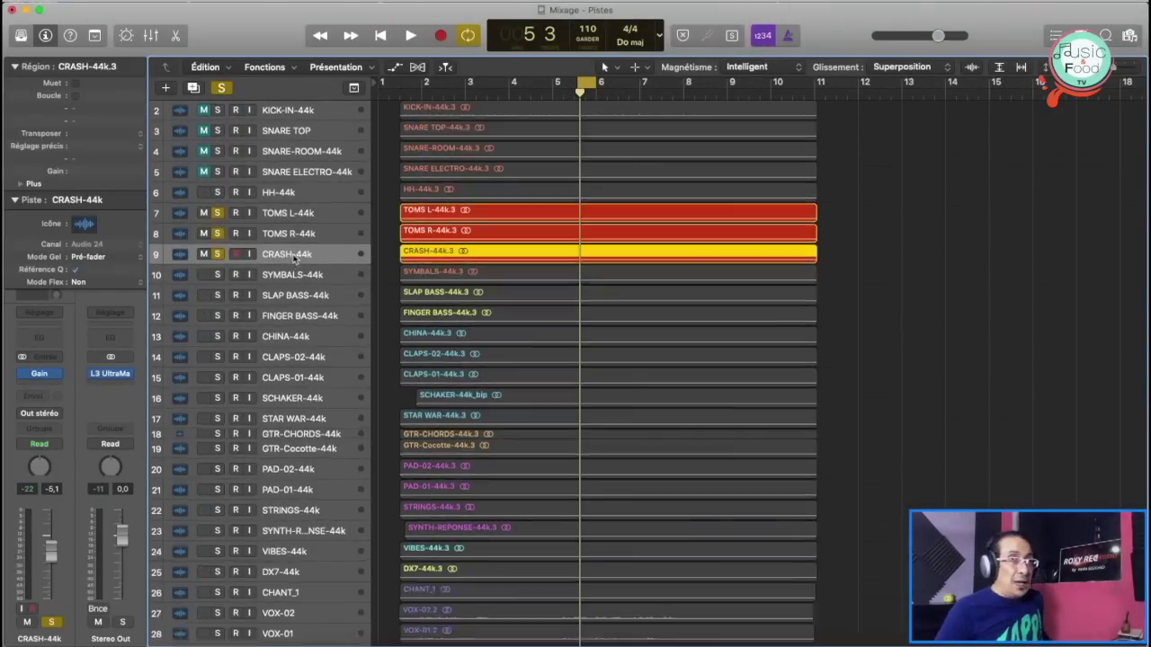
{"action": "key", "text": "super+Down"}
{"action": "key", "text": "super+Down"}
{"action": "key", "text": "super+Down"}
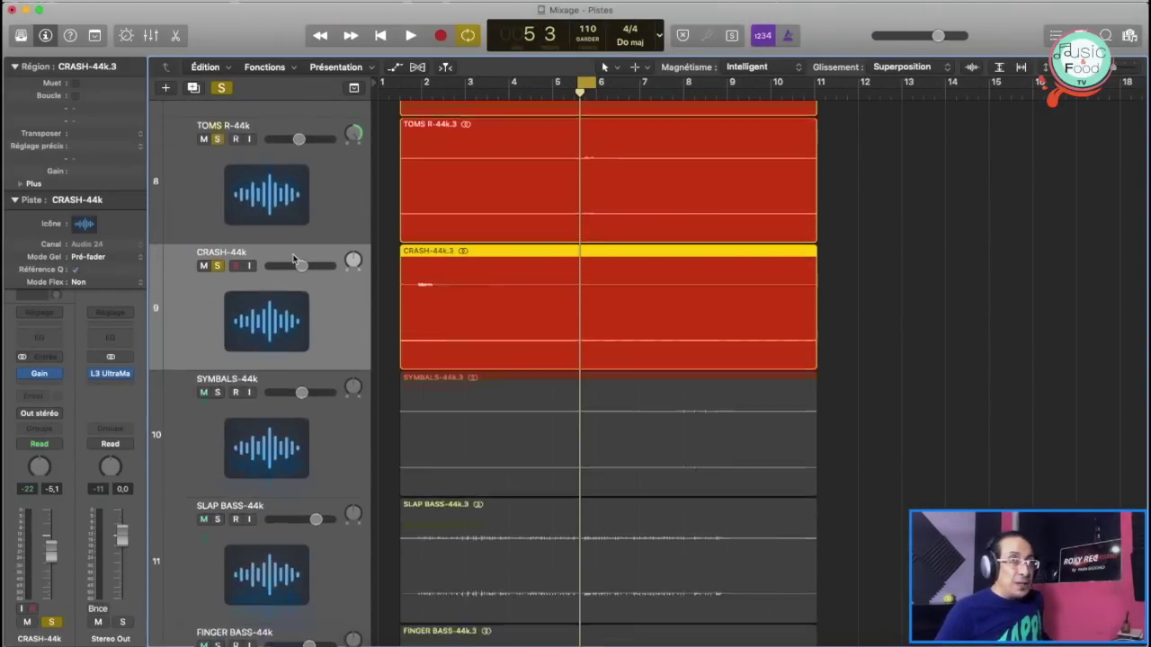
{"action": "key", "text": "super+Down"}
{"action": "key", "text": "super+Right"}
{"action": "key", "text": "super+Right"}
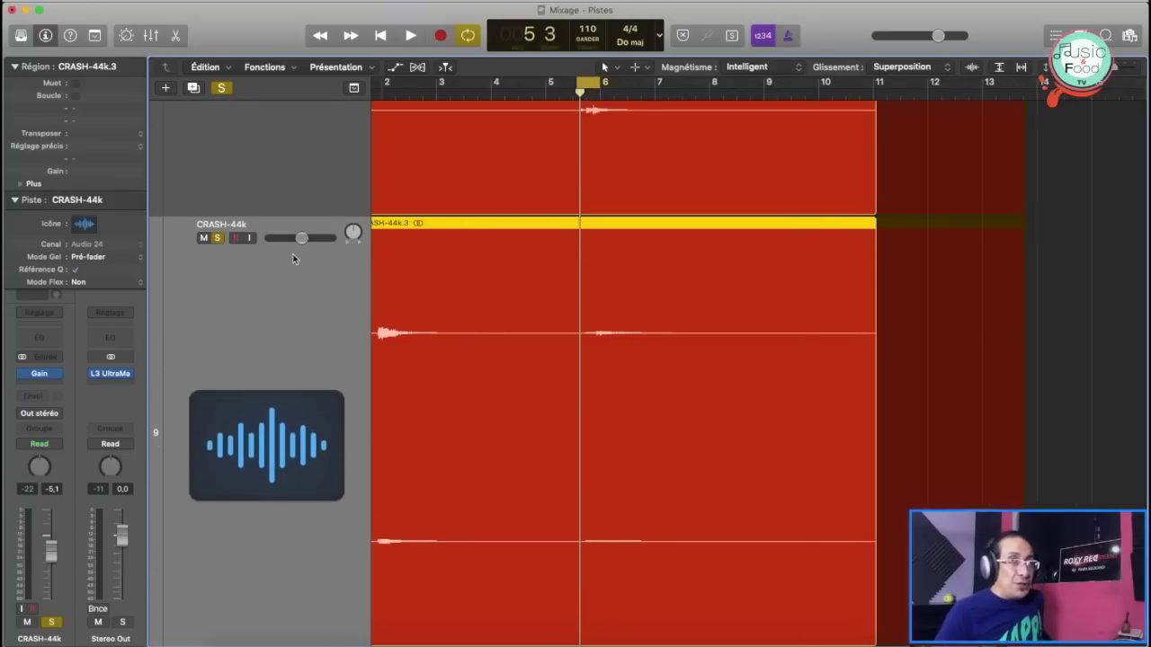
{"action": "key", "text": "space"}
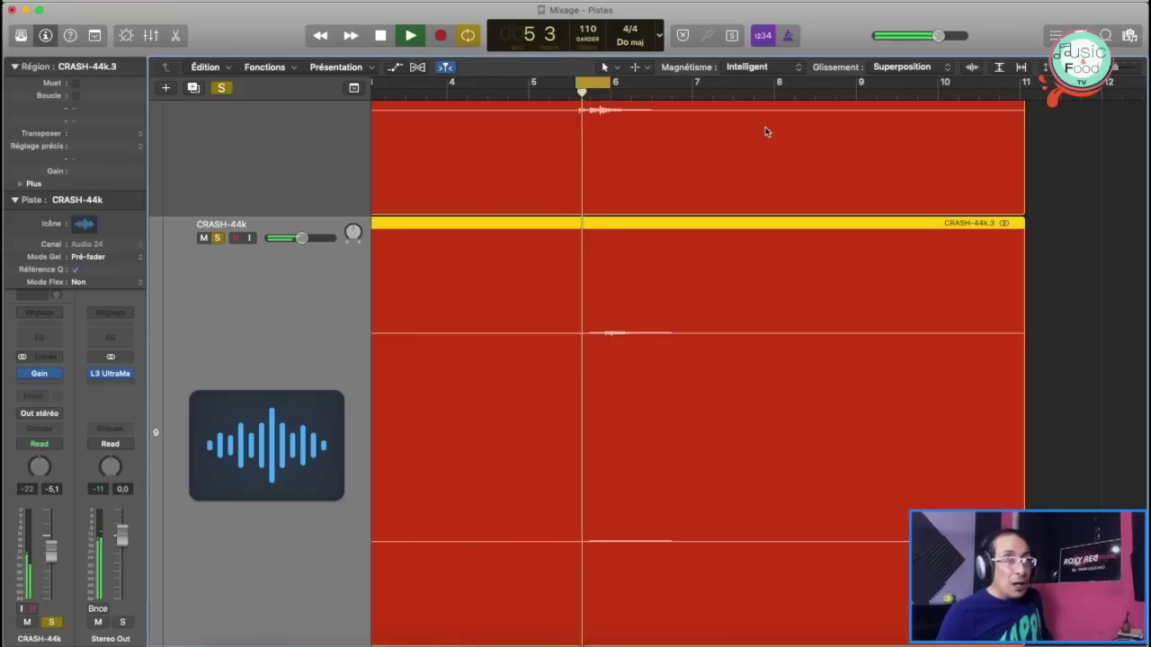
{"action": "key", "text": "space"}
{"action": "left_click_drag", "start_coordinate": [612, 82], "coordinate": [706, 82]}
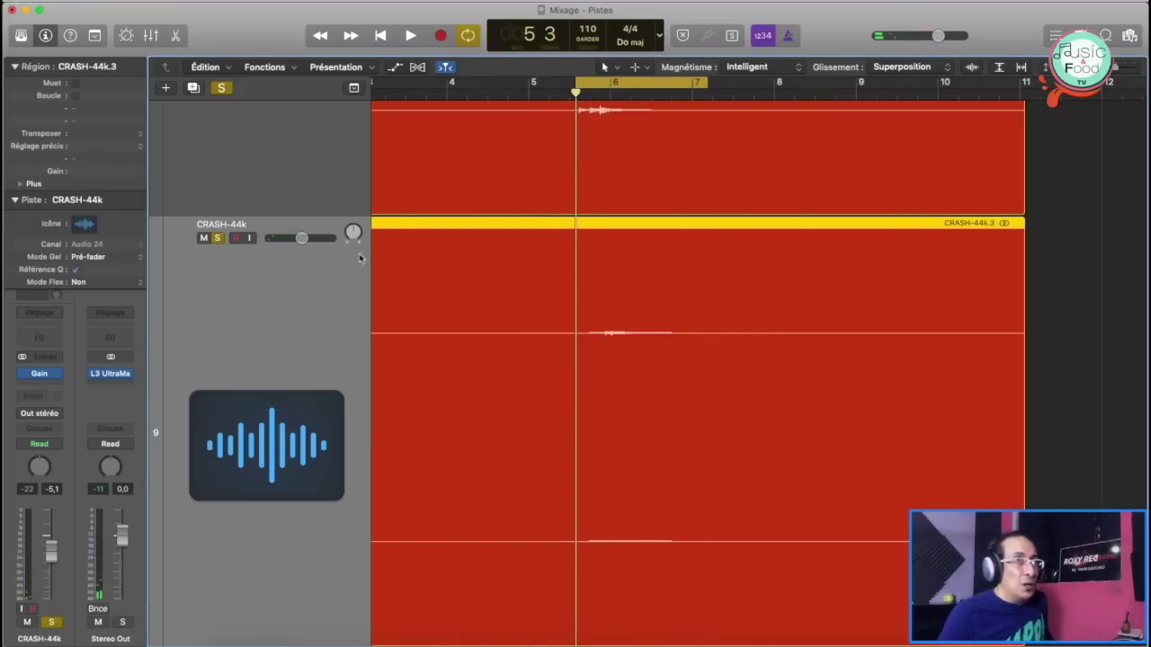
Step: Mute the TOMS L and TOMS R tracks and play the CRASH track on its own
{"action": "scroll", "coordinate": [185, 194], "scroll_direction": "up", "scroll_amount": 10}
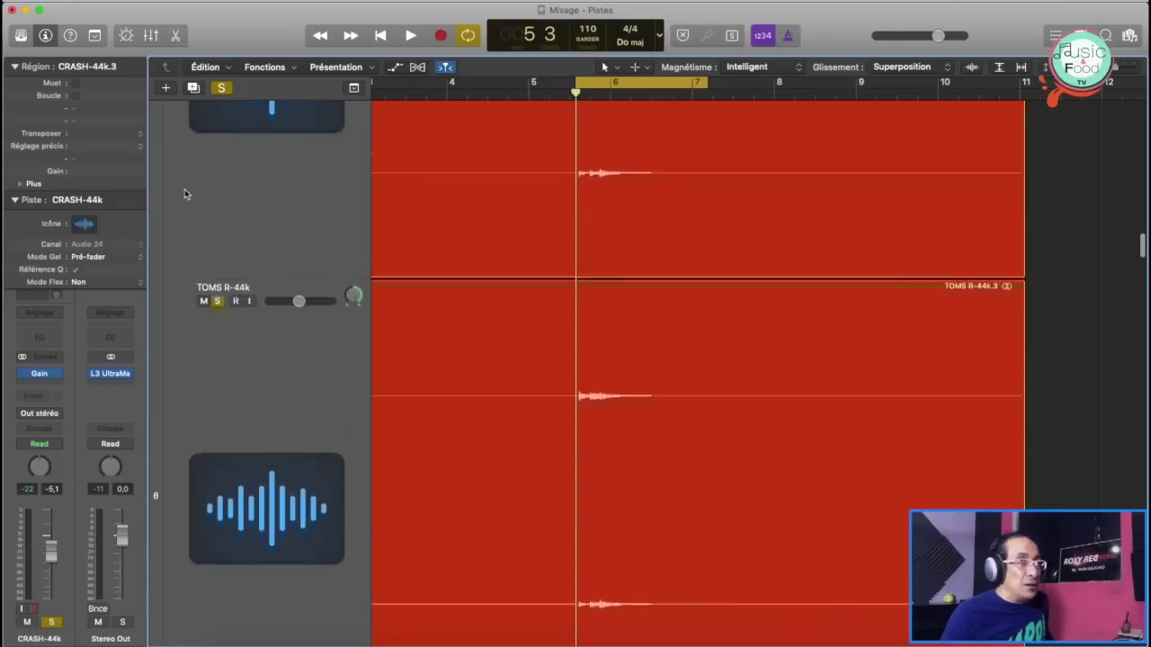
{"action": "scroll", "coordinate": [184, 193], "scroll_direction": "up", "scroll_amount": 5}
{"action": "left_click", "coordinate": [202, 179]}
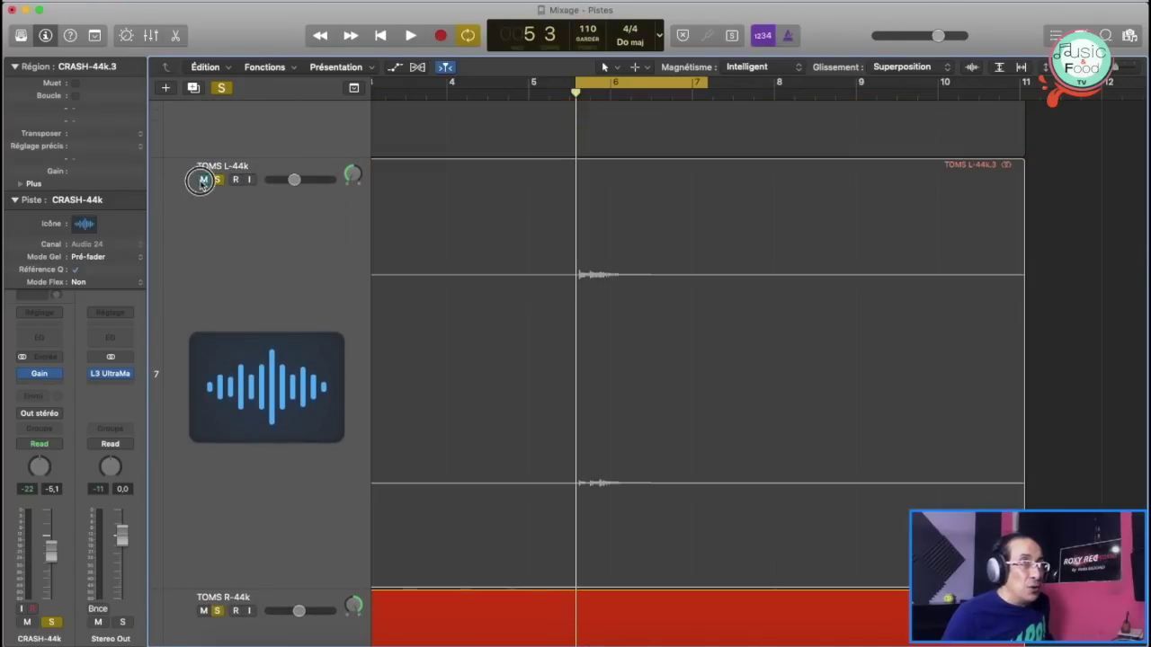
{"action": "scroll", "coordinate": [205, 400], "scroll_direction": "down", "scroll_amount": 5}
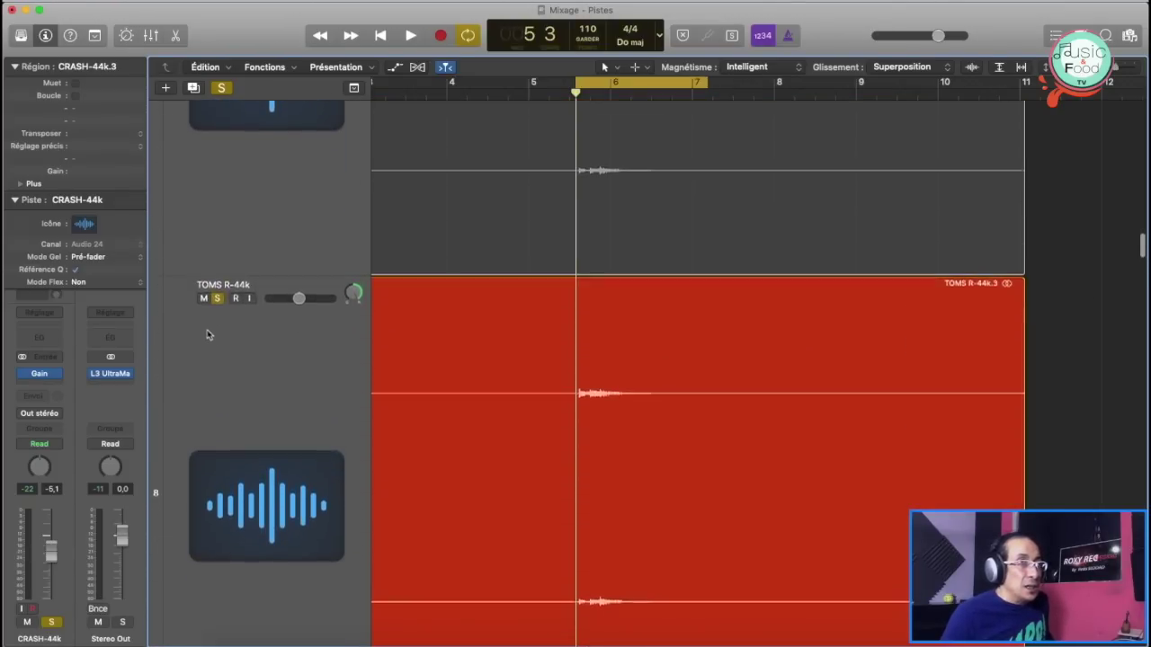
{"action": "left_click", "coordinate": [204, 294]}
{"action": "scroll", "coordinate": [261, 388], "scroll_direction": "down", "scroll_amount": 6}
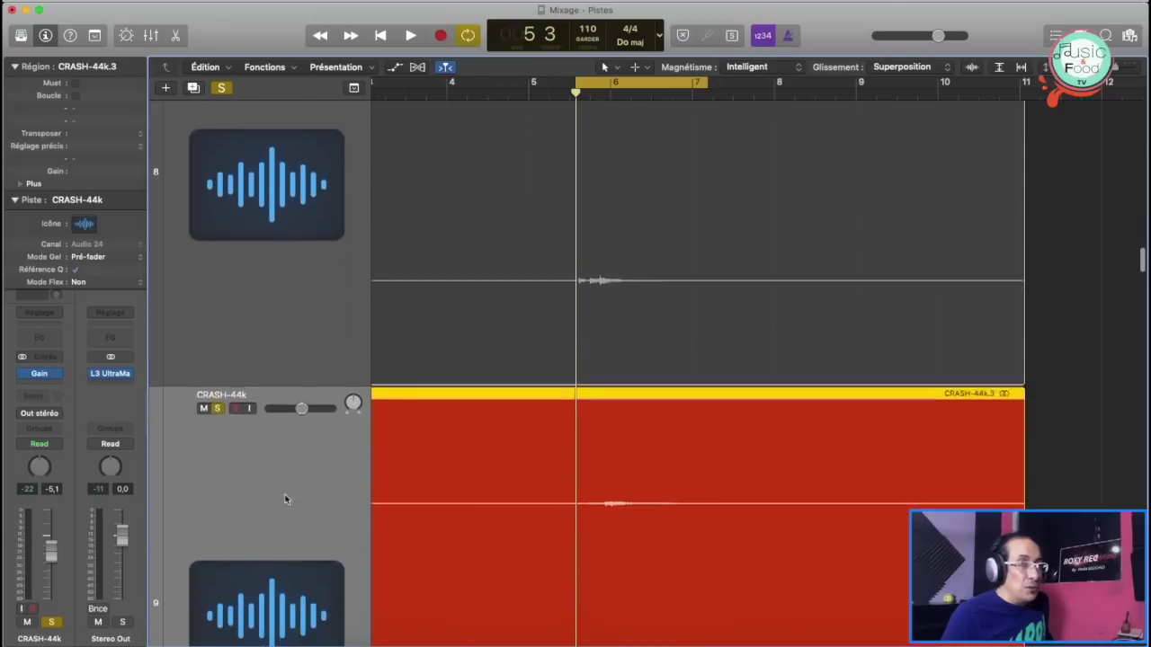
{"action": "key", "text": "space"}
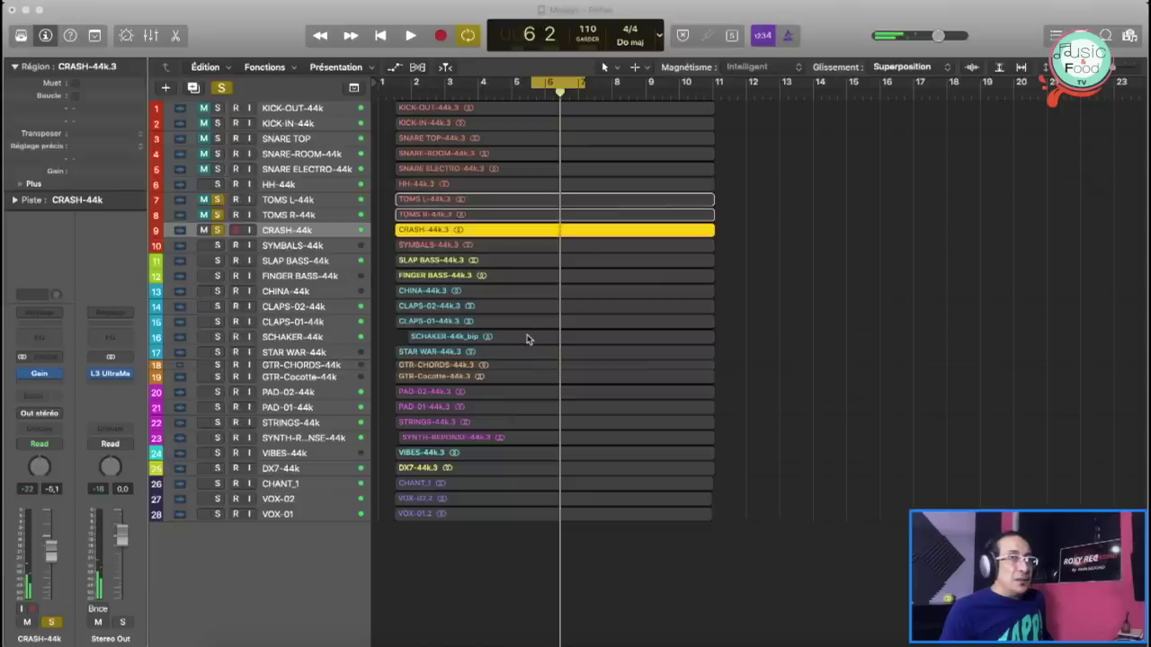
Step: Add a Channel EQ to CRASH in the mixer with a 250 Hz low cut and a +4.5 dB high shelf at 7500 Hz, then close the EQ
{"action": "key", "text": "super+2"}
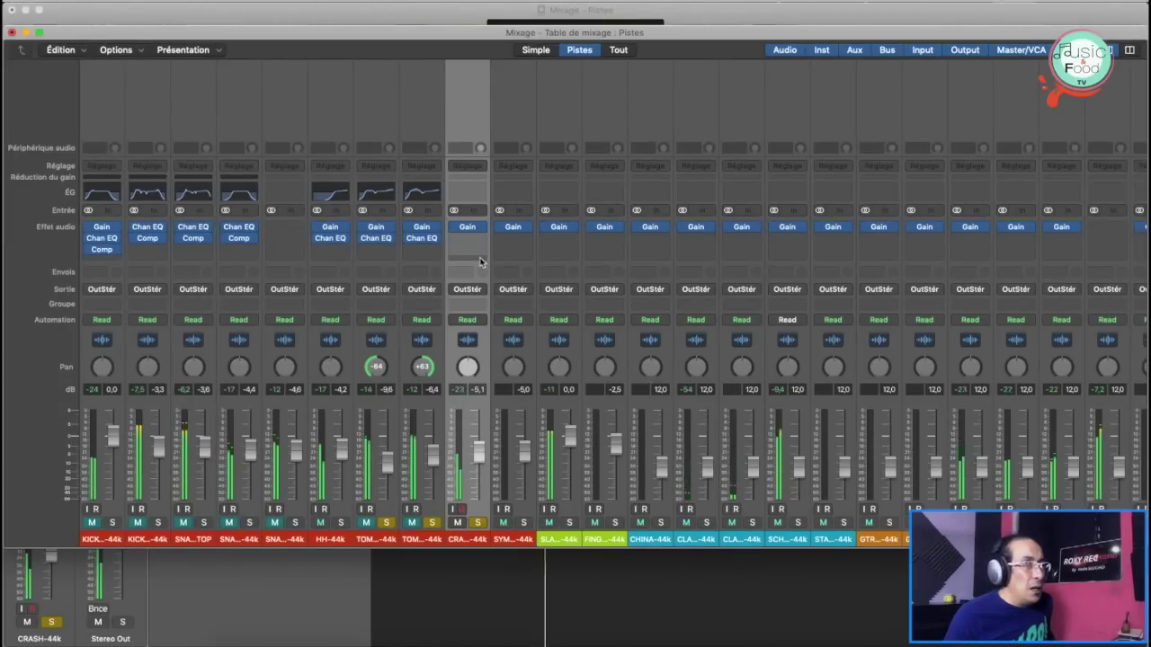
{"action": "left_click", "coordinate": [466, 199]}
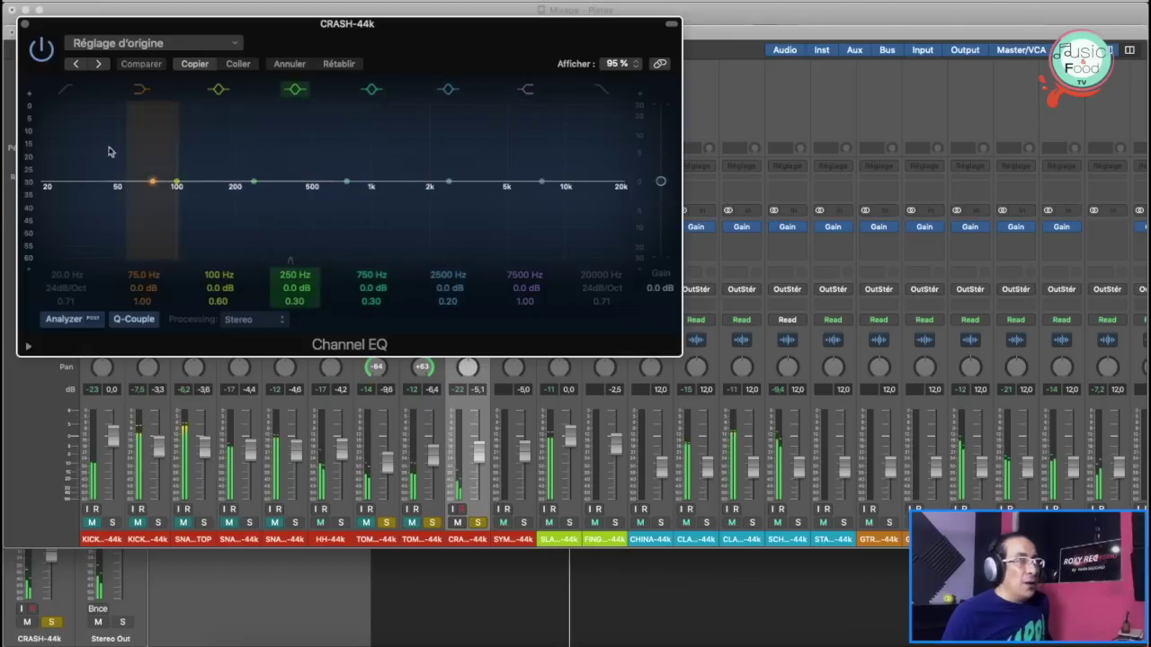
{"action": "left_click", "coordinate": [63, 93]}
{"action": "left_click_drag", "start_coordinate": [47, 188], "coordinate": [256, 184]}
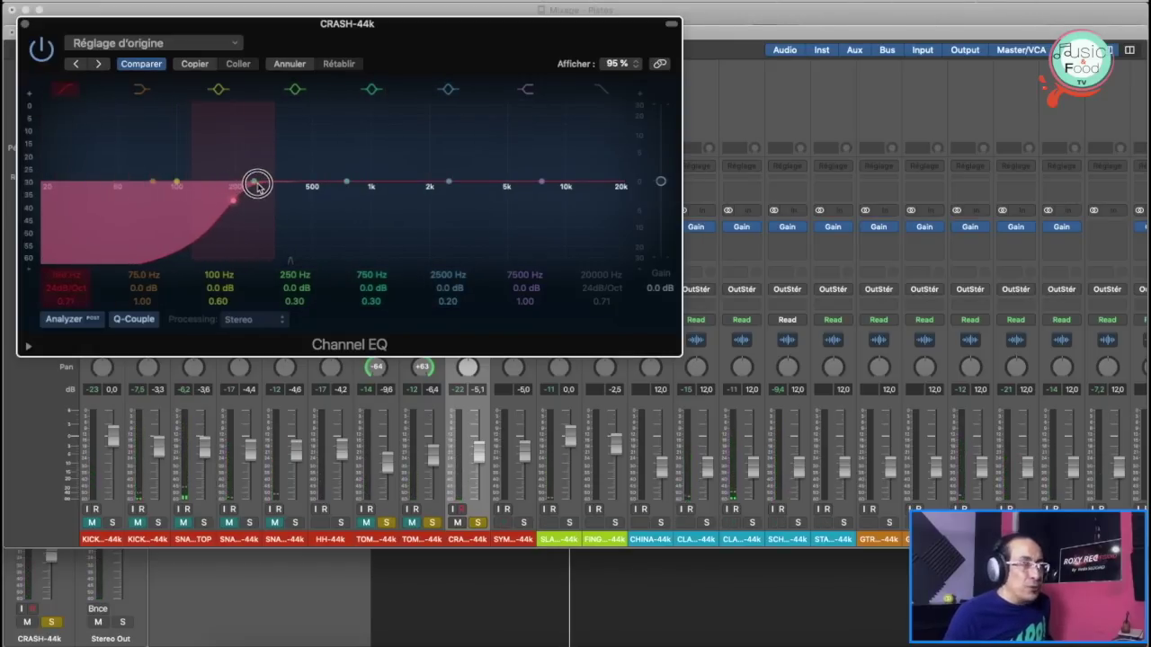
{"action": "key", "text": "space"}
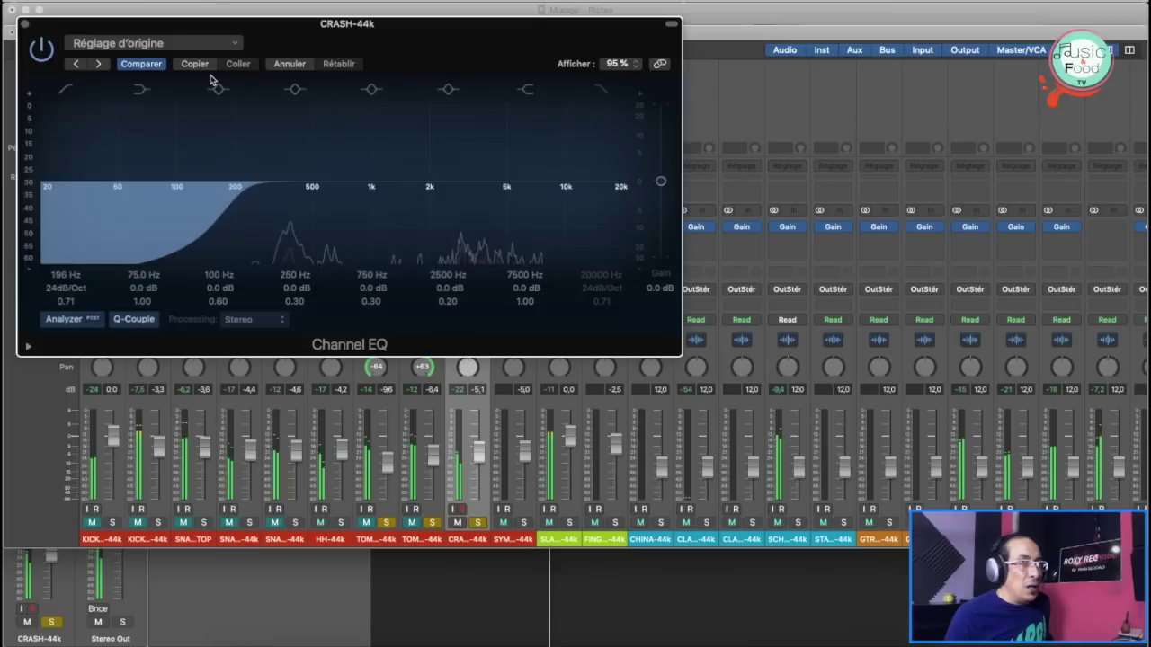
{"action": "left_click_drag", "start_coordinate": [224, 193], "coordinate": [257, 199]}
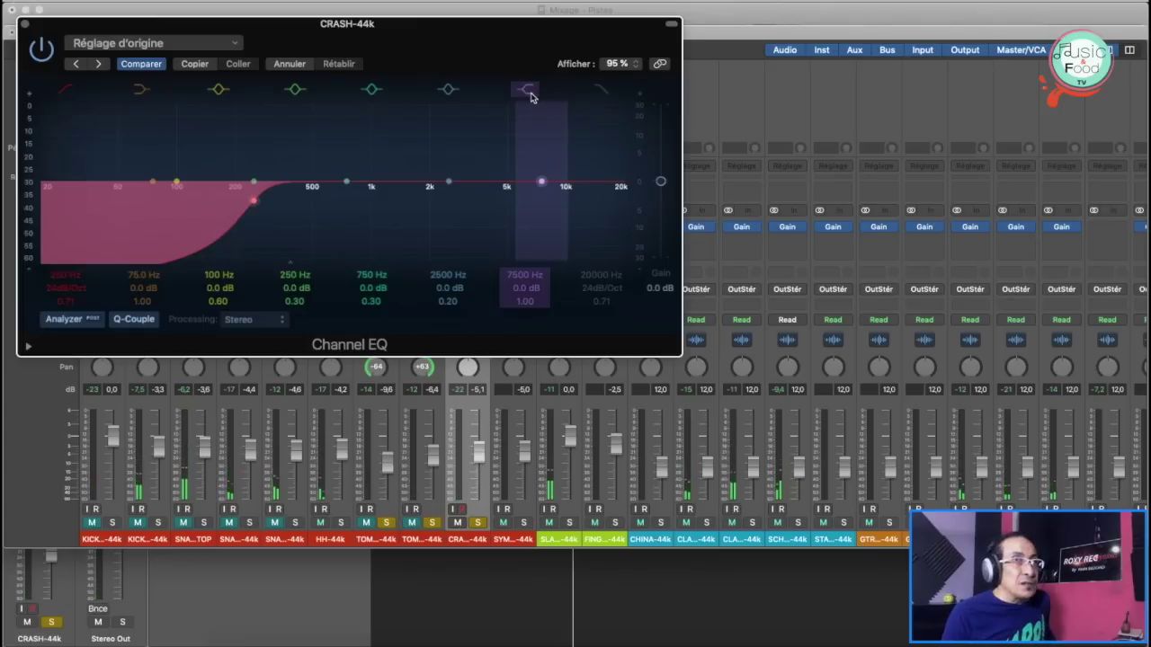
{"action": "mouse_move", "coordinate": [520, 290]}
{"action": "left_mouse_down"}
{"action": "mouse_move", "coordinate": [520, 257]}
{"action": "mouse_move", "coordinate": [520, 277]}
{"action": "left_mouse_up"}
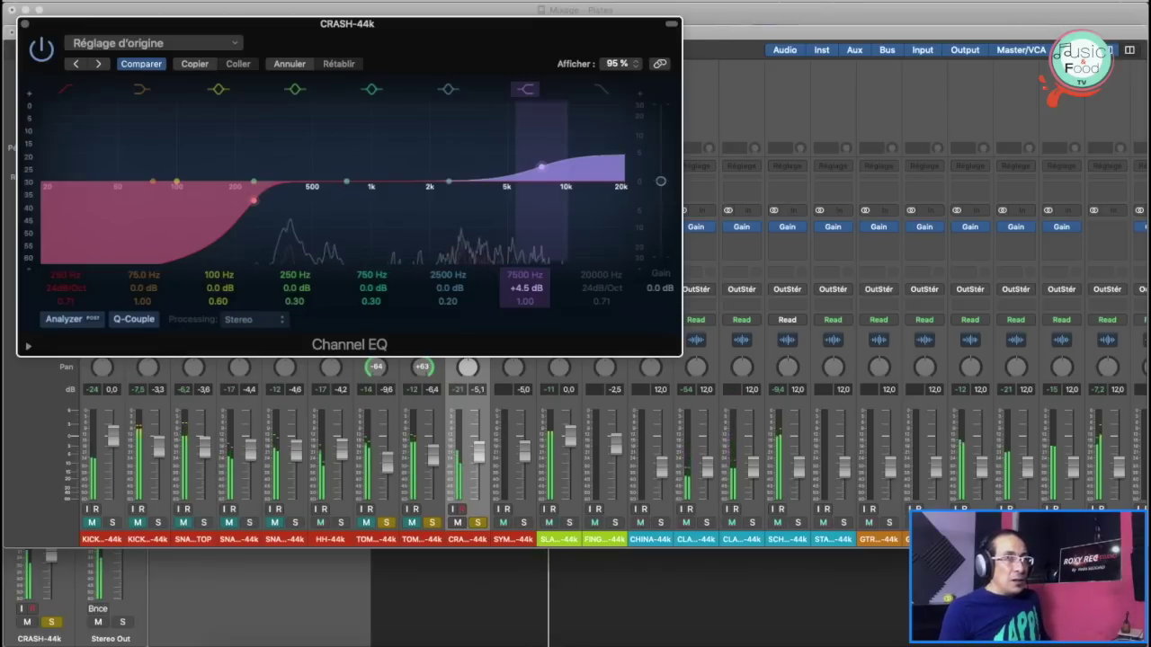
{"action": "left_click", "coordinate": [24, 24]}
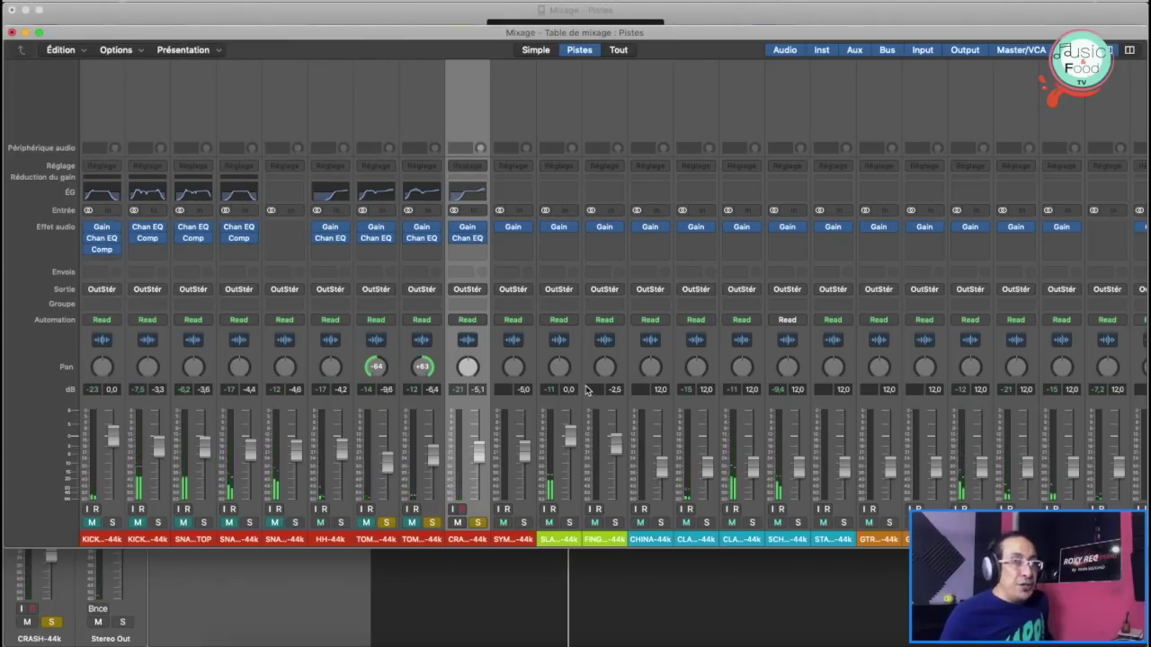
Step: Select the SYMBALS track, close the mixer window, solo SYMBALS and mute CRASH
{"action": "left_click", "coordinate": [510, 540]}
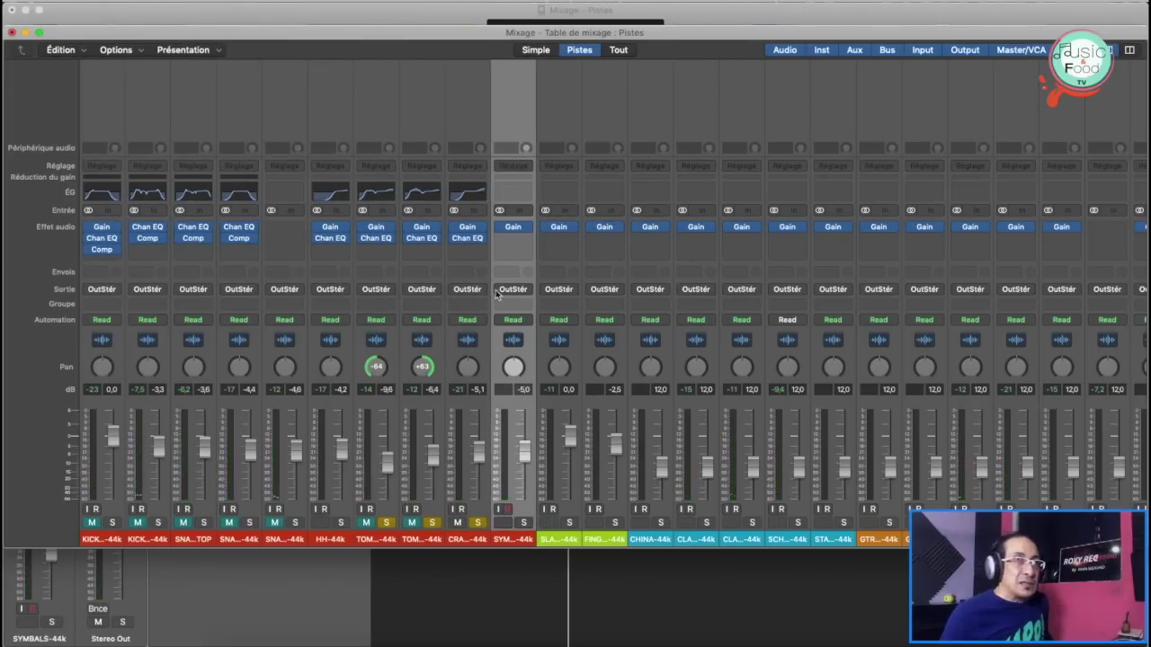
{"action": "key", "text": "super+w"}
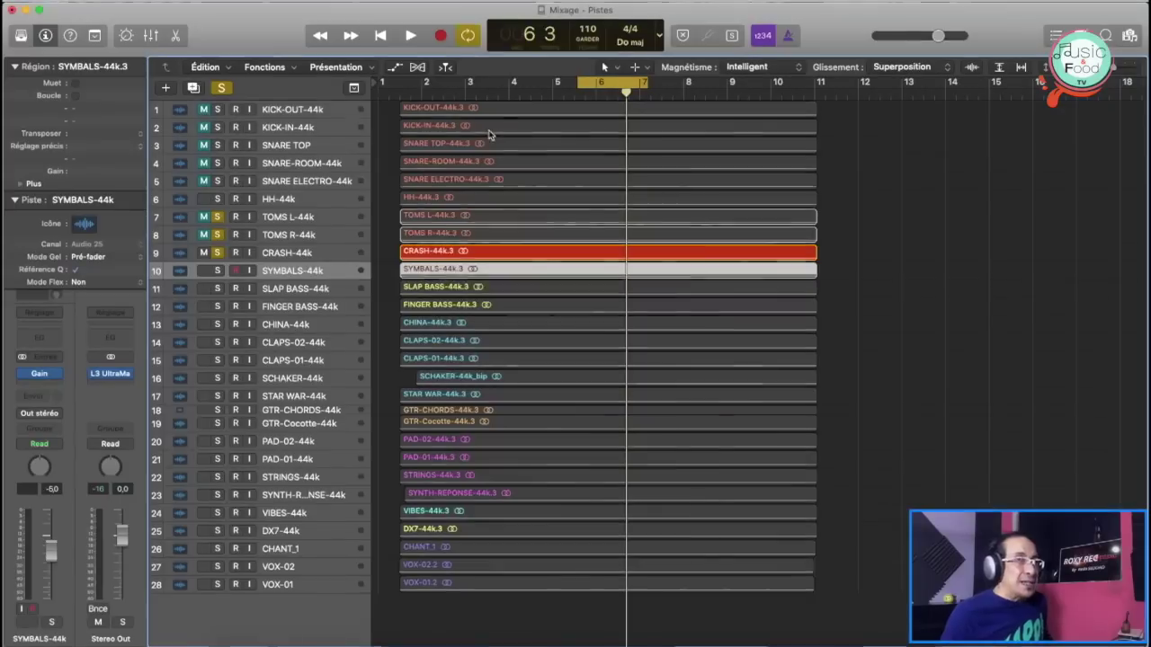
{"action": "left_click", "coordinate": [218, 271]}
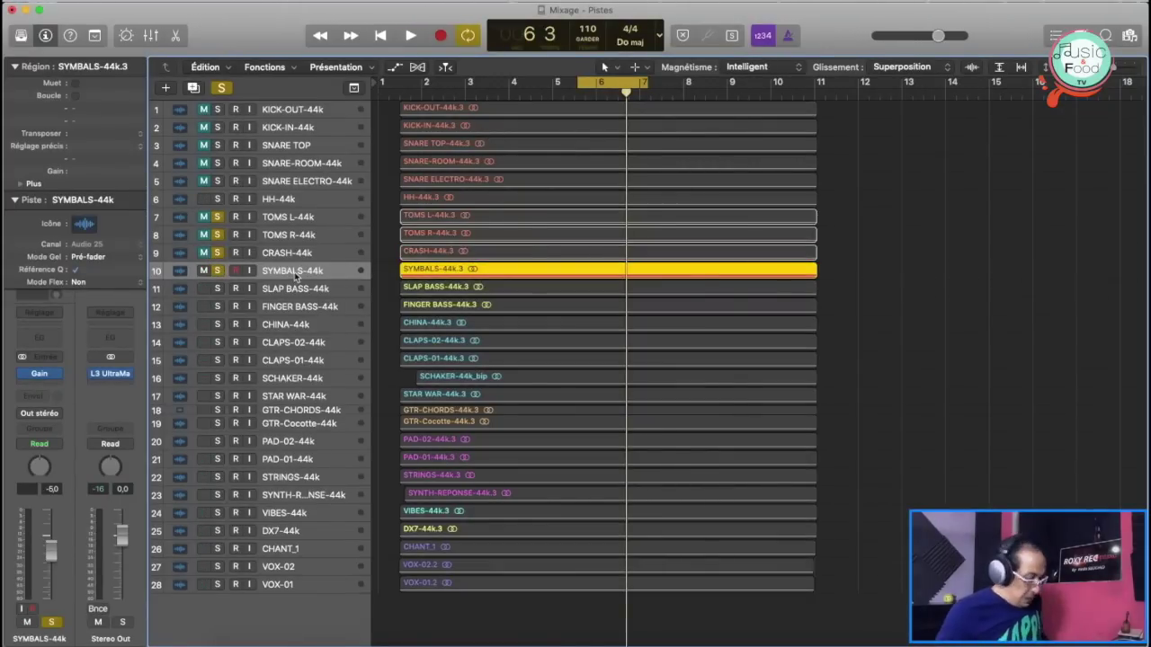
Step: Move the cycle range to the SYMBALS hits, from about bar 8 to bar 9, and play the passage
{"action": "key", "text": "super+Down"}
{"action": "key", "text": "super+Down"}
{"action": "key", "text": "super+Down"}
{"action": "key", "text": "super+Down"}
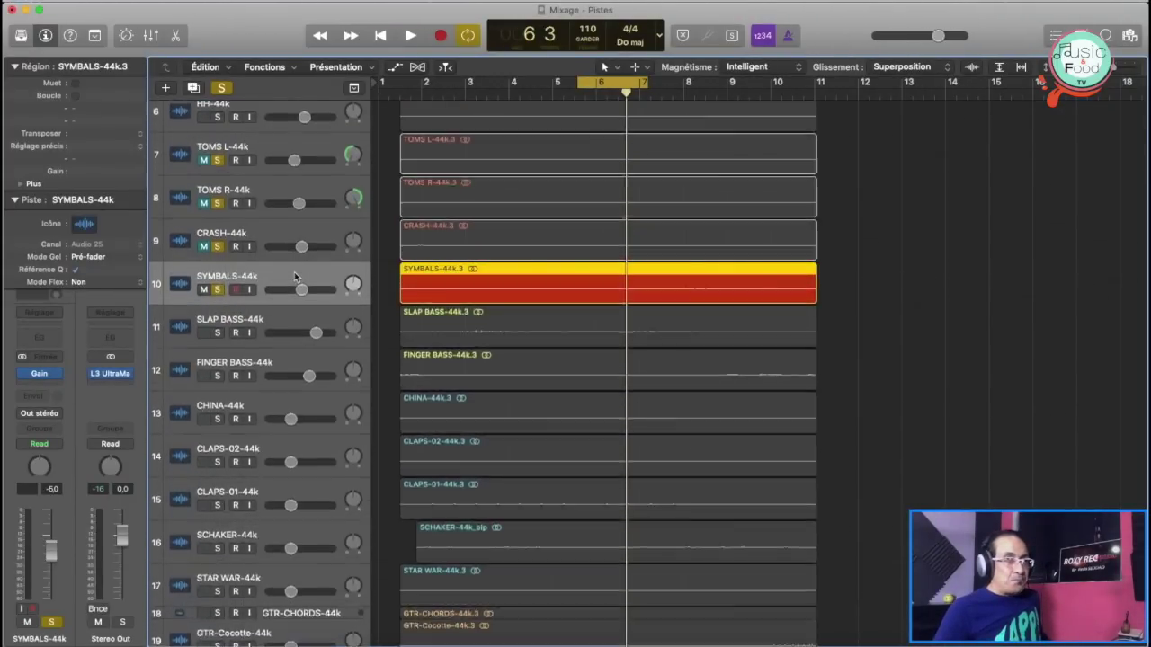
{"action": "key", "text": "super+Down"}
{"action": "key", "text": "super+Right"}
{"action": "key", "text": "super+Right"}
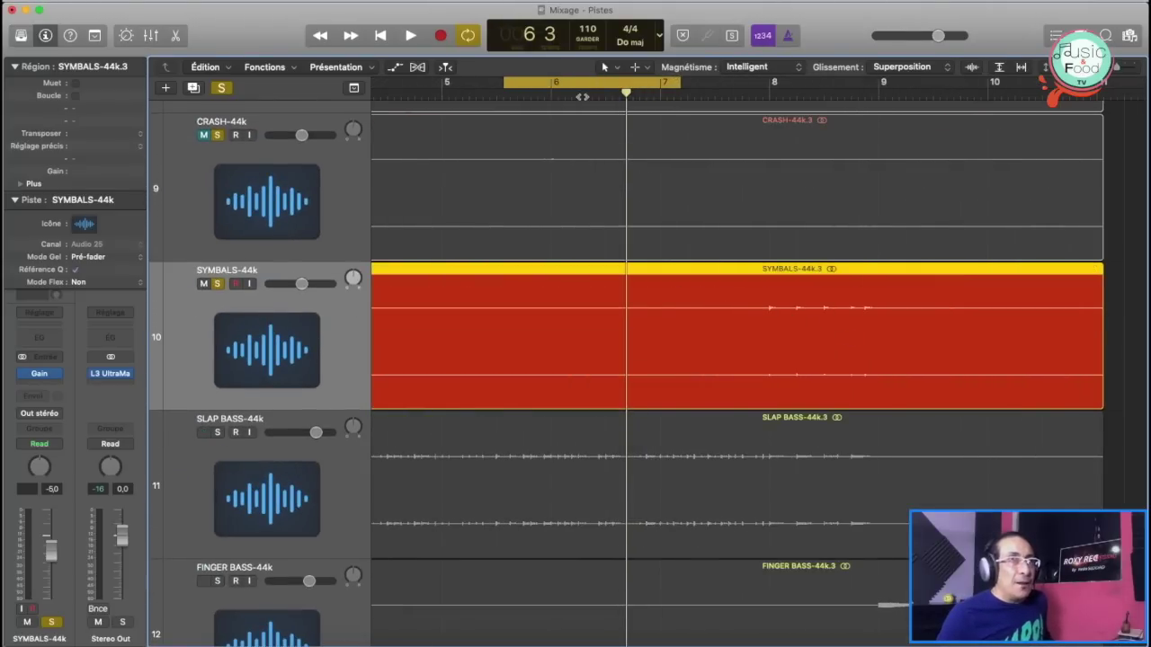
{"action": "left_click_drag", "start_coordinate": [572, 82], "coordinate": [830, 80]}
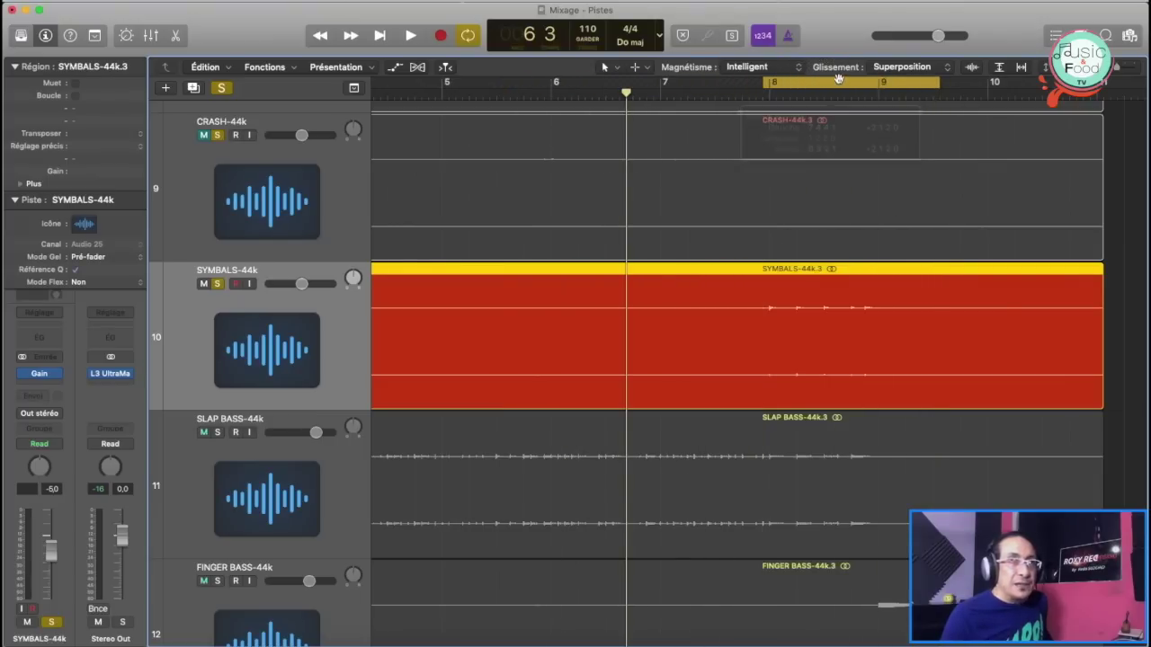
{"action": "left_click_drag", "start_coordinate": [939, 82], "coordinate": [879, 82]}
{"action": "key", "text": "space"}
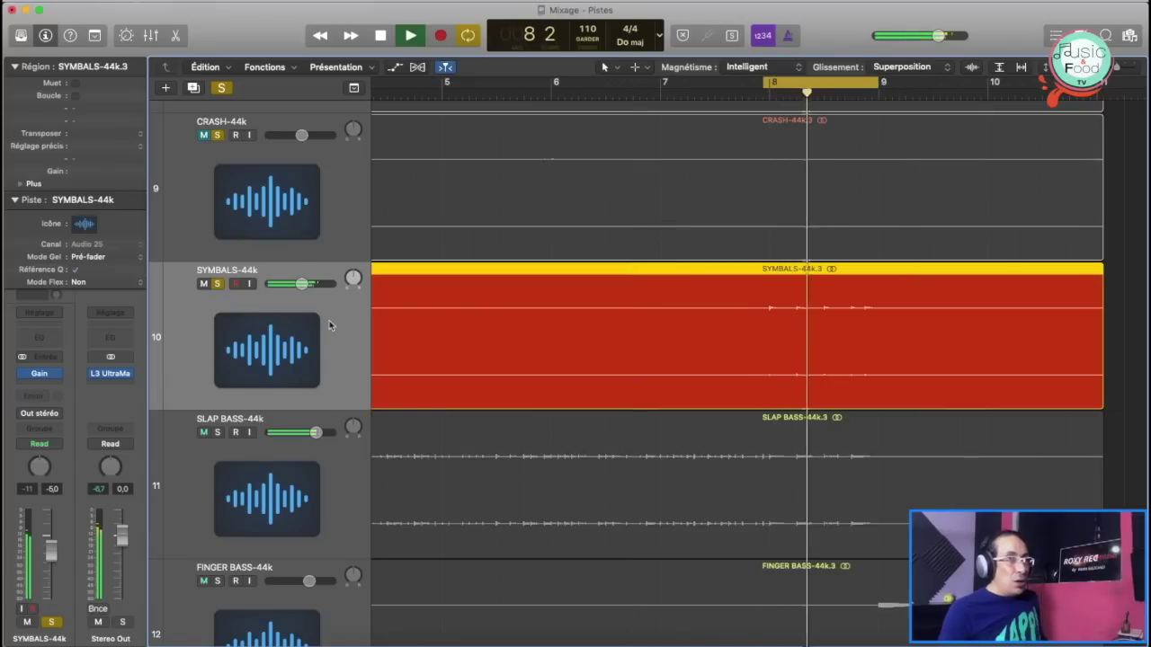
{"action": "key", "text": "space"}
Step: Add a Channel EQ to SYMBALS with a 198 Hz low cut at Q 0.64 and a 15200 Hz high cut, and close it
{"action": "key", "text": "super+2"}
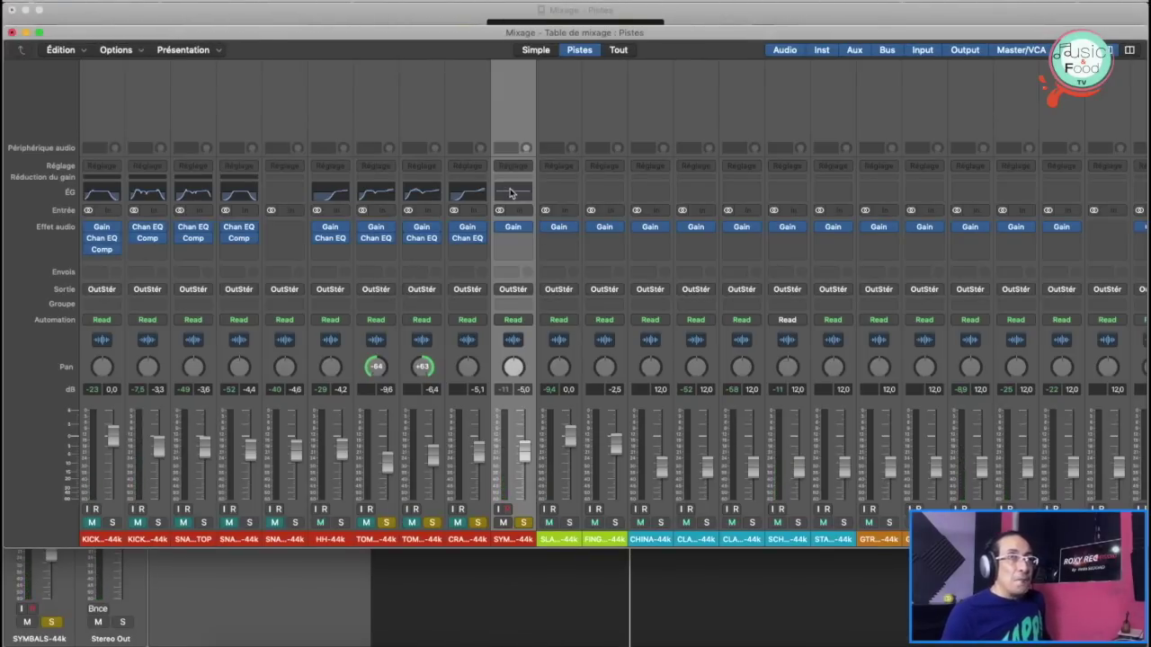
{"action": "left_click", "coordinate": [511, 192]}
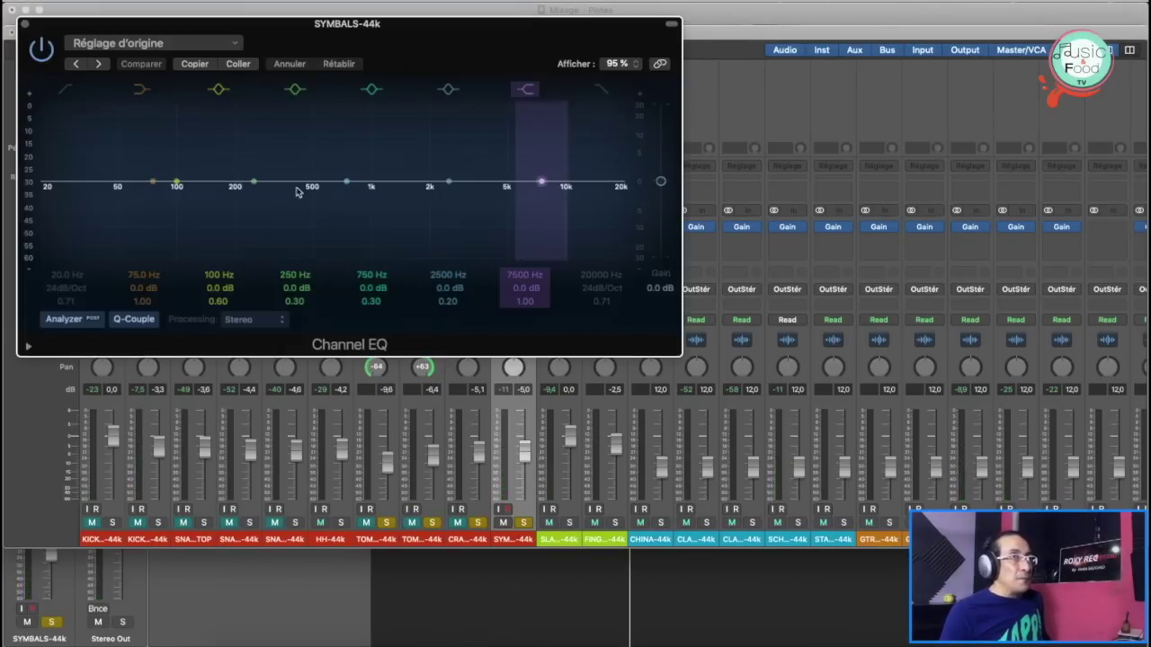
{"action": "left_click", "coordinate": [68, 93]}
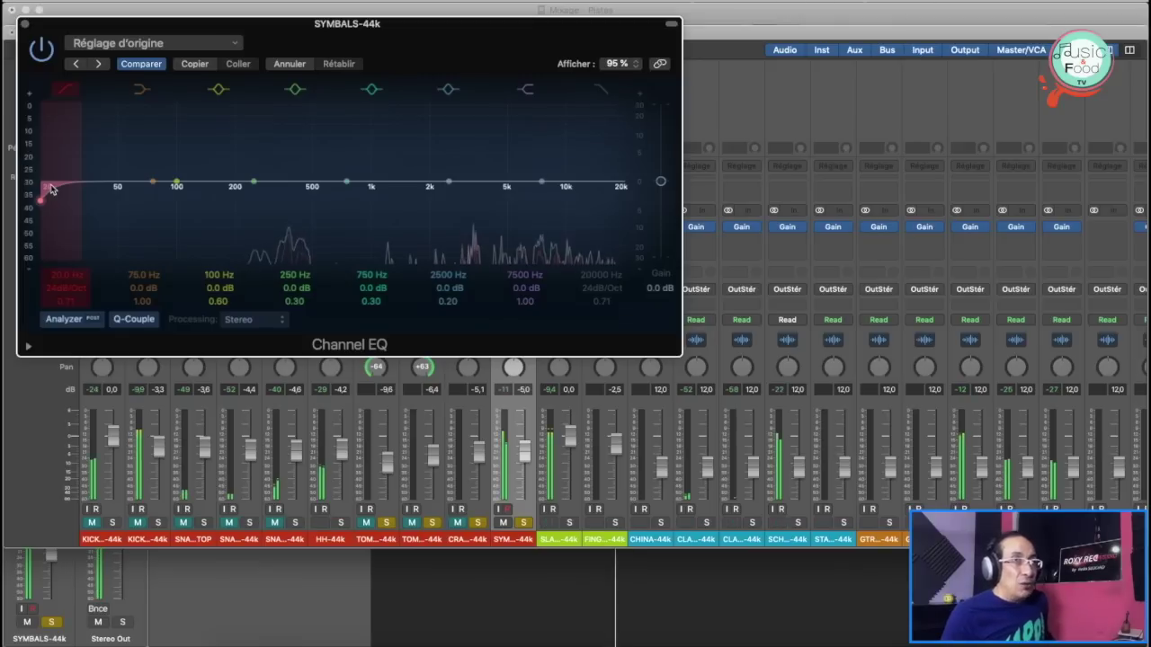
{"action": "left_click_drag", "start_coordinate": [51, 189], "coordinate": [206, 195]}
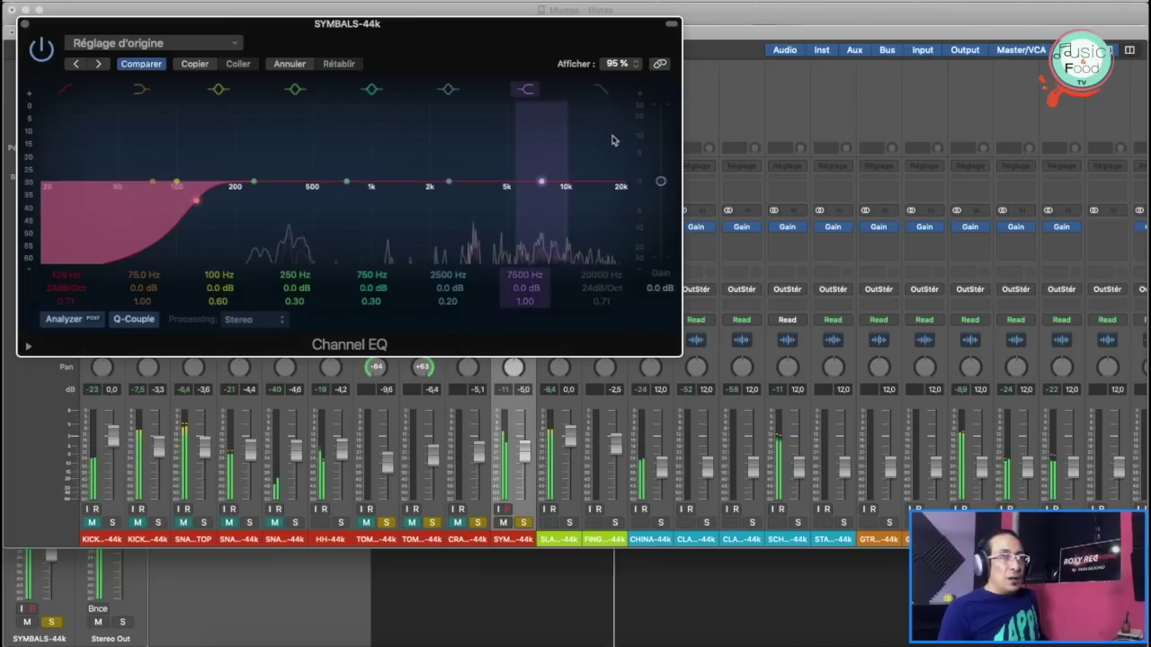
{"action": "left_click", "coordinate": [603, 90]}
{"action": "left_click_drag", "start_coordinate": [617, 193], "coordinate": [587, 195]}
{"action": "left_click_drag", "start_coordinate": [196, 200], "coordinate": [234, 199]}
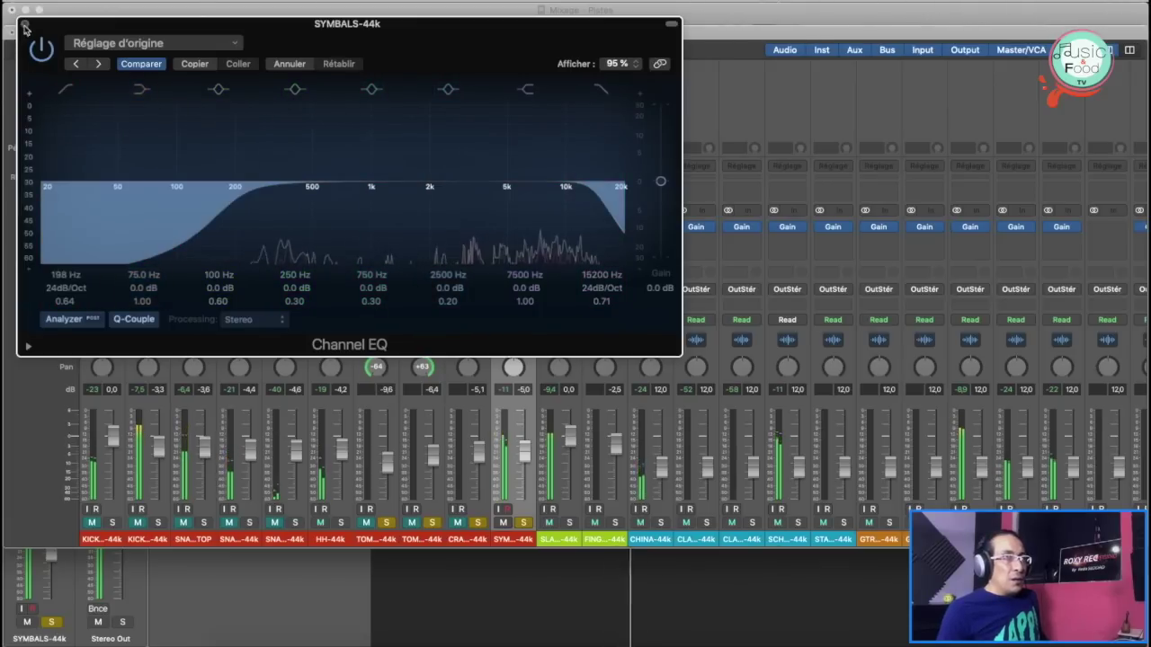
{"action": "key", "text": "super+w"}
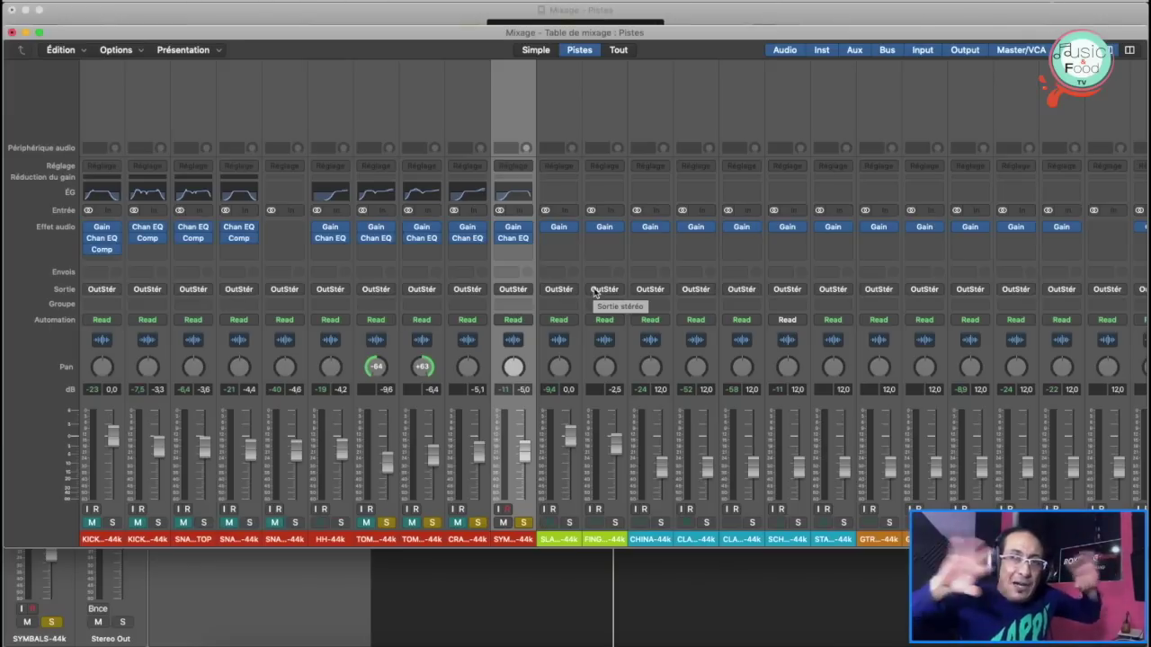
Step: During playback, add a -1.5 dB mid cut at 1960 Hz with Q 0.35 to the SYMBALS EQ and close it
{"action": "key", "text": "space"}
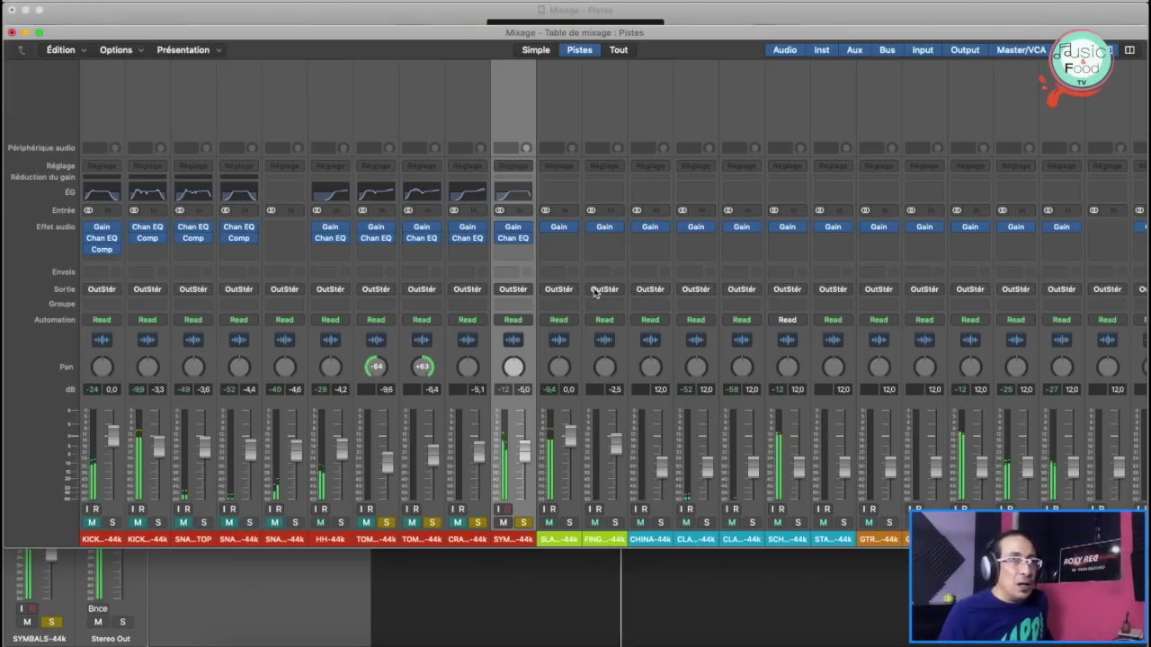
{"action": "double_click", "coordinate": [516, 195]}
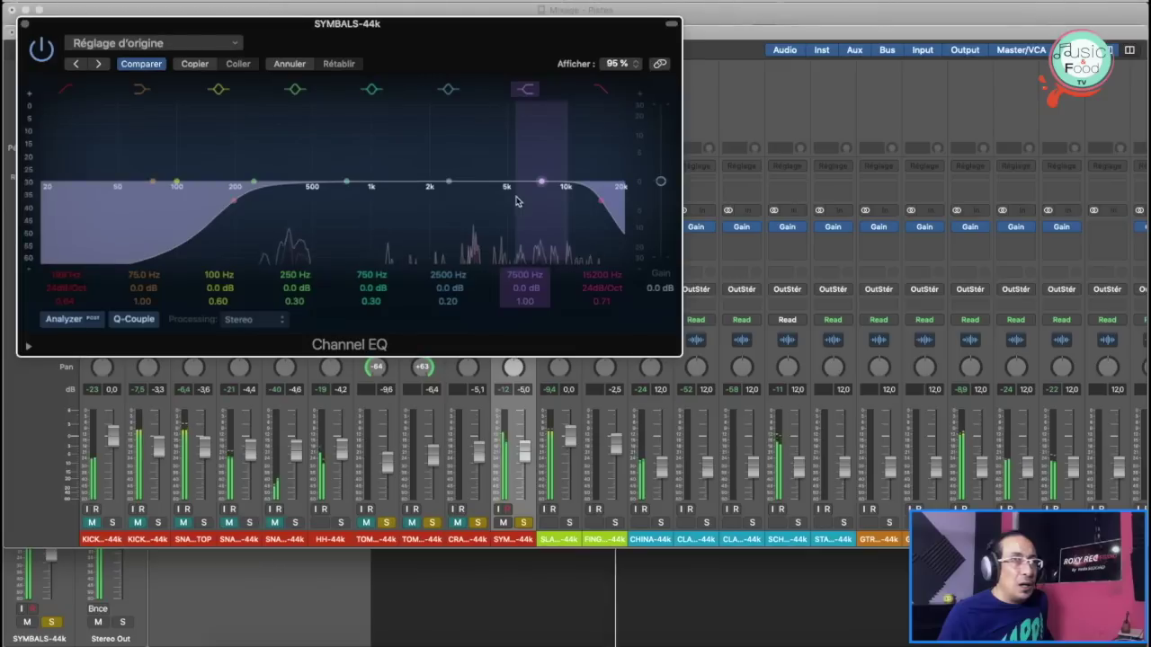
{"action": "left_click_drag", "start_coordinate": [347, 183], "coordinate": [428, 189]}
{"action": "mouse_move", "coordinate": [370, 301]}
{"action": "left_mouse_down"}
{"action": "mouse_move", "coordinate": [370, 270]}
{"action": "mouse_move", "coordinate": [370, 296]}
{"action": "left_mouse_up"}
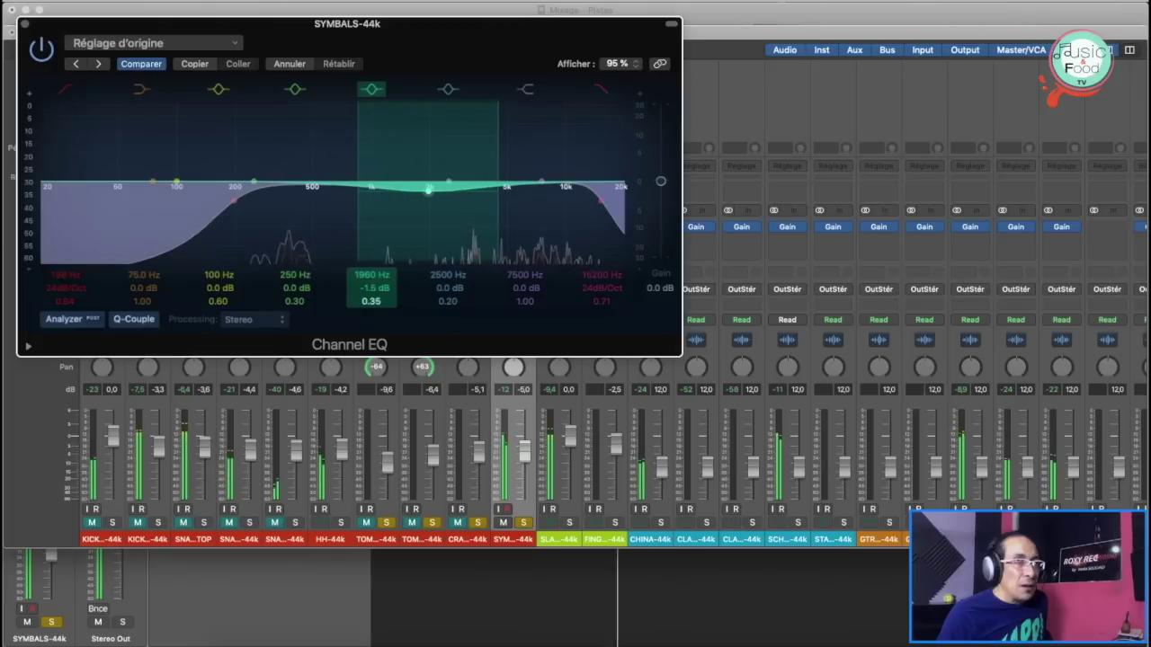
{"action": "left_click", "coordinate": [24, 24]}
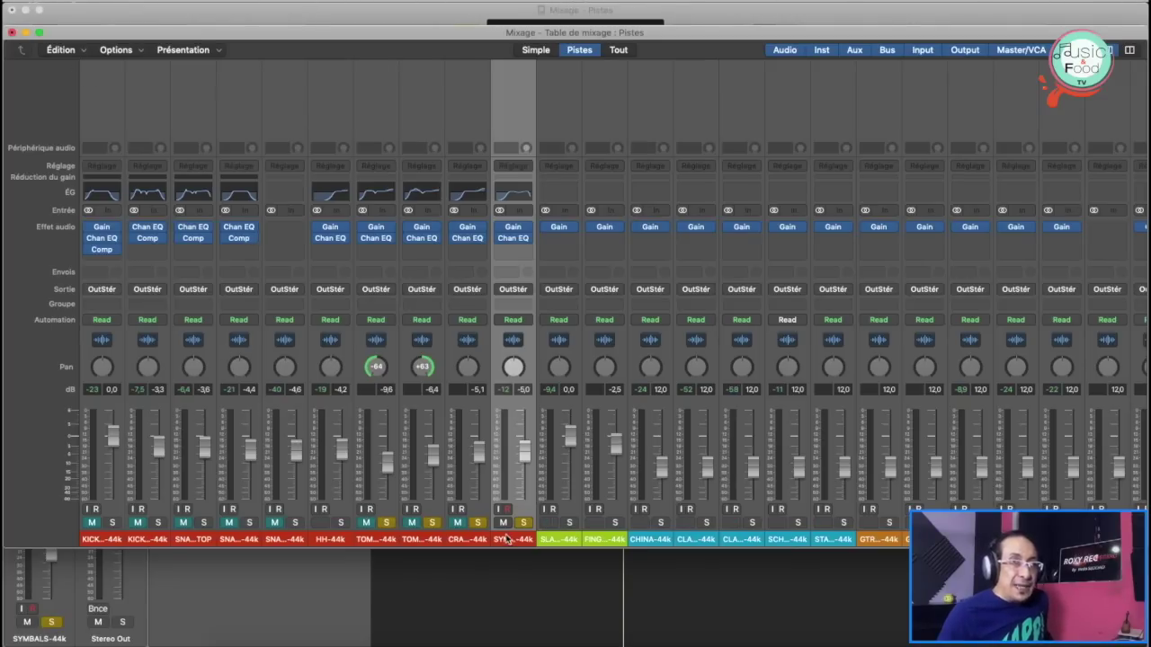
Step: Solo all ten drum channels from KICK-OUT to SYMBALS together during playback and close the mixer window
{"action": "left_click_drag", "start_coordinate": [474, 544], "coordinate": [93, 538]}
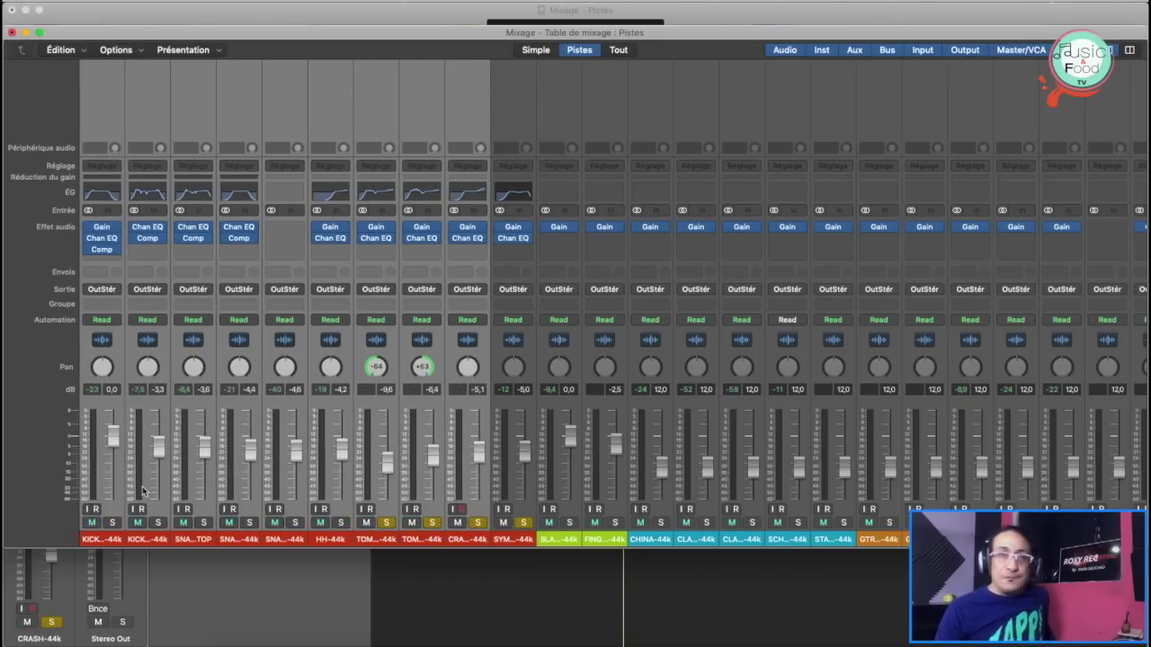
{"action": "key", "text": "space"}
{"action": "left_click", "coordinate": [340, 523]}
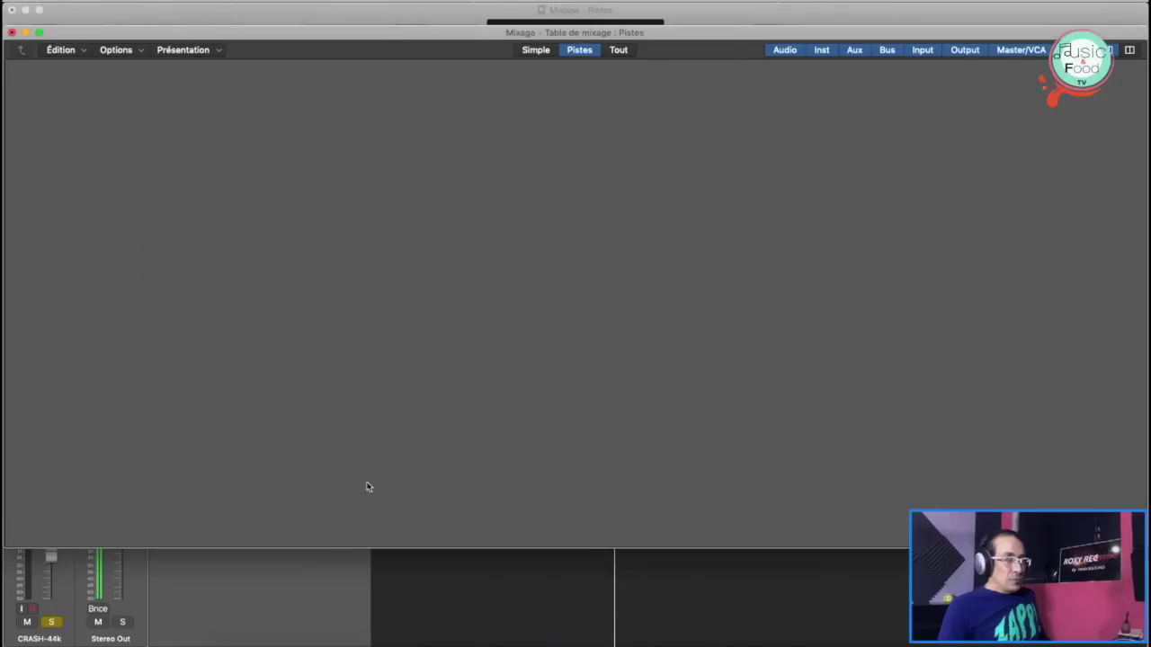
{"action": "key", "text": "super+w"}
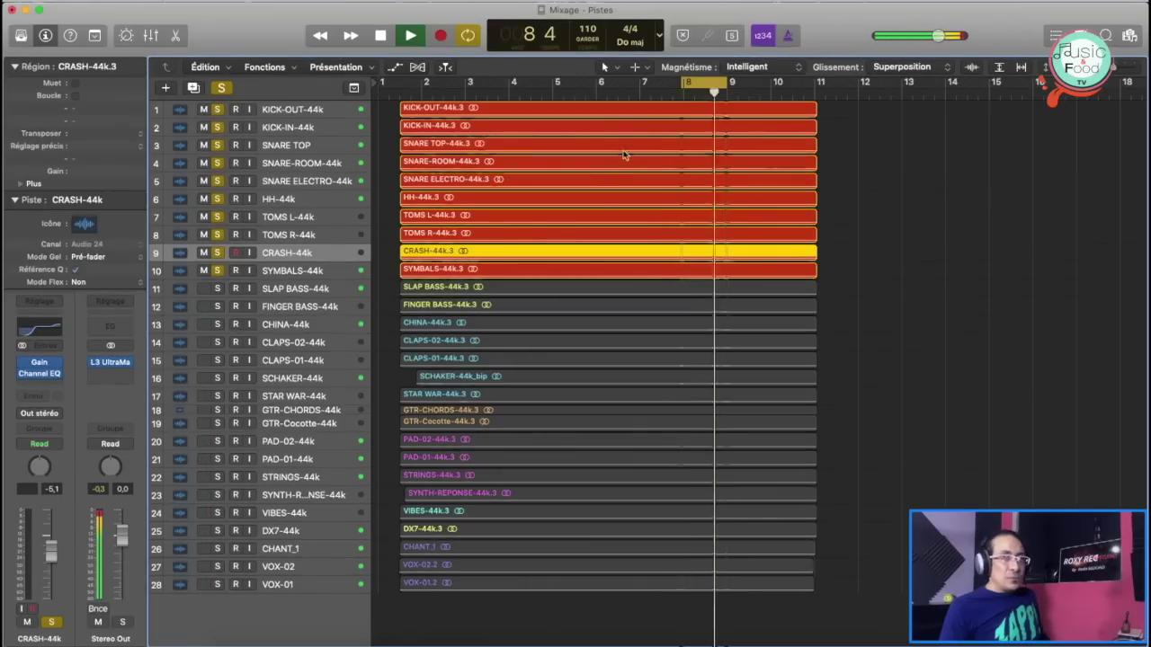
Step: Turn off cycle mode and listen to the full drum kit from about bar 2
{"action": "left_click", "coordinate": [693, 83]}
{"action": "left_click", "coordinate": [417, 92]}
{"action": "key", "text": "space"}
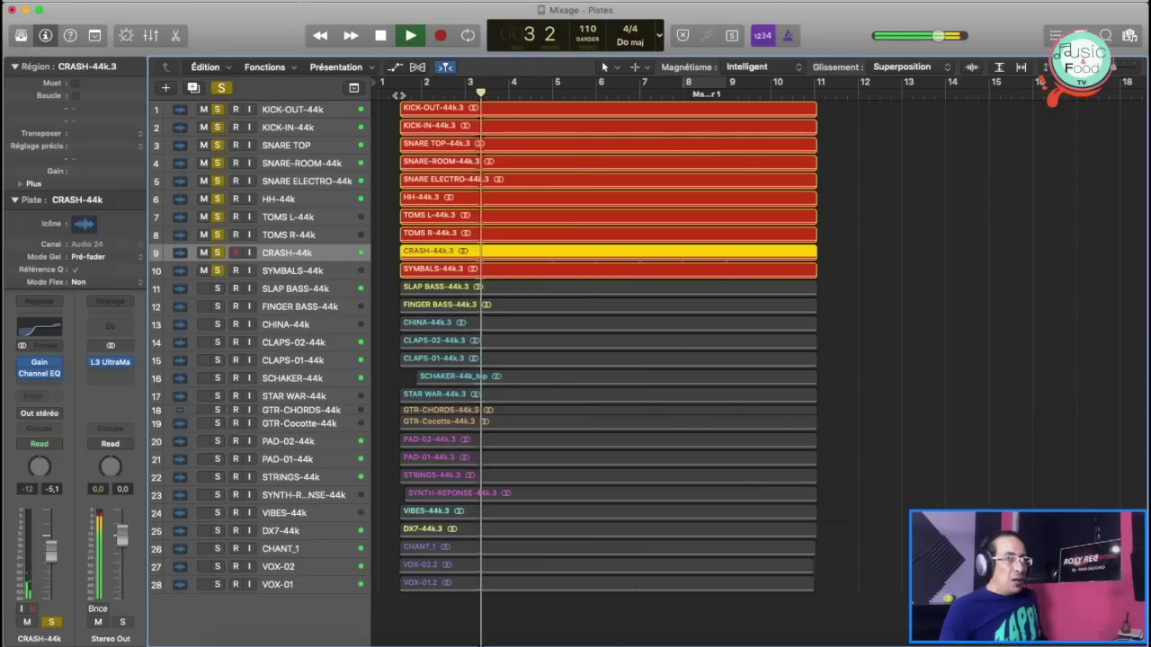
{"action": "key", "text": "space"}
Step: Mute the SNARE ELECTRO track and play the drums without it from about bar 2
{"action": "left_click", "coordinate": [287, 183]}
{"action": "left_click", "coordinate": [204, 181]}
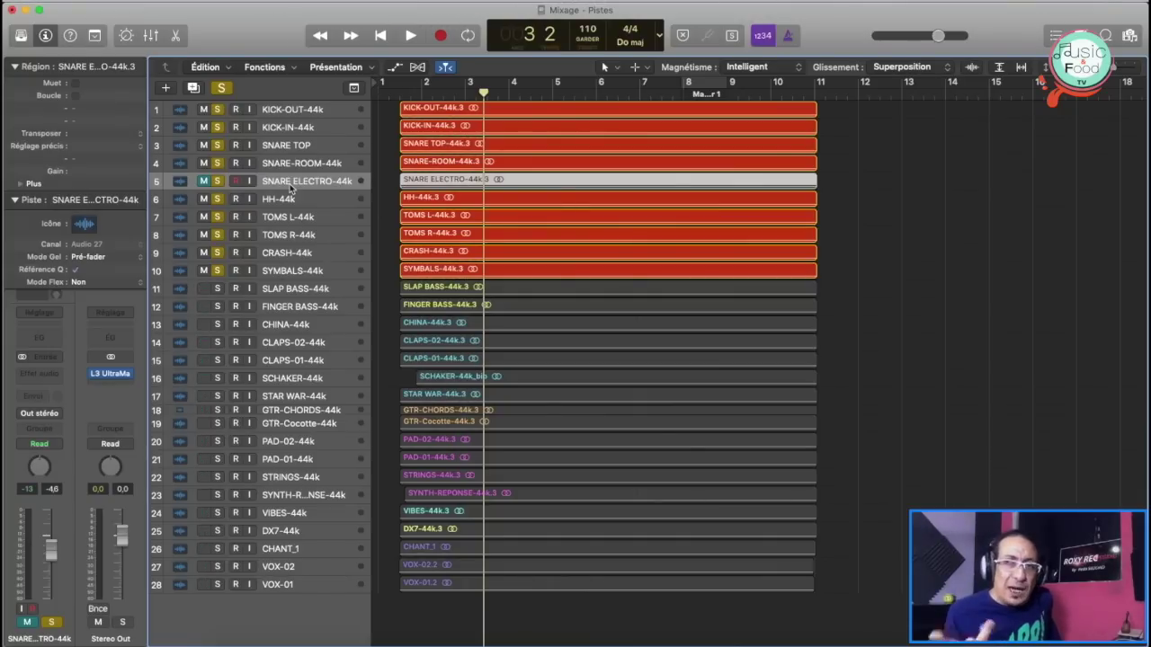
{"action": "key", "text": "space"}
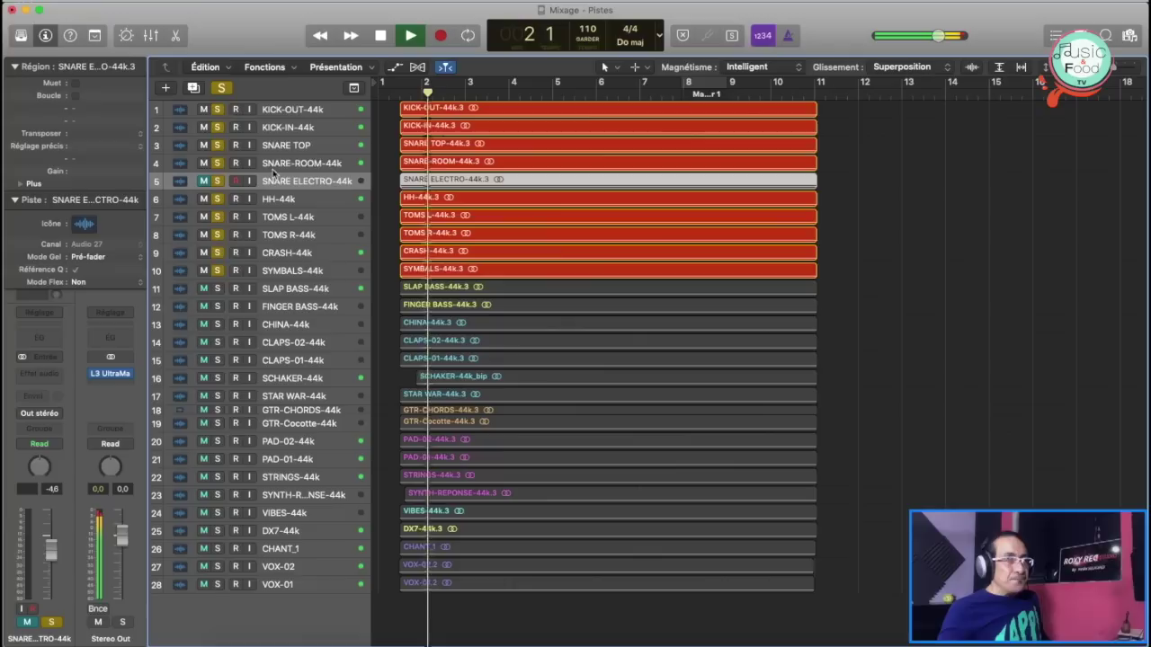
{"action": "key", "text": "space"}
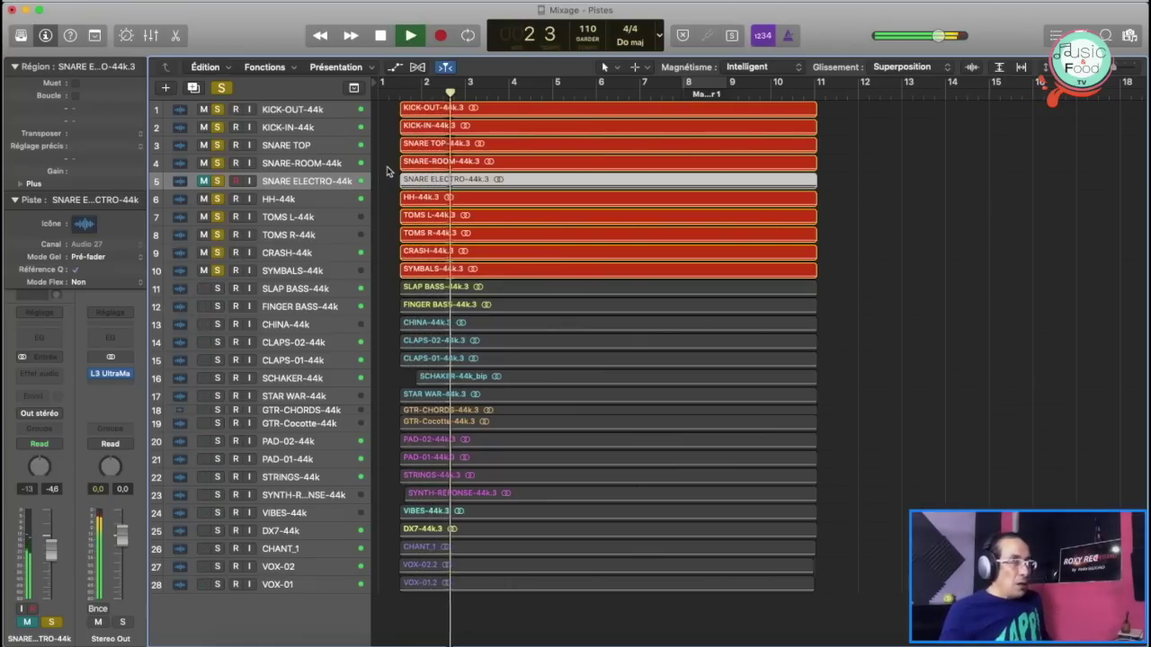
Step: Reopen the mixer and set the Gain plug-in on the CRASH channel to +5.5 dB while the drums play
{"action": "key", "text": "F11"}
{"action": "key", "text": "F11"}
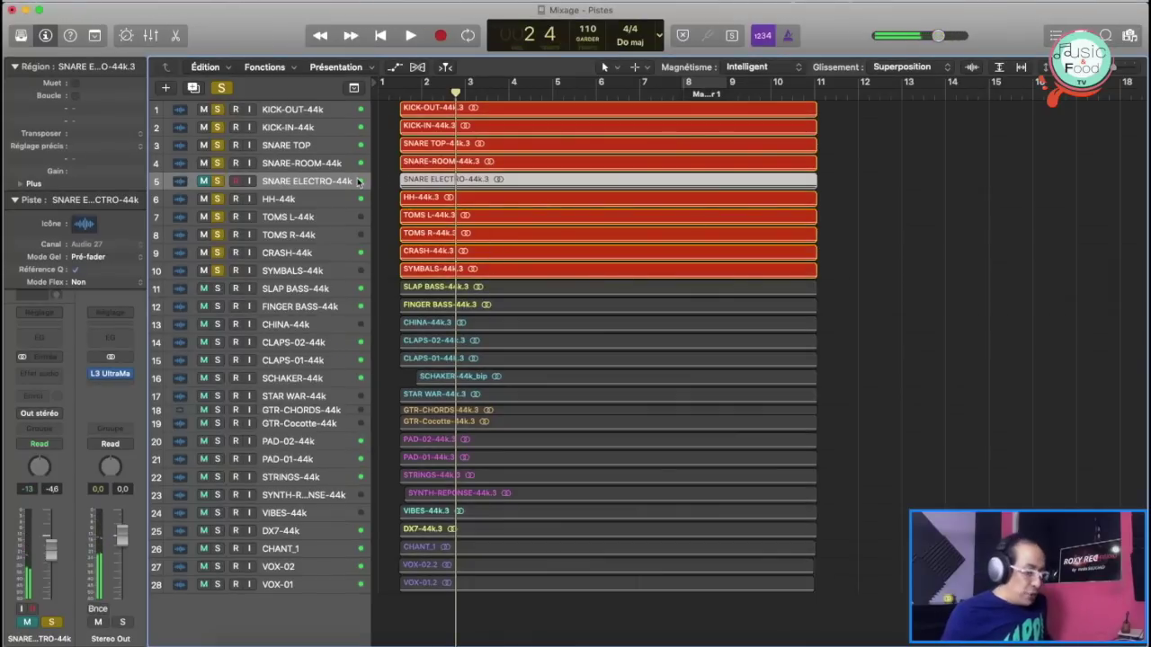
{"action": "key", "text": "F11"}
{"action": "key", "text": "x"}
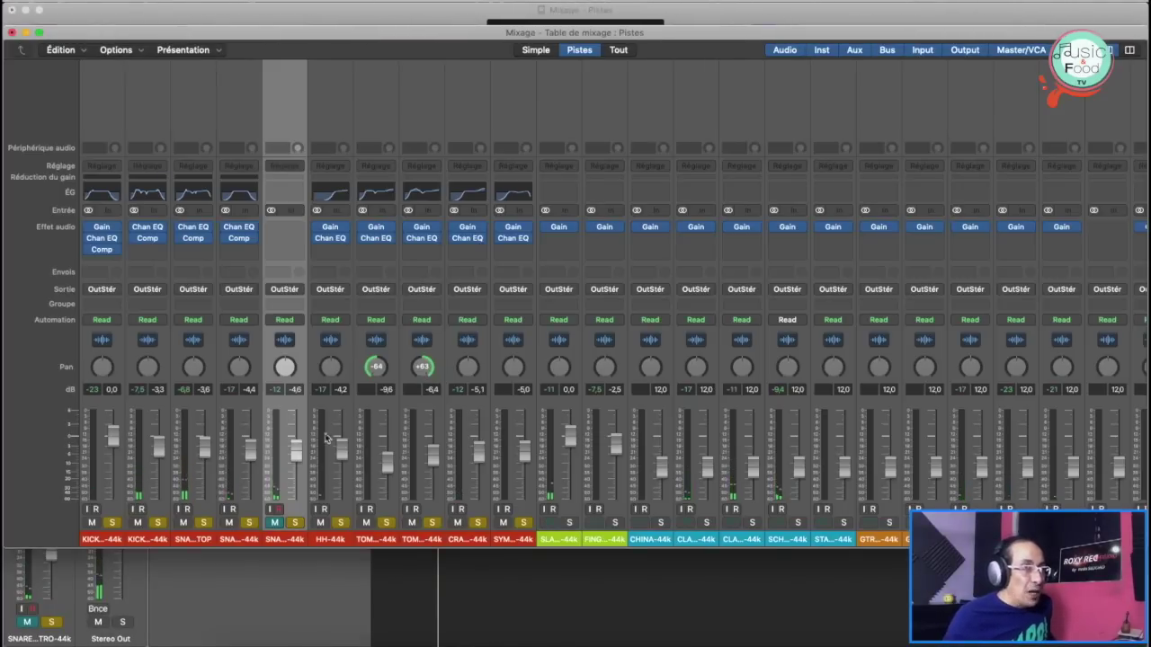
{"action": "left_click", "coordinate": [471, 540]}
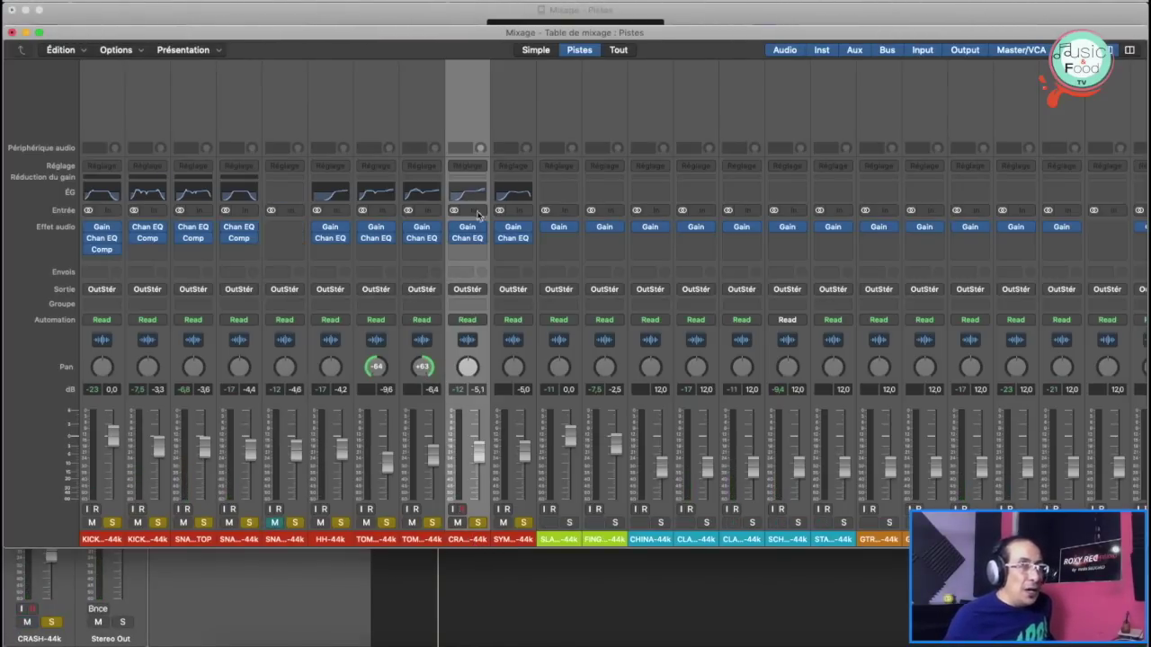
{"action": "key", "text": "space"}
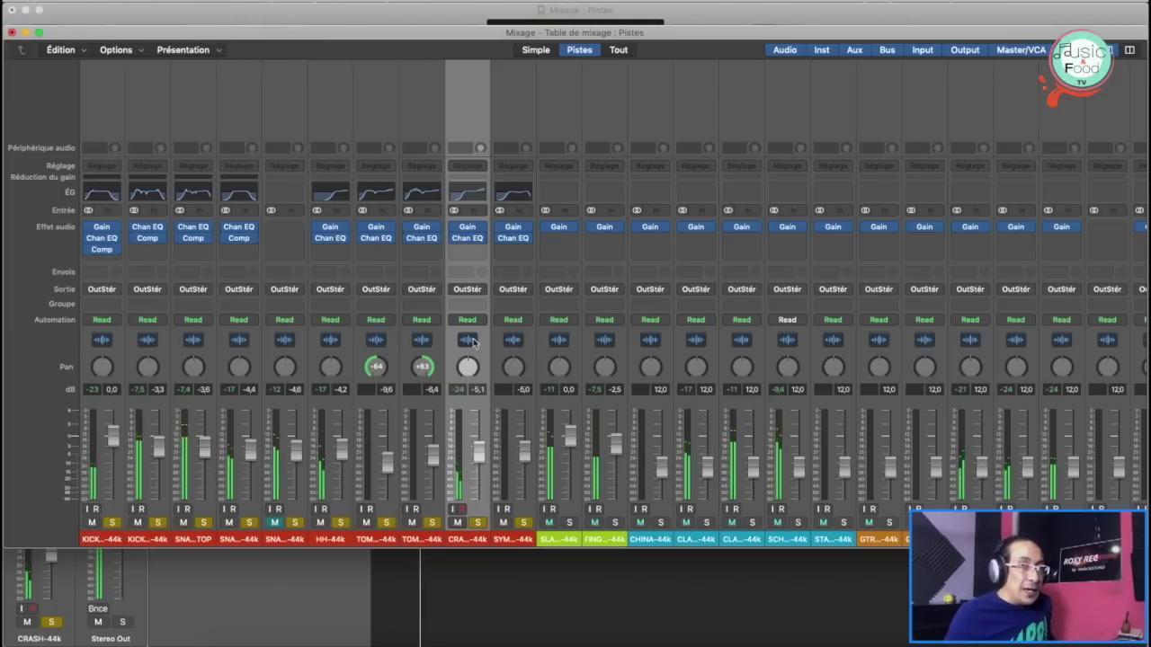
{"action": "left_click", "coordinate": [467, 226]}
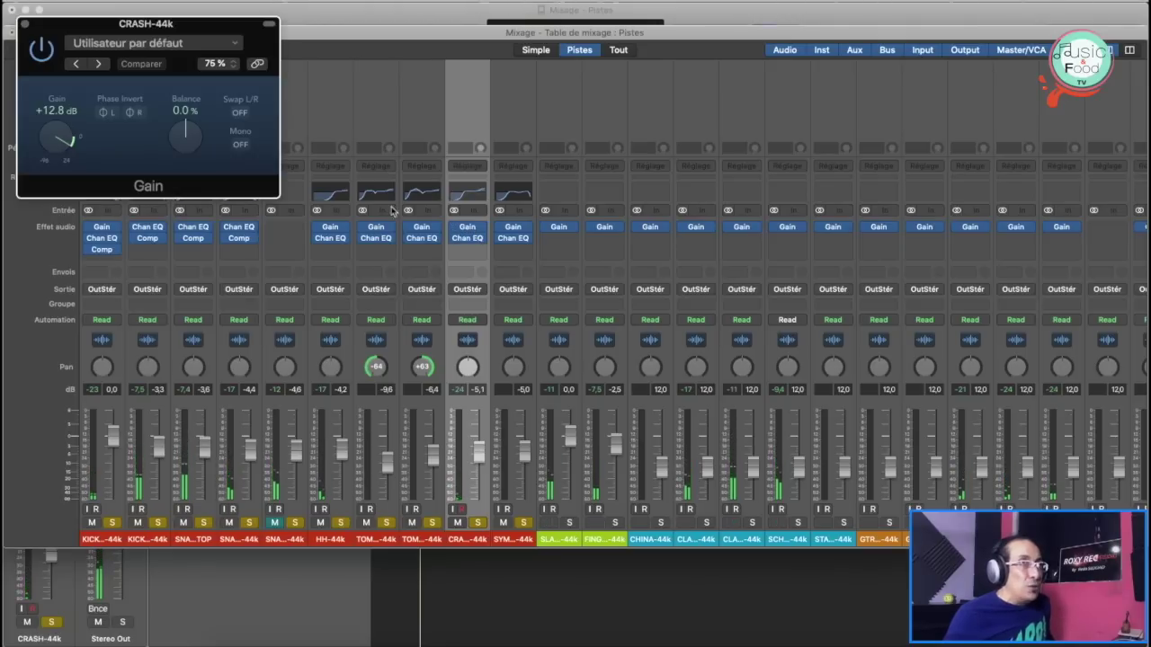
{"action": "left_click_drag", "start_coordinate": [56, 137], "coordinate": [59, 146]}
{"action": "key", "text": "space"}
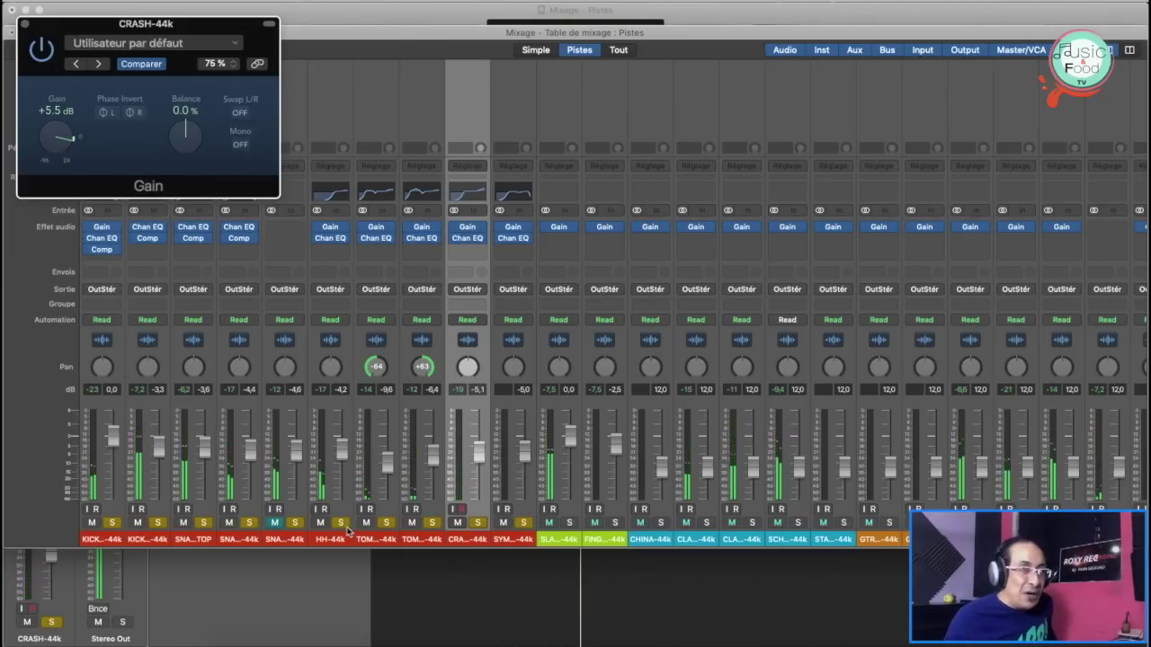
Step: Adjust the Gain plug-in on the HH channel to about +13.4 dB and close it
{"action": "left_click", "coordinate": [330, 227]}
{"action": "left_click_drag", "start_coordinate": [72, 157], "coordinate": [70, 156]}
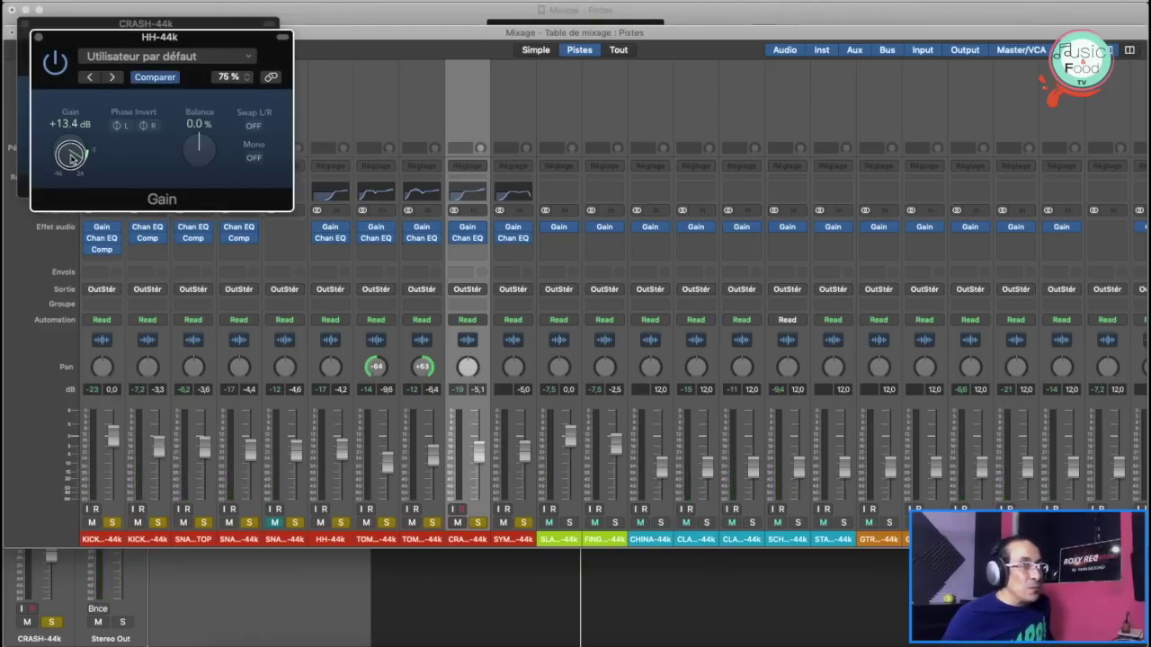
{"action": "left_click", "coordinate": [36, 37]}
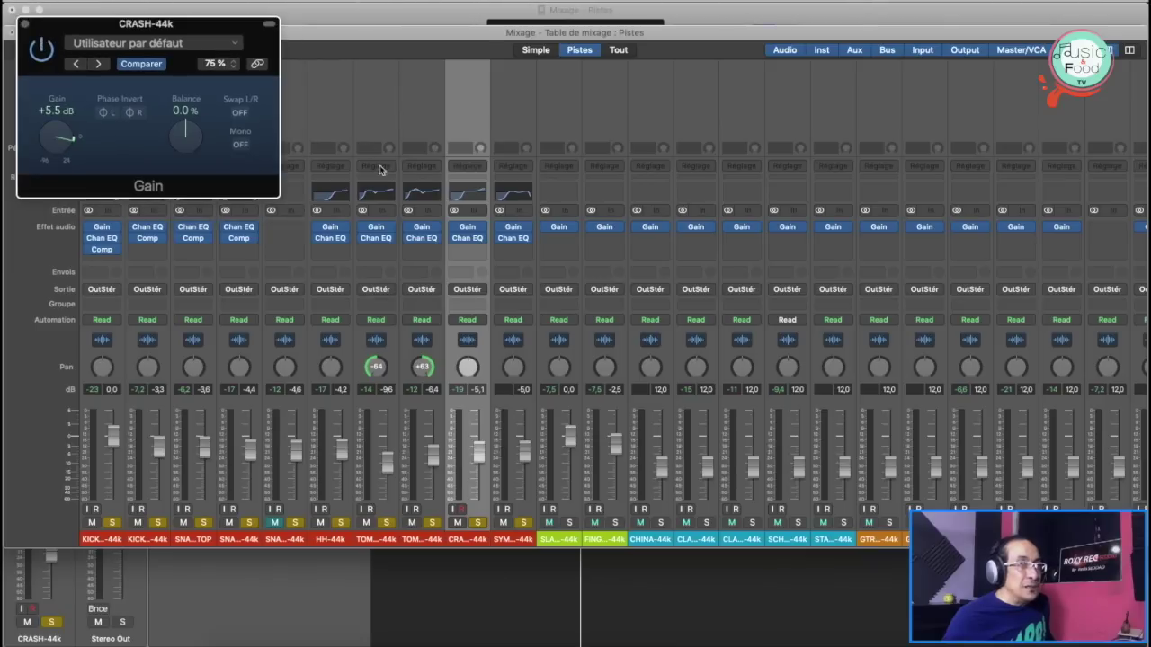
Step: Raise the Gain plug-in on the TOMS R channel to about +14.6 dB and close the open Gain windows
{"action": "left_click", "coordinate": [422, 228]}
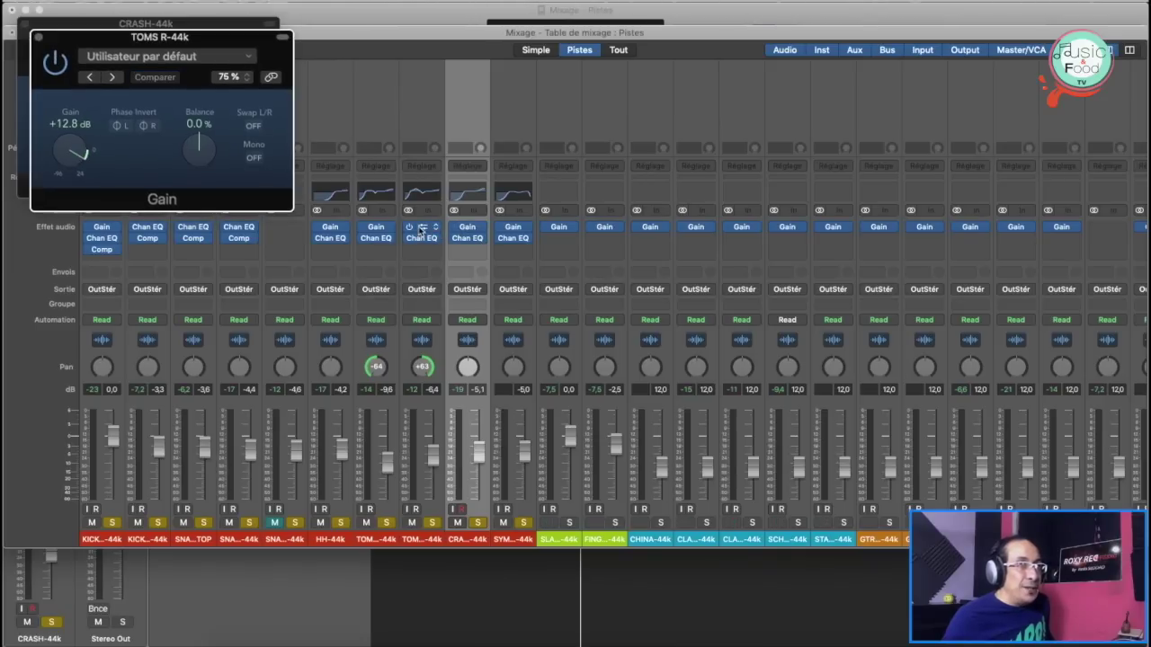
{"action": "left_click_drag", "start_coordinate": [70, 168], "coordinate": [69, 165]}
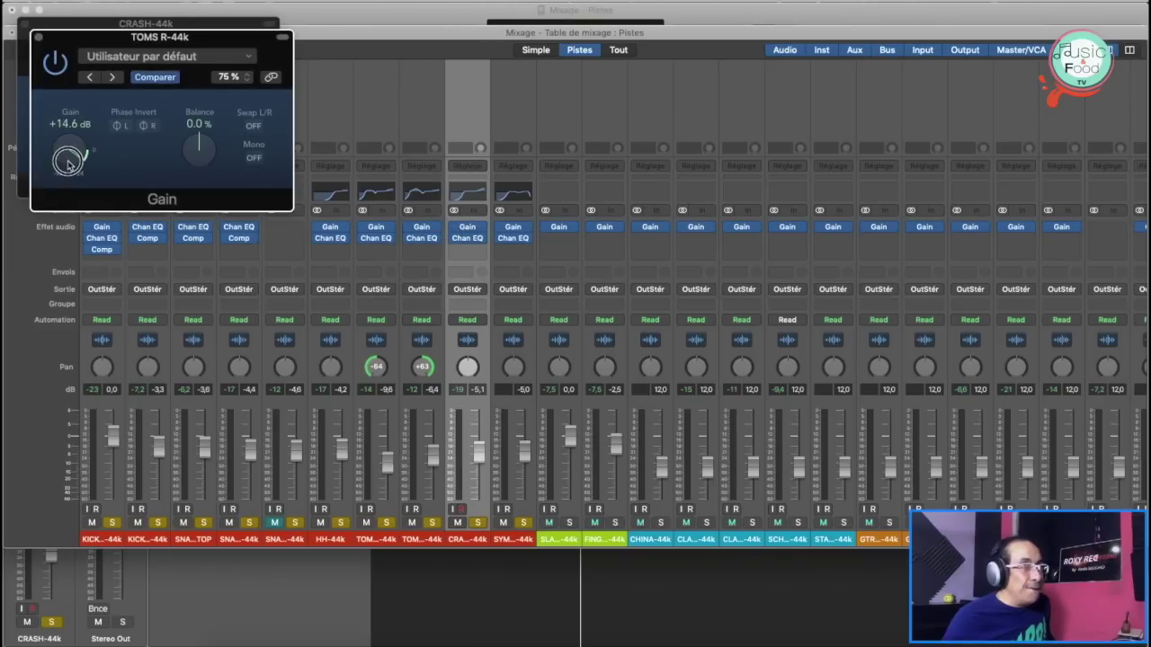
{"action": "left_click", "coordinate": [36, 37]}
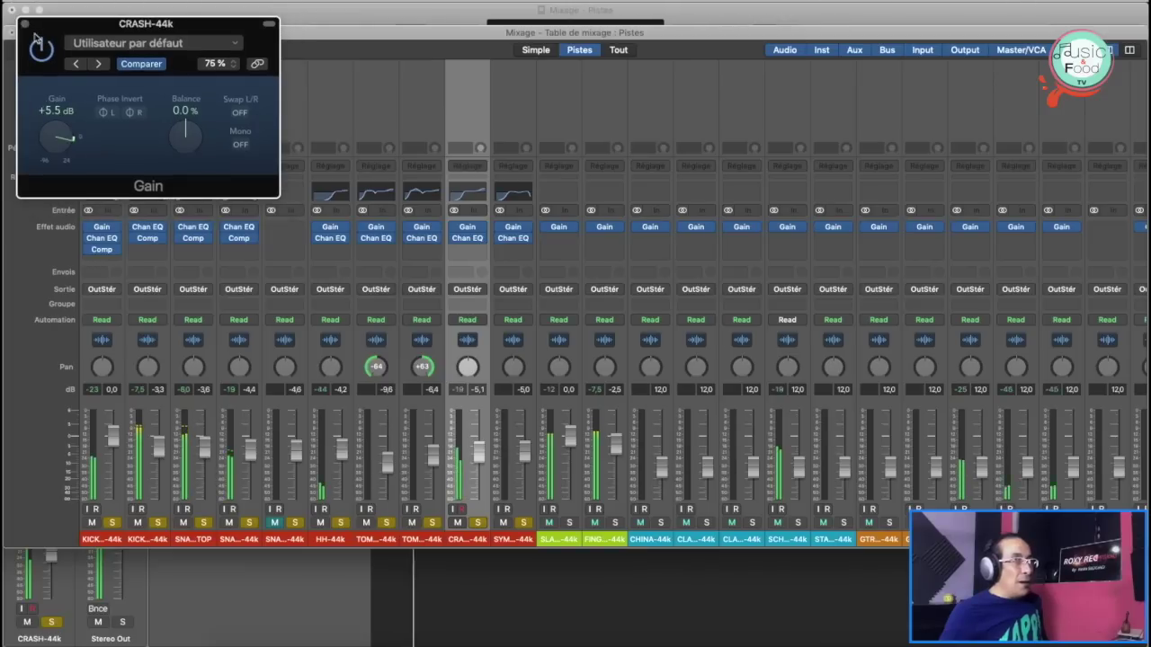
{"action": "left_click", "coordinate": [27, 26]}
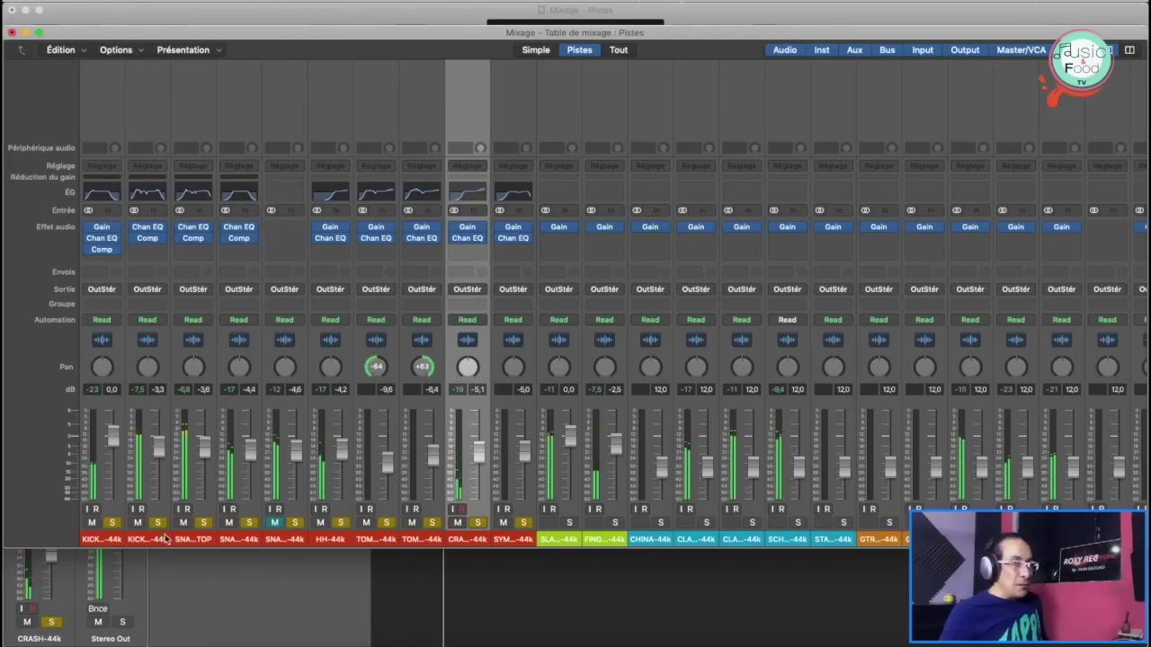
Step: Select all ten drum channels and compare playback with their Gain, Channel EQ and Compressor plug-ins bypassed and active
{"action": "left_click_drag", "start_coordinate": [102, 541], "coordinate": [509, 541]}
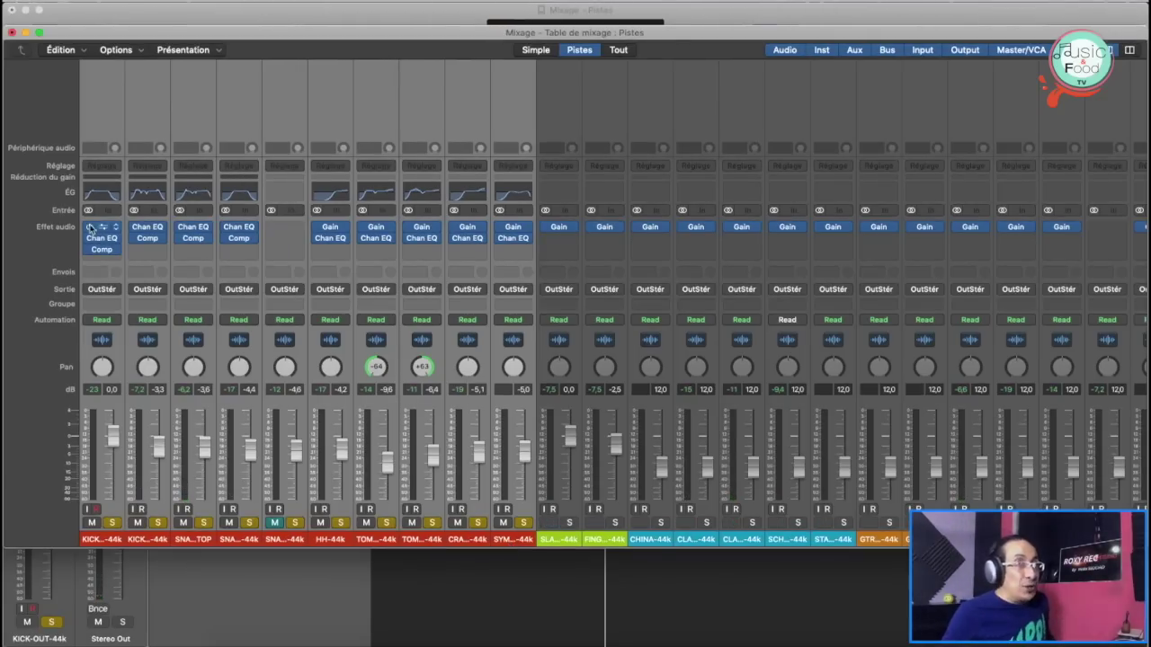
{"action": "left_click_drag", "start_coordinate": [89, 228], "coordinate": [90, 250]}
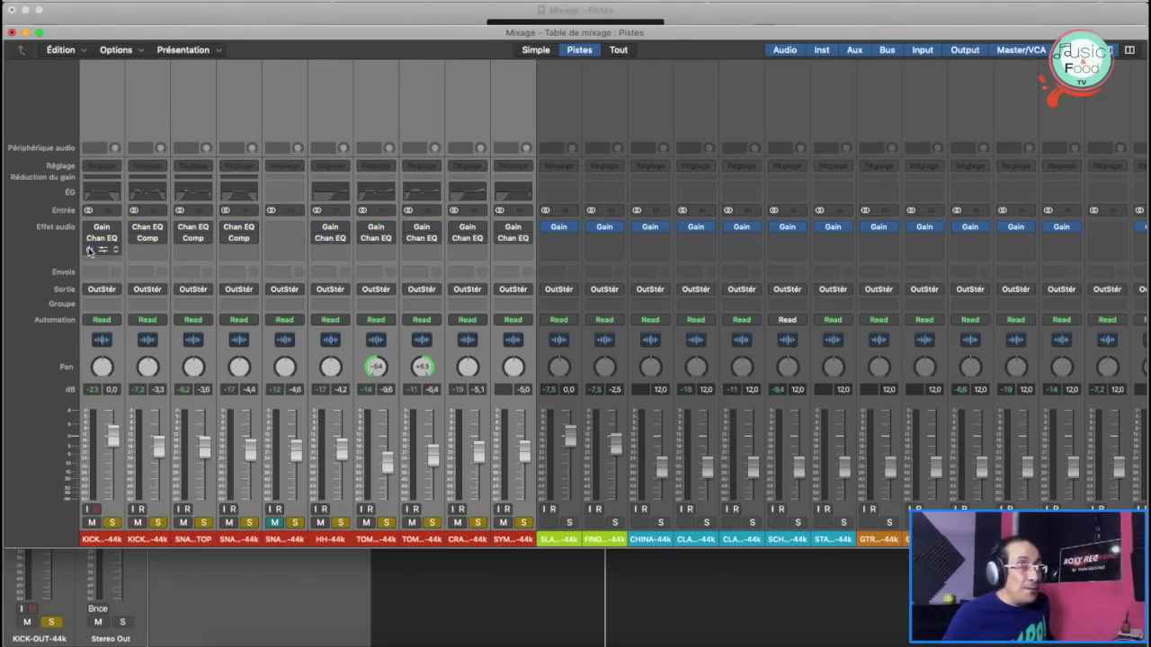
{"action": "key", "text": "space"}
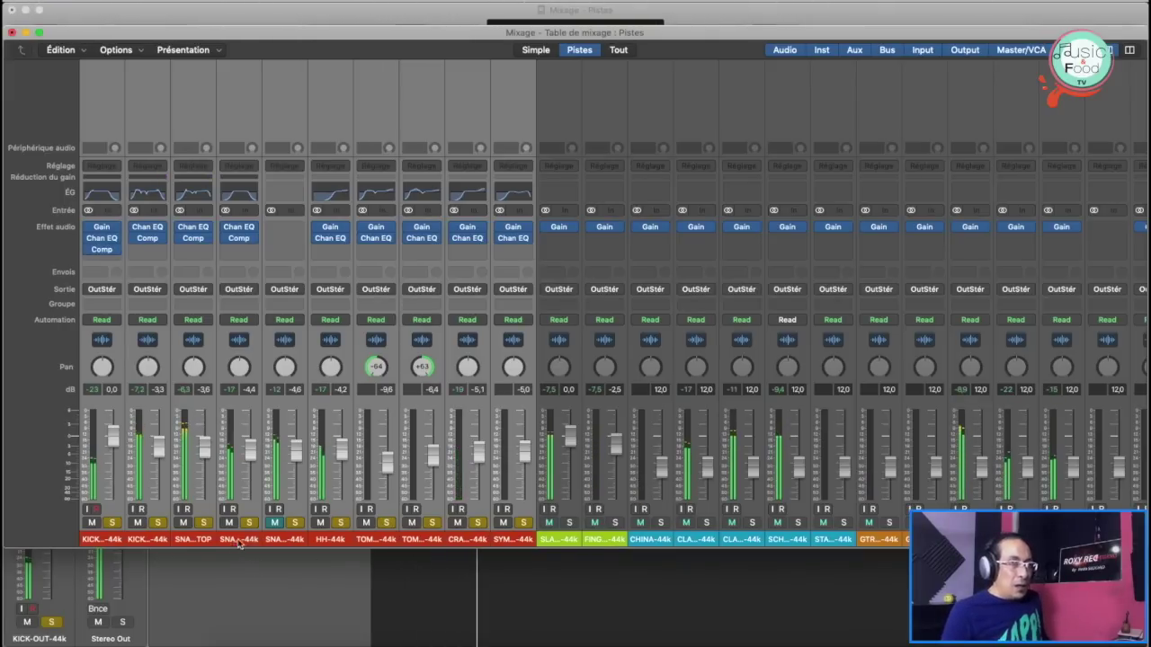
Step: Lower the Gain plug-in on the HH channel to +9.9 dB during playback and close it
{"action": "left_click", "coordinate": [343, 540]}
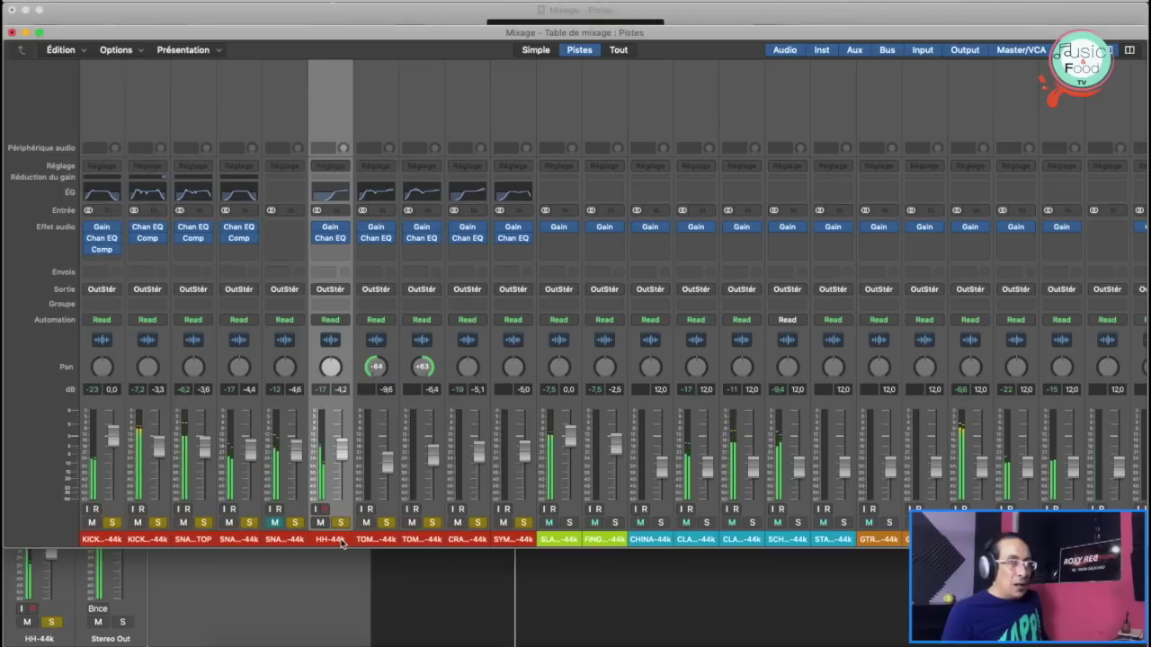
{"action": "left_click", "coordinate": [331, 232]}
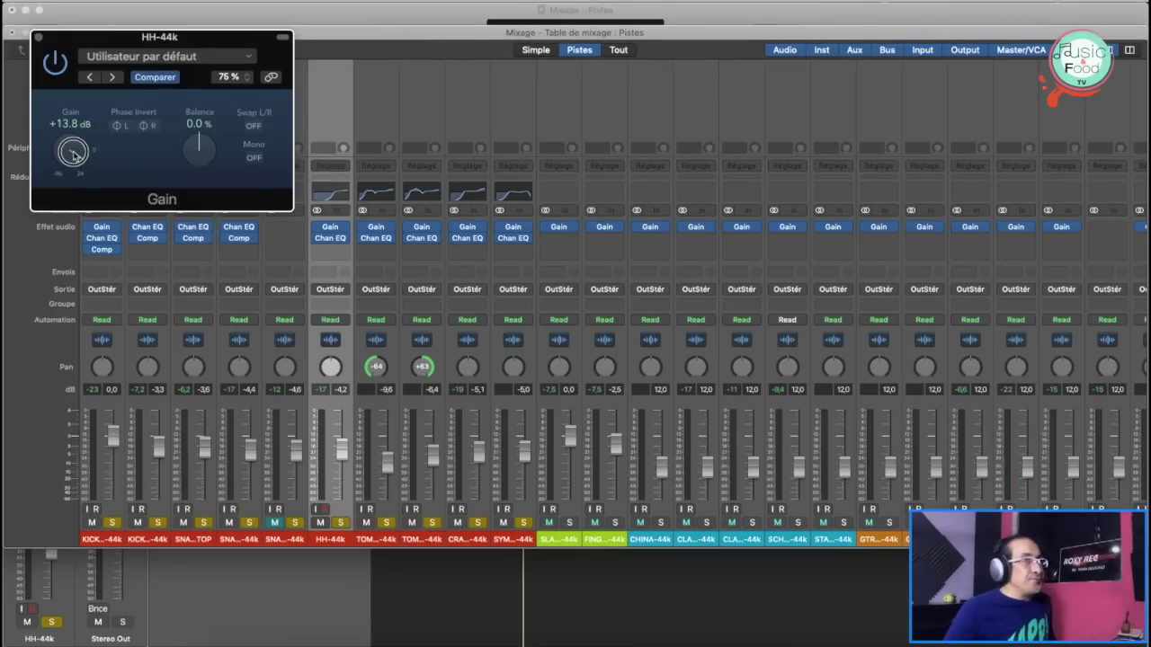
{"action": "left_click_drag", "start_coordinate": [74, 153], "coordinate": [77, 162]}
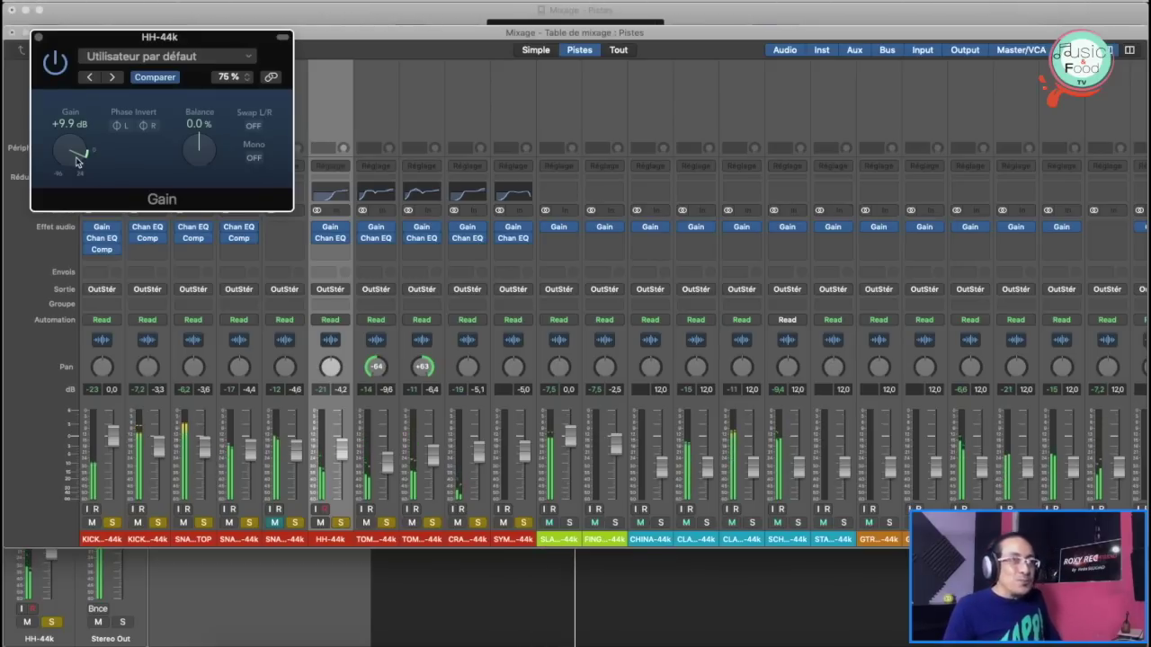
{"action": "left_click", "coordinate": [38, 39]}
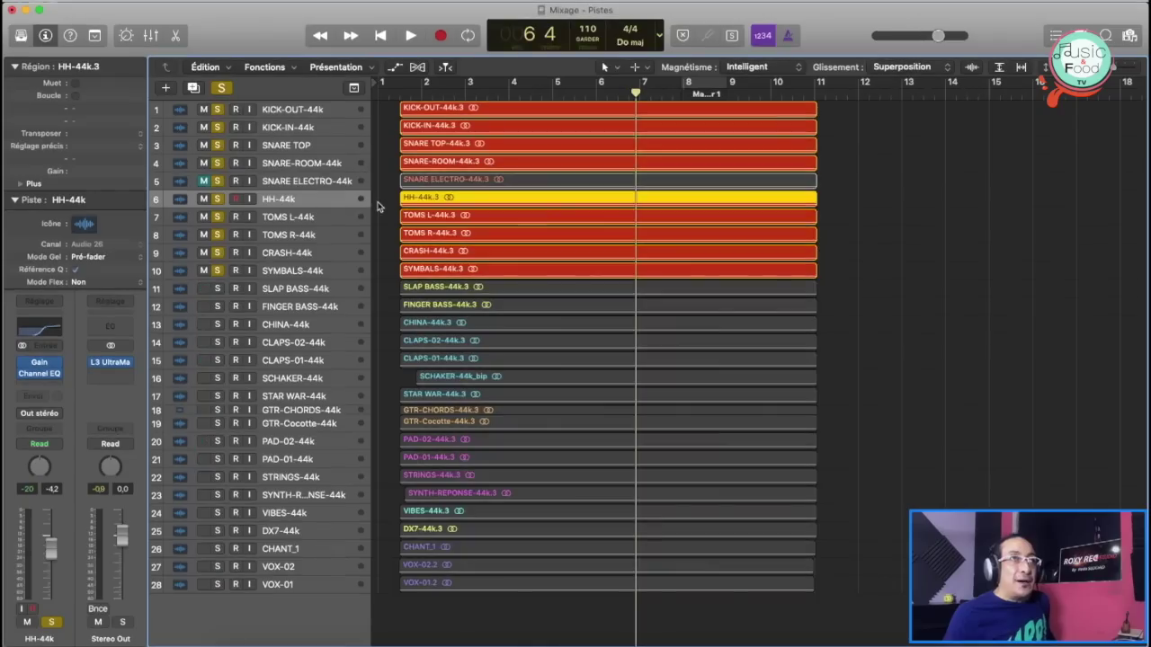
Step: Select the ten drum tracks from KICK-OUT to SYMBALS in the track list and reopen the mixer
{"action": "left_click", "coordinate": [308, 109]}
{"action": "left_click", "coordinate": [305, 272], "text": "shift"}
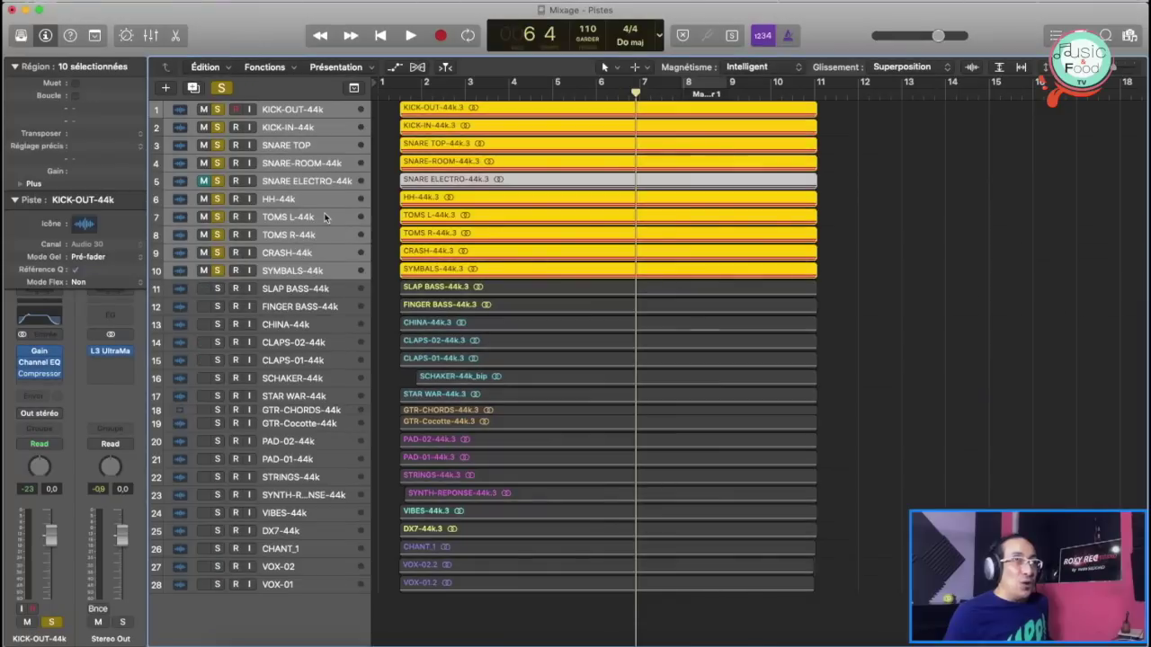
{"action": "key", "text": "super+2"}
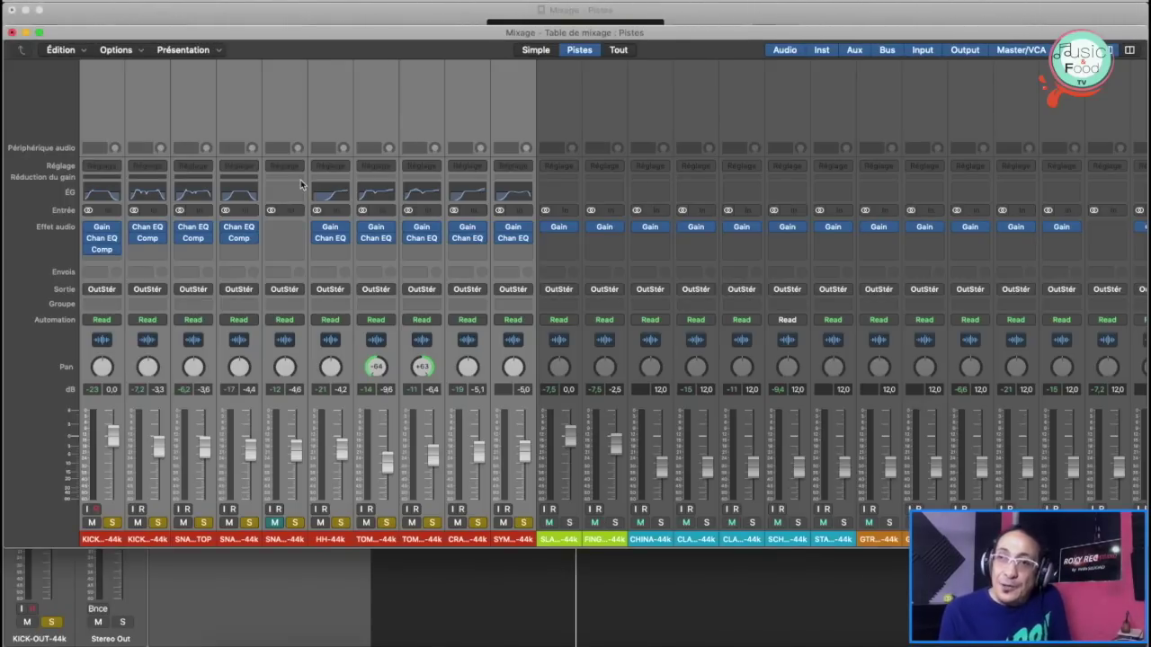
Step: Add a send to Bus 1 on all selected drum channels and set the send levels to 0.0 dB
{"action": "left_click", "coordinate": [101, 274]}
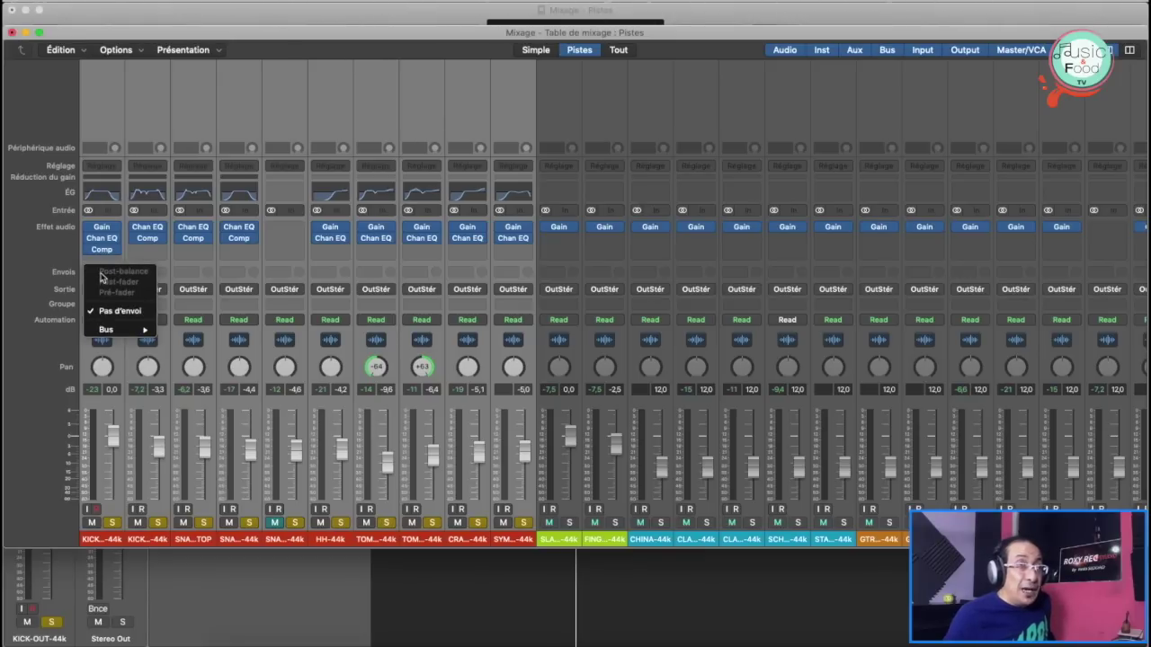
{"action": "mouse_move", "coordinate": [105, 331]}
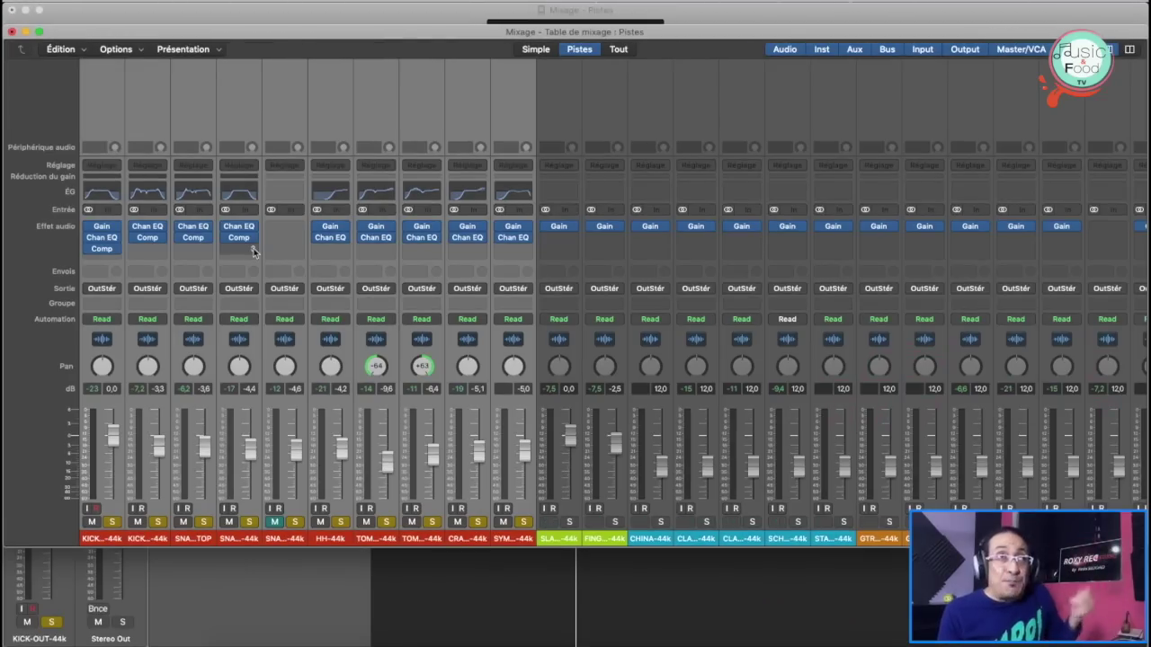
{"action": "left_click", "coordinate": [103, 273]}
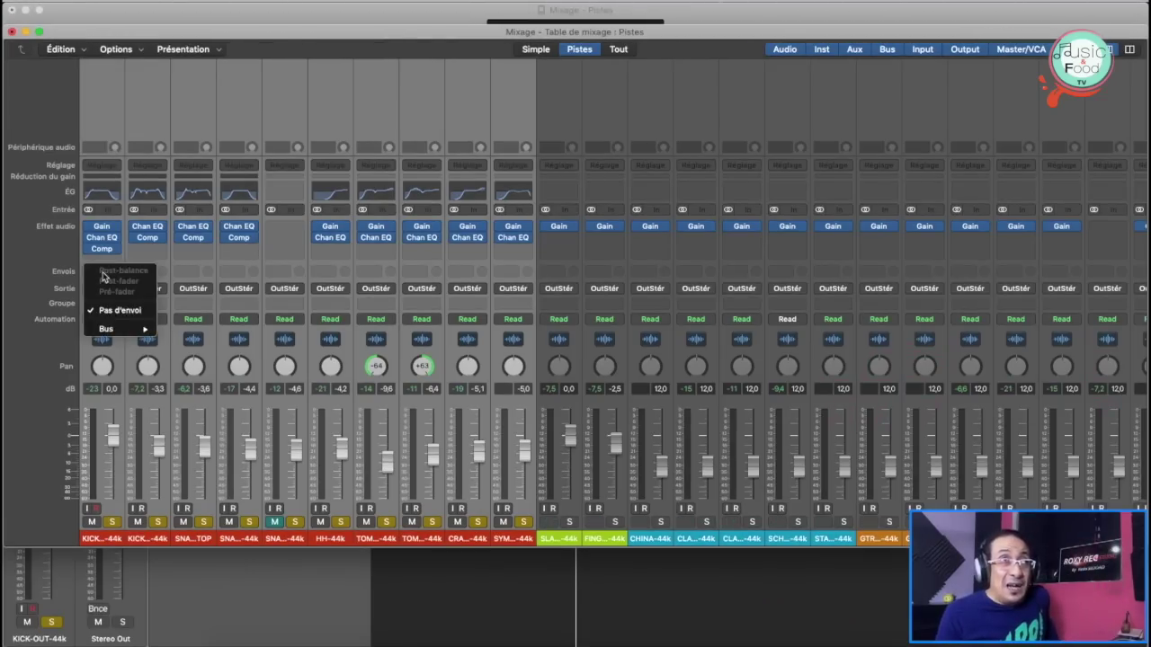
{"action": "mouse_move", "coordinate": [108, 329]}
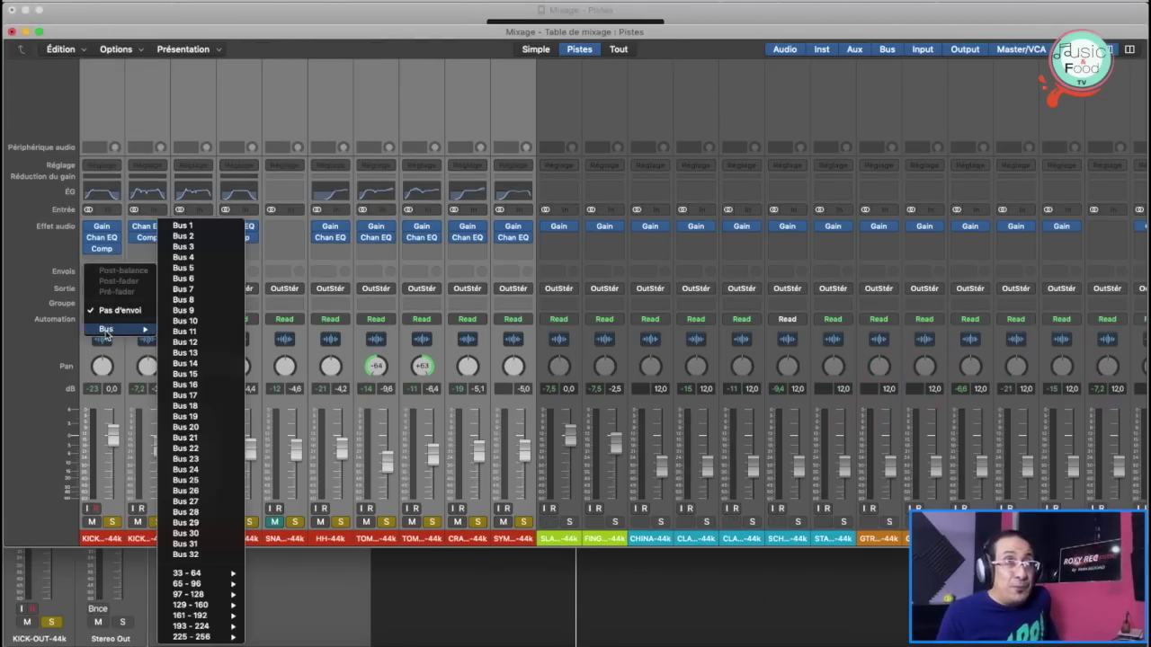
{"action": "left_click", "coordinate": [183, 226]}
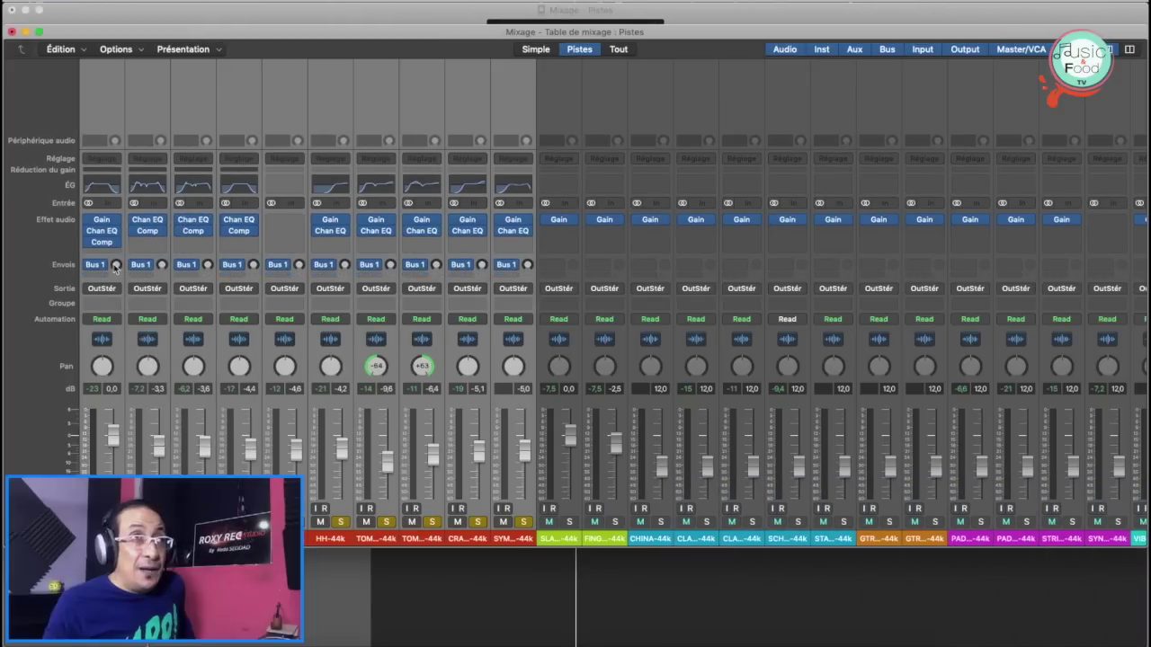
{"action": "left_click_drag", "start_coordinate": [115, 267], "coordinate": [110, 184]}
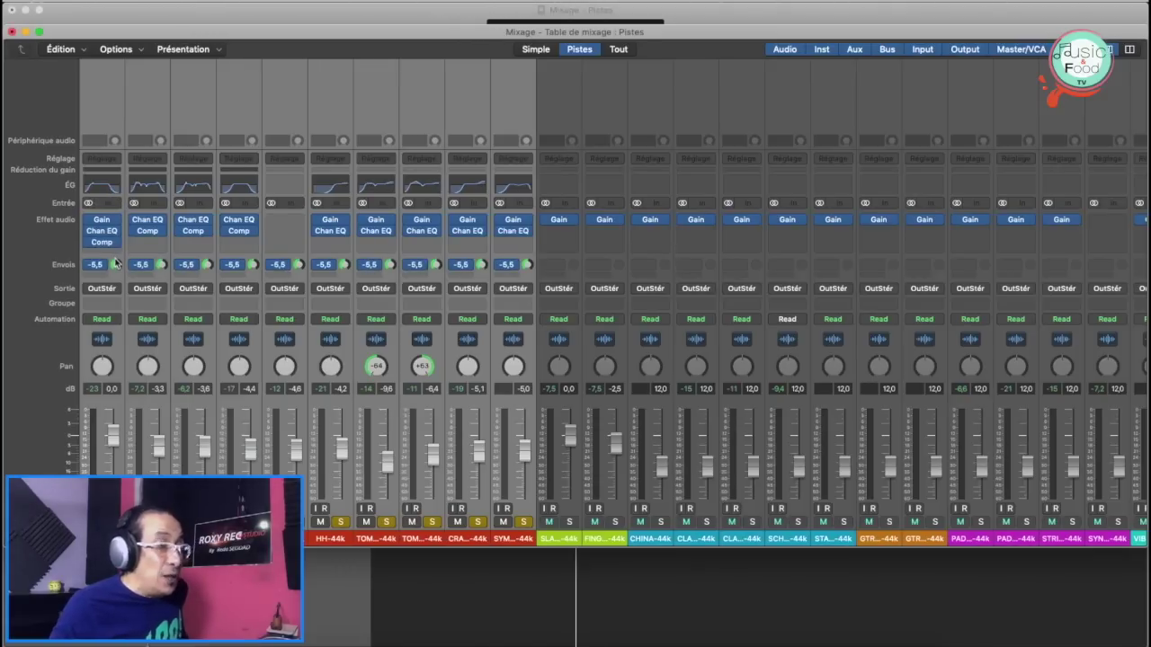
{"action": "left_click", "coordinate": [115, 264], "text": "alt"}
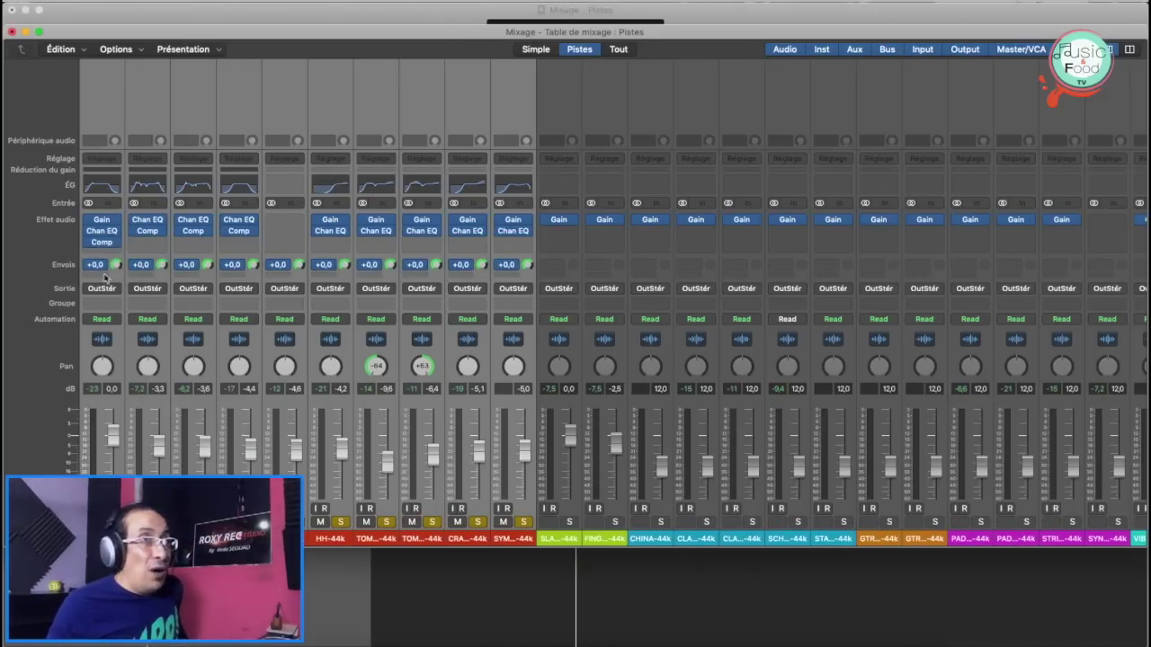
Step: Rename the Aux 1 channel fed by Bus 1 as "Drums Room Verb"
{"action": "scroll", "coordinate": [452, 292], "scroll_direction": "right", "scroll_amount": 10}
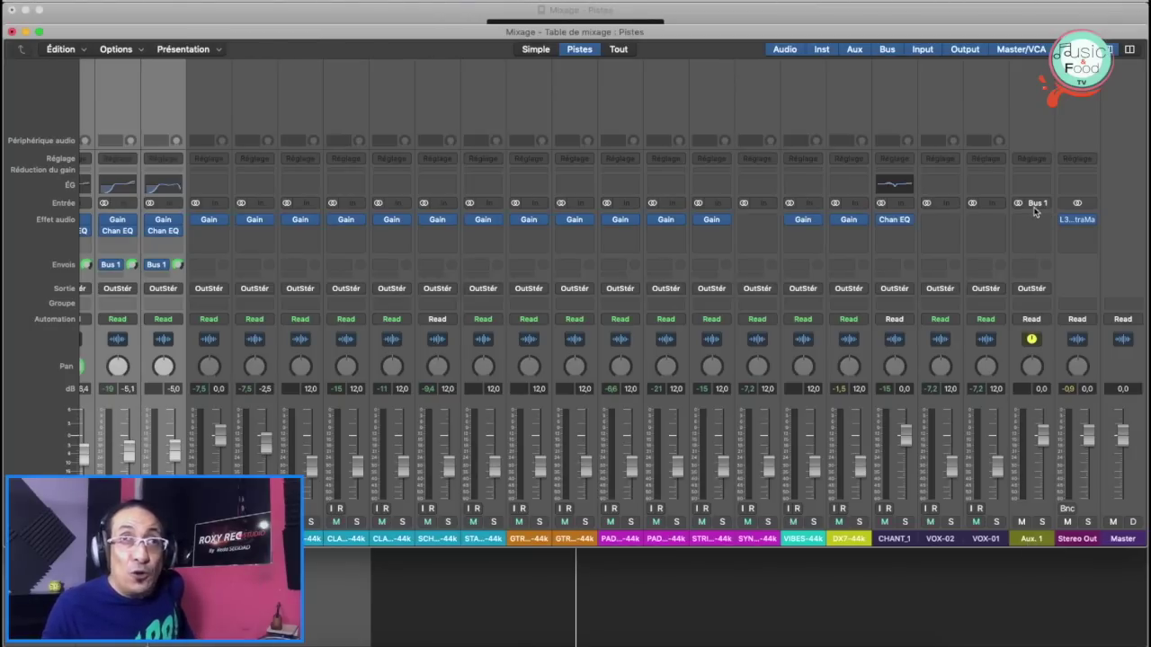
{"action": "left_click", "coordinate": [1032, 539]}
{"action": "type", "text": "Drums"}
{"action": "key", "text": "Return"}
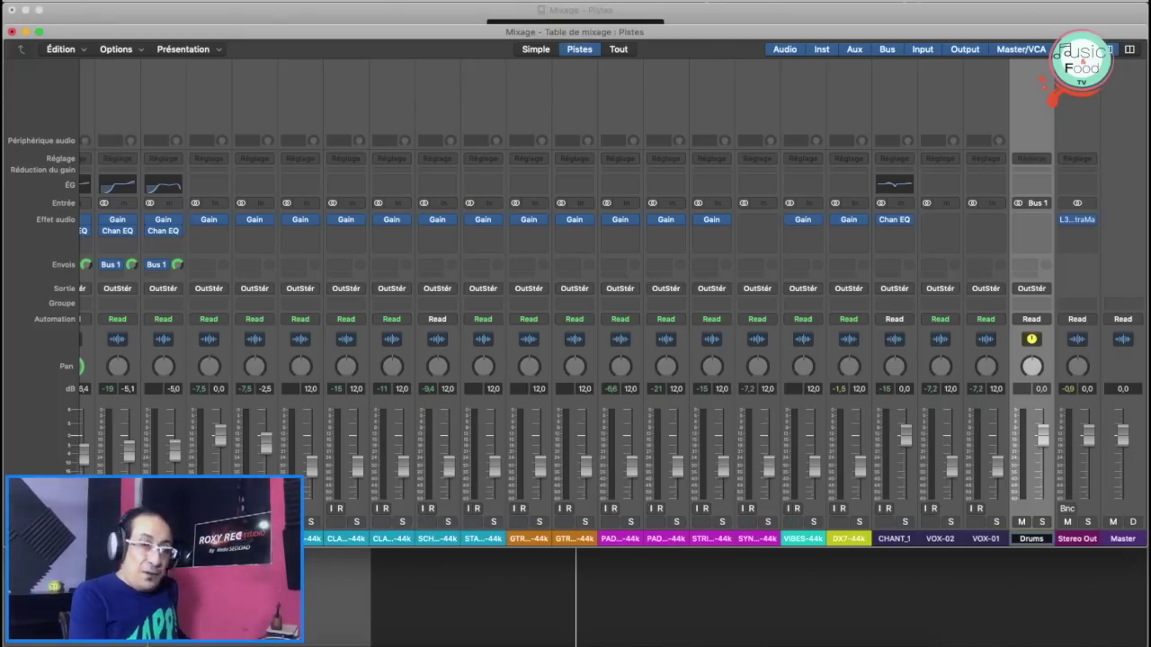
{"action": "type", "text": "Room"}
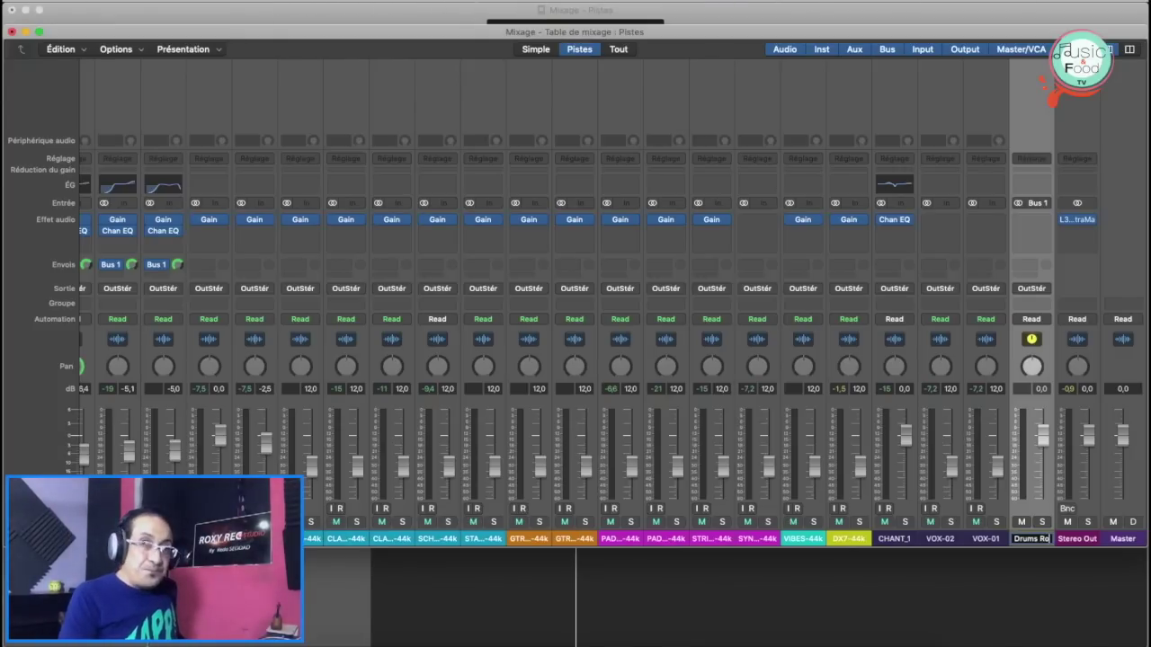
{"action": "type", "text": " Verb"}
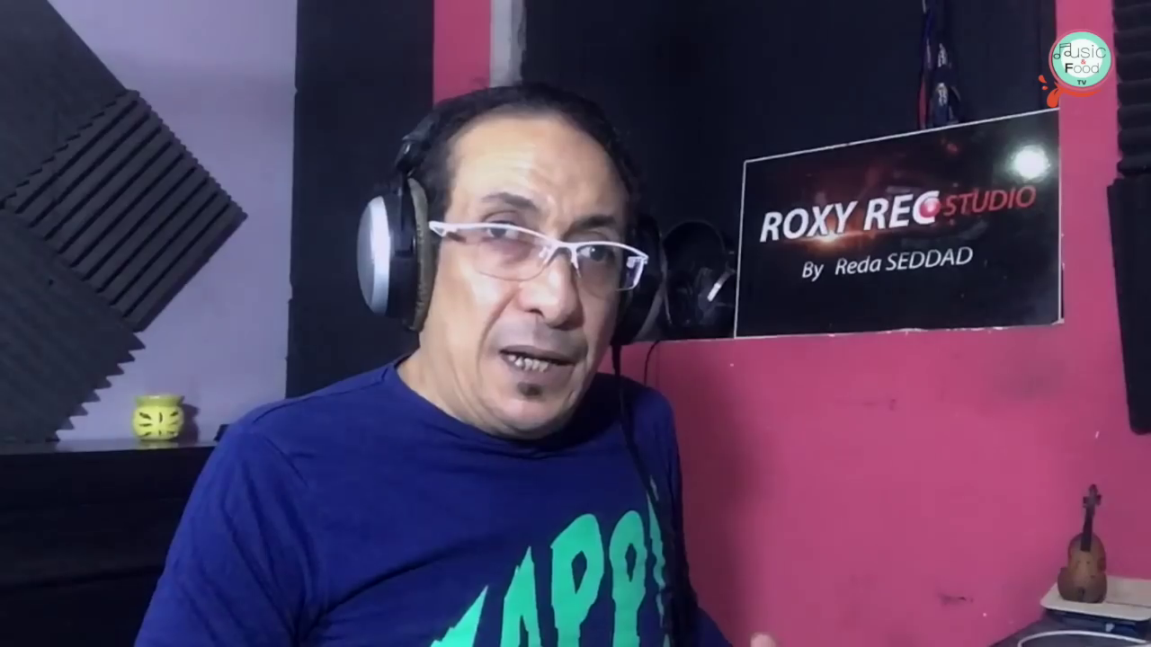